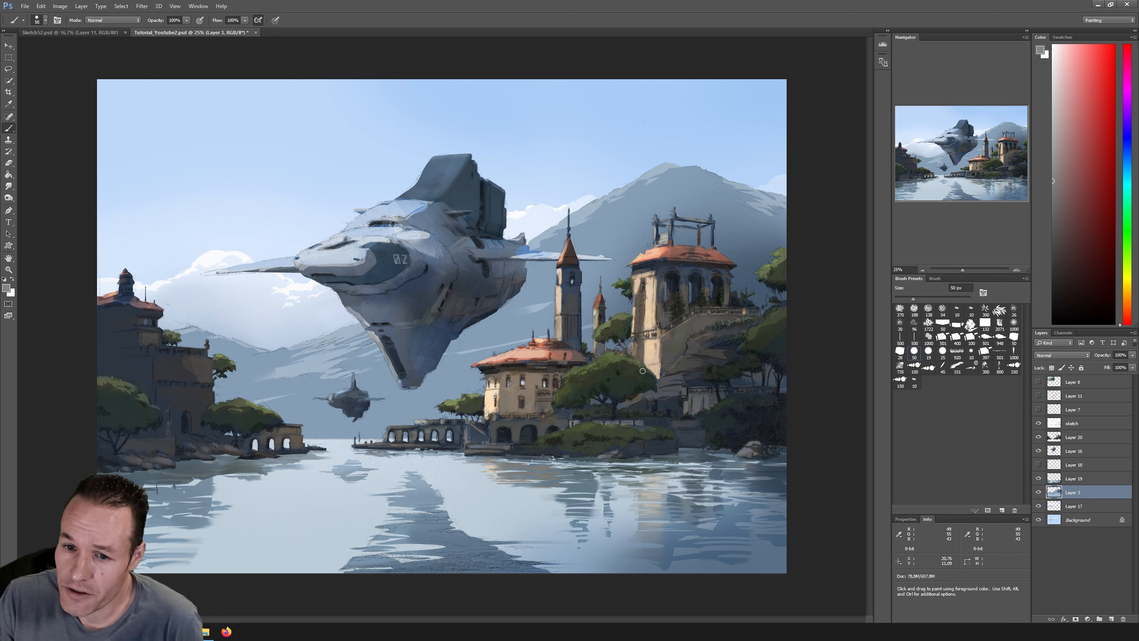
# Step: Go through the painting layers and turn the sketch layer off and on to compare the image with and without line work
pyautogui.click(1071, 453)
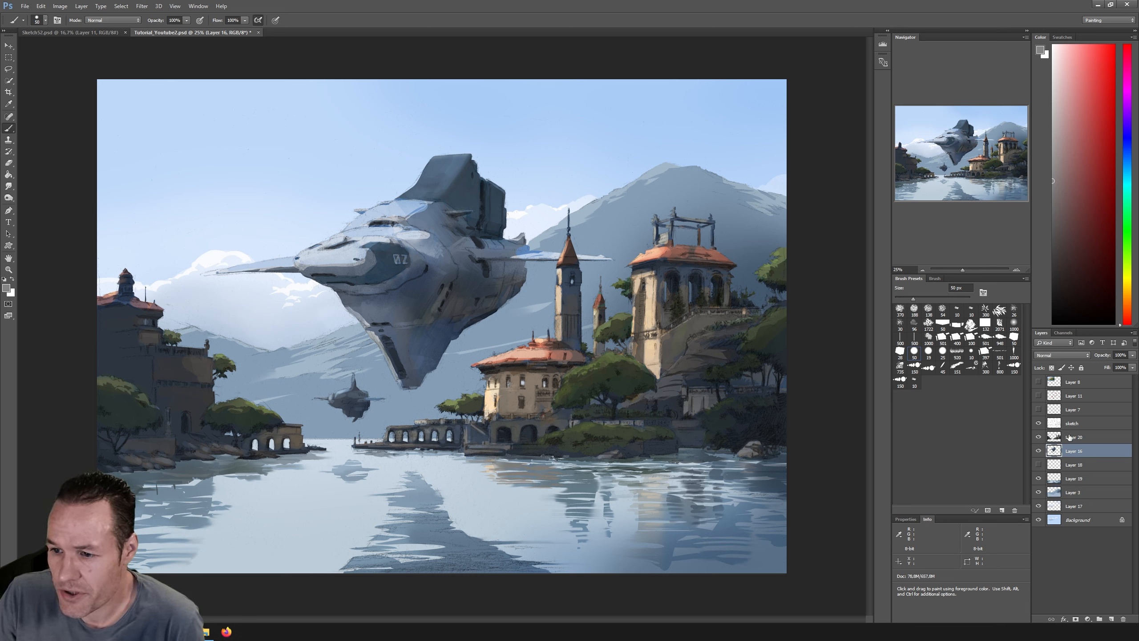
pyautogui.click(1071, 438)
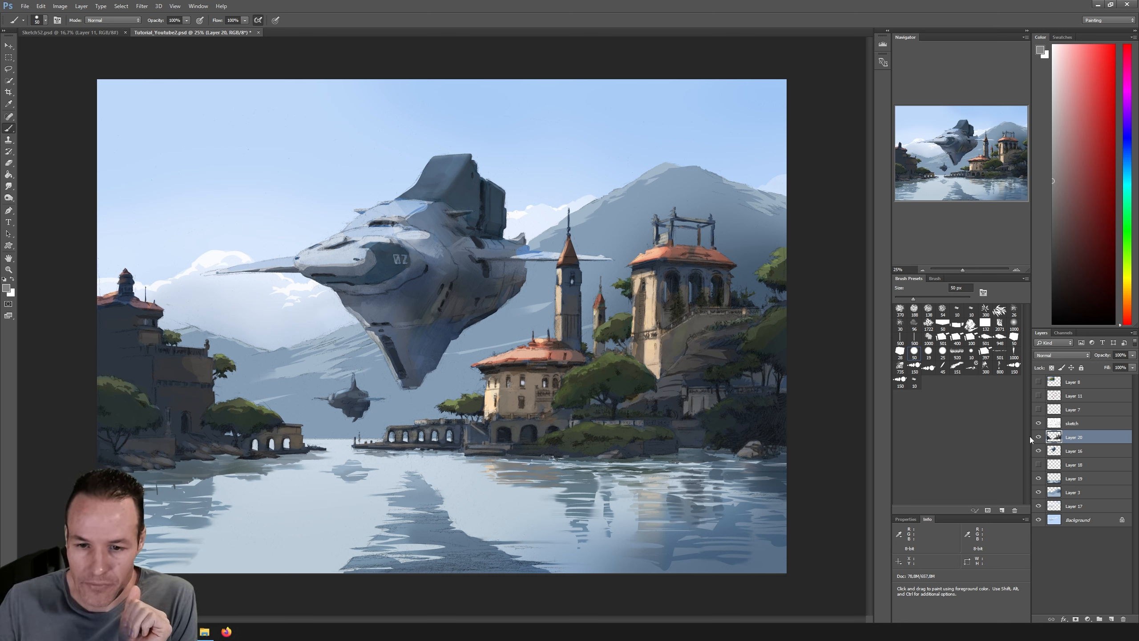
pyautogui.click(1038, 464)
pyautogui.click(1064, 466)
pyautogui.click(1066, 451)
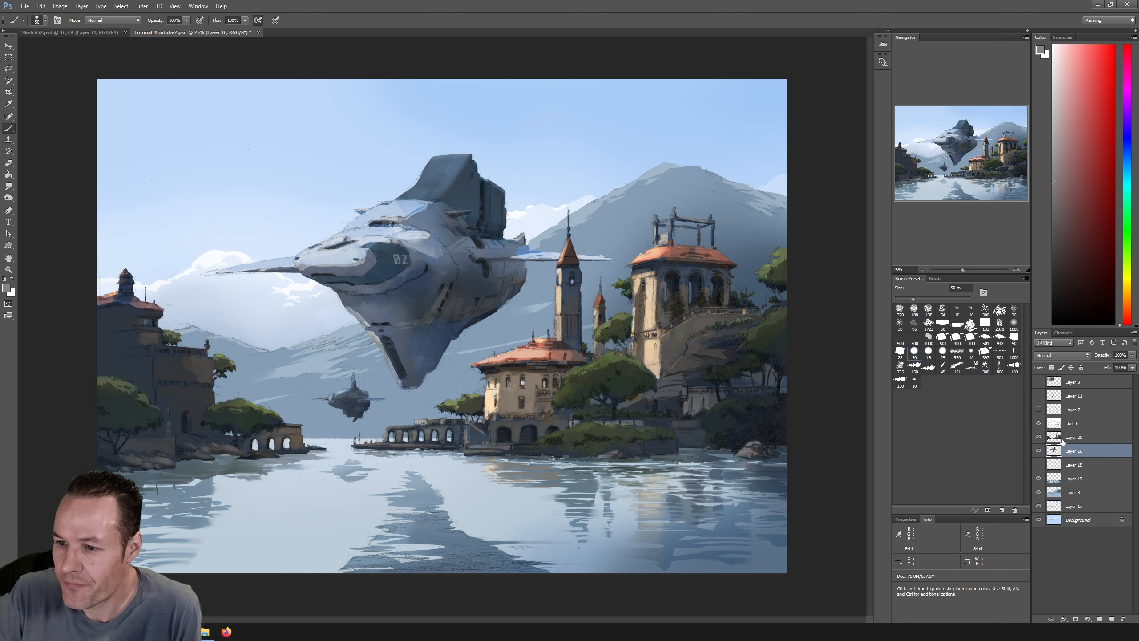
pyautogui.click(1062, 438)
pyautogui.click(1047, 428)
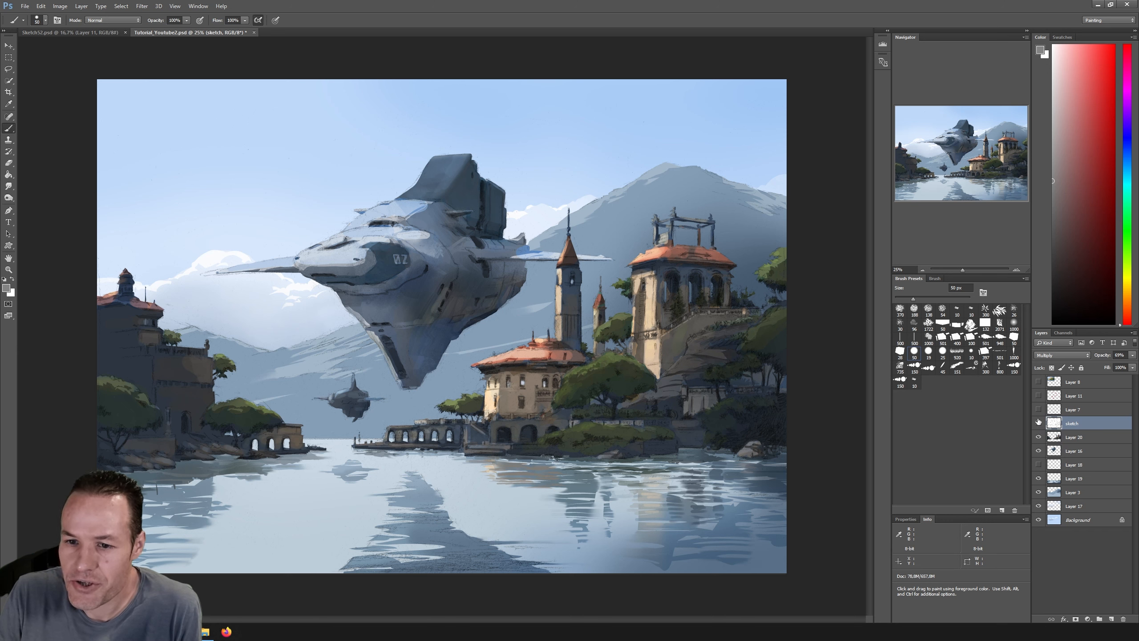
pyautogui.click(1038, 423)
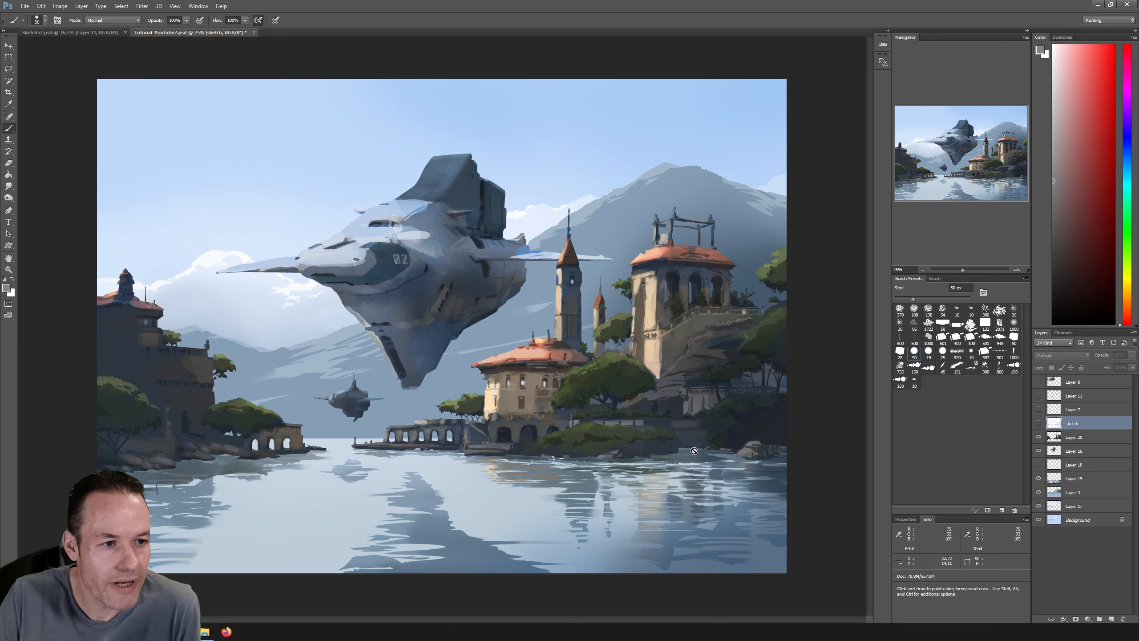
pyautogui.click(1039, 424)
# Step: Add a new layer directly above Layer 20 and fill it with white using the Paint Bucket to isolate the sketch lines
pyautogui.click(1067, 437)
pyautogui.click(1111, 619)
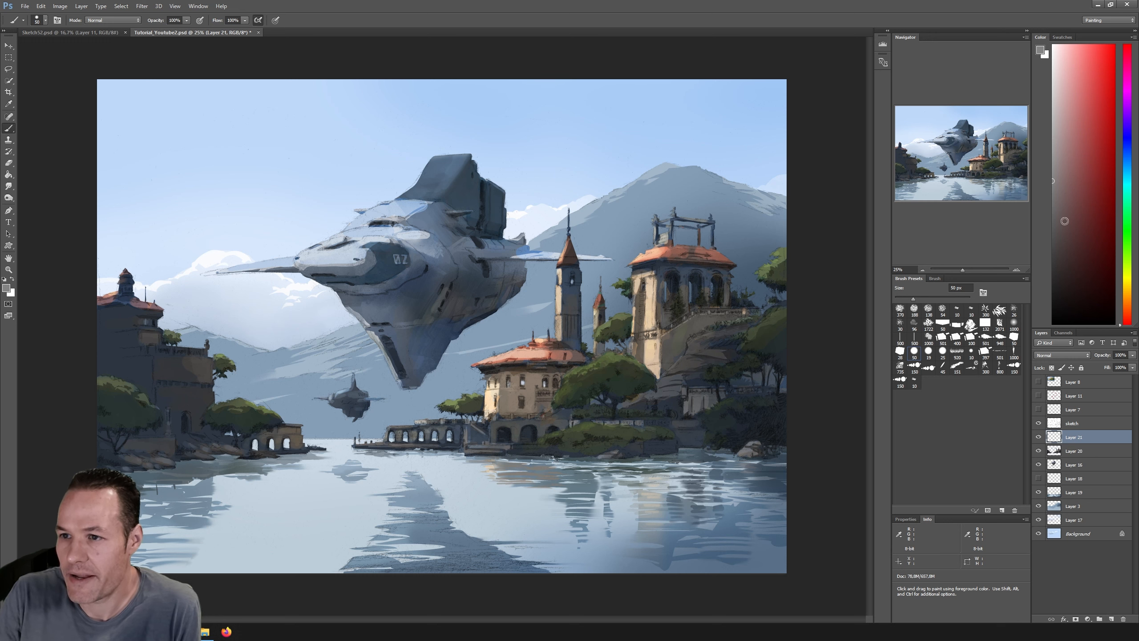
pyautogui.click(1053, 46)
pyautogui.click(9, 174)
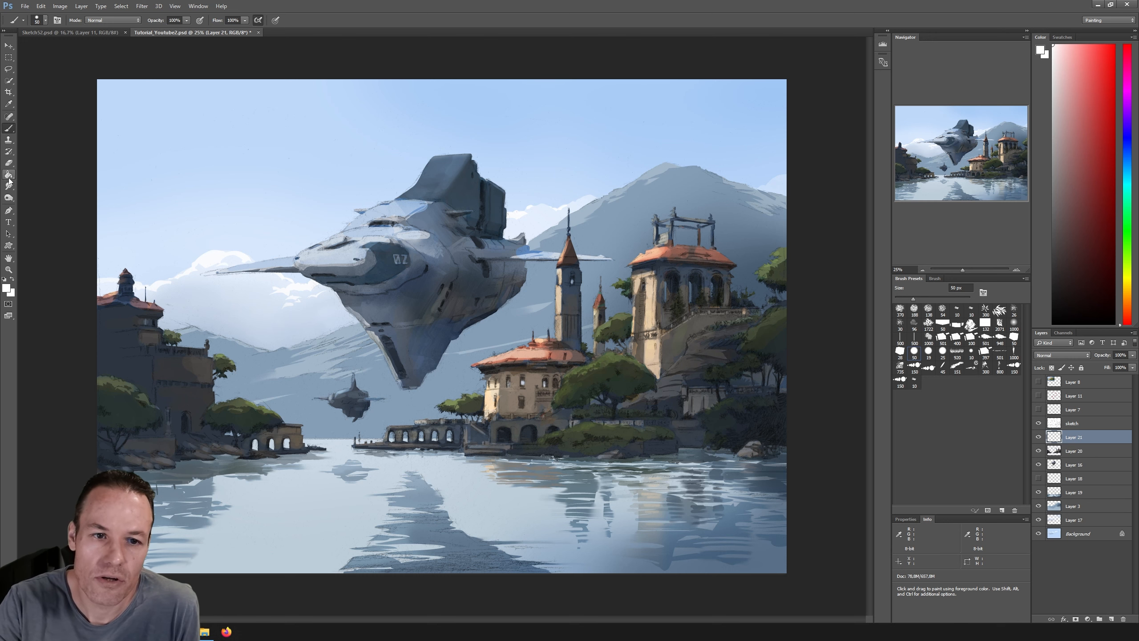
pyautogui.click(511, 276)
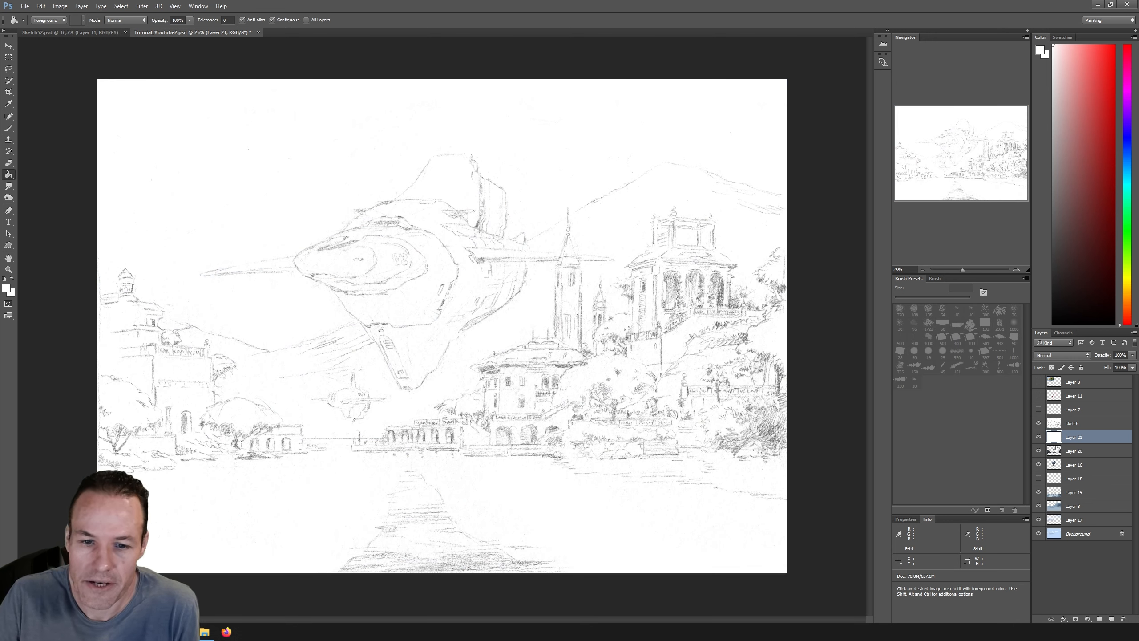
# Step: Hide the white-filled layer below the sketch and delete it
pyautogui.click(1077, 424)
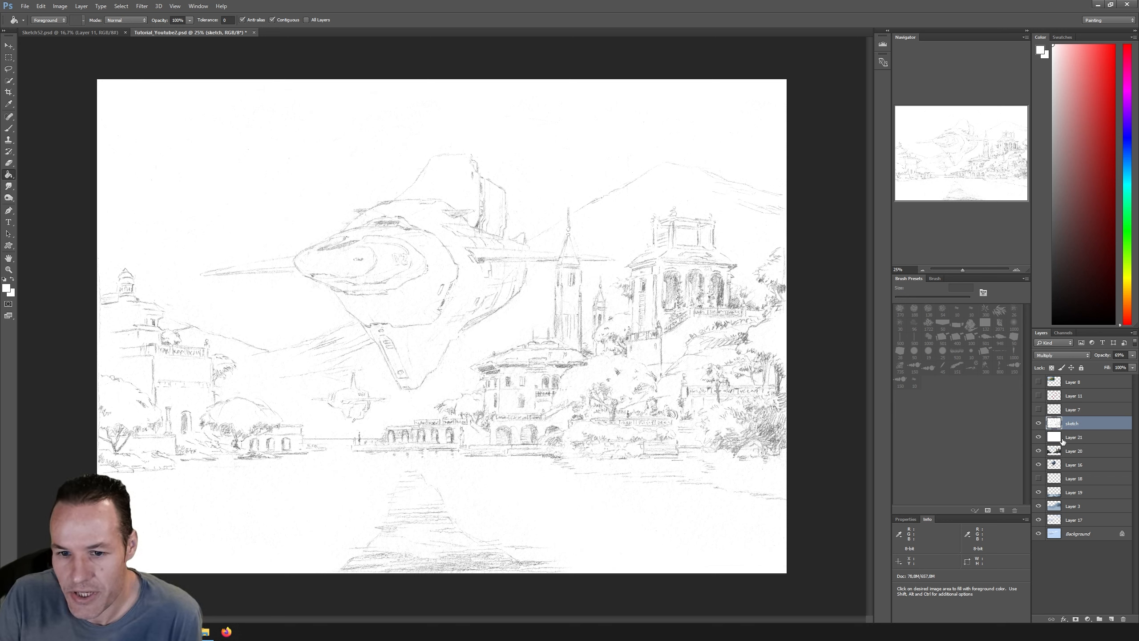
pyautogui.click(1039, 436)
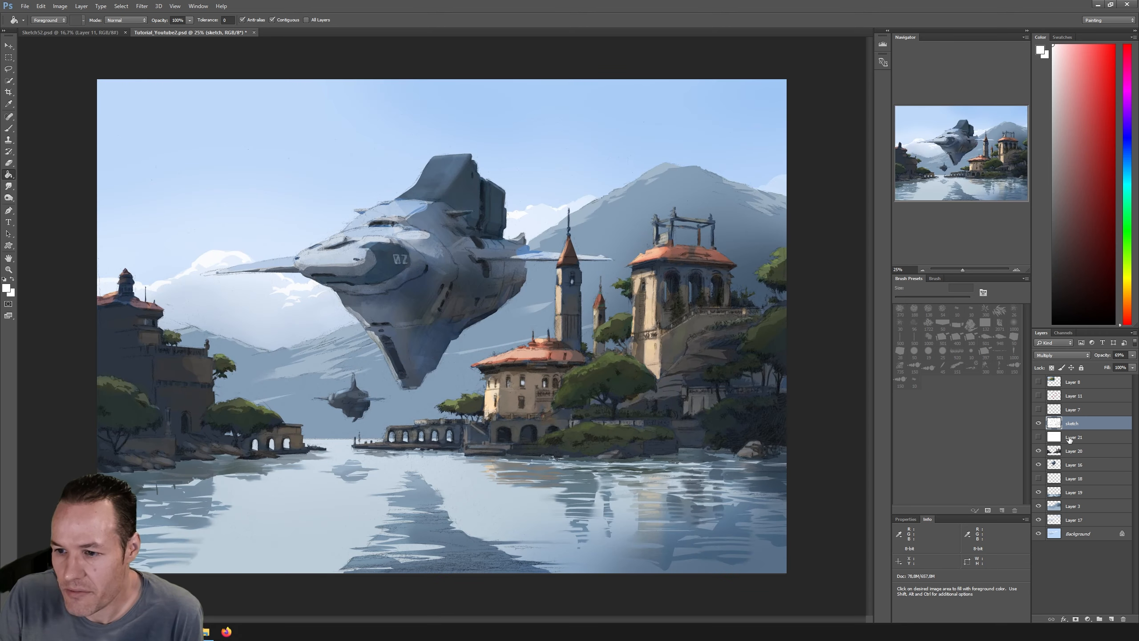
pyautogui.click(1080, 437)
pyautogui.rightClick(1082, 437)
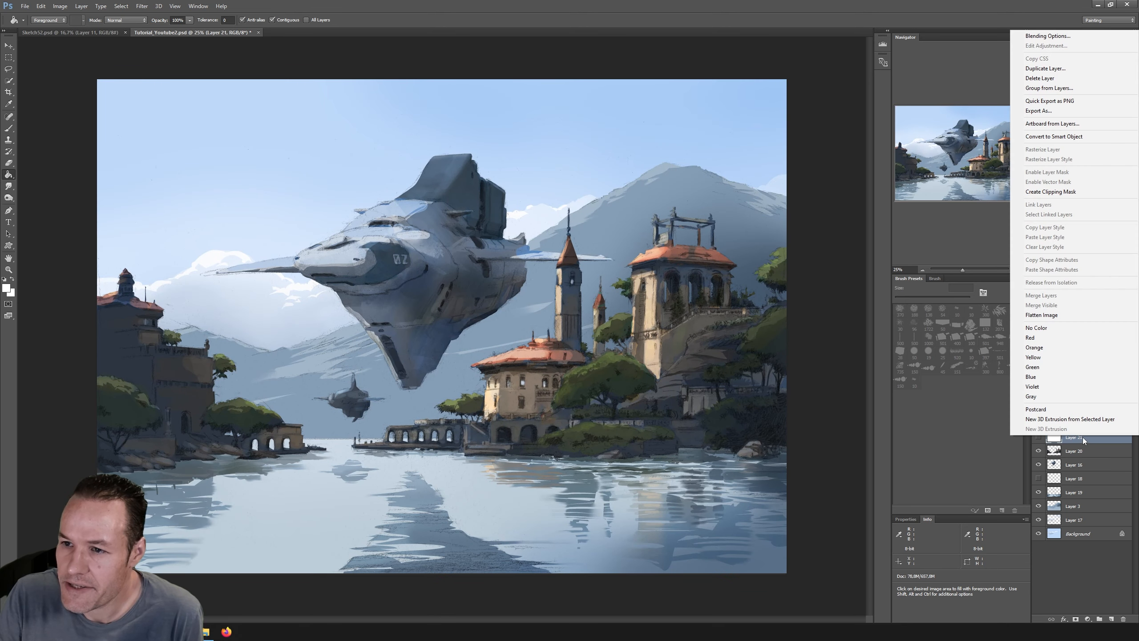
pyautogui.click(1032, 81)
pyautogui.click(563, 227)
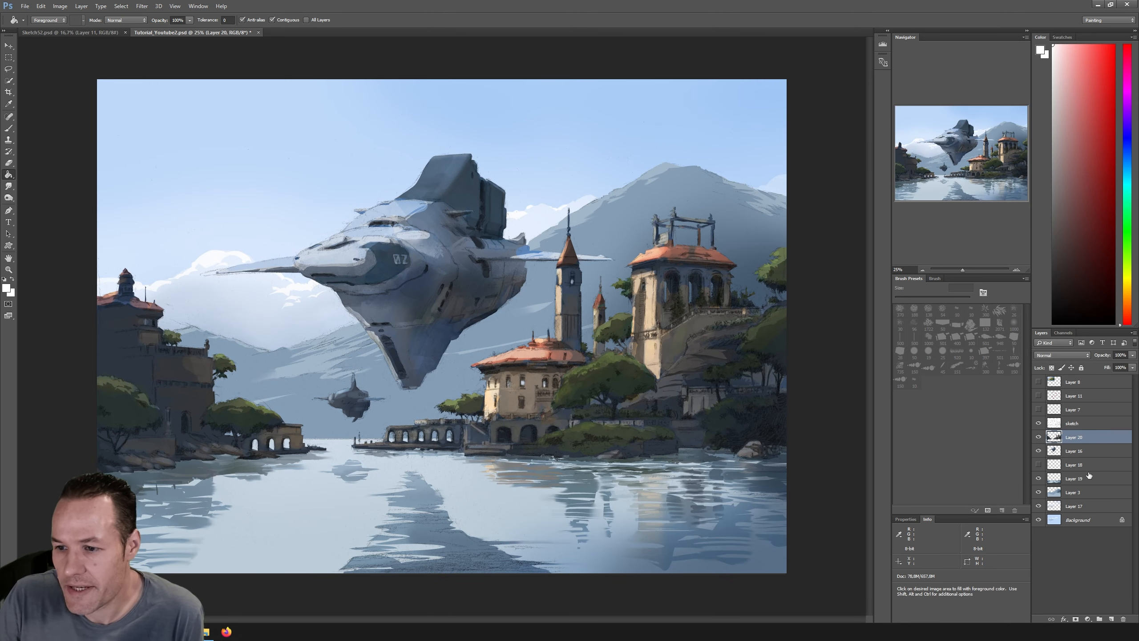
# Step: Check the sketch, the red composition marks on Layer 11 and the perspective guides on Layer 7 by toggling each layer's visibility
pyautogui.click(1038, 423)
pyautogui.click(1038, 423)
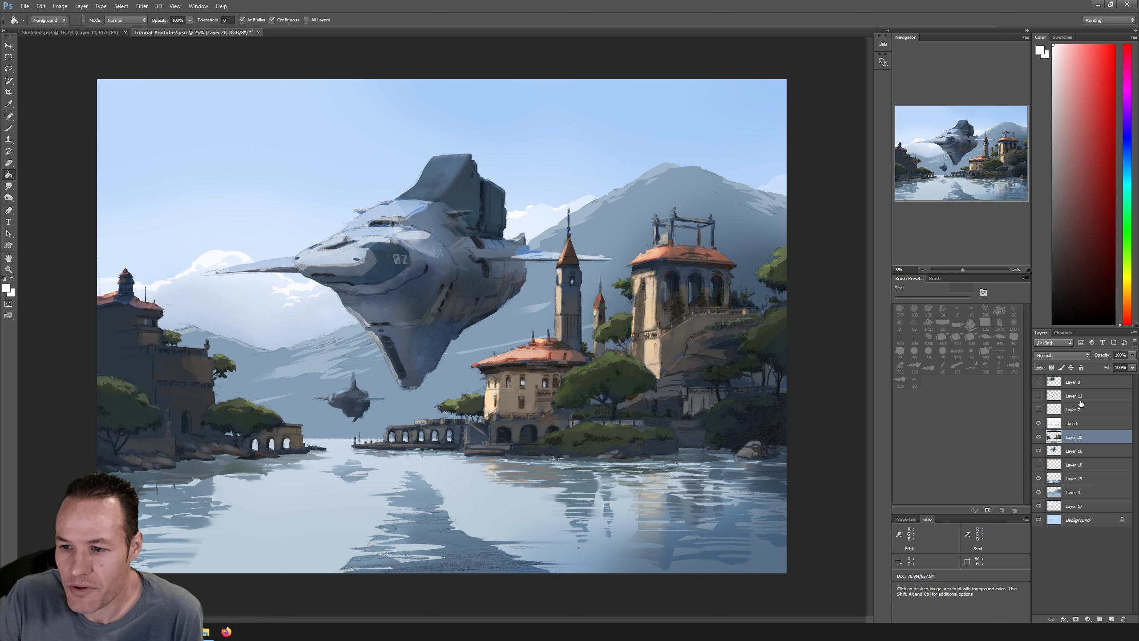
pyautogui.click(1039, 395)
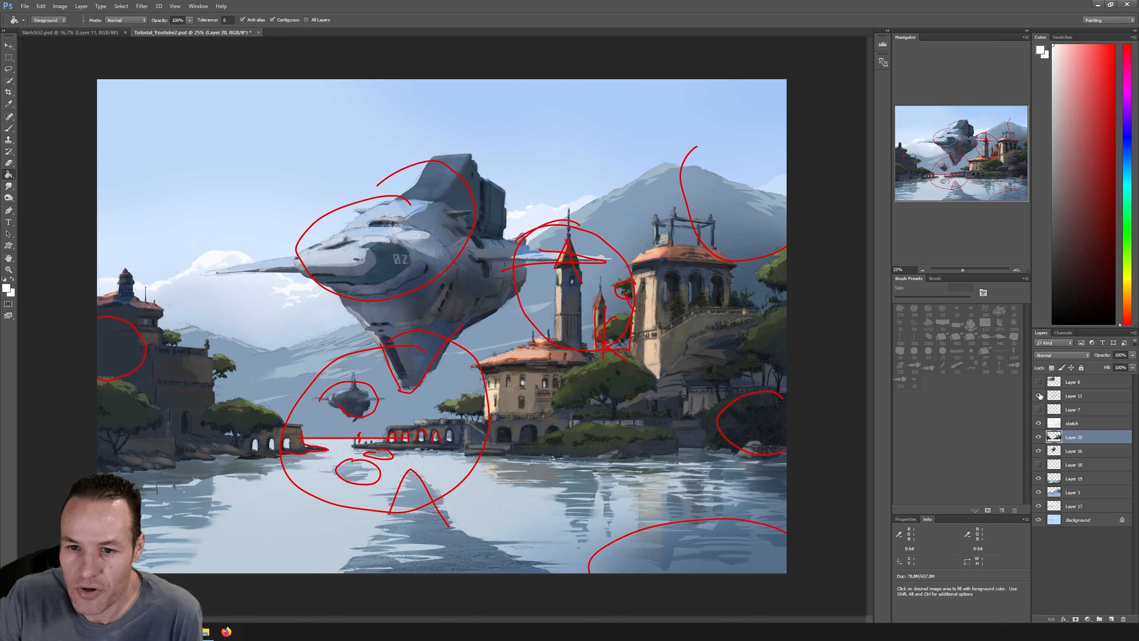
pyautogui.click(1038, 396)
pyautogui.click(1038, 409)
pyautogui.click(1038, 409)
pyautogui.click(1039, 410)
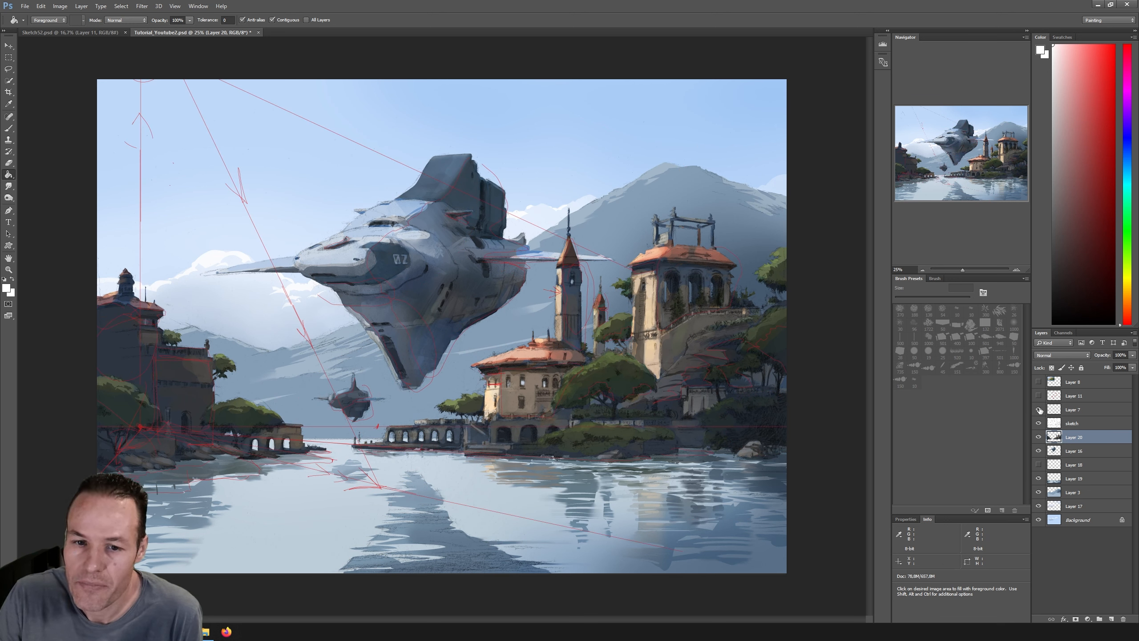
pyautogui.click(1039, 410)
# Step: Show the villa reference photo on Layer 8 and hide it again
pyautogui.click(1061, 423)
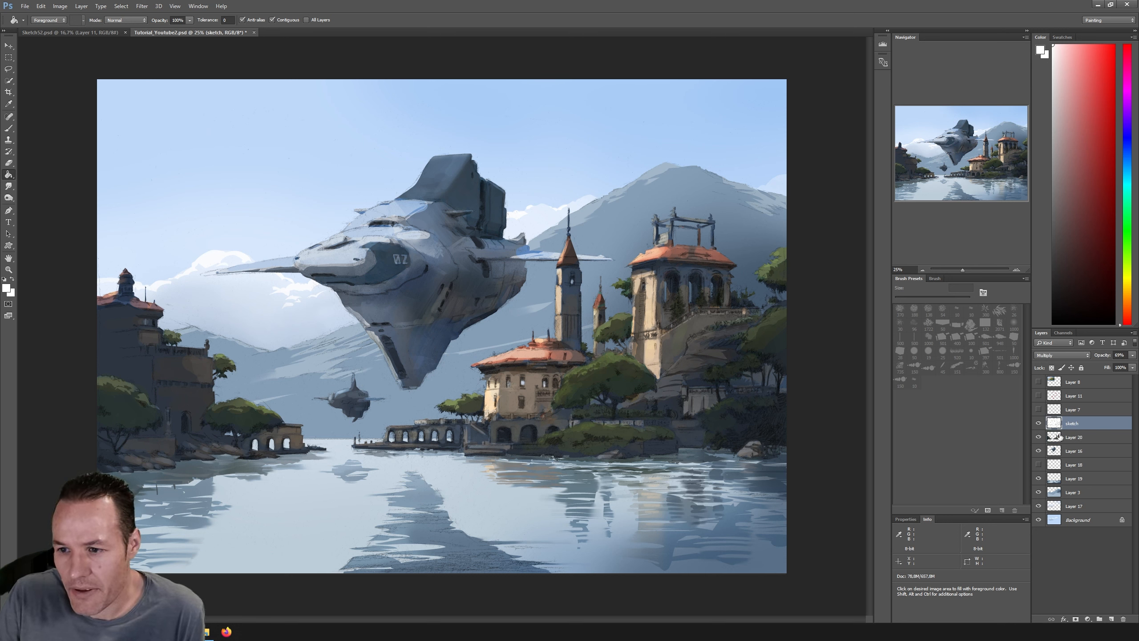
pyautogui.click(1070, 382)
pyautogui.click(1039, 382)
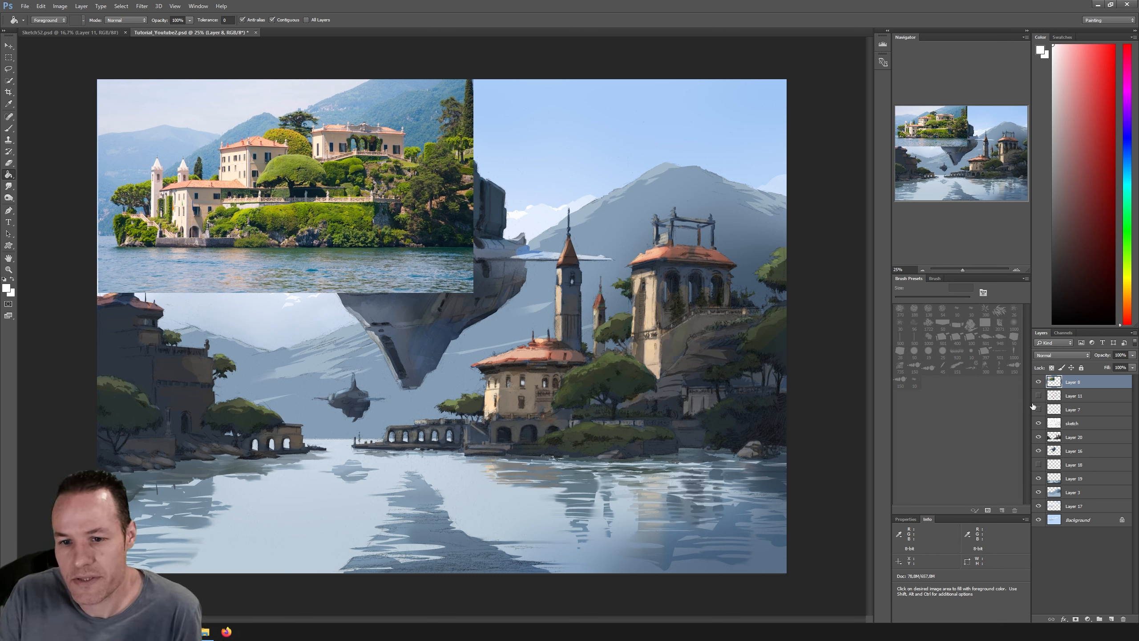
pyautogui.click(1038, 382)
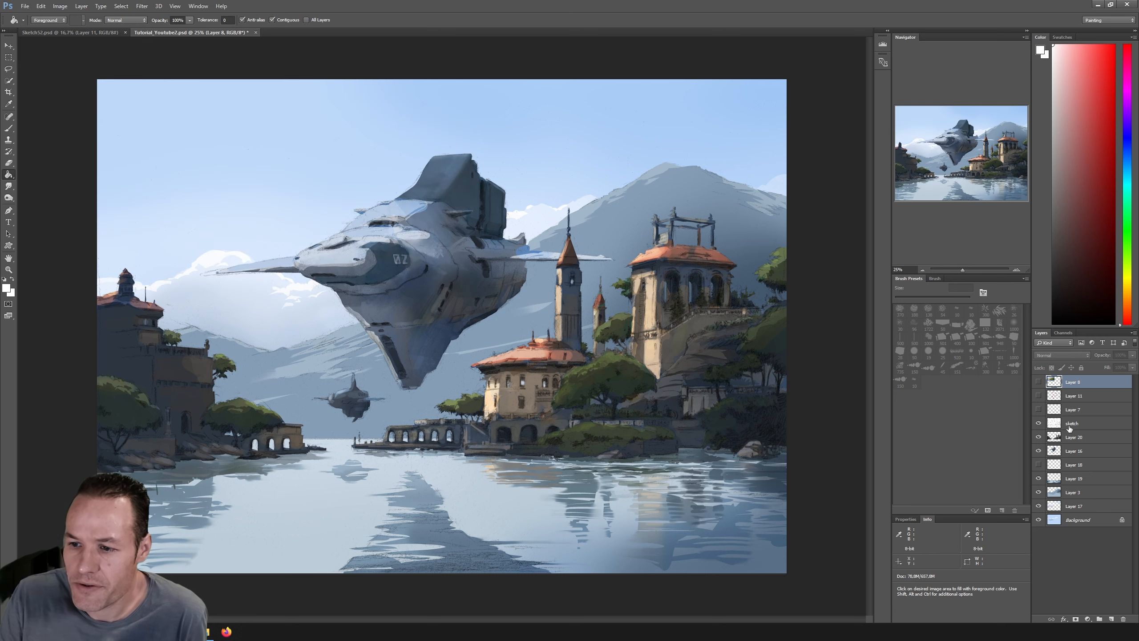
# Step: Select Layer 20 and check what it holds by hiding and restoring it
pyautogui.click(1071, 436)
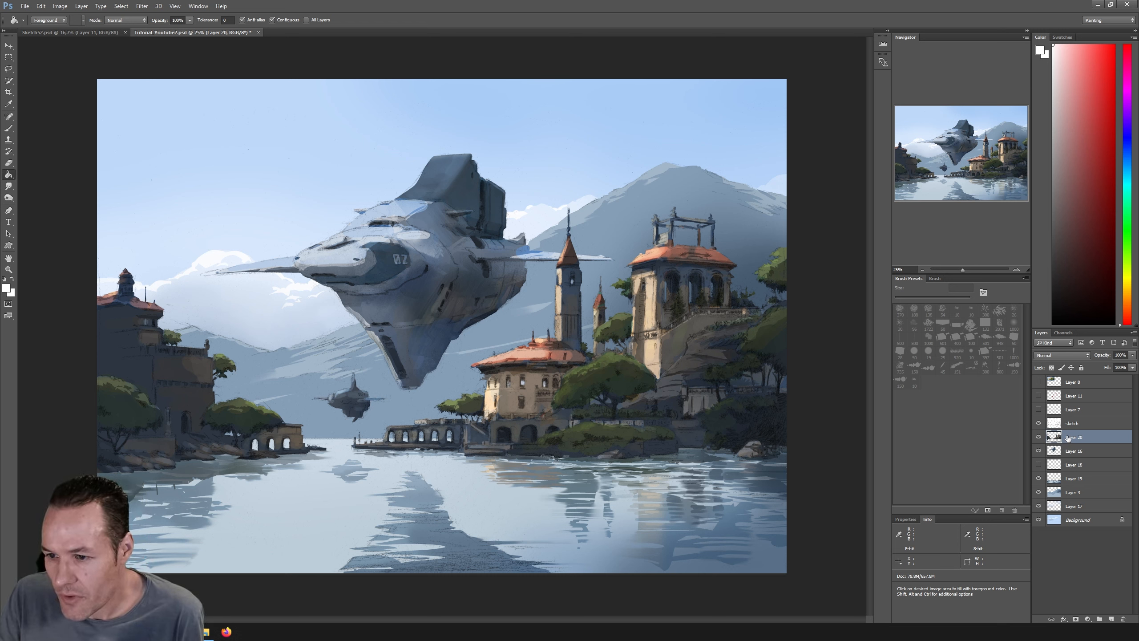
pyautogui.click(1039, 437)
pyautogui.click(1038, 437)
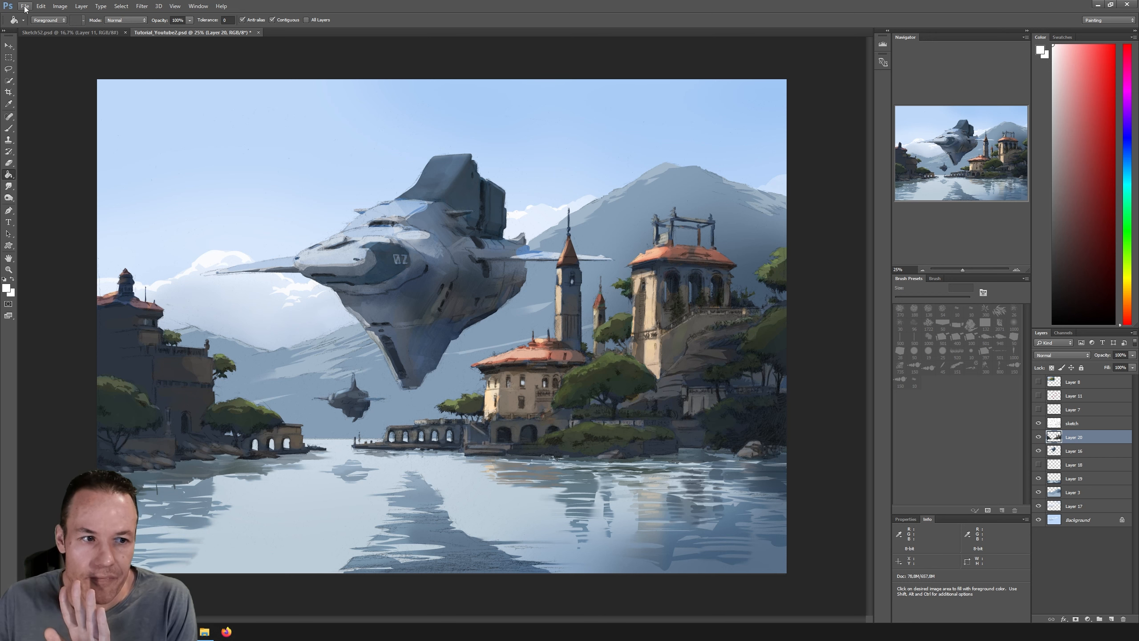
# Step: Examine the villa, the waterfront arches and the small background ship up close, and review the whole composition
pyautogui.press('b')
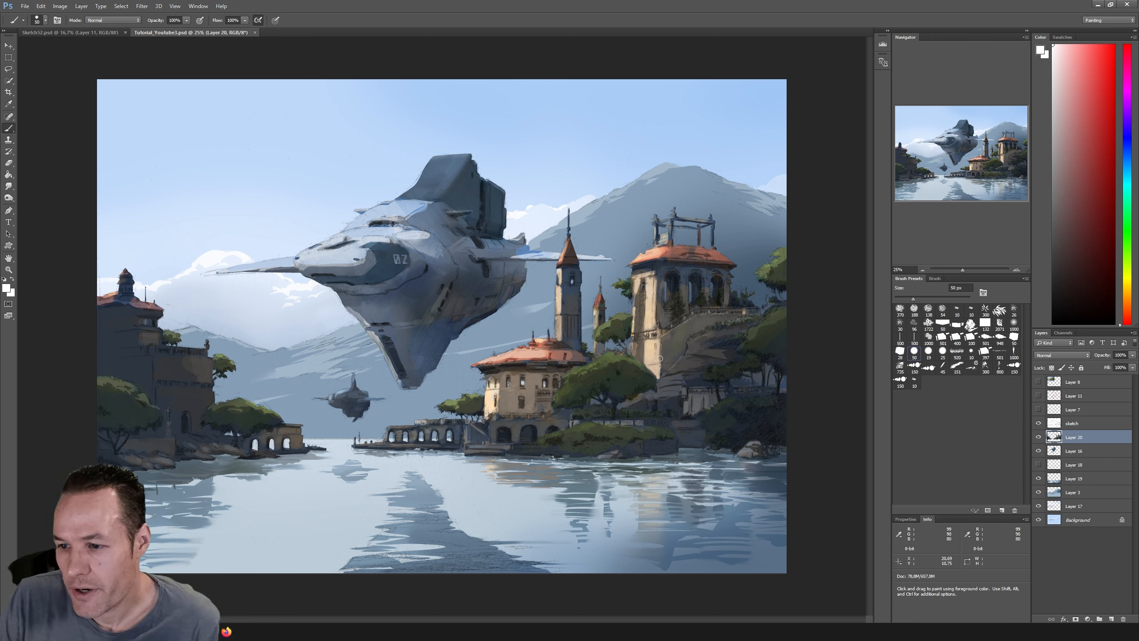
pyautogui.click(831, 398)
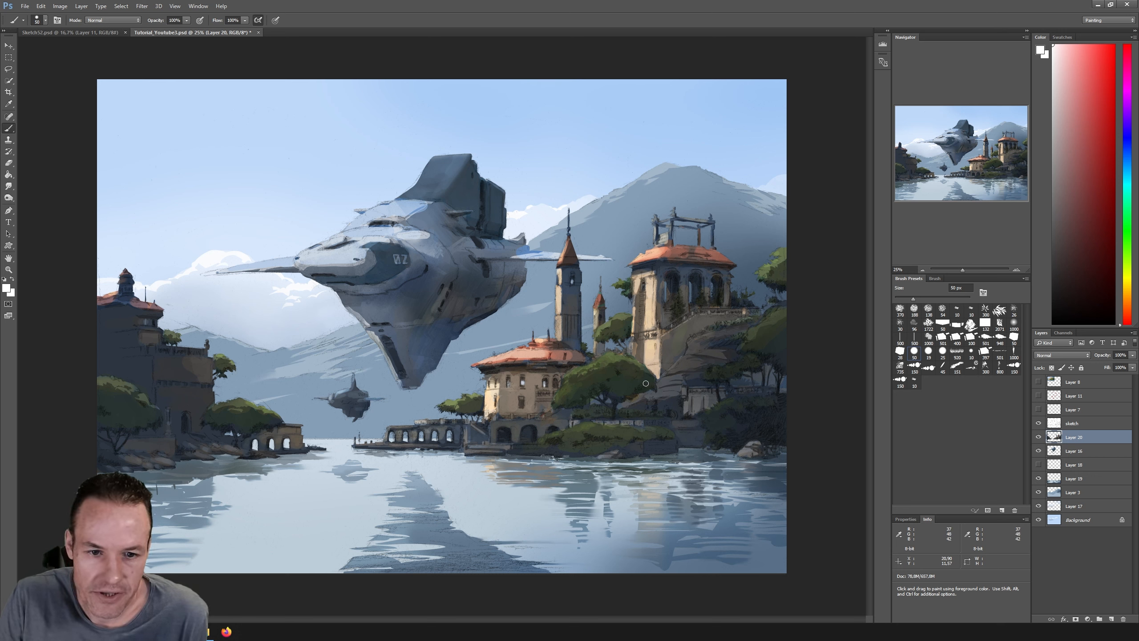
pyautogui.click(8, 269)
pyautogui.click(516, 424)
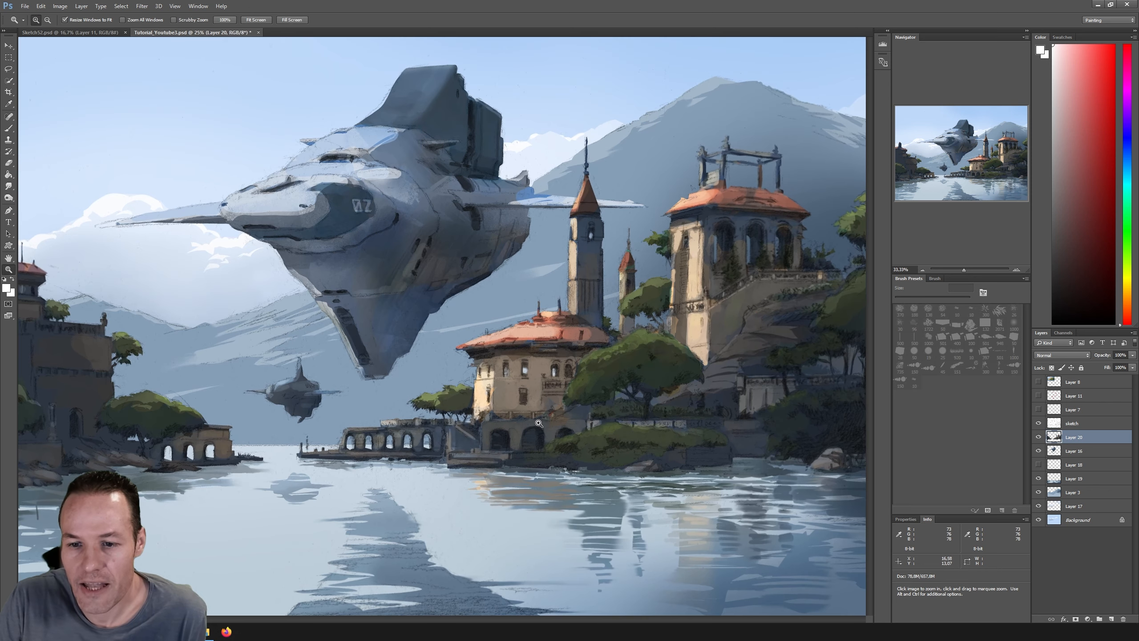
pyautogui.press('space')
pyautogui.moveTo(558, 409)
pyautogui.mouseDown()
pyautogui.moveTo(453, 413)
pyautogui.moveTo(709, 390)
pyautogui.moveTo(622, 384)
pyautogui.moveTo(629, 378)
pyautogui.mouseUp()
pyautogui.press('b')
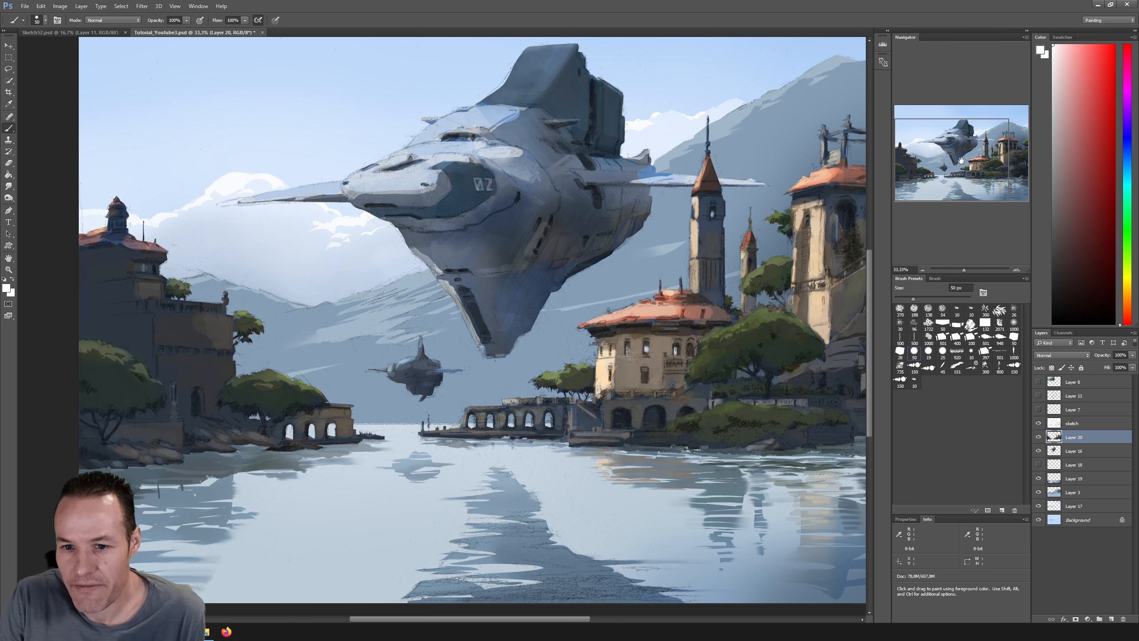
pyautogui.press('z')
pyautogui.click(600, 371)
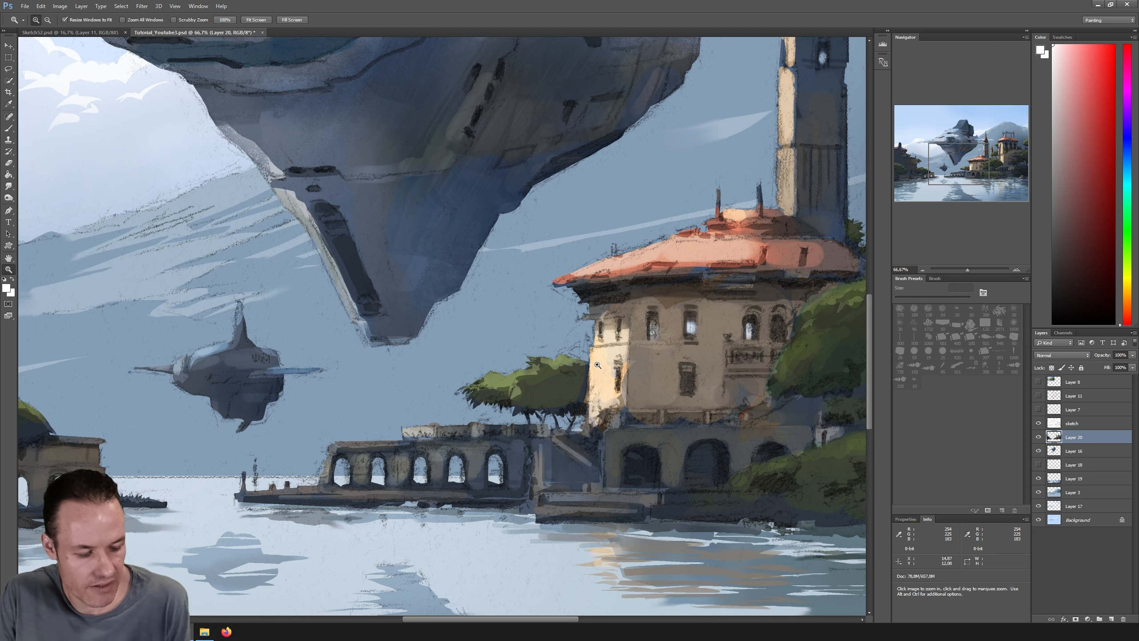
pyautogui.hotkey('ctrl', '-')
pyautogui.hotkey('ctrl', '-')
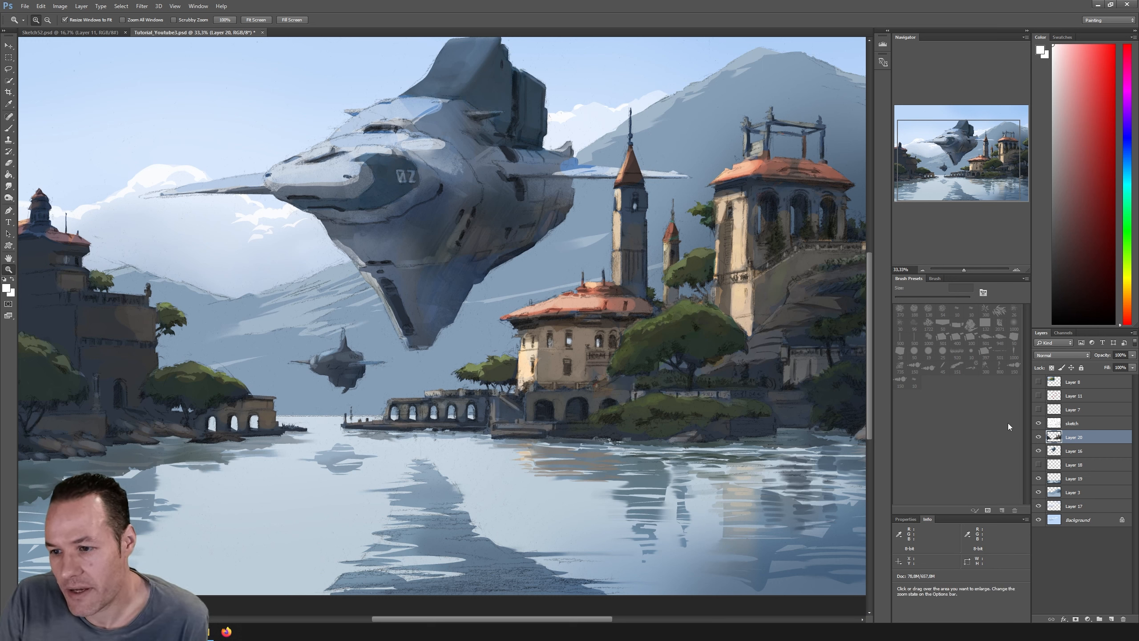
pyautogui.keyDown('alt'); pyautogui.click(633, 430); pyautogui.keyUp('alt')
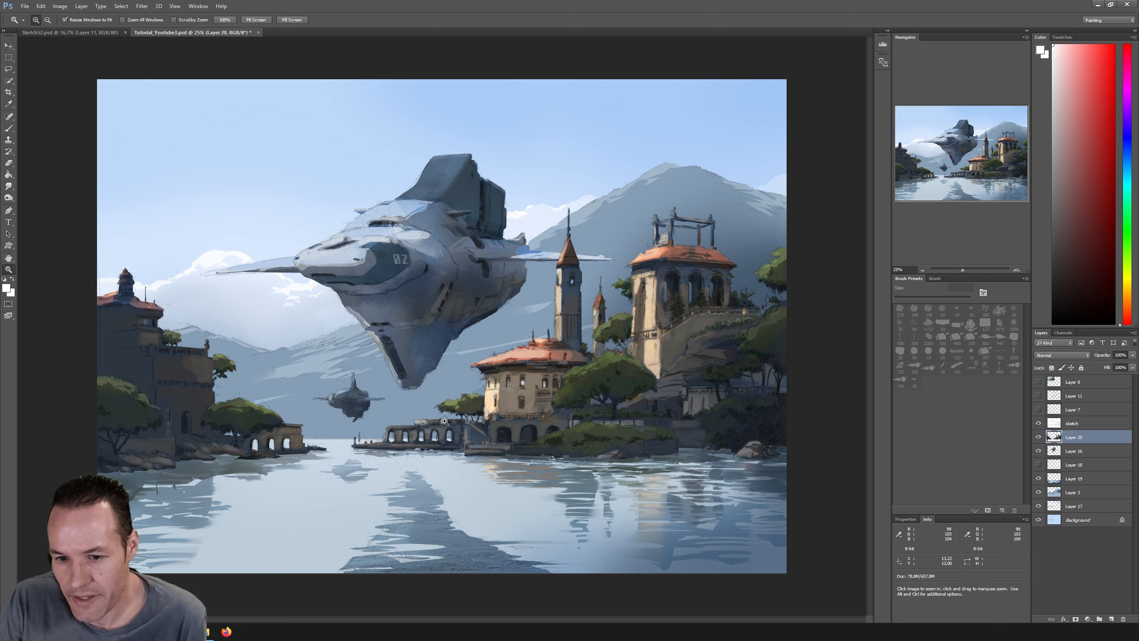
pyautogui.click(423, 403)
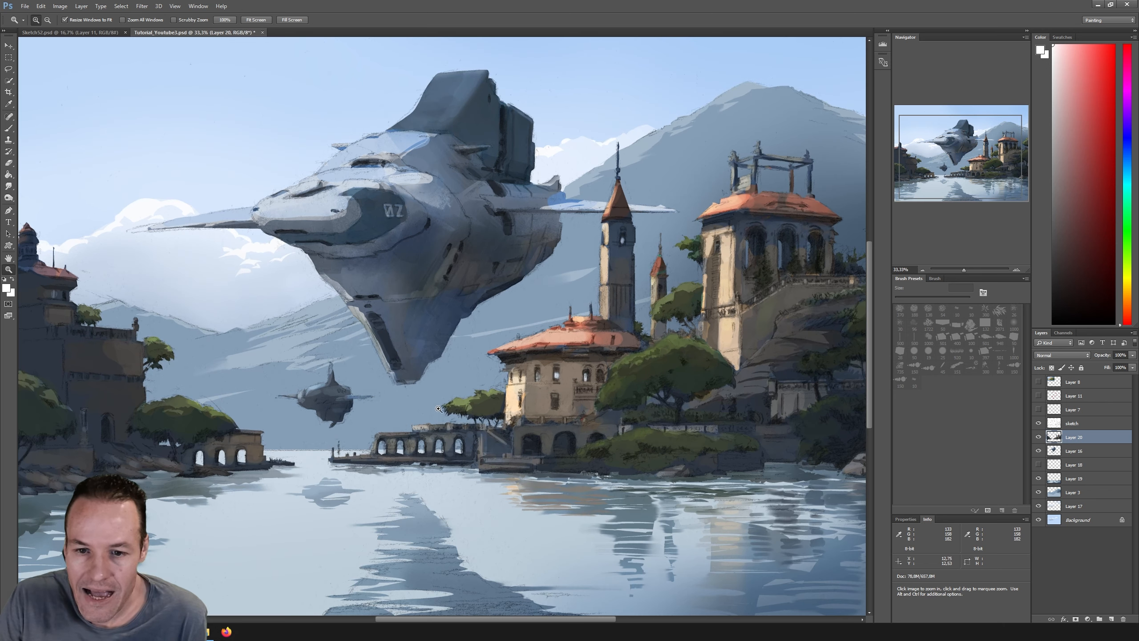
# Step: Compare the scene with and without the shoreline buildings and trees painted on Layer 20
pyautogui.press('b')
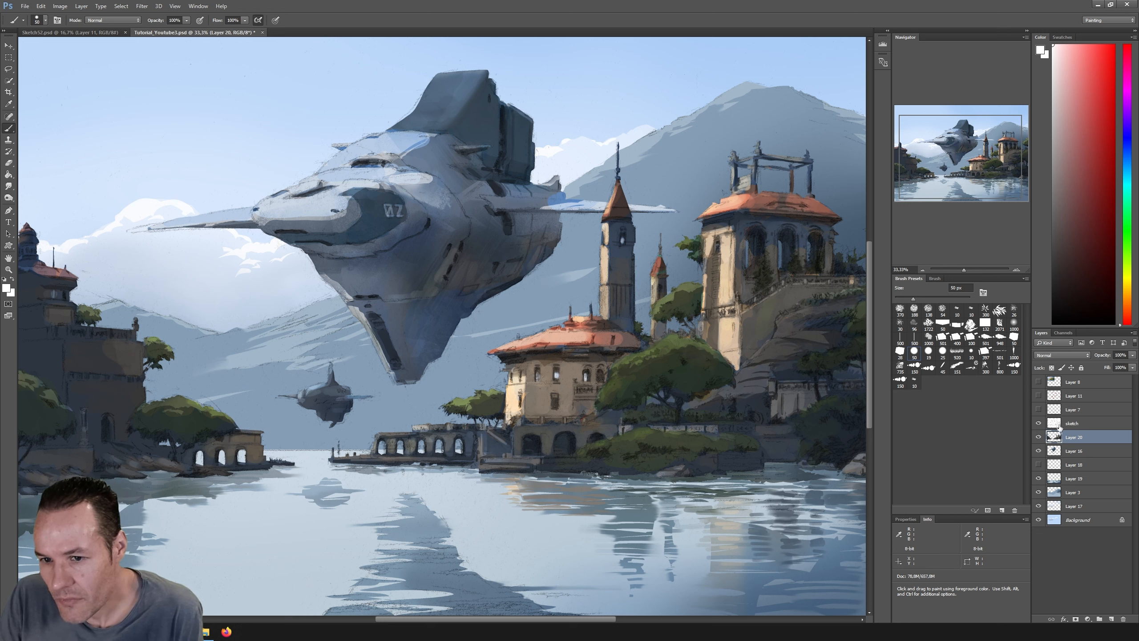
pyautogui.click(1039, 437)
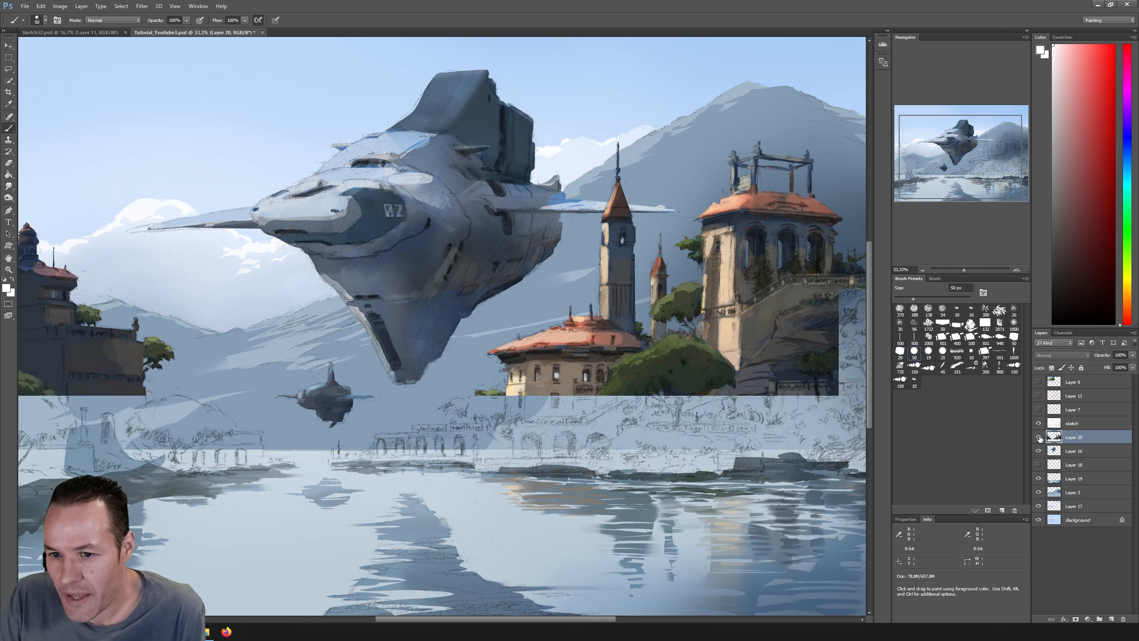
pyautogui.click(1039, 437)
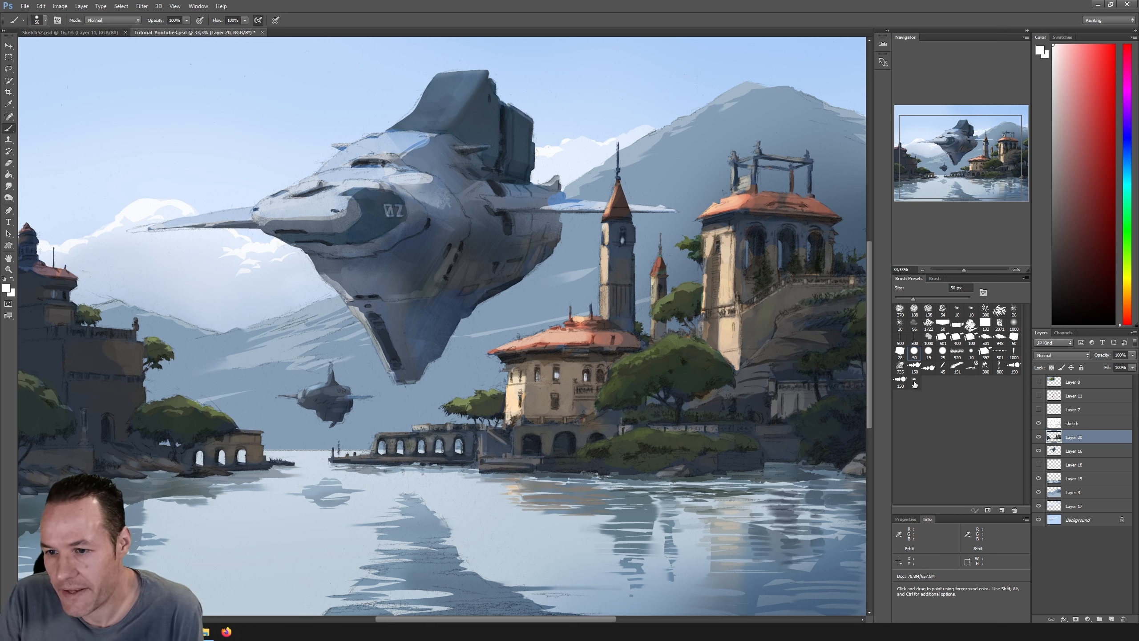
# Step: Try several brush presets, settle on the 25 px brush, and set the foreground colour to a dark red
pyautogui.click(930, 340)
pyautogui.click(942, 337)
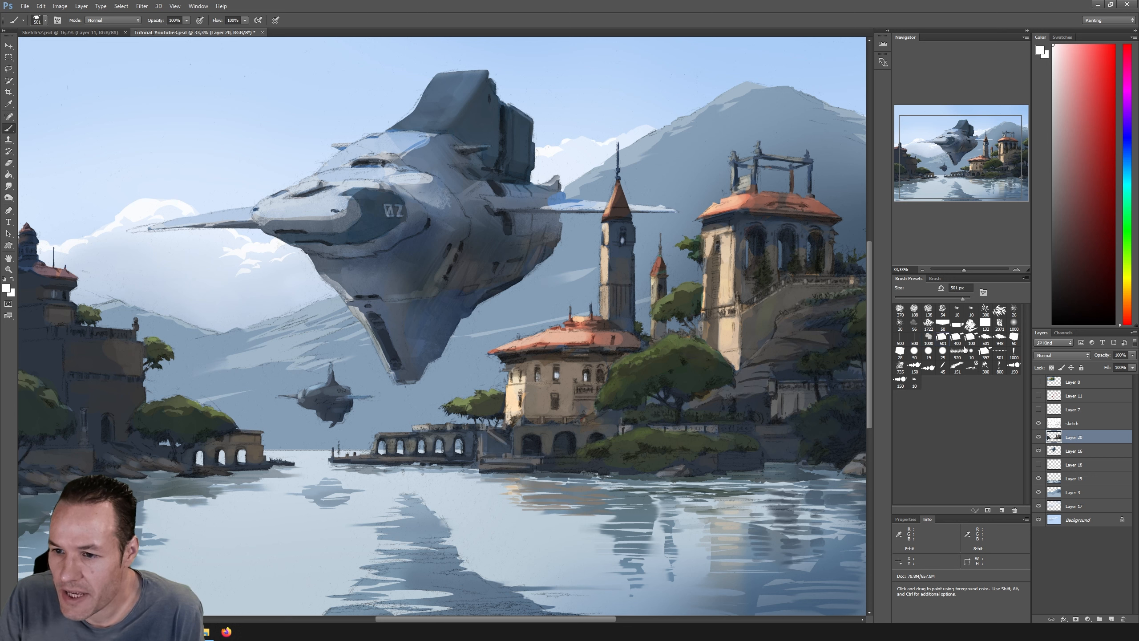
pyautogui.click(959, 339)
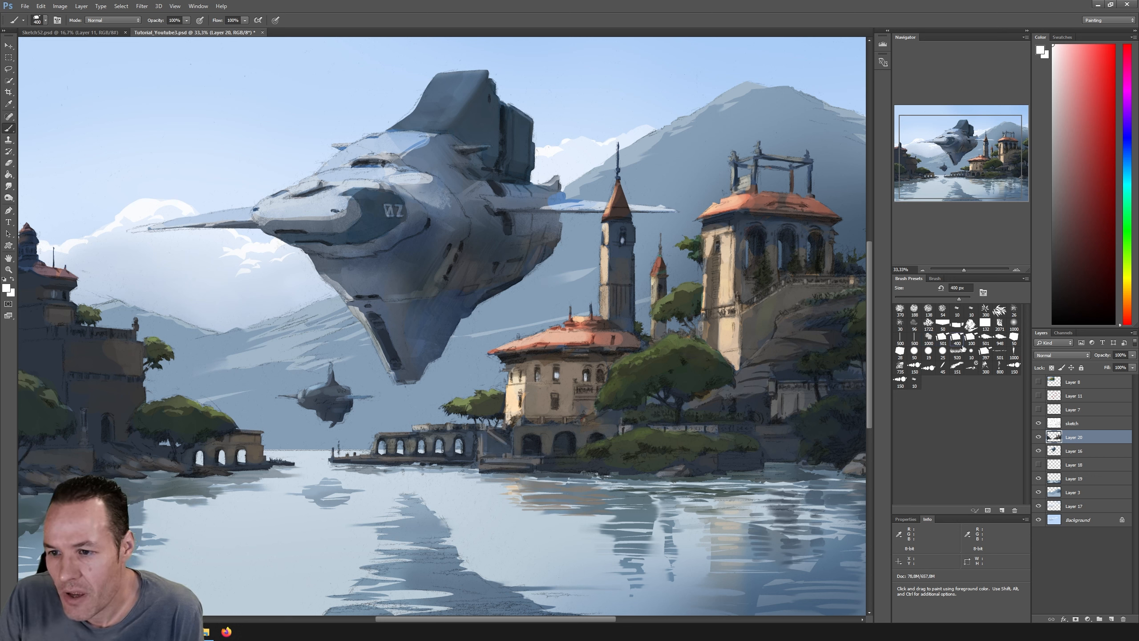
pyautogui.click(943, 351)
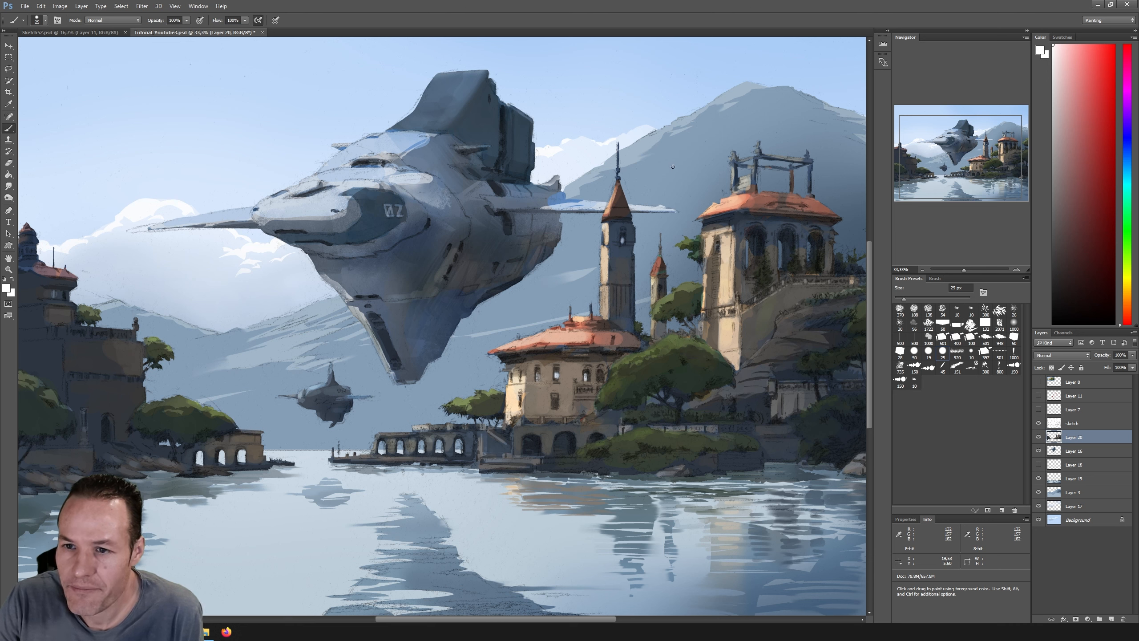
pyautogui.moveTo(1064, 238)
pyautogui.mouseDown()
pyautogui.moveTo(1051, 238)
pyautogui.moveTo(1085, 228)
pyautogui.mouseUp()
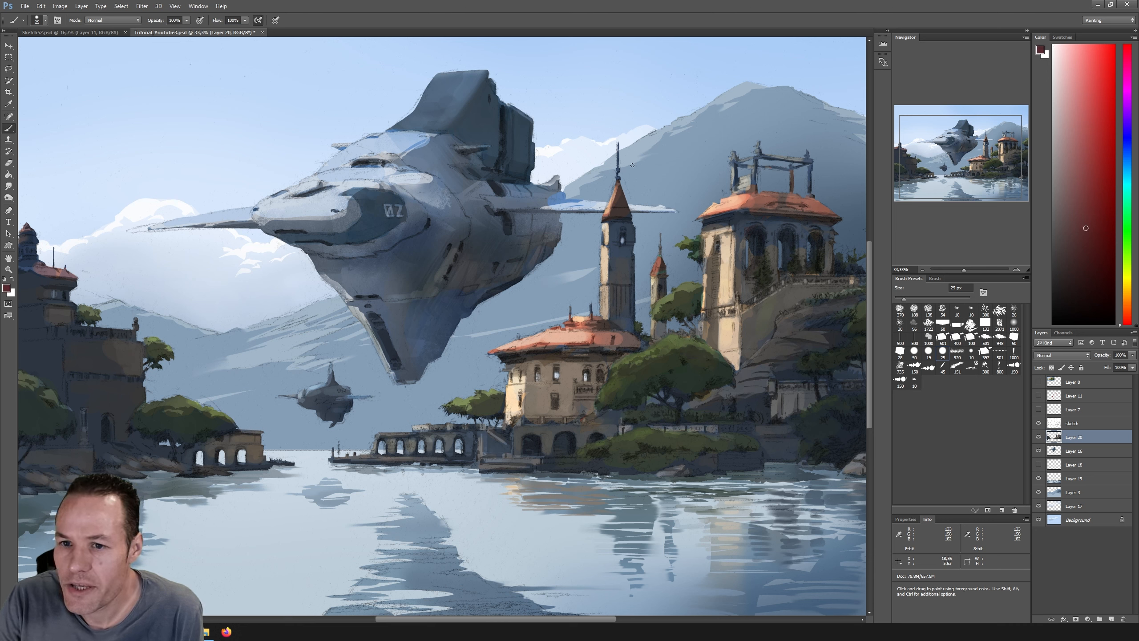
# Step: Test the 25 px brush with dark red strokes in front of the mountain and undo them
pyautogui.moveTo(664, 163)
pyautogui.mouseDown()
pyautogui.moveTo(690, 179)
pyautogui.moveTo(681, 192)
pyautogui.moveTo(693, 207)
pyautogui.mouseUp()
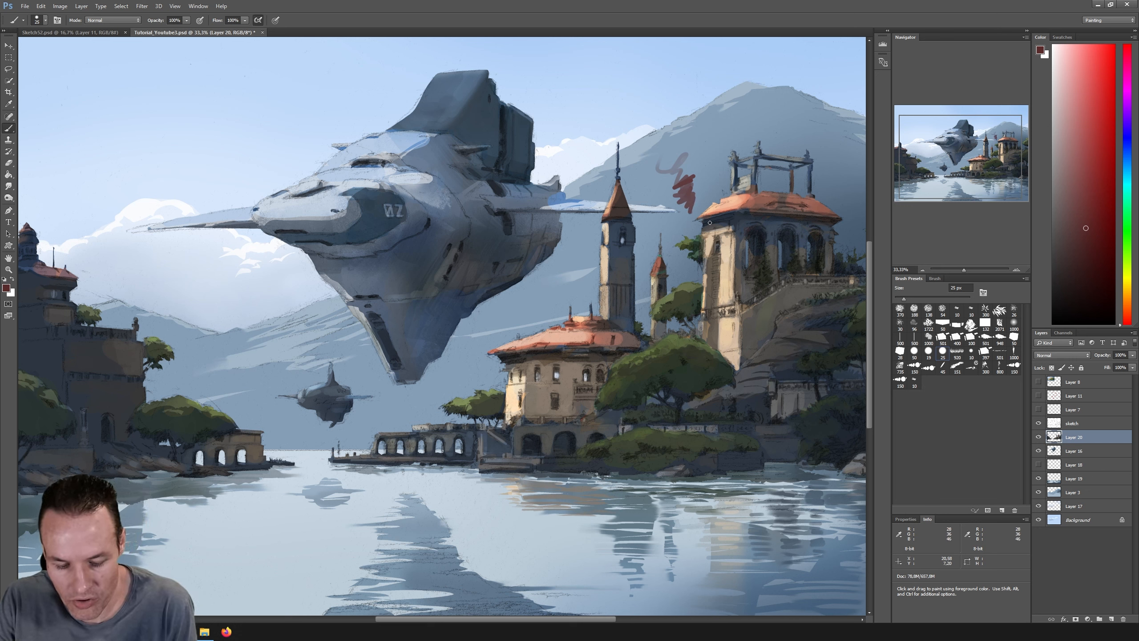
pyautogui.hotkey('ctrl', 'z')
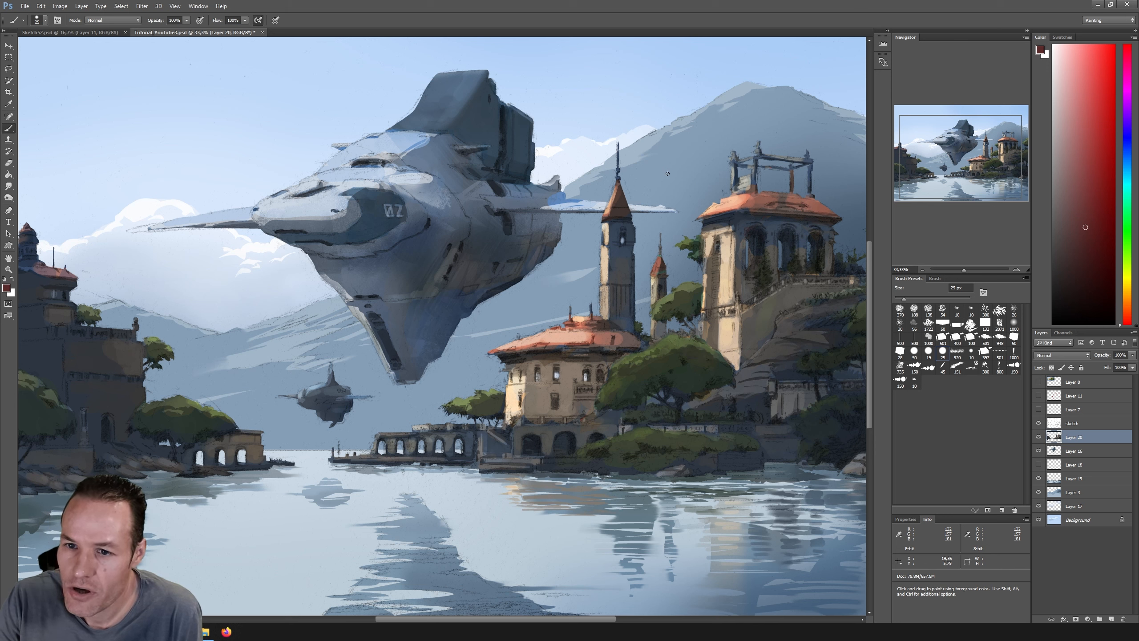
pyautogui.moveTo(667, 174); pyautogui.dragTo(680, 174)
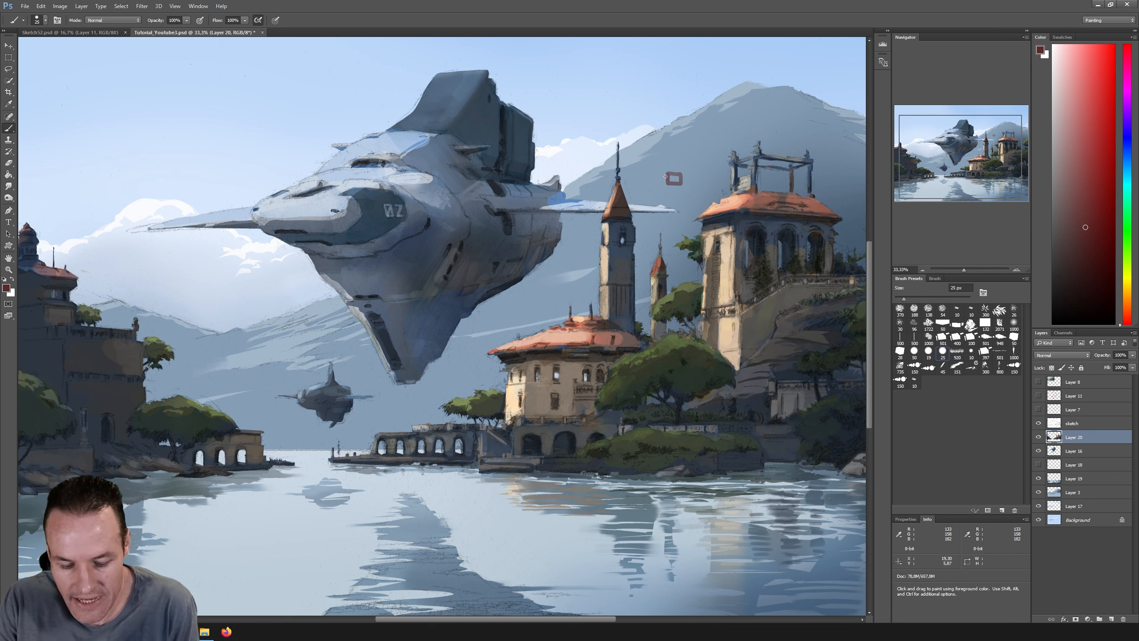
pyautogui.hotkey('ctrl', 'z')
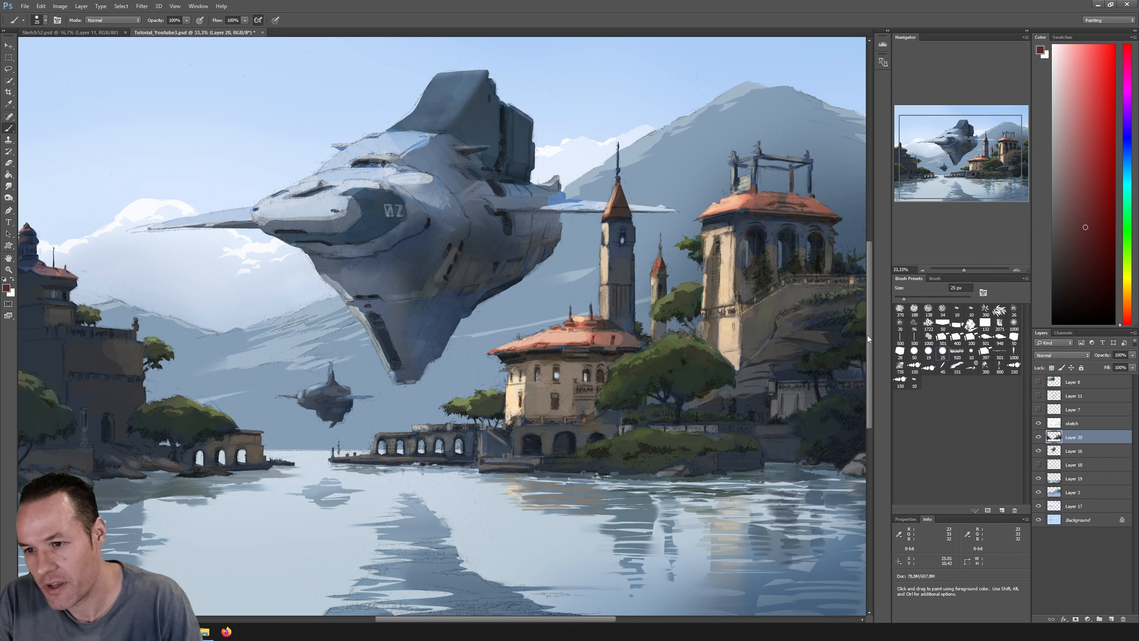
# Step: Choose the 100 px flat brush, try it beside the bell tower, undo the test strokes, and reduce the brush size
pyautogui.click(972, 337)
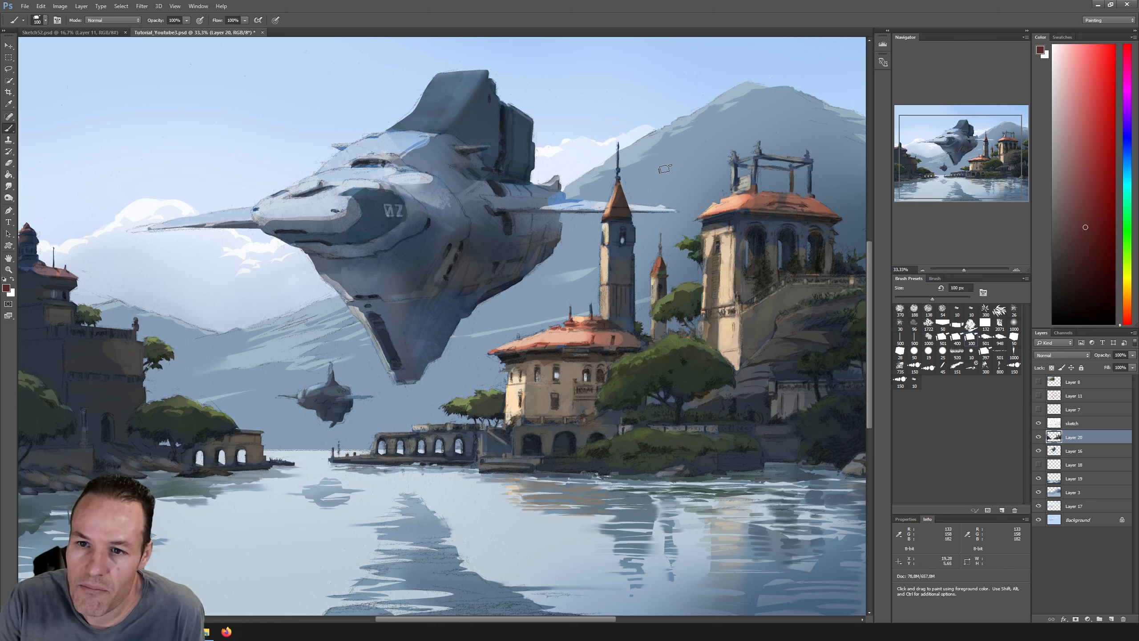
pyautogui.moveTo(670, 171)
pyautogui.mouseDown()
pyautogui.moveTo(686, 176)
pyautogui.moveTo(668, 194)
pyautogui.moveTo(684, 198)
pyautogui.moveTo(680, 208)
pyautogui.moveTo(701, 205)
pyautogui.moveTo(699, 184)
pyautogui.moveTo(713, 191)
pyautogui.moveTo(717, 175)
pyautogui.moveTo(680, 172)
pyautogui.moveTo(687, 167)
pyautogui.mouseUp()
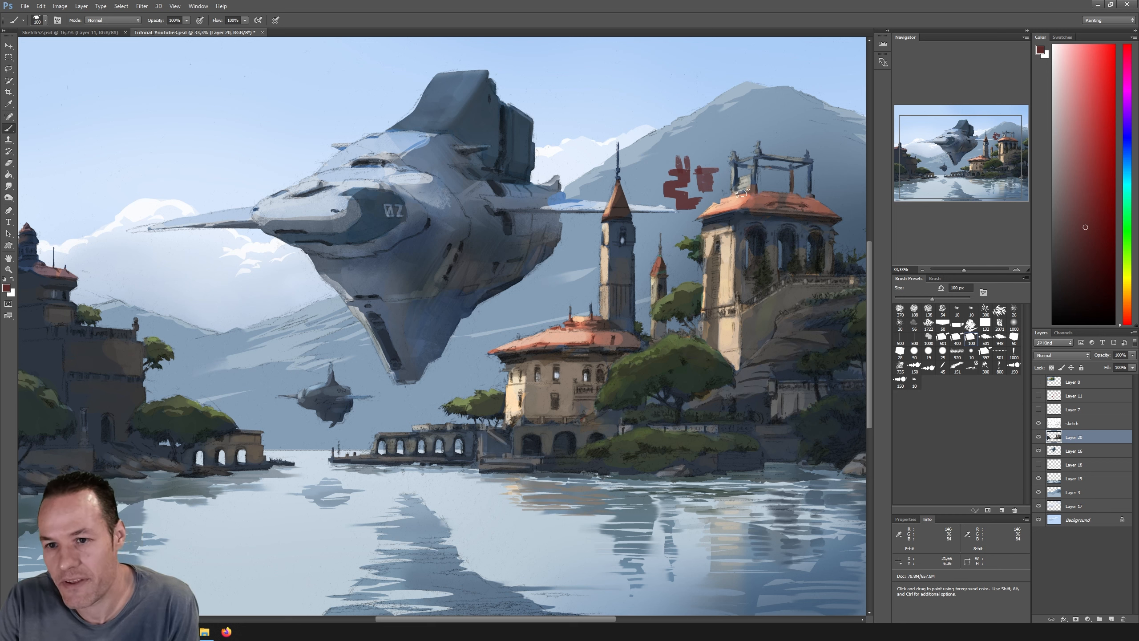
pyautogui.hotkey('ctrl', 'alt', 'z')
pyautogui.hotkey('ctrl', 'alt', 'z')
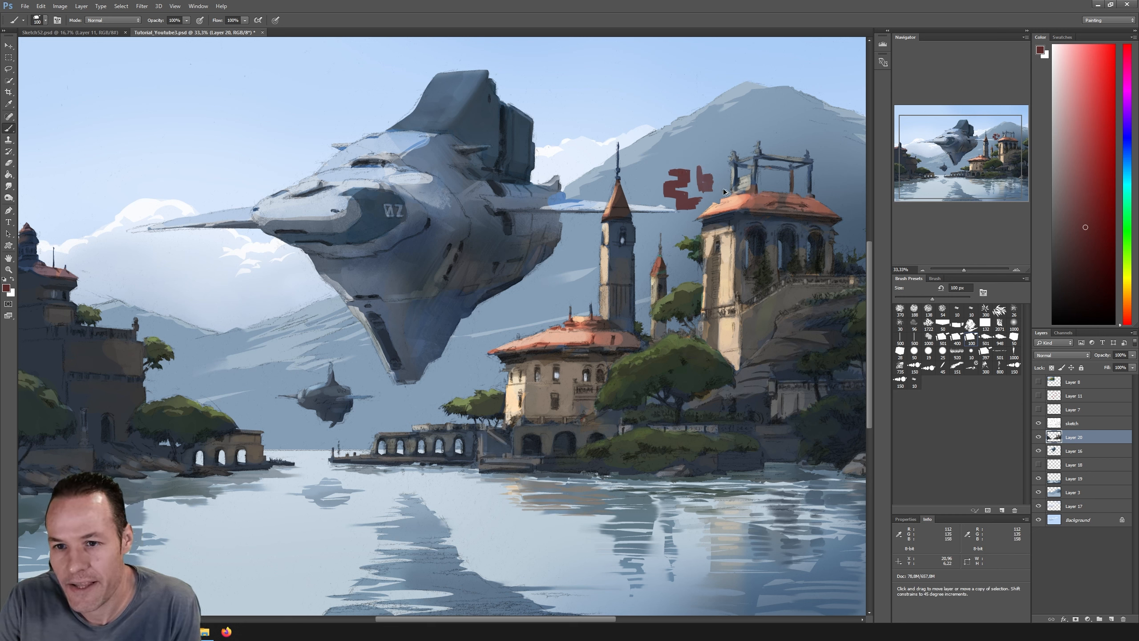
pyautogui.hotkey('ctrl', 'alt', 'z')
pyautogui.hotkey('ctrl', 'alt', 'z')
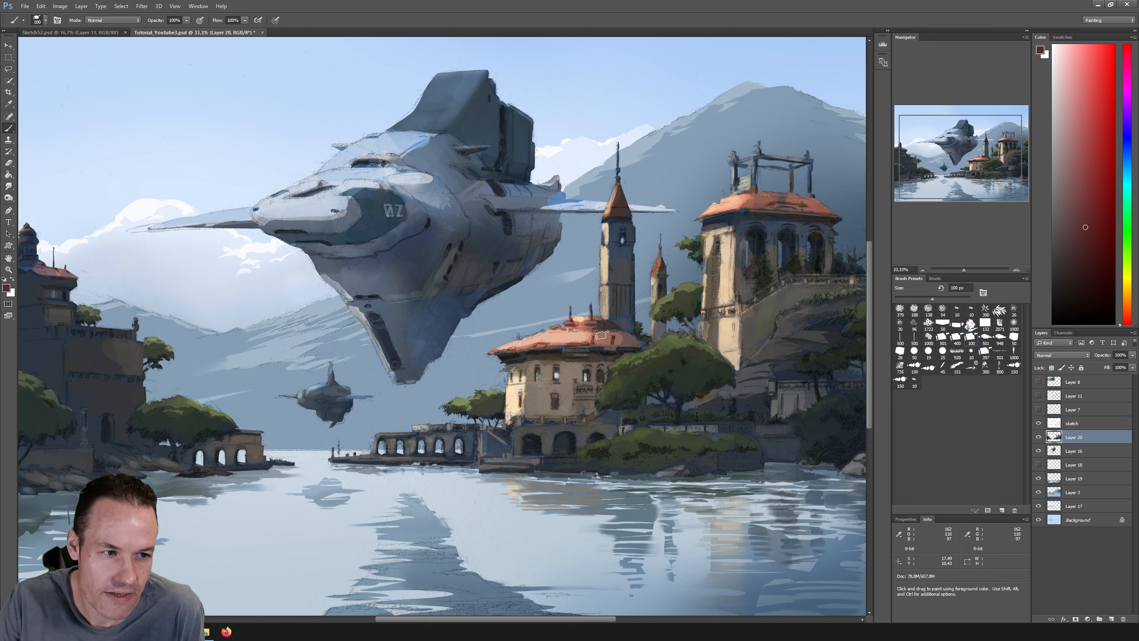
pyautogui.click(917, 298)
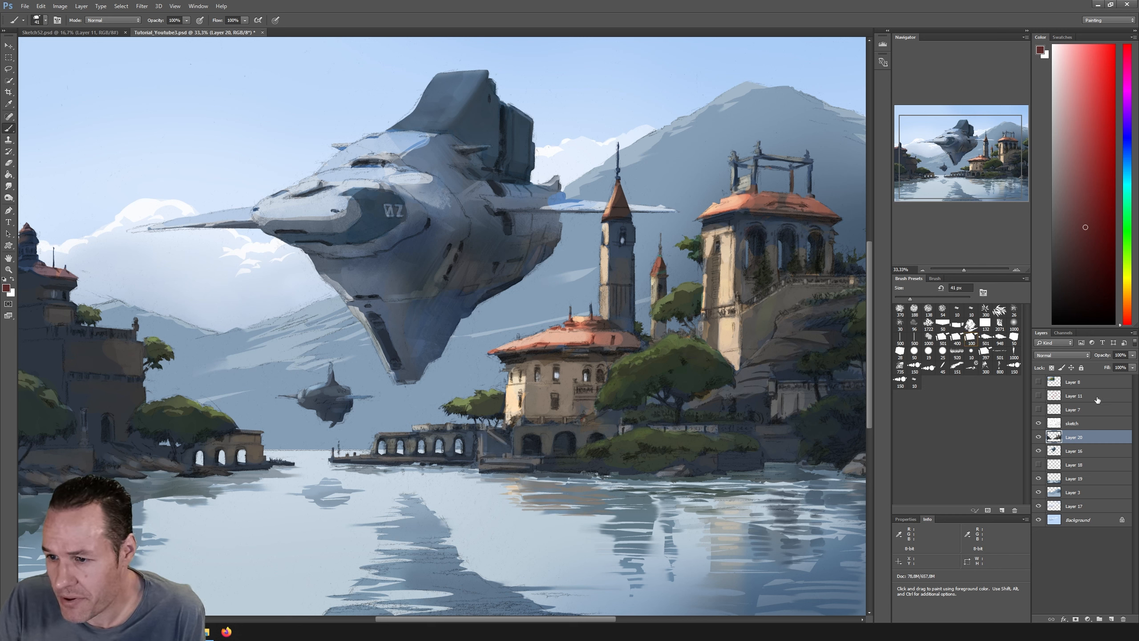
# Step: Check the sketch layer's opacity setting and reselect Layer 20
pyautogui.click(1072, 424)
pyautogui.click(1133, 355)
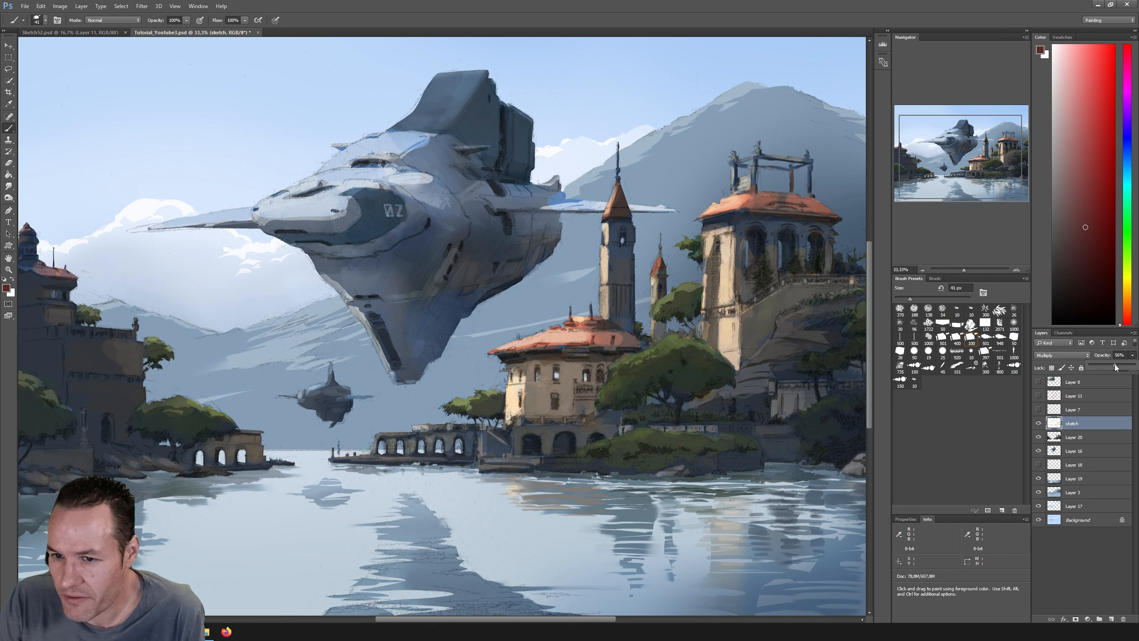
pyautogui.click(1079, 434)
pyautogui.click(1079, 435)
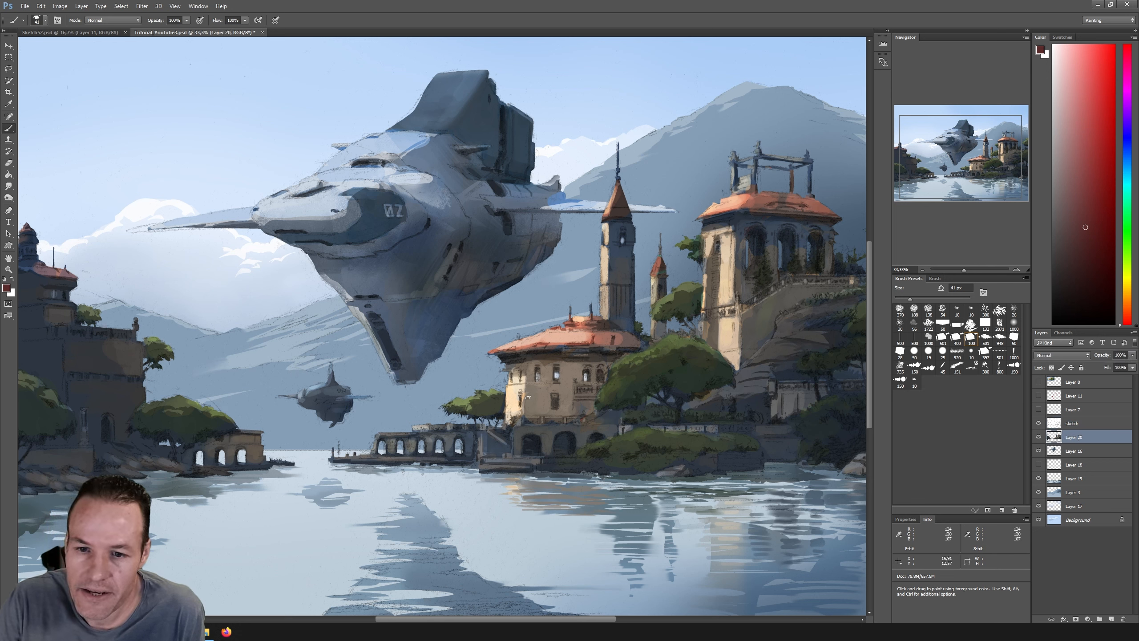
# Step: Sample colours from the round-roofed villa's roof, shaded wall and dark base with the Eyedropper, and return to the brush
pyautogui.press('i')
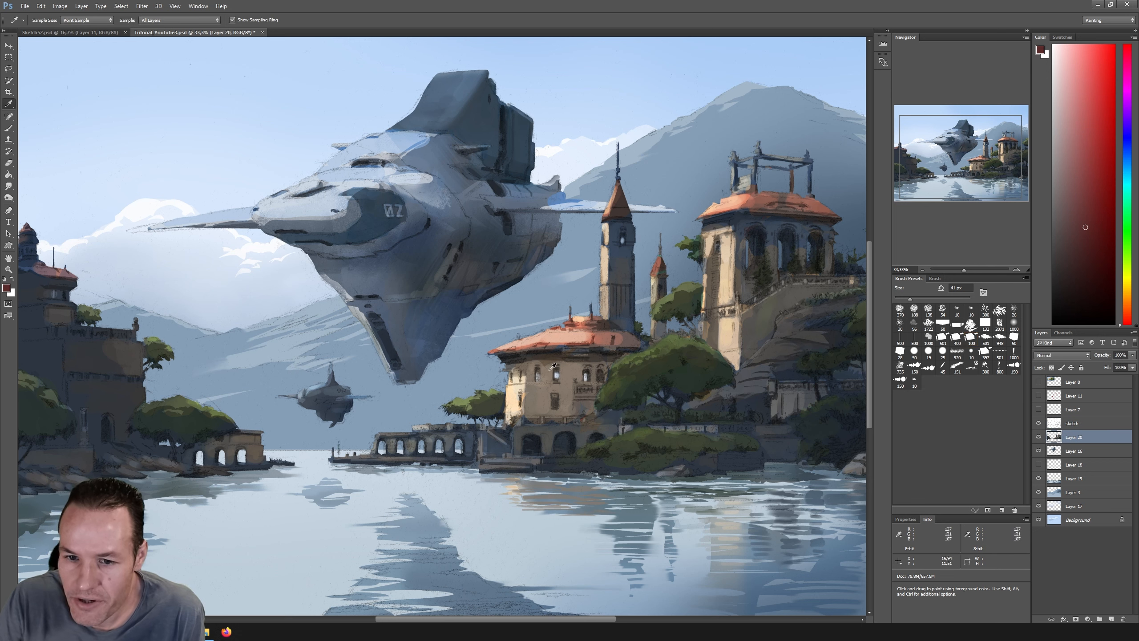
pyautogui.click(597, 354)
pyautogui.click(613, 326)
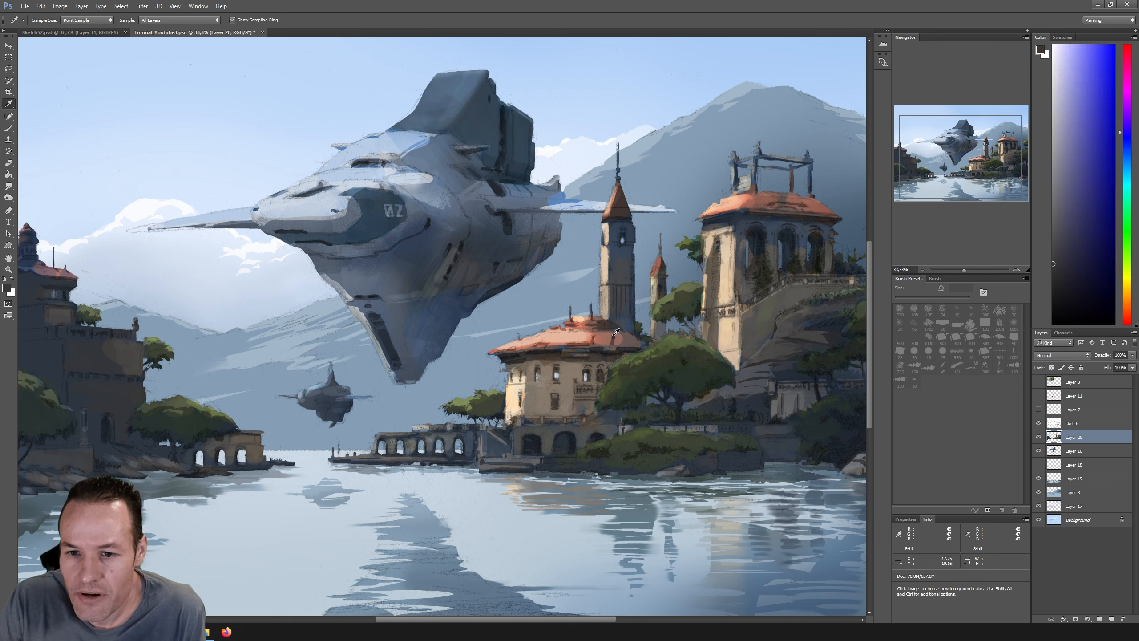
pyautogui.click(606, 356)
pyautogui.click(623, 410)
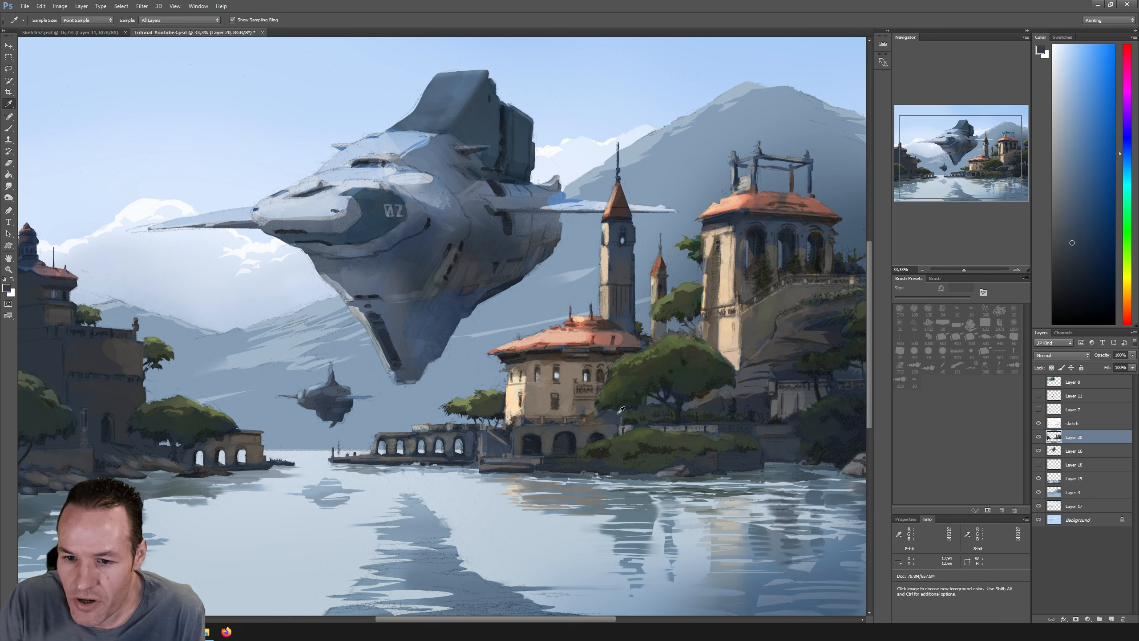
pyautogui.press('b')
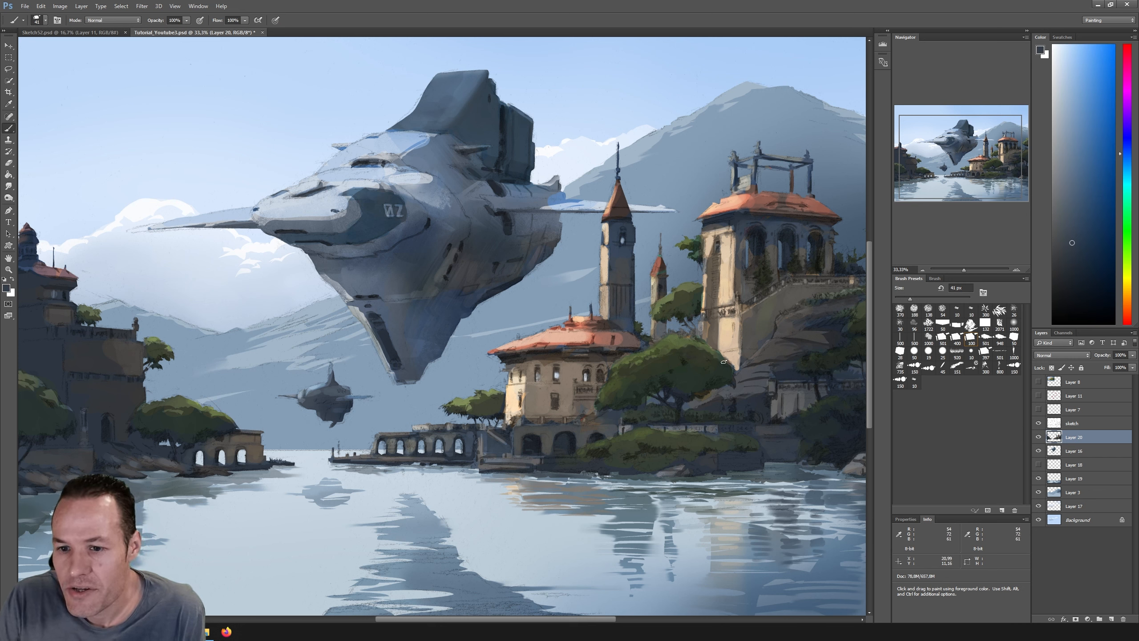
# Step: Resample the villa's roof, wall and shadow colours beside the large tree, and reduce the brush size to 29 px
pyautogui.press('i')
pyautogui.click(588, 320)
pyautogui.click(596, 332)
pyautogui.click(603, 329)
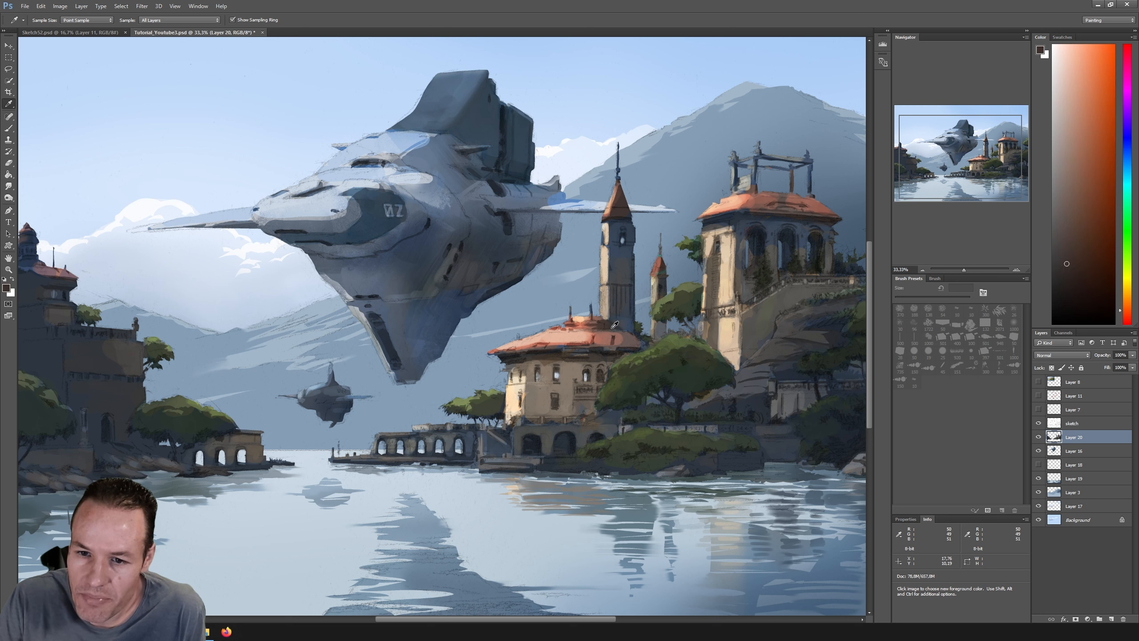
pyautogui.click(616, 356)
pyautogui.click(620, 408)
pyautogui.press('b')
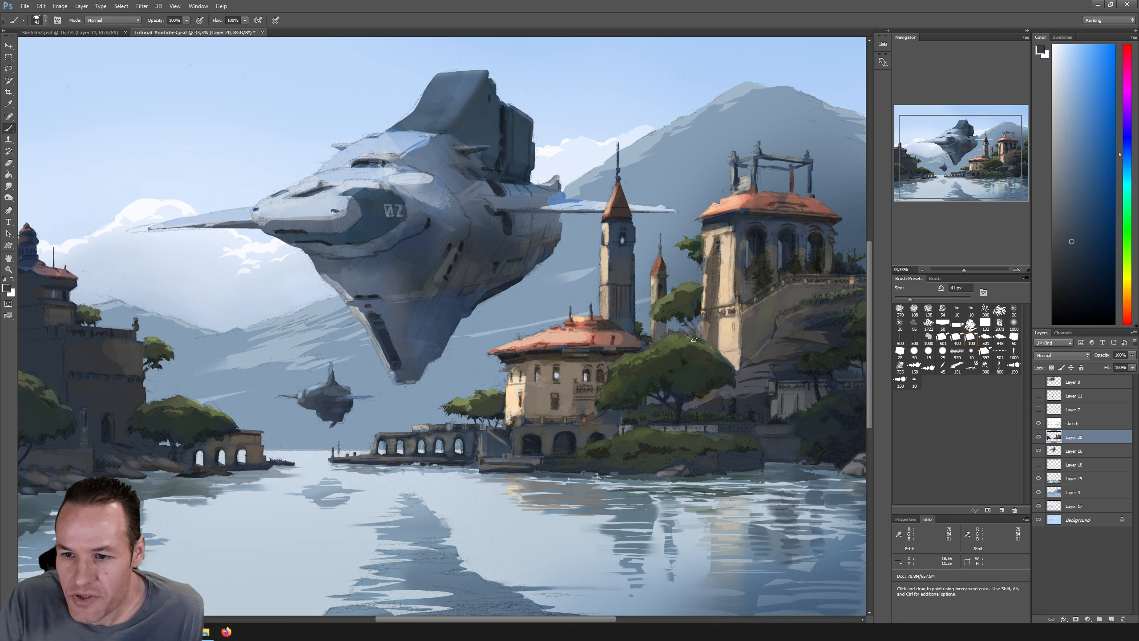
pyautogui.click(906, 298)
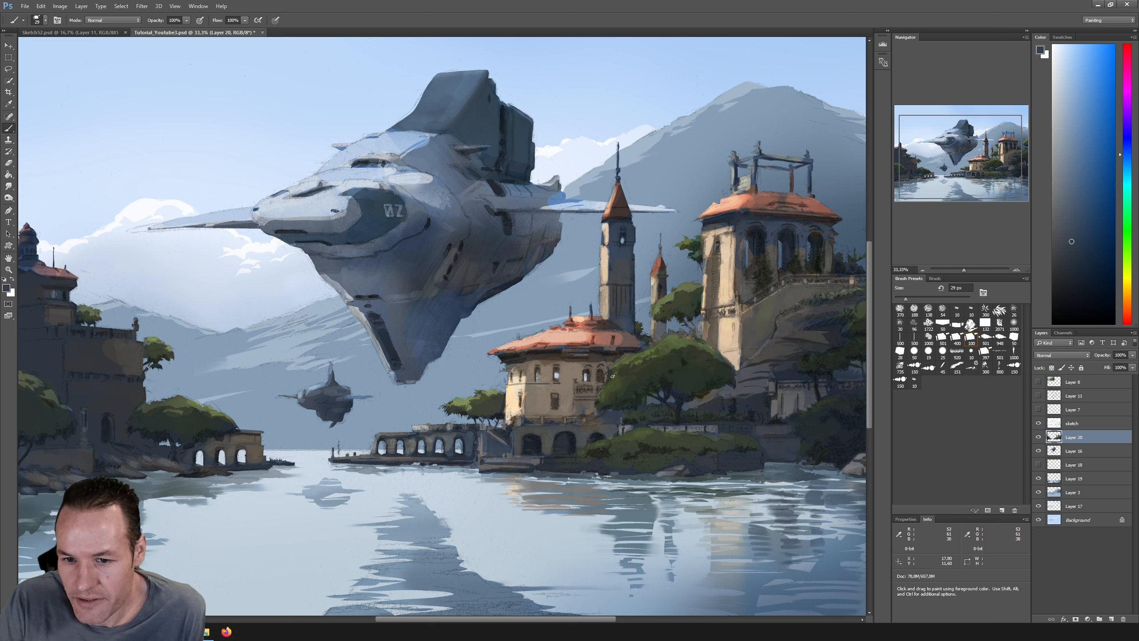
# Step: Sample colours from the villa's facade and its shaded base, ending on a grey-blue, and make the brush smaller
pyautogui.keyDown('alt'); pyautogui.click(591, 369); pyautogui.keyUp('alt')
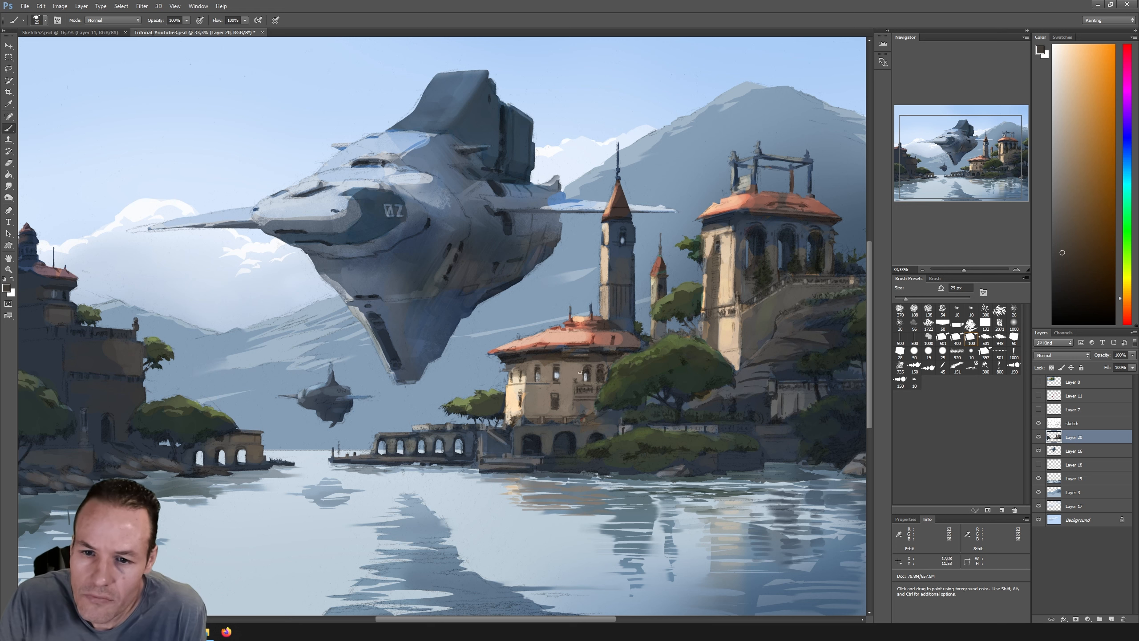
pyautogui.press('alt')
pyautogui.keyDown('alt'); pyautogui.click(548, 366); pyautogui.keyUp('alt')
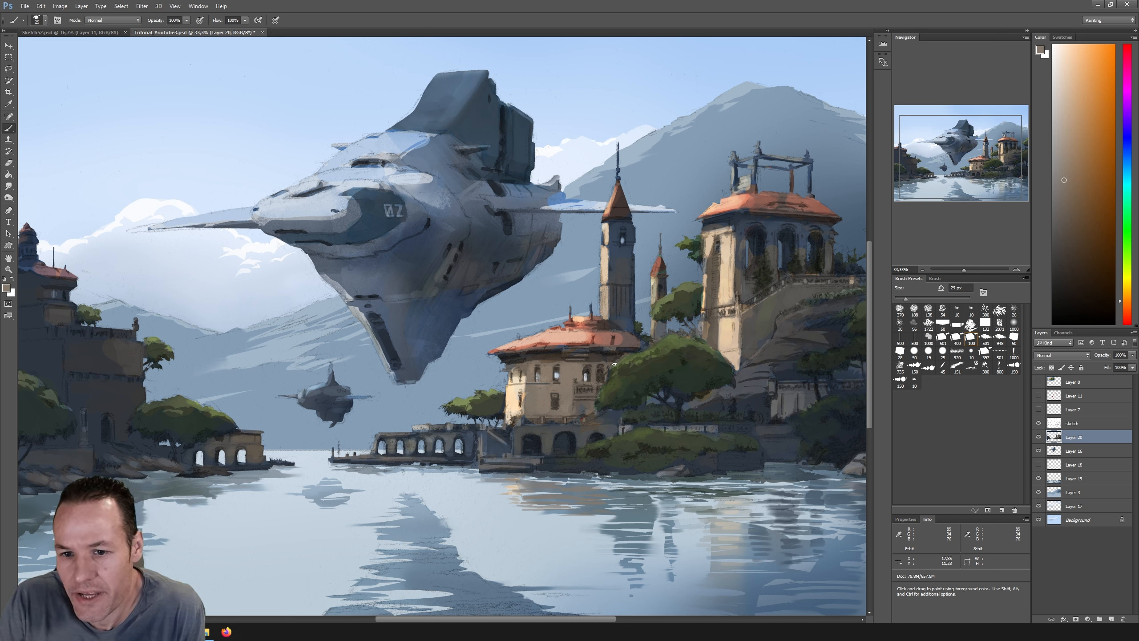
pyautogui.press('alt')
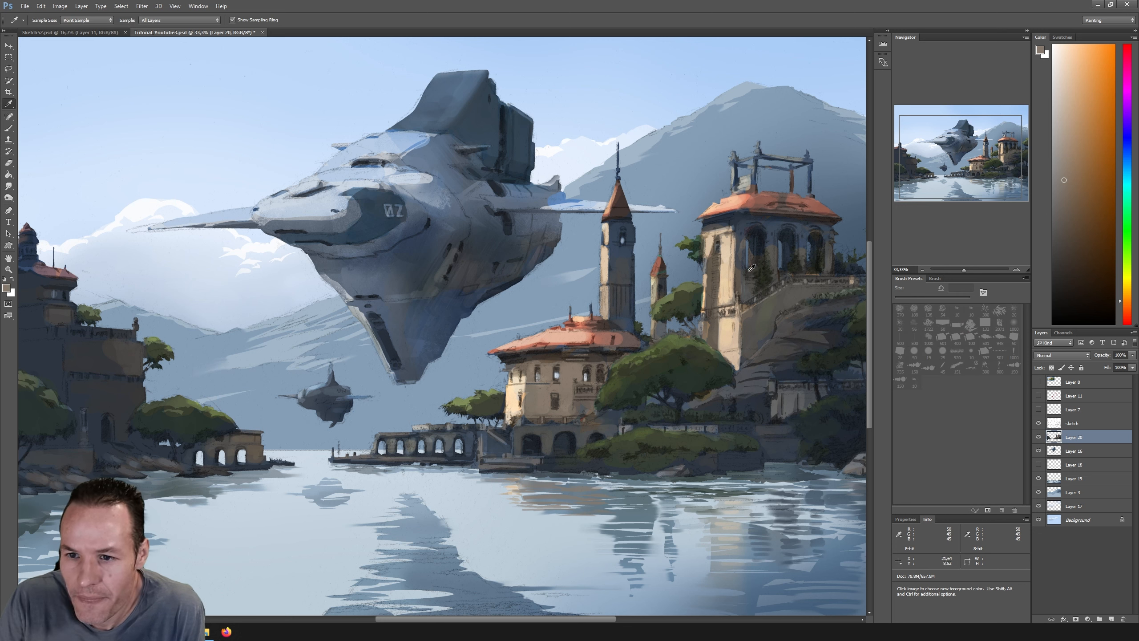
pyautogui.keyDown('alt'); pyautogui.click(629, 426); pyautogui.keyUp('alt')
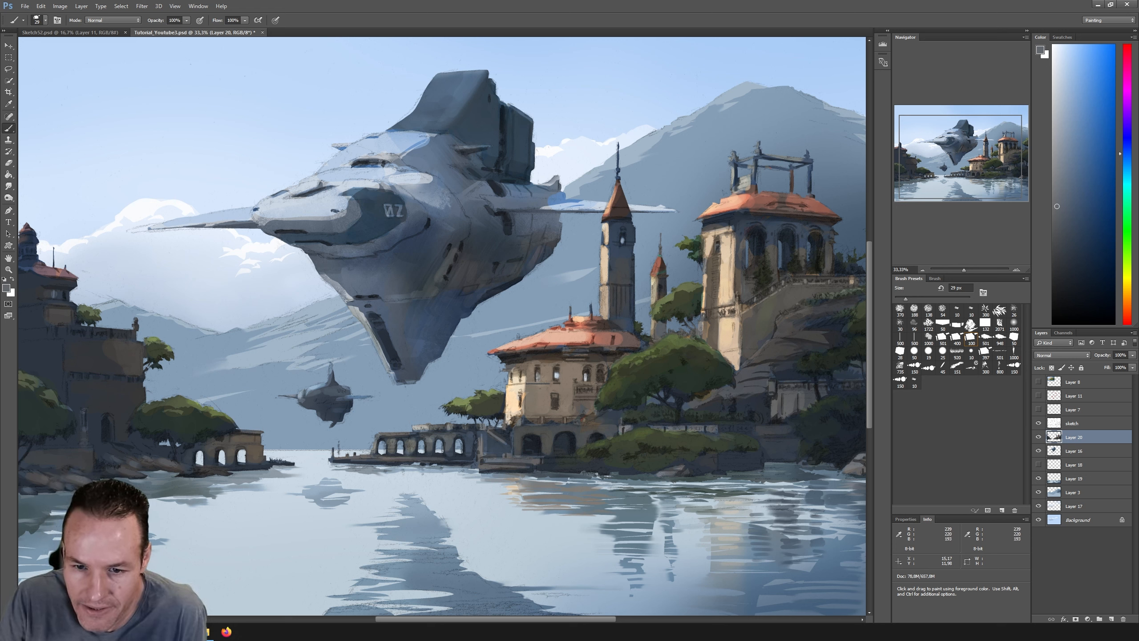
pyautogui.moveTo(905, 299); pyautogui.dragTo(901, 299)
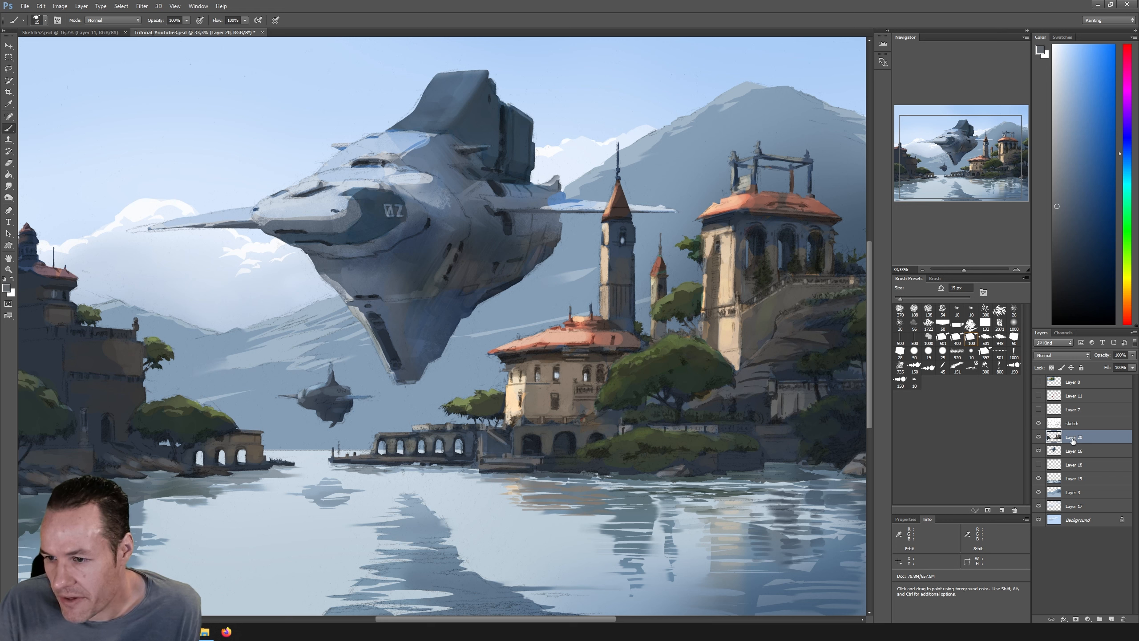
# Step: Duplicate all layers from Layer 20 down to the Background and merge the copies into one layer
pyautogui.keyDown('shift'); pyautogui.click(1075, 520); pyautogui.keyUp('shift')
pyautogui.rightClick(1076, 520)
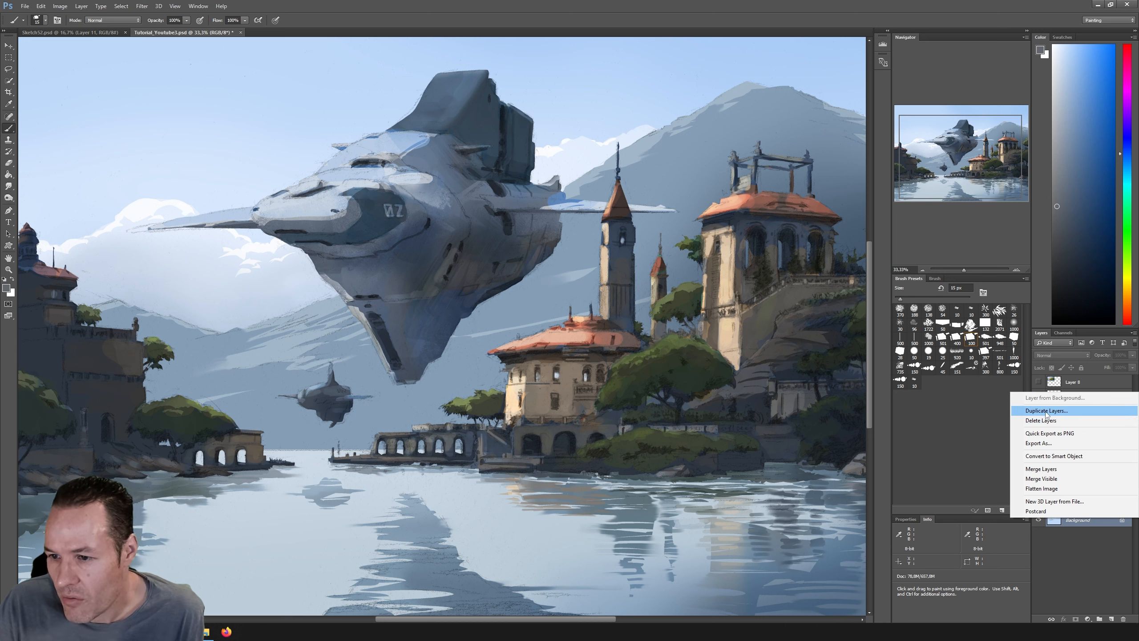
pyautogui.click(1046, 411)
pyautogui.click(952, 188)
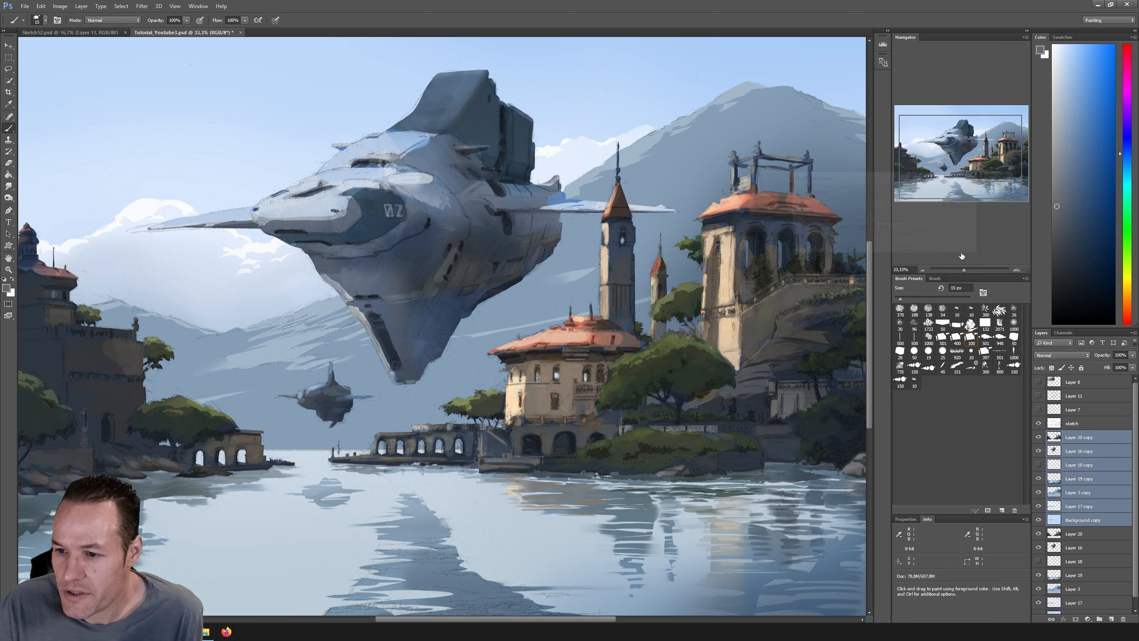
pyautogui.rightClick(1081, 442)
pyautogui.click(1041, 303)
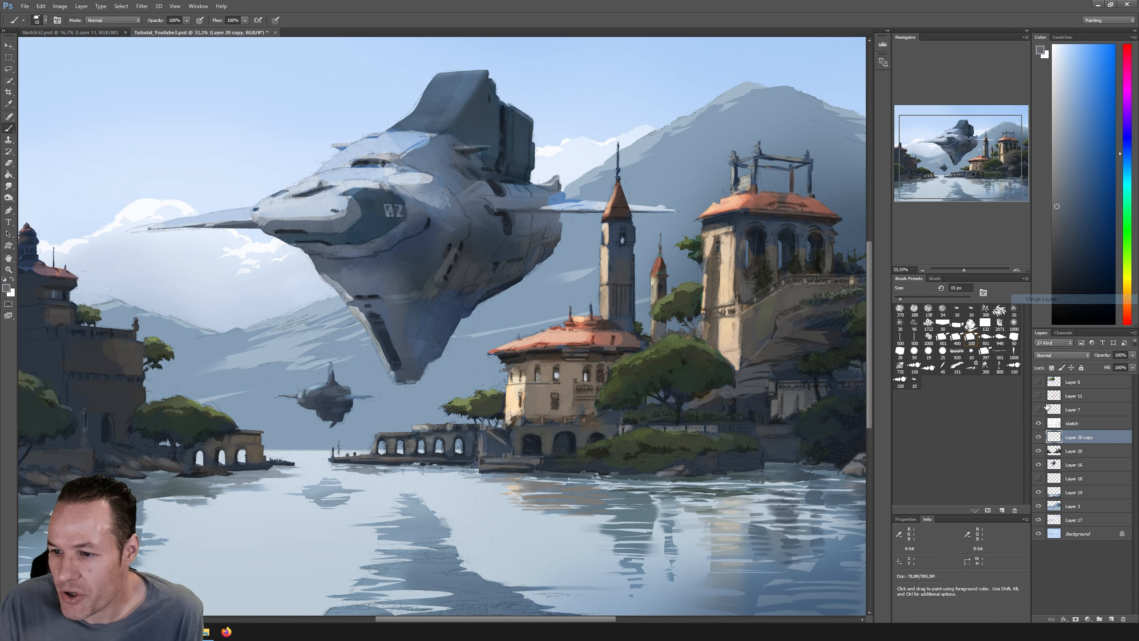
# Step: Move the merged copy above the sketch layer, compare the painting with and without it, and leave it hidden
pyautogui.click(1038, 436)
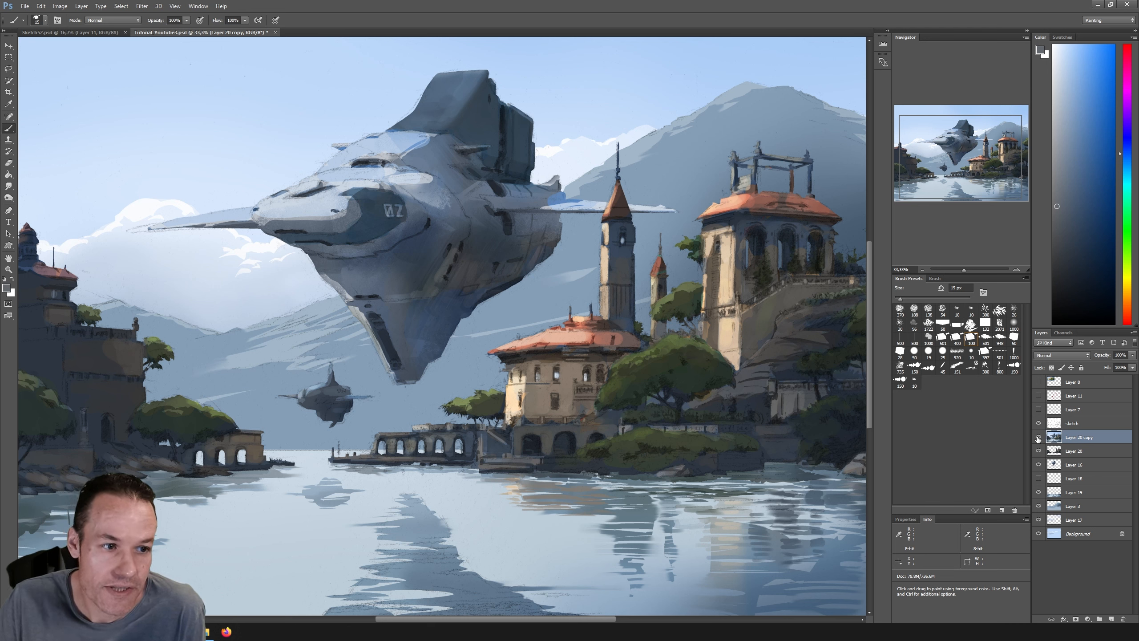
pyautogui.moveTo(1076, 440); pyautogui.dragTo(1076, 417)
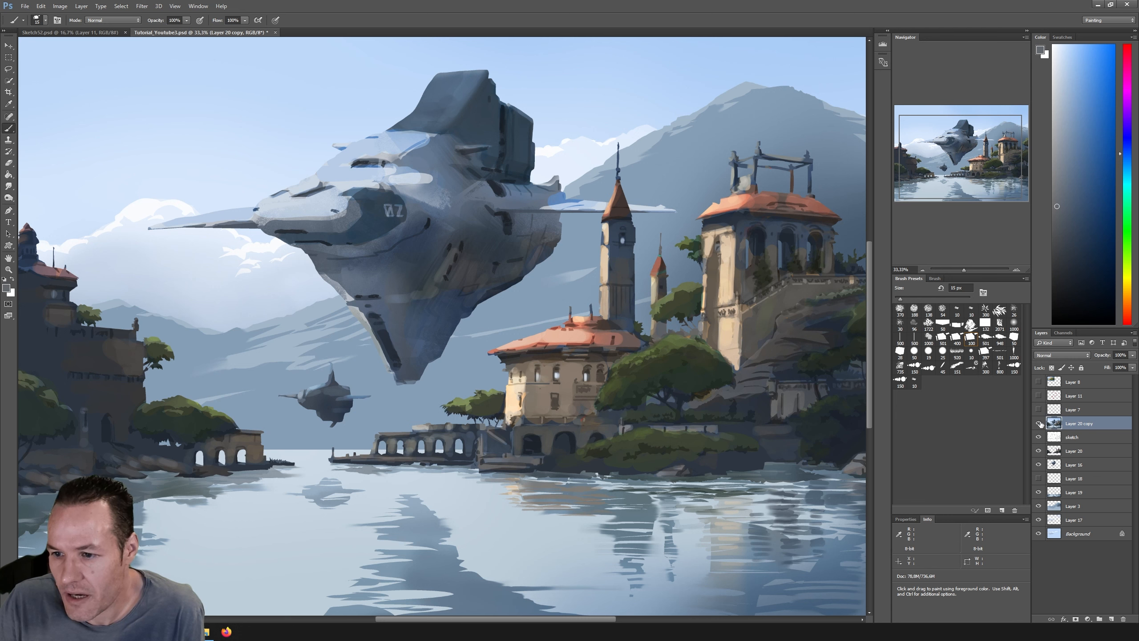
pyautogui.click(1039, 423)
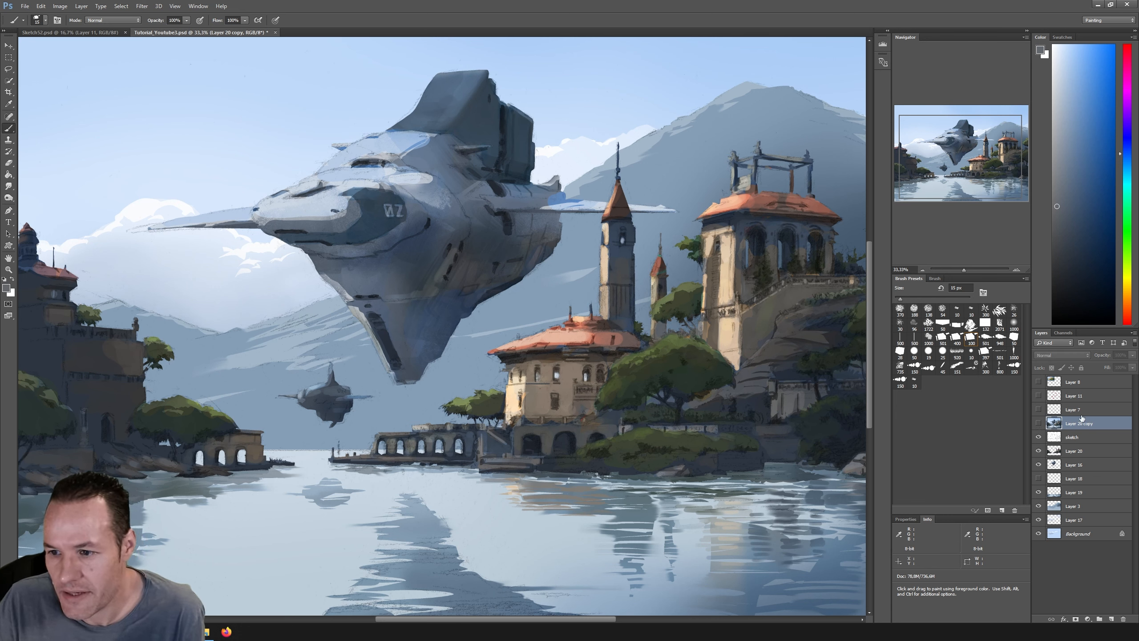
pyautogui.click(1039, 424)
pyautogui.click(1039, 424)
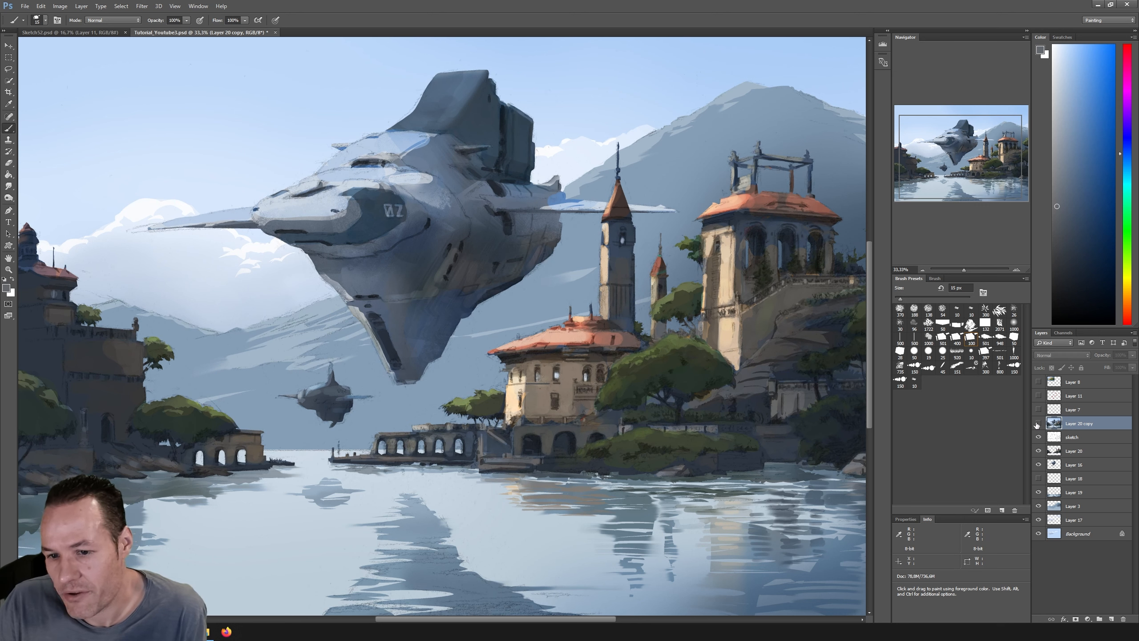
# Step: Reselect Layer 20, sample a light salmon from the villa's roof as the foreground colour, and check the layer by hiding and restoring it
pyautogui.click(1074, 449)
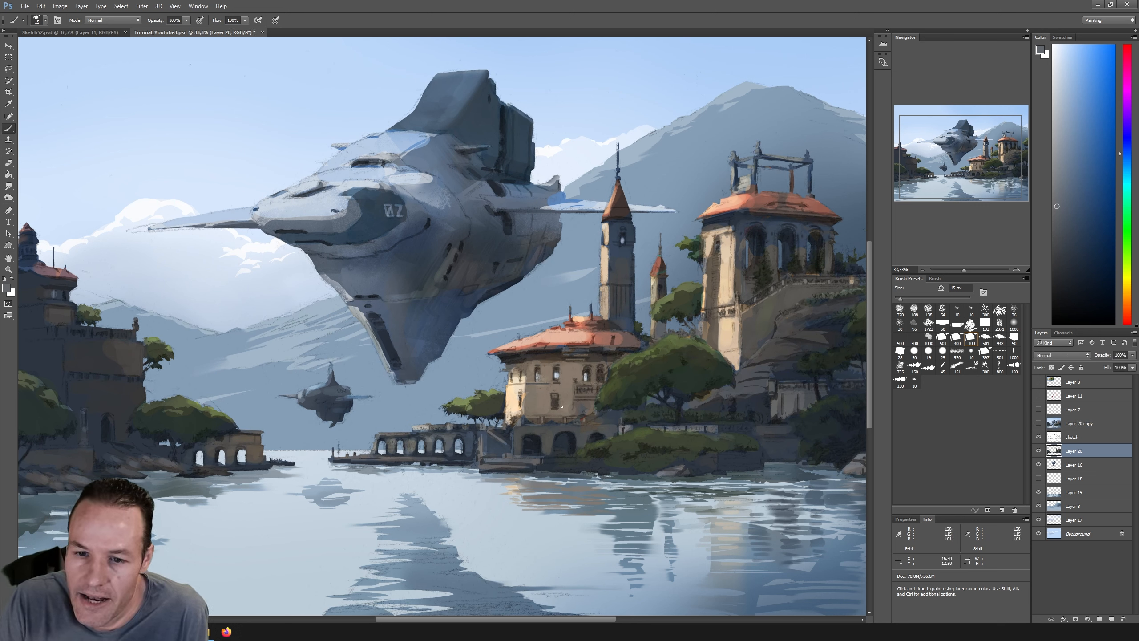
pyautogui.press('i')
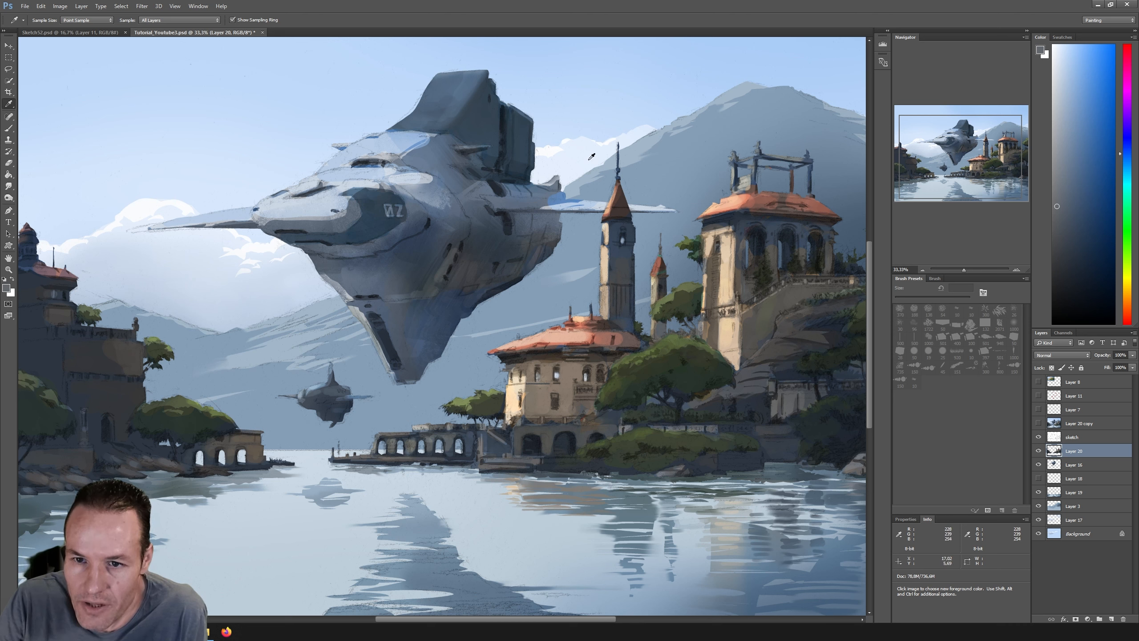
pyautogui.click(568, 330)
pyautogui.press('b')
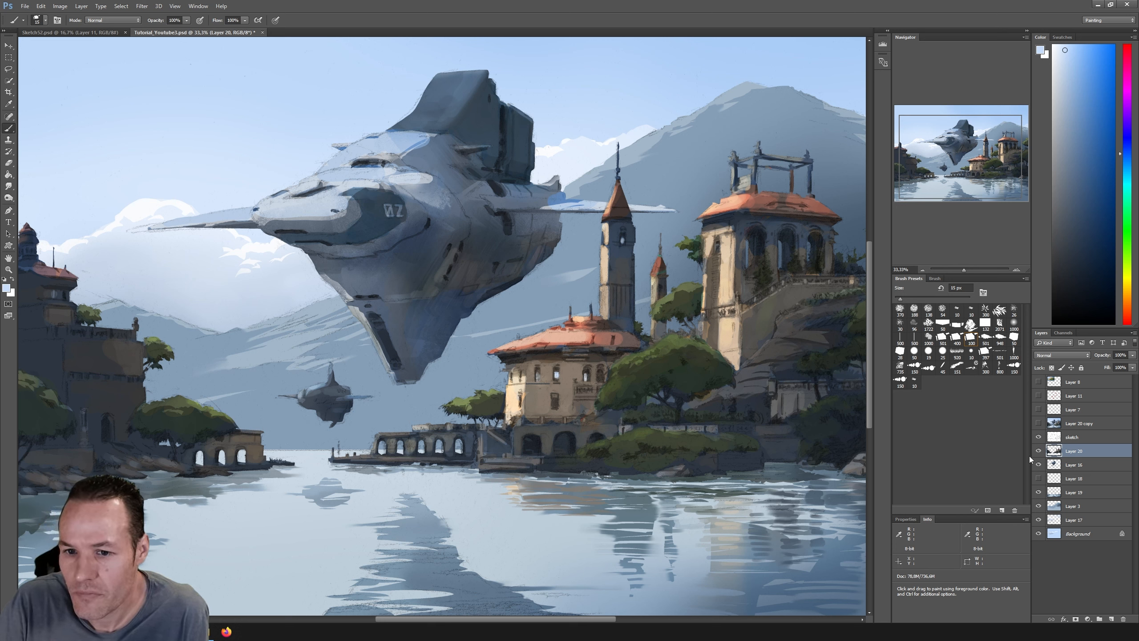
pyautogui.keyDown('alt'); pyautogui.click(563, 329); pyautogui.keyUp('alt')
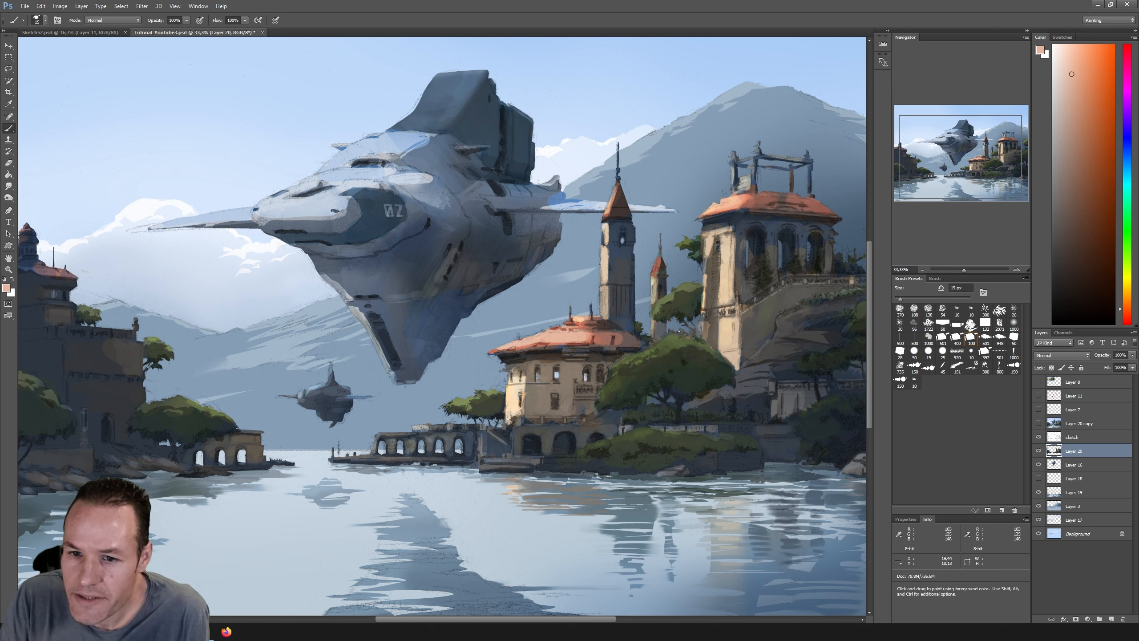
pyautogui.click(1038, 451)
pyautogui.click(1038, 450)
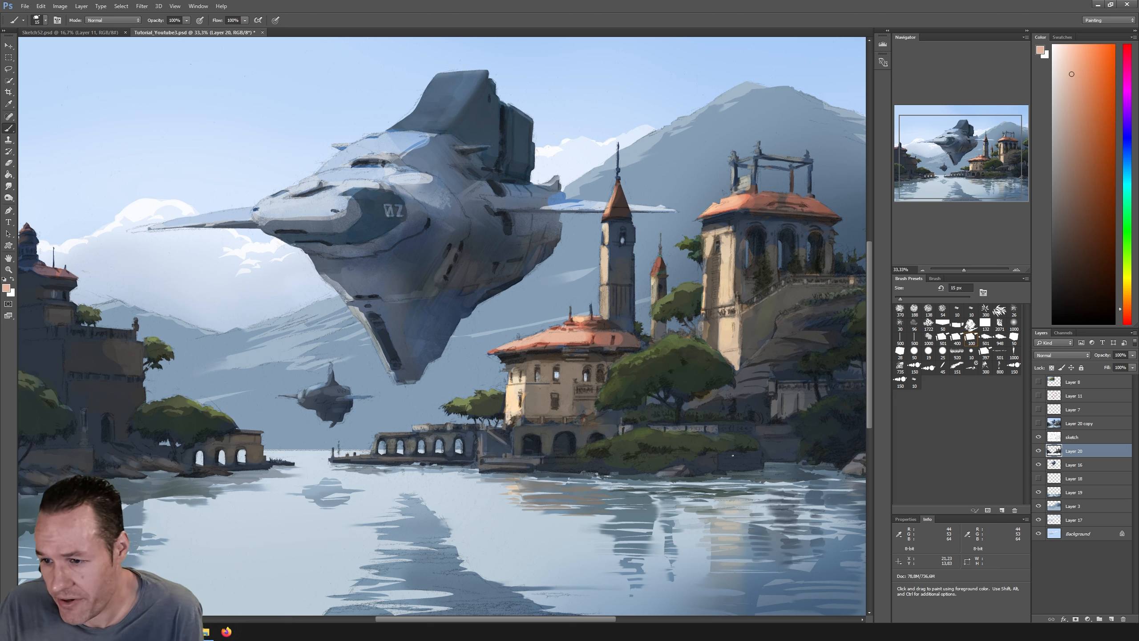
# Step: Add a new layer above Layer 20 and sample dark brown and dark blue-grey tones around the slender towers
pyautogui.click(1112, 620)
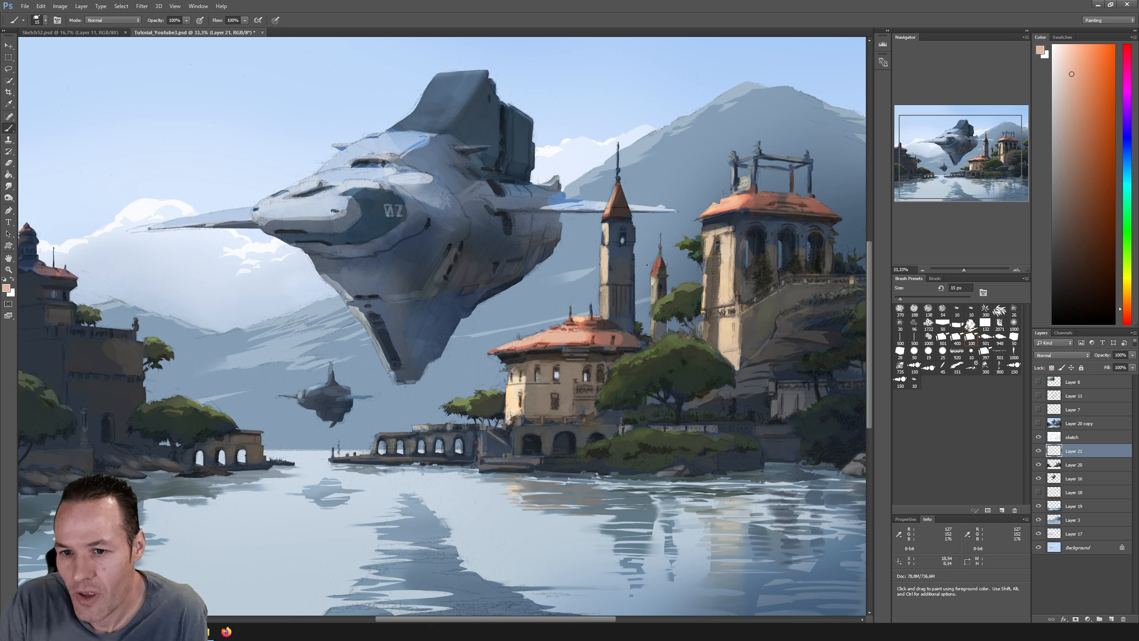
pyautogui.keyDown('alt'); pyautogui.click(669, 271); pyautogui.keyUp('alt')
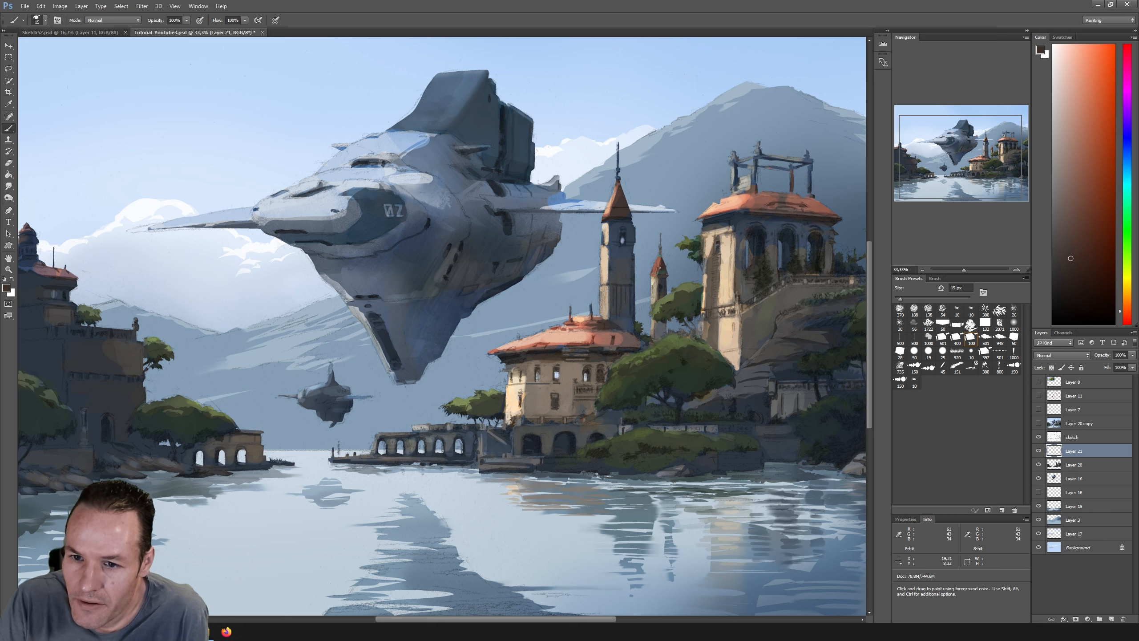
pyautogui.keyDown('alt'); pyautogui.click(661, 257); pyautogui.keyUp('alt')
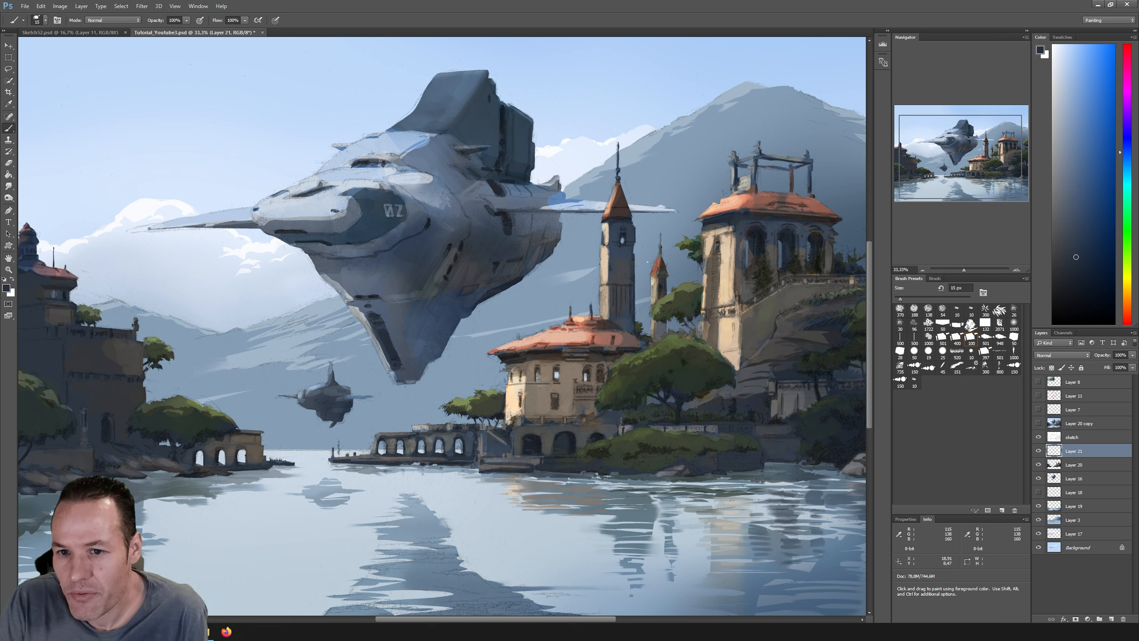
pyautogui.keyDown('alt'); pyautogui.click(633, 249); pyautogui.keyUp('alt')
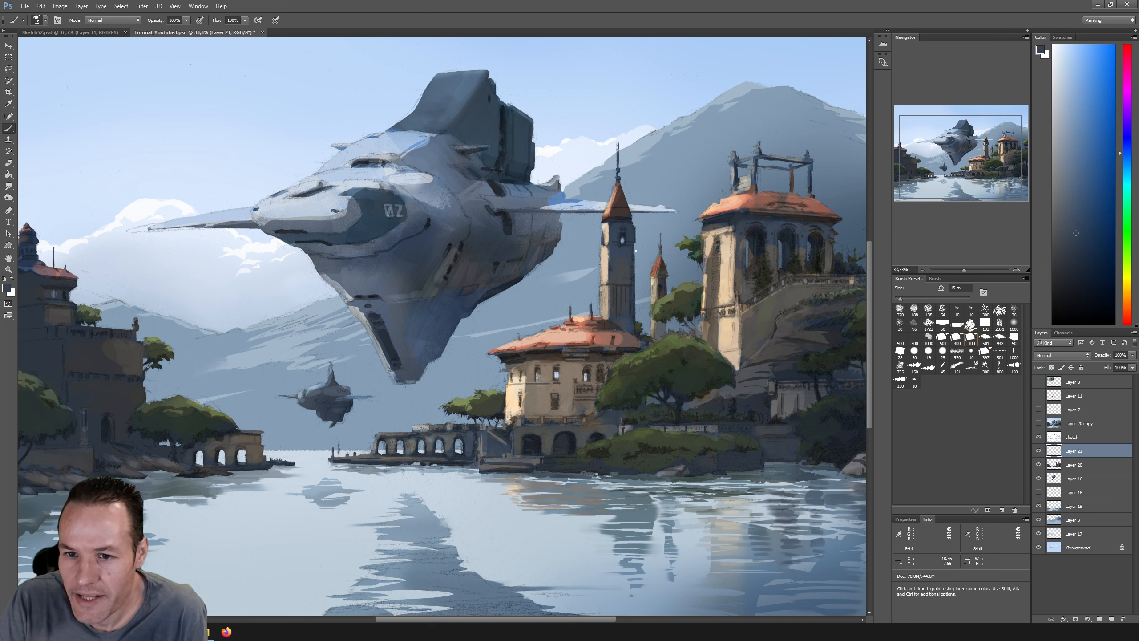
# Step: Make Layer 20 active, try a brush stroke beside the tall tower, and undo it
pyautogui.click(1065, 467)
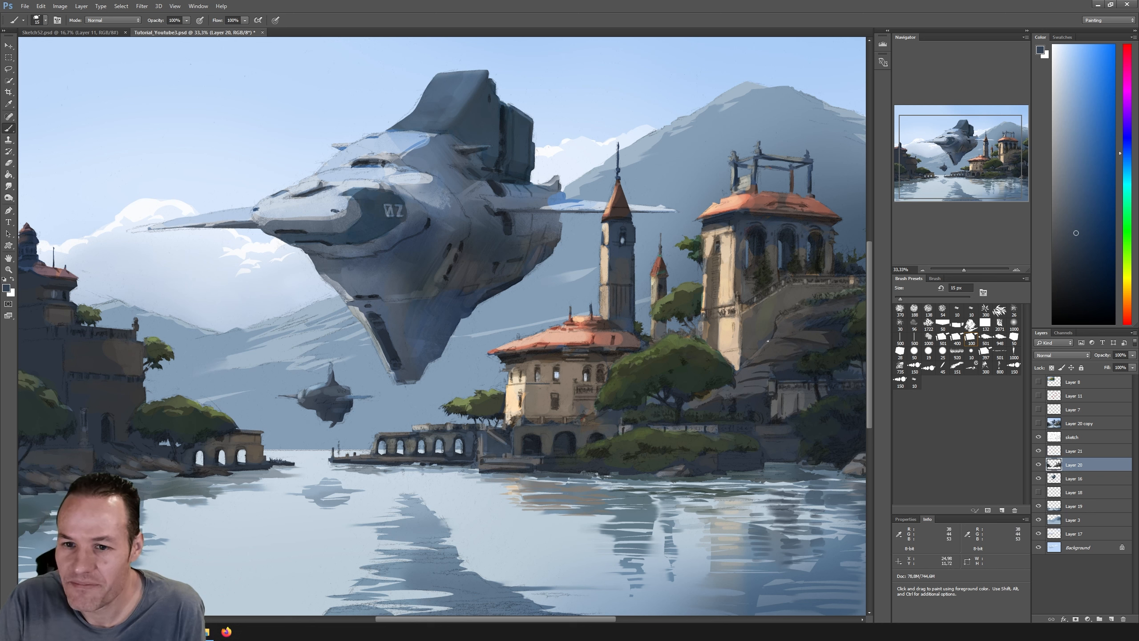
pyautogui.press('e')
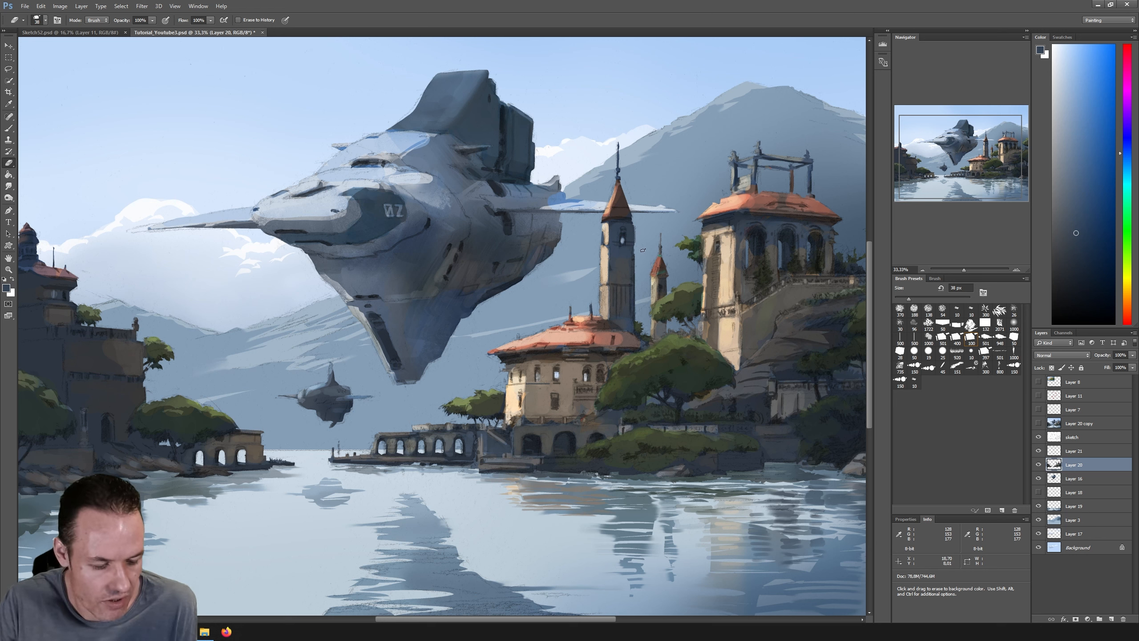
pyautogui.press('b')
pyautogui.moveTo(549, 269)
pyautogui.mouseDown()
pyautogui.moveTo(575, 282)
pyautogui.moveTo(608, 277)
pyautogui.mouseUp()
pyautogui.hotkey('ctrl', 'z')
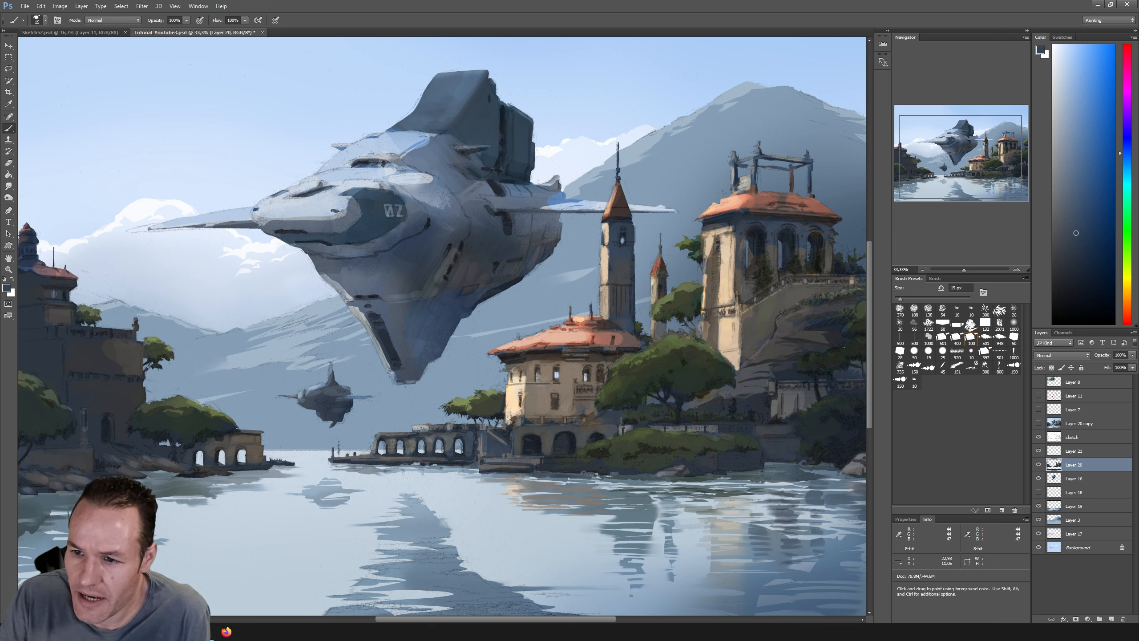
# Step: Set the brush size to 29 px and sample muted reds from the shaded side of the villa's roof
pyautogui.moveTo(900, 298); pyautogui.dragTo(906, 299)
pyautogui.keyDown('alt'); pyautogui.click(606, 333); pyautogui.keyUp('alt')
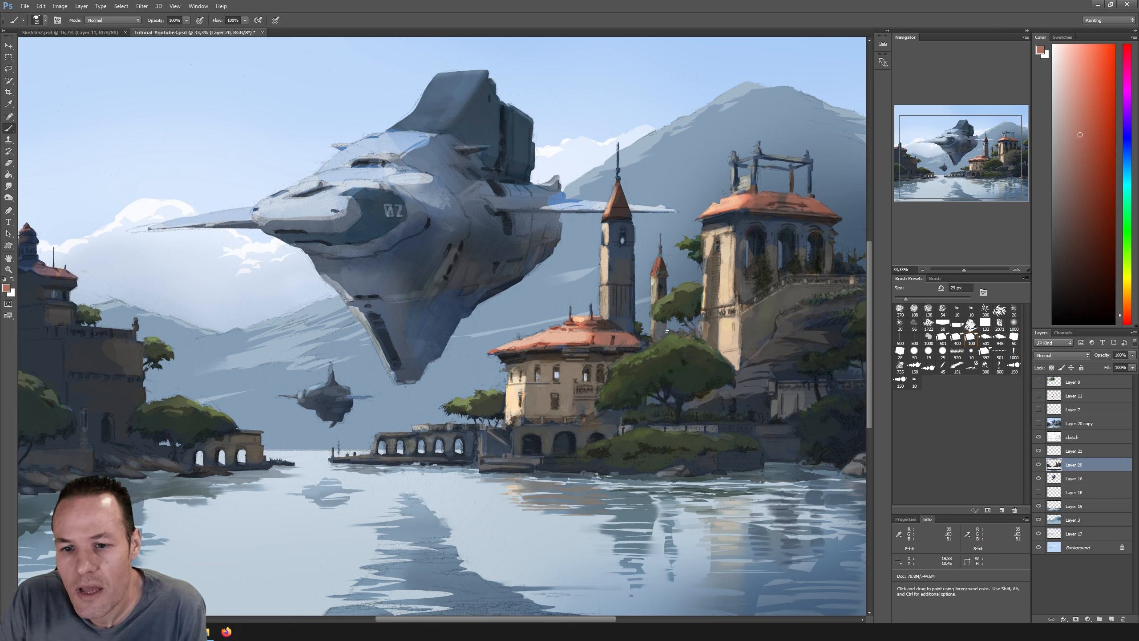
pyautogui.keyDown('alt'); pyautogui.click(593, 324); pyautogui.keyUp('alt')
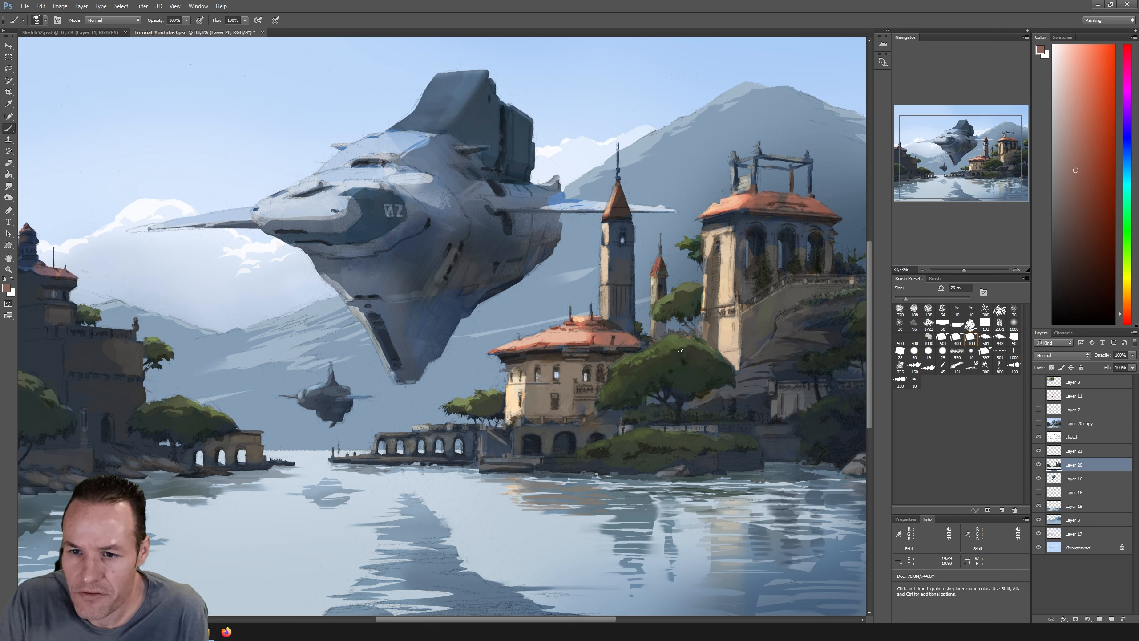
# Step: Sample a near-black from the arched windows of the cliff-top building and a dark blue from its shaded wall
pyautogui.press('i')
pyautogui.click(764, 238)
pyautogui.click(765, 236)
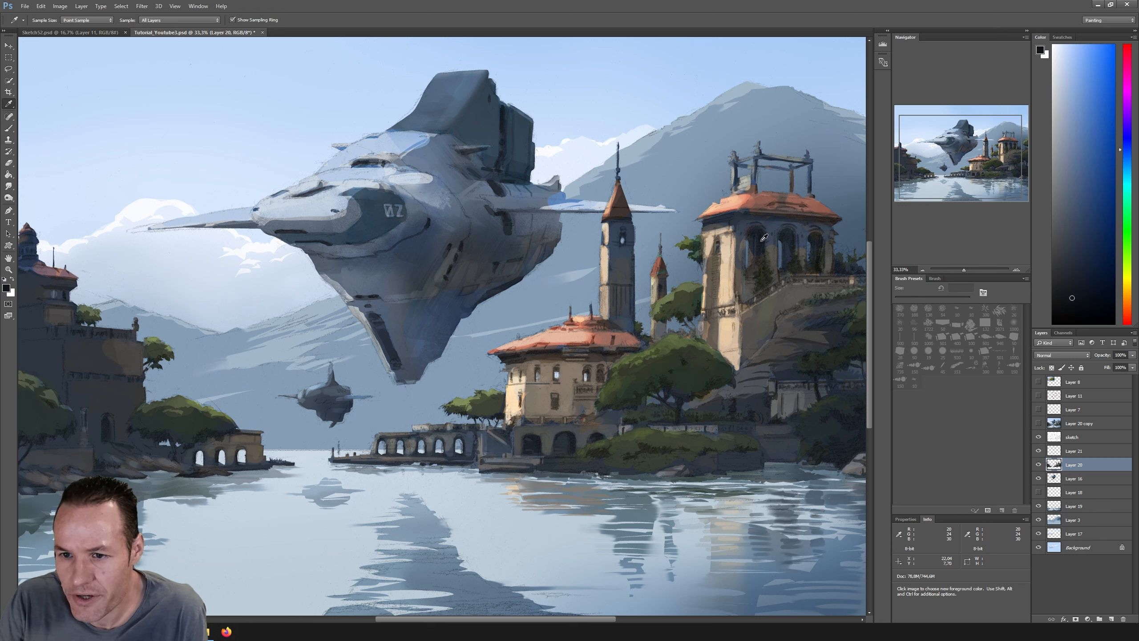
pyautogui.press('b')
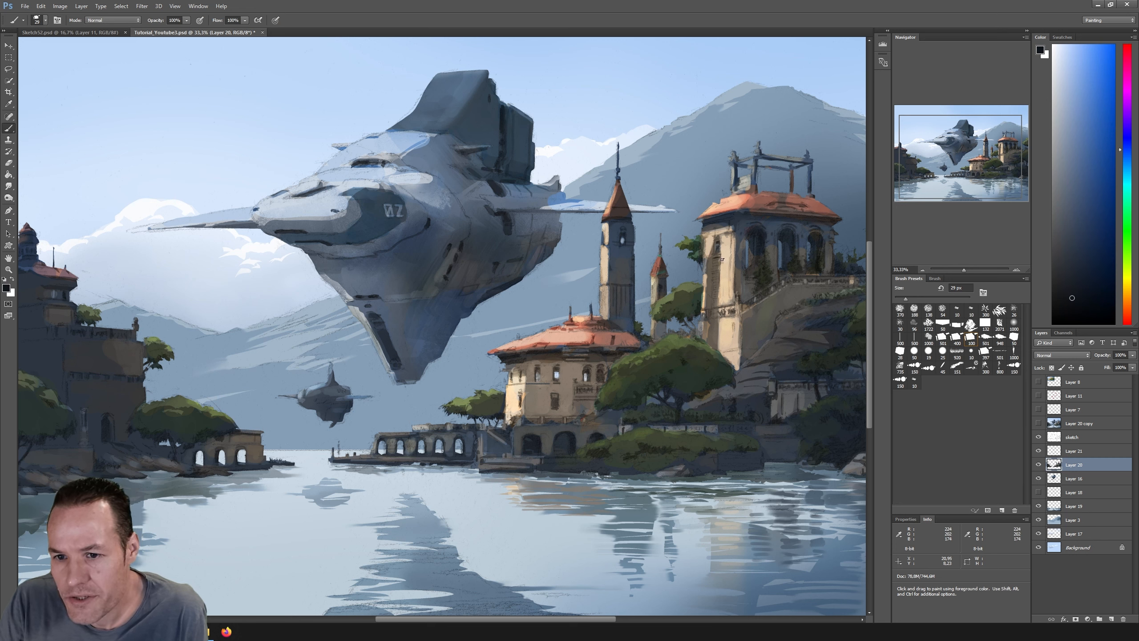
pyautogui.keyDown('alt'); pyautogui.click(735, 267); pyautogui.keyUp('alt')
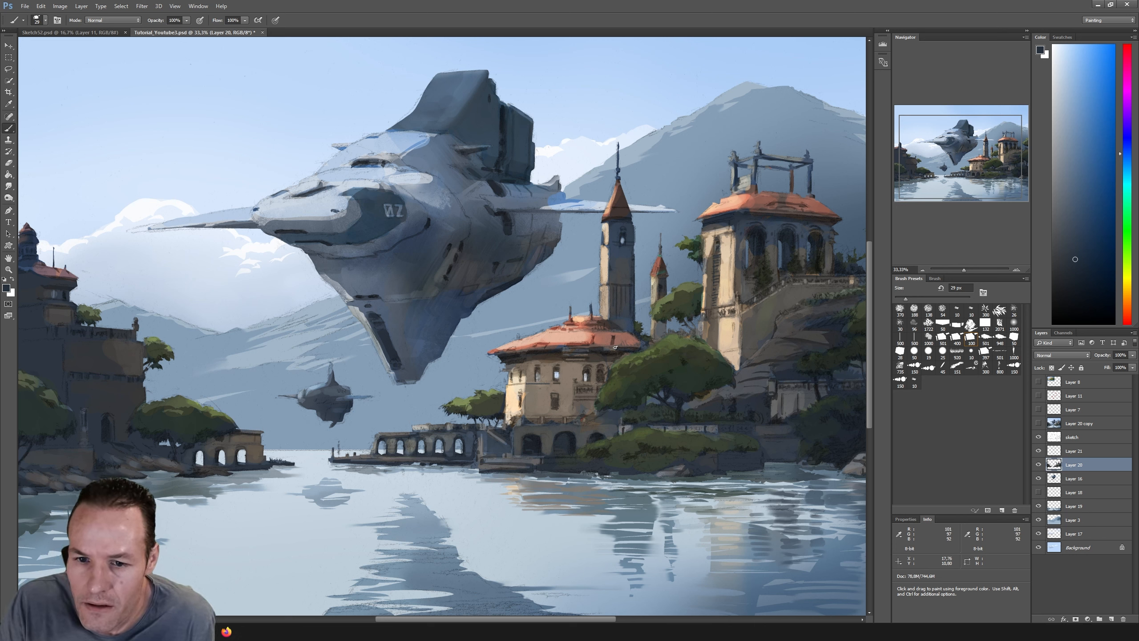
# Step: Sample two reds from the lower edge of the villa's roof, ending on the duller one
pyautogui.keyDown('alt'); pyautogui.click(595, 339); pyautogui.keyUp('alt')
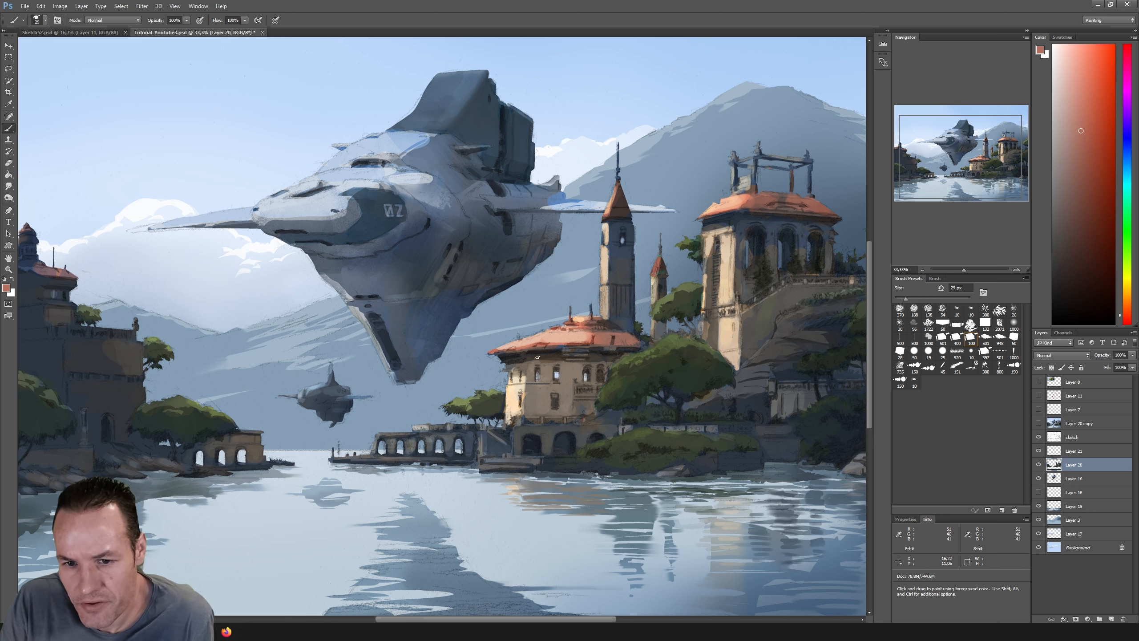
pyautogui.press('i')
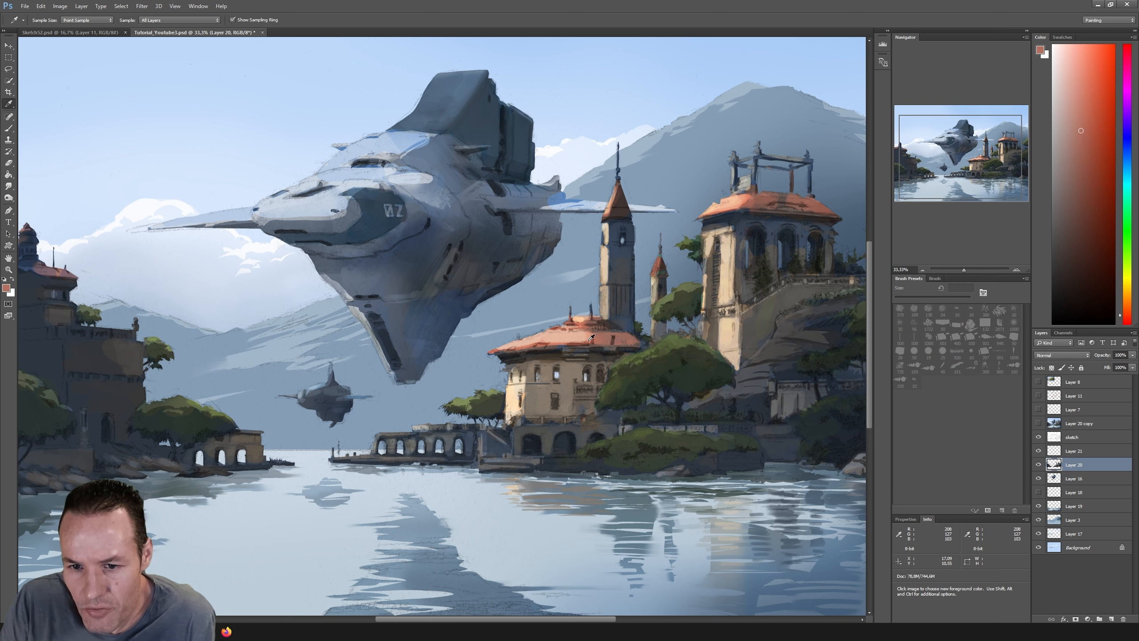
pyautogui.click(601, 340)
pyautogui.press('b')
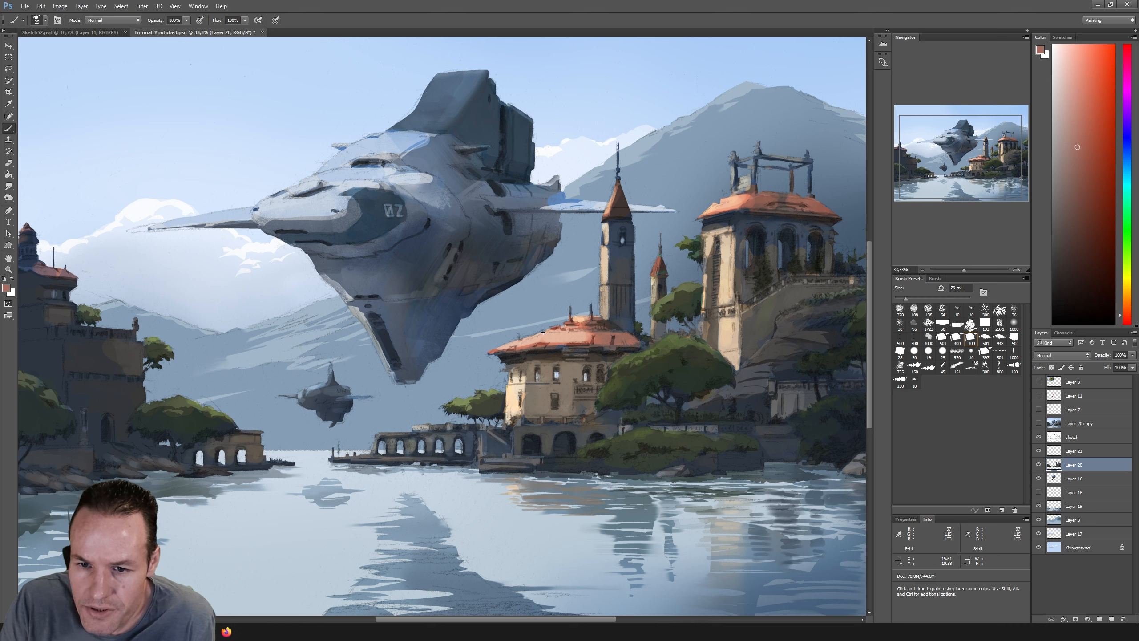
# Step: Sample a slate blue from the base of the tall tower and a dark brown from under the villa's eaves
pyautogui.press('i')
pyautogui.click(630, 312)
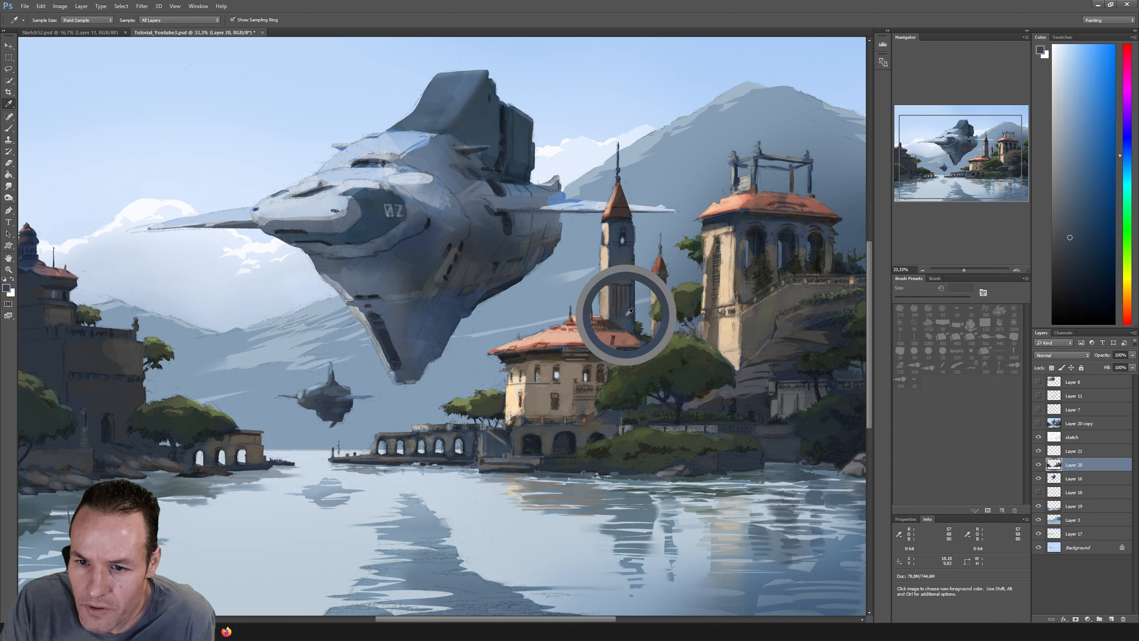
pyautogui.press('b')
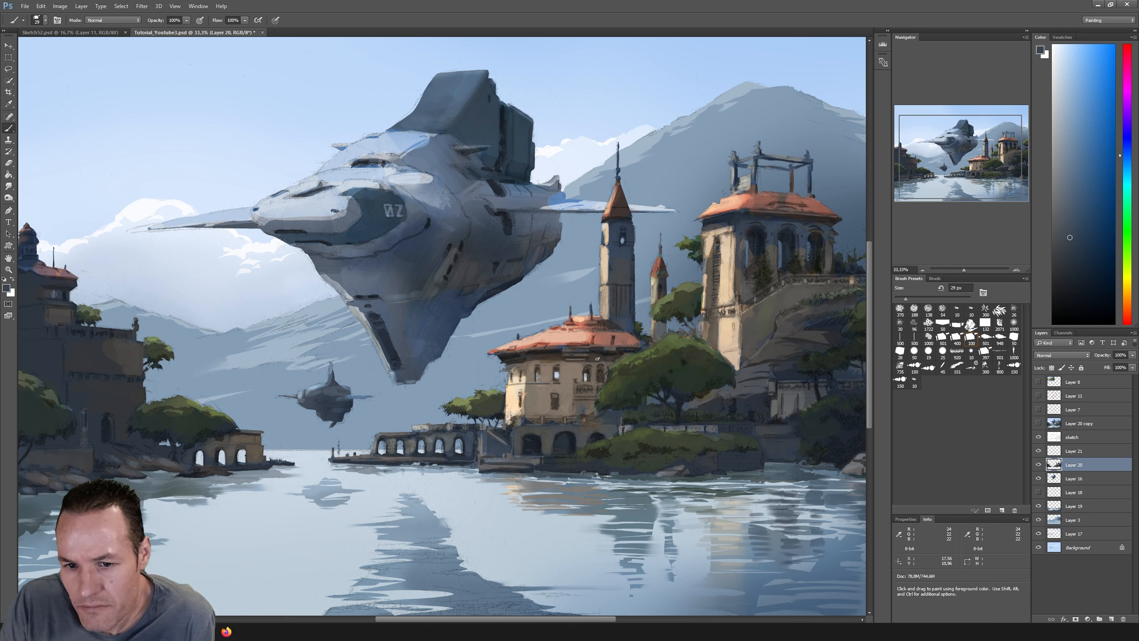
pyautogui.keyDown('alt'); pyautogui.click(515, 369); pyautogui.keyUp('alt')
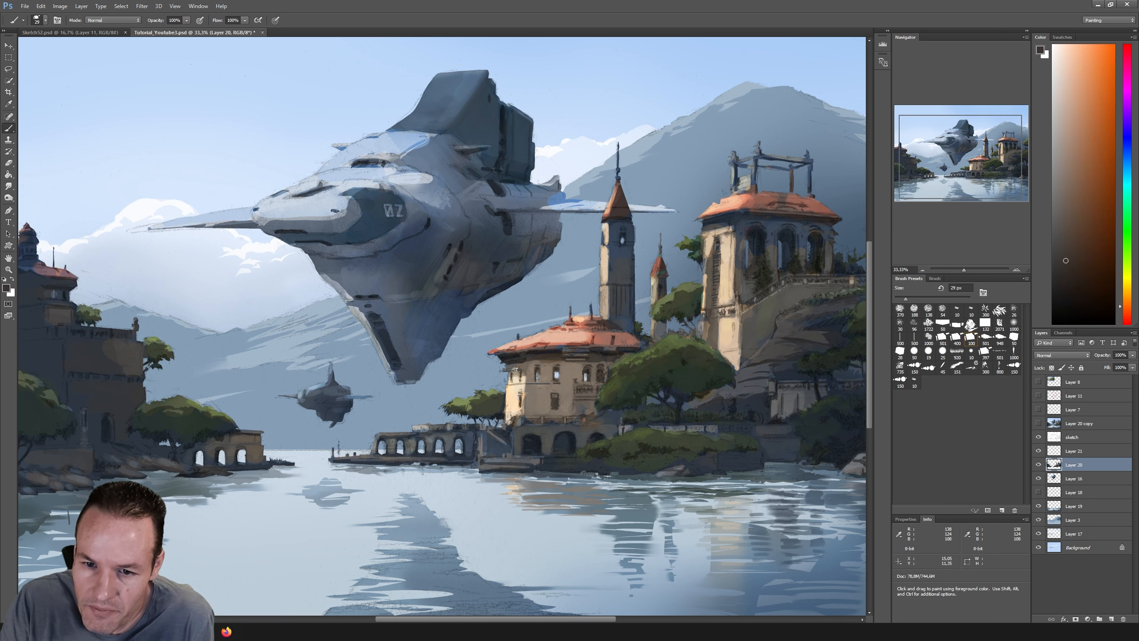
# Step: Sample a dusty red from the villa's roof below the tall tower and return to the brush
pyautogui.press('i')
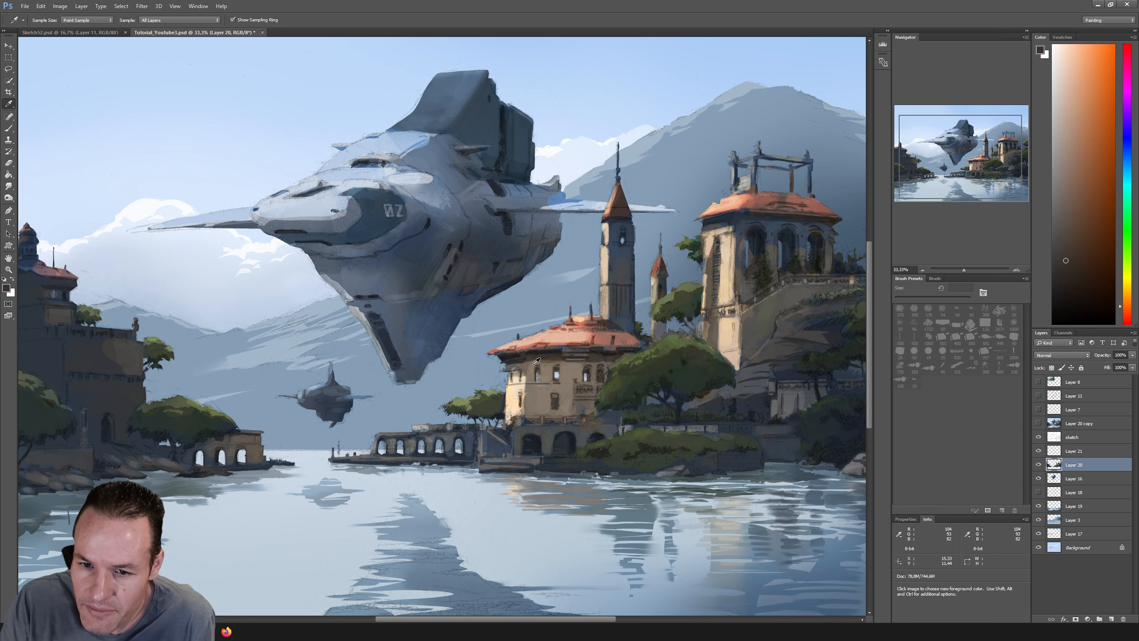
pyautogui.click(605, 334)
pyautogui.press('b')
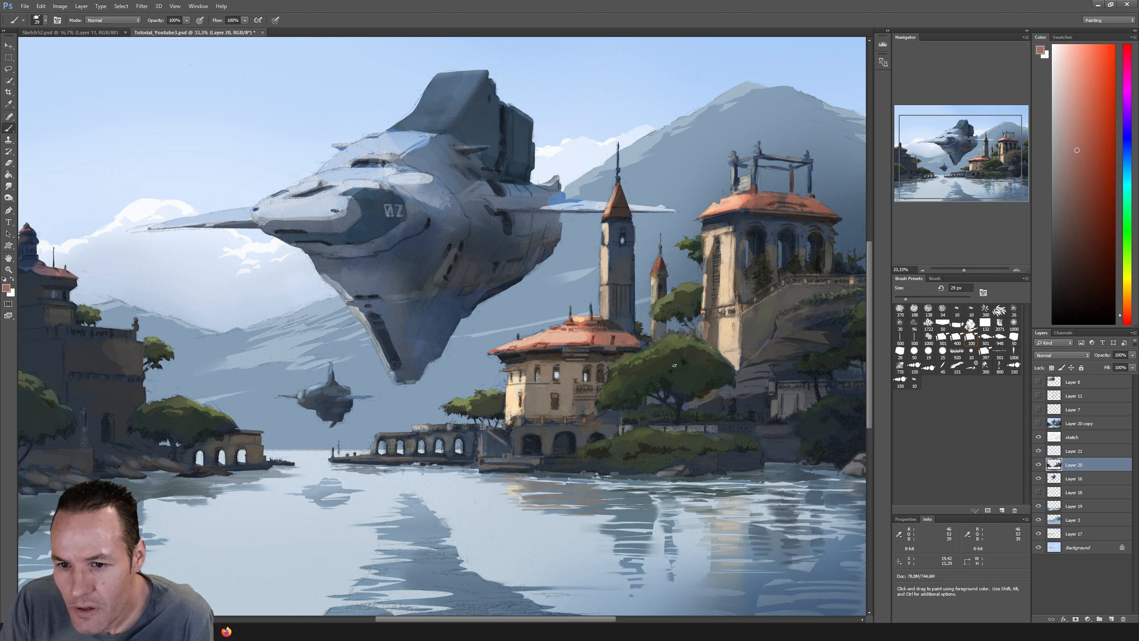
# Step: Sample dark greens from the tree behind the villa and the tree at the painting's far edge
pyautogui.keyDown('alt'); pyautogui.click(682, 294); pyautogui.keyUp('alt')
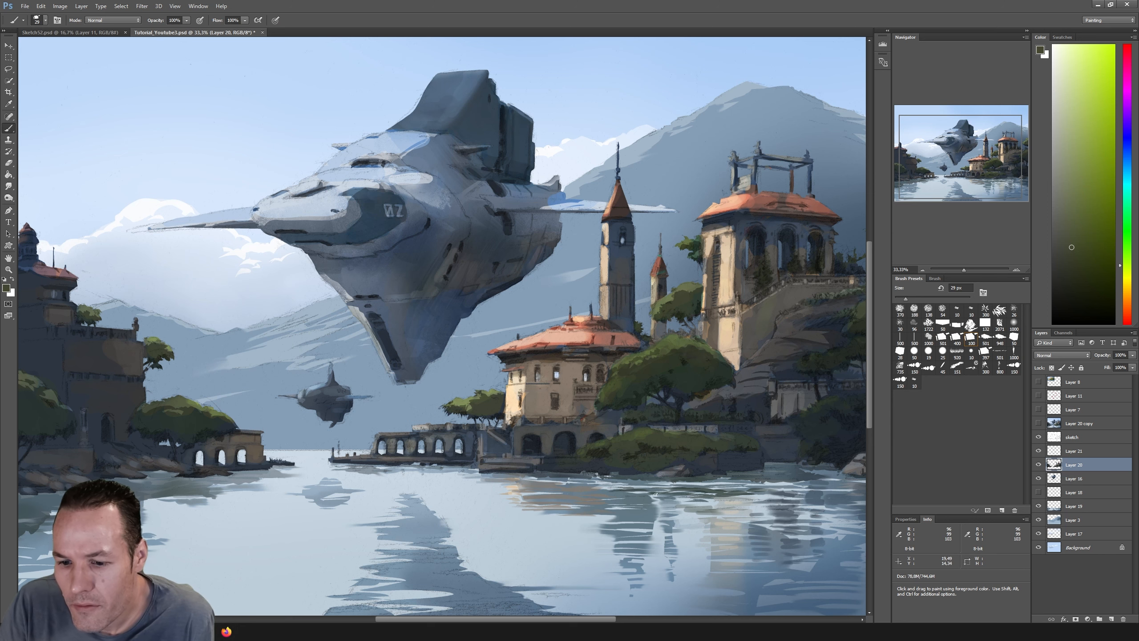
pyautogui.moveTo(603, 621); pyautogui.dragTo(633, 621)
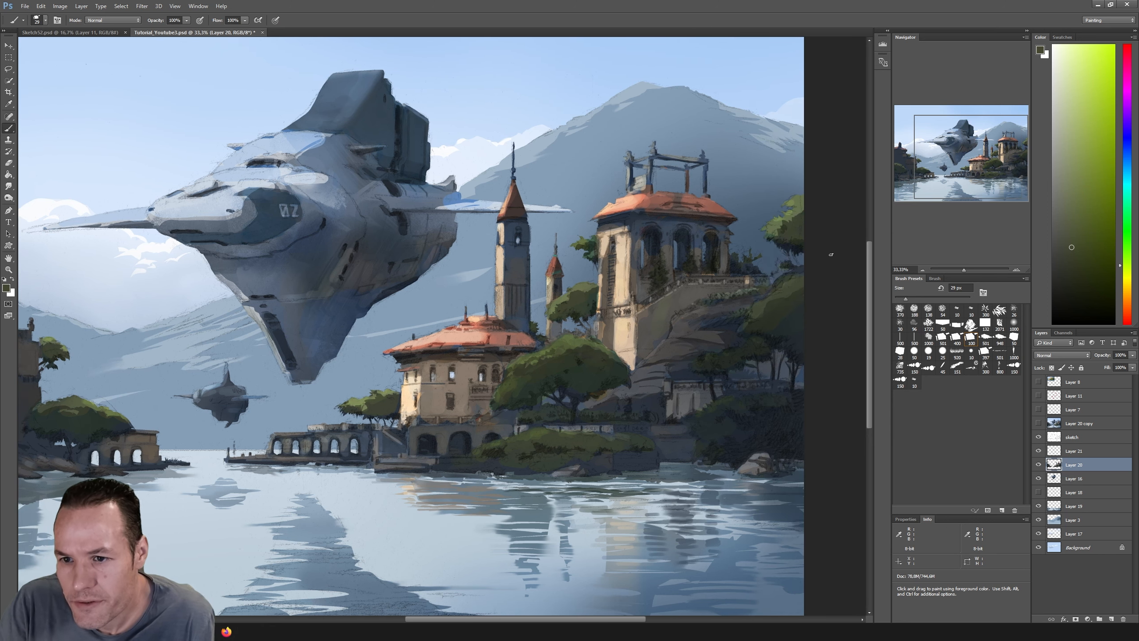
pyautogui.press('i')
pyautogui.click(798, 229)
pyautogui.press('b')
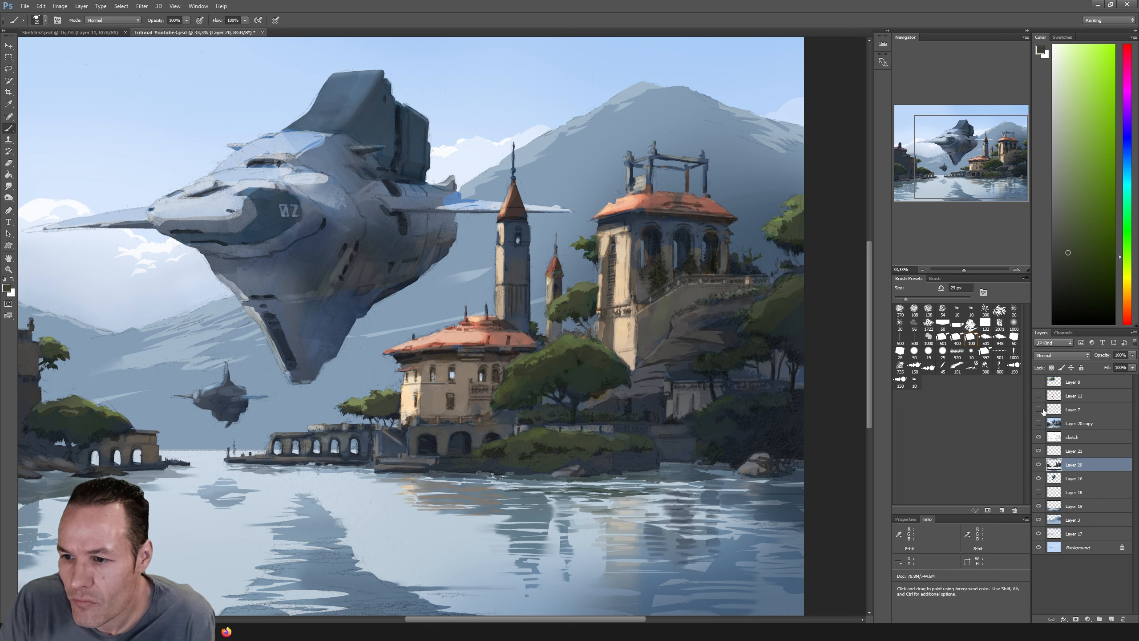
# Step: Check the painting against Layer 11 and Layer 7 by showing each overlay and hiding it again
pyautogui.click(1039, 395)
pyautogui.click(1039, 396)
pyautogui.click(1039, 409)
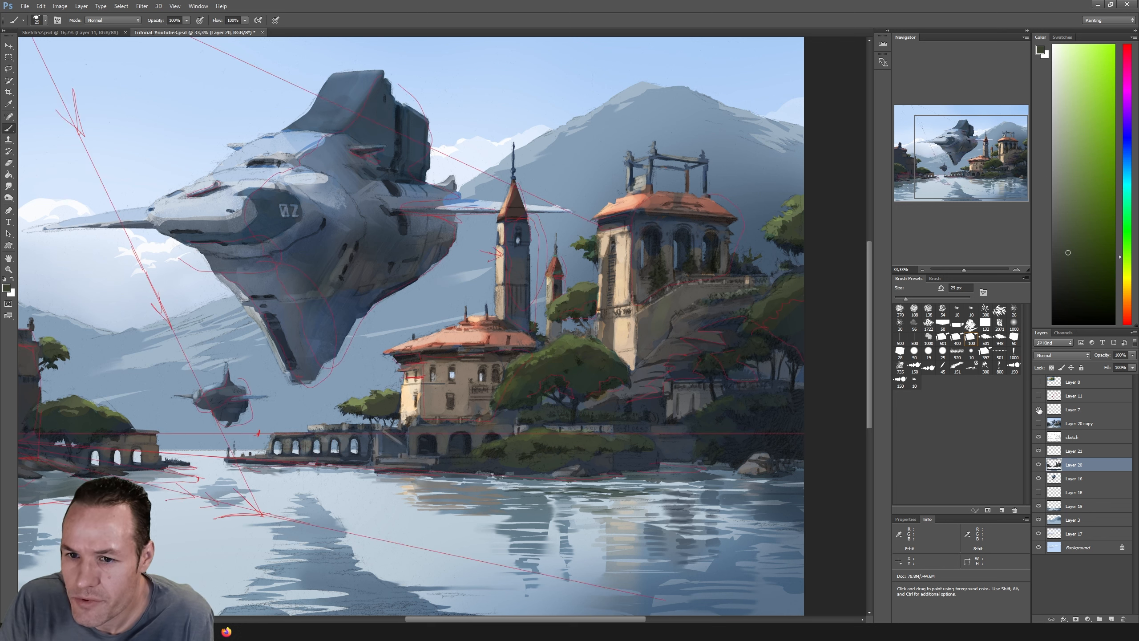
pyautogui.click(1038, 409)
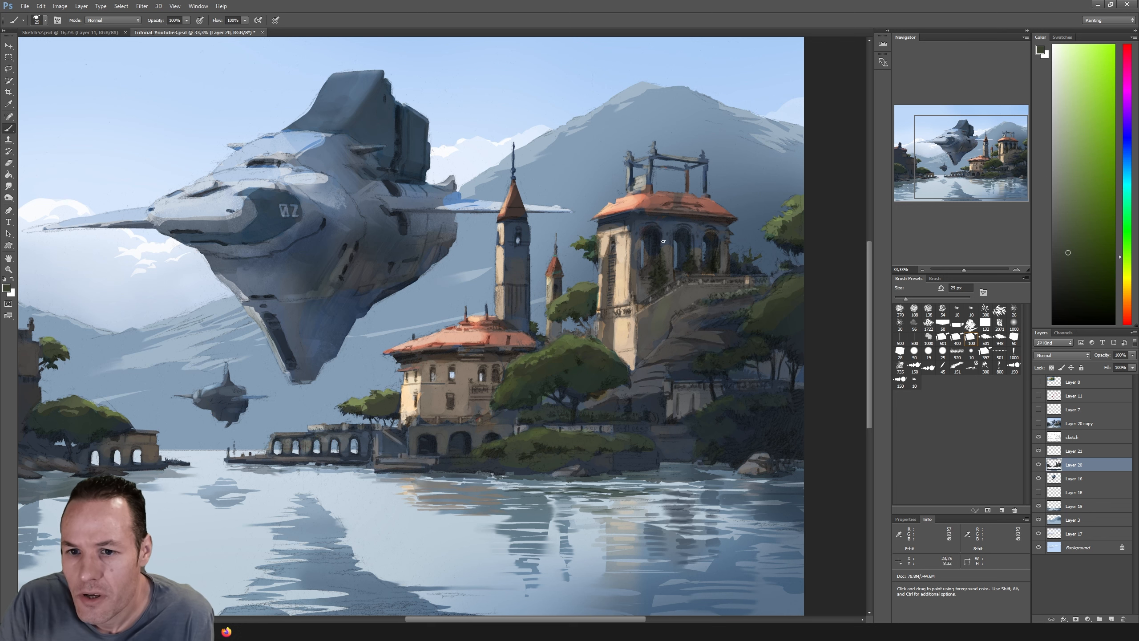
# Step: Sample blue-greys and a brown from the cliff-top building's upper wall, ending on a light peach from its roof
pyautogui.press('i')
pyautogui.click(641, 221)
pyautogui.press('b')
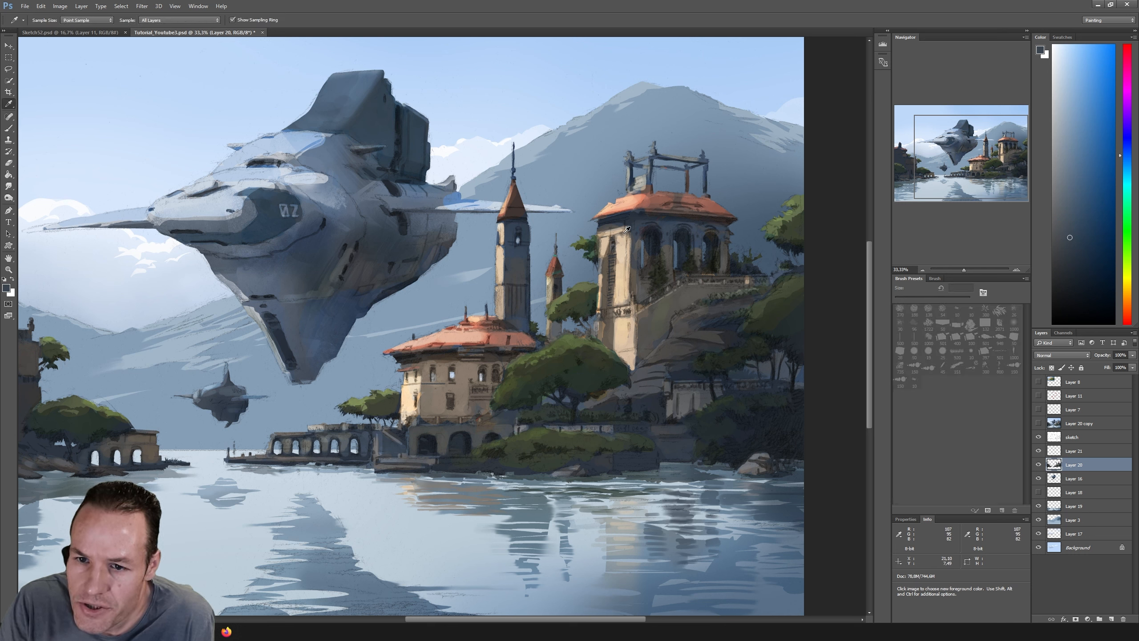
pyautogui.keyDown('alt'); pyautogui.click(599, 234); pyautogui.keyUp('alt')
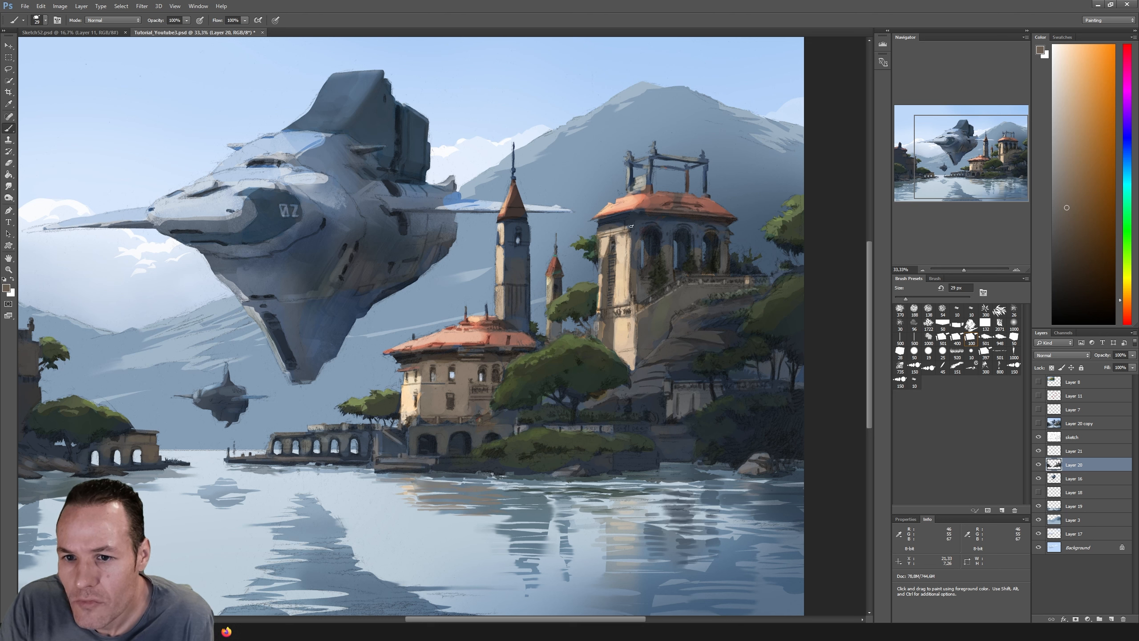
pyautogui.keyDown('alt'); pyautogui.click(626, 219); pyautogui.keyUp('alt')
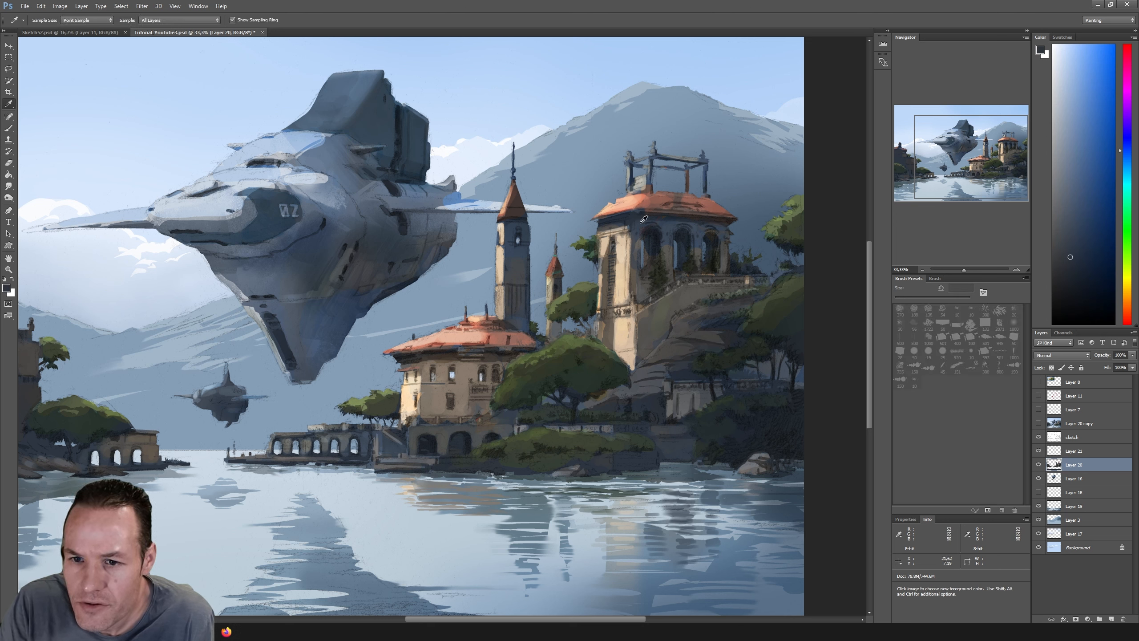
pyautogui.keyDown('alt'); pyautogui.click(619, 224); pyautogui.keyUp('alt')
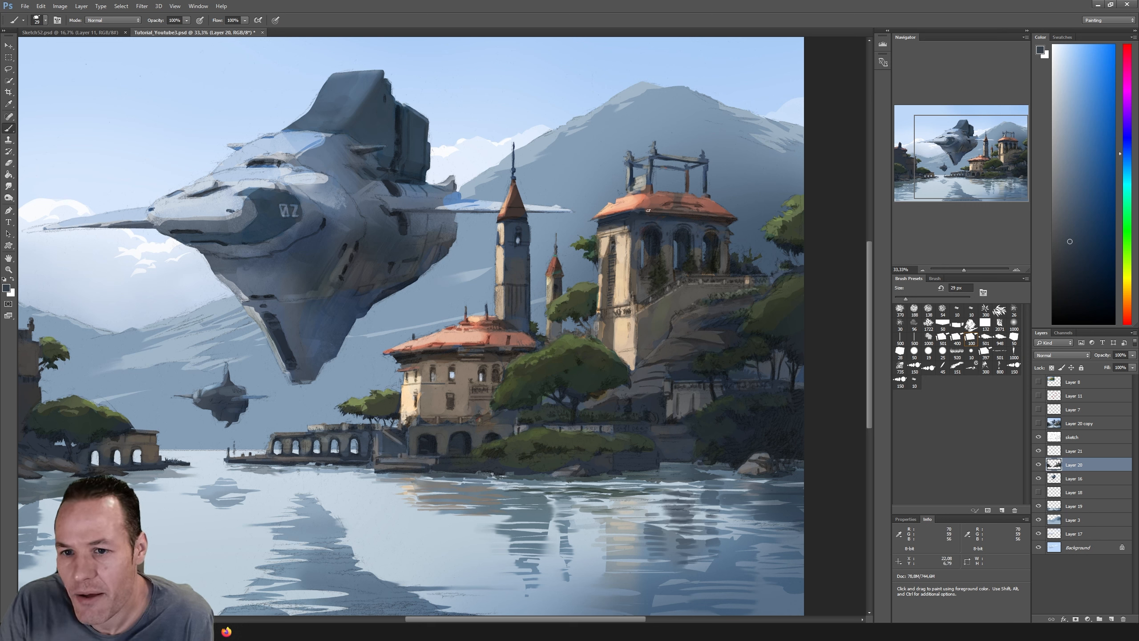
pyautogui.keyDown('alt'); pyautogui.click(630, 197); pyautogui.keyUp('alt')
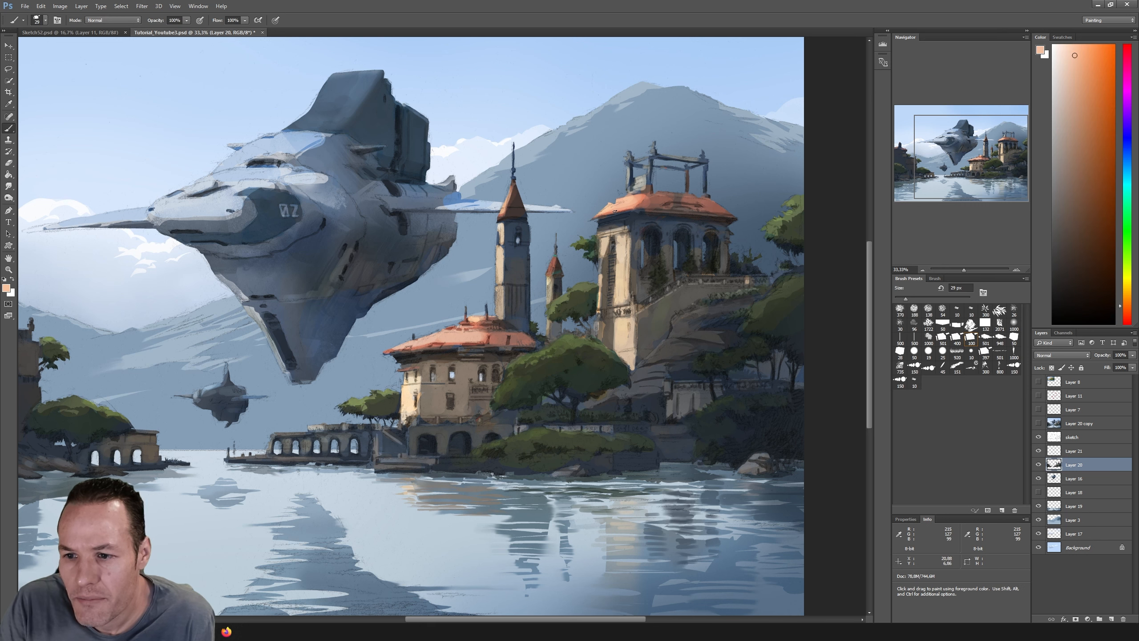
# Step: Make Layer 21 active and compare the painting with and without it, leaving it visible
pyautogui.click(1075, 451)
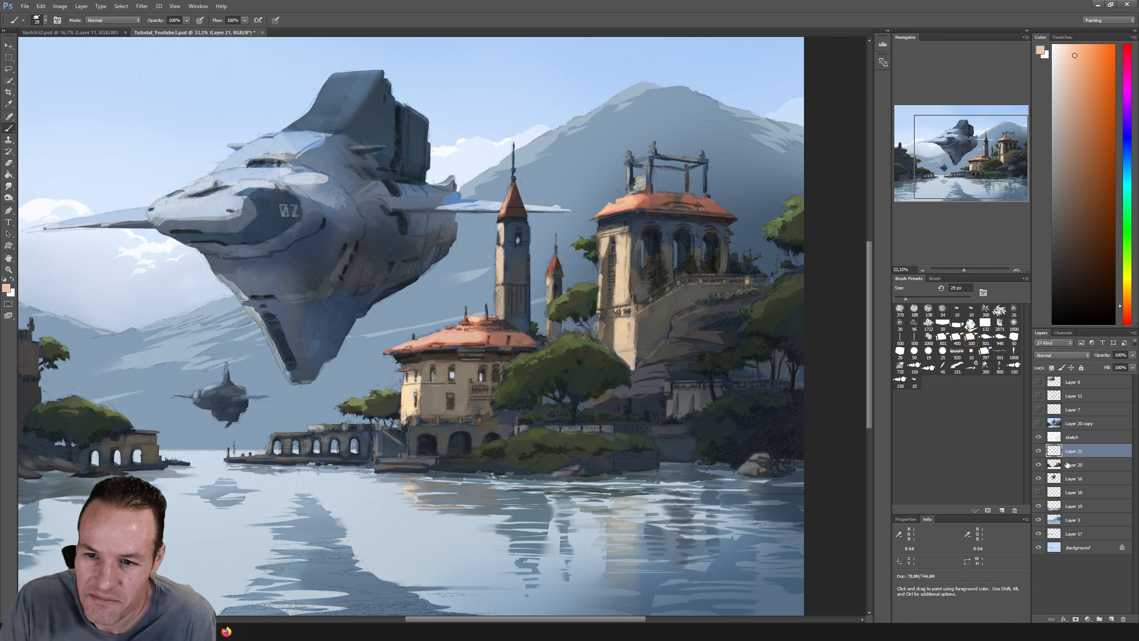
pyautogui.click(1039, 451)
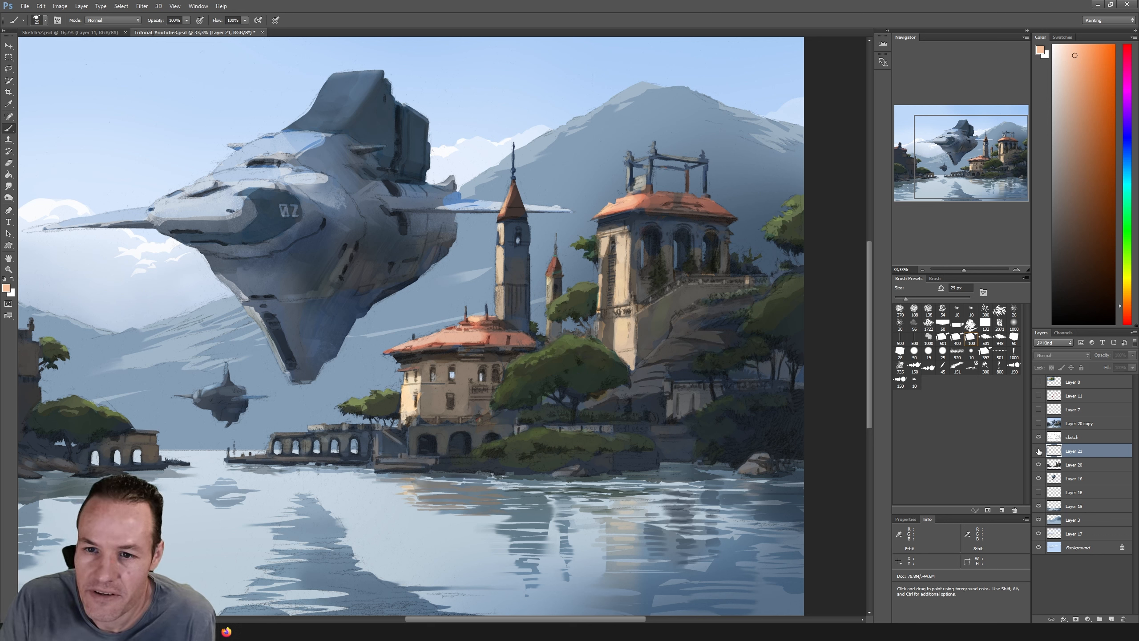
pyautogui.click(1038, 451)
pyautogui.click(1039, 451)
pyautogui.click(1039, 450)
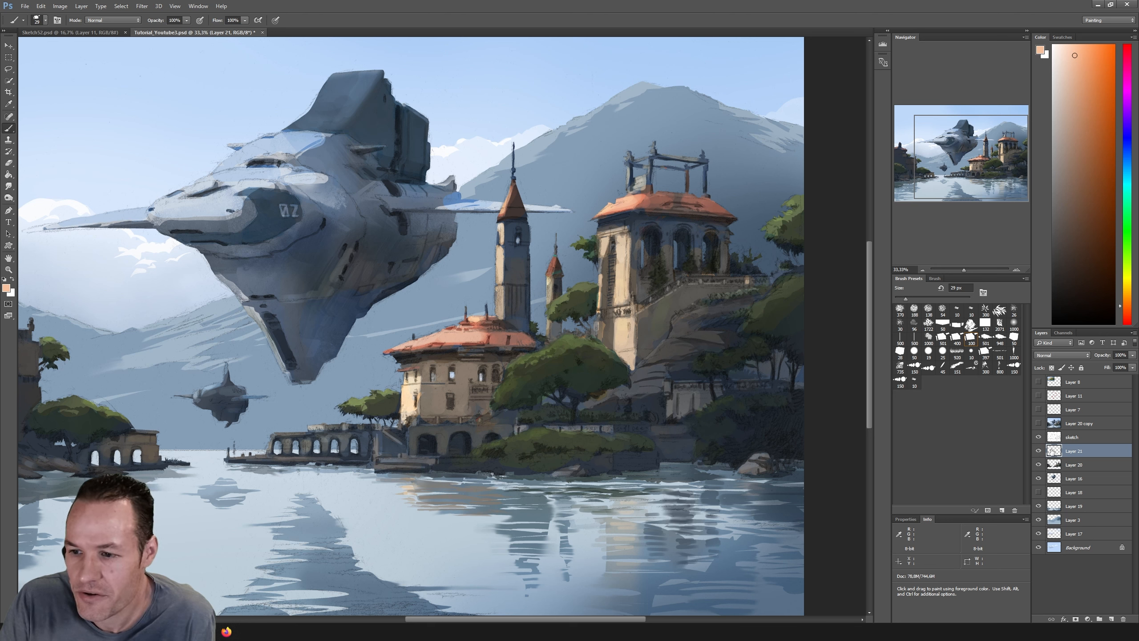
# Step: Sample a light peach highlight from the cliff-top building's roof as the brush colour
pyautogui.press('i')
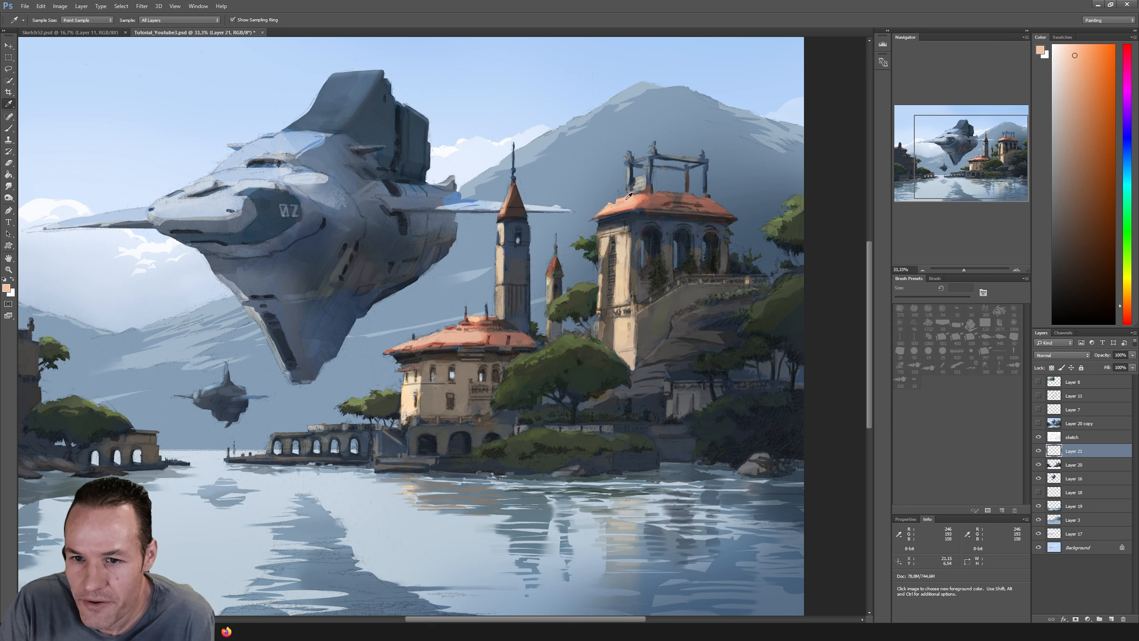
pyautogui.click(628, 197)
pyautogui.press('b')
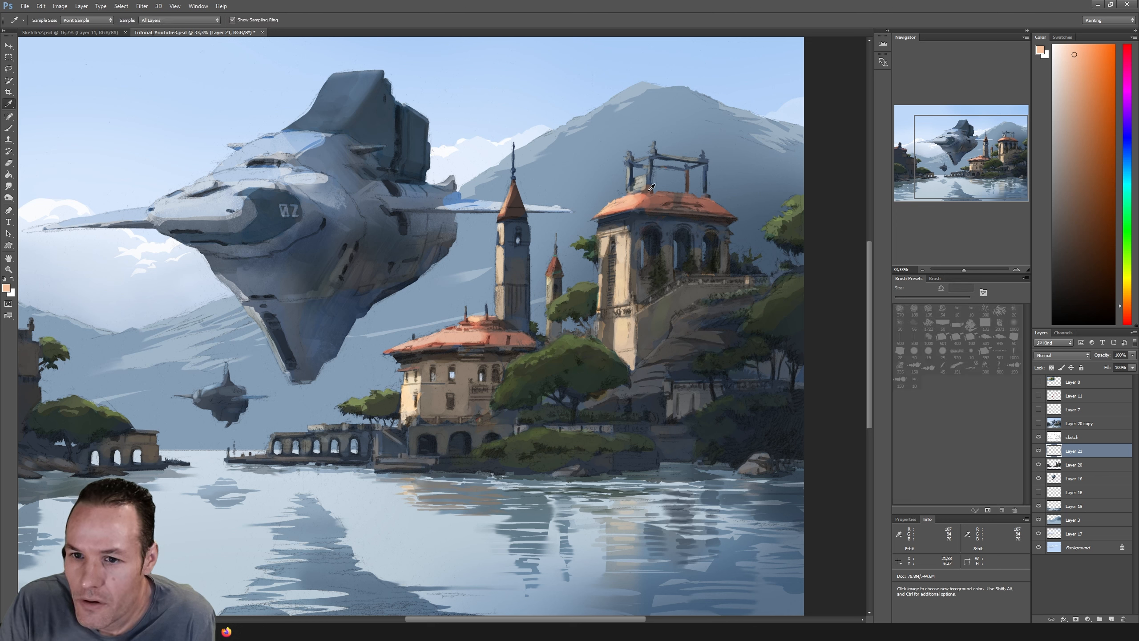
# Step: Sample a brown, a neutral grey and a pale sky blue around the cliff-top building, ending on dark blue from its rooftop frame
pyautogui.keyDown('alt'); pyautogui.click(634, 196); pyautogui.keyUp('alt')
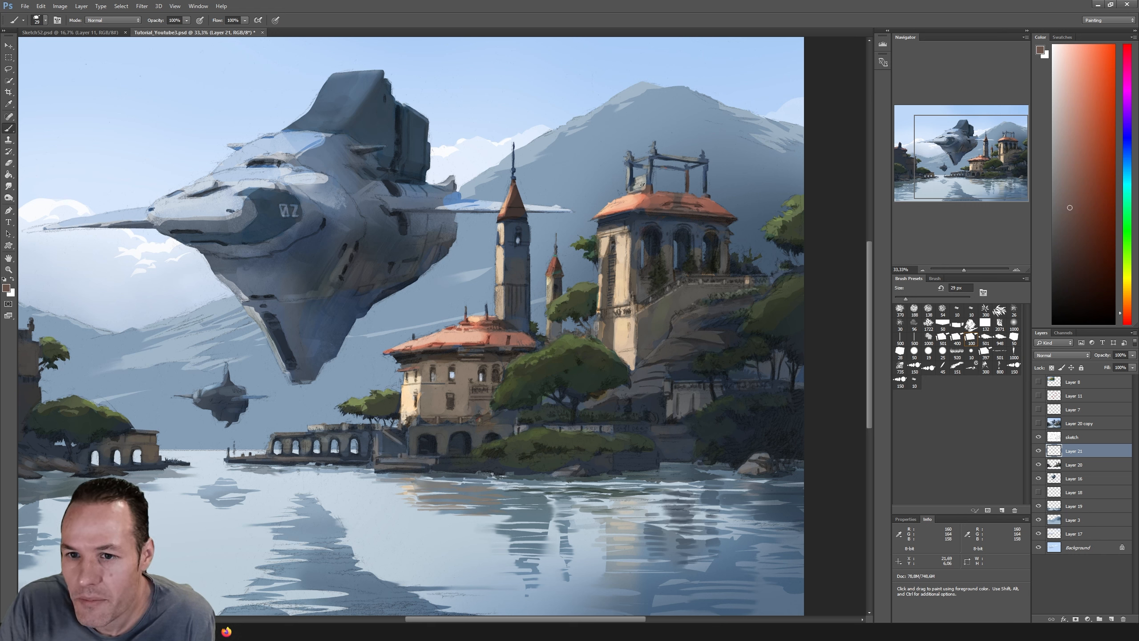
pyautogui.keyDown('alt'); pyautogui.click(637, 181); pyautogui.keyUp('alt')
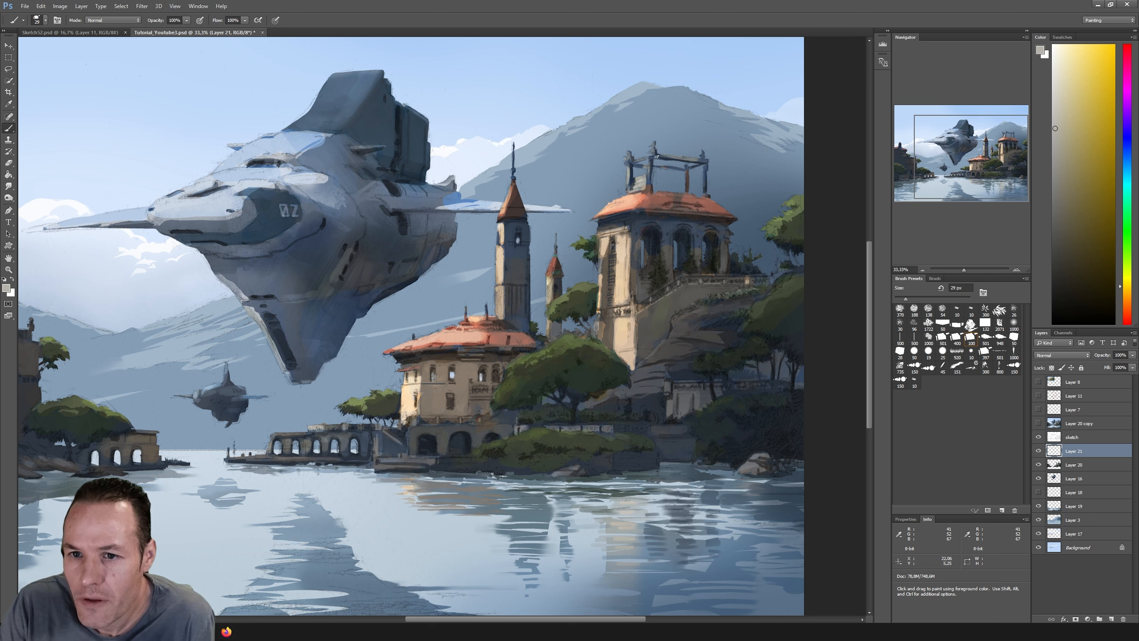
pyautogui.keyDown('alt'); pyautogui.click(530, 130); pyautogui.keyUp('alt')
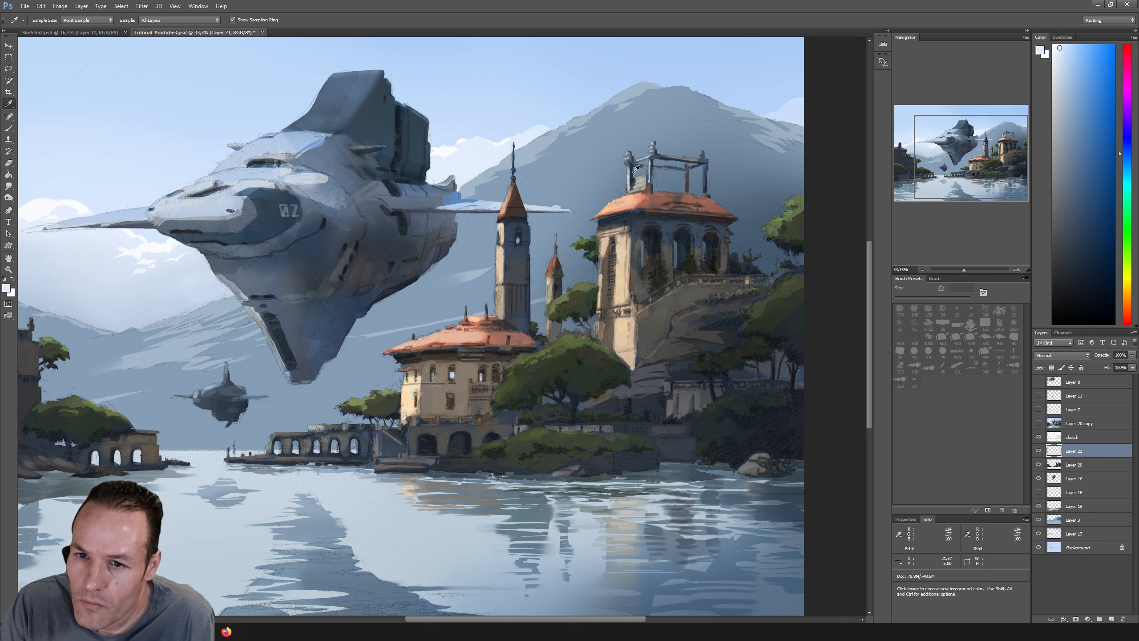
pyautogui.keyDown('alt'); pyautogui.click(652, 162); pyautogui.keyUp('alt')
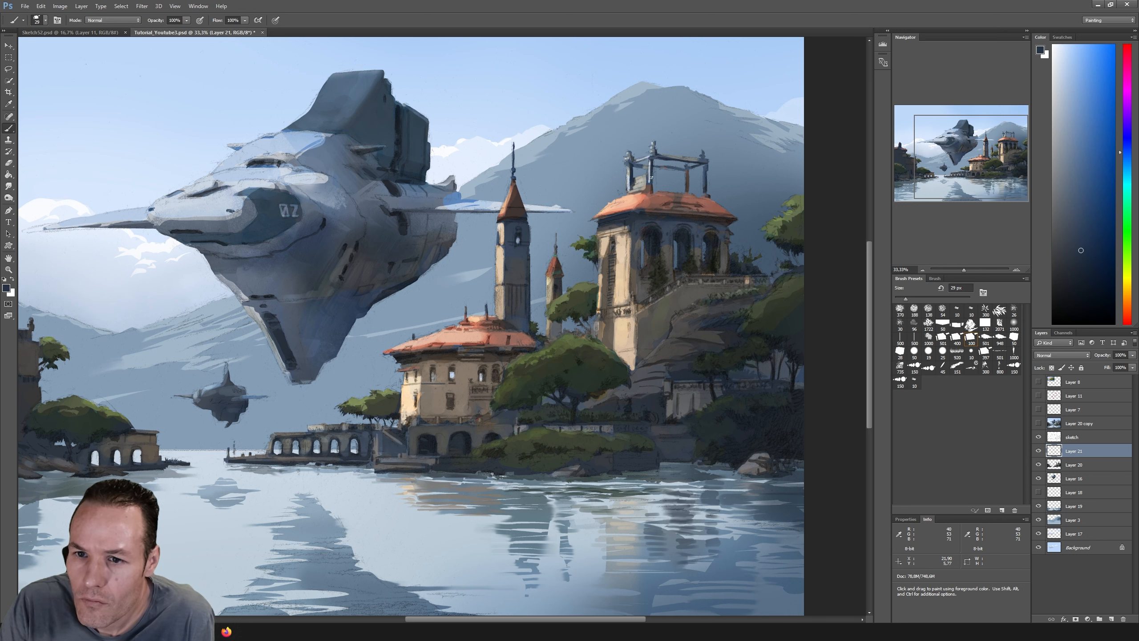
# Step: Paint short dark blue strokes along the rooftop frame's crossbeam and far post, undoing the initial vertical stroke
pyautogui.moveTo(651, 167); pyautogui.dragTo(652, 192)
pyautogui.hotkey('ctrl', 'z')
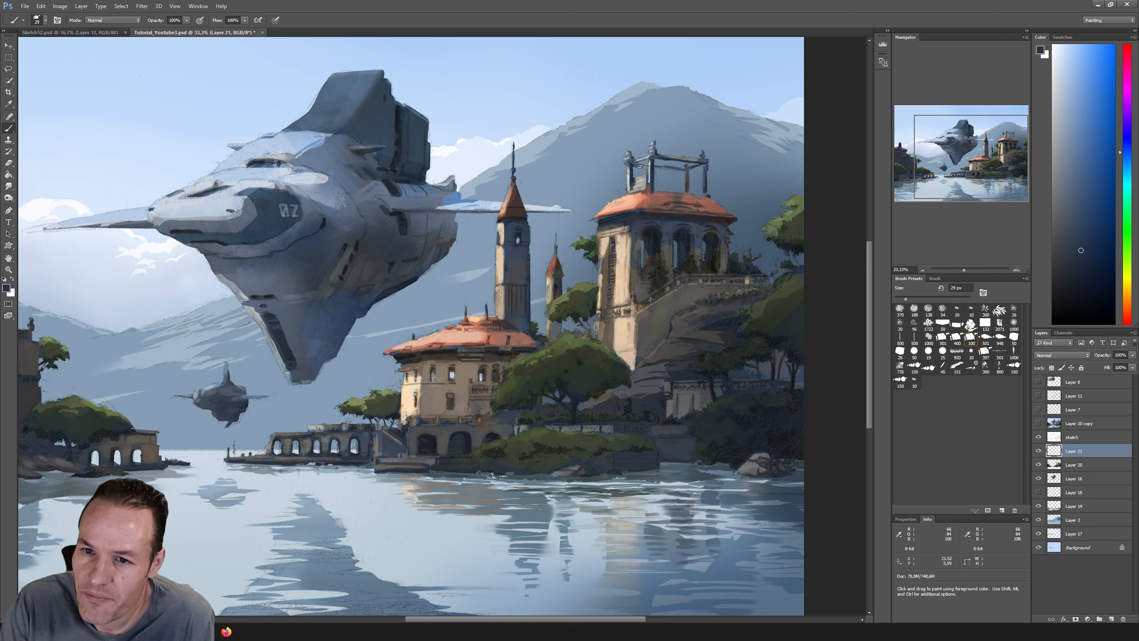
pyautogui.moveTo(656, 169); pyautogui.dragTo(682, 170)
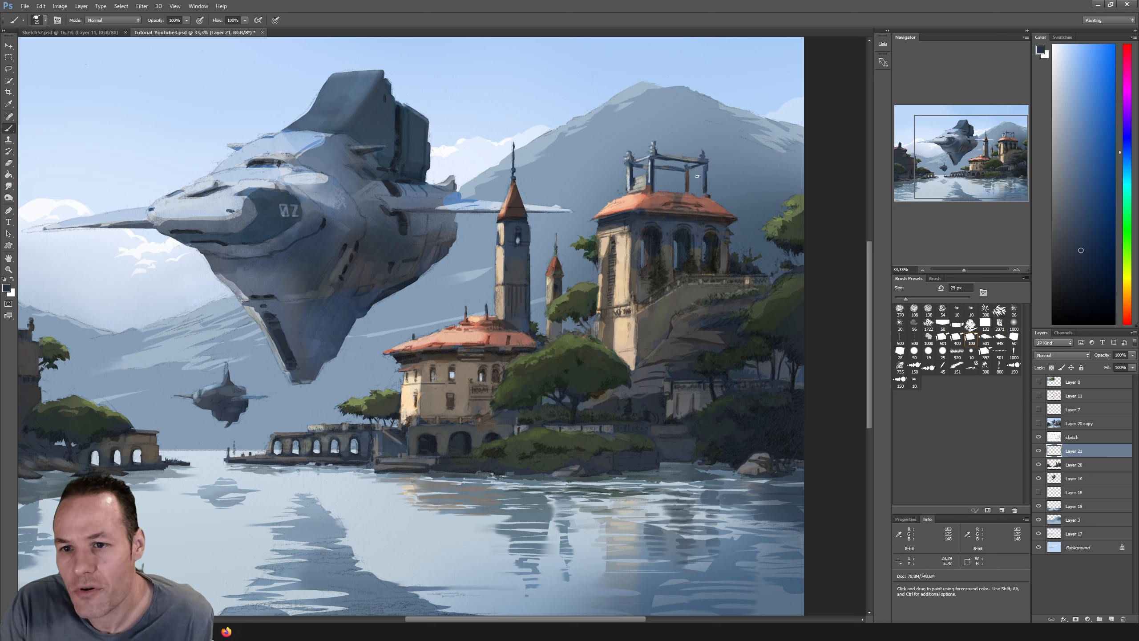
pyautogui.moveTo(689, 172)
pyautogui.mouseDown()
pyautogui.moveTo(689, 190)
pyautogui.moveTo(699, 166)
pyautogui.mouseUp()
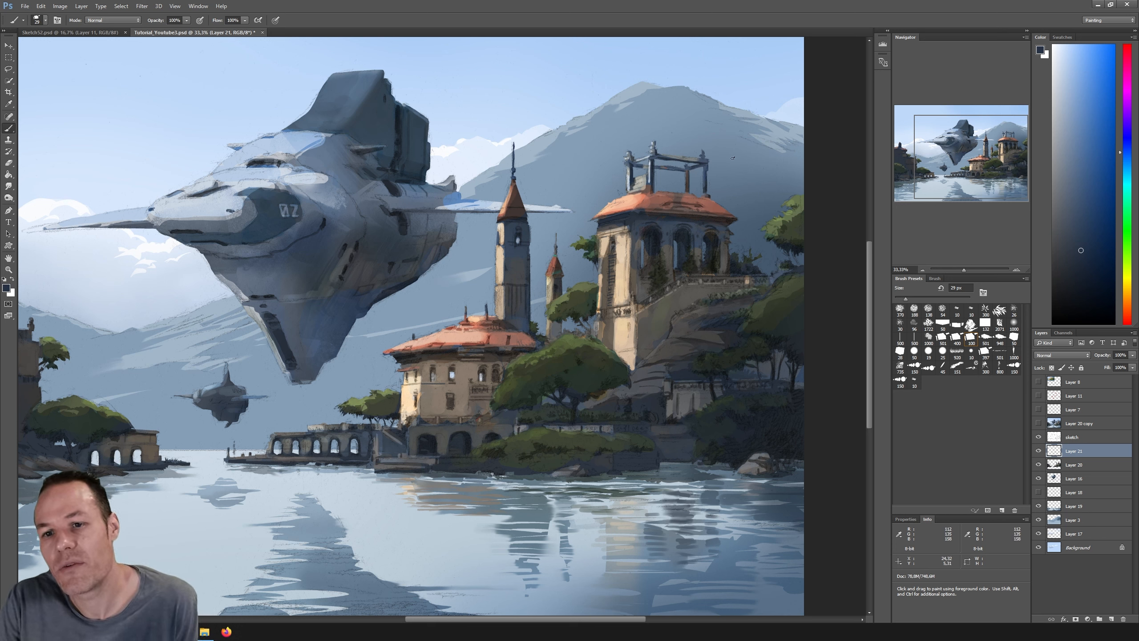
# Step: Sample a medium blue from the rooftop frame's post and make Layer 20 active, trying the Eraser before returning to the Brush
pyautogui.press('alt')
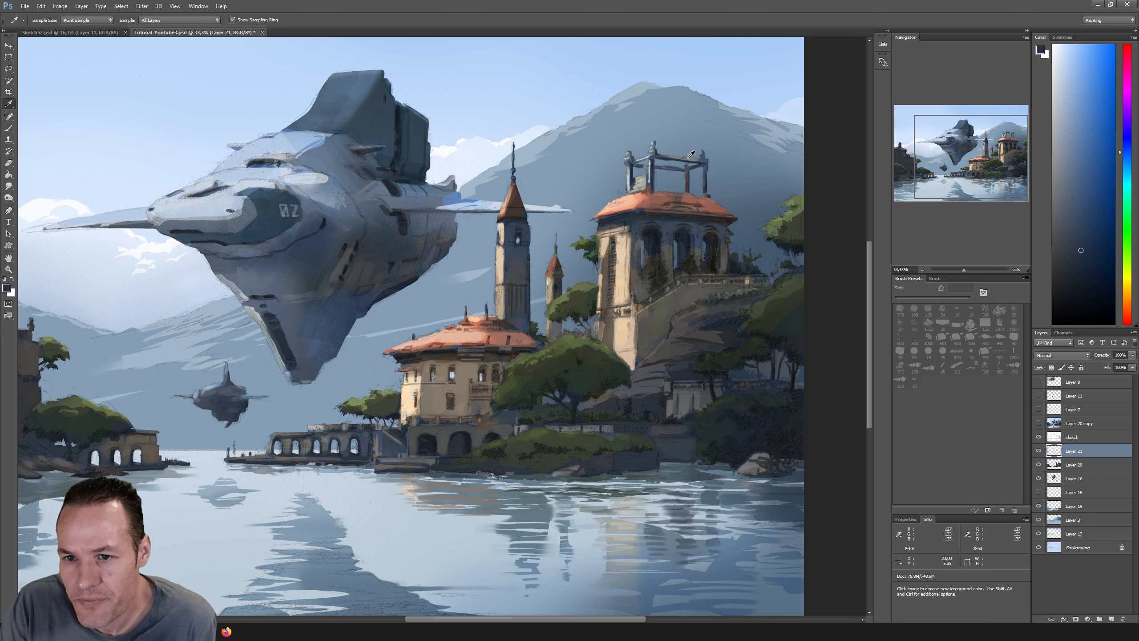
pyautogui.keyDown('alt'); pyautogui.click(704, 158); pyautogui.keyUp('alt')
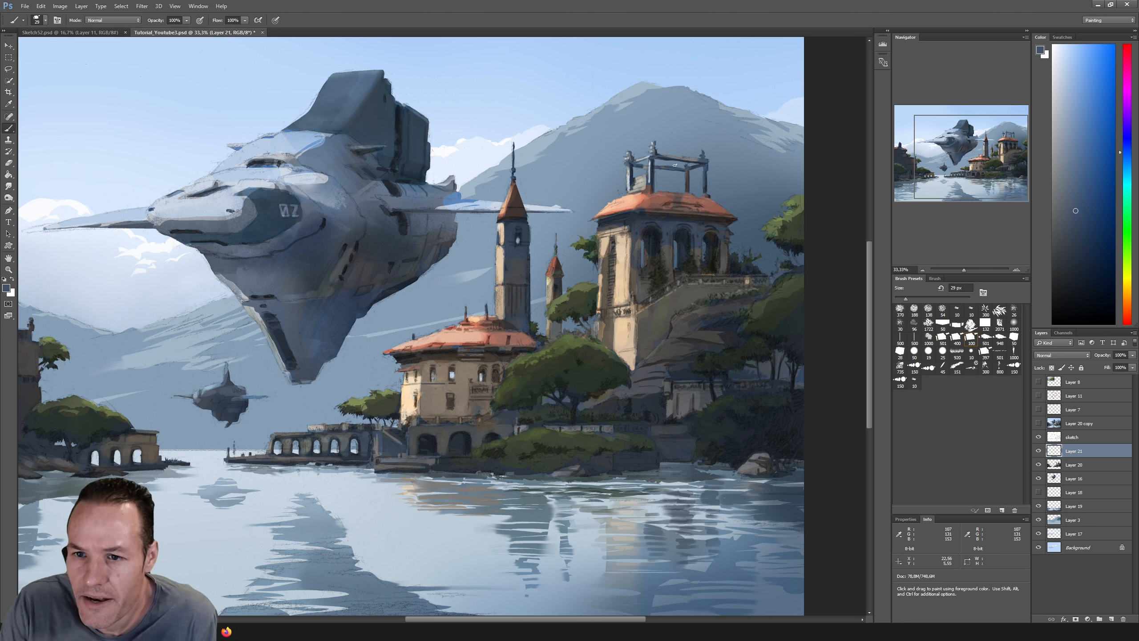
pyautogui.press('e')
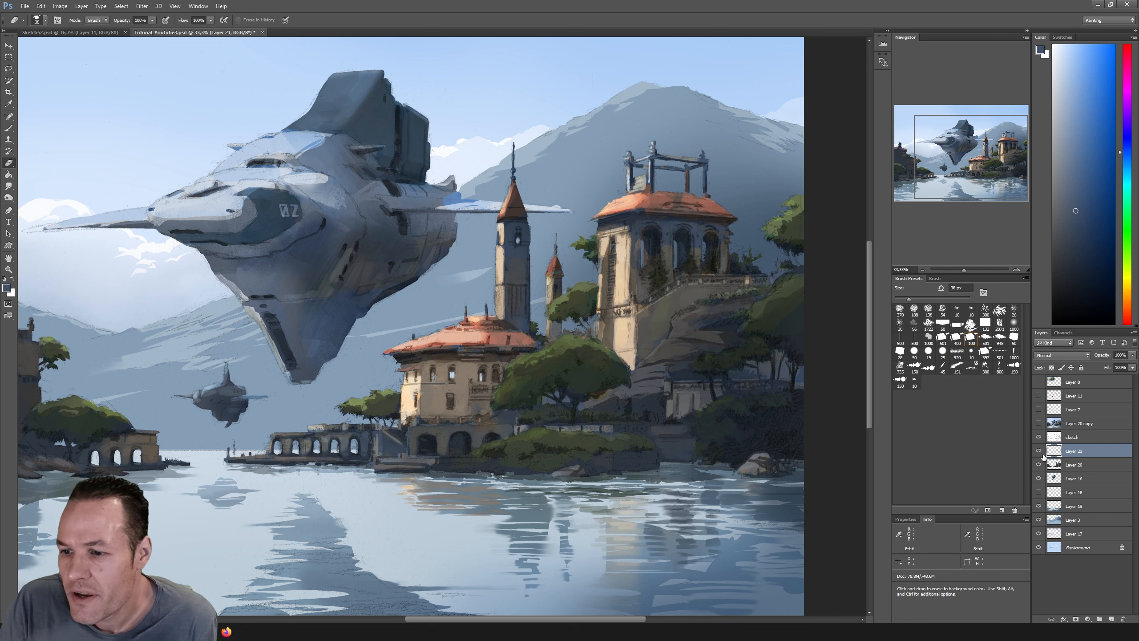
pyautogui.hotkey('alt', '[')
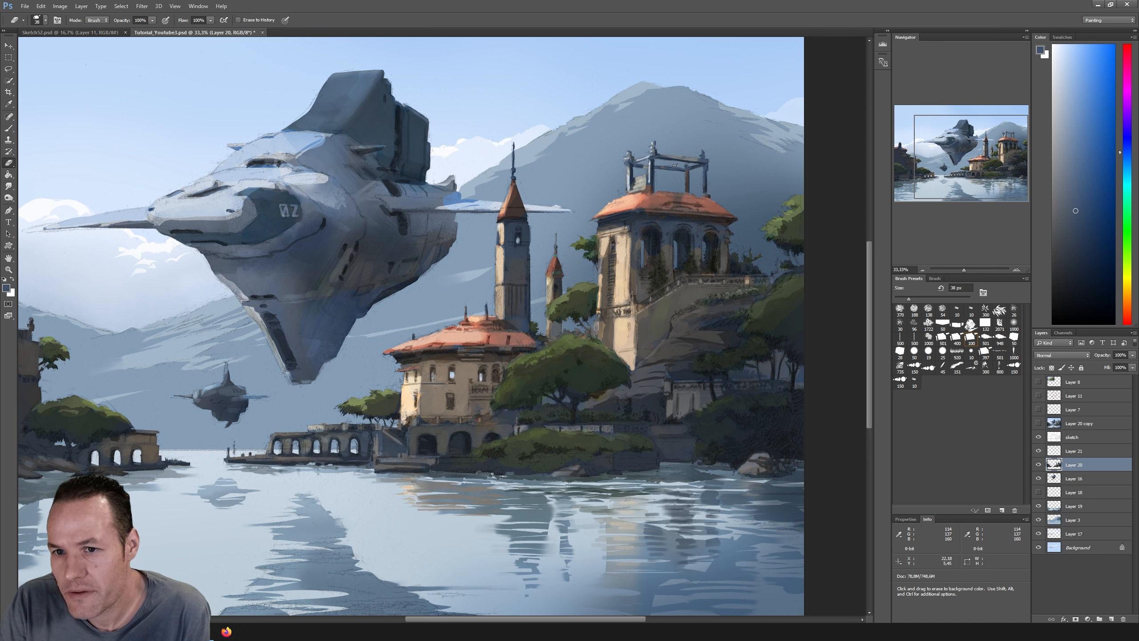
pyautogui.press('b')
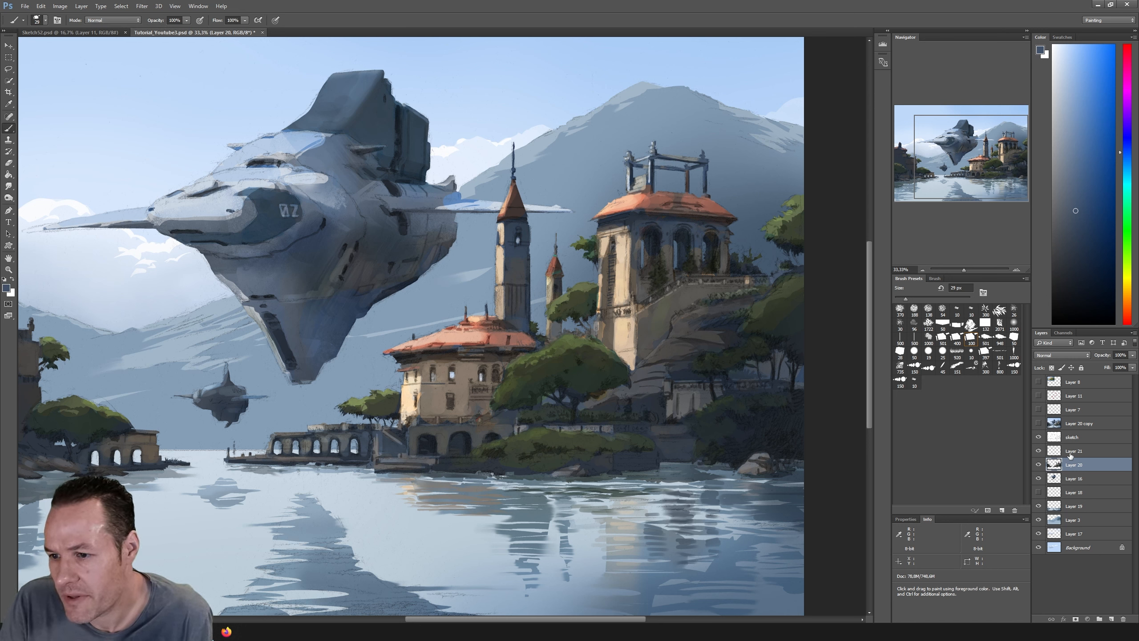
# Step: Make Layer 21 active and sample a light blue from the rooftop frame as the brush colour
pyautogui.click(1071, 452)
pyautogui.press('i')
pyautogui.click(653, 169)
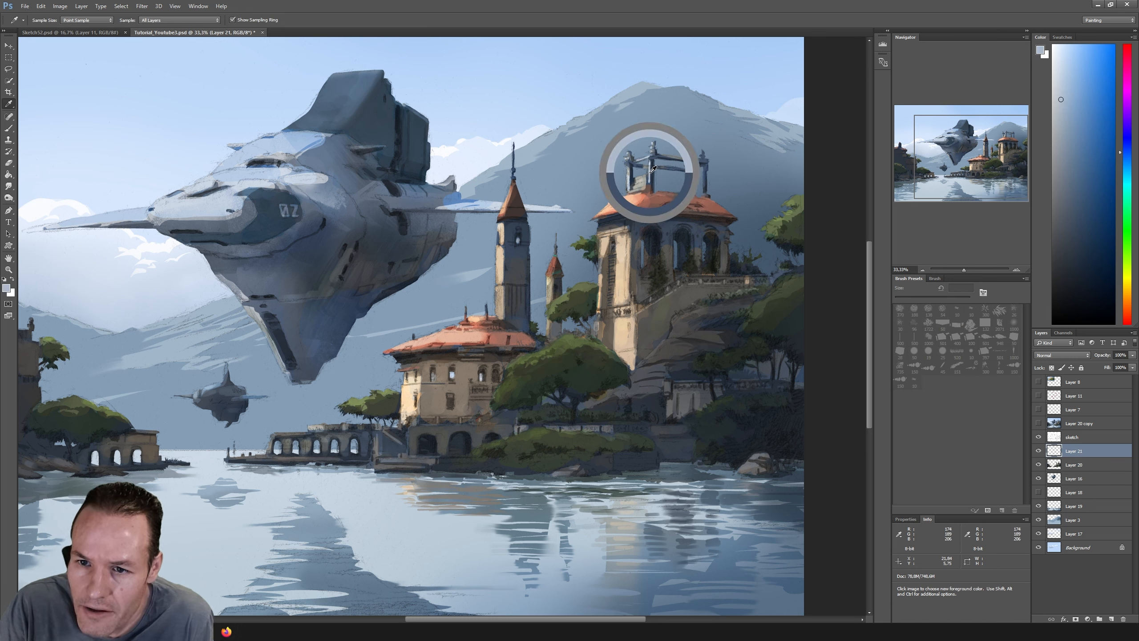
pyautogui.press('b')
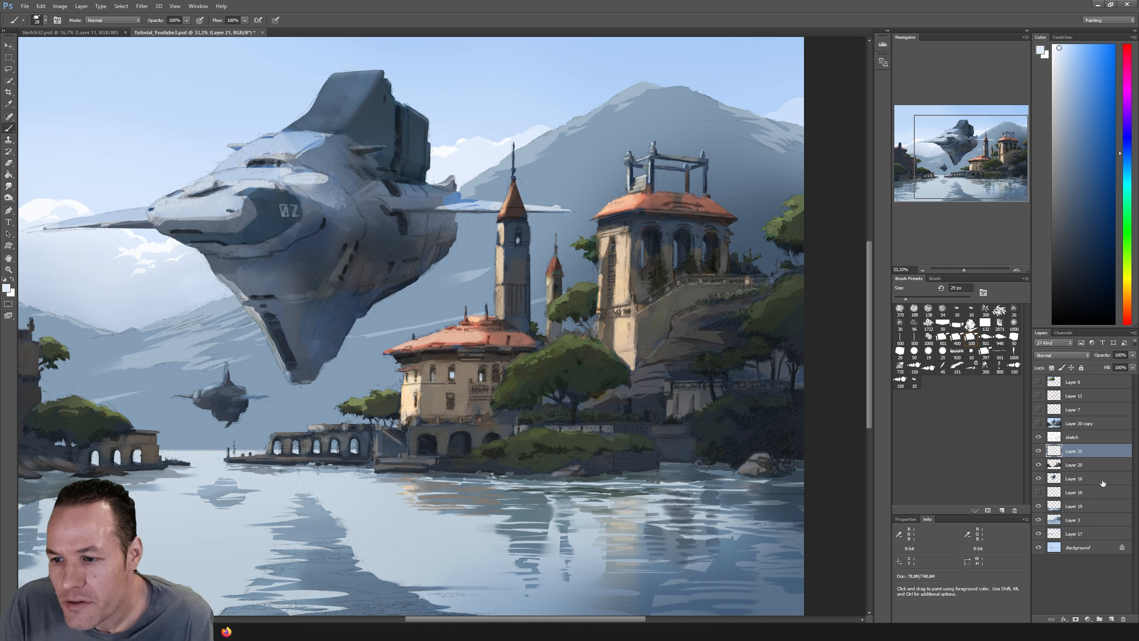
# Step: Make Layer 20 active and sample a dark blue-grey from the cliff-top building's arches as the brush colour
pyautogui.click(1082, 466)
pyautogui.press('e')
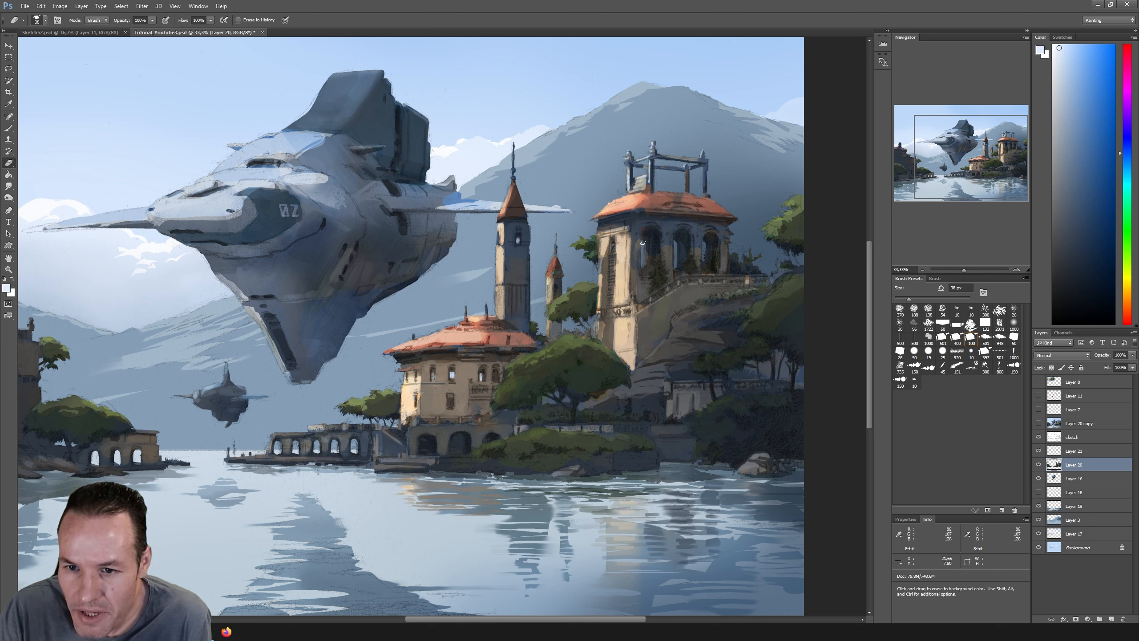
pyautogui.press('i')
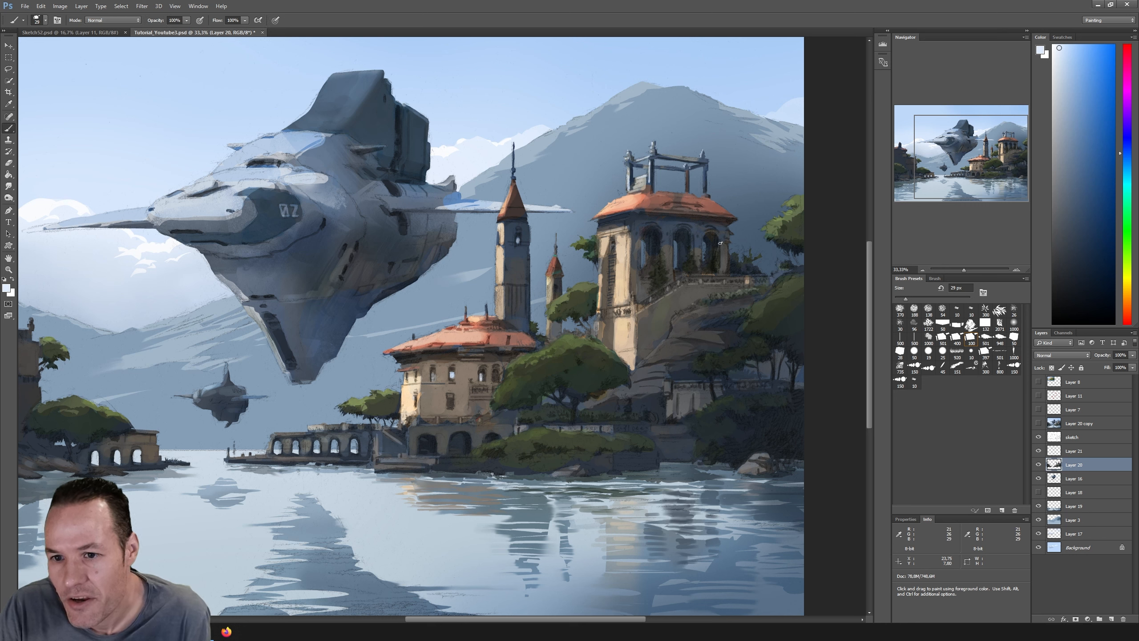
pyautogui.click(716, 249)
pyautogui.press('b')
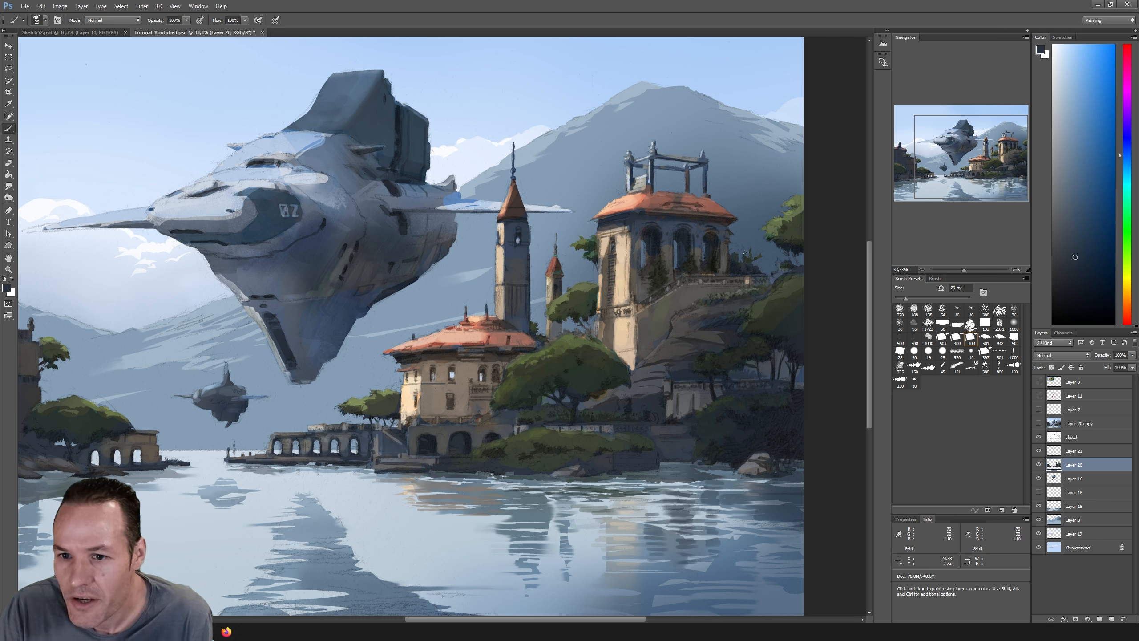
# Step: Compare the painting with and without Layer 2, leaving it visible
pyautogui.click(1038, 520)
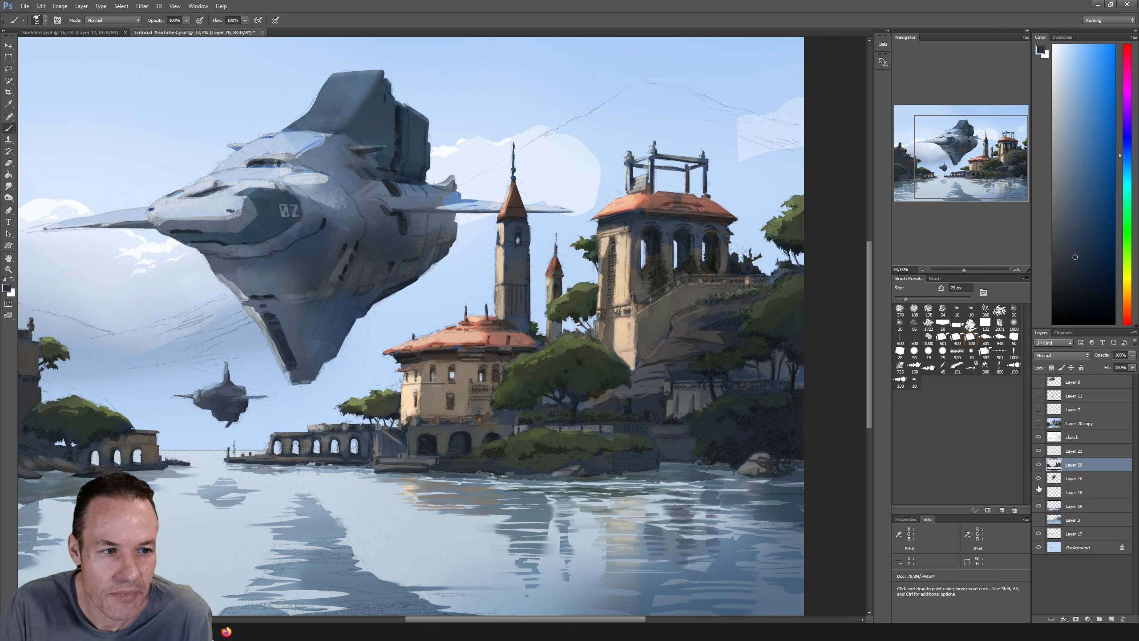
pyautogui.click(1039, 520)
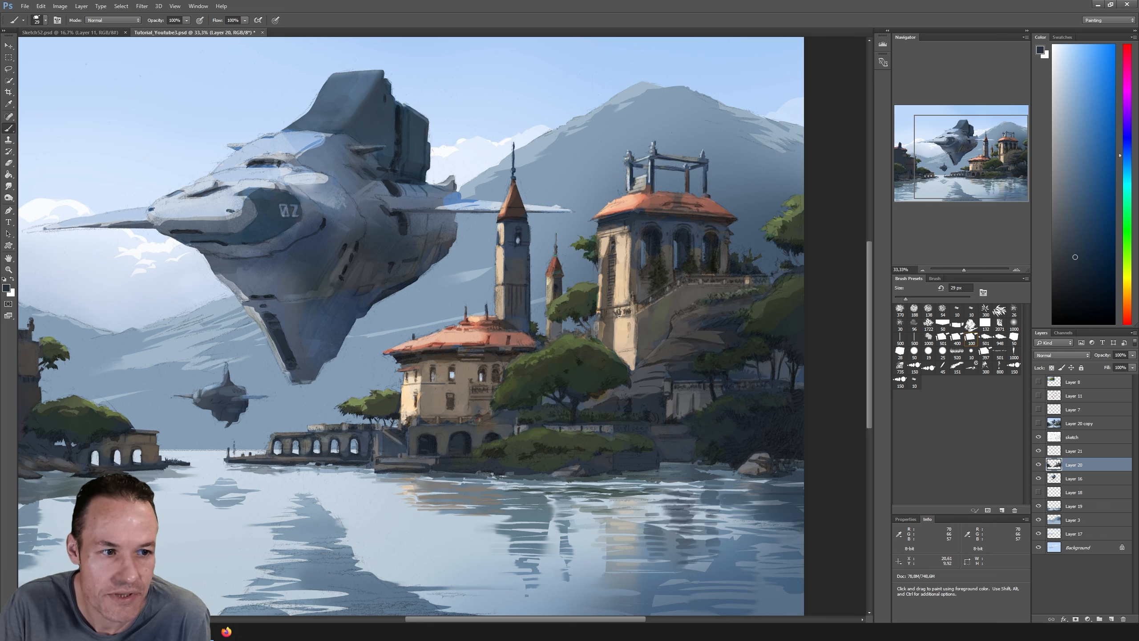
# Step: Make Layer 21 active and sample a dark reddish-brown from the cliff-top building's roof
pyautogui.click(1068, 453)
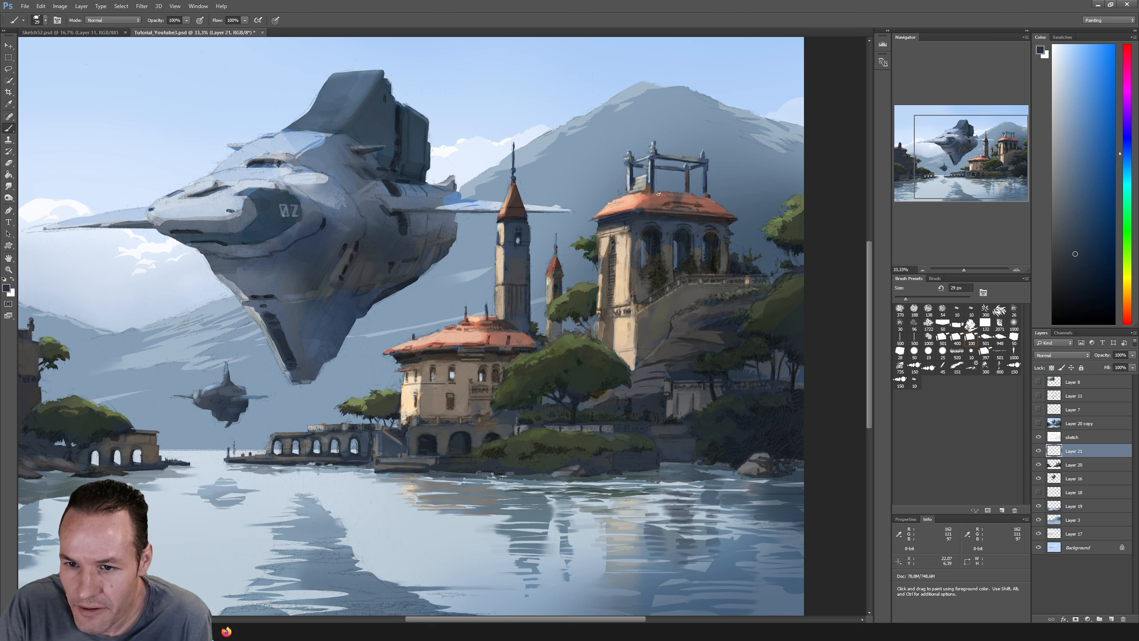
pyautogui.keyDown('alt'); pyautogui.click(701, 201); pyautogui.keyUp('alt')
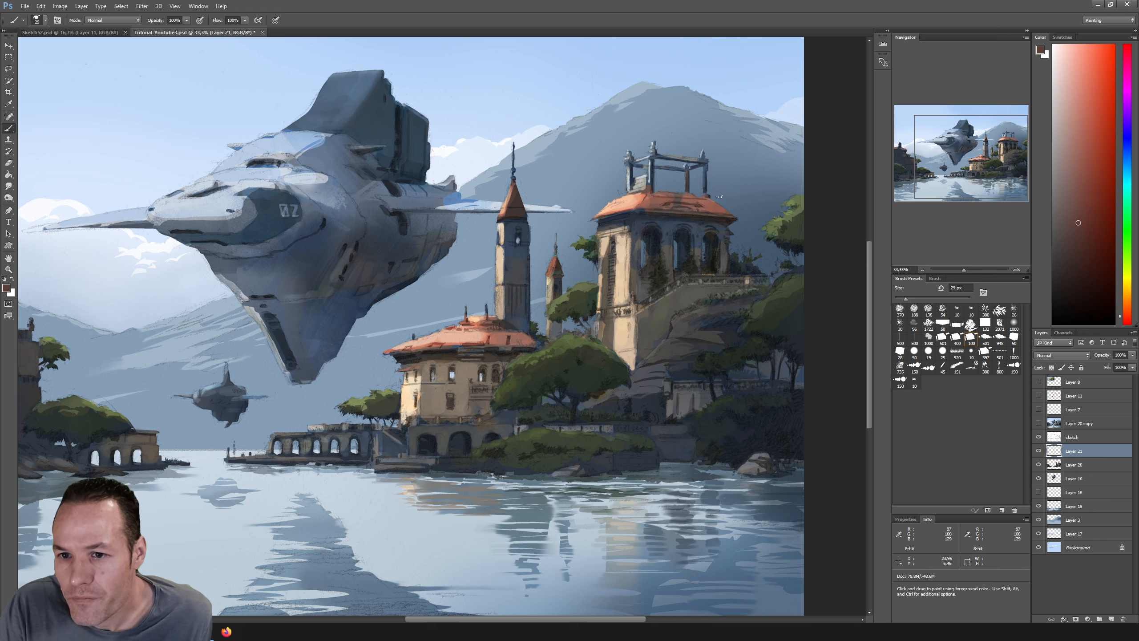
pyautogui.press('ctrl')
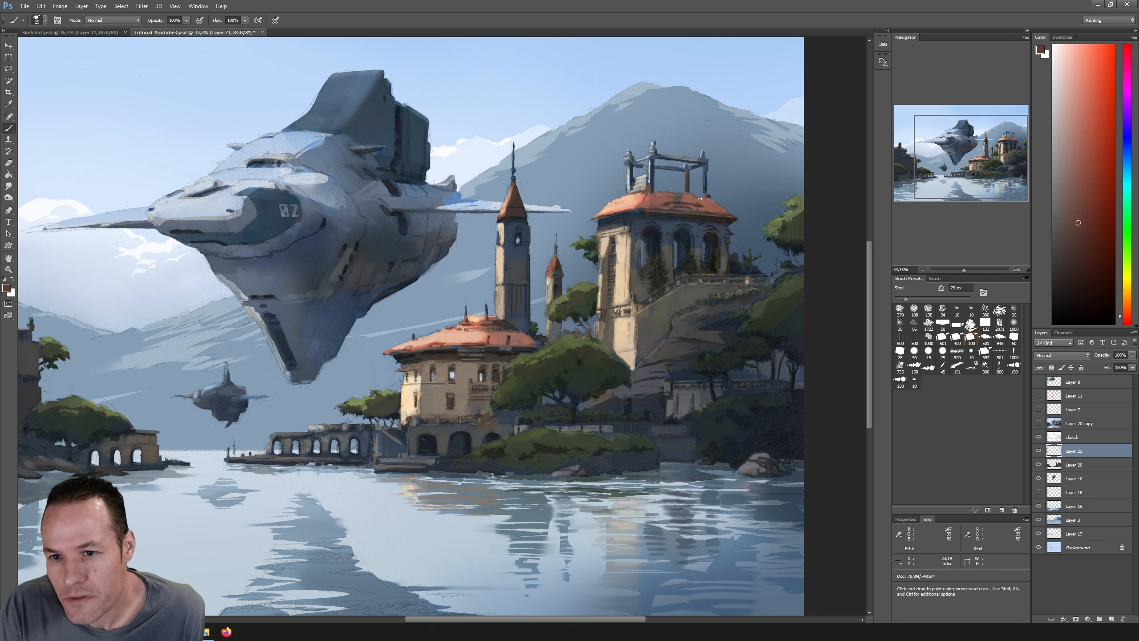
pyautogui.press('shift')
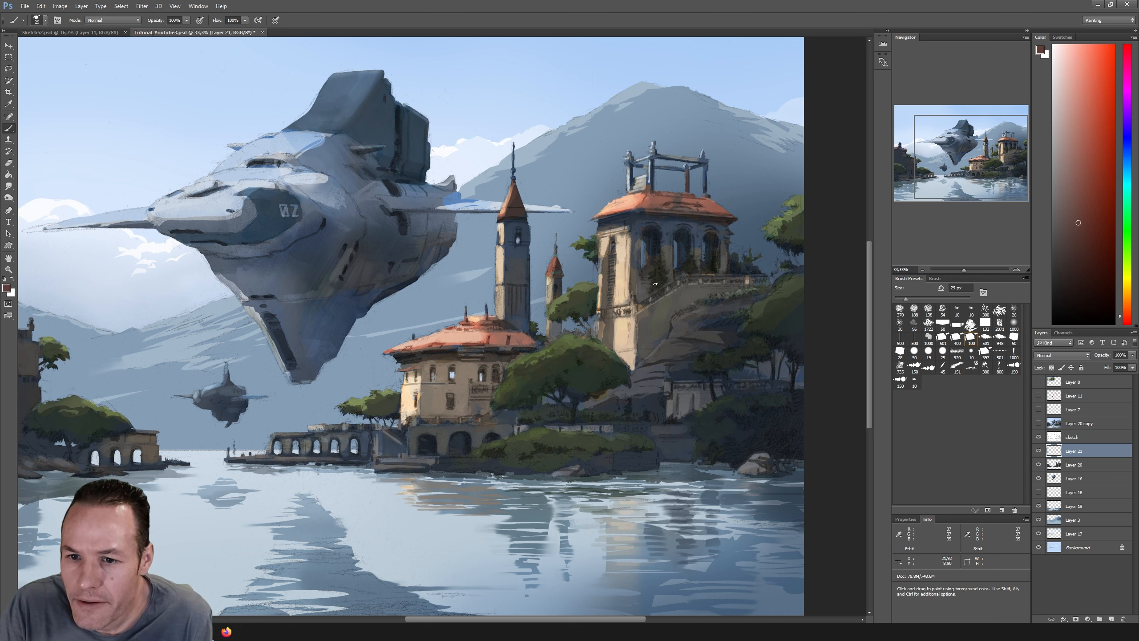
# Step: Sample dark blues and greys from the shaded wall below the roof and around the arches, ending on a neutral grey
pyautogui.keyDown('alt'); pyautogui.click(638, 225); pyautogui.keyUp('alt')
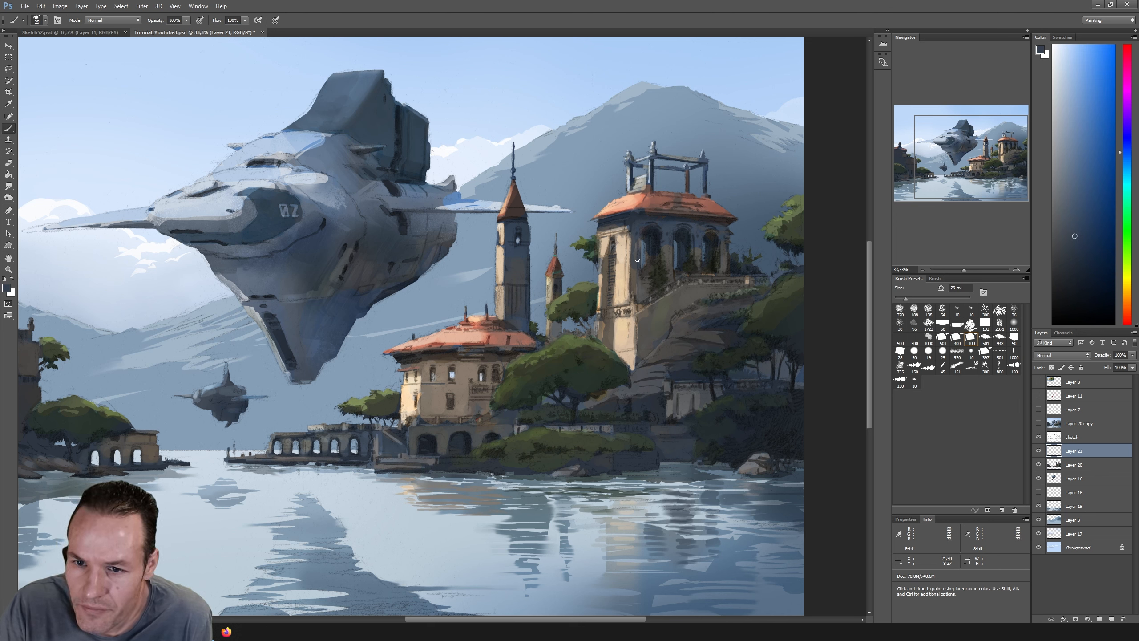
pyautogui.keyDown('alt'); pyautogui.click(634, 239); pyautogui.keyUp('alt')
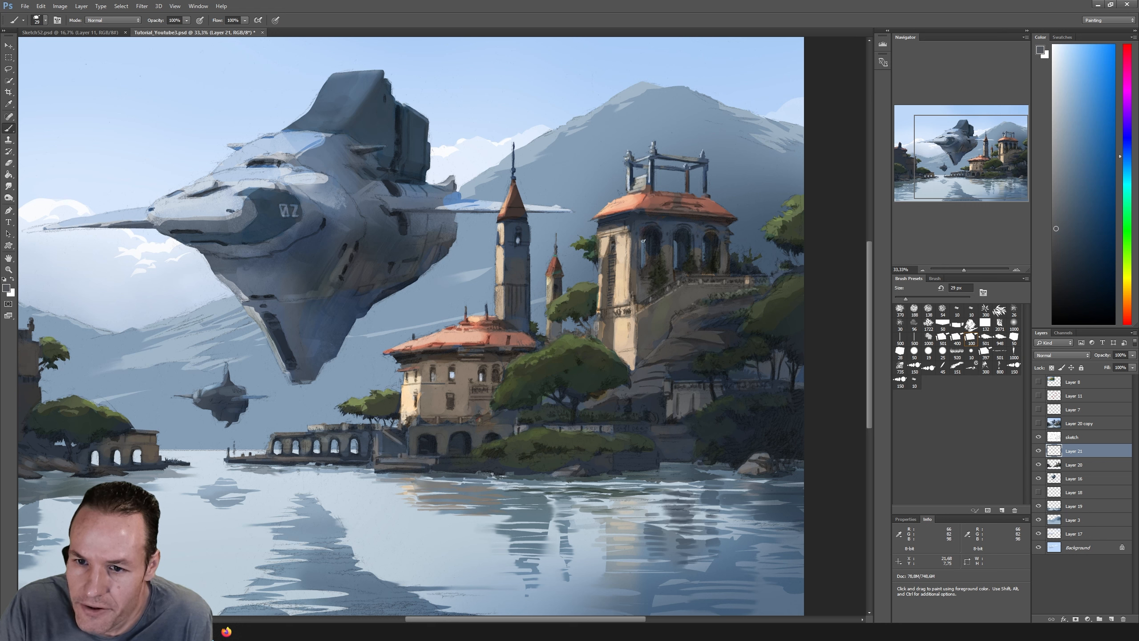
pyautogui.keyDown('alt'); pyautogui.click(664, 247); pyautogui.keyUp('alt')
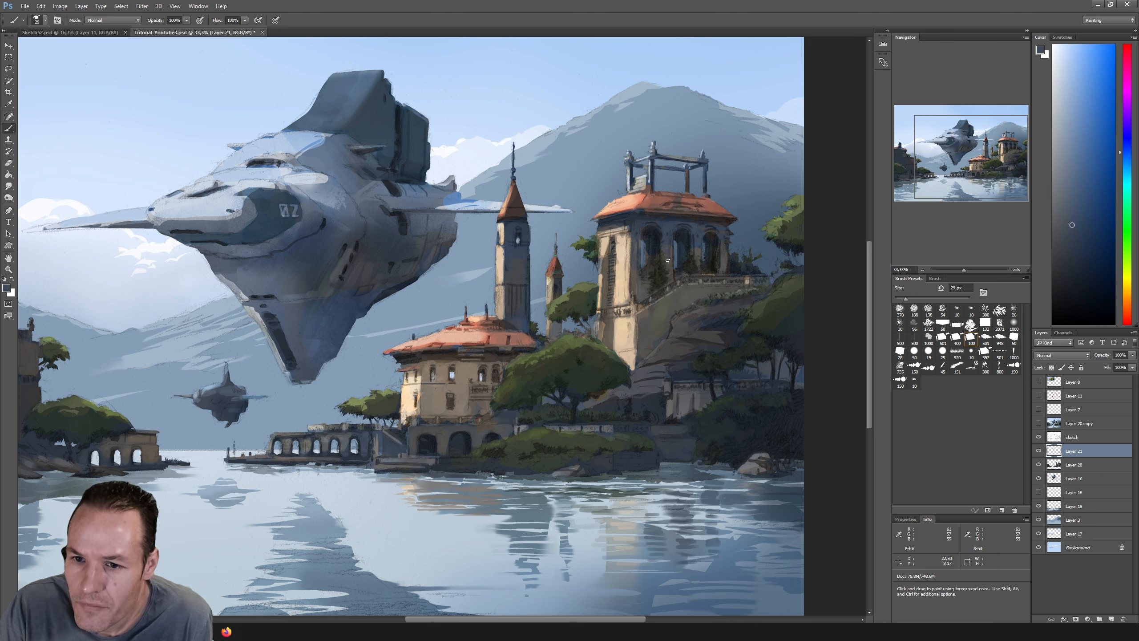
pyautogui.keyDown('alt'); pyautogui.click(697, 240); pyautogui.keyUp('alt')
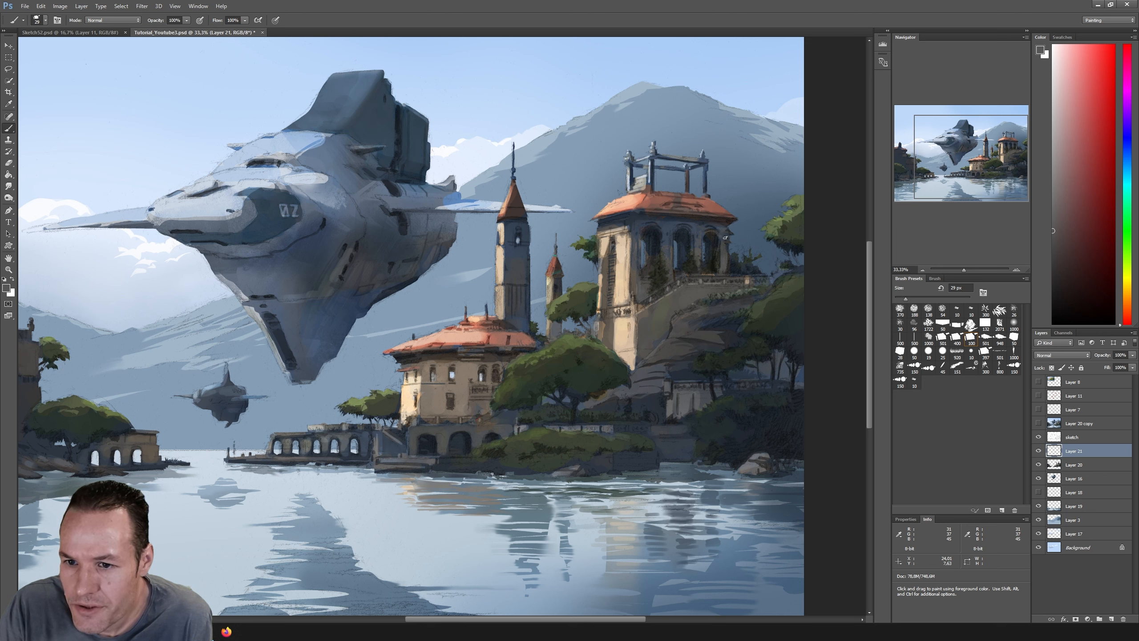
# Step: Sample grey, teal and dark green tones from the terrace and foliage beside the cliff-top building, ending on a dark navy
pyautogui.keyDown('alt'); pyautogui.click(754, 281); pyautogui.keyUp('alt')
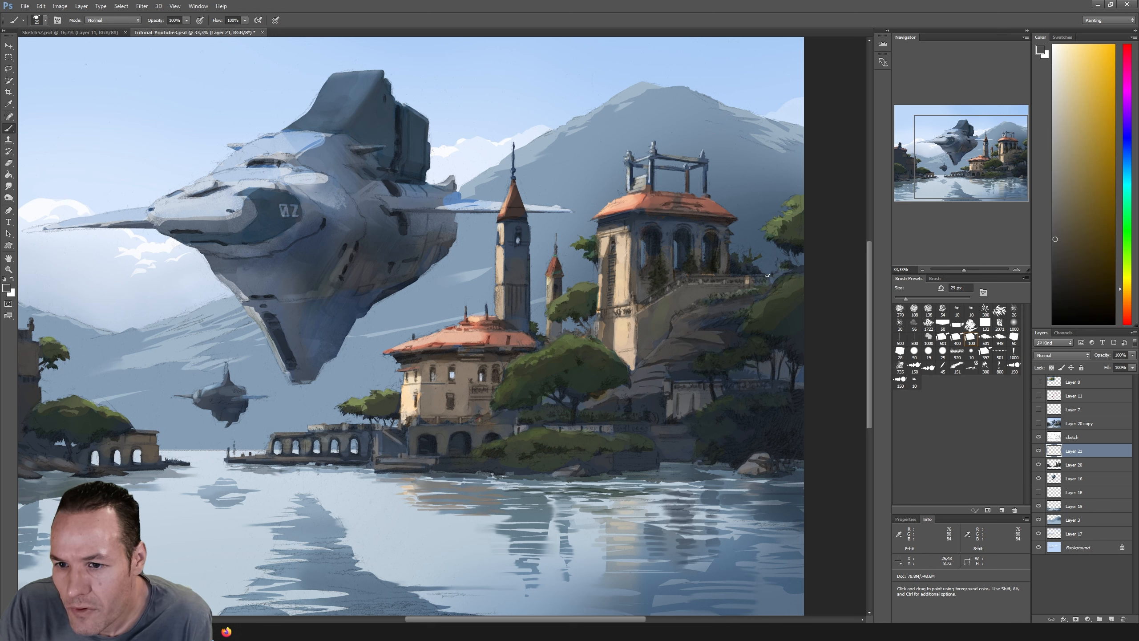
pyautogui.keyDown('alt'); pyautogui.click(774, 279); pyautogui.keyUp('alt')
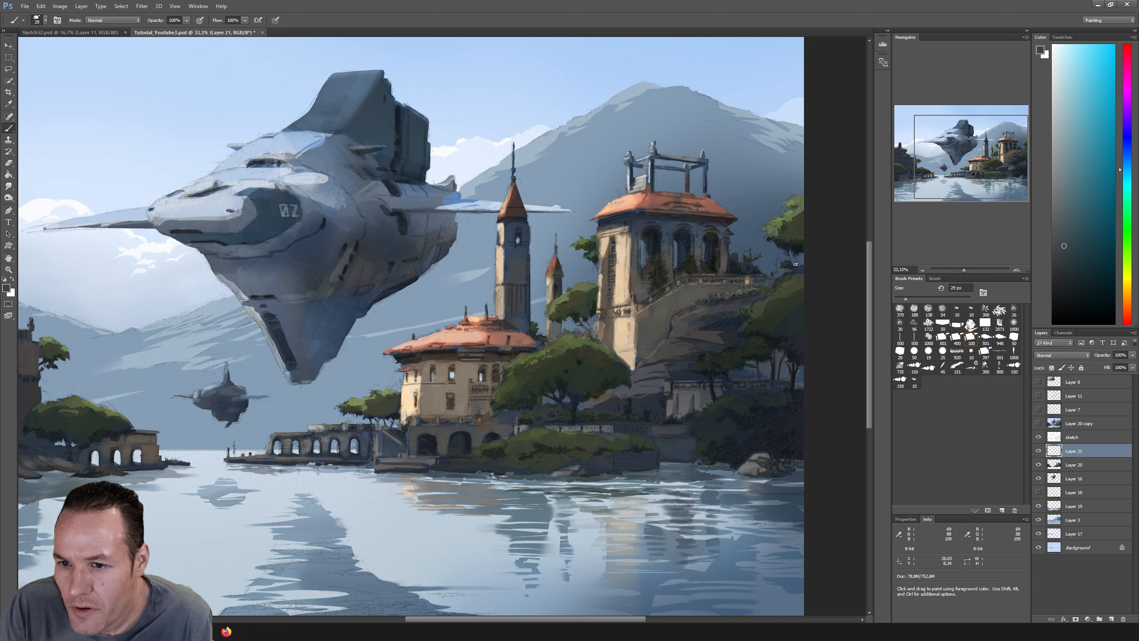
pyautogui.keyDown('alt'); pyautogui.click(779, 265); pyautogui.keyUp('alt')
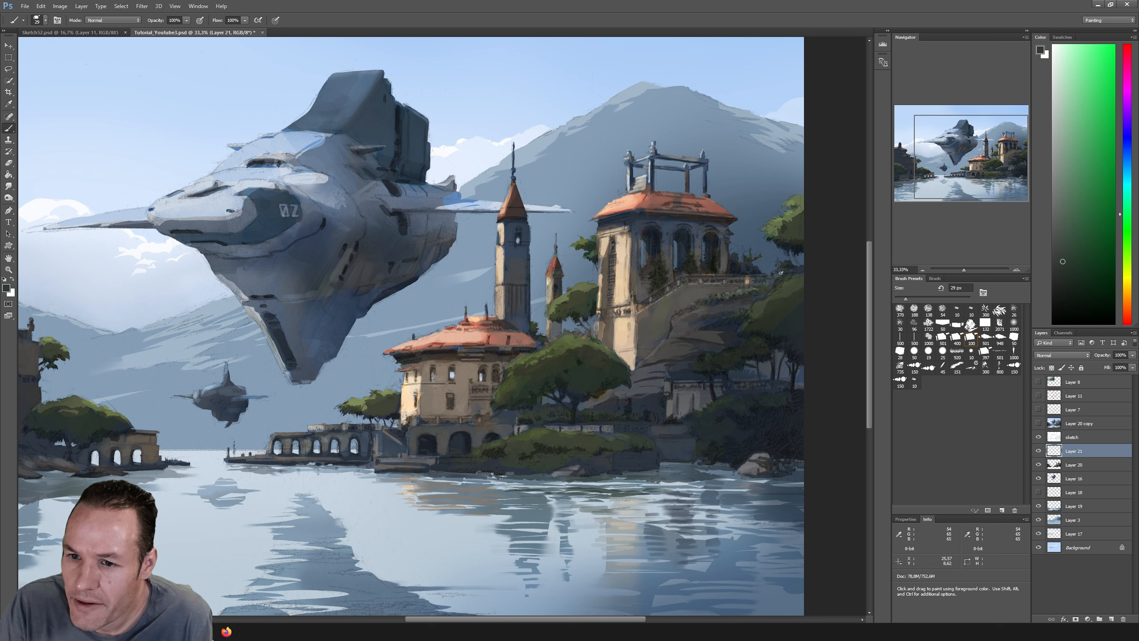
pyautogui.keyDown('alt'); pyautogui.click(734, 253); pyautogui.keyUp('alt')
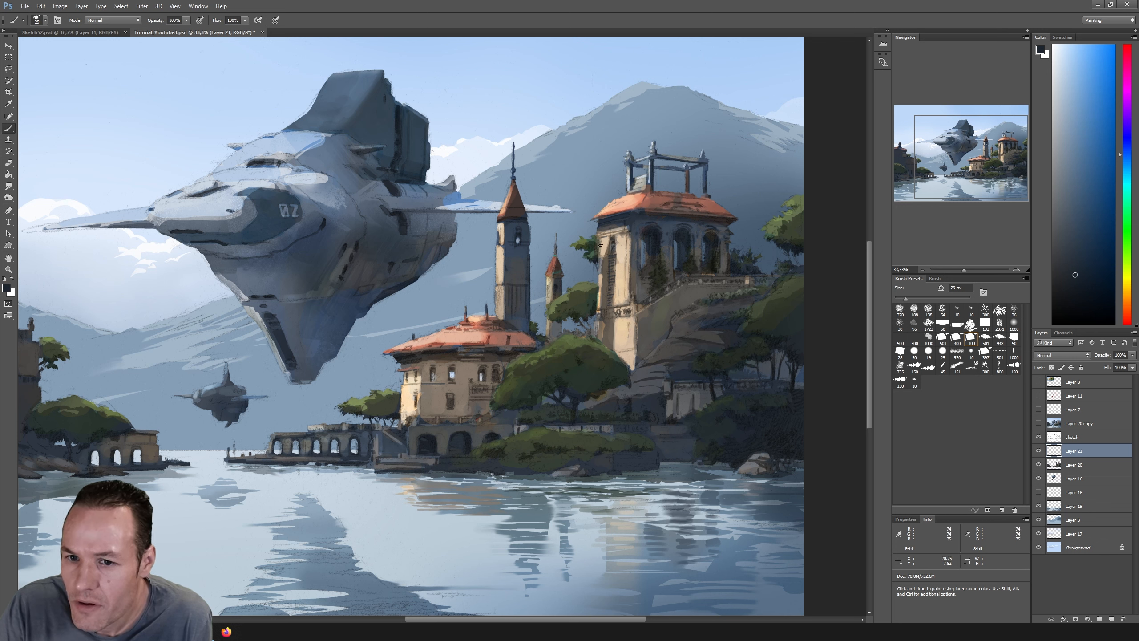
# Step: Sample an olive green from the small tree beside the cliff-top building, and a dark blue from the wall edge under the eaves
pyautogui.press('i')
pyautogui.click(585, 242)
pyautogui.keyDown('alt'); pyautogui.click(586, 240); pyautogui.keyUp('alt')
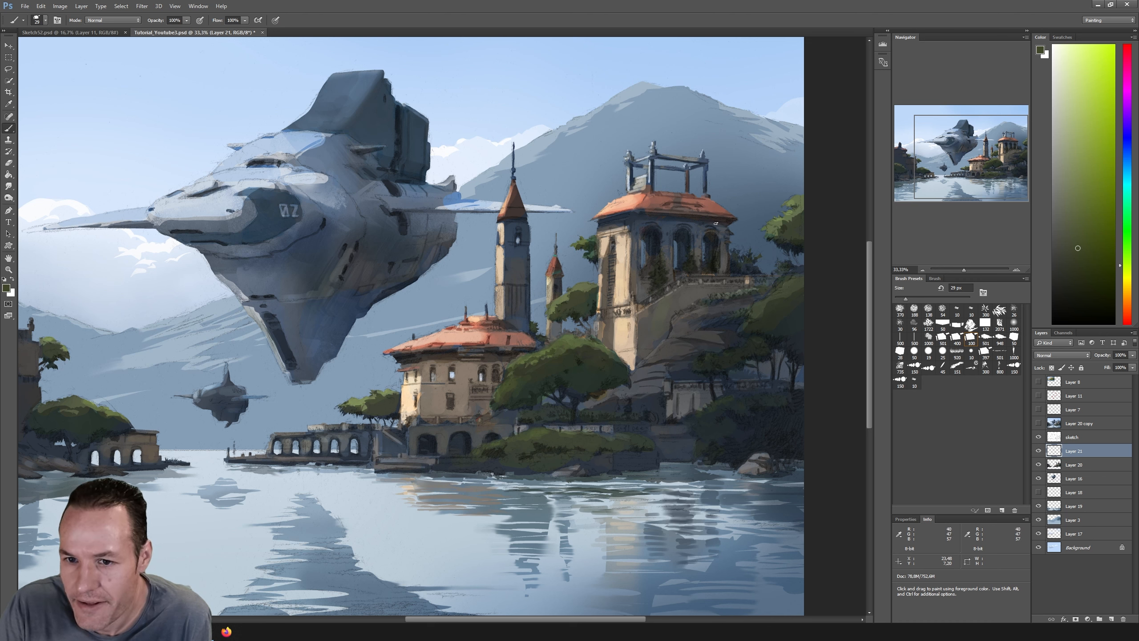
pyautogui.keyDown('alt'); pyautogui.click(598, 222); pyautogui.keyUp('alt')
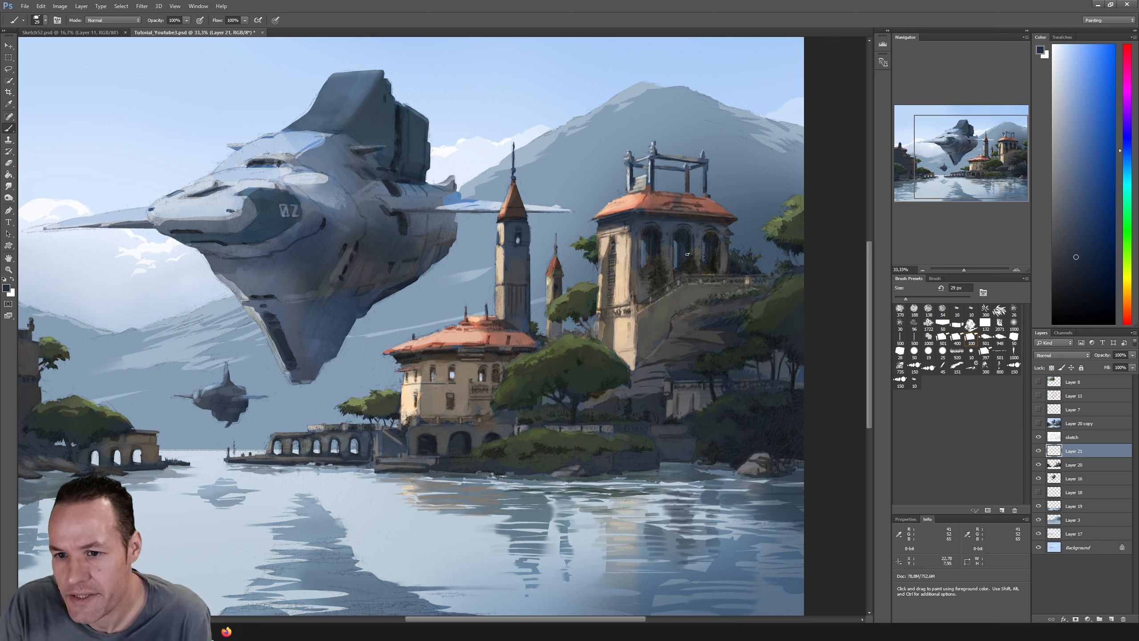
# Step: Sample a dark olive from the hillside trees and a near-black grey from the rocks below the cliff-top building
pyautogui.keyDown('alt'); pyautogui.click(761, 308); pyautogui.keyUp('alt')
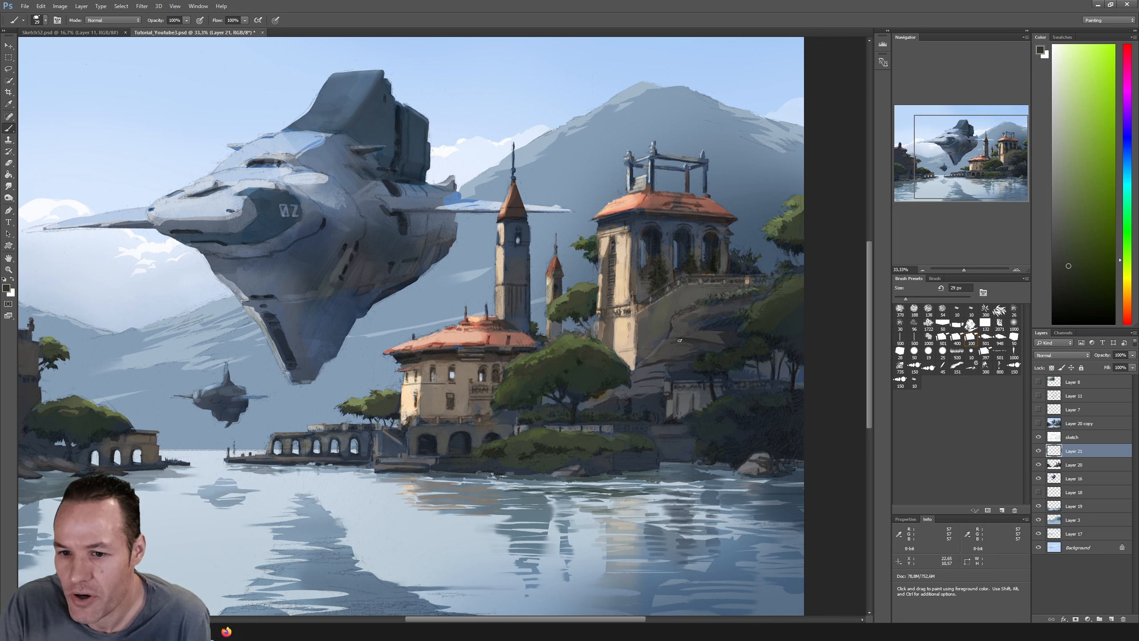
pyautogui.press('i')
pyautogui.click(667, 360)
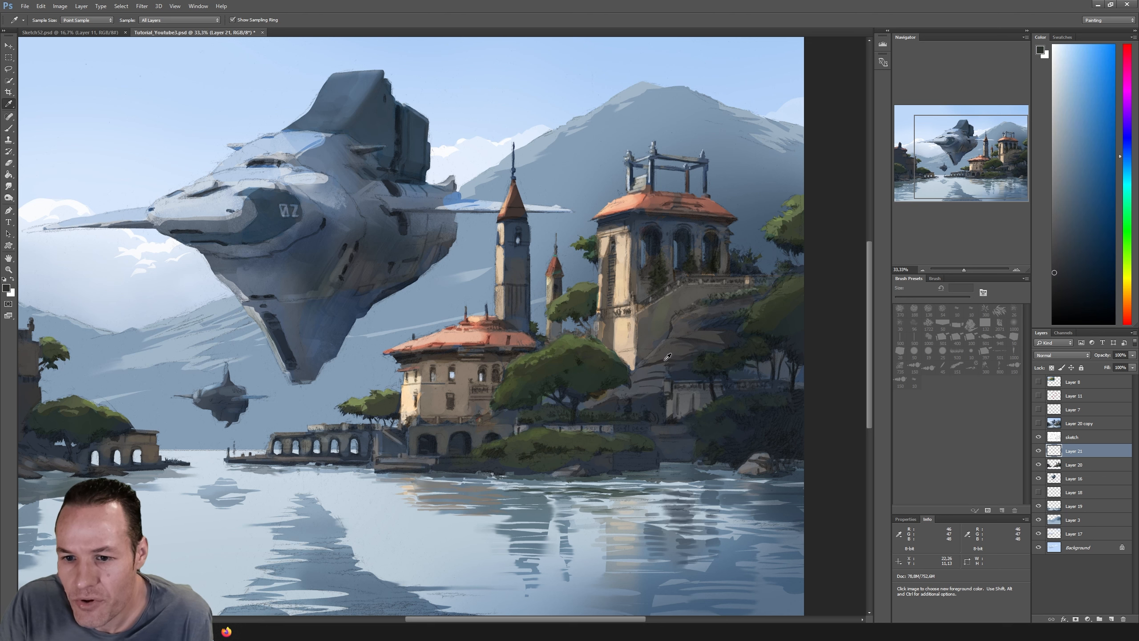
# Step: With the Brush tool, sample a dark slate from the rocks below the cliff-top building and a dark olive from the neighbouring tree
pyautogui.press('b')
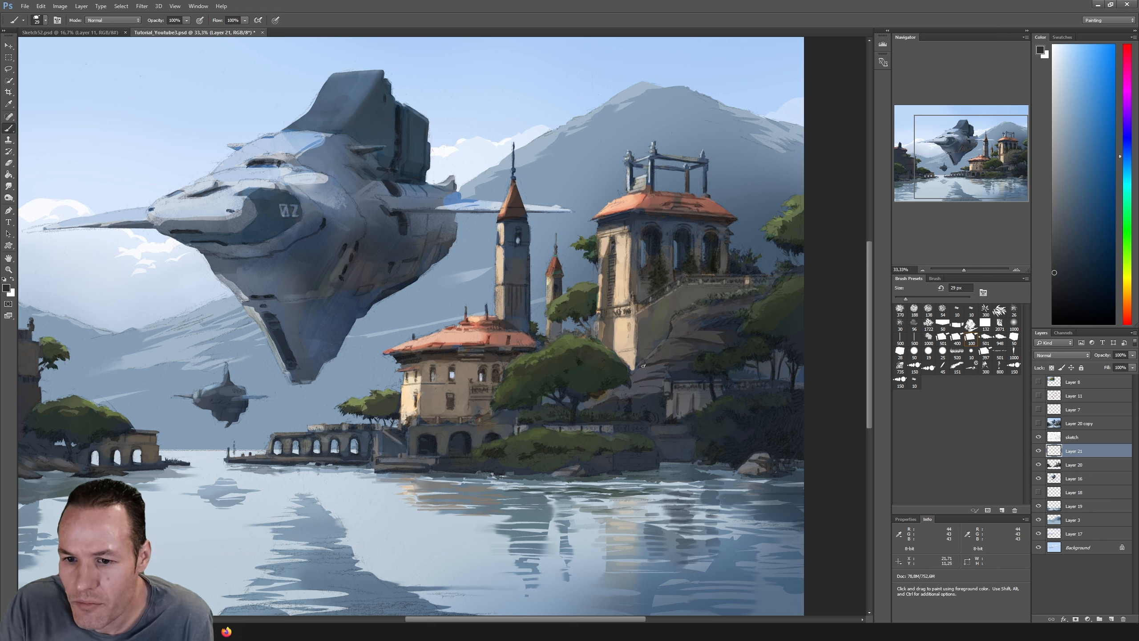
pyautogui.keyDown('alt'); pyautogui.click(663, 339); pyautogui.keyUp('alt')
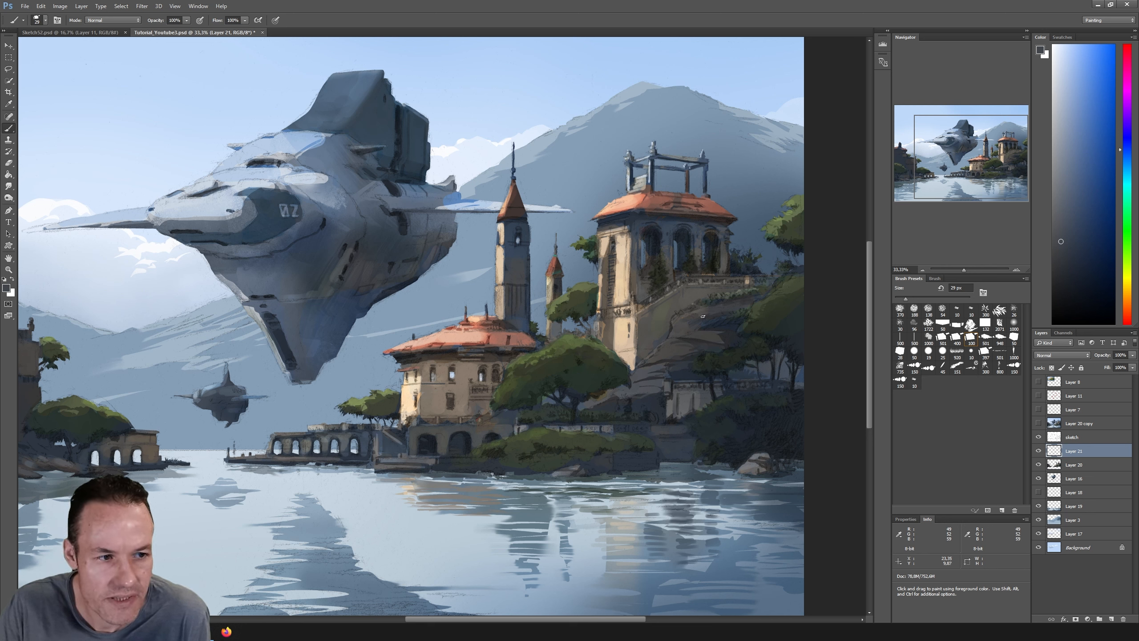
pyautogui.keyDown('alt'); pyautogui.click(582, 294); pyautogui.keyUp('alt')
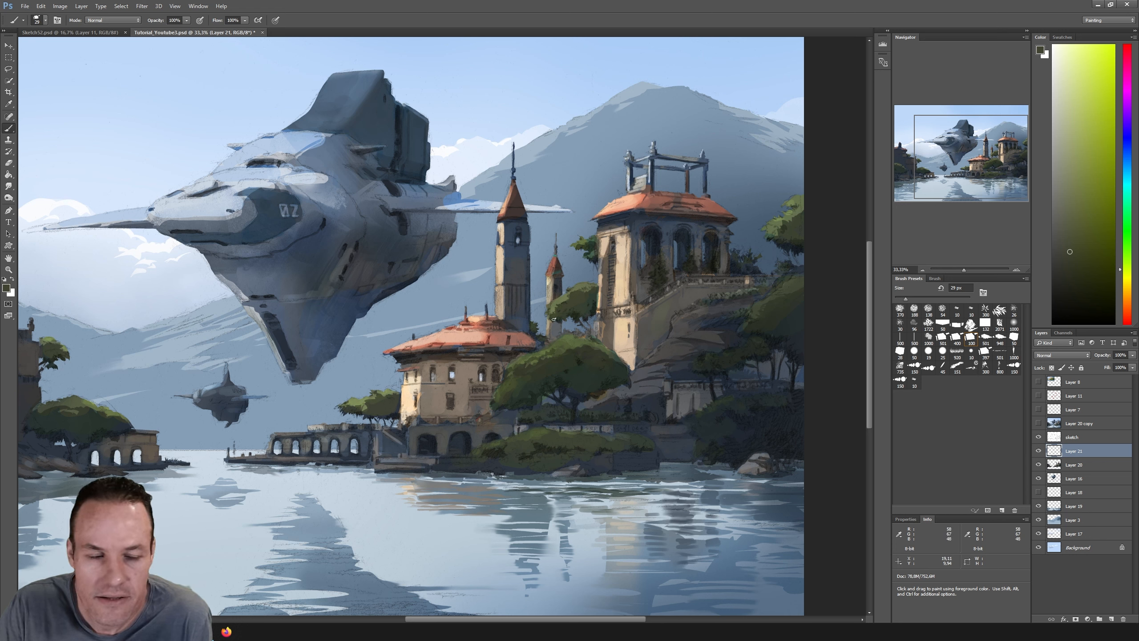
# Step: Sample beige and dark blue tones from the upper shaft of the tall tower, ending on the dark blue
pyautogui.keyDown('alt'); pyautogui.click(505, 226); pyautogui.keyUp('alt')
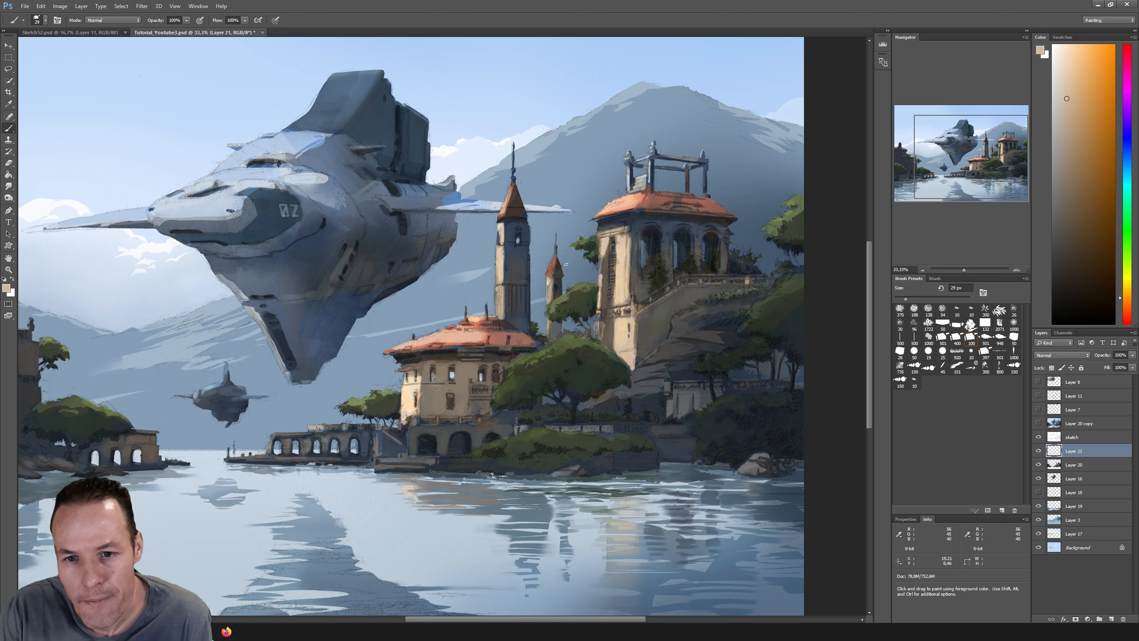
pyautogui.keyDown('alt'); pyautogui.click(502, 245); pyautogui.keyUp('alt')
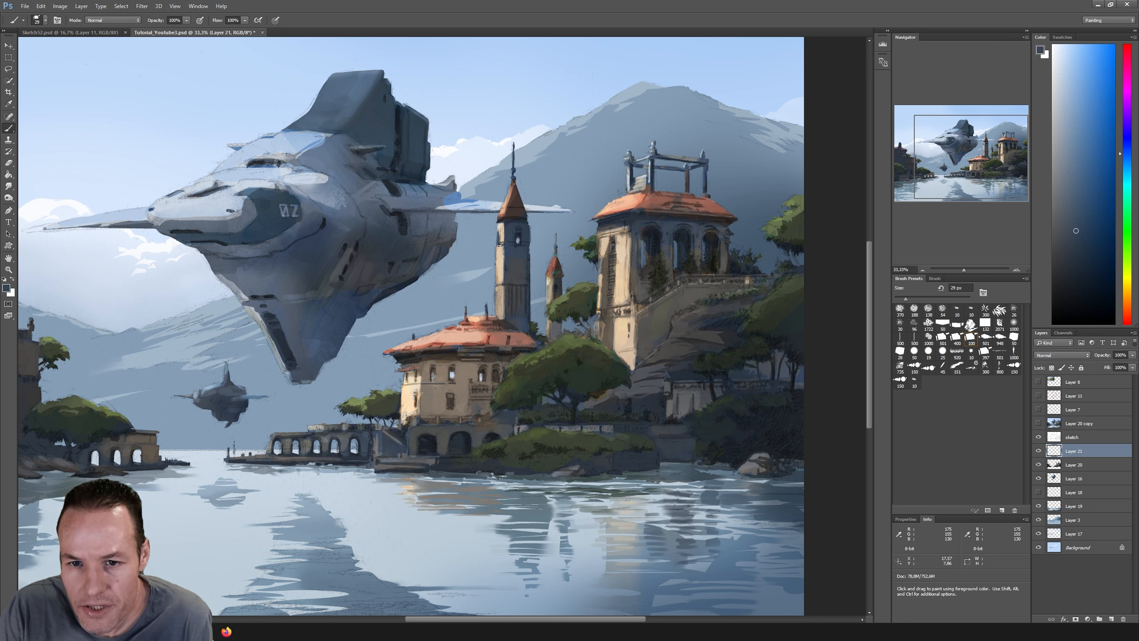
pyautogui.keyDown('alt'); pyautogui.click(499, 235); pyautogui.keyUp('alt')
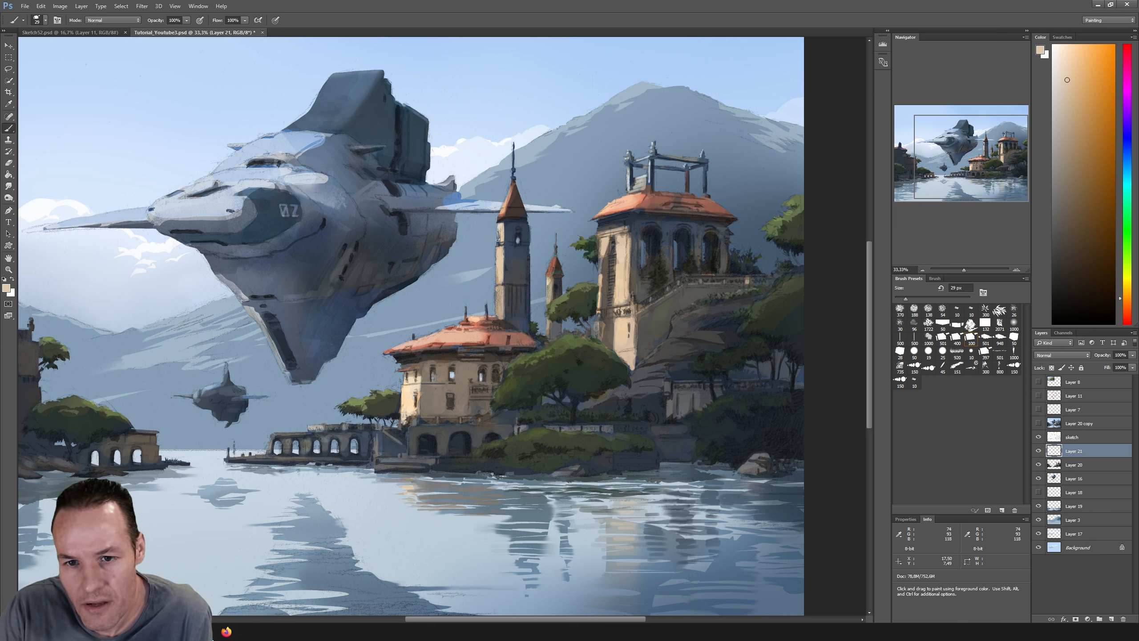
pyautogui.press('ctrl')
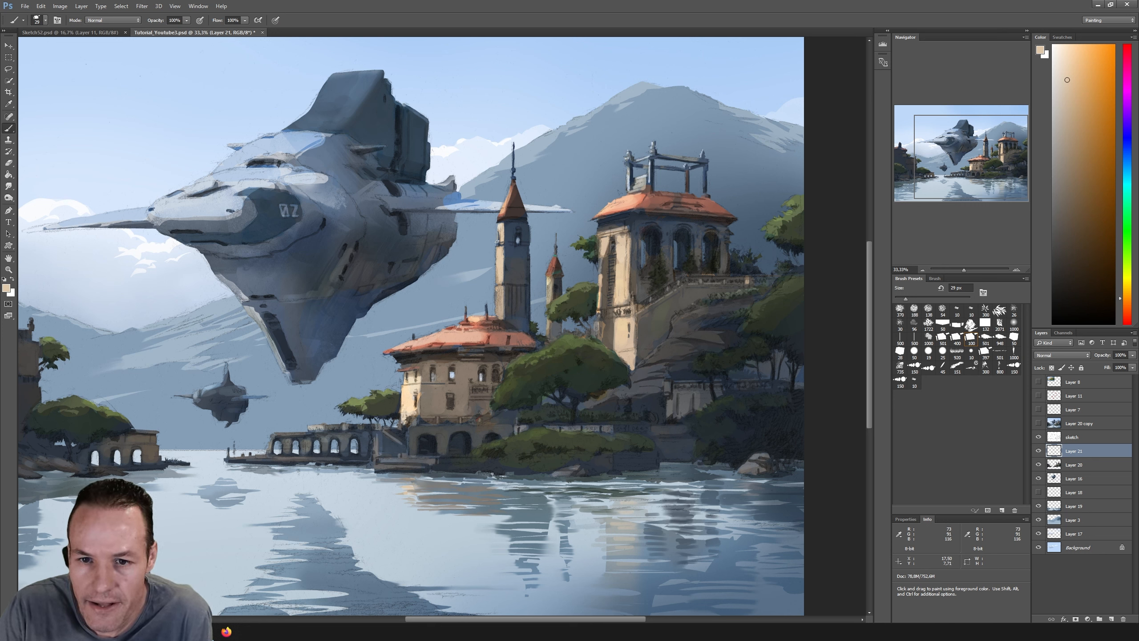
pyautogui.keyDown('alt'); pyautogui.click(498, 241); pyautogui.keyUp('alt')
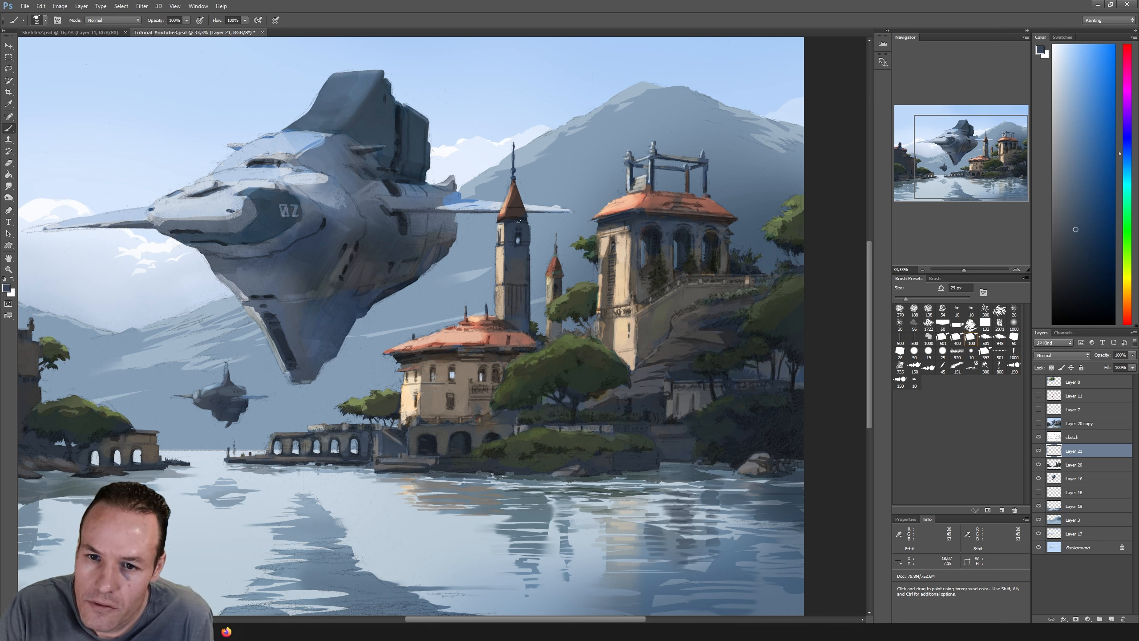
# Step: Paint the lower shaft of the tall tower with short 29 px strokes in sampled dark blue and beige on Layer 21
pyautogui.keyDown('alt'); pyautogui.click(505, 292); pyautogui.keyUp('alt')
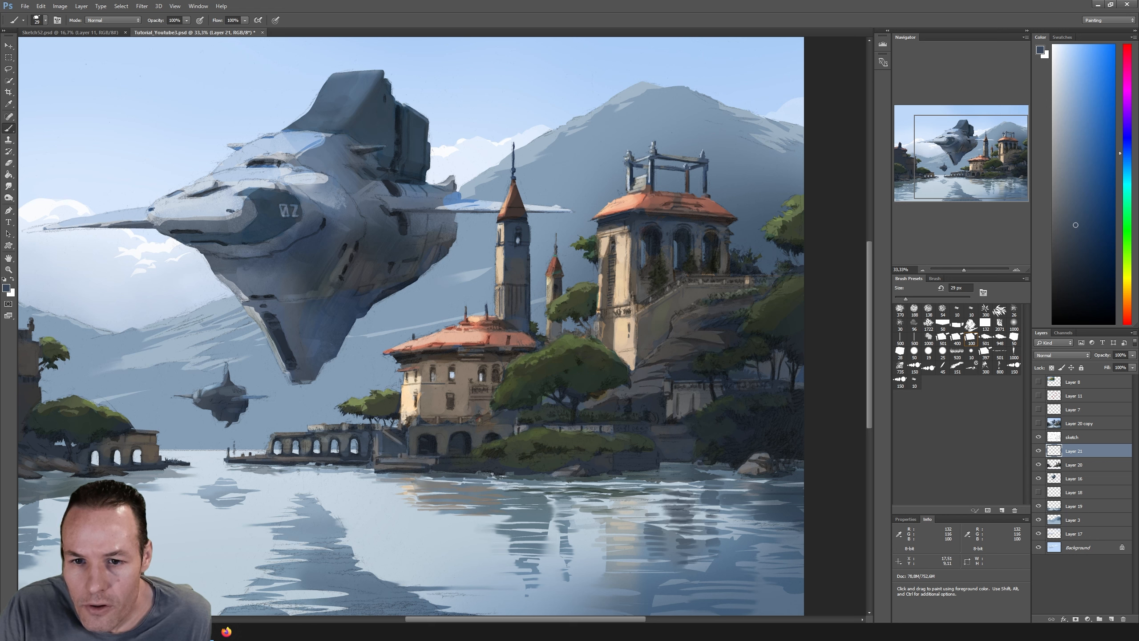
pyautogui.moveTo(498, 288); pyautogui.dragTo(498, 313)
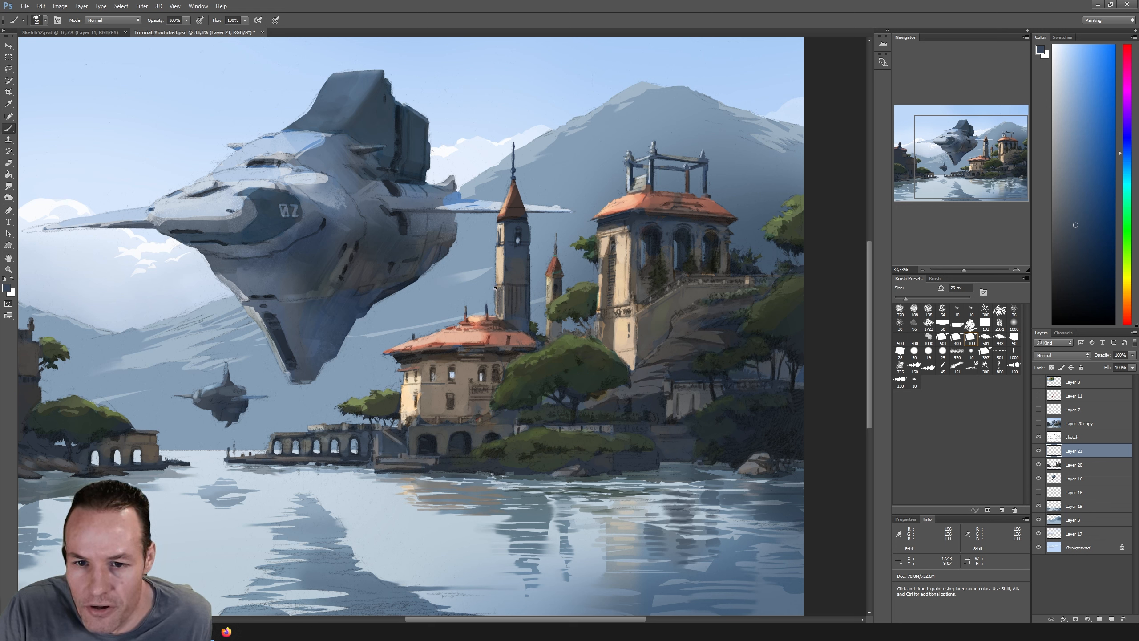
pyautogui.keyDown('alt'); pyautogui.click(504, 272); pyautogui.keyUp('alt')
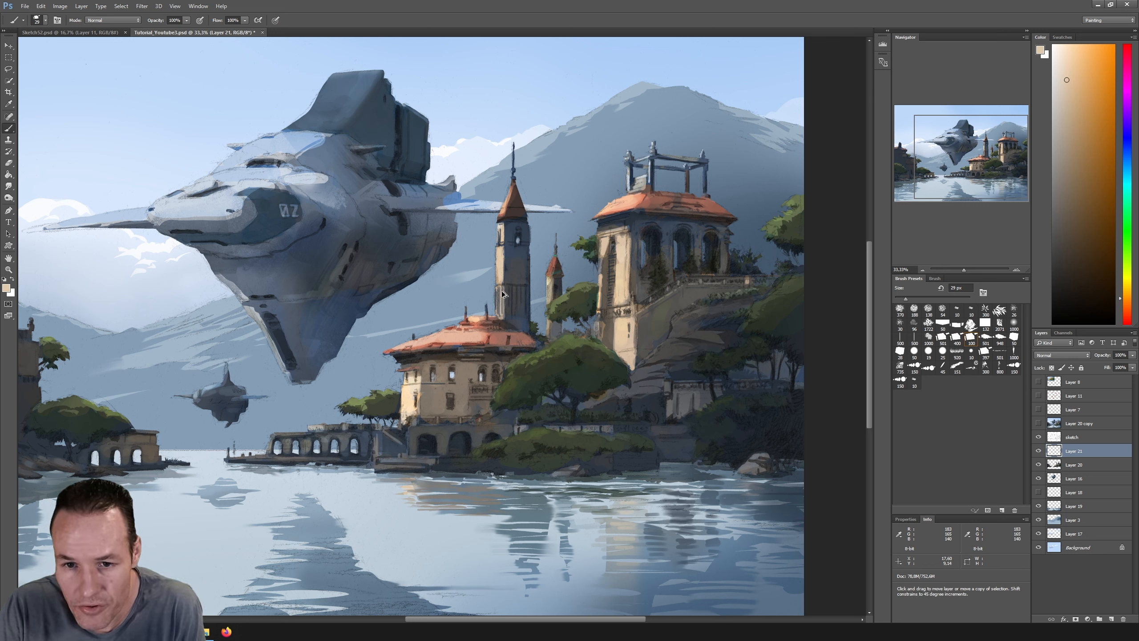
pyautogui.moveTo(500, 310)
pyautogui.mouseDown()
pyautogui.moveTo(498, 290)
pyautogui.moveTo(497, 309)
pyautogui.mouseUp()
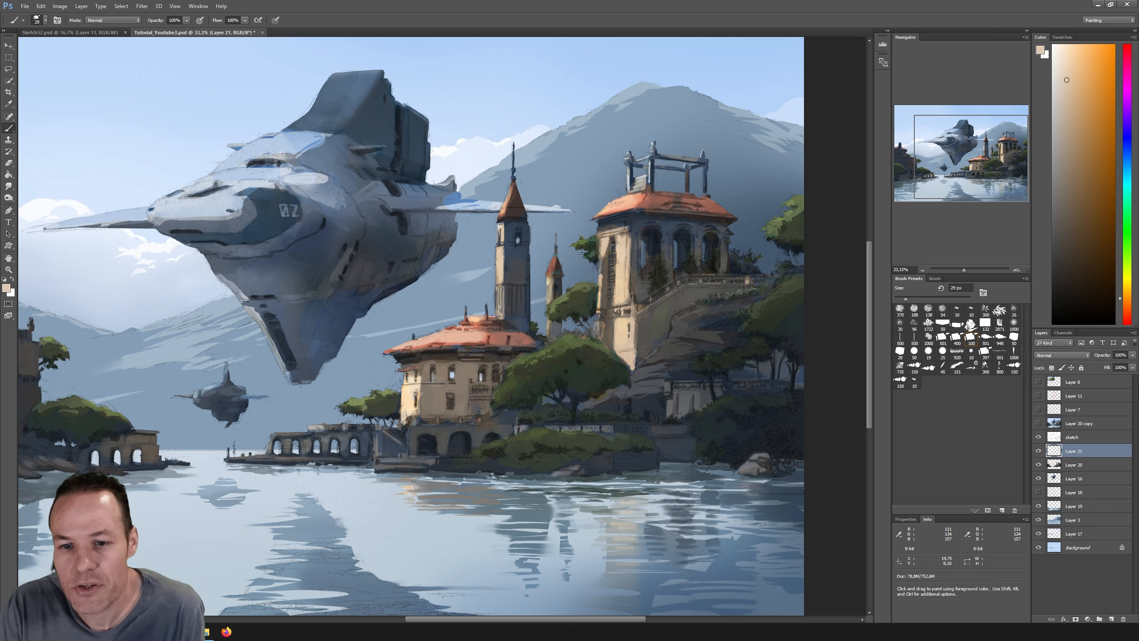
# Step: Sample a dark reddish brown from the tower's base and peach tones from the lakeside house's tiled roof
pyautogui.keyDown('alt'); pyautogui.click(512, 318); pyautogui.keyUp('alt')
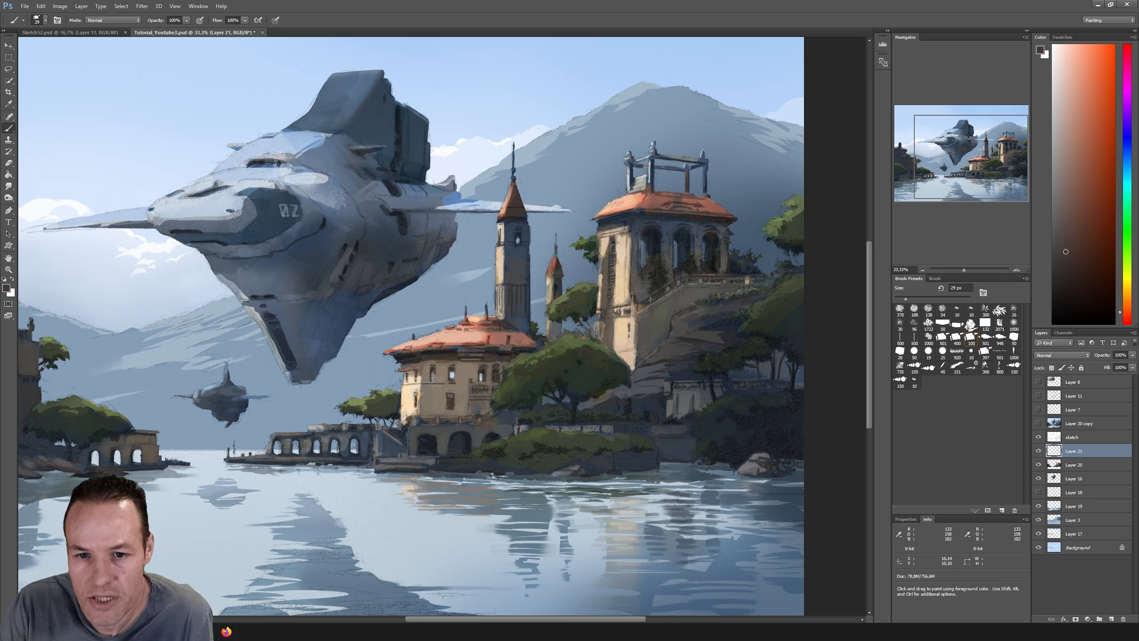
pyautogui.keyDown('alt'); pyautogui.click(439, 332); pyautogui.keyUp('alt')
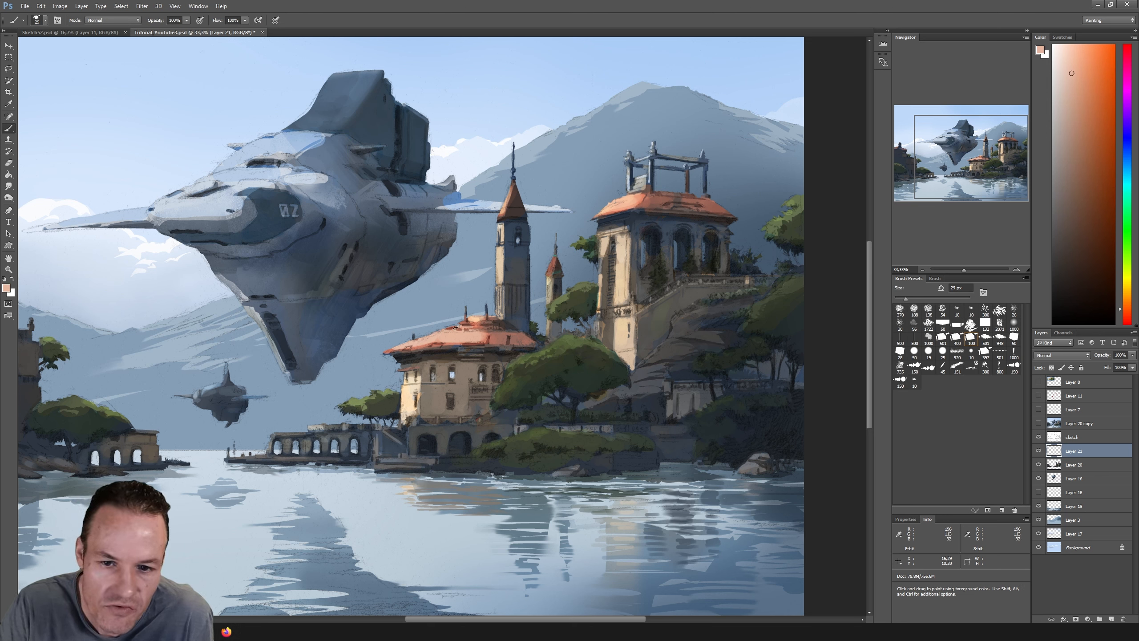
pyautogui.press('i')
pyautogui.keyDown('alt'); pyautogui.click(432, 336); pyautogui.keyUp('alt')
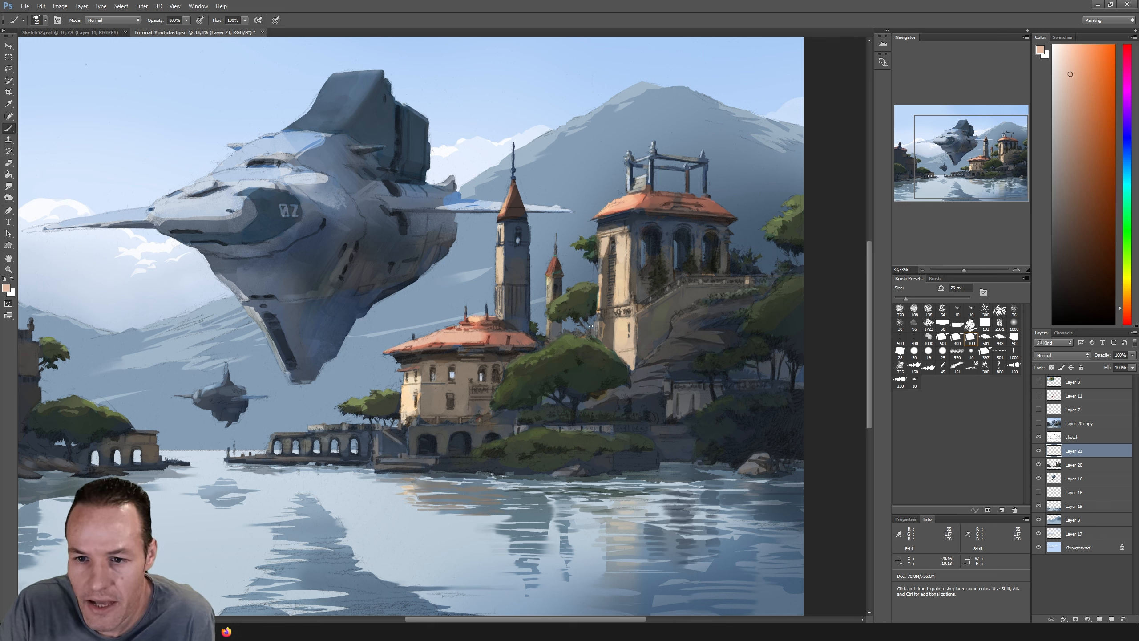
# Step: Sample dark green, blue and navy tones from the hillside trees, and a slate grey from the wall below the cliff
pyautogui.keyDown('alt'); pyautogui.click(631, 372); pyautogui.keyUp('alt')
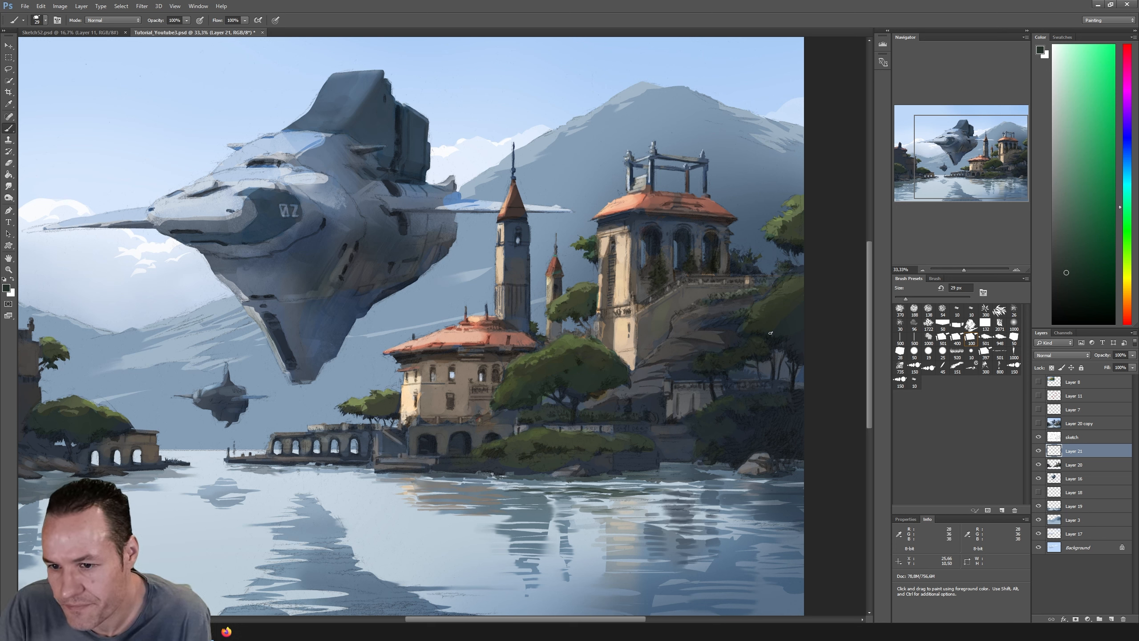
pyautogui.keyDown('alt'); pyautogui.click(760, 369); pyautogui.keyUp('alt')
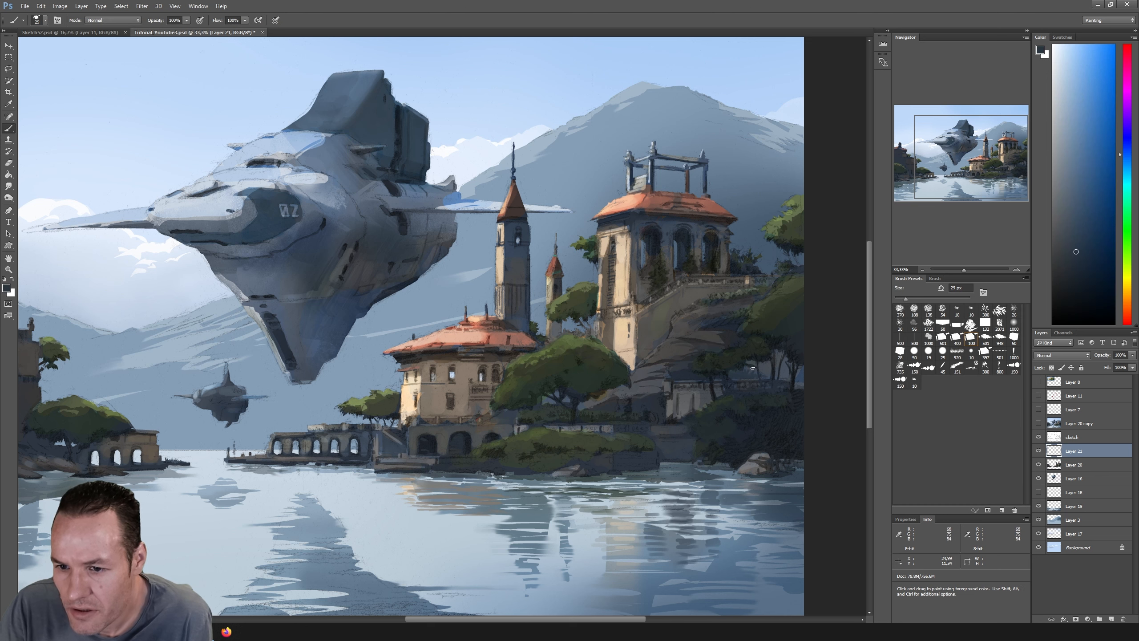
pyautogui.keyDown('alt'); pyautogui.click(800, 372); pyautogui.keyUp('alt')
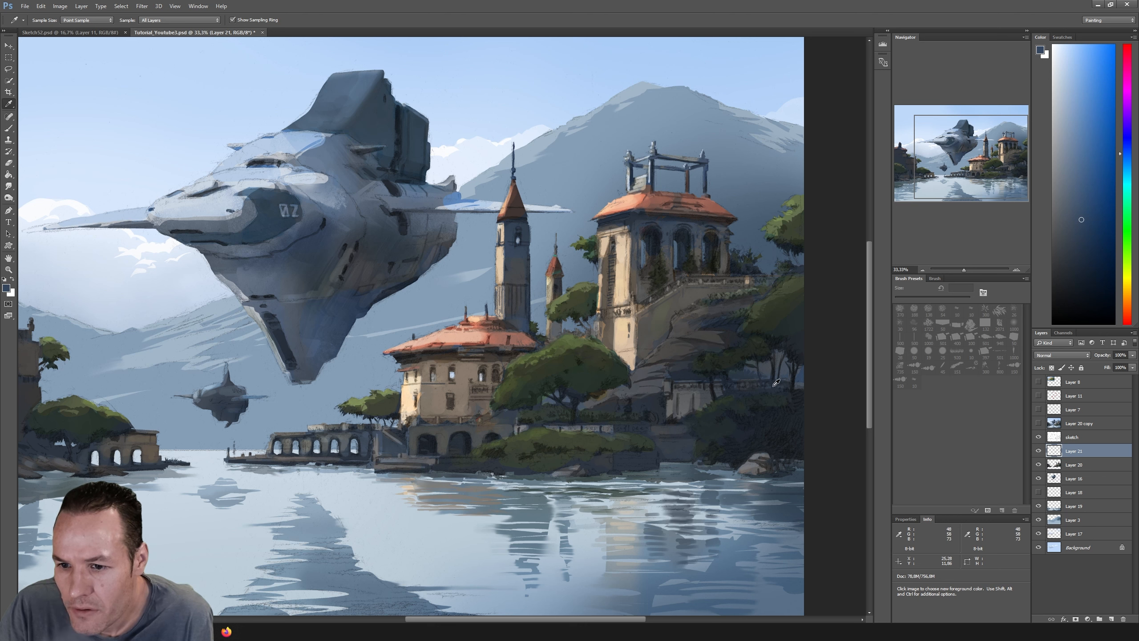
pyautogui.keyDown('alt'); pyautogui.click(777, 379); pyautogui.keyUp('alt')
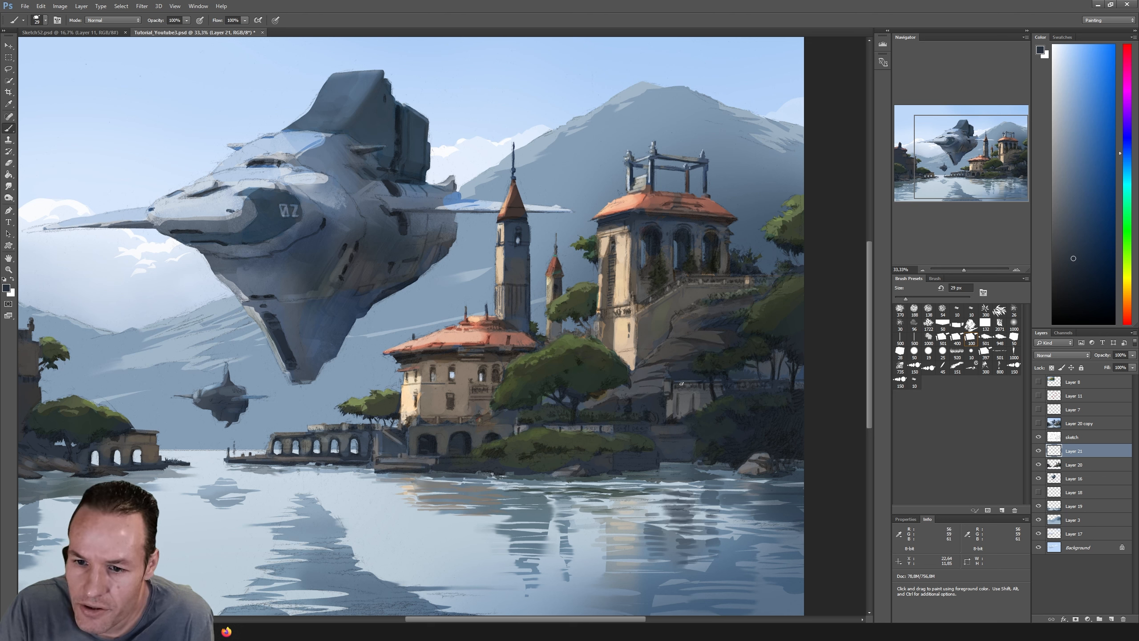
pyautogui.keyDown('alt'); pyautogui.click(667, 377); pyautogui.keyUp('alt')
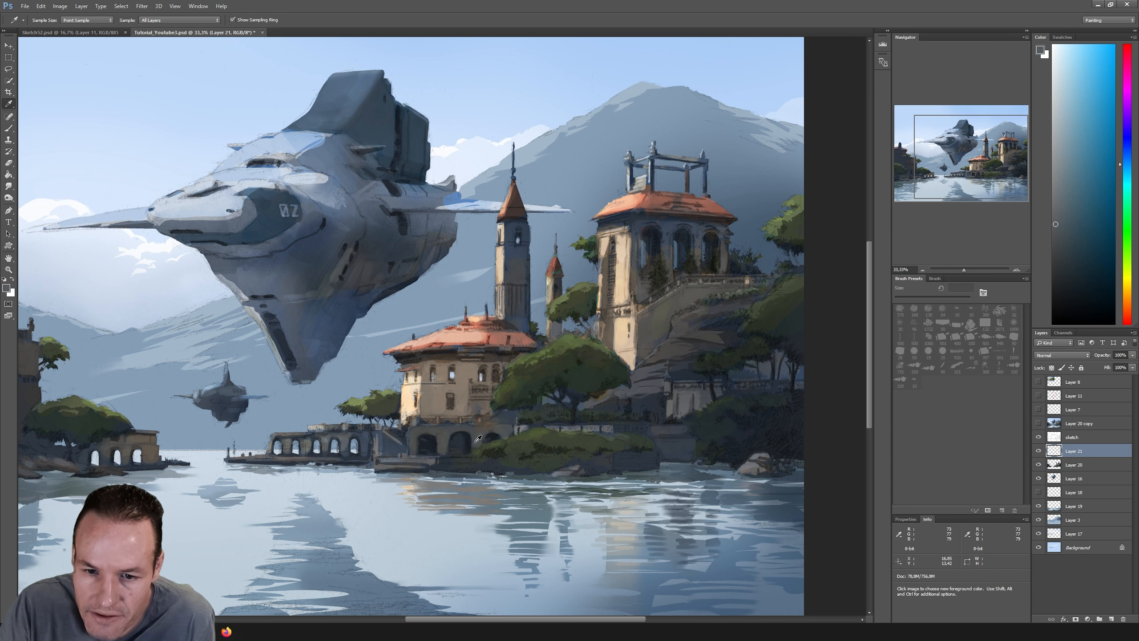
# Step: Sample warm greys from the lakeside house's lower wall and paint a short horizontal stroke along the ledge above its arches
pyautogui.keyDown('alt'); pyautogui.click(450, 429); pyautogui.keyUp('alt')
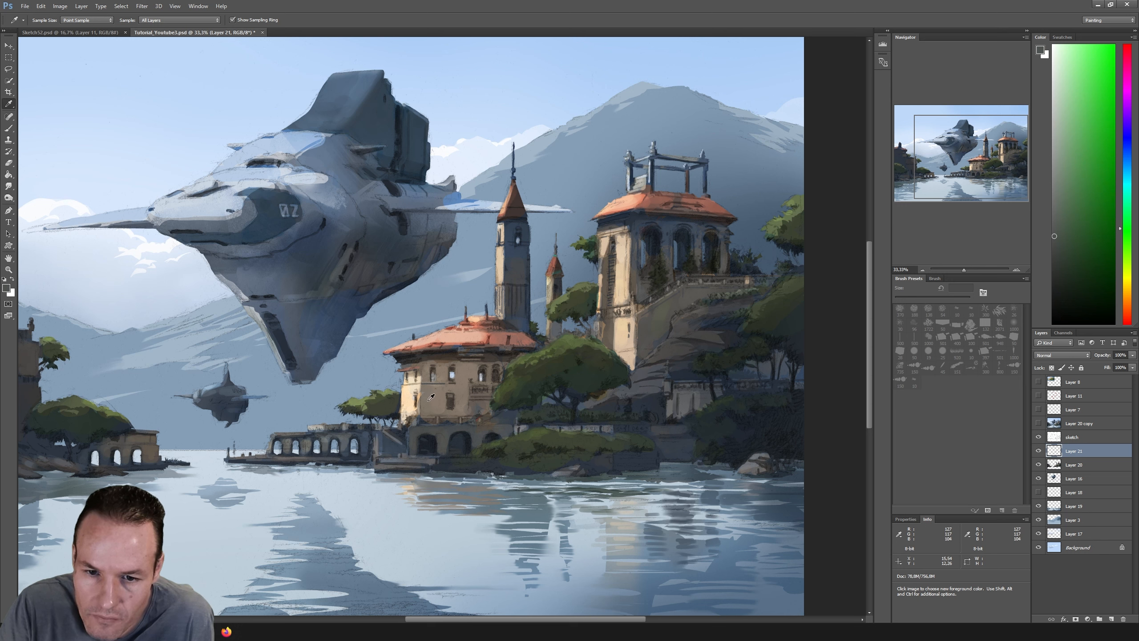
pyautogui.keyDown('alt'); pyautogui.click(427, 399); pyautogui.keyUp('alt')
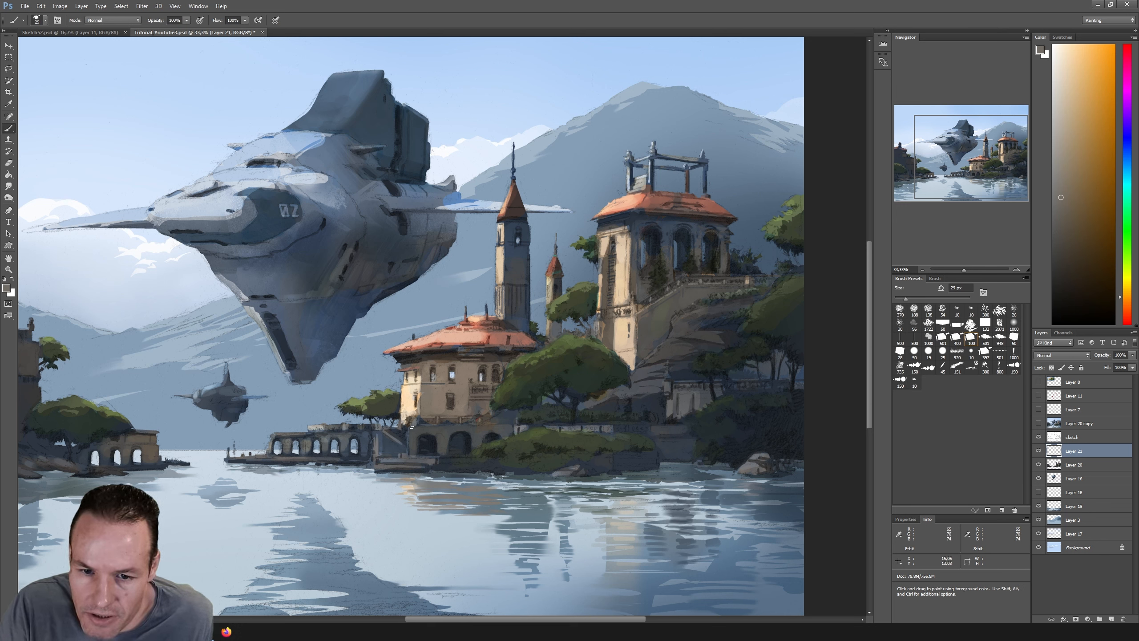
pyautogui.moveTo(411, 427); pyautogui.dragTo(434, 427)
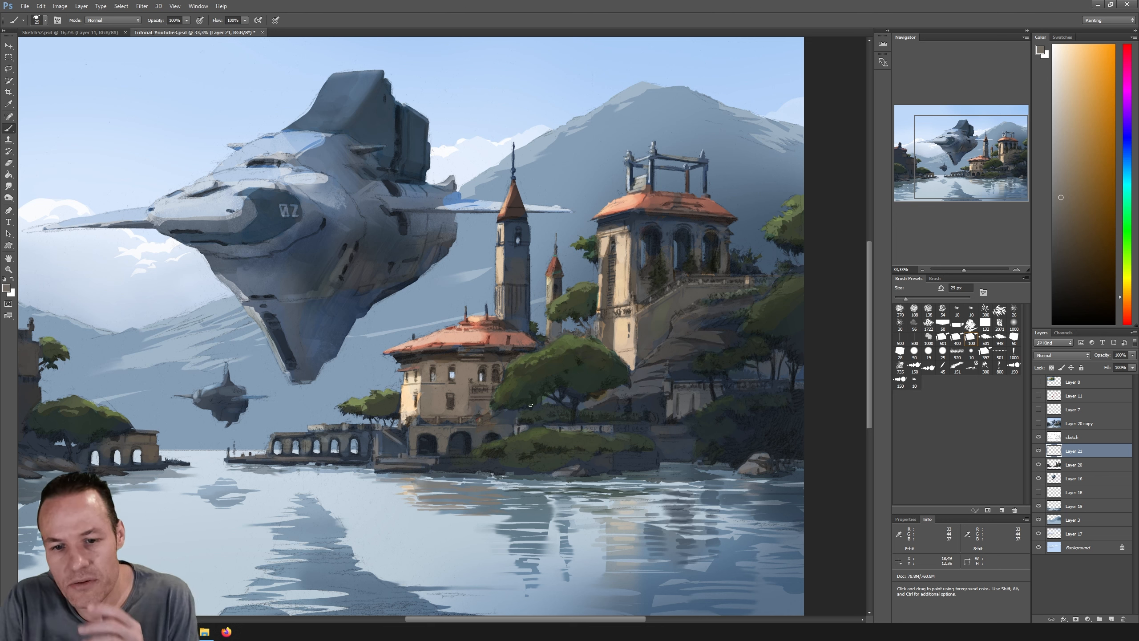
pyautogui.keyDown('alt'); pyautogui.click(443, 430); pyautogui.keyUp('alt')
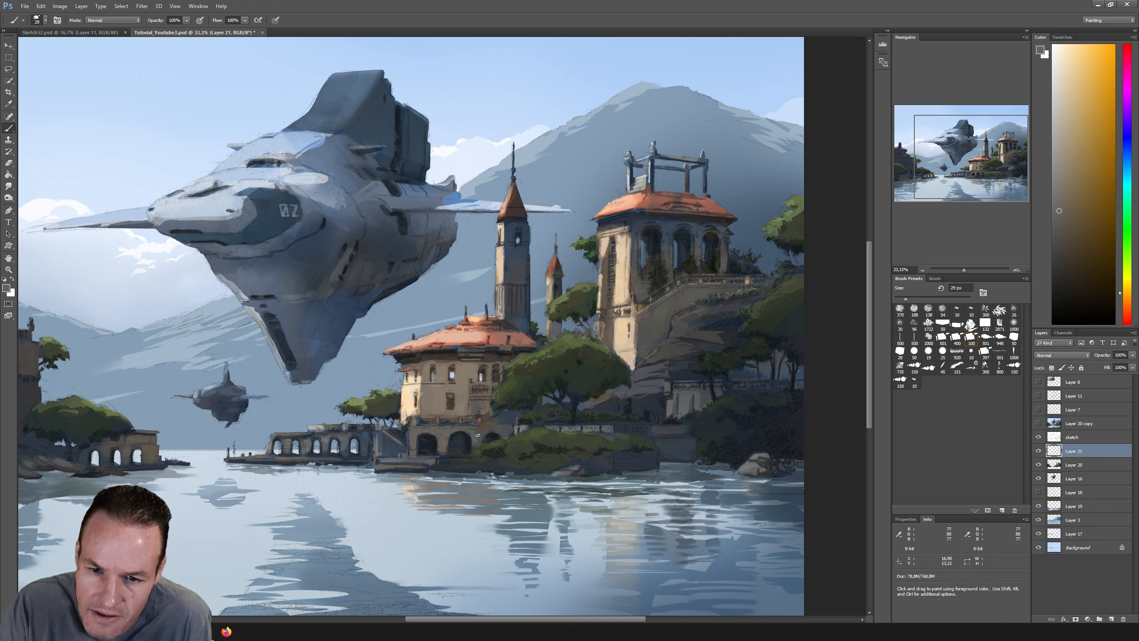
# Step: Sample warm grey tones from the wall around the arches at the base of the lakeside house
pyautogui.keyDown('alt'); pyautogui.click(477, 433); pyautogui.keyUp('alt')
pyautogui.keyDown('alt'); pyautogui.click(478, 431); pyautogui.keyUp('alt')
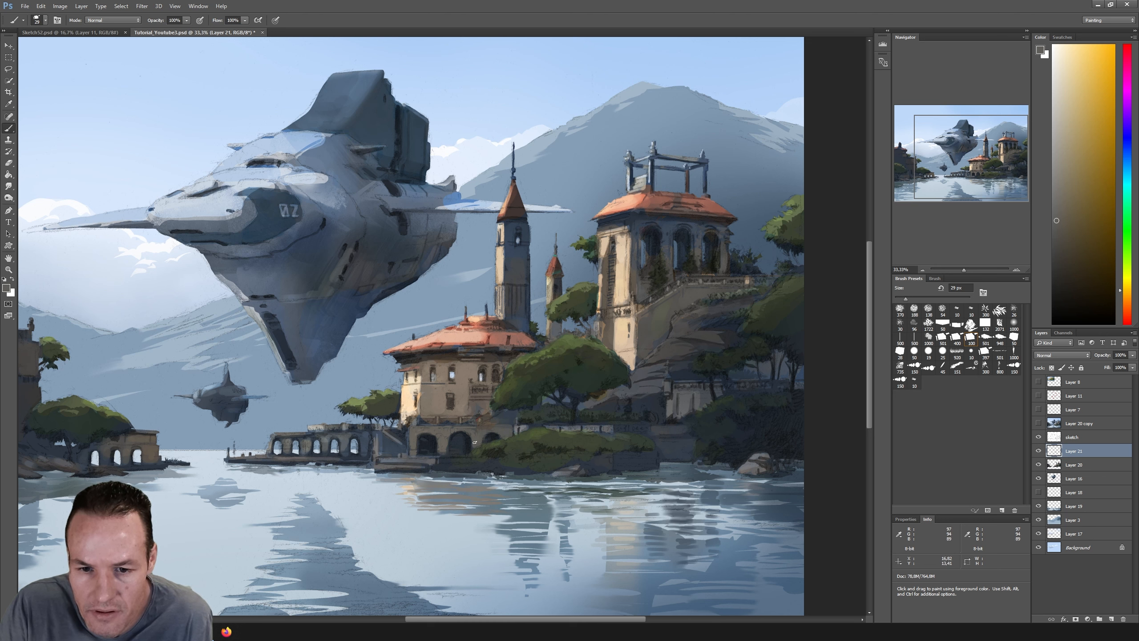
pyautogui.keyDown('alt'); pyautogui.click(440, 450); pyautogui.keyUp('alt')
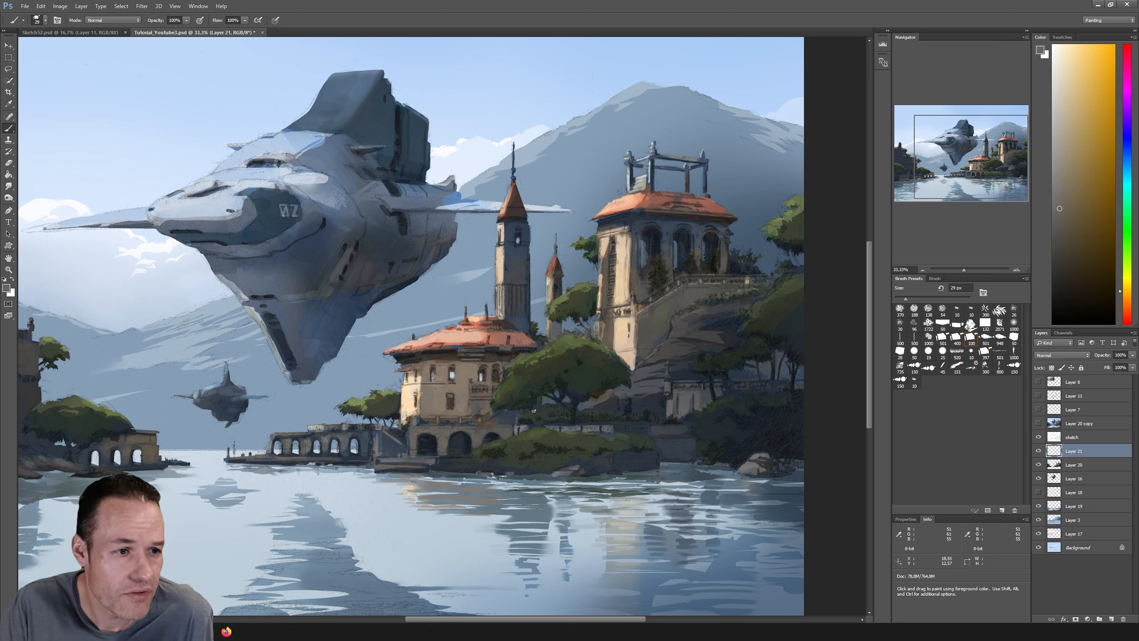
pyautogui.keyDown('alt'); pyautogui.click(445, 442); pyautogui.keyUp('alt')
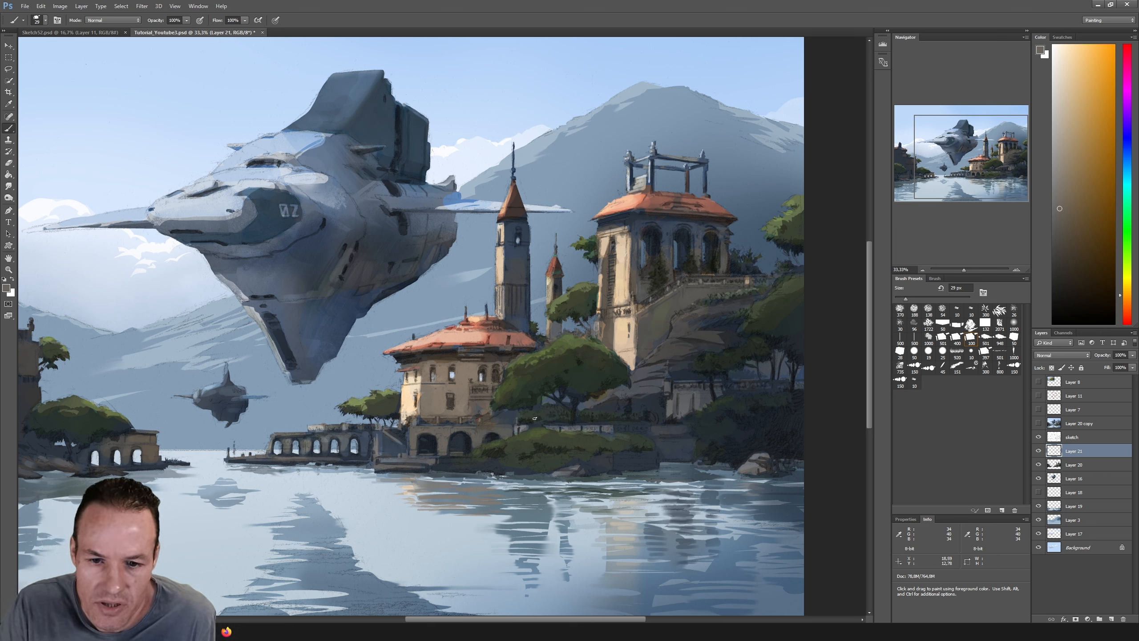
pyautogui.keyDown('alt'); pyautogui.click(422, 433); pyautogui.keyUp('alt')
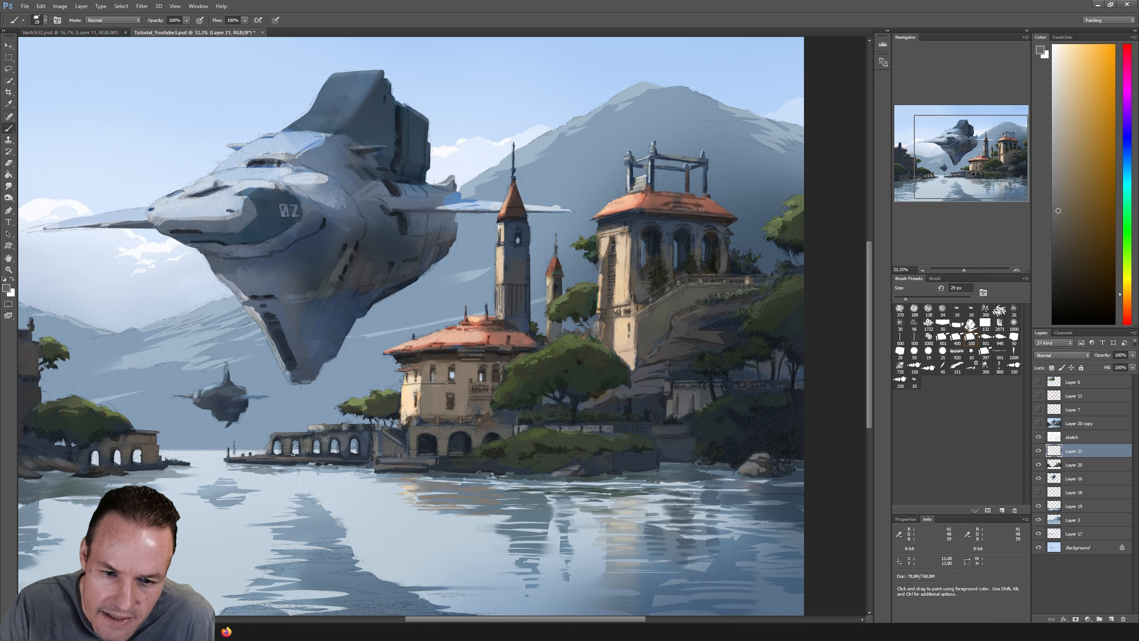
# Step: Sample a slate blue-grey from the arched pier beside the lakeside house and return to the Brush tool
pyautogui.press('i')
pyautogui.click(349, 450)
pyautogui.press('b')
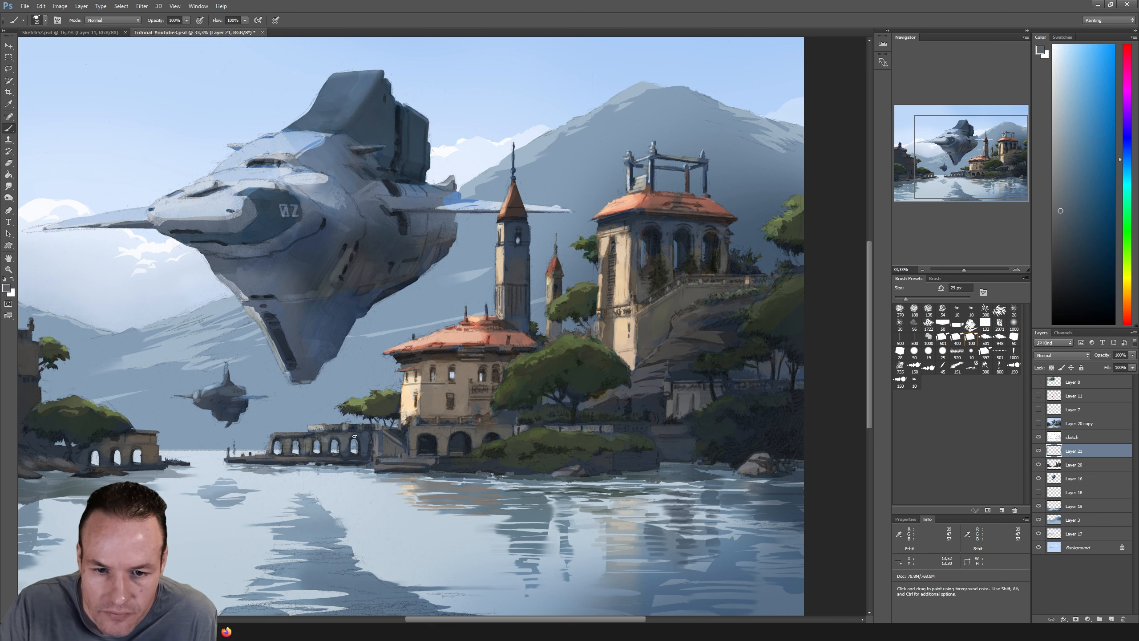
# Step: Compare the painting with and without the sketch layer, leaving the layer visible
pyautogui.click(1039, 437)
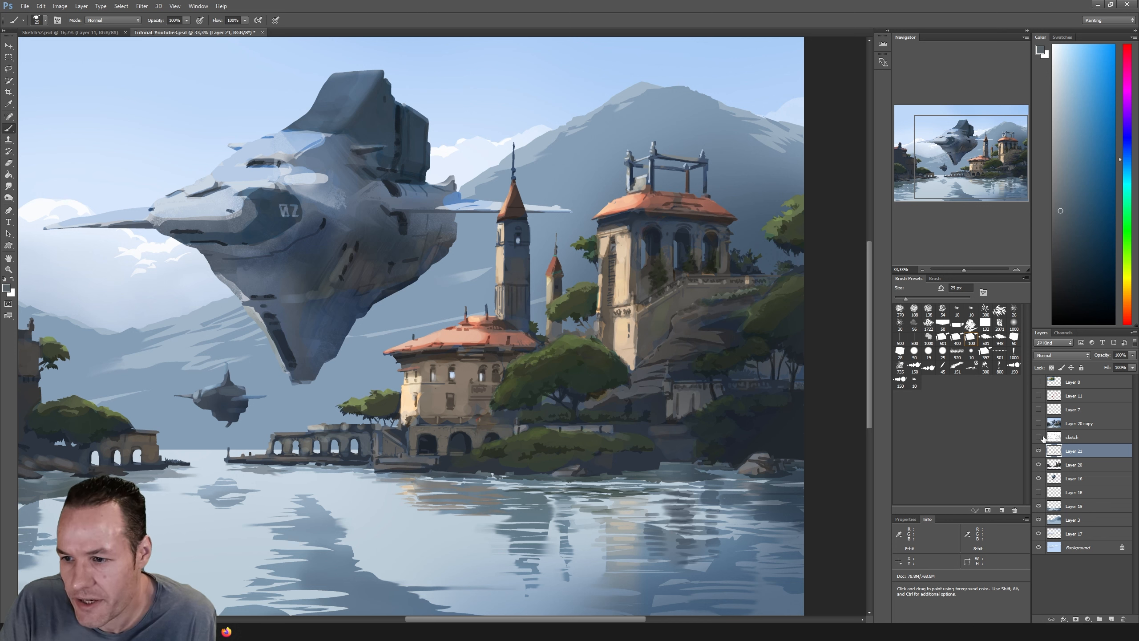
pyautogui.click(1039, 436)
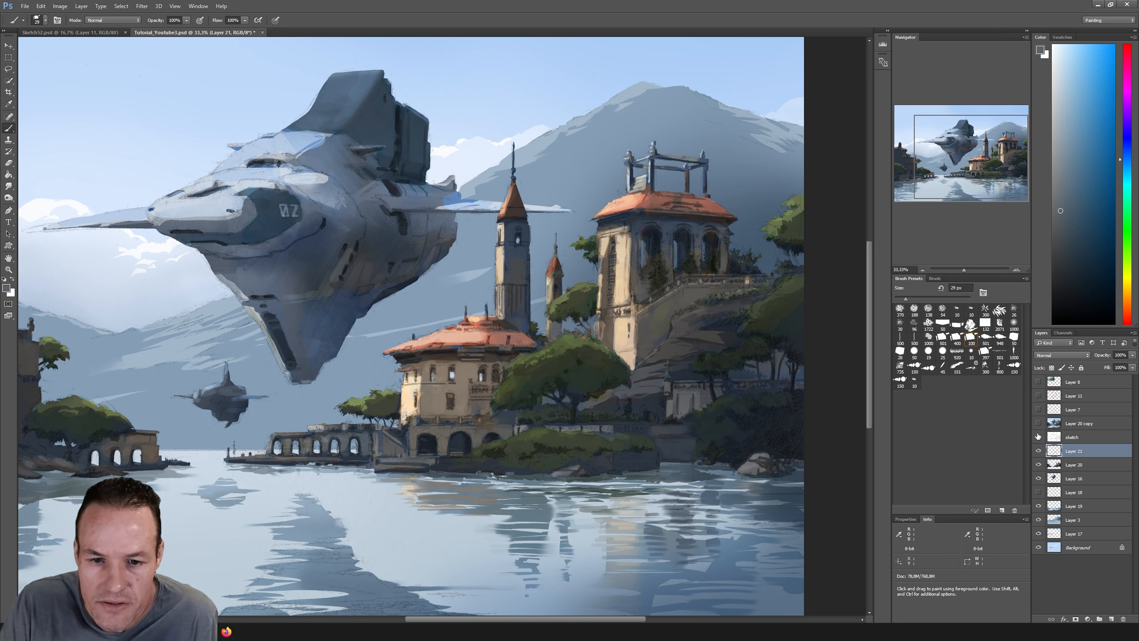
pyautogui.click(1038, 436)
pyautogui.click(1039, 437)
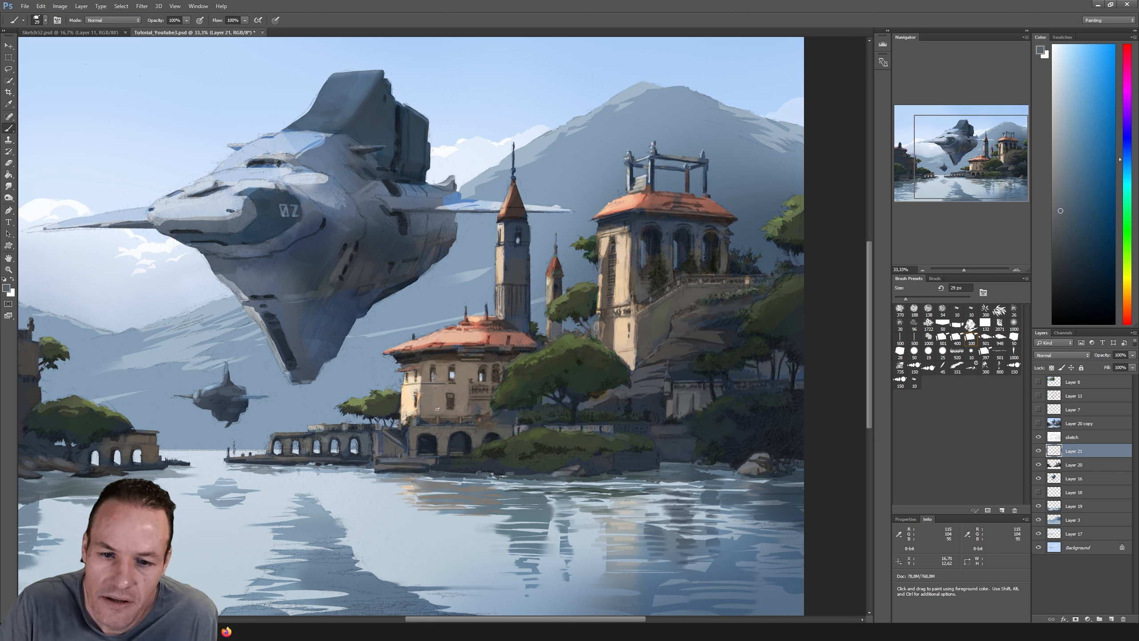
# Step: Sample a blue-grey and a dark navy from the arched pier, and a light cream from the sunlit edge of the lakeside house
pyautogui.keyDown('alt'); pyautogui.click(346, 439); pyautogui.keyUp('alt')
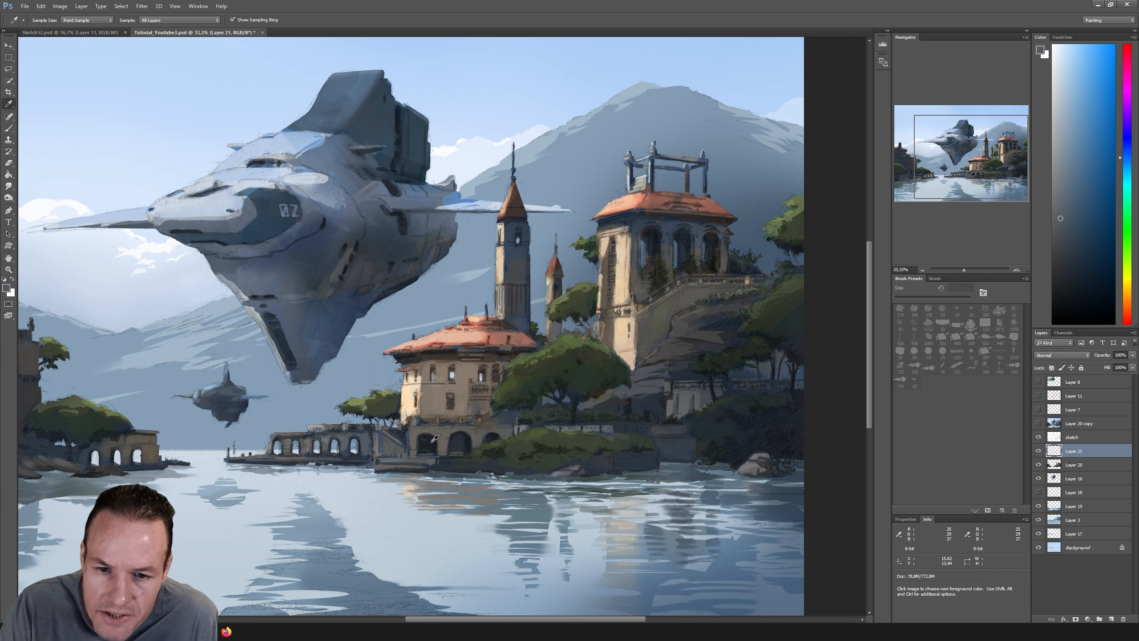
pyautogui.keyDown('alt'); pyautogui.click(374, 427); pyautogui.keyUp('alt')
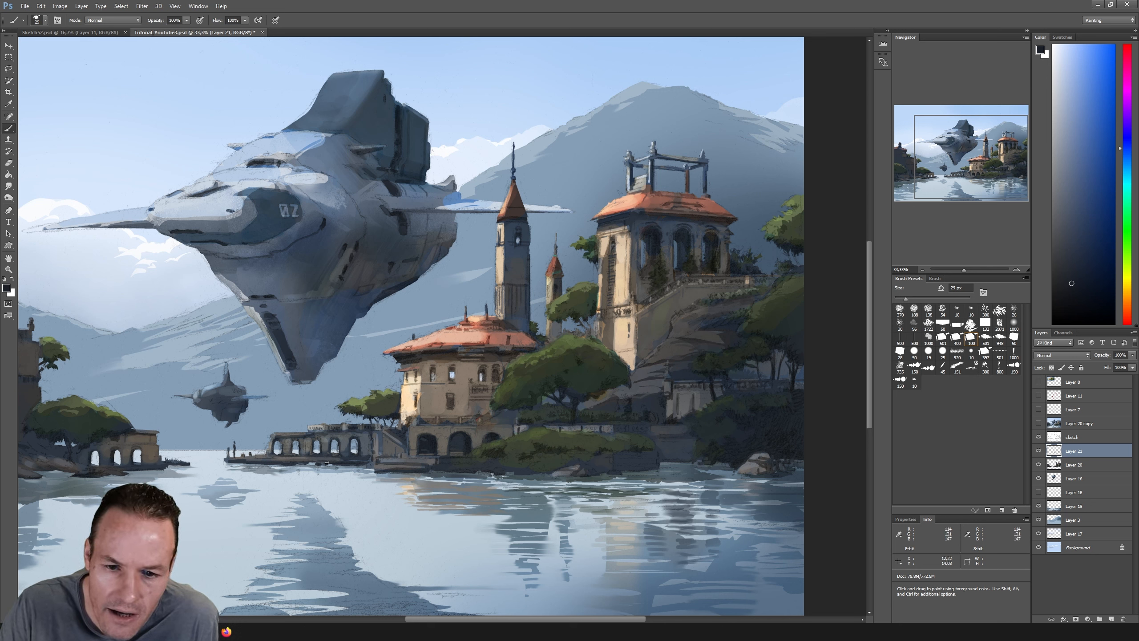
pyautogui.press('i')
pyautogui.click(408, 404)
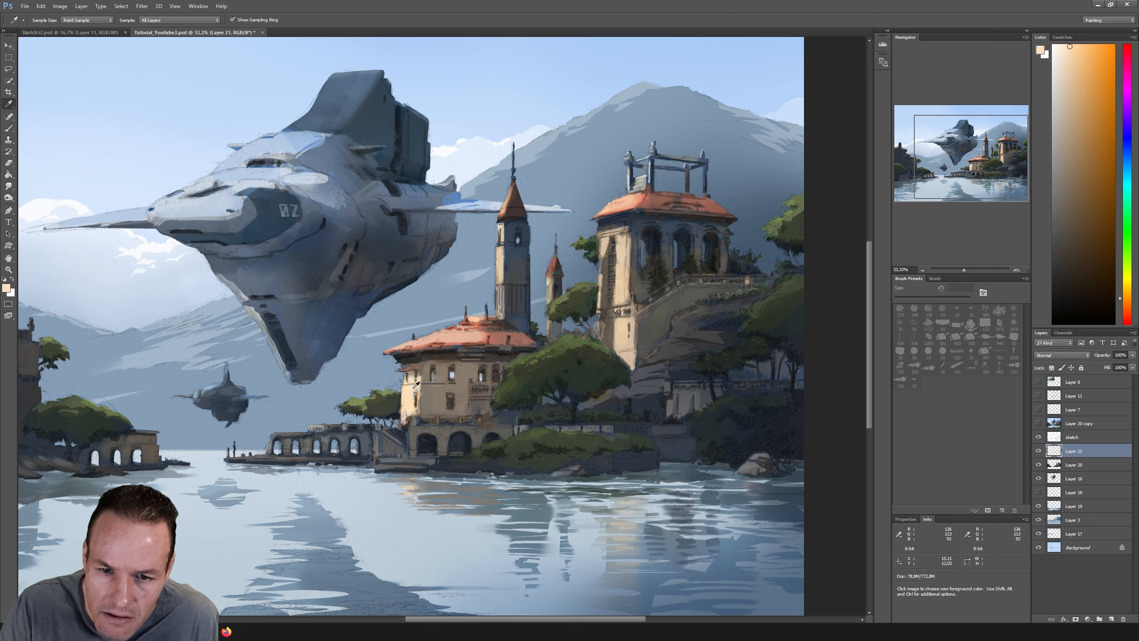
# Step: Sample a light cream from the lakeside house's sunlit edge and paint it along the arched pier's base with the 29 px brush
pyautogui.click(410, 388)
pyautogui.press('b')
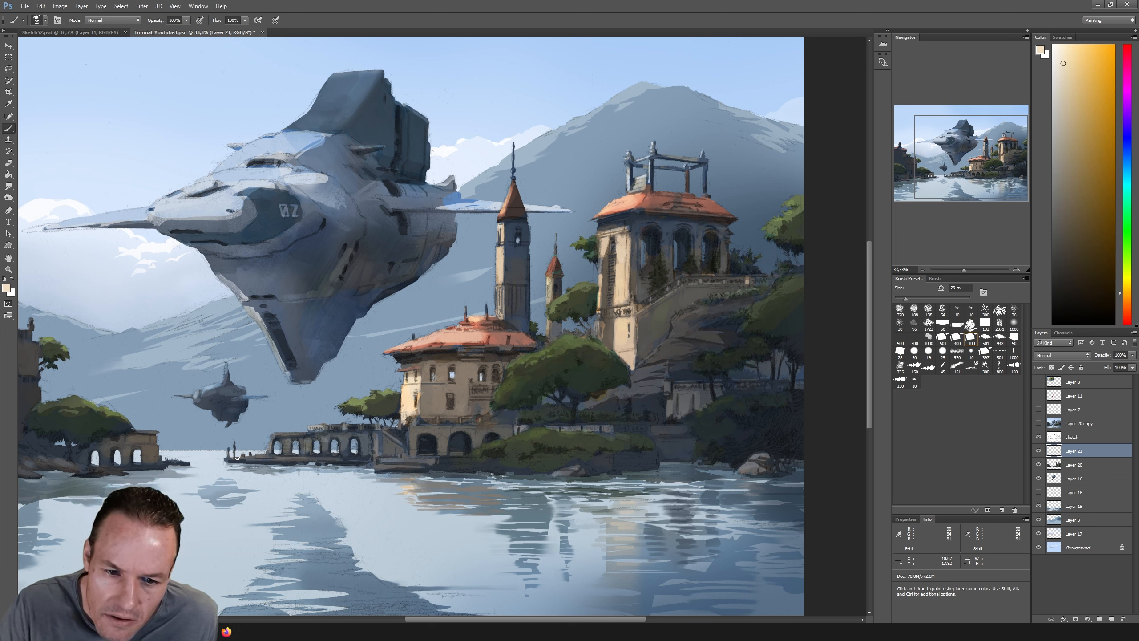
pyautogui.moveTo(237, 459); pyautogui.dragTo(274, 458)
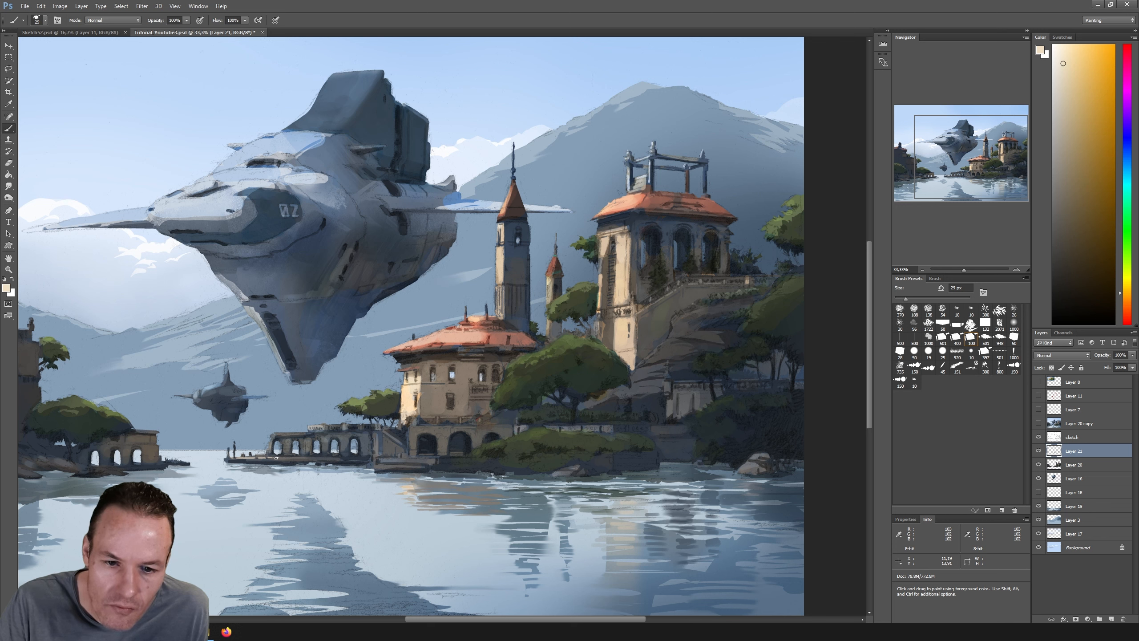
pyautogui.moveTo(277, 458); pyautogui.dragTo(294, 459)
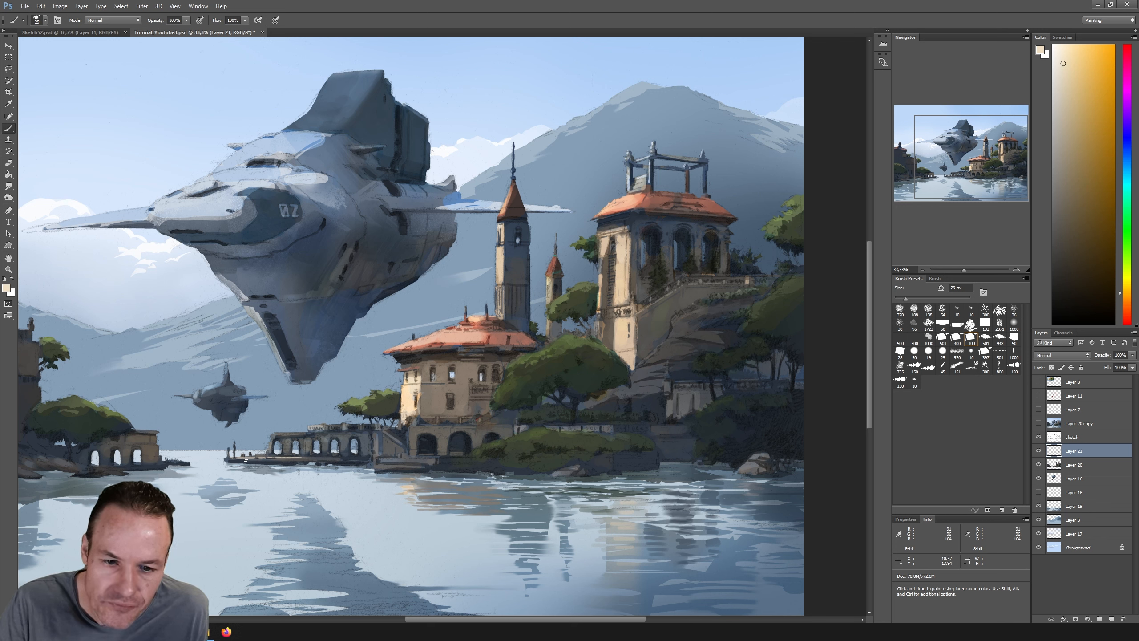
# Step: Reduce the brush to 19 px, sample a warm grey from the pier's base and paint a thin stroke along its waterline
pyautogui.press('[')
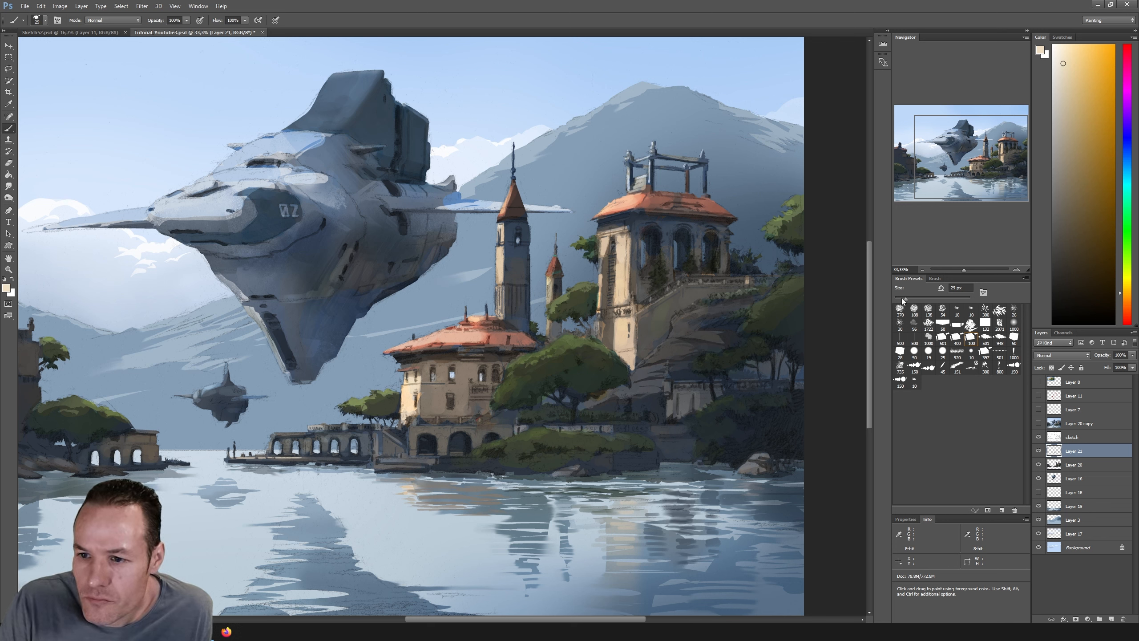
pyautogui.keyDown('alt'); pyautogui.click(287, 458); pyautogui.keyUp('alt')
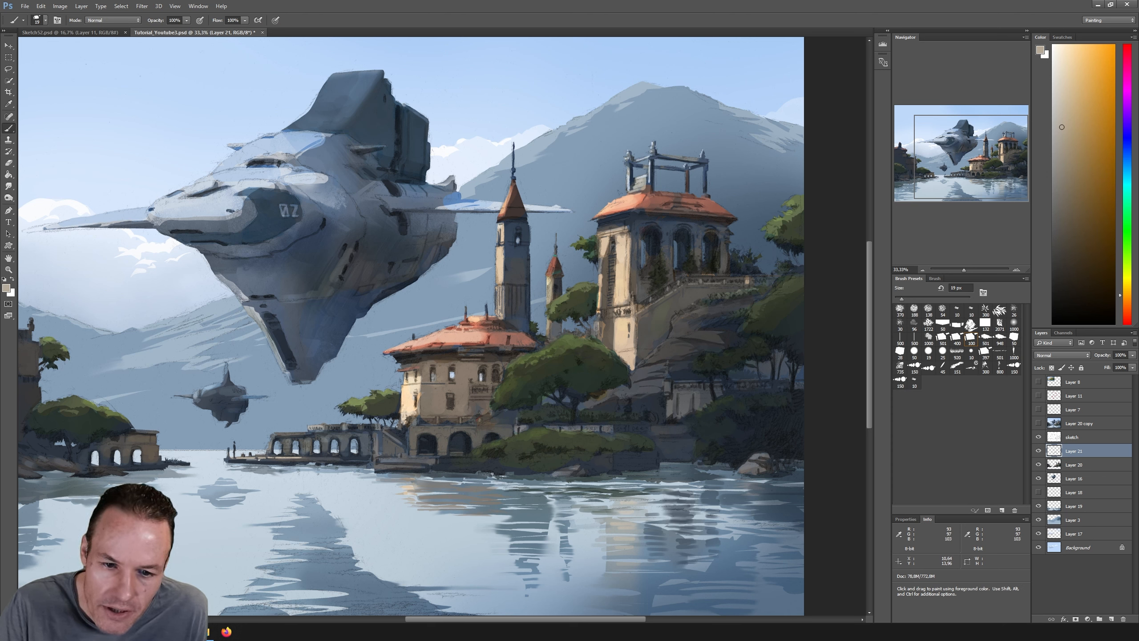
pyautogui.moveTo(274, 460); pyautogui.dragTo(310, 459)
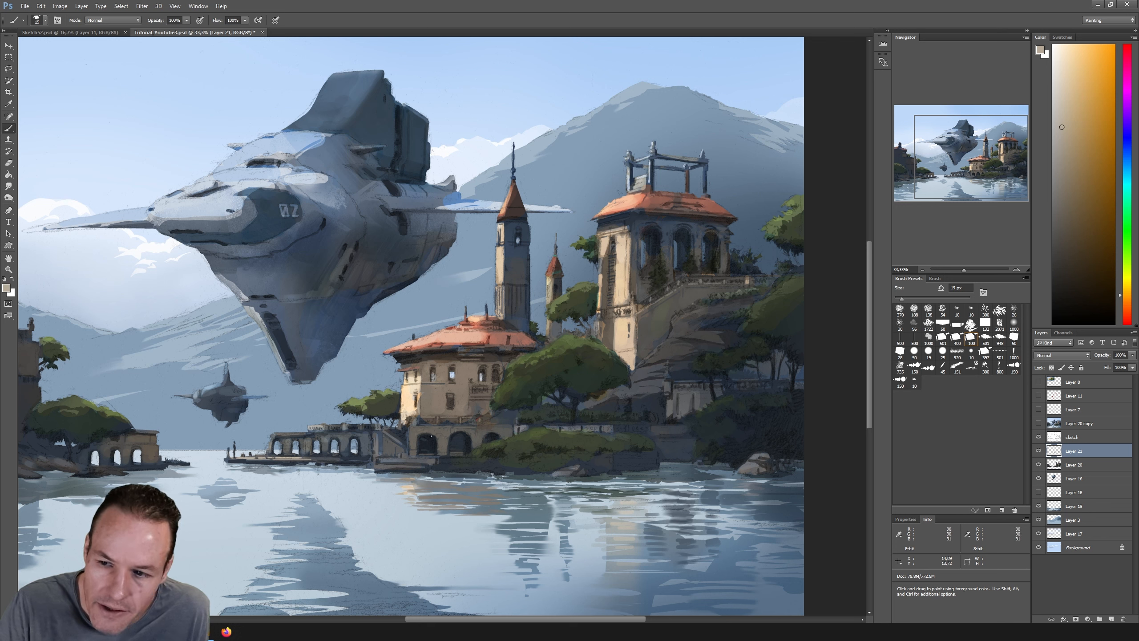
# Step: Check the painting against the red guide lines on Layer 7, hide them again and add a straight stroke to the pier's base
pyautogui.click(1039, 409)
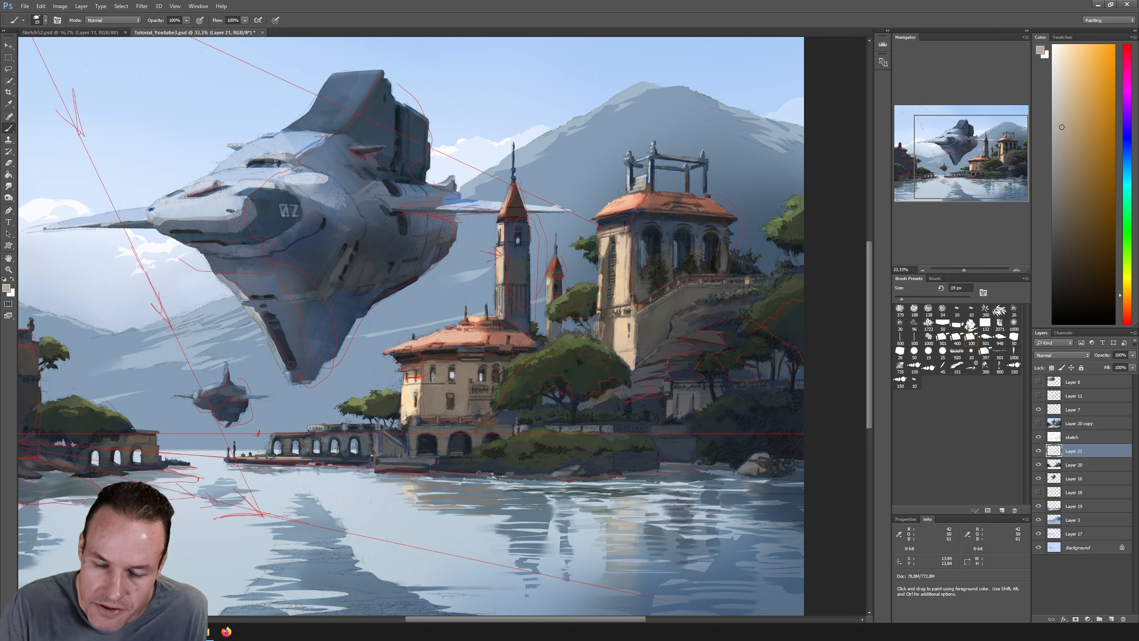
pyautogui.click(1038, 409)
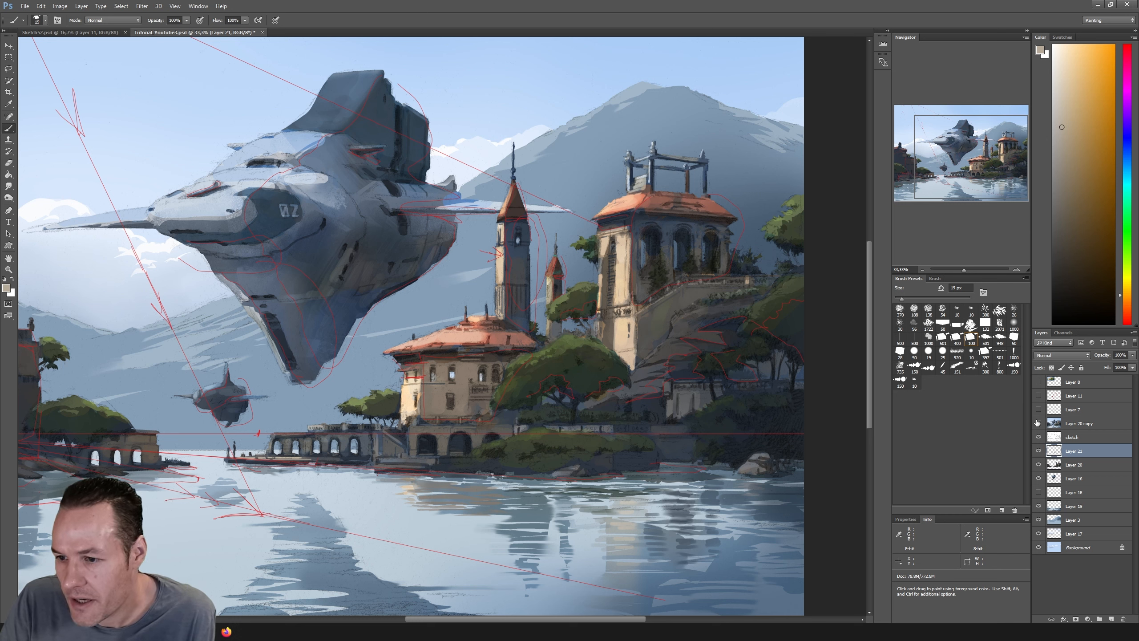
pyautogui.click(1039, 424)
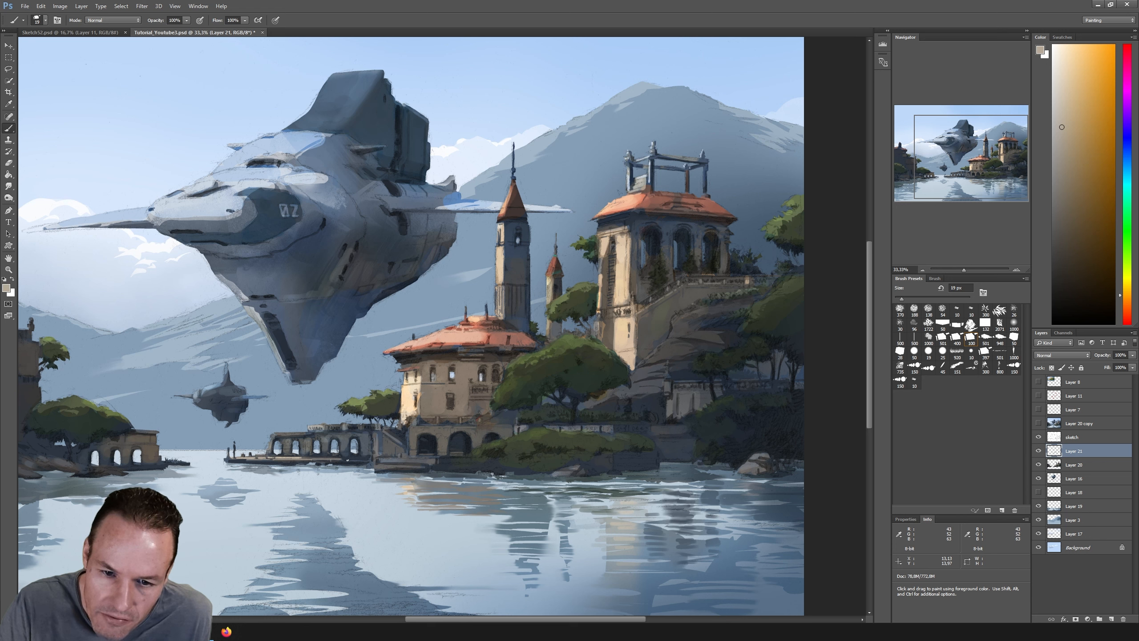
pyautogui.keyDown('shift'); pyautogui.click(303, 458); pyautogui.keyUp('shift')
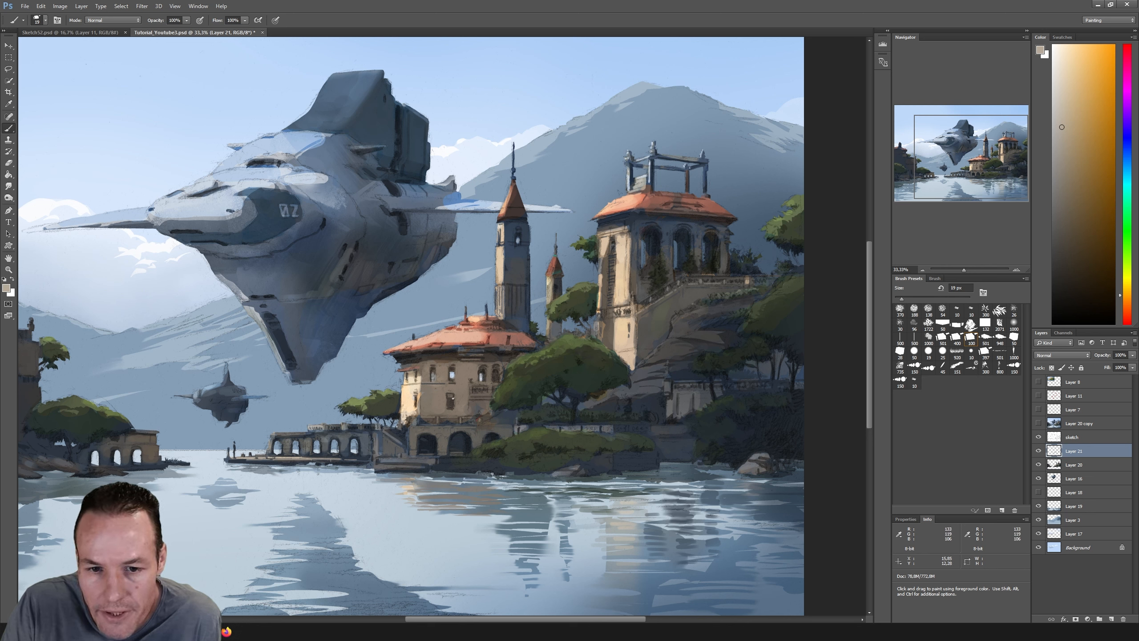
# Step: Sample a dark olive green from the small trees beside the lakeside house and a dark navy near its corner, adjusting the brush to 14 px
pyautogui.keyDown('alt'); pyautogui.click(364, 409); pyautogui.keyUp('alt')
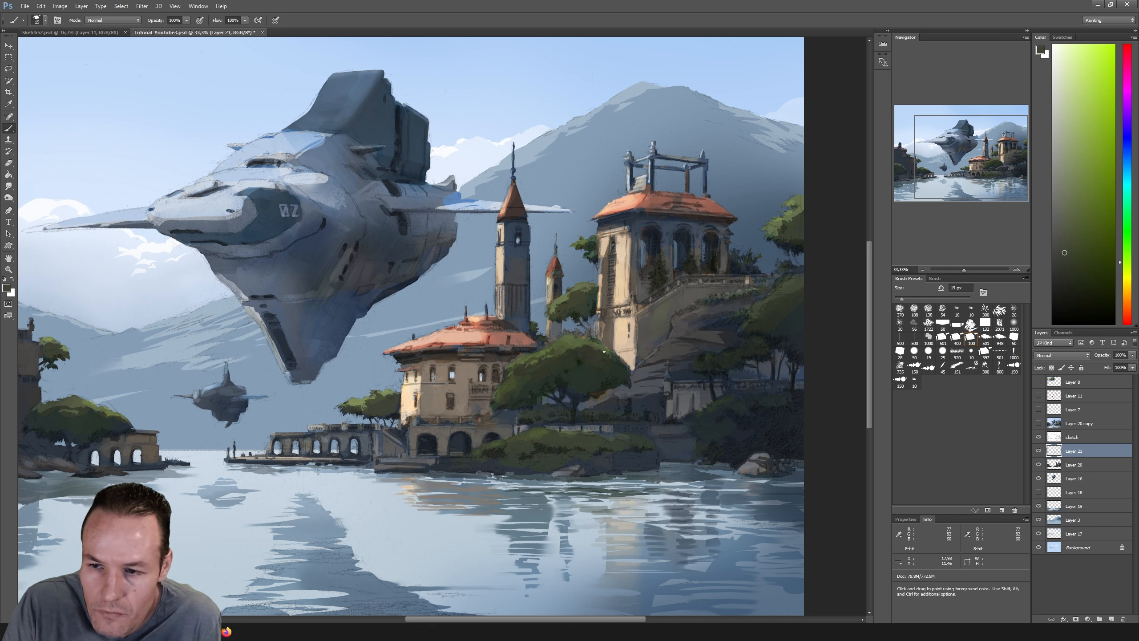
pyautogui.click(909, 298)
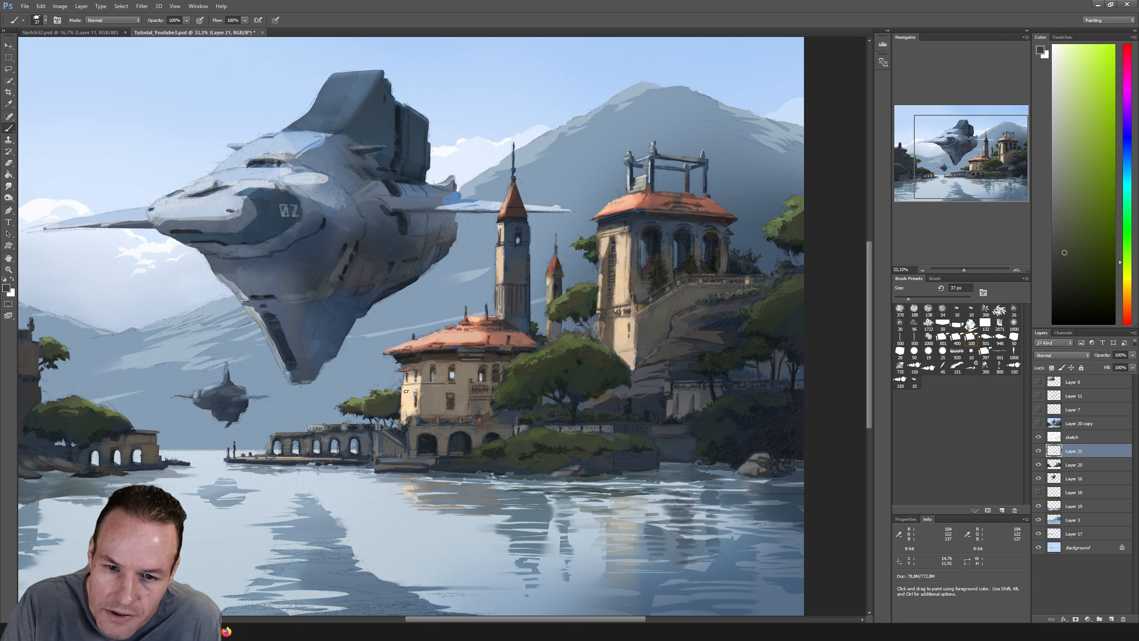
pyautogui.keyDown('alt'); pyautogui.click(393, 416); pyautogui.keyUp('alt')
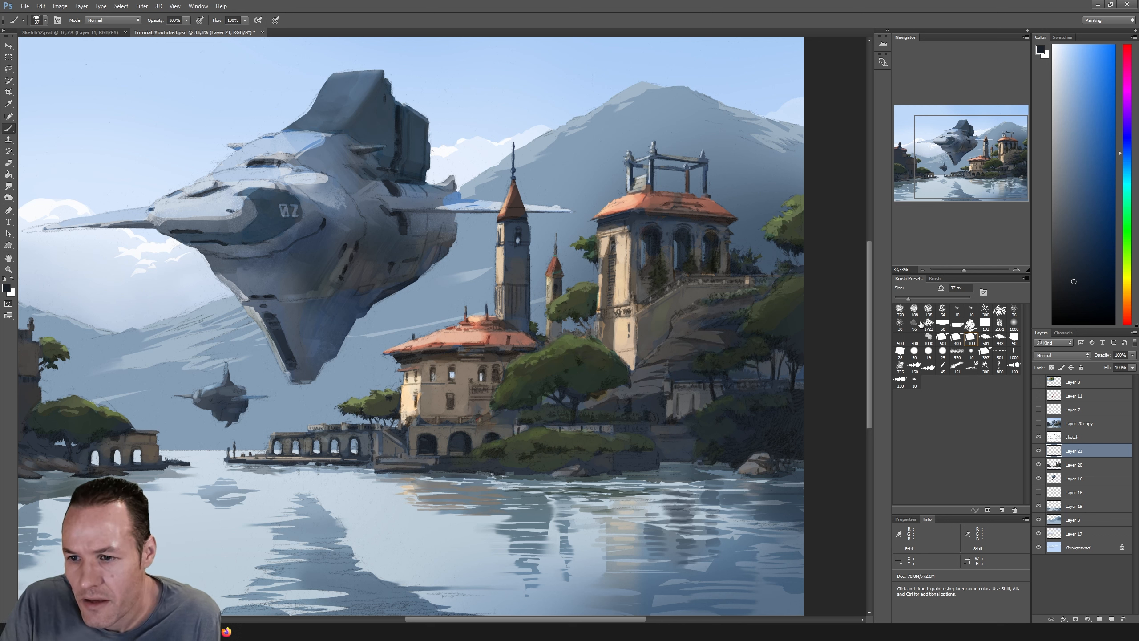
pyautogui.click(900, 299)
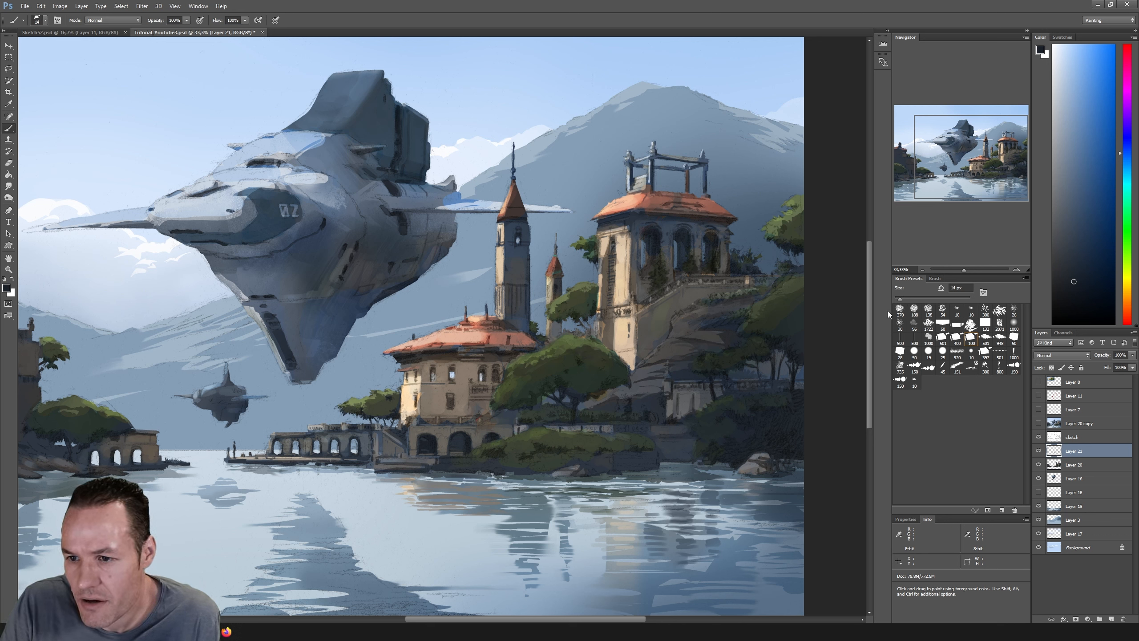
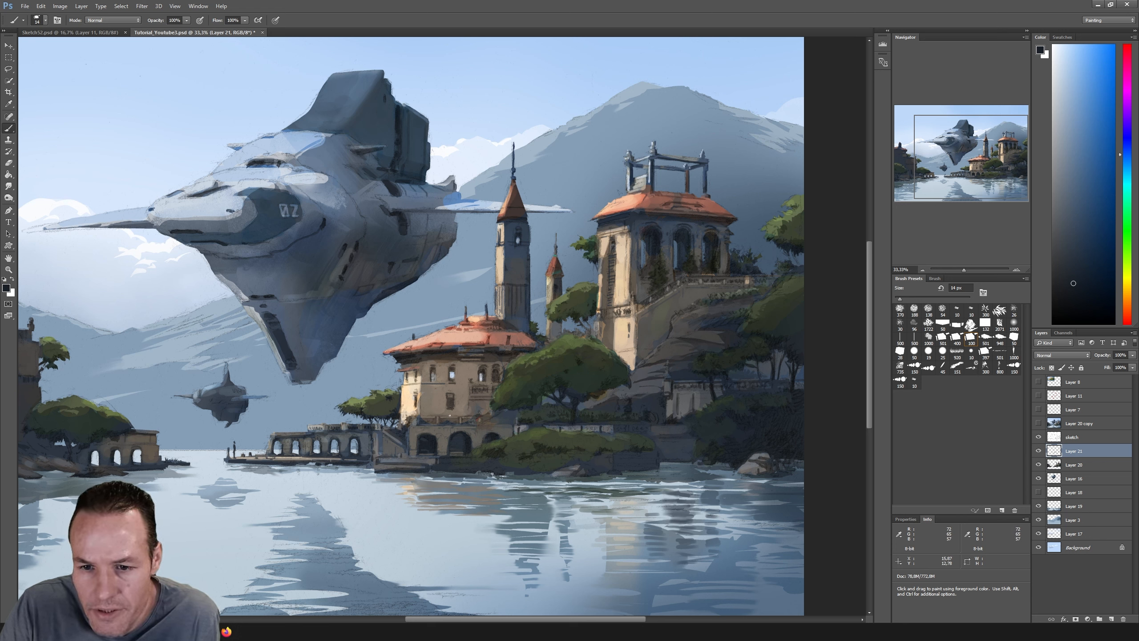
# Step: Sample dark navy tones from the lakeside house's shaded corner and the large tree, and set the brush to 28 px
pyautogui.press('i')
pyautogui.click(397, 413)
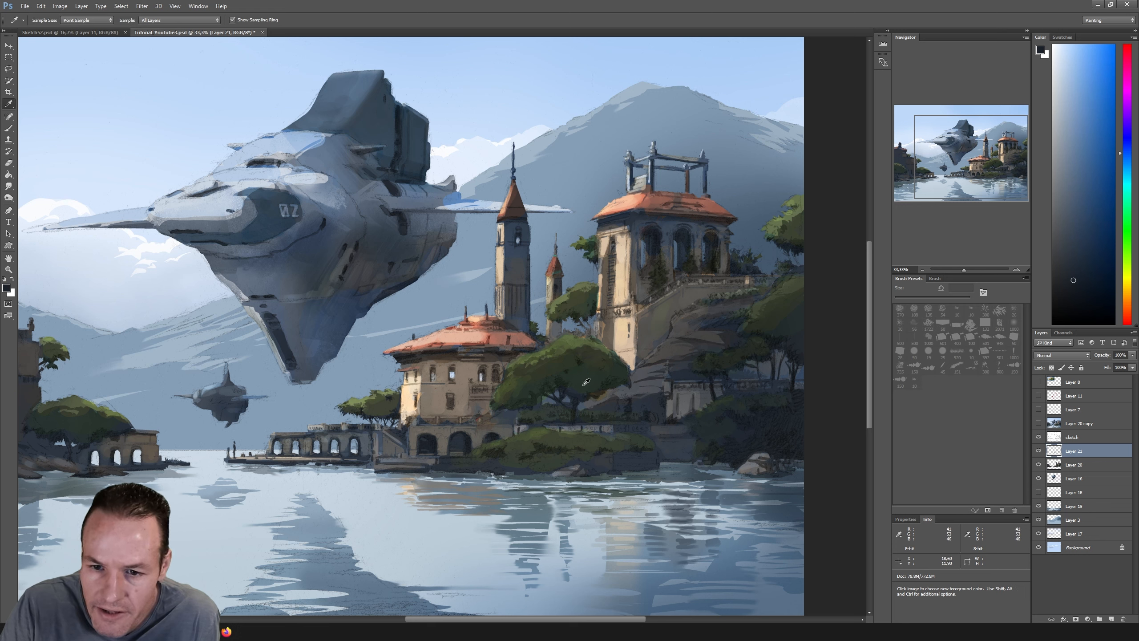
pyautogui.click(564, 388)
pyautogui.press('b')
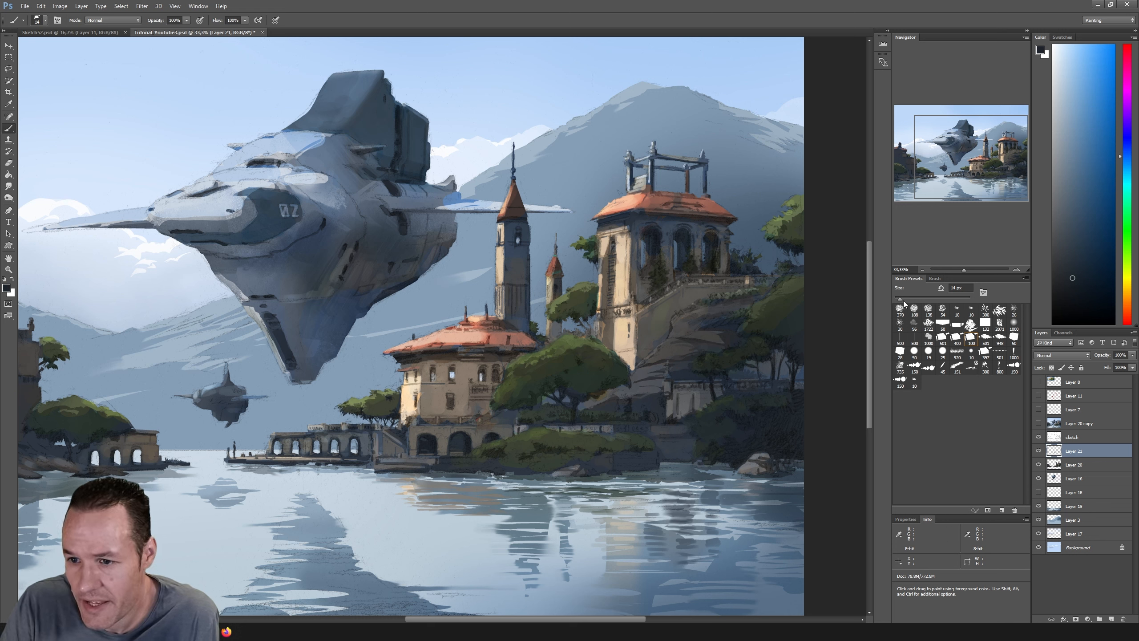
pyautogui.moveTo(900, 299); pyautogui.dragTo(906, 300)
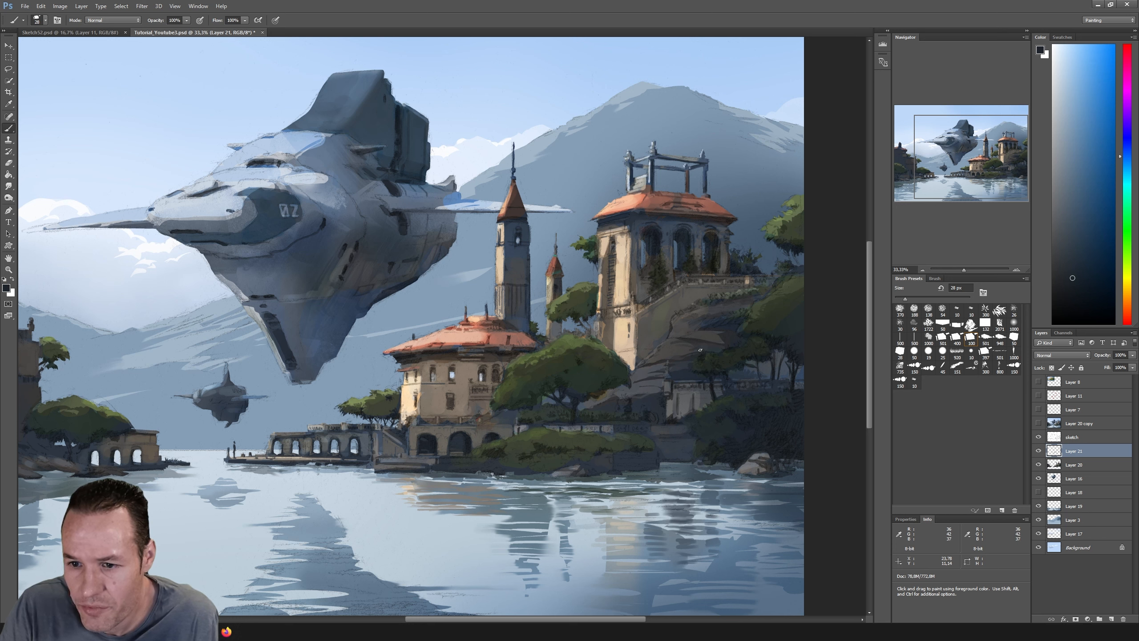
# Step: Sample a dark green from the foliage on the cliff and slate blues from beneath the large tree
pyautogui.keyDown('alt'); pyautogui.click(742, 324); pyautogui.keyUp('alt')
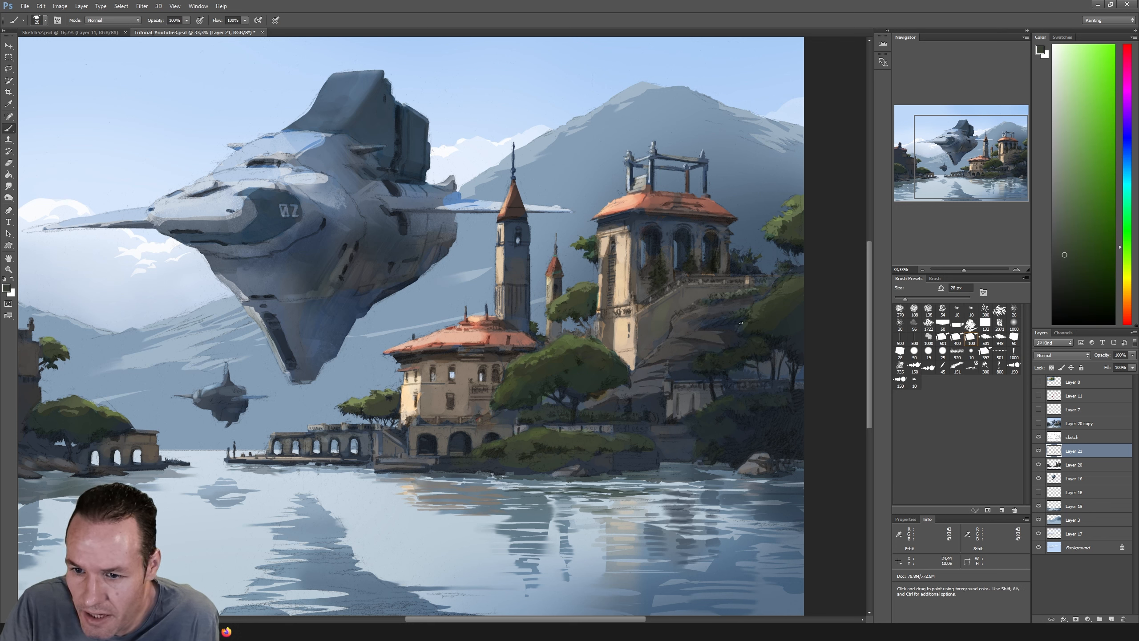
pyautogui.keyDown('alt'); pyautogui.click(570, 398); pyautogui.keyUp('alt')
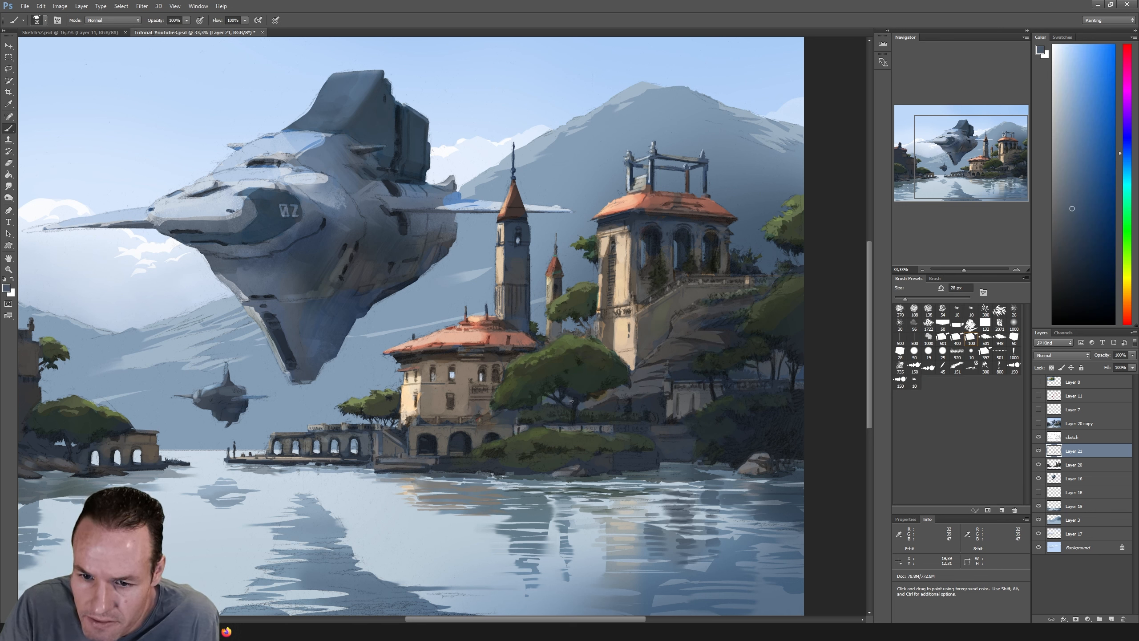
pyautogui.keyDown('alt'); pyautogui.click(581, 409); pyautogui.keyUp('alt')
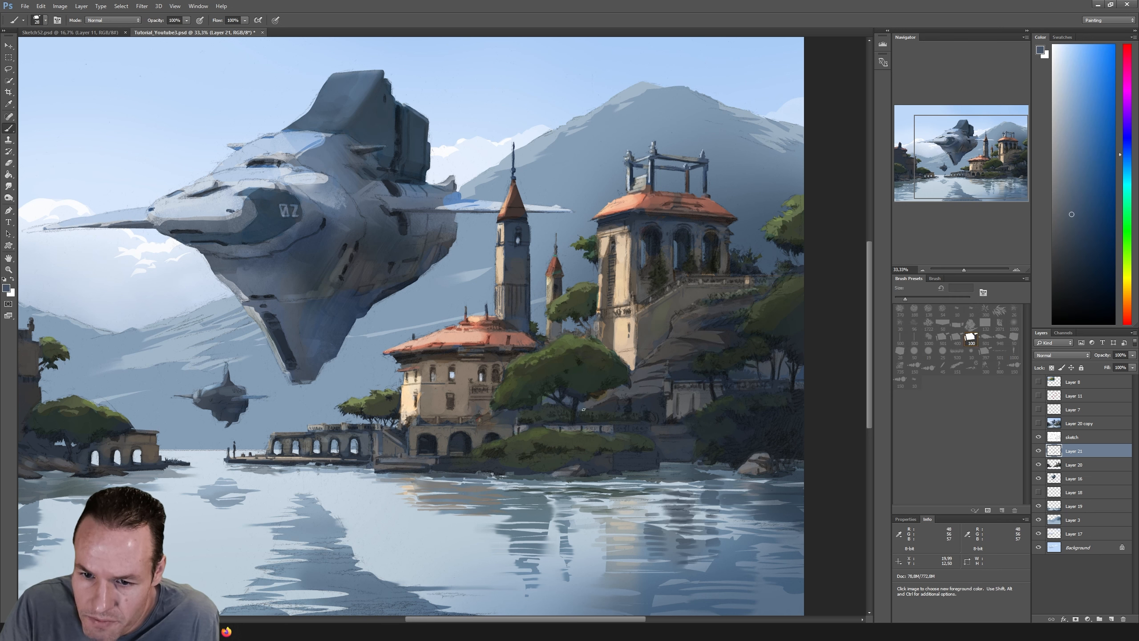
# Step: Sample dark blue-grey tones from the shaded rocks below the cliff-top building
pyautogui.keyDown('alt'); pyautogui.click(630, 391); pyautogui.keyUp('alt')
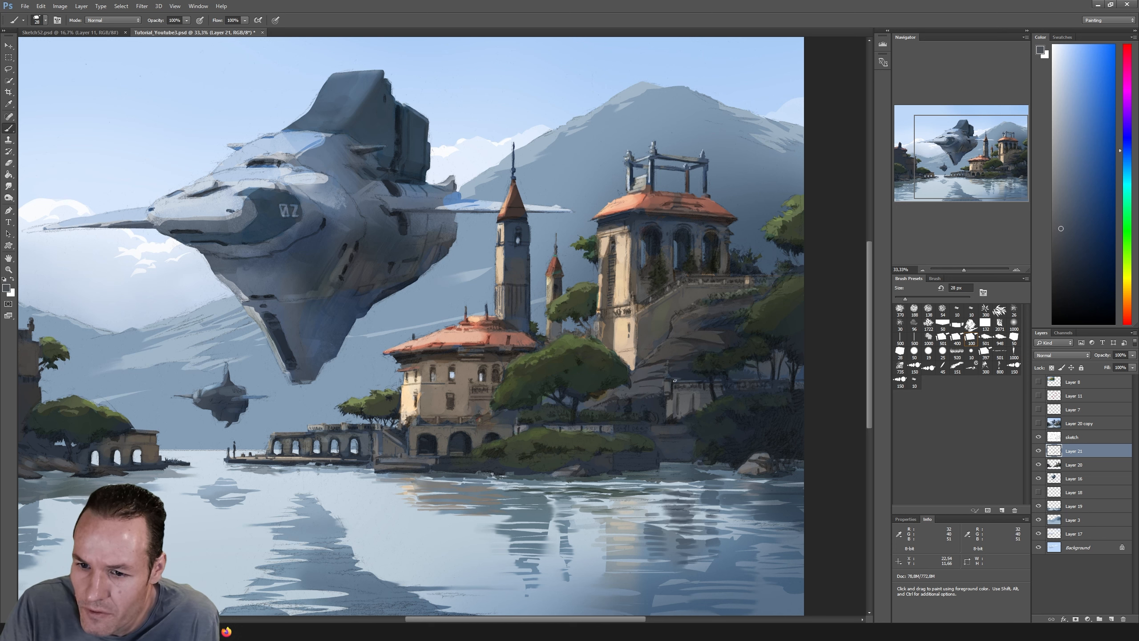
pyautogui.keyDown('alt'); pyautogui.click(655, 371); pyautogui.keyUp('alt')
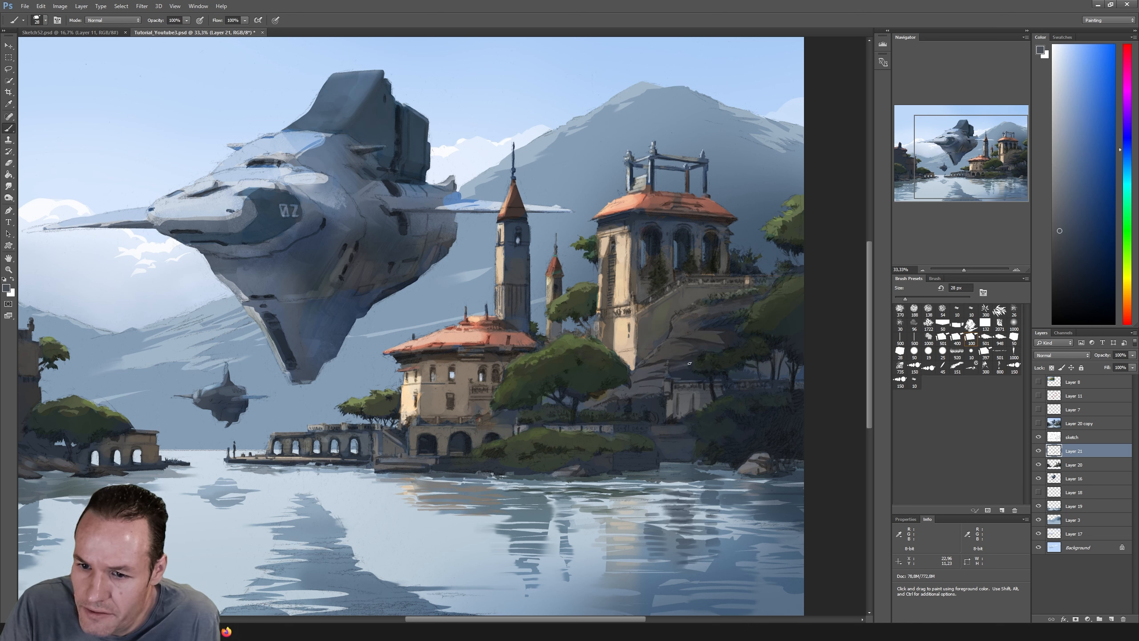
pyautogui.keyDown('alt'); pyautogui.click(641, 374); pyautogui.keyUp('alt')
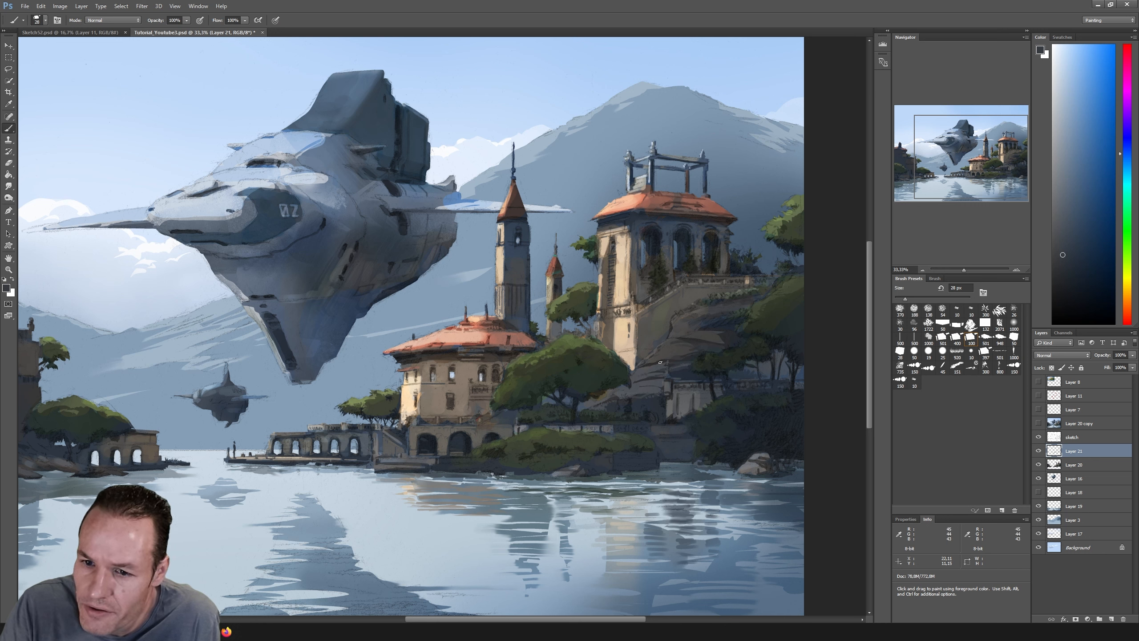
pyautogui.keyDown('alt'); pyautogui.click(656, 360); pyautogui.keyUp('alt')
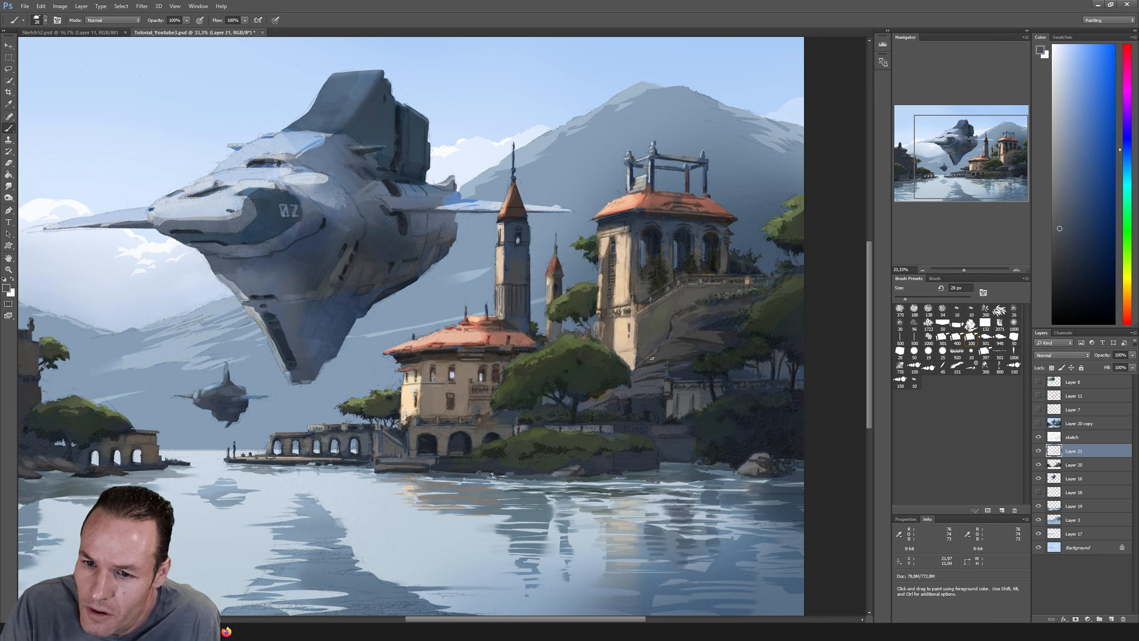
pyautogui.press('alt')
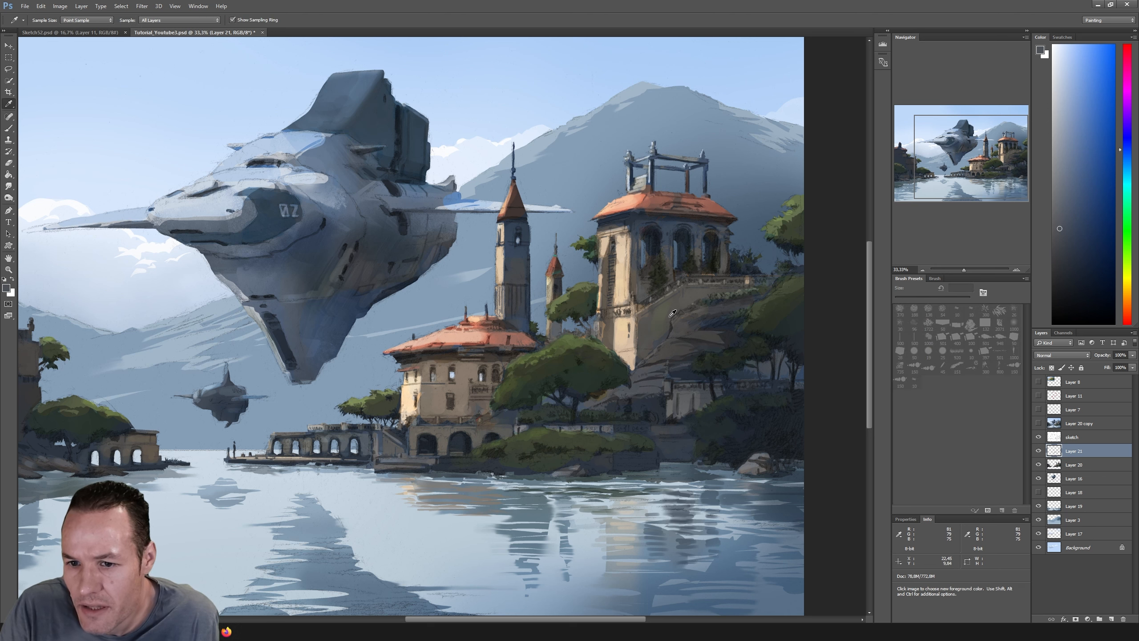
# Step: Sample a warm grey from the upper cliff face, a light beige from the building's wall edge and a dark brownish grey from the rocks
pyautogui.keyDown('alt'); pyautogui.click(672, 316); pyautogui.keyUp('alt')
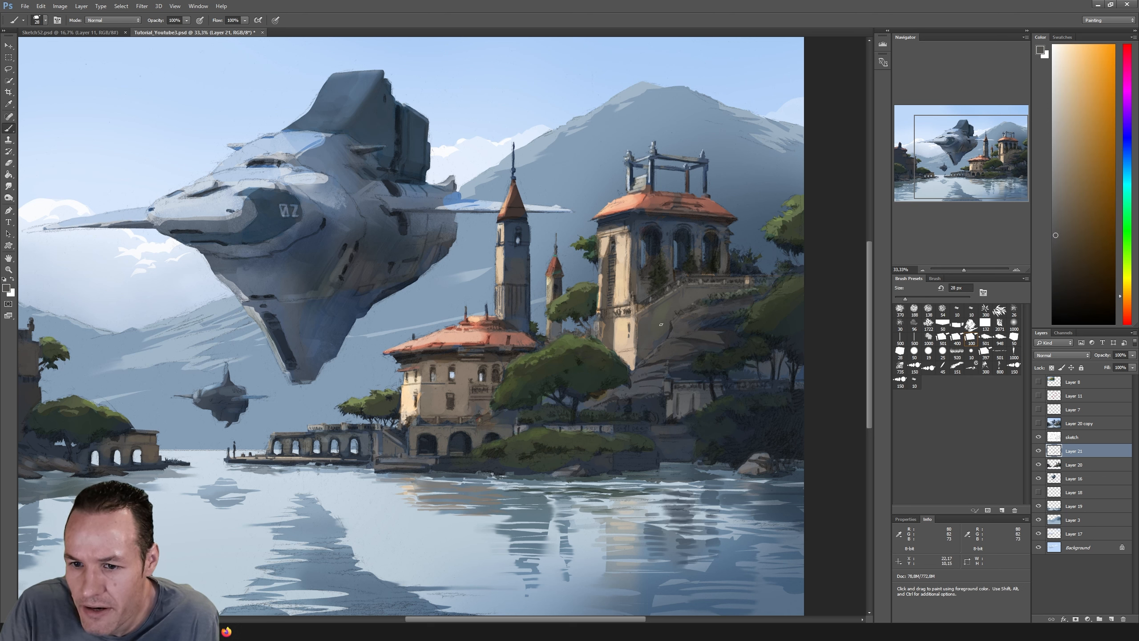
pyautogui.keyDown('alt'); pyautogui.click(634, 322); pyautogui.keyUp('alt')
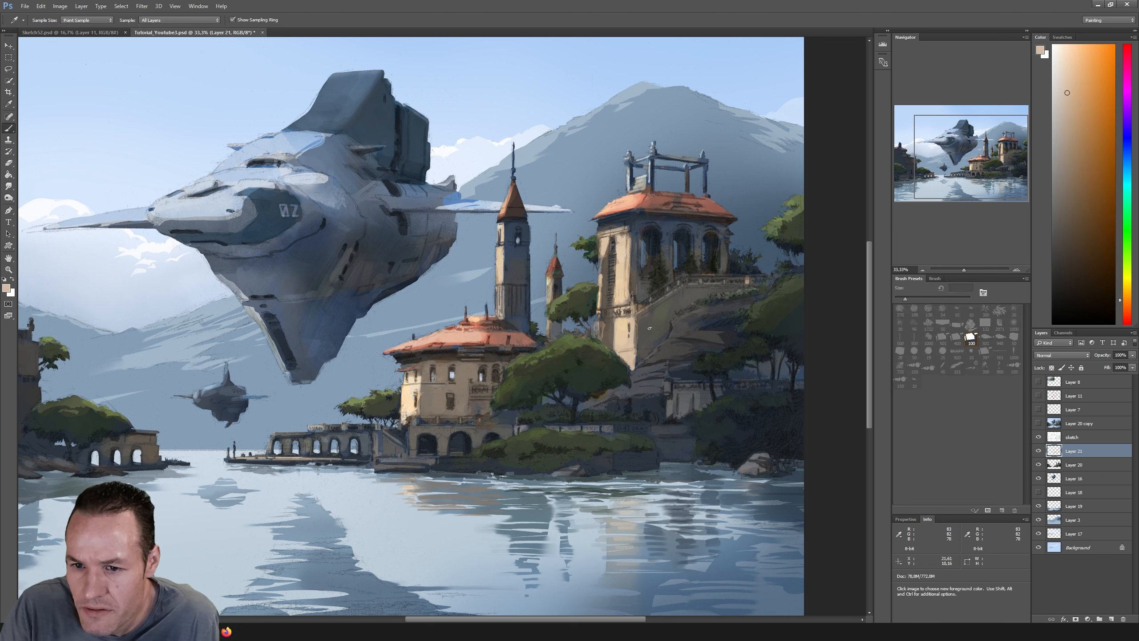
pyautogui.keyDown('alt'); pyautogui.click(682, 327); pyautogui.keyUp('alt')
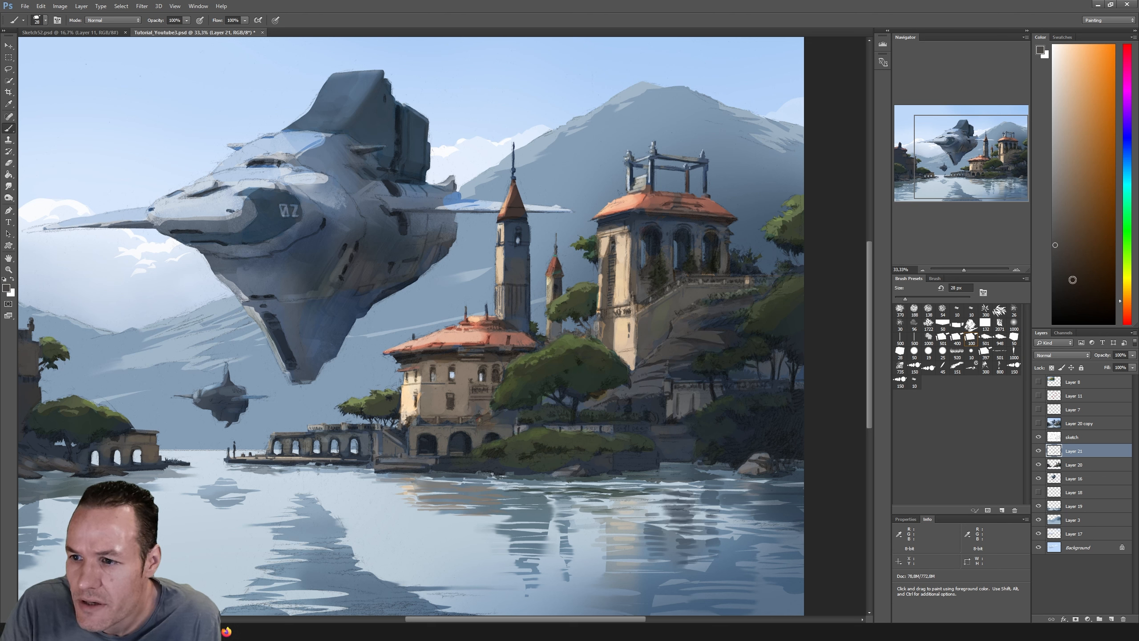
# Step: Shift the foreground colour's hue toward orange and choose a lighter, muted brown for the cliff rocks
pyautogui.click(1126, 304)
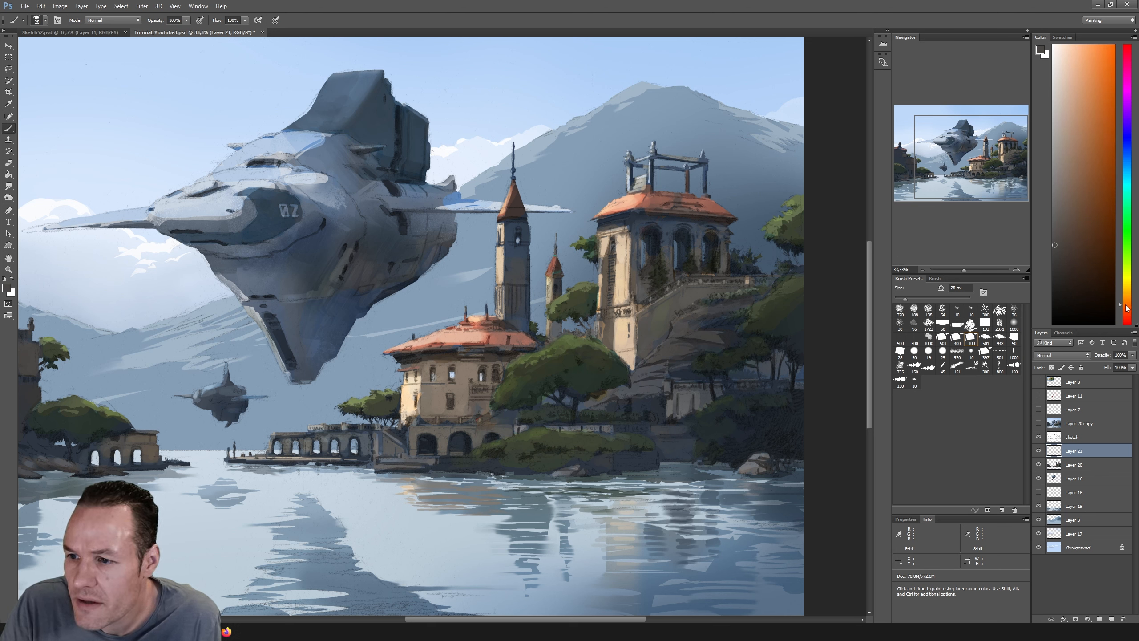
pyautogui.click(1069, 228)
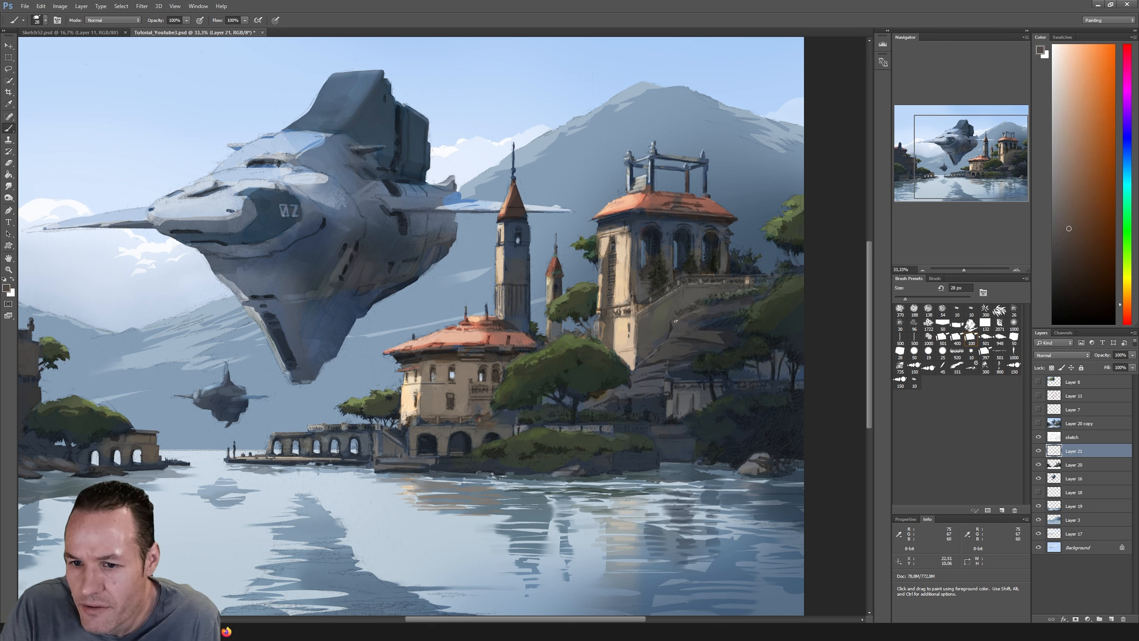
pyautogui.click(1074, 220)
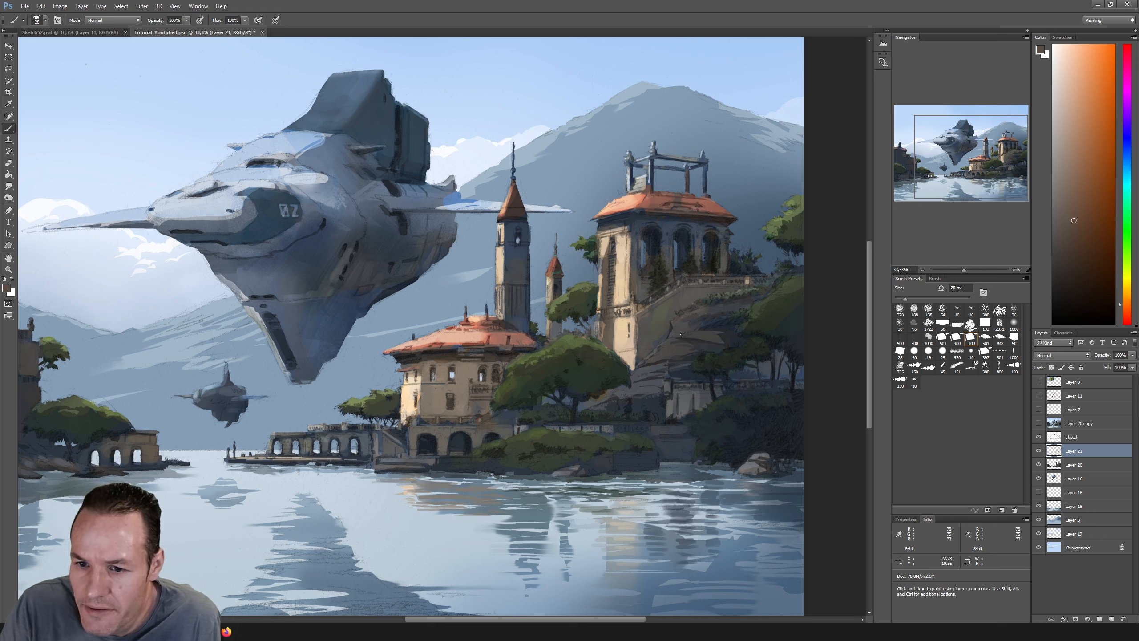
pyautogui.click(1069, 201)
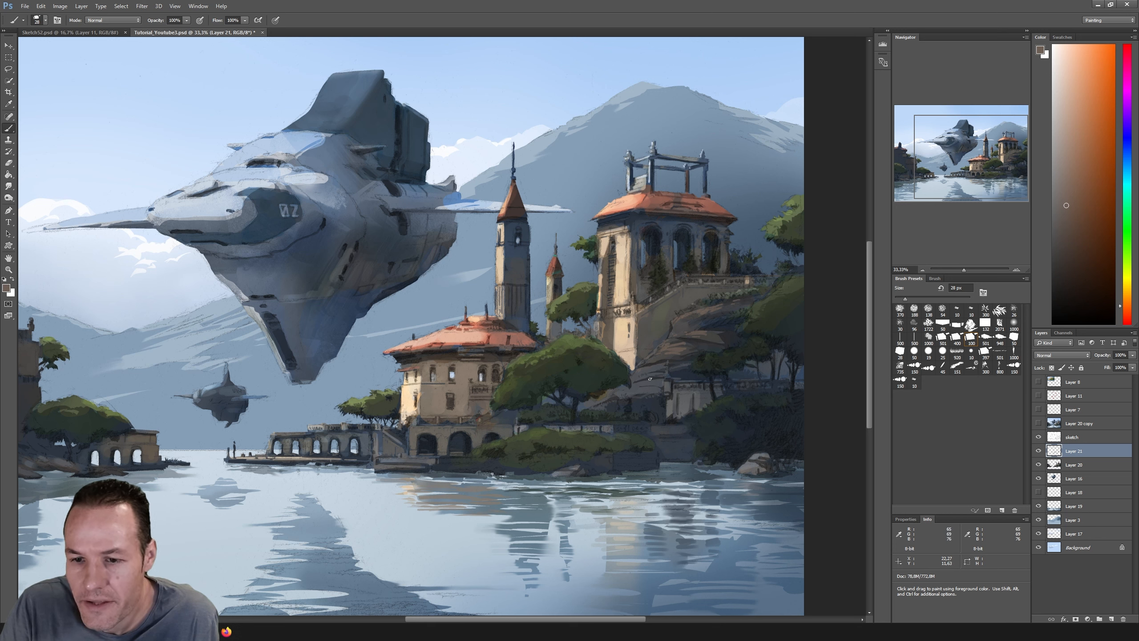
# Step: Sample a dark blue-grey from the stone wall at the cliff's foot and a rock tone from the cliff face above
pyautogui.keyDown('alt'); pyautogui.click(685, 377); pyautogui.keyUp('alt')
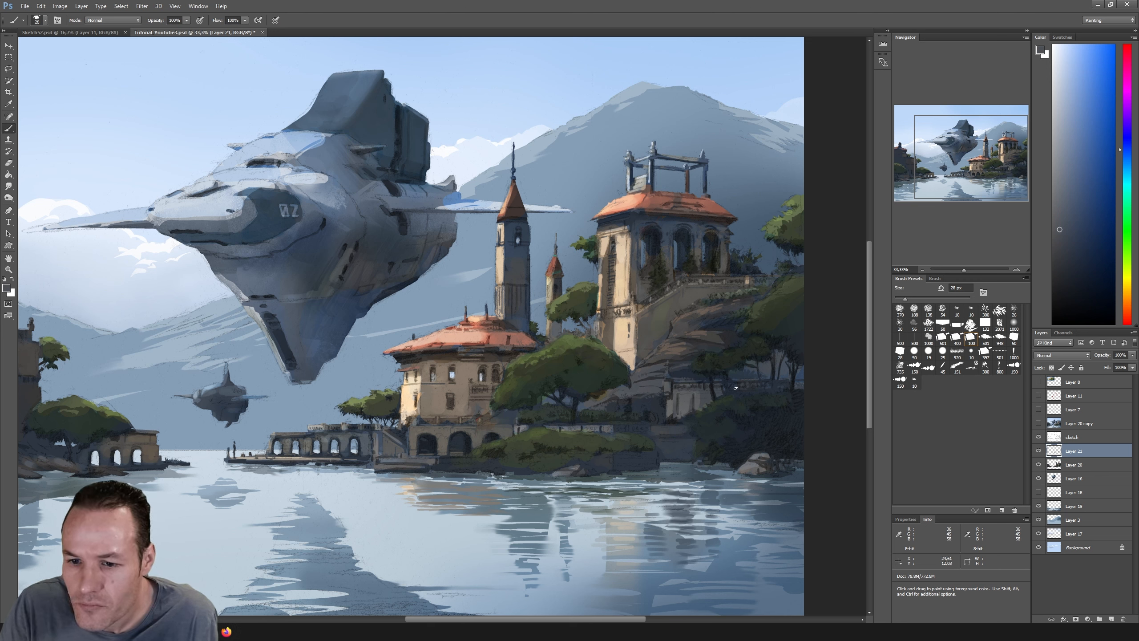
pyautogui.keyDown('alt'); pyautogui.click(668, 339); pyautogui.keyUp('alt')
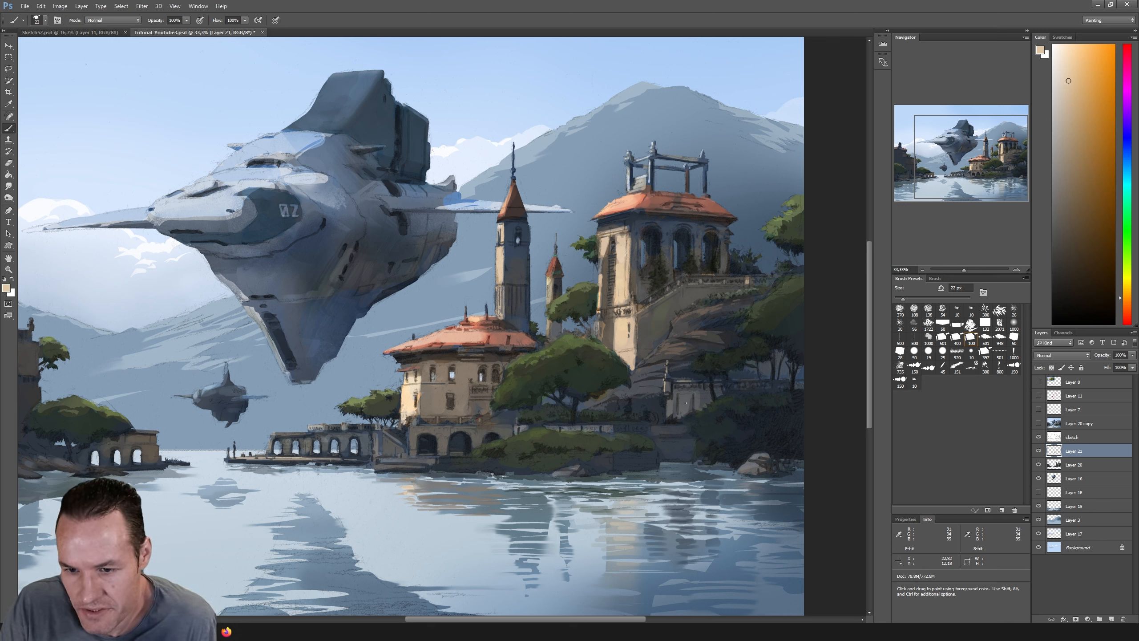
# Step: Undo the trial brush stroke at the cliff's foot and sample a muted beige-grey from the stone wall there
pyautogui.moveTo(686, 394); pyautogui.dragTo(702, 409)
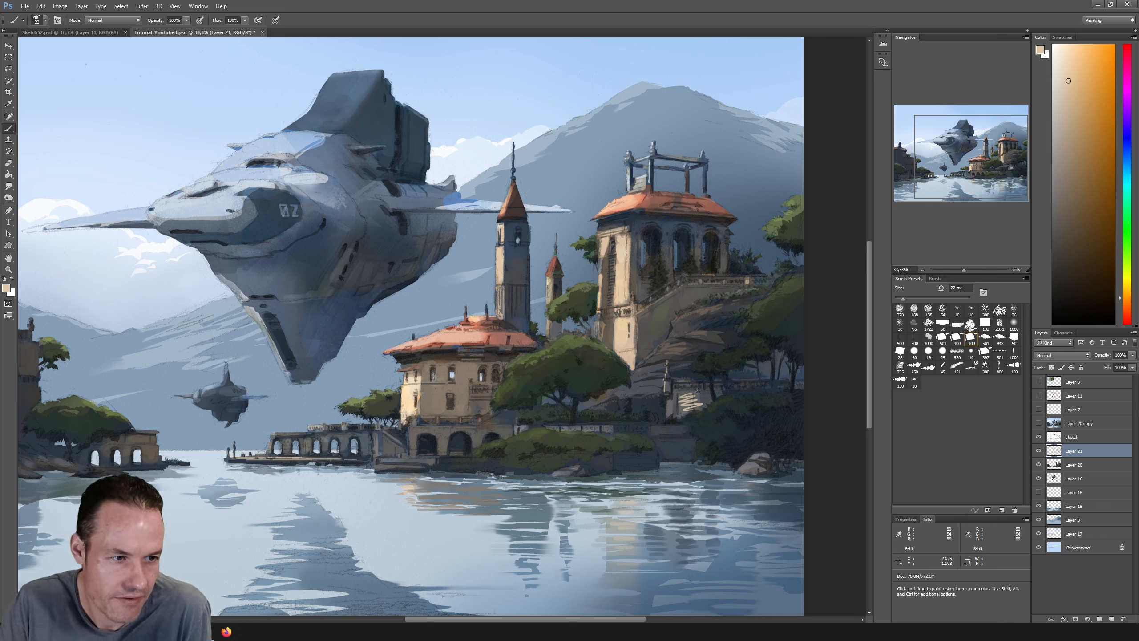
pyautogui.hotkey('ctrl', 'z')
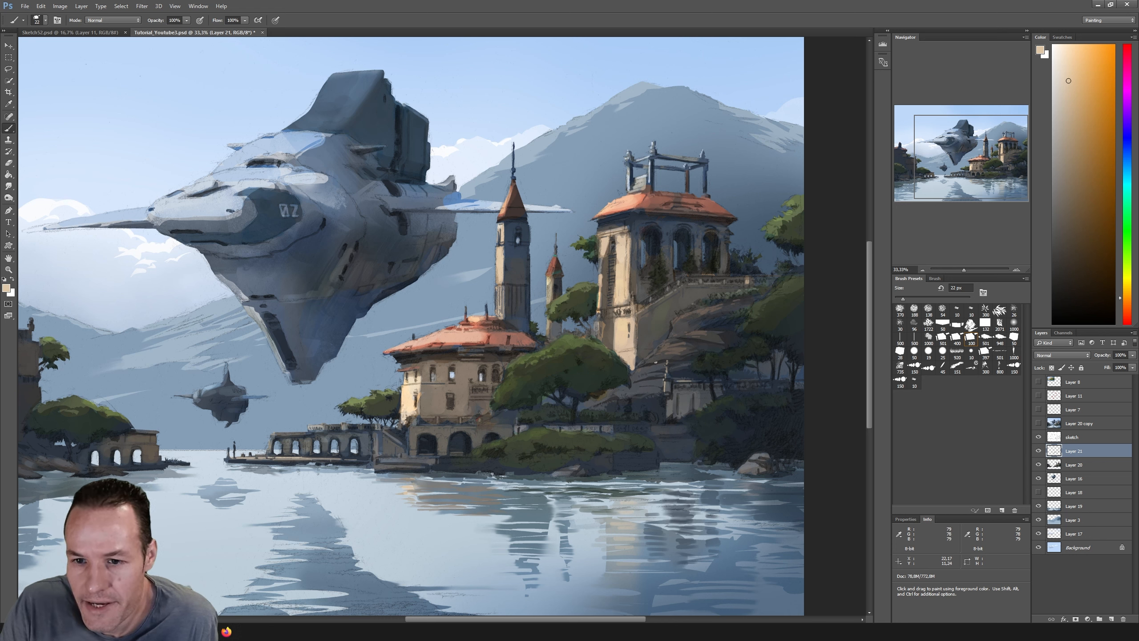
pyautogui.keyDown('alt'); pyautogui.click(665, 385); pyautogui.keyUp('alt')
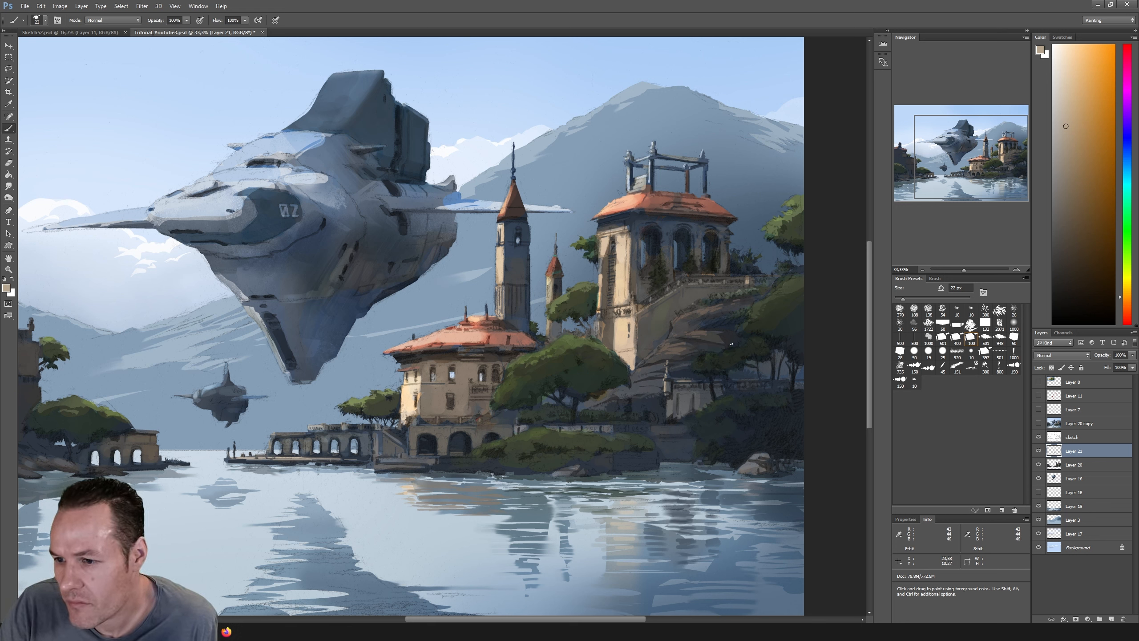
# Step: Sample pale blue-white from the cloud beside the mountain ridge and dark blue from the tall tower's spire
pyautogui.press('i')
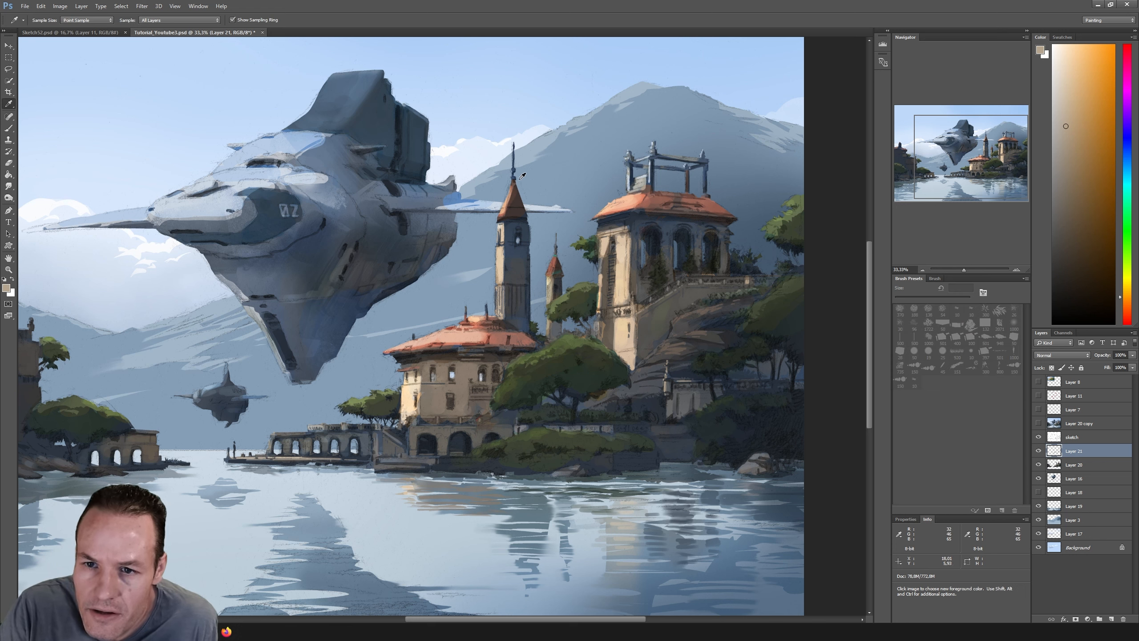
pyautogui.keyDown('alt'); pyautogui.click(487, 159); pyautogui.keyUp('alt')
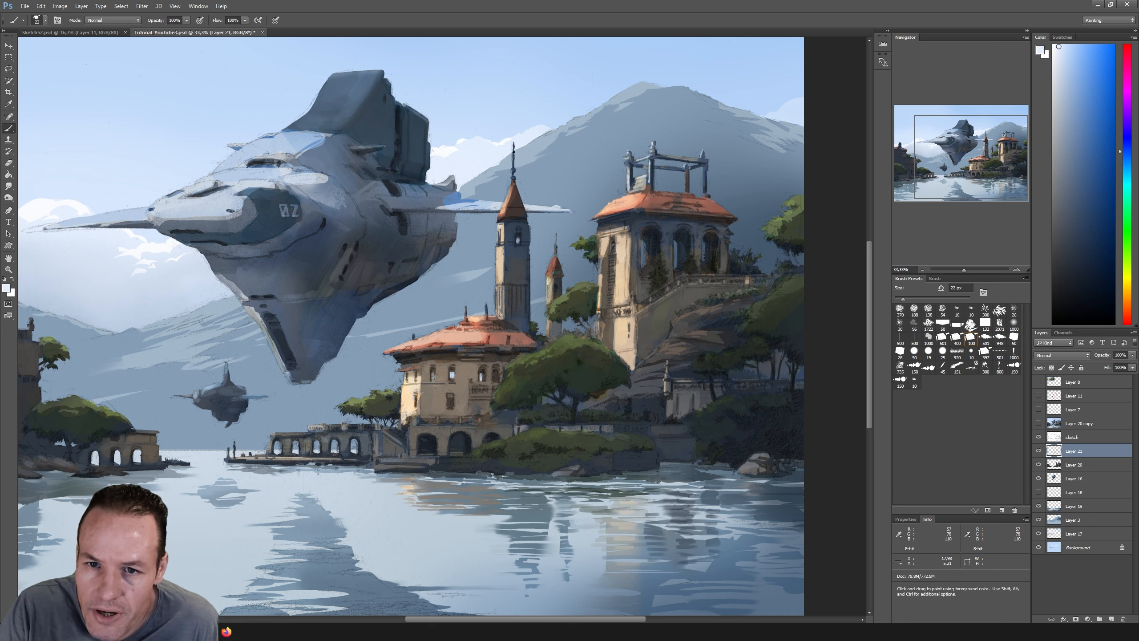
pyautogui.keyDown('alt'); pyautogui.click(484, 147); pyautogui.keyUp('alt')
pyautogui.keyDown('alt'); pyautogui.click(483, 146); pyautogui.keyUp('alt')
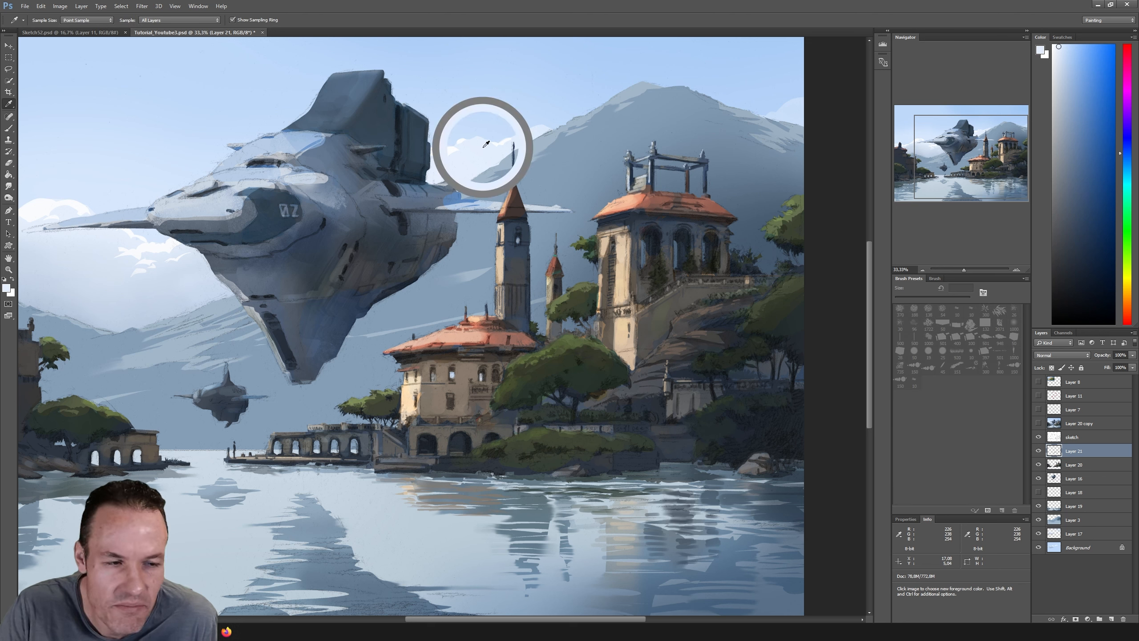
pyautogui.keyDown('alt'); pyautogui.click(483, 151); pyautogui.keyUp('alt')
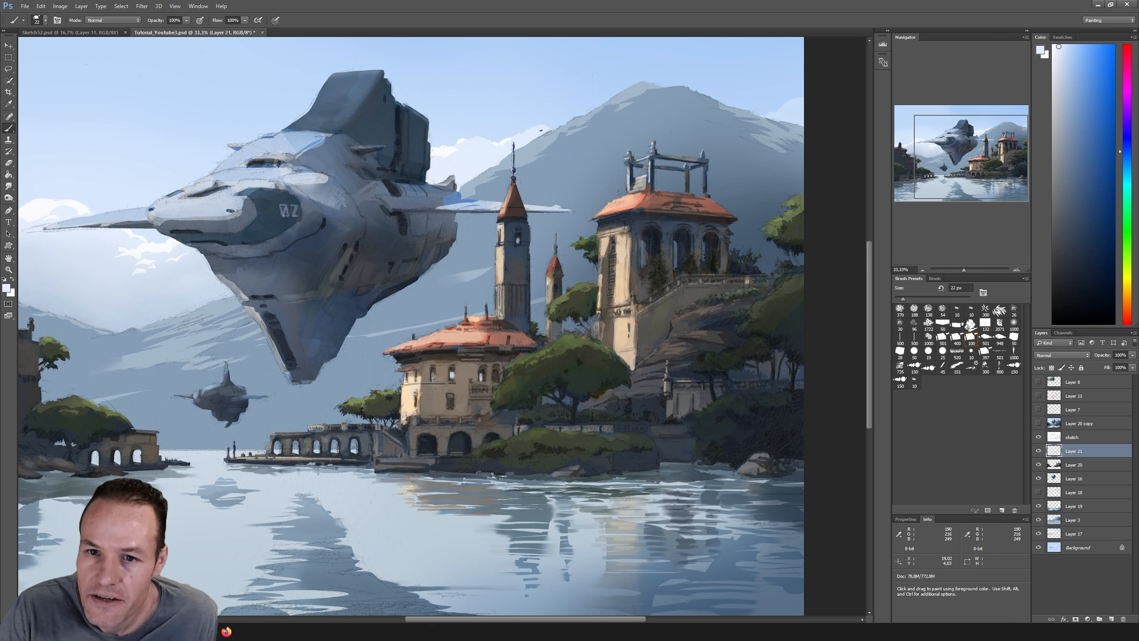
pyautogui.keyDown('alt'); pyautogui.click(514, 168); pyautogui.keyUp('alt')
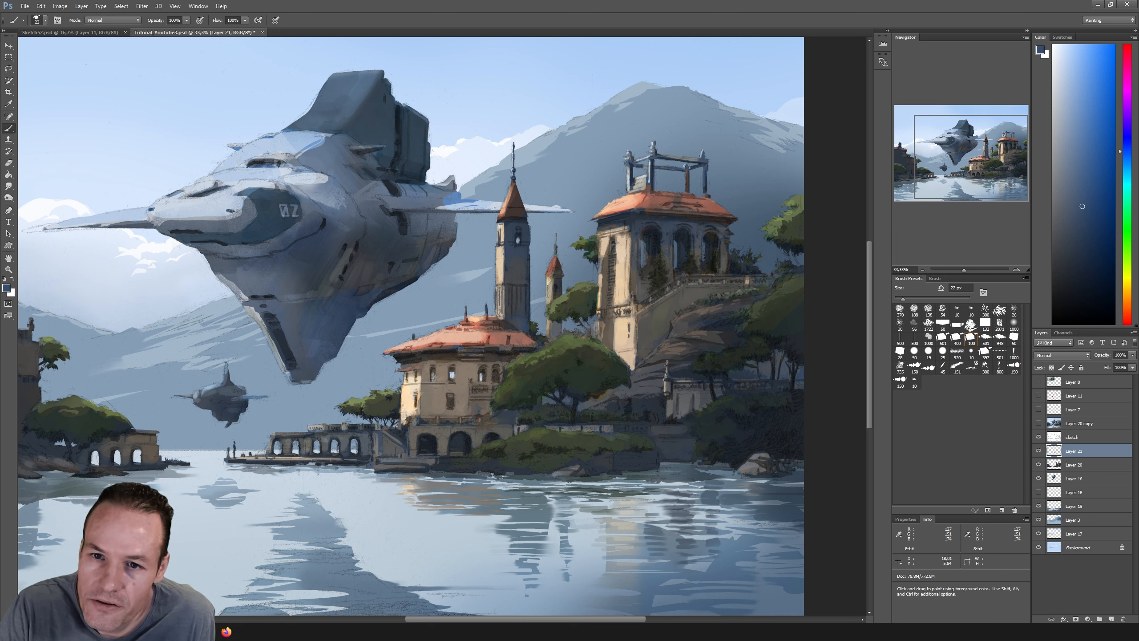
# Step: Sample navy, grey-blue and pale blue-grey around the cliff-top building's rooftop frame, plus light blue from the sky above the tall tower
pyautogui.keyDown('alt'); pyautogui.click(636, 169); pyautogui.keyUp('alt')
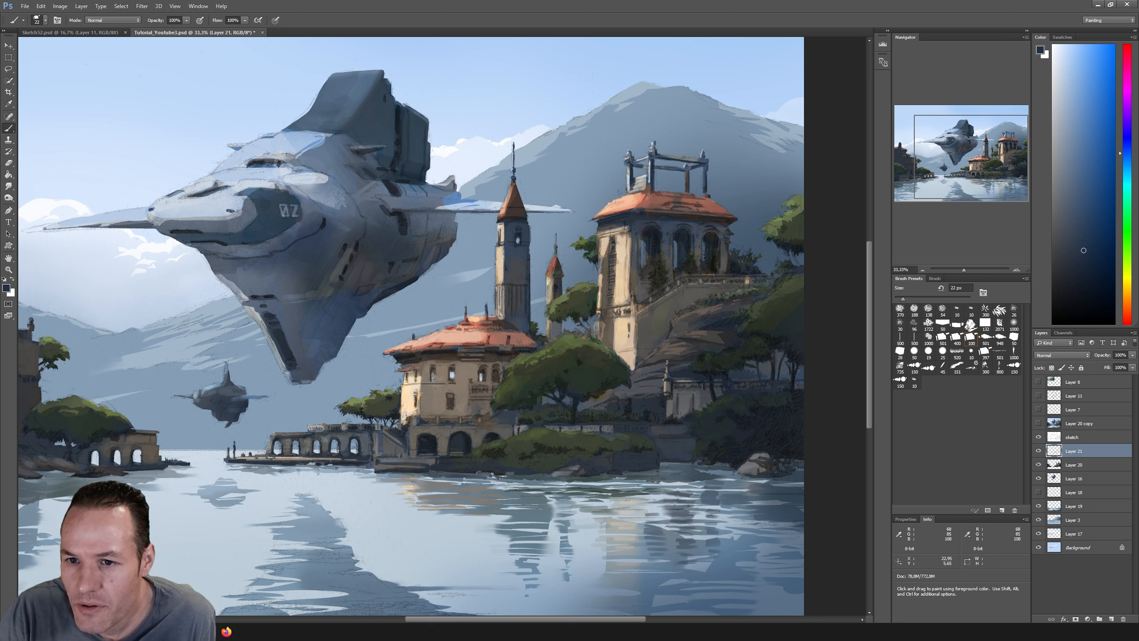
pyautogui.keyDown('alt'); pyautogui.click(687, 178); pyautogui.keyUp('alt')
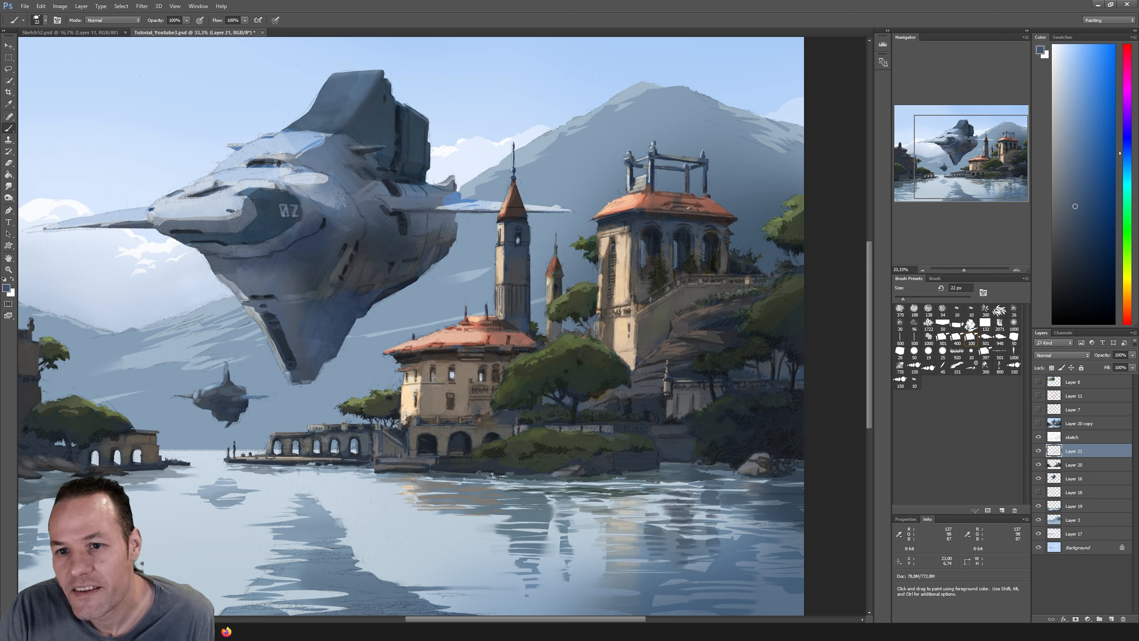
pyautogui.press('alt')
pyautogui.keyDown('alt'); pyautogui.click(653, 173); pyautogui.keyUp('alt')
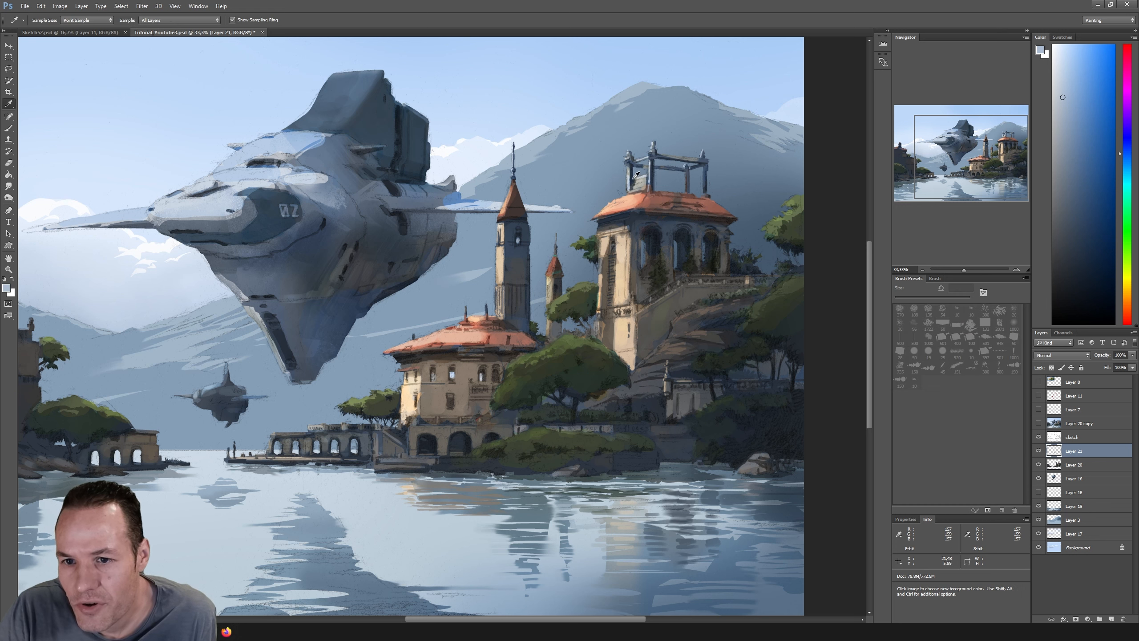
pyautogui.keyDown('alt'); pyautogui.click(651, 180); pyautogui.keyUp('alt')
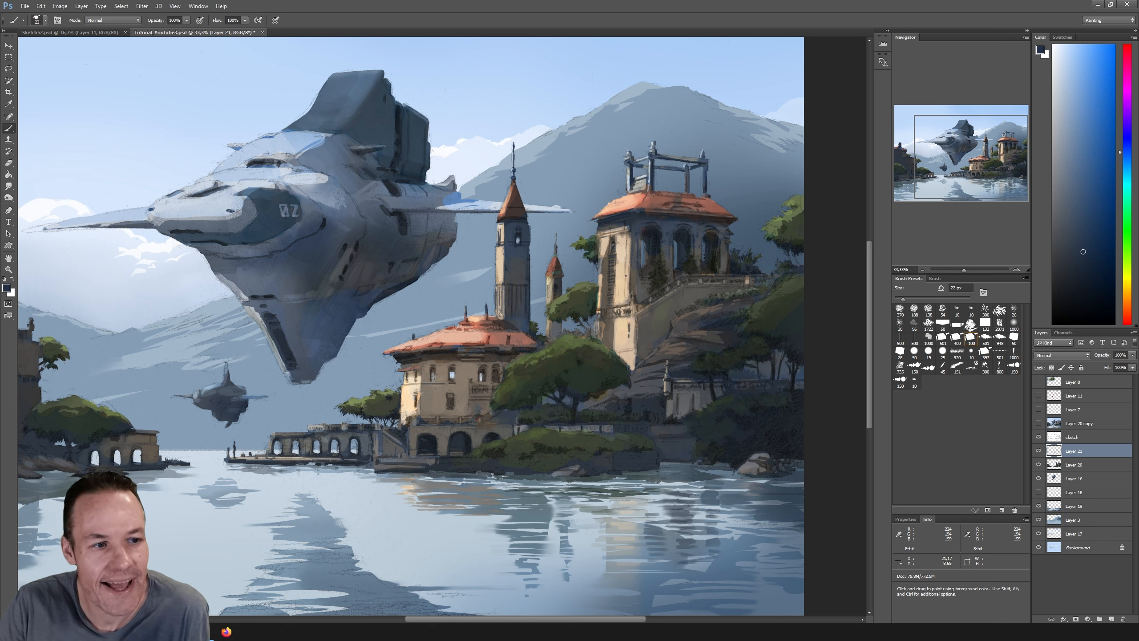
pyautogui.keyDown('alt'); pyautogui.click(524, 113); pyautogui.keyUp('alt')
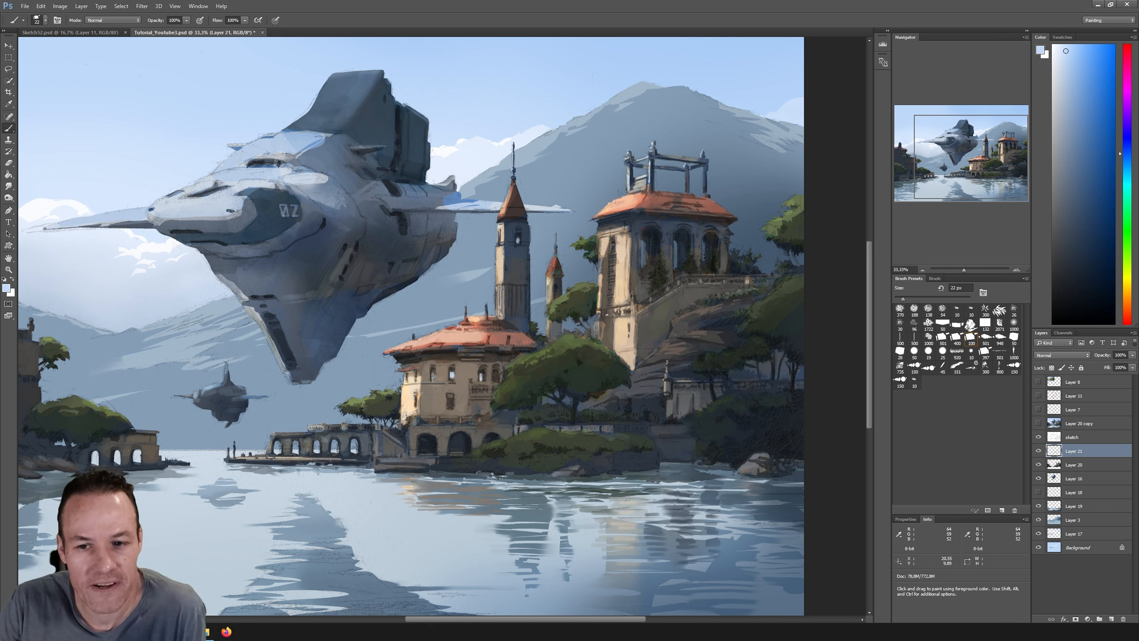
# Step: Sample dark brown, beige, light orange and very dark green tones along the shaded edge of the cliff-top building's wall
pyautogui.keyDown('alt'); pyautogui.click(606, 322); pyautogui.keyUp('alt')
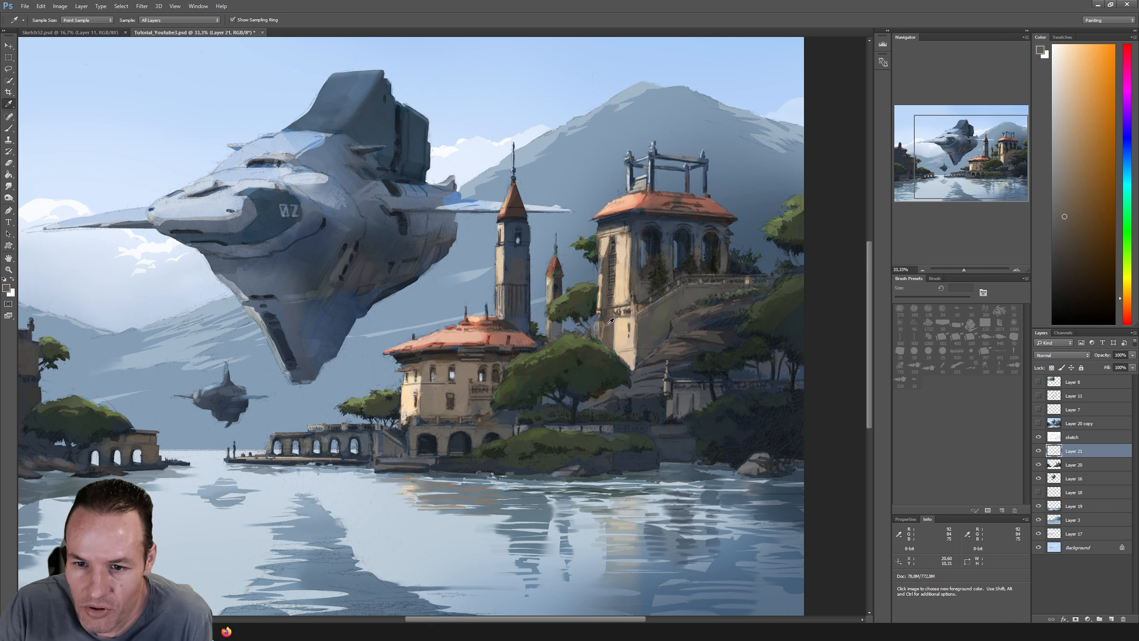
pyautogui.keyDown('alt'); pyautogui.click(603, 272); pyautogui.keyUp('alt')
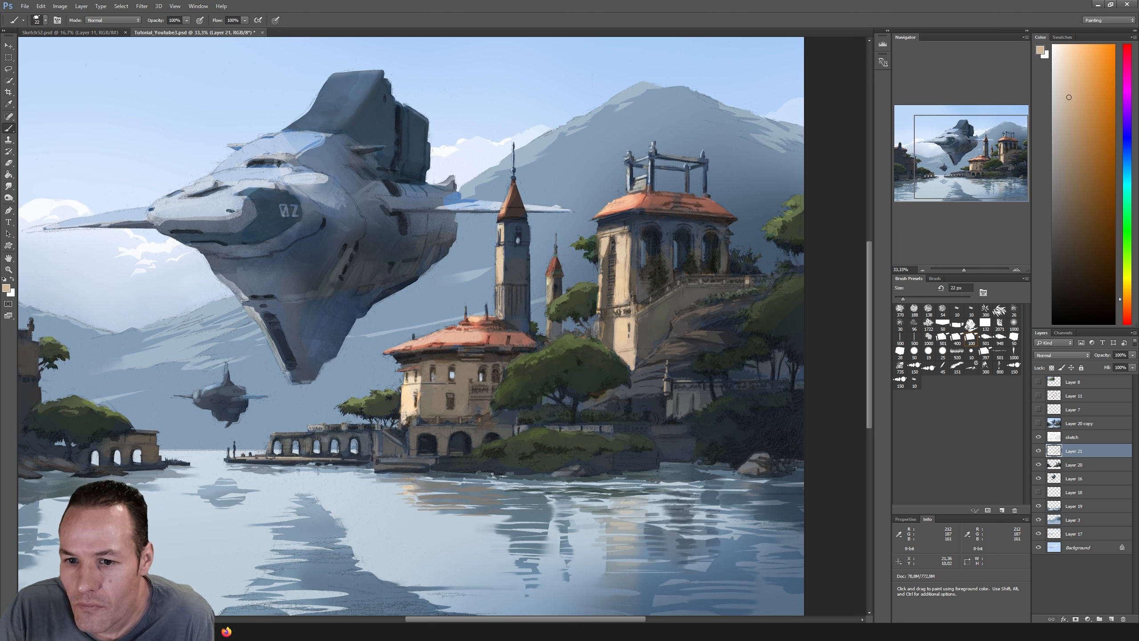
pyautogui.keyDown('alt'); pyautogui.click(599, 308); pyautogui.keyUp('alt')
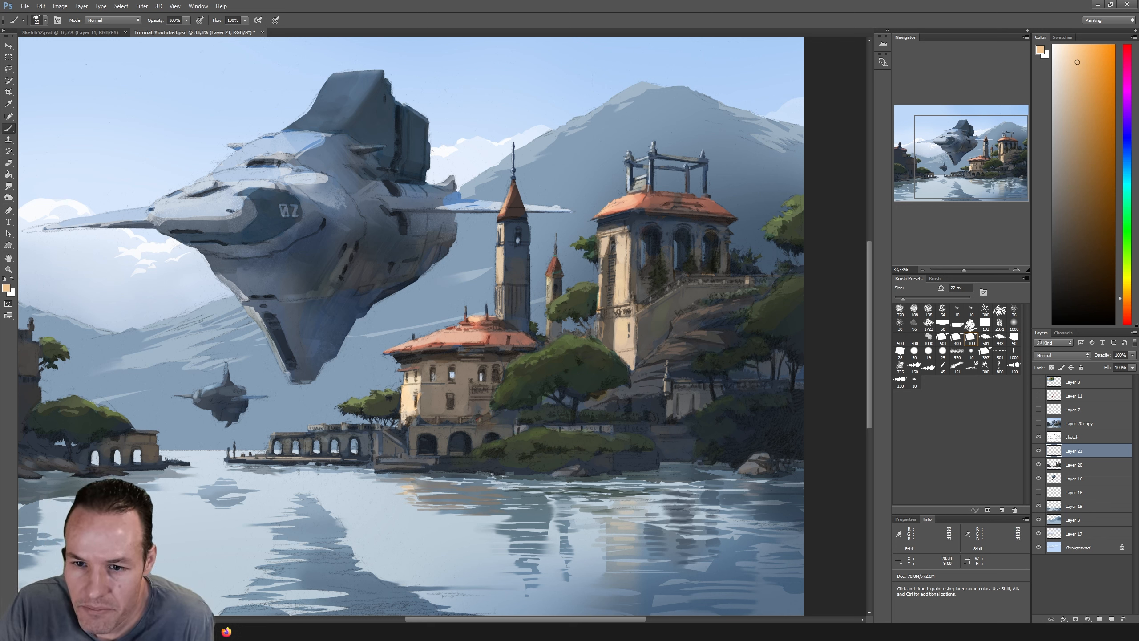
pyautogui.keyDown('alt'); pyautogui.click(599, 291); pyautogui.keyUp('alt')
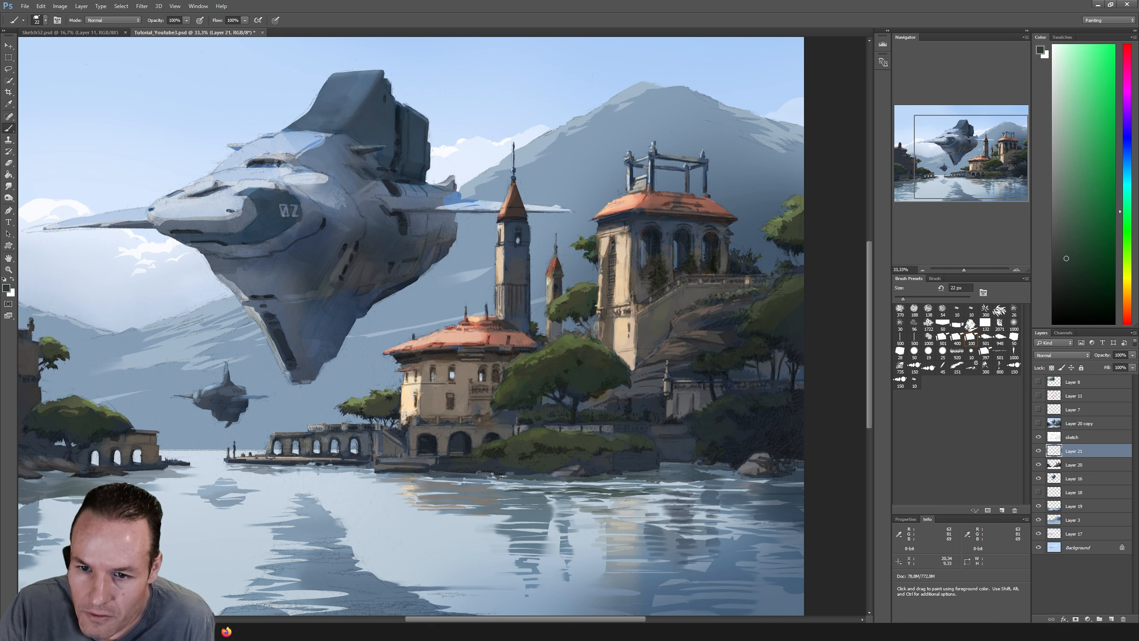
pyautogui.keyDown('alt'); pyautogui.click(596, 305); pyautogui.keyUp('alt')
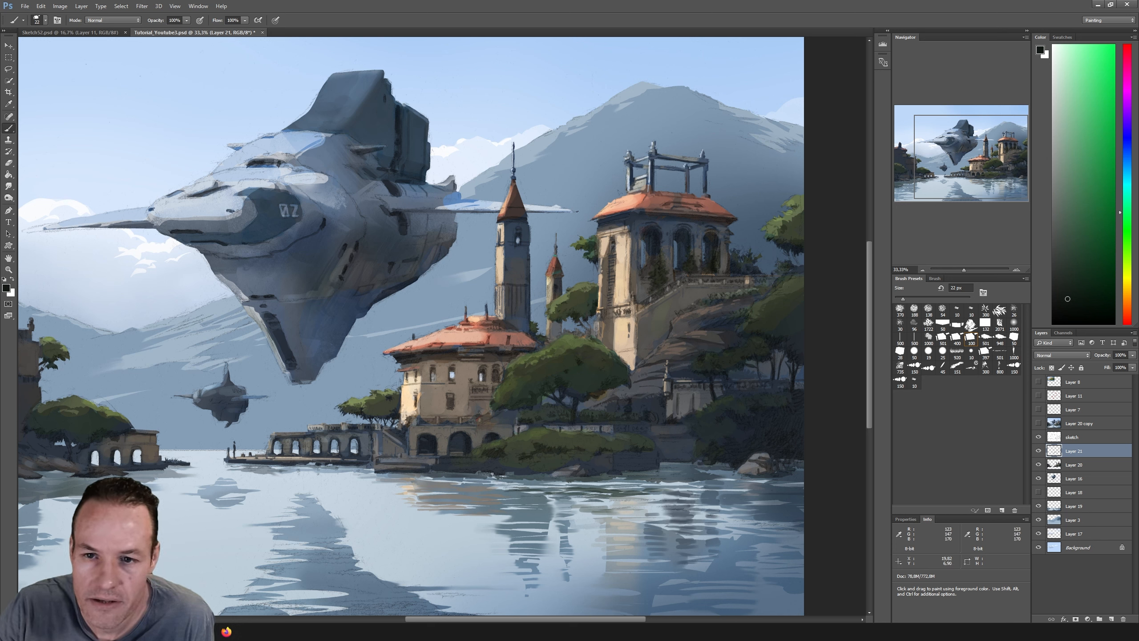
# Step: Sample dark reddish brown and muted red from the small turret's roof and a light peach from the tall tower's roof
pyautogui.keyDown('alt'); pyautogui.click(558, 260); pyautogui.keyUp('alt')
pyautogui.keyDown('alt'); pyautogui.click(559, 257); pyautogui.keyUp('alt')
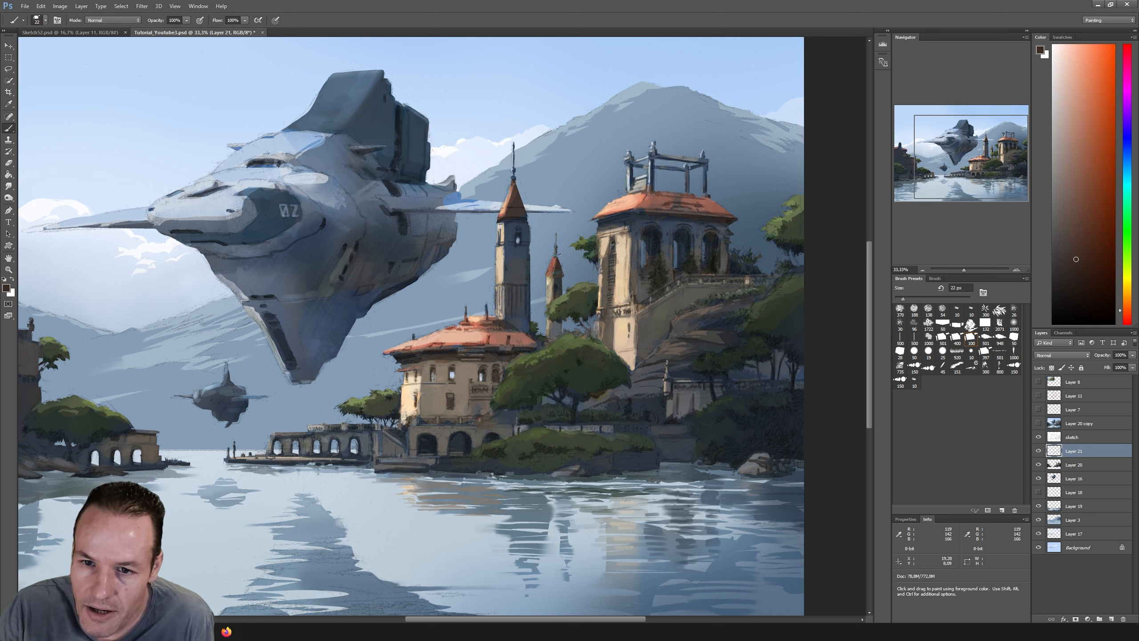
pyautogui.keyDown('alt'); pyautogui.click(555, 255); pyautogui.keyUp('alt')
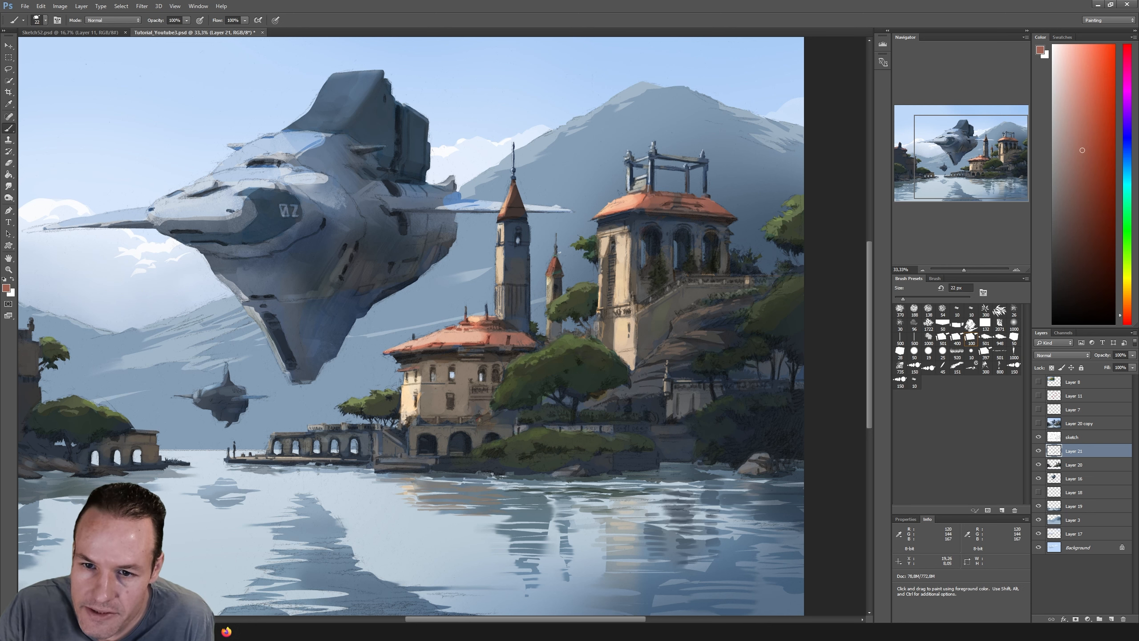
pyautogui.keyDown('alt'); pyautogui.click(510, 200); pyautogui.keyUp('alt')
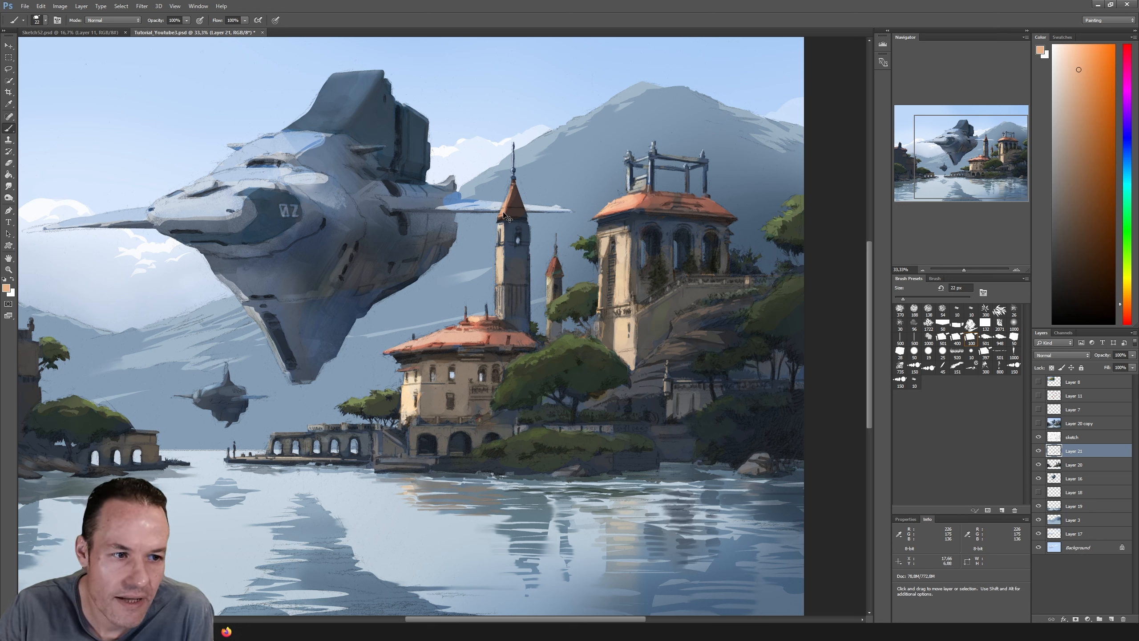
# Step: Sample light peach, orange-red and muted brick red from the cliff-top building's tiled roof
pyautogui.keyDown('alt'); pyautogui.click(607, 207); pyautogui.keyUp('alt')
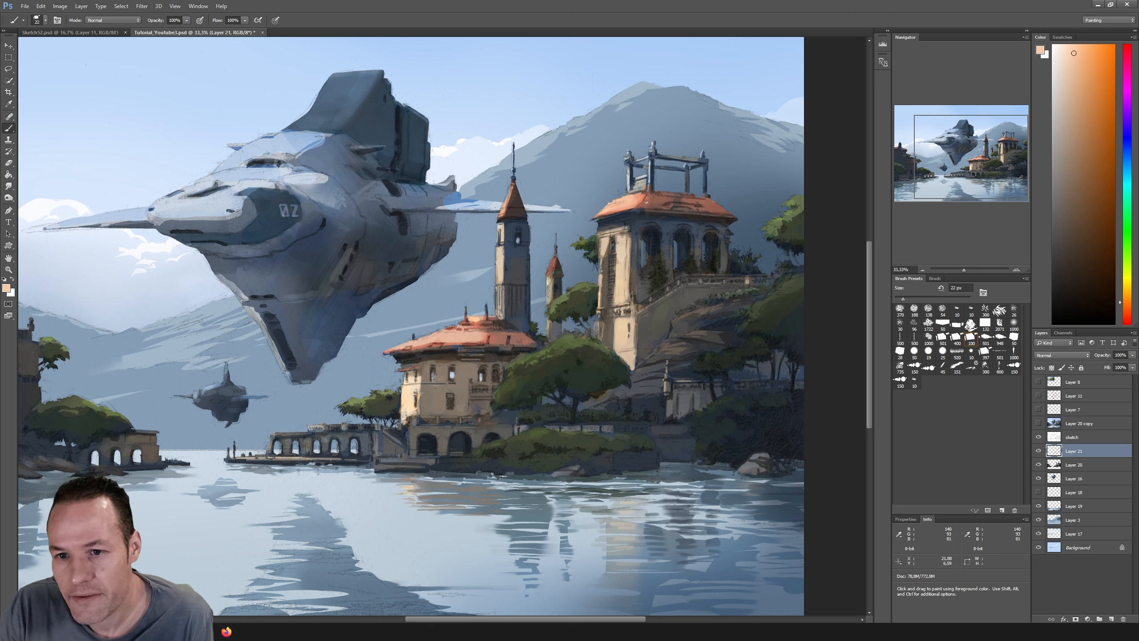
pyautogui.keyDown('alt'); pyautogui.click(647, 197); pyautogui.keyUp('alt')
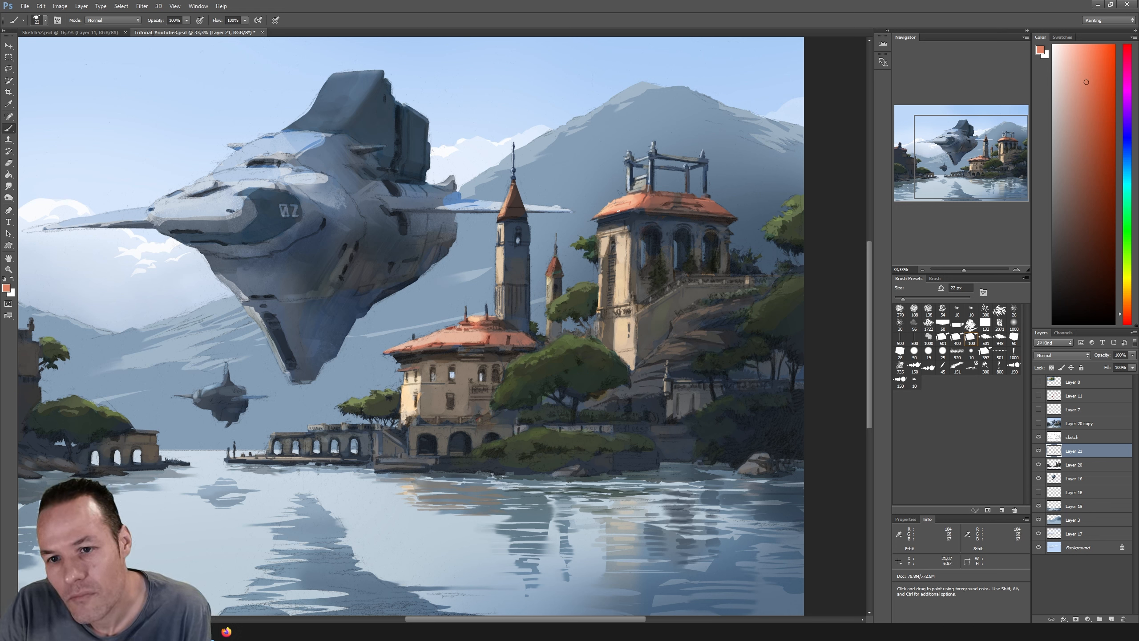
pyautogui.keyDown('alt'); pyautogui.click(688, 199); pyautogui.keyUp('alt')
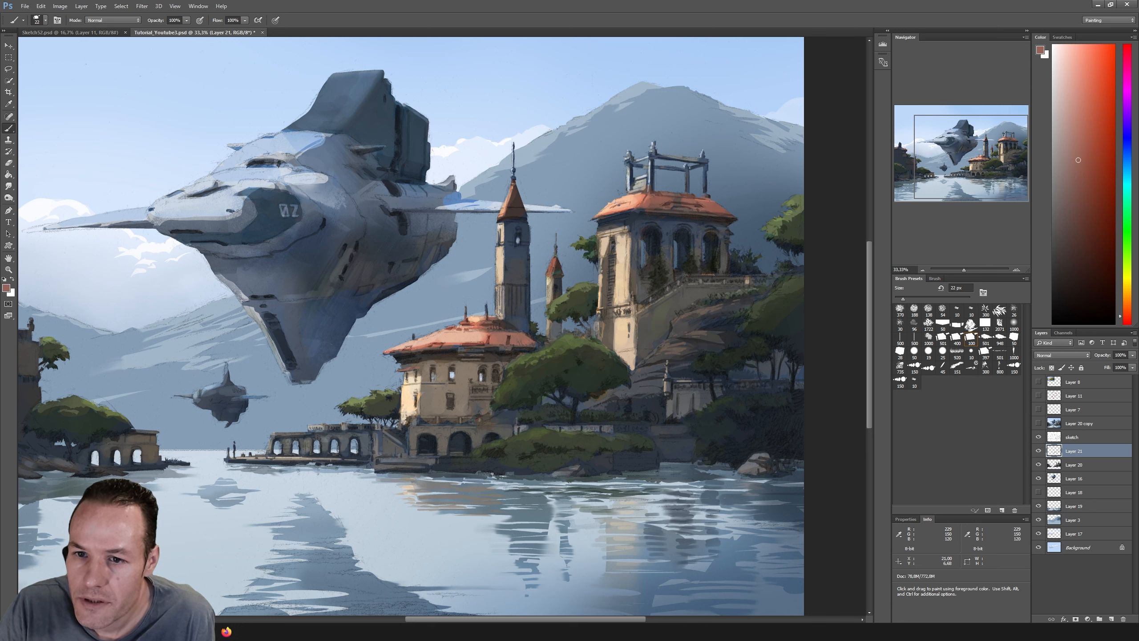
# Step: Switch to Layer 20 and sample a light orange from the cliff-top building's roof for the brush
pyautogui.hotkey('alt', '[')
pyautogui.press('e')
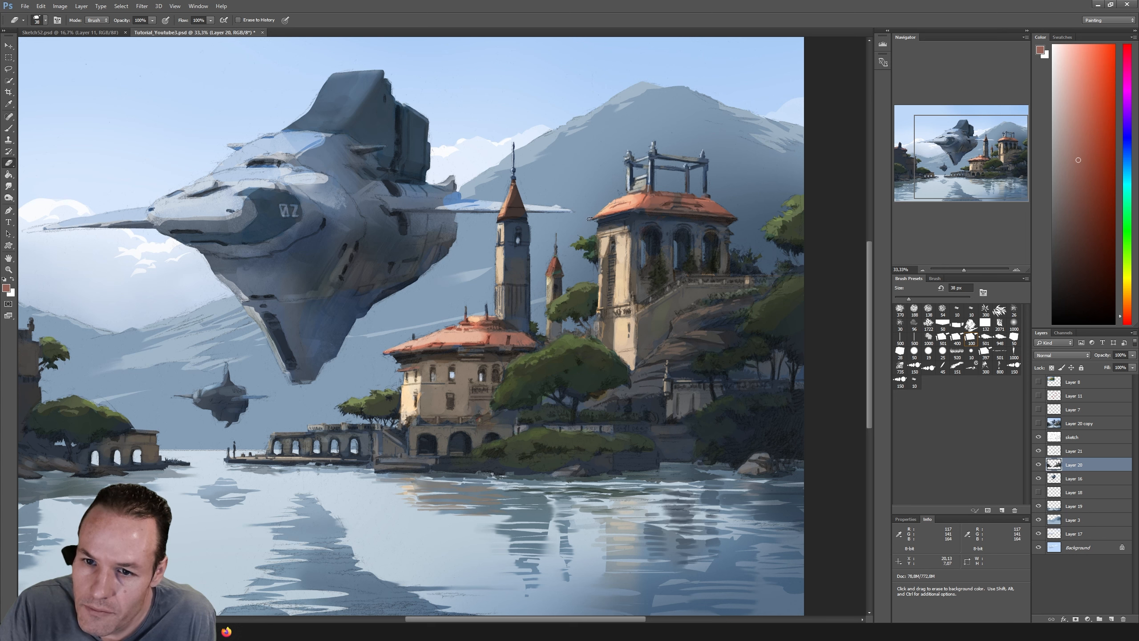
pyautogui.press('i')
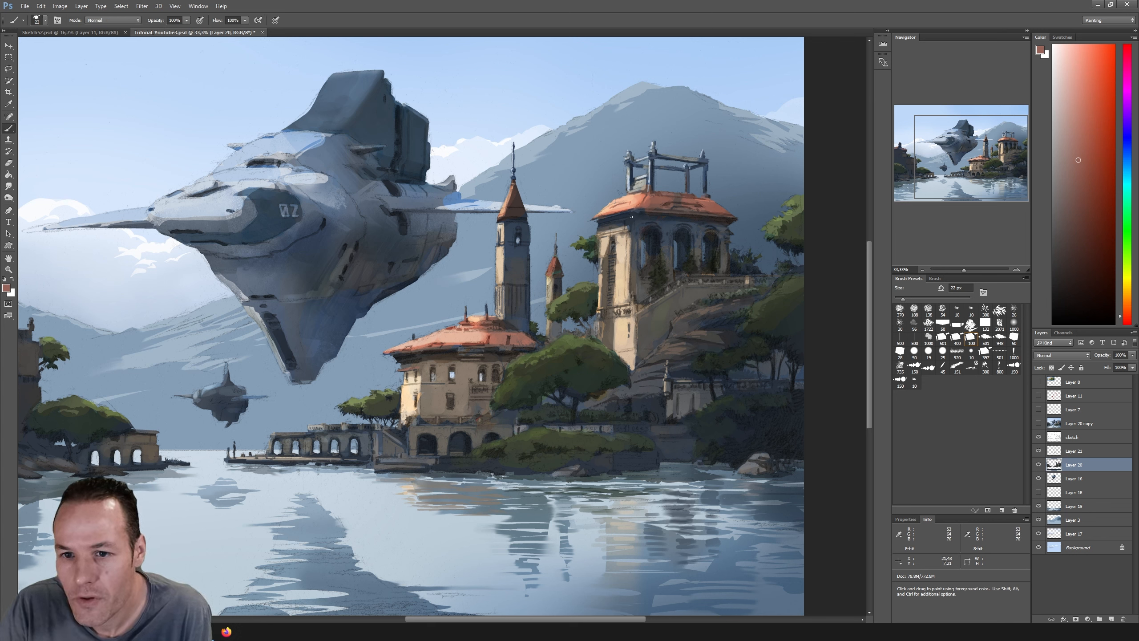
pyautogui.click(640, 196)
pyautogui.press('b')
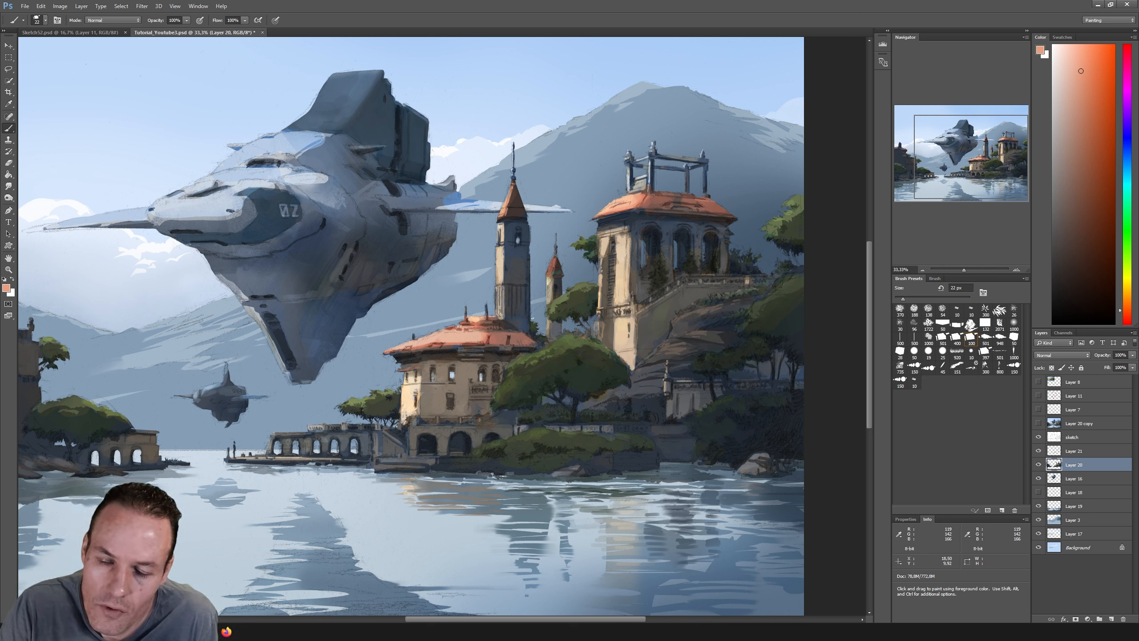
# Step: Sample blue-grey from the distant mountain, then dark navy and grey-brown from the lakeside house's arches for the brush
pyautogui.keyDown('alt'); pyautogui.click(483, 260); pyautogui.keyUp('alt')
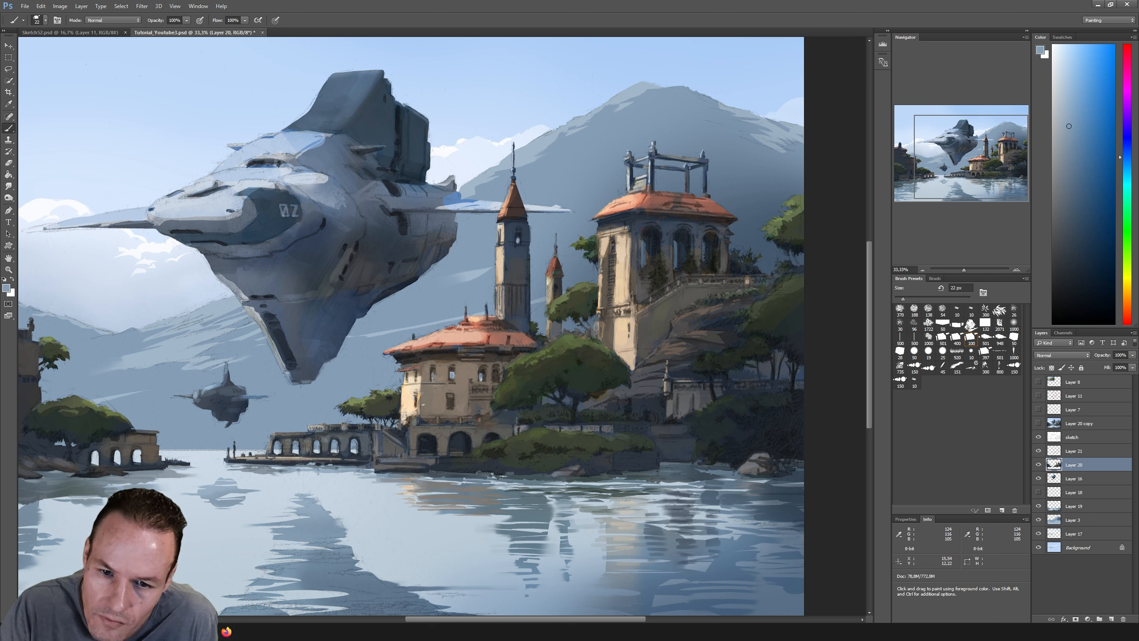
pyautogui.press('i')
pyautogui.click(434, 437)
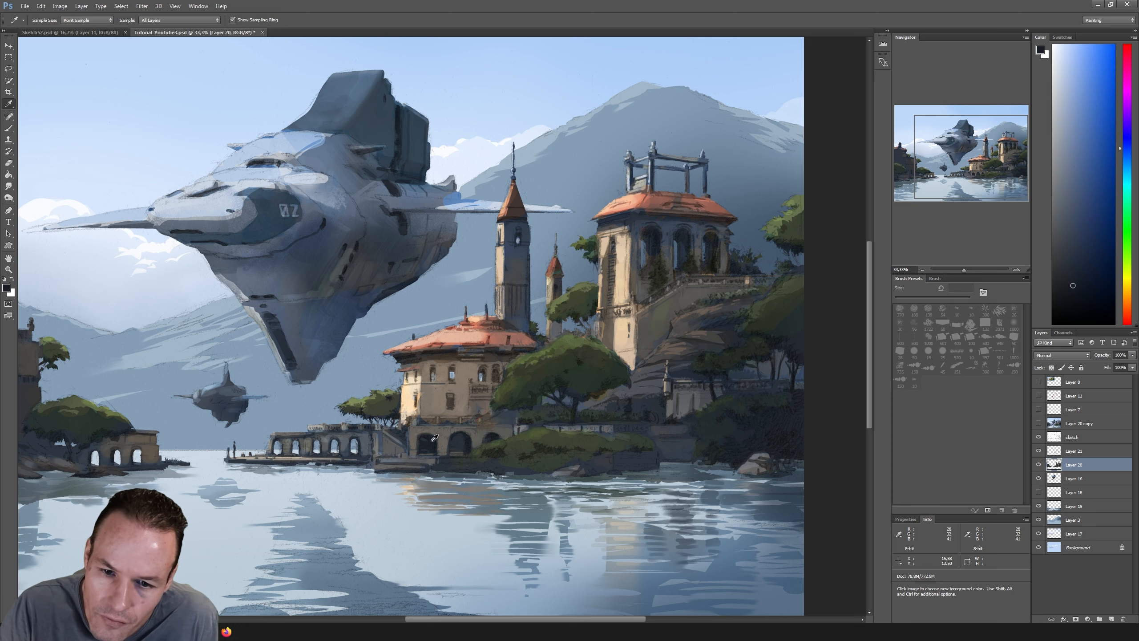
pyautogui.press('b')
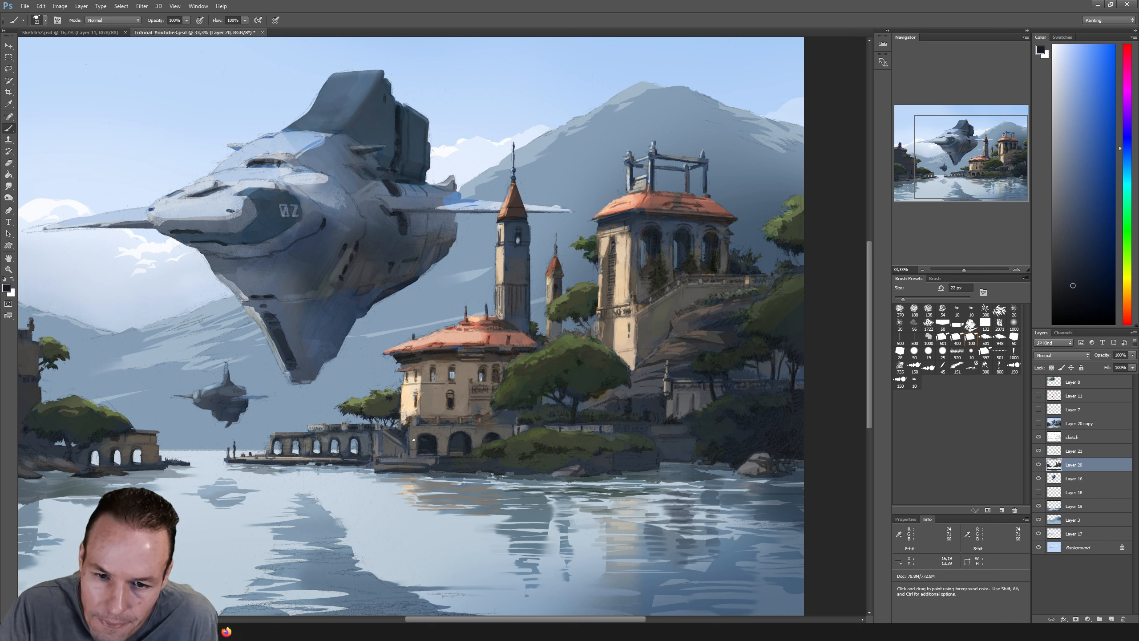
pyautogui.keyDown('alt'); pyautogui.click(446, 443); pyautogui.keyUp('alt')
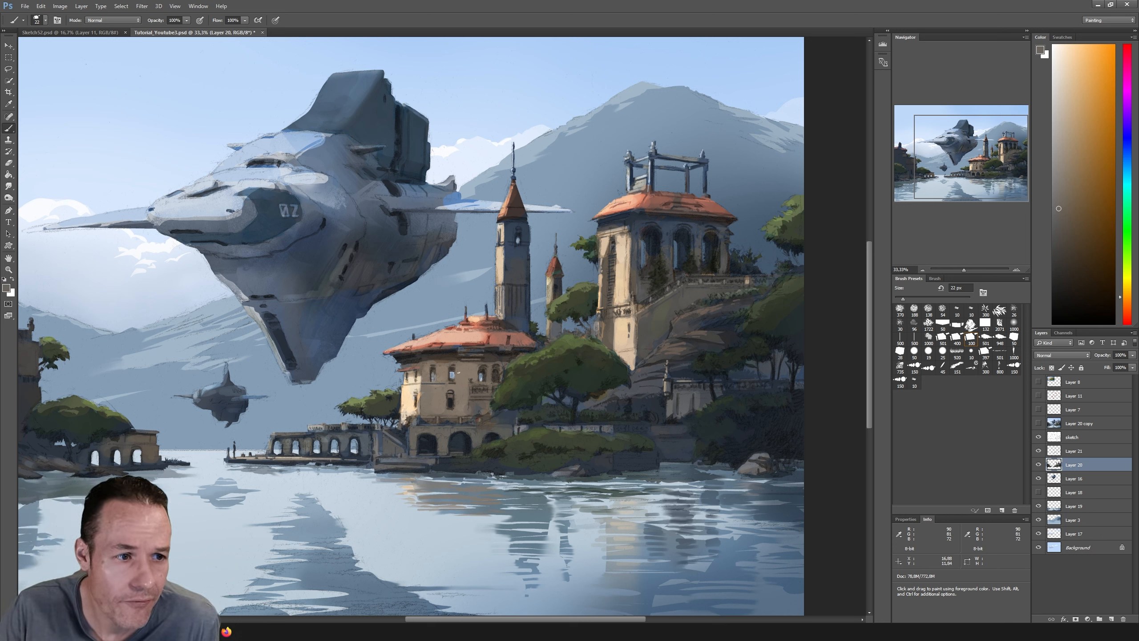
# Step: Sample dark blue from the lower corner of the lakeside house and warm grey-browns from its lower wall for the brush
pyautogui.press('i')
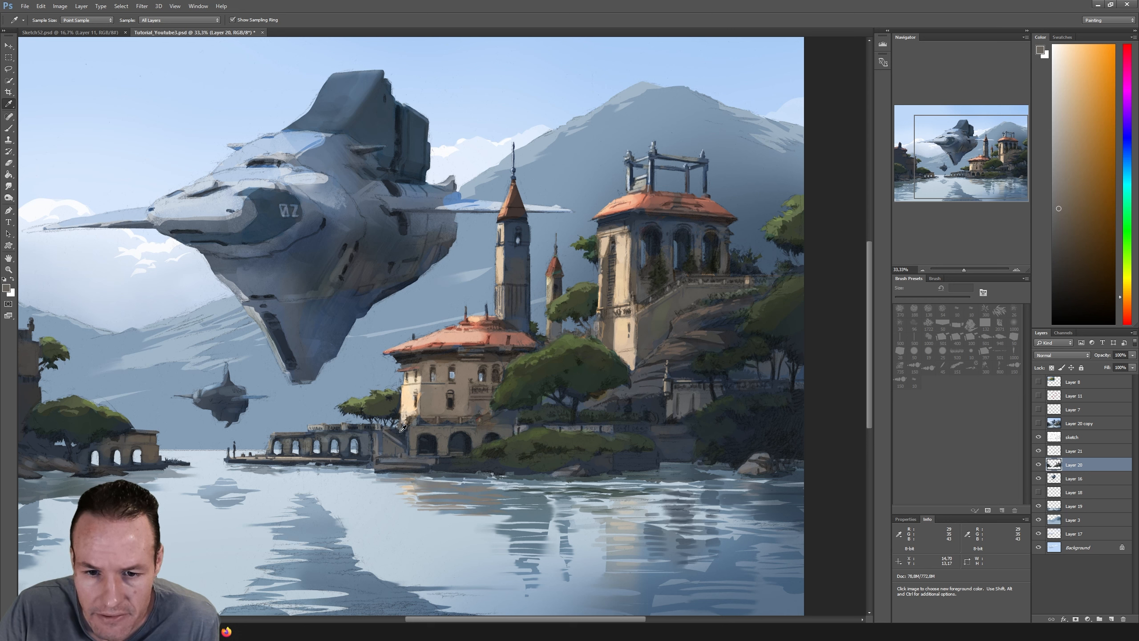
pyautogui.click(409, 419)
pyautogui.press('b')
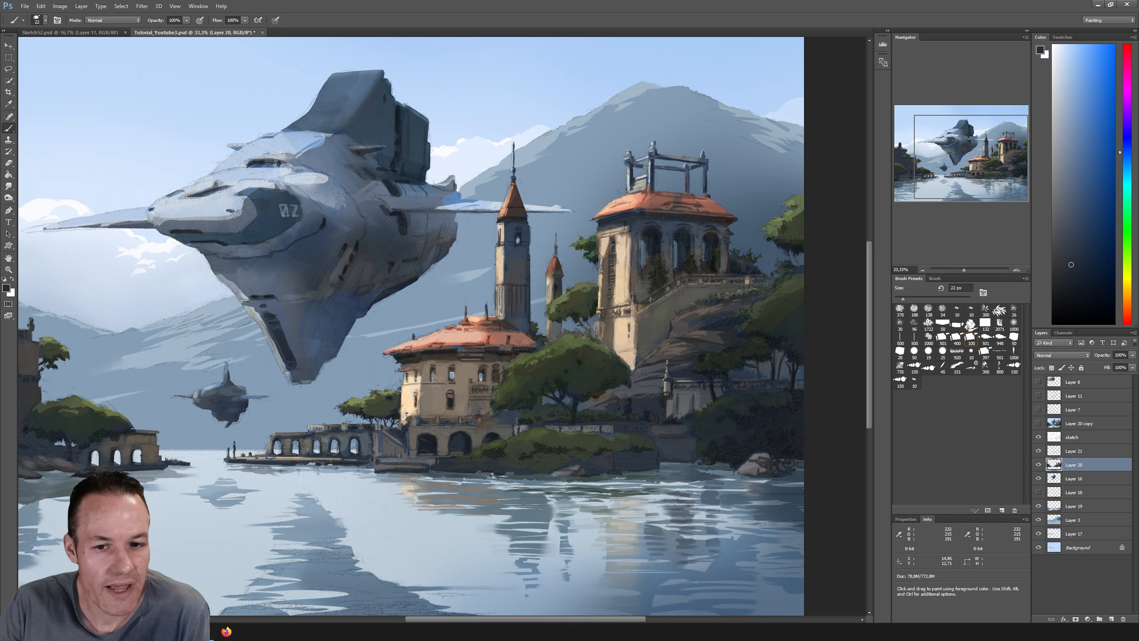
pyautogui.keyDown('alt'); pyautogui.click(485, 412); pyautogui.keyUp('alt')
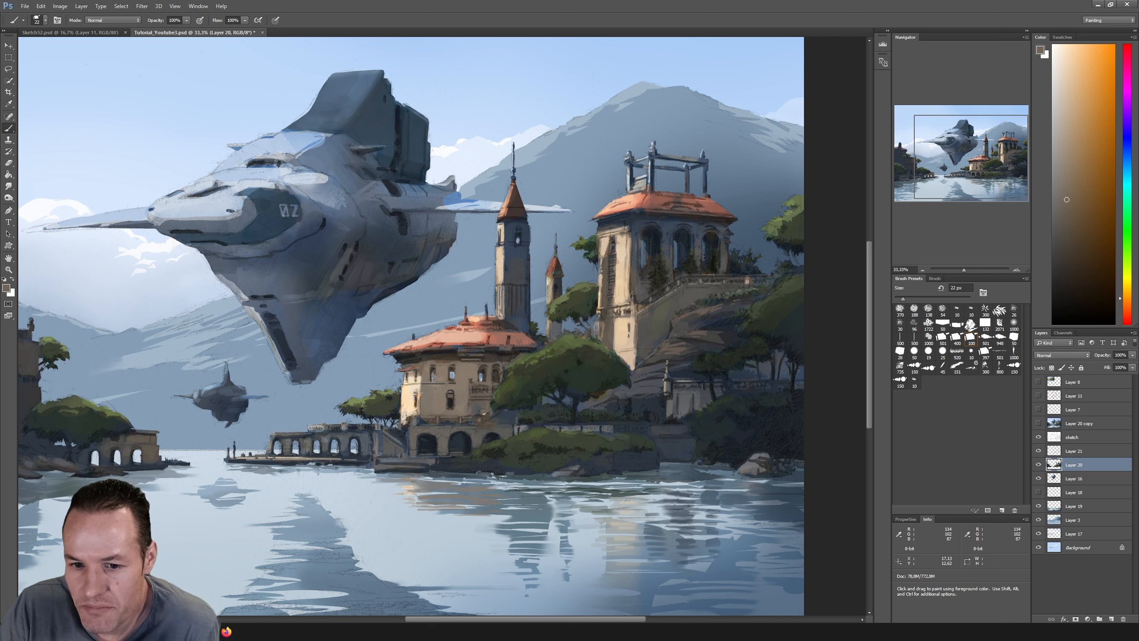
pyautogui.keyDown('alt'); pyautogui.click(478, 415); pyautogui.keyUp('alt')
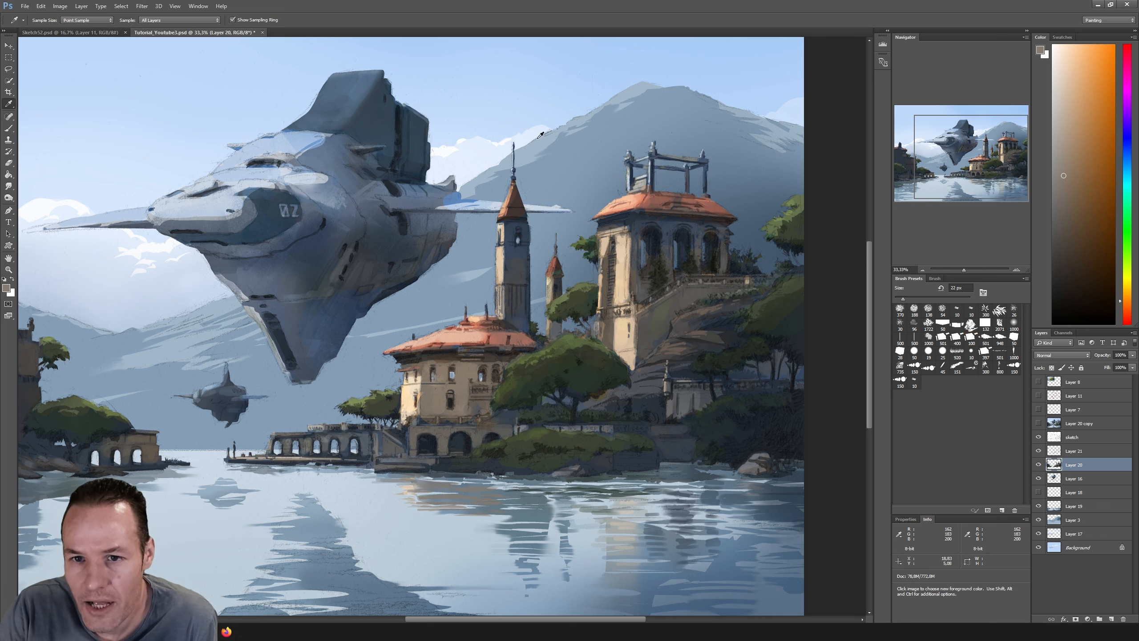
# Step: Sample light blue from the sky beside the mountain, then dark reddish brown from the tall tower just below its roof
pyautogui.keyDown('alt'); pyautogui.click(534, 112); pyautogui.keyUp('alt')
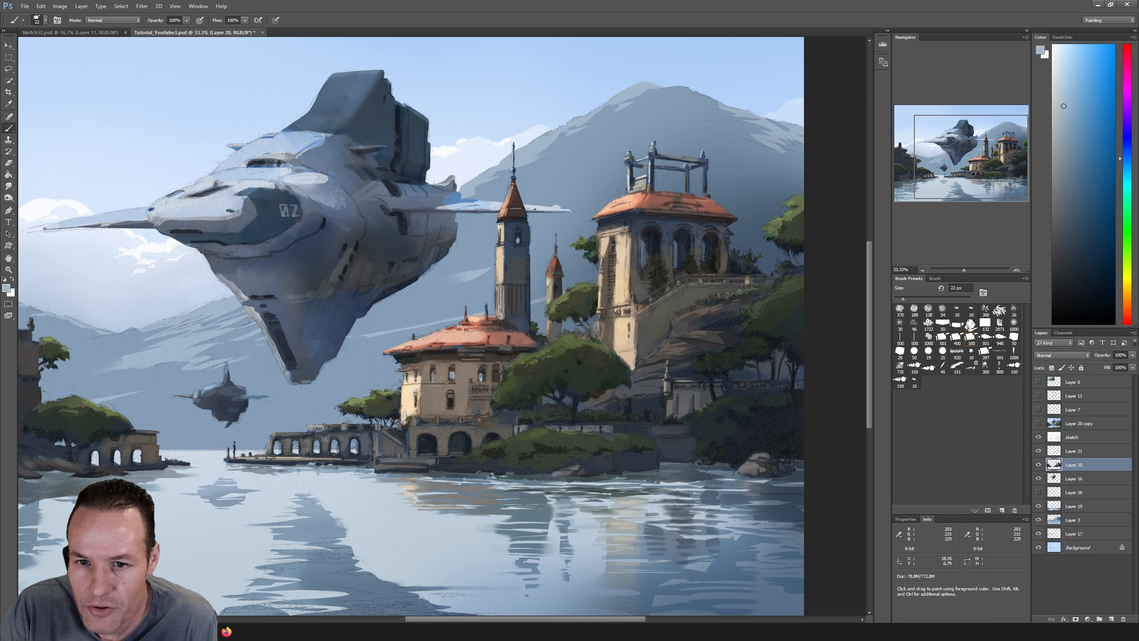
pyautogui.keyDown('alt'); pyautogui.click(514, 209); pyautogui.keyUp('alt')
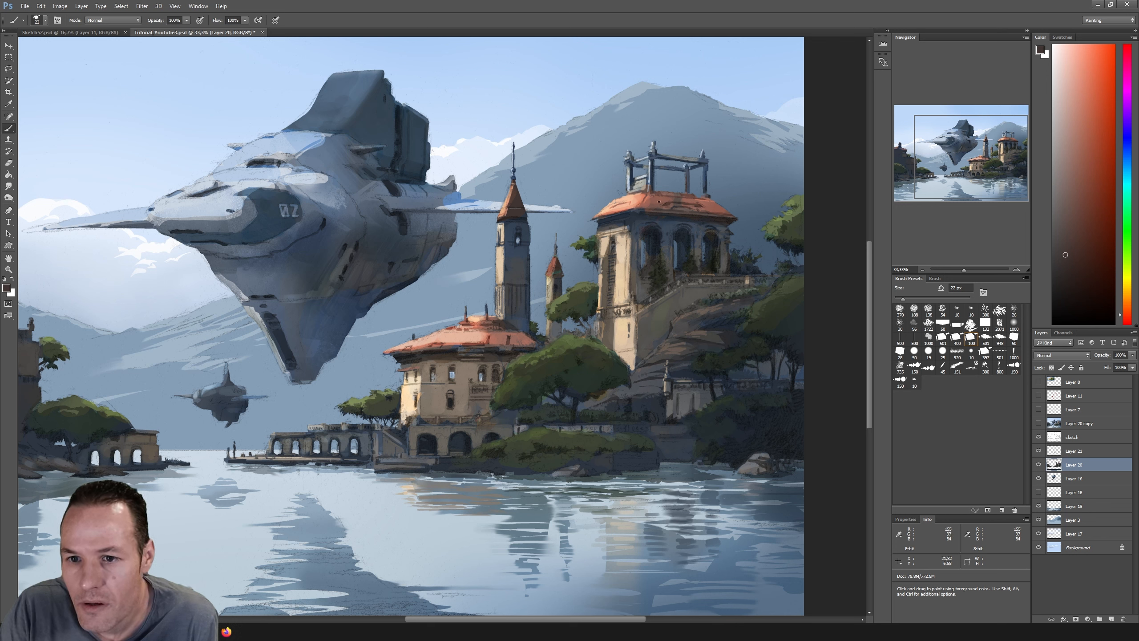
# Step: Try dark brown test strokes over the mountain with the current brush and another brush preset, undoing both sets
pyautogui.moveTo(592, 164)
pyautogui.mouseDown()
pyautogui.moveTo(572, 187)
pyautogui.moveTo(586, 192)
pyautogui.moveTo(565, 178)
pyautogui.moveTo(571, 164)
pyautogui.moveTo(556, 189)
pyautogui.mouseUp()
pyautogui.hotkey('ctrl', 'alt', 'z')
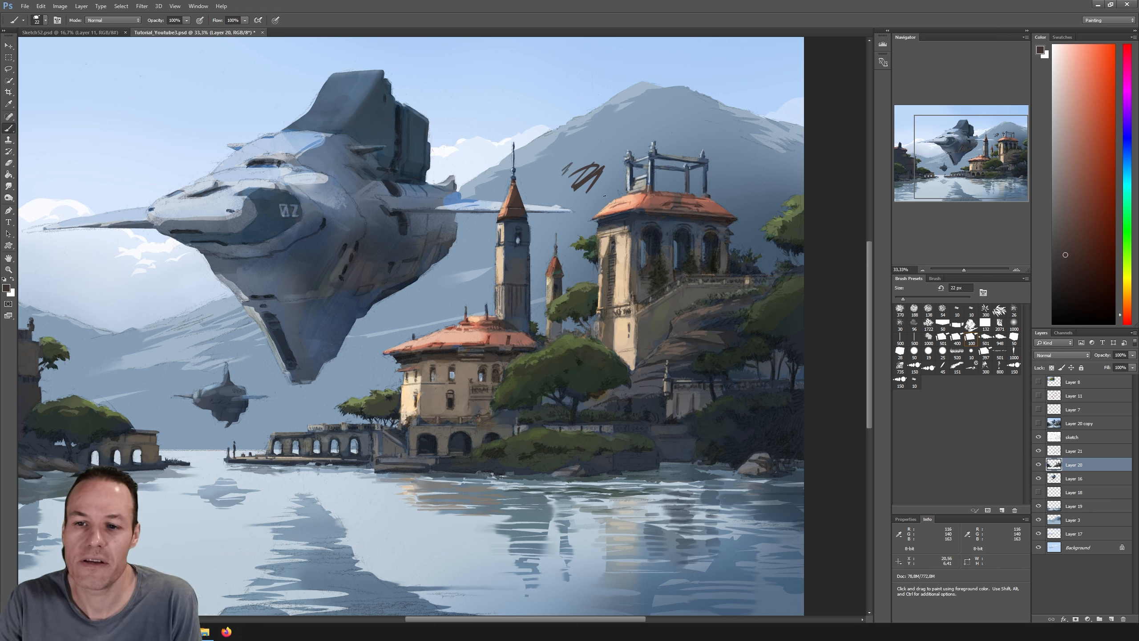
pyautogui.hotkey('ctrl', 'alt', 'z')
pyautogui.hotkey('ctrl', 'alt', 'z')
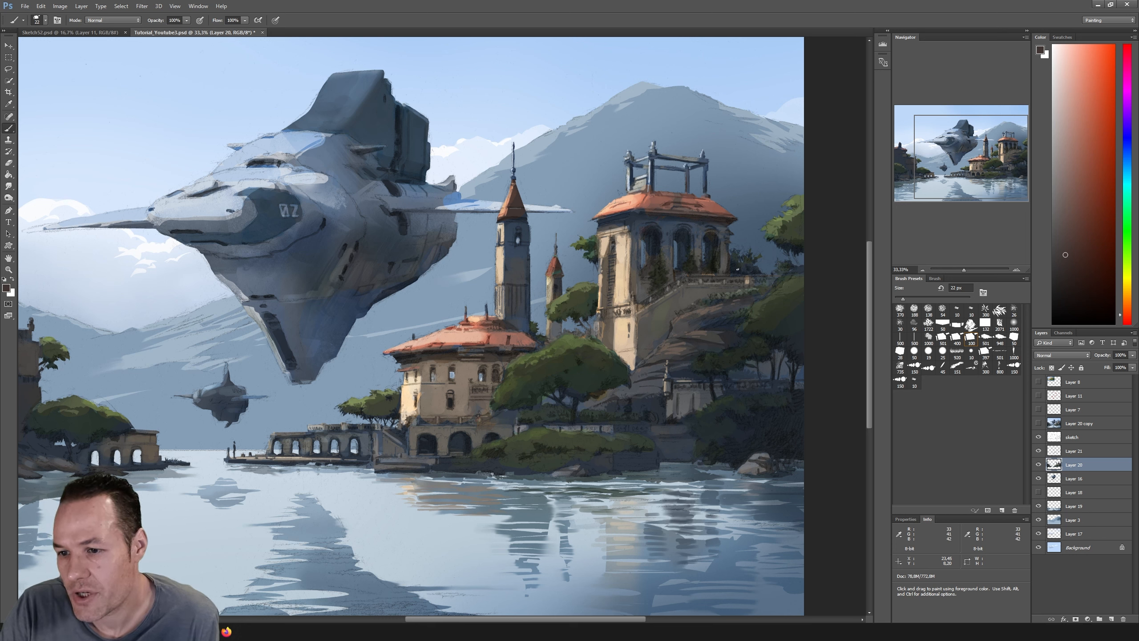
pyautogui.click(942, 351)
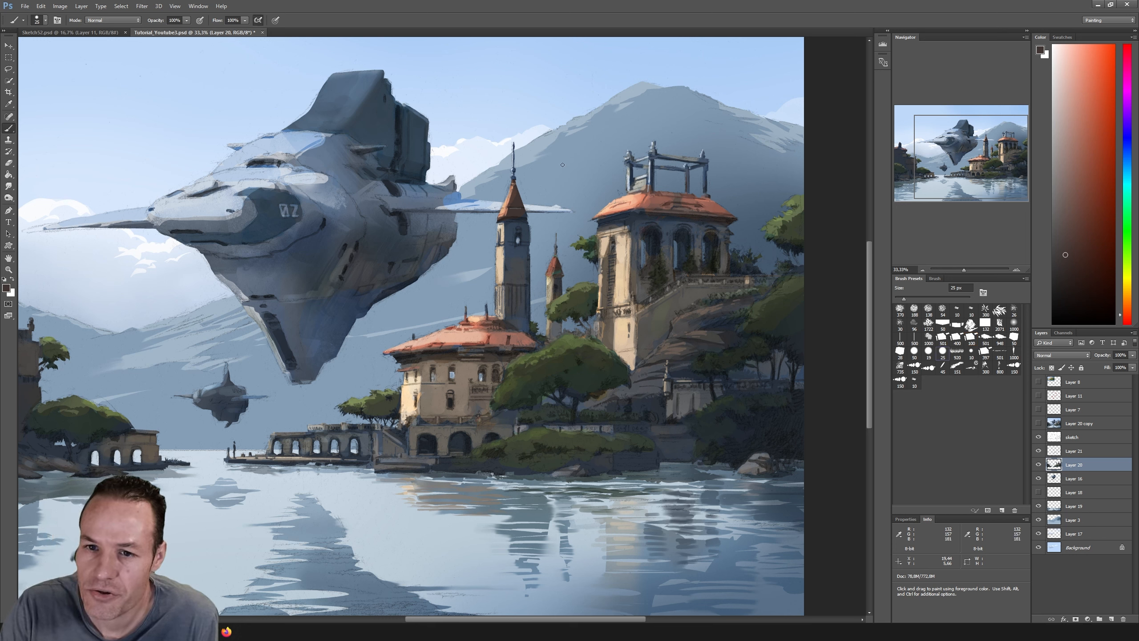
pyautogui.moveTo(574, 166); pyautogui.dragTo(585, 192)
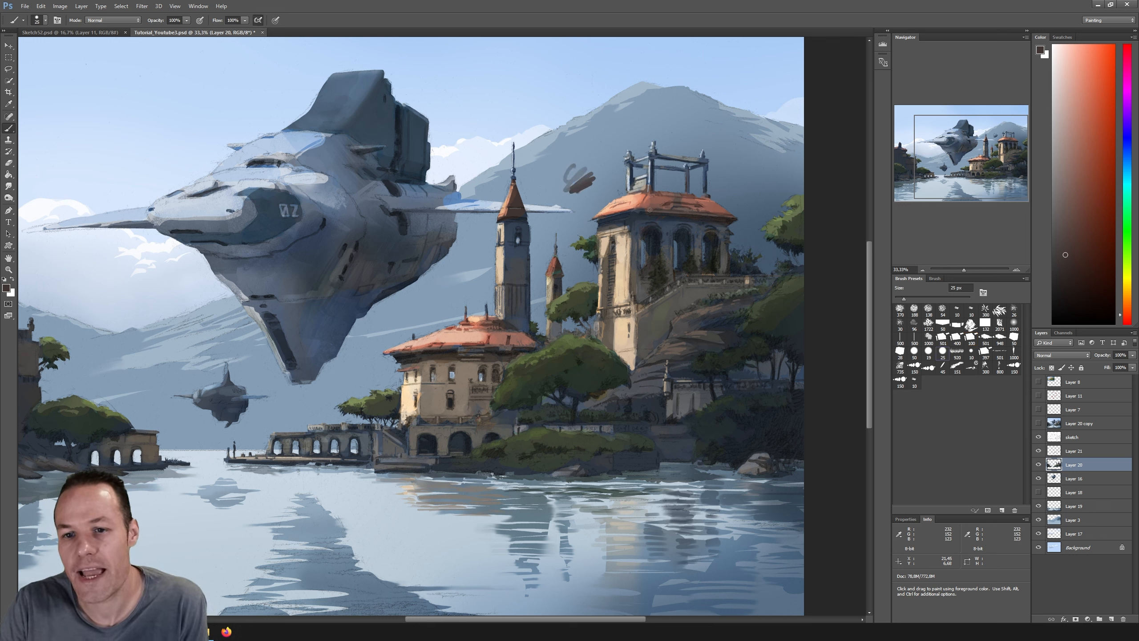
pyautogui.hotkey('ctrl', 'alt', 'z')
# Step: Switch to a 44 px brush and sample dark blue-greys from the cliff-top building's arches and olive green from the tree beside it
pyautogui.click(971, 336)
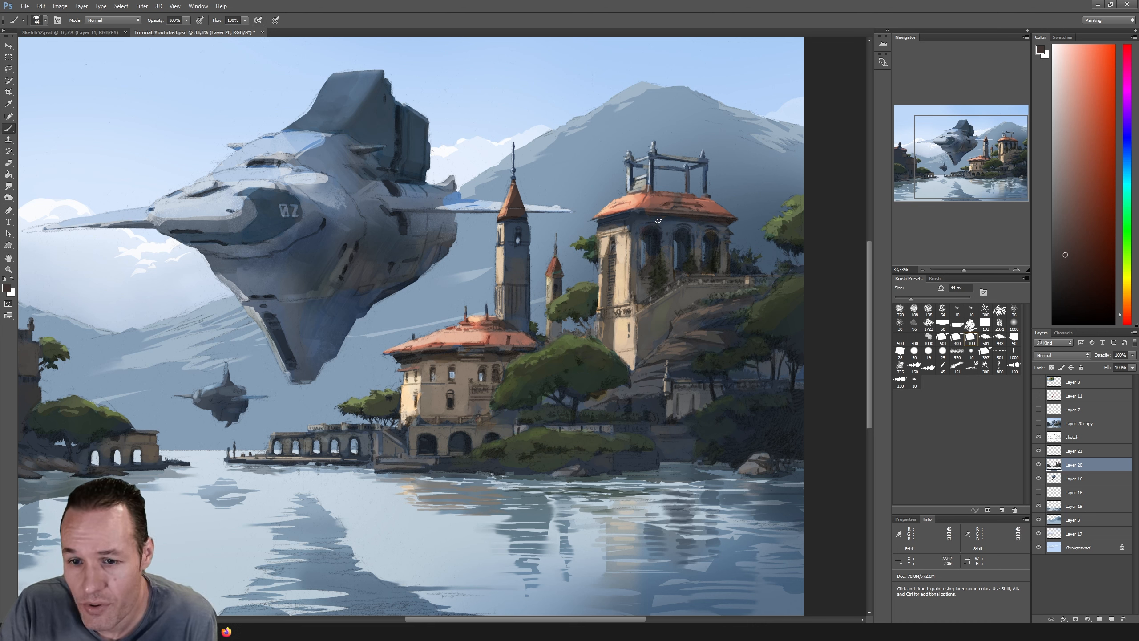
pyautogui.keyDown('alt'); pyautogui.click(635, 264); pyautogui.keyUp('alt')
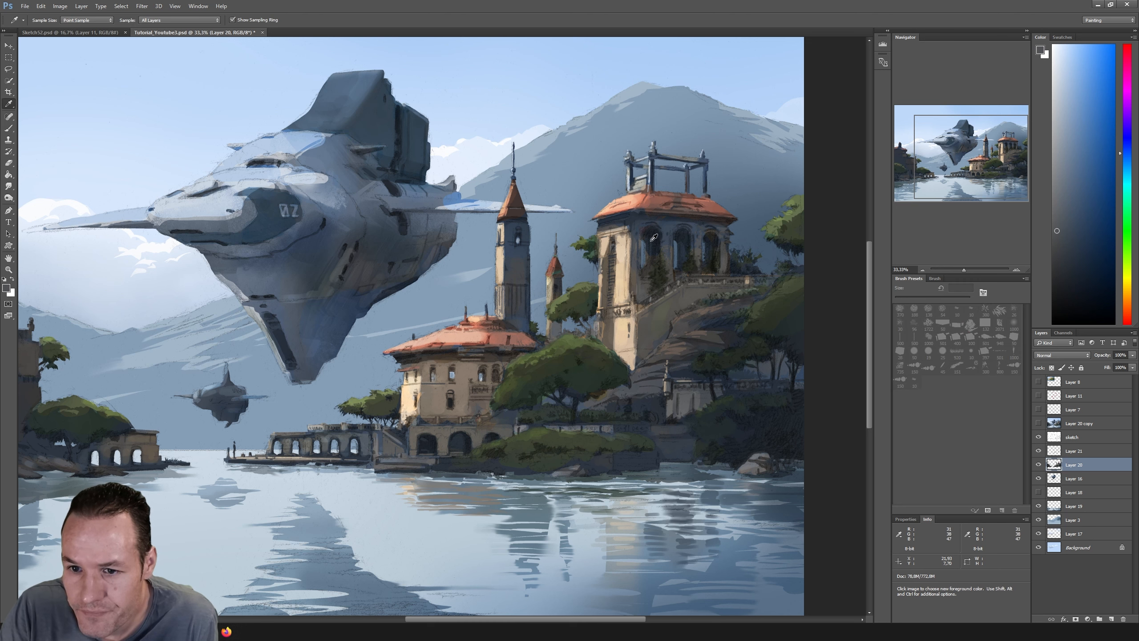
pyautogui.keyDown('alt'); pyautogui.click(665, 265); pyautogui.keyUp('alt')
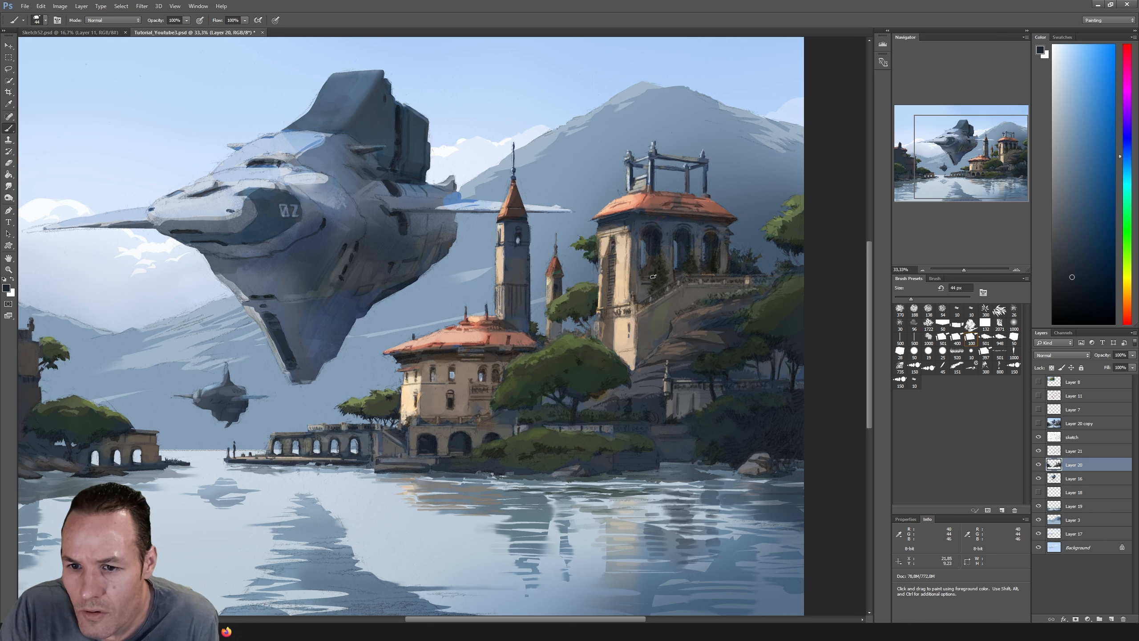
pyautogui.keyDown('alt'); pyautogui.click(579, 300); pyautogui.keyUp('alt')
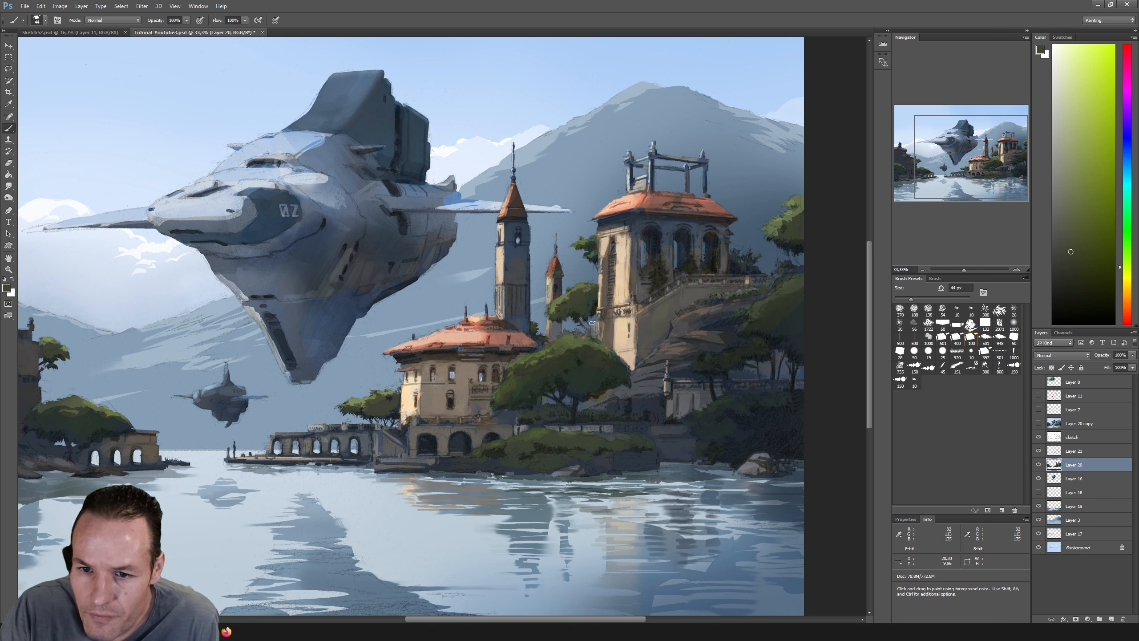
# Step: Set the brush to 19 px and sample dark blue-grey from the cliff, cream and near-black from the small tower, and dark blue from the tall tower
pyautogui.moveTo(911, 298); pyautogui.dragTo(901, 298)
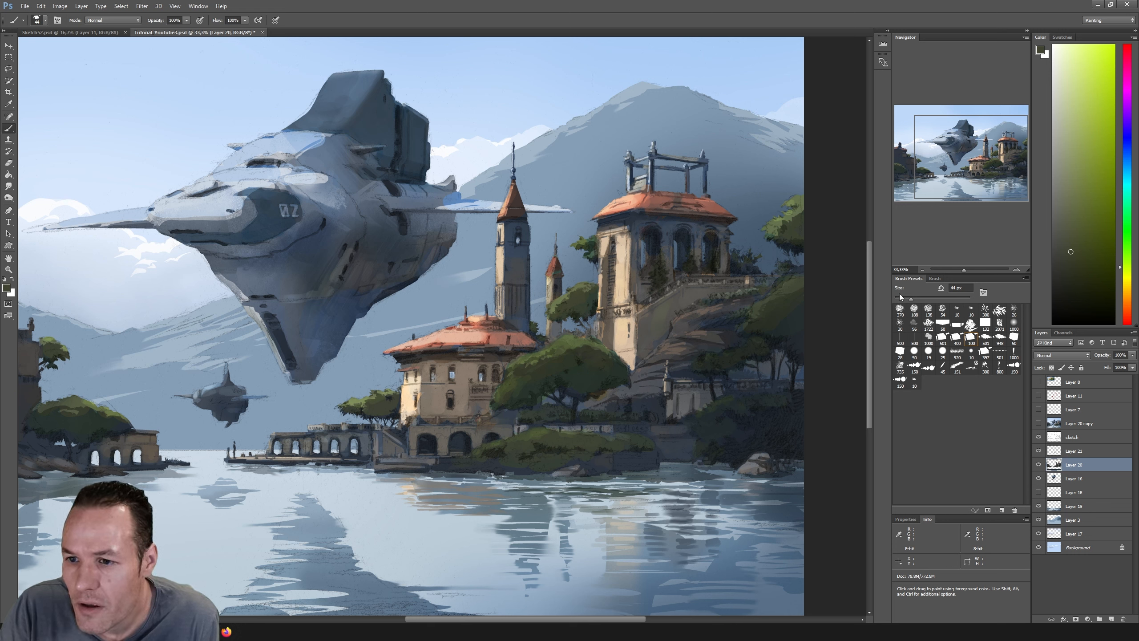
pyautogui.keyDown('alt'); pyautogui.click(730, 330); pyautogui.keyUp('alt')
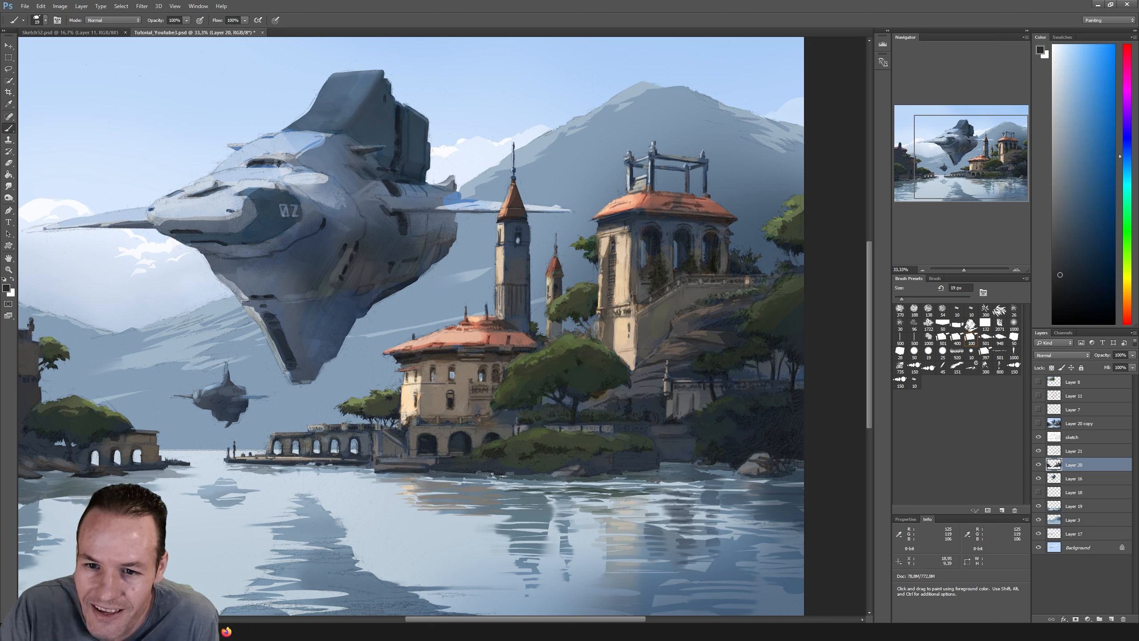
pyautogui.keyDown('alt'); pyautogui.click(548, 291); pyautogui.keyUp('alt')
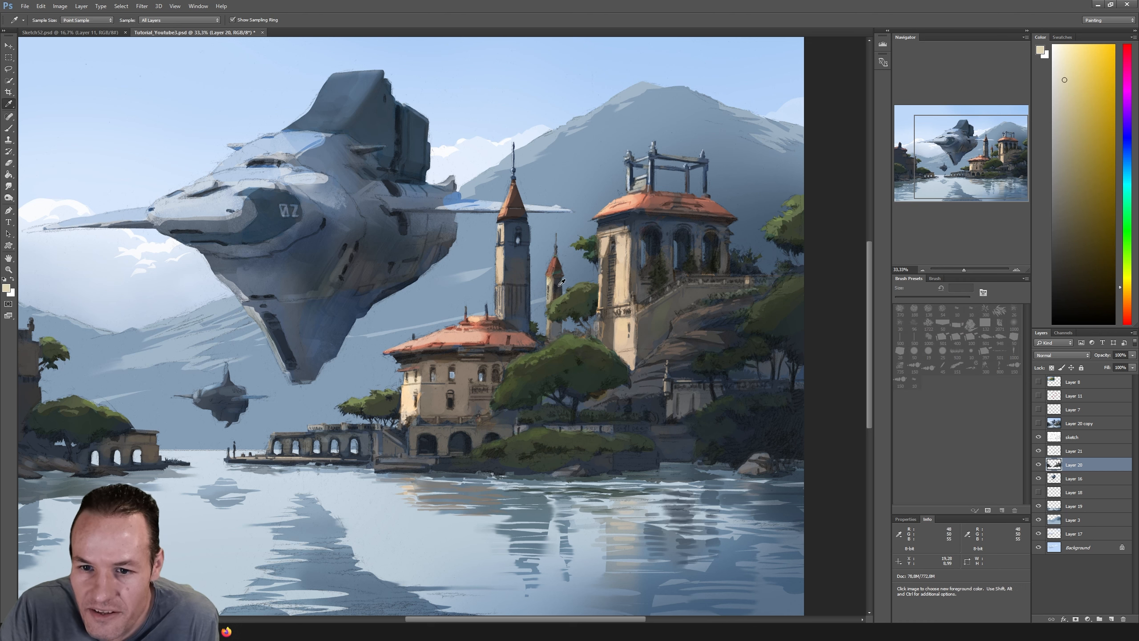
pyautogui.keyDown('alt'); pyautogui.click(557, 283); pyautogui.keyUp('alt')
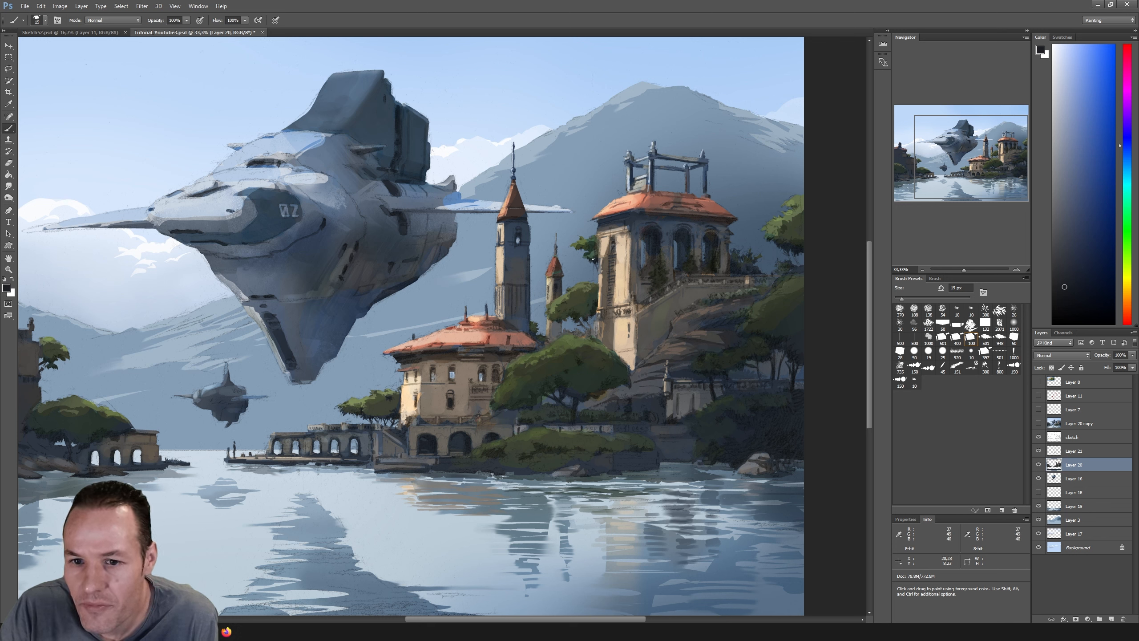
pyautogui.keyDown('alt'); pyautogui.click(520, 231); pyautogui.keyUp('alt')
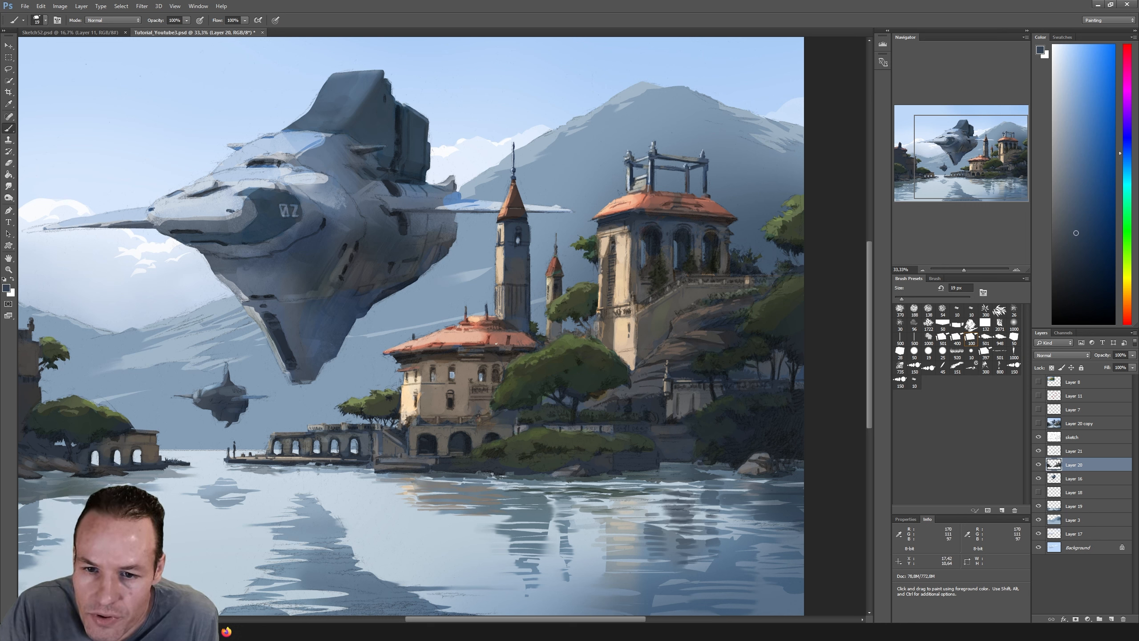
# Step: Sample dark reddish brown from the lakeside house's roof edge, then light peach and grey-brown from its upper wall
pyautogui.keyDown('alt'); pyautogui.click(468, 343); pyautogui.keyUp('alt')
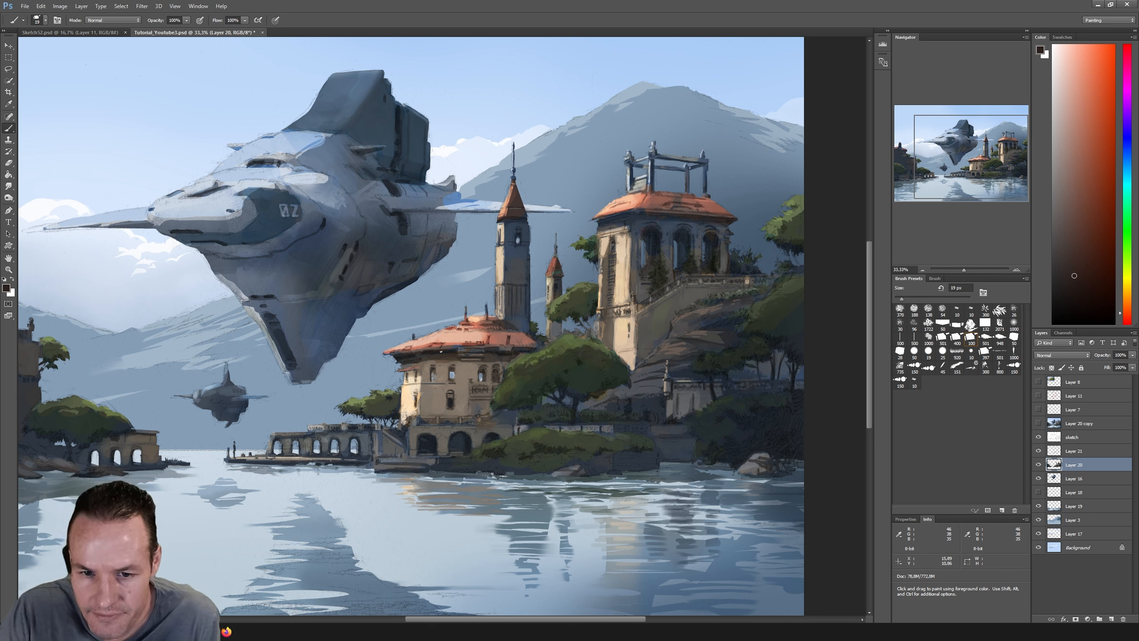
pyautogui.keyDown('alt'); pyautogui.click(421, 388); pyautogui.keyUp('alt')
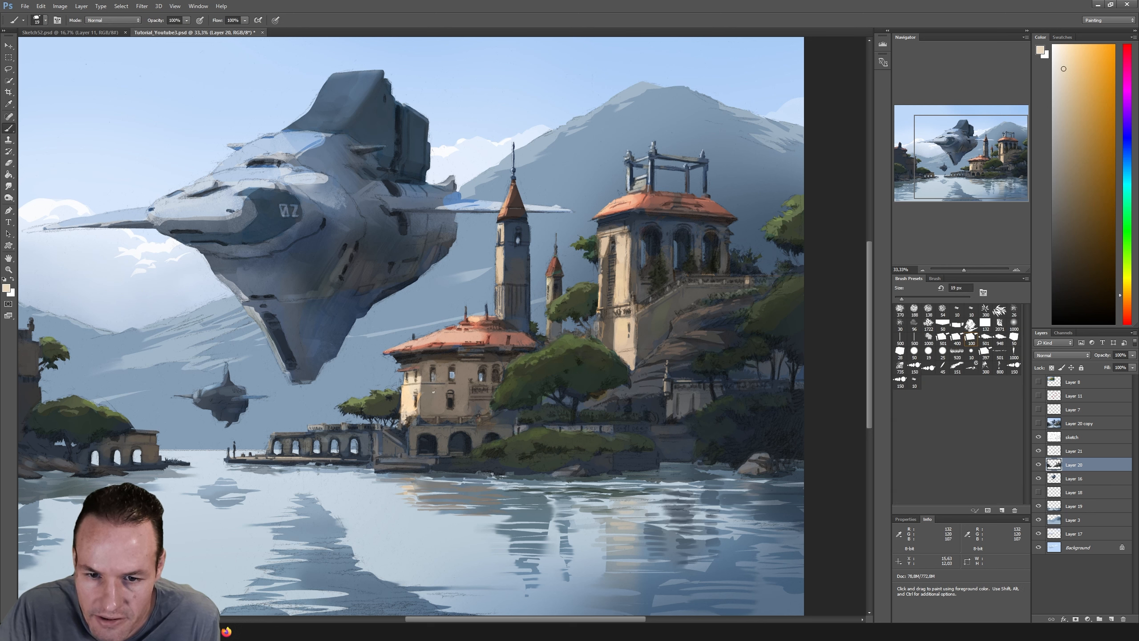
pyautogui.keyDown('alt'); pyautogui.click(454, 397); pyautogui.keyUp('alt')
pyautogui.keyDown('alt'); pyautogui.click(416, 392); pyautogui.keyUp('alt')
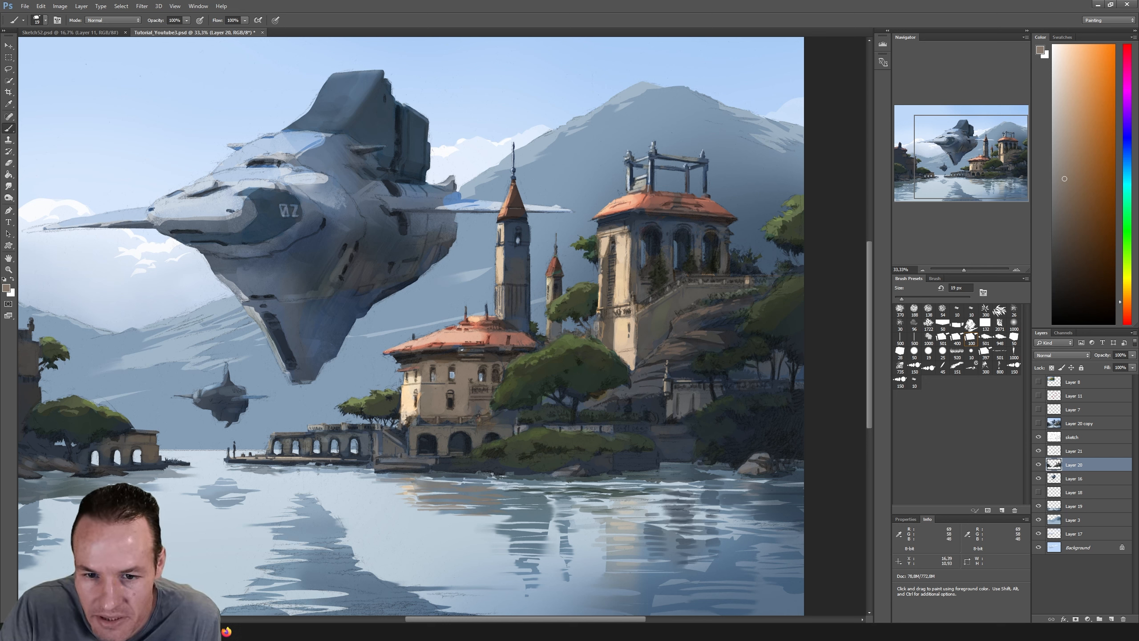
# Step: Sample very dark red-brown and dark brown around the lakeside house's eaves, switching briefly to the Eraser and back to the Brush
pyautogui.keyDown('alt'); pyautogui.click(418, 372); pyautogui.keyUp('alt')
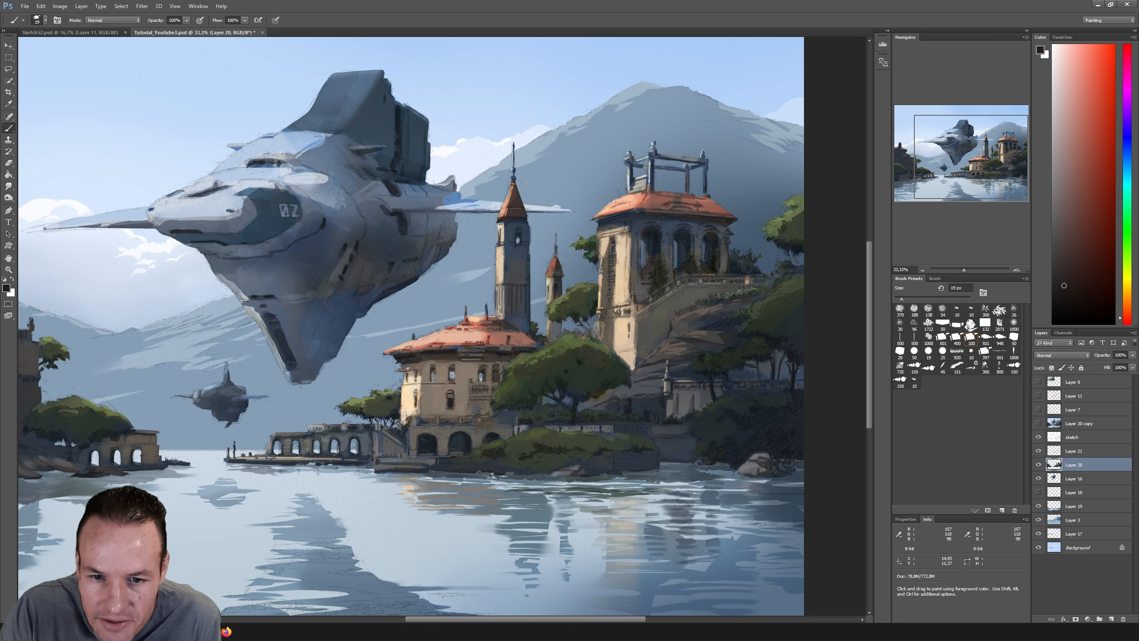
pyautogui.press('e')
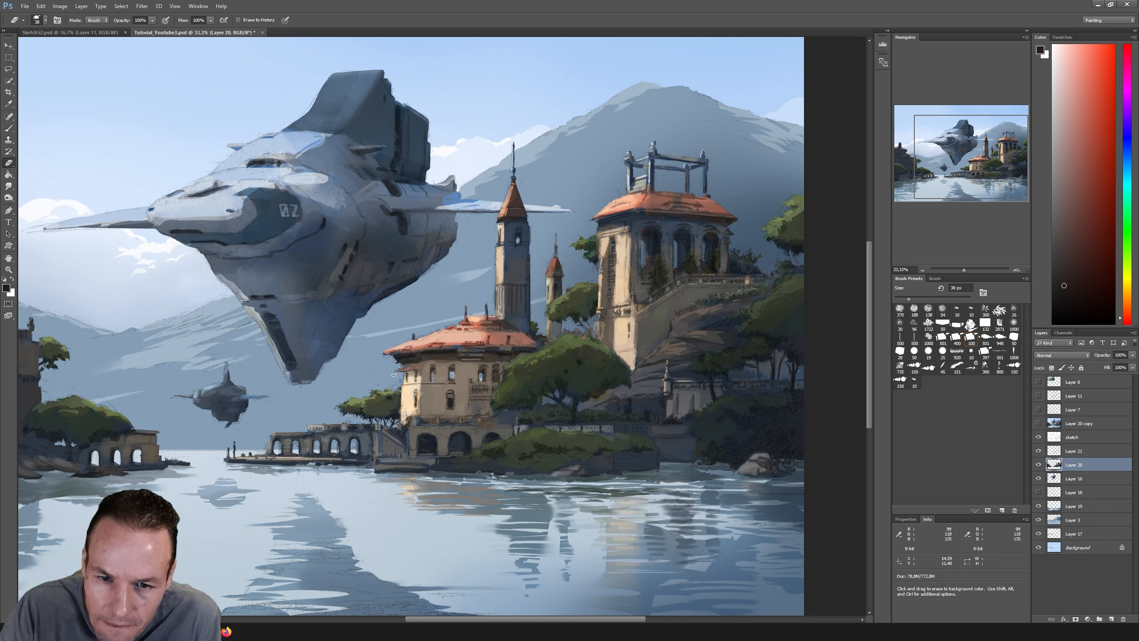
pyautogui.press('b')
pyautogui.keyDown('alt'); pyautogui.click(432, 356); pyautogui.keyUp('alt')
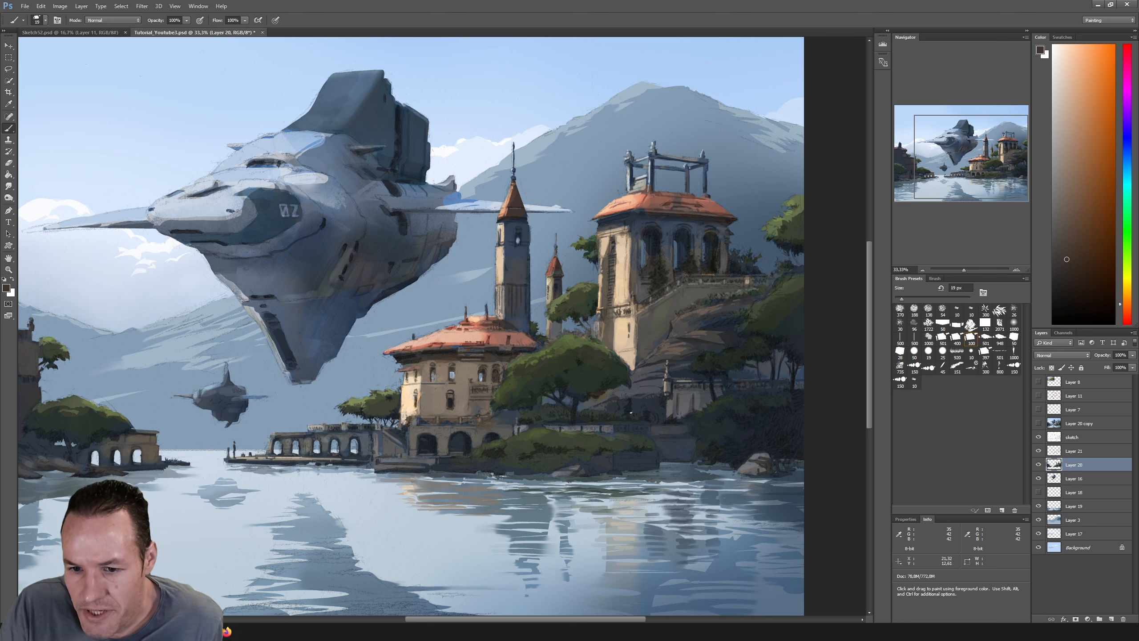
# Step: Sample dark green-grey, dark teal and dark blue-grey along the terrace below the cliff for the brush
pyautogui.keyDown('alt'); pyautogui.click(603, 410); pyautogui.keyUp('alt')
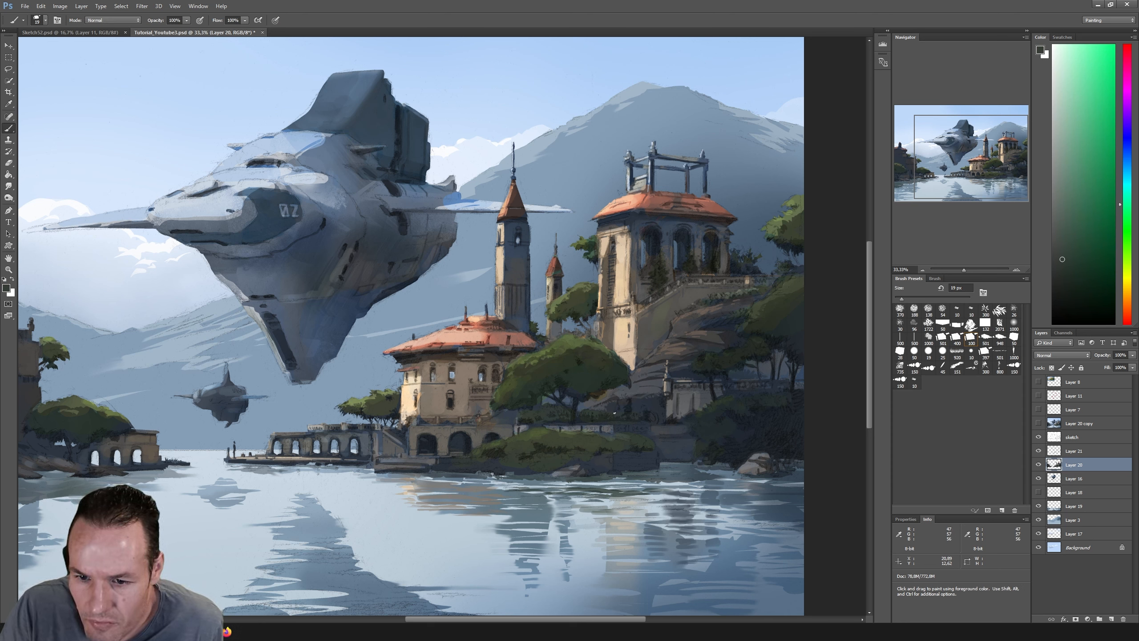
pyautogui.keyDown('alt'); pyautogui.click(620, 414); pyautogui.keyUp('alt')
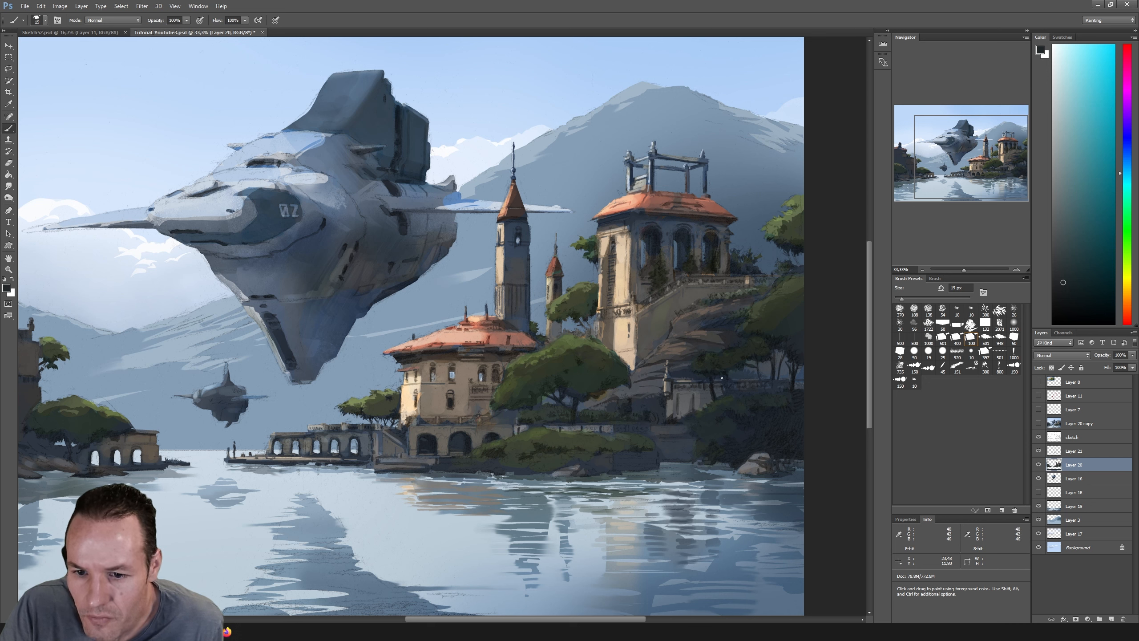
pyautogui.keyDown('alt'); pyautogui.click(673, 416); pyautogui.keyUp('alt')
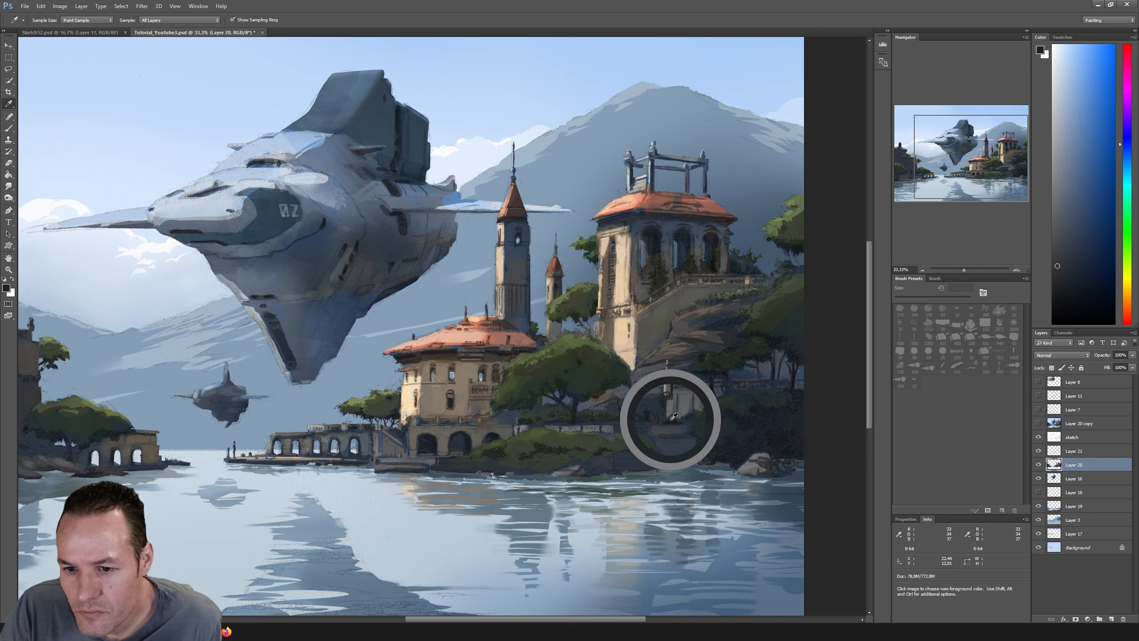
# Step: Sample dark navy and touch up the lakeside house's ground-floor arch, then sample from its upper window and choose a stronger medium blue
pyautogui.keyDown('alt'); pyautogui.click(470, 437); pyautogui.keyUp('alt')
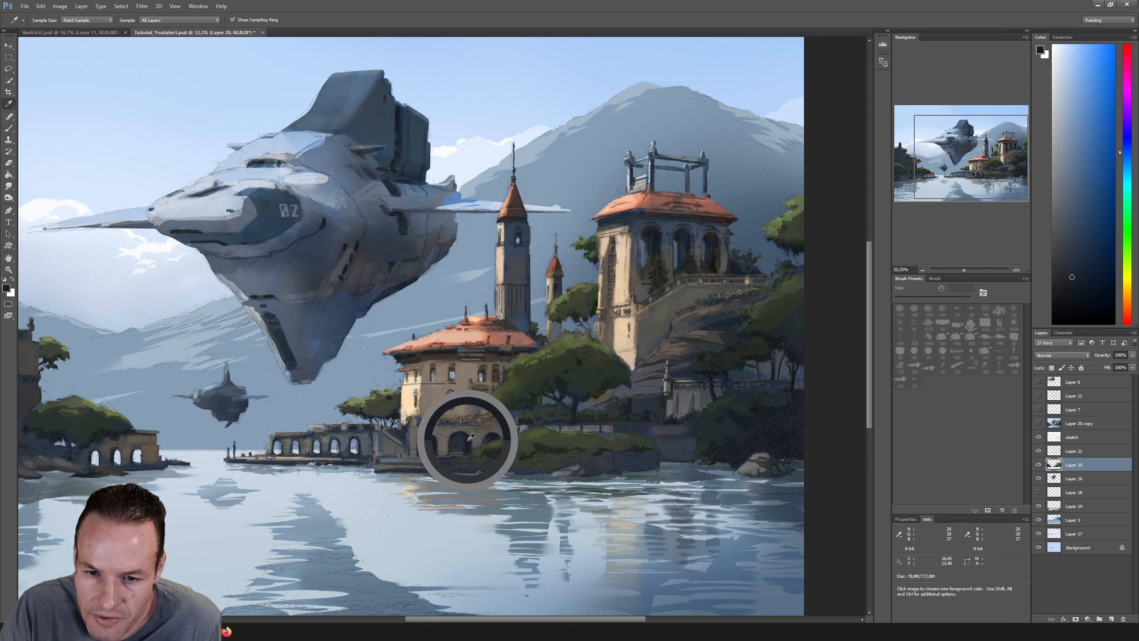
pyautogui.moveTo(468, 440); pyautogui.dragTo(471, 440)
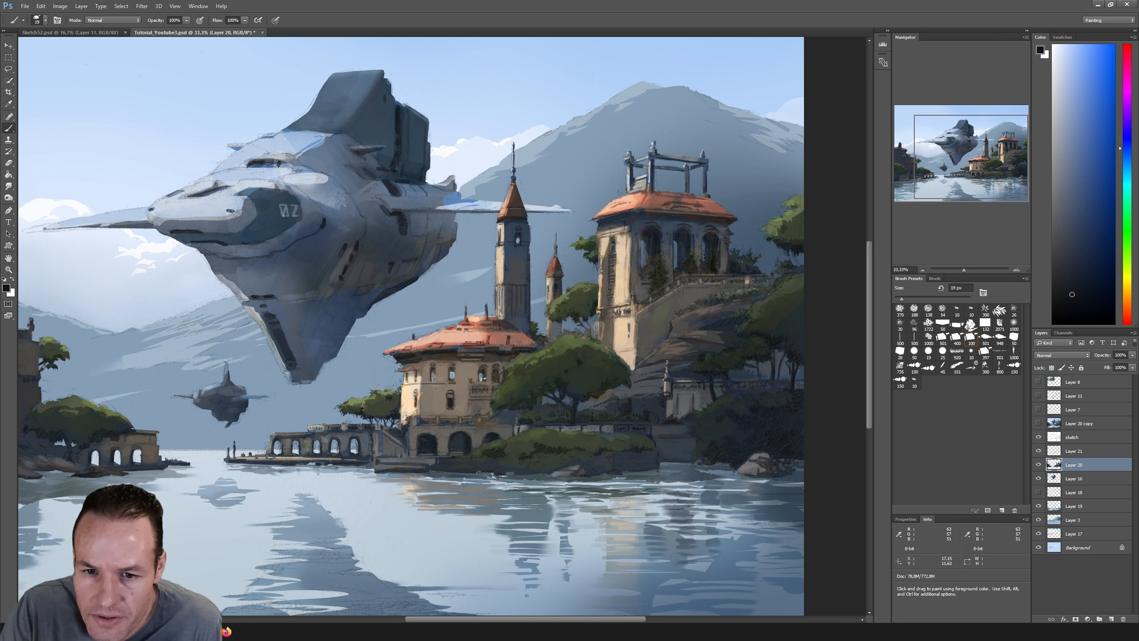
pyautogui.keyDown('alt'); pyautogui.click(454, 375); pyautogui.keyUp('alt')
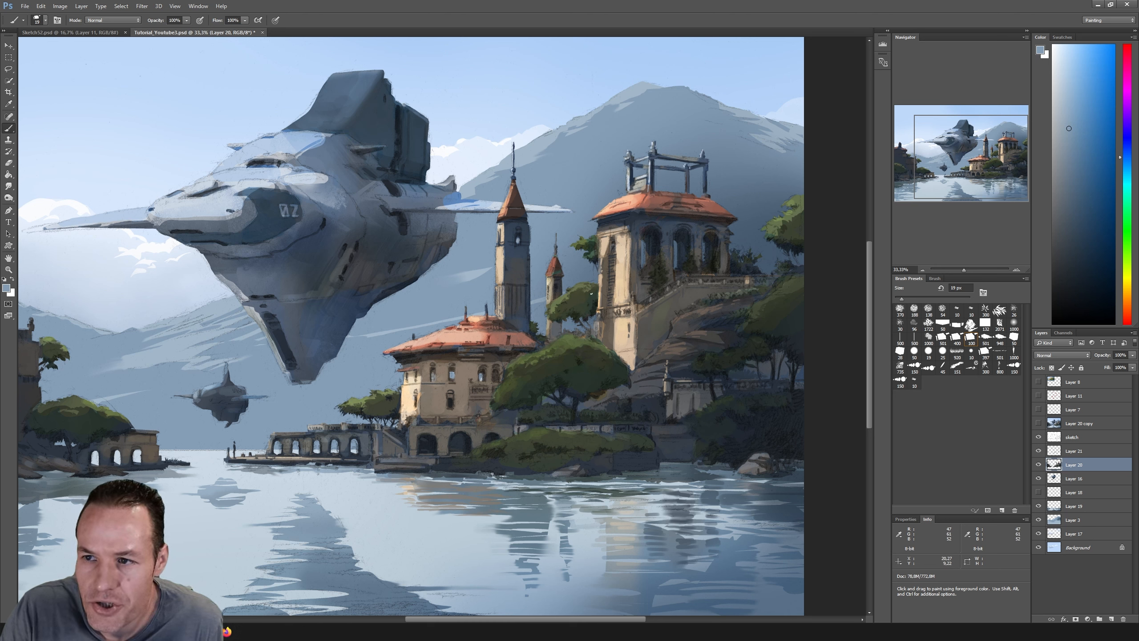
pyautogui.click(1085, 159)
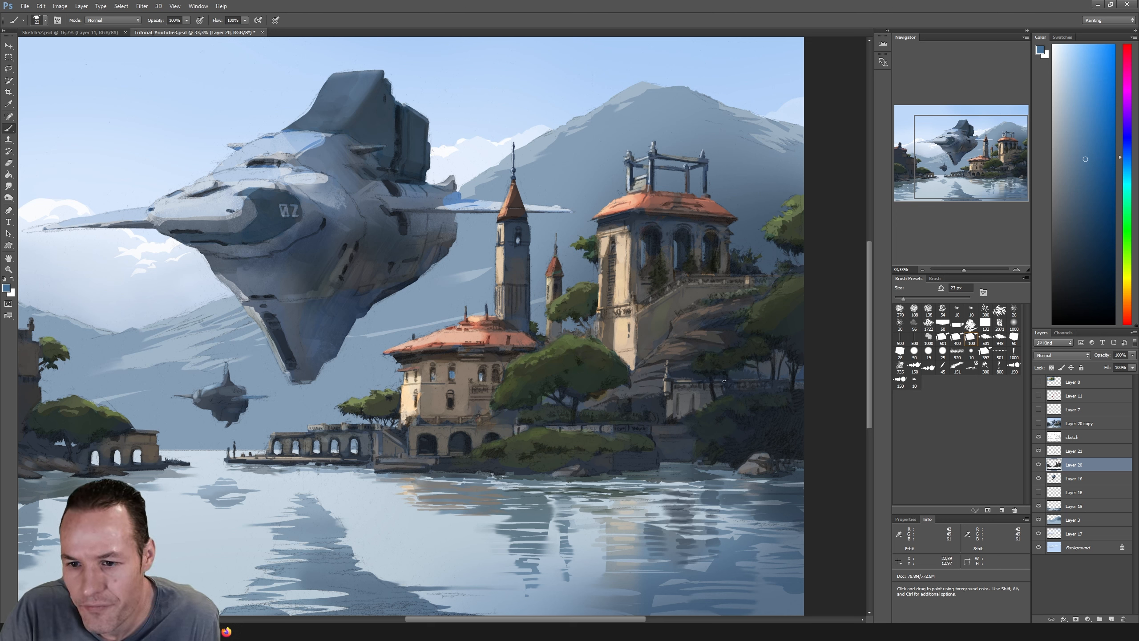
# Step: Sample dark grey and dark blues from the cliff and its trees, then light peach from the cliff-top building's sunlit base wall
pyautogui.keyDown('alt'); pyautogui.click(725, 341); pyautogui.keyUp('alt')
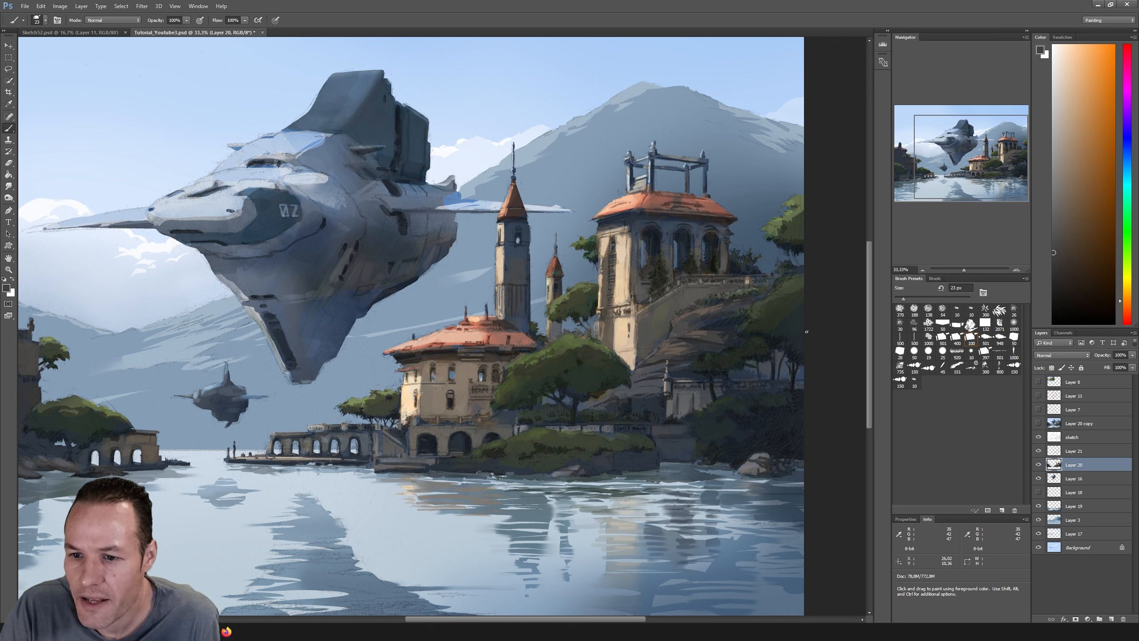
pyautogui.keyDown('alt'); pyautogui.click(741, 359); pyautogui.keyUp('alt')
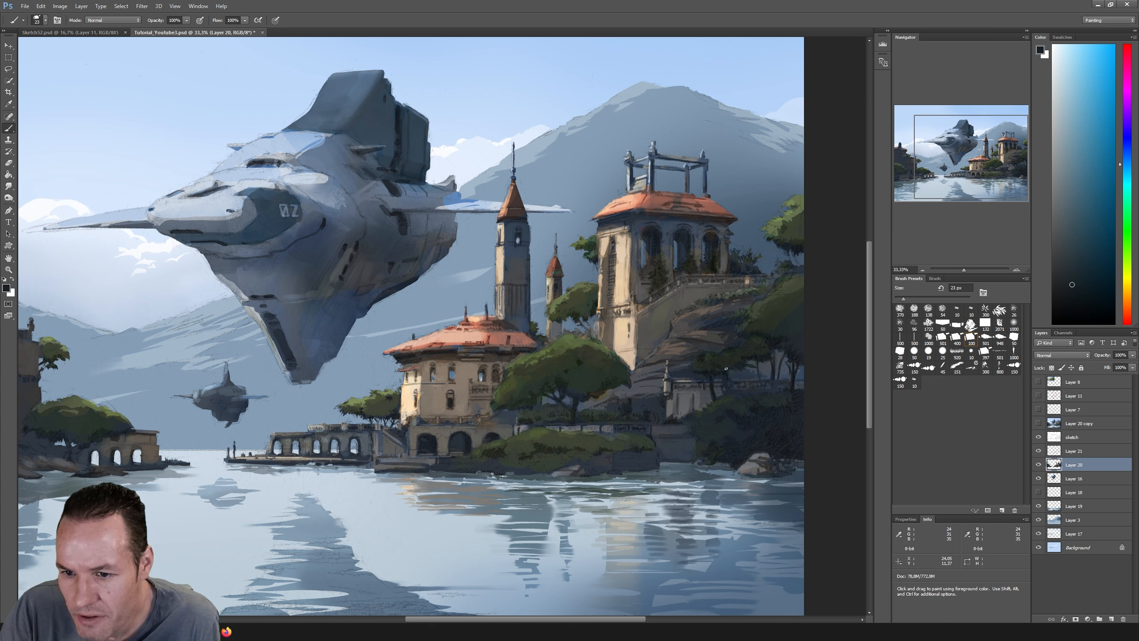
pyautogui.keyDown('alt'); pyautogui.click(791, 370); pyautogui.keyUp('alt')
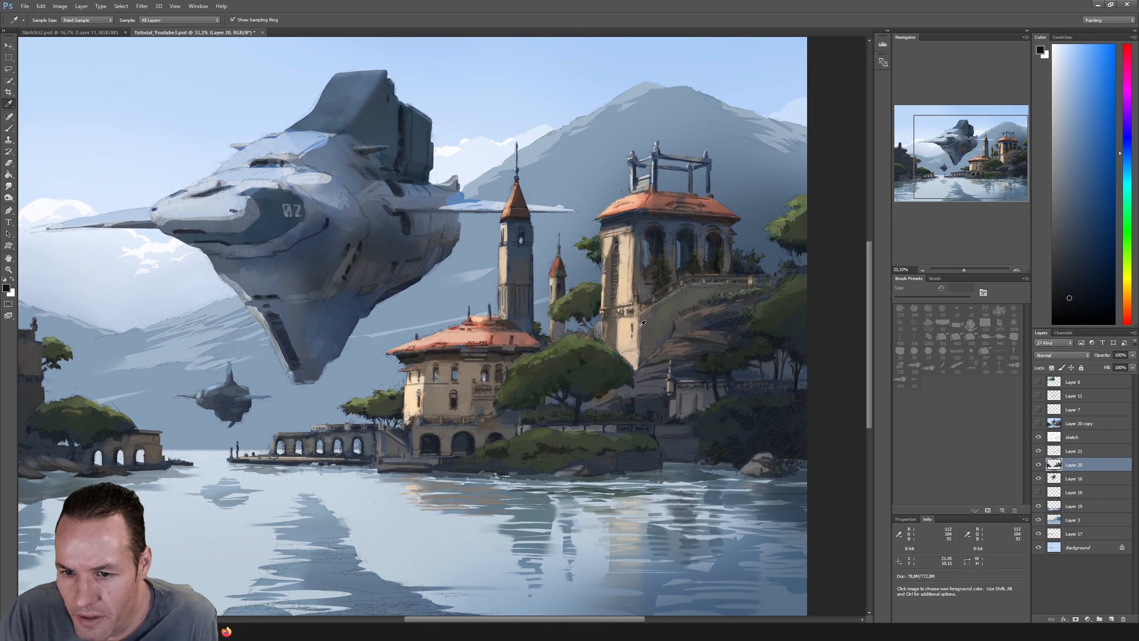
pyautogui.keyDown('alt'); pyautogui.click(637, 325); pyautogui.keyUp('alt')
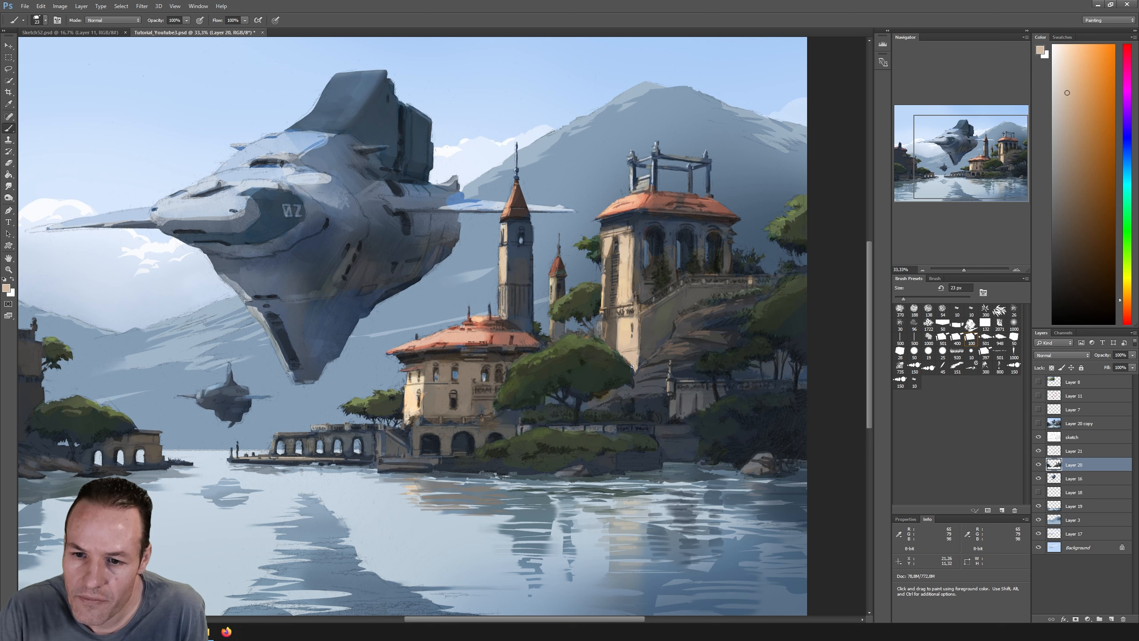
# Step: Sample olive green from the tree at the painting's far edge, brush near the lakeside house's roof, then sample dark navy below that tree
pyautogui.moveTo(558, 621)
pyautogui.mouseDown()
pyautogui.moveTo(529, 622)
pyautogui.moveTo(554, 622)
pyautogui.mouseUp()
pyautogui.keyDown('alt'); pyautogui.click(810, 233); pyautogui.keyUp('alt')
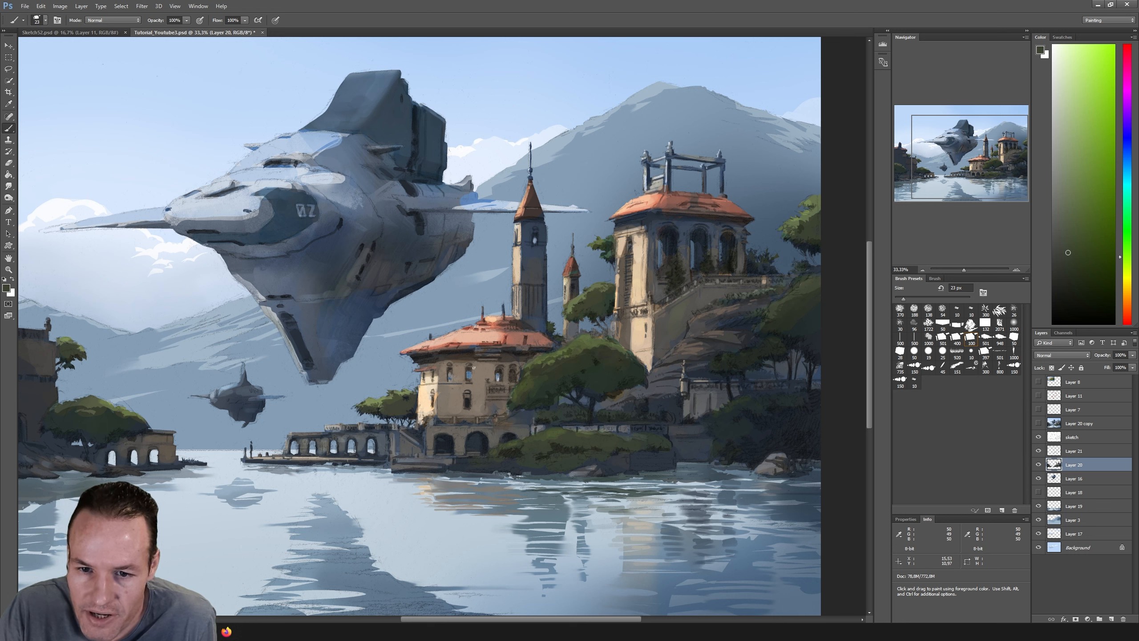
pyautogui.moveTo(499, 325)
pyautogui.mouseDown()
pyautogui.moveTo(461, 394)
pyautogui.moveTo(506, 295)
pyautogui.moveTo(473, 401)
pyautogui.moveTo(512, 377)
pyautogui.mouseUp()
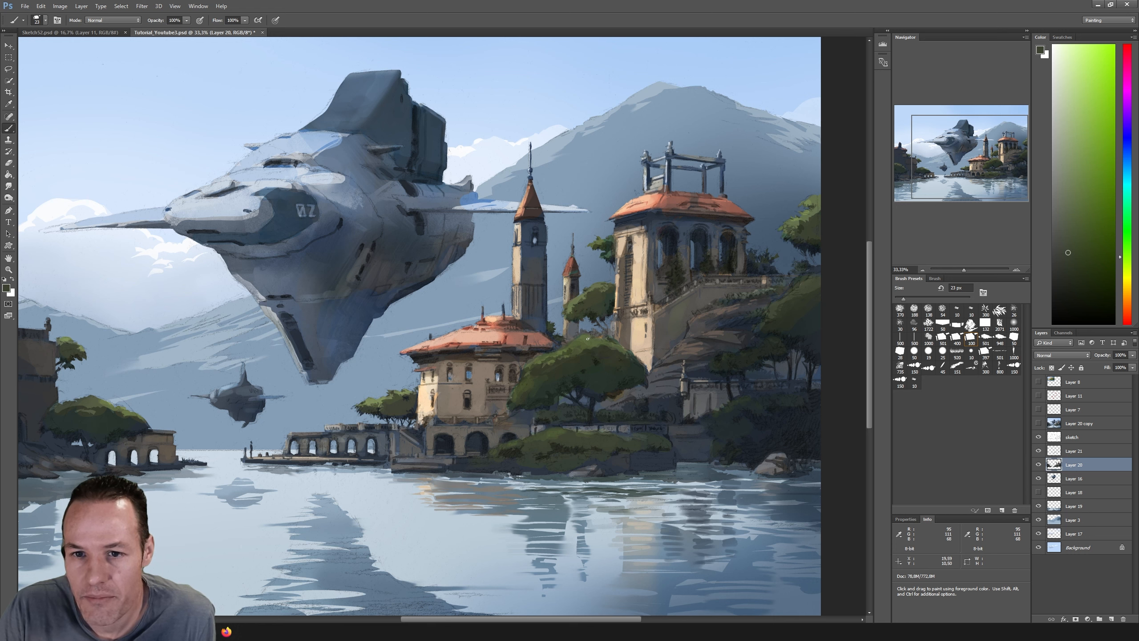
pyautogui.keyDown('alt'); pyautogui.click(814, 250); pyautogui.keyUp('alt')
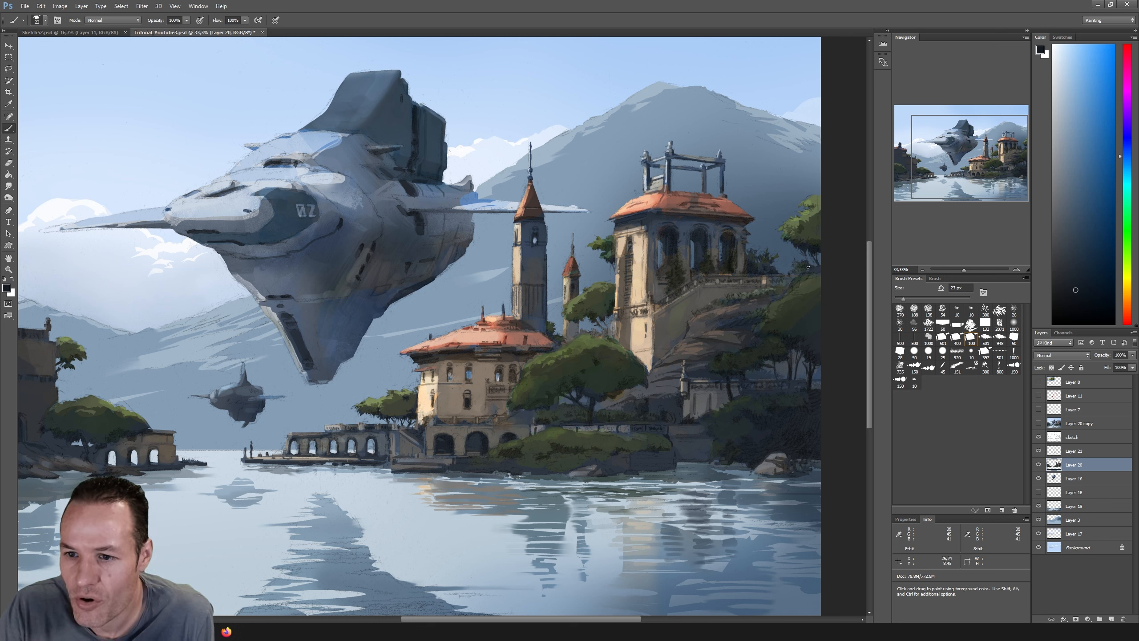
# Step: Set the brush size to 26 px and sample dark navy, mid grey-blue and dark slate along the waterline below the lakeside terrace
pyautogui.press('[')
pyautogui.press('[')
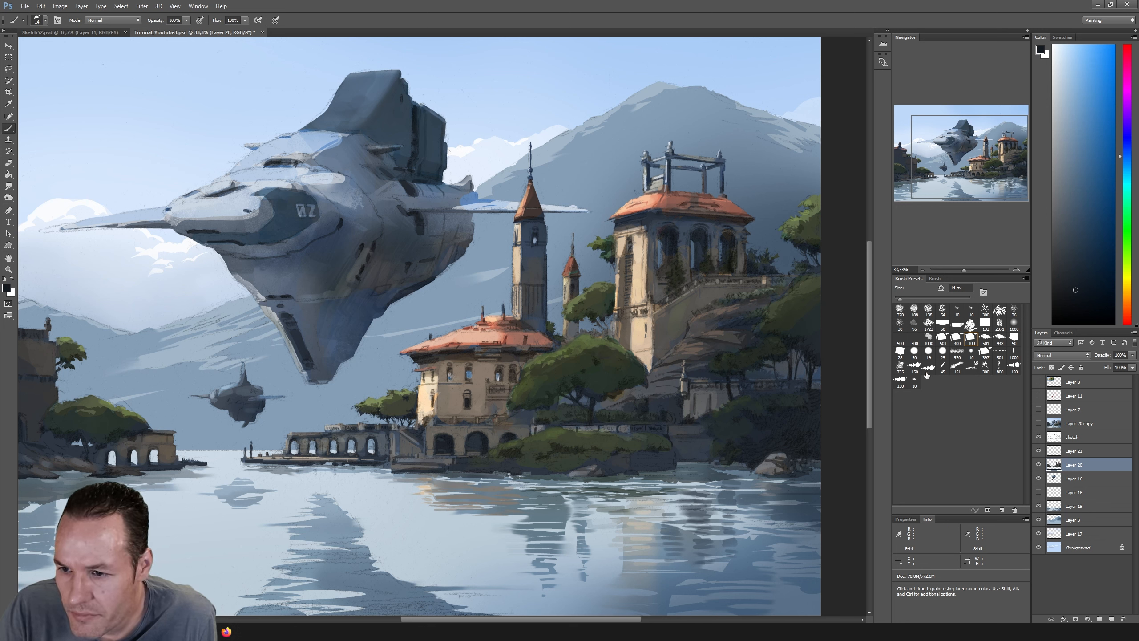
pyautogui.click(904, 298)
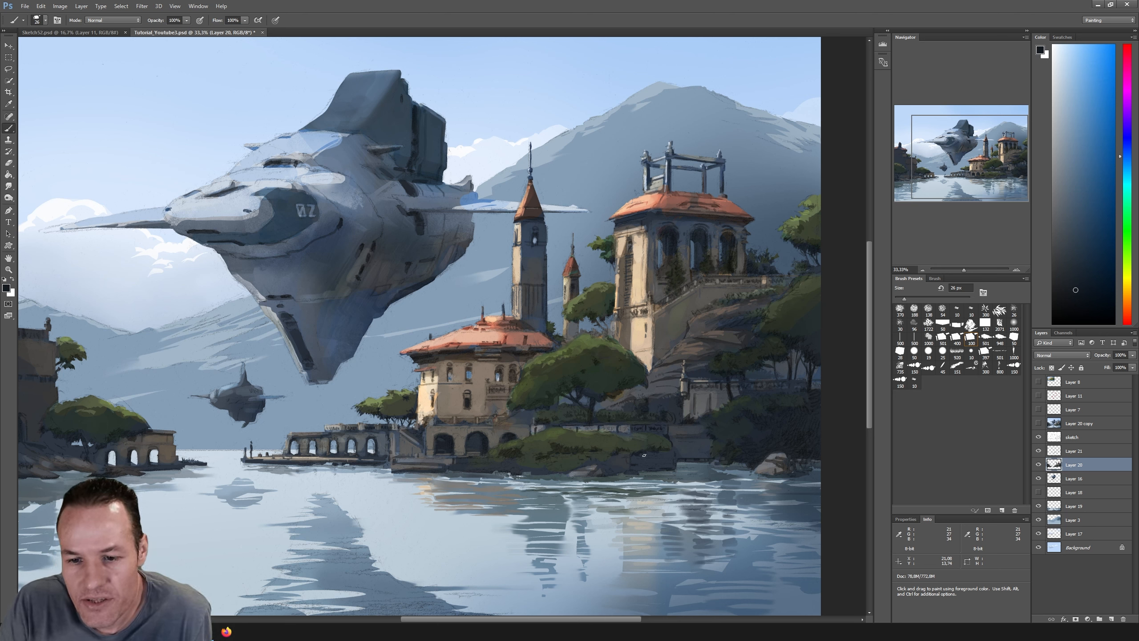
pyautogui.keyDown('alt'); pyautogui.click(540, 469); pyautogui.keyUp('alt')
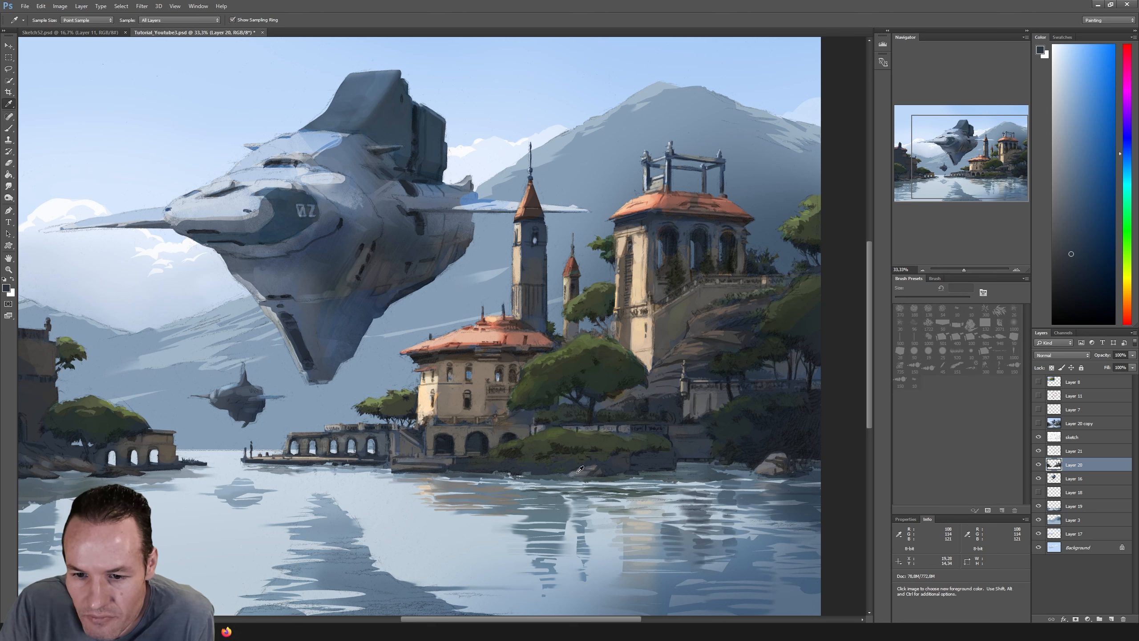
pyautogui.keyDown('alt'); pyautogui.click(582, 467); pyautogui.keyUp('alt')
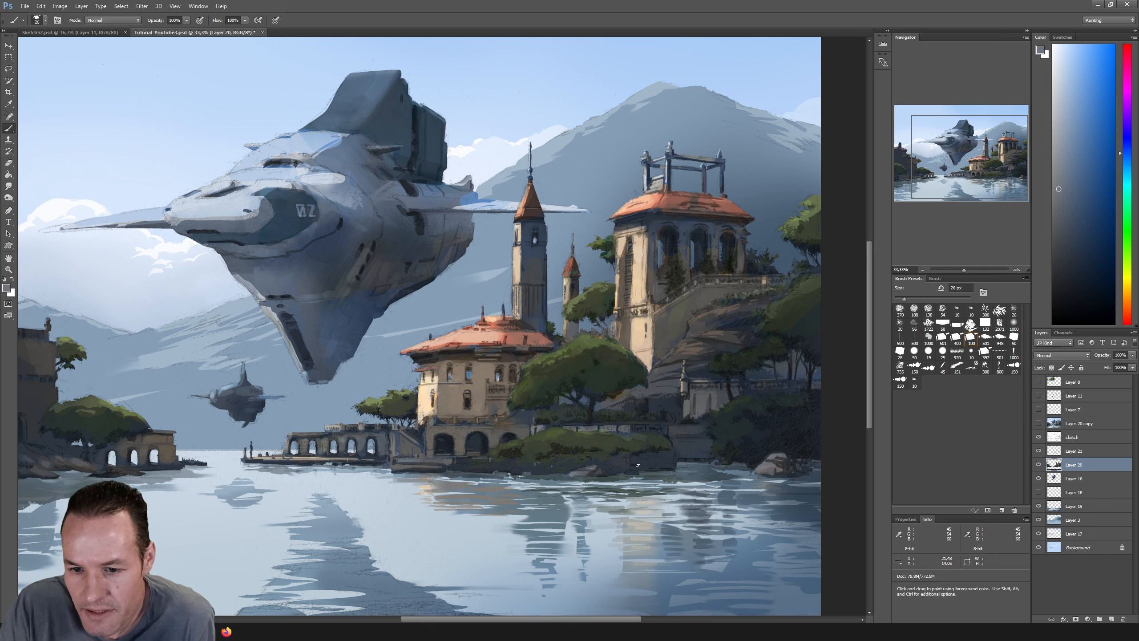
pyautogui.keyDown('alt'); pyautogui.click(599, 472); pyautogui.keyUp('alt')
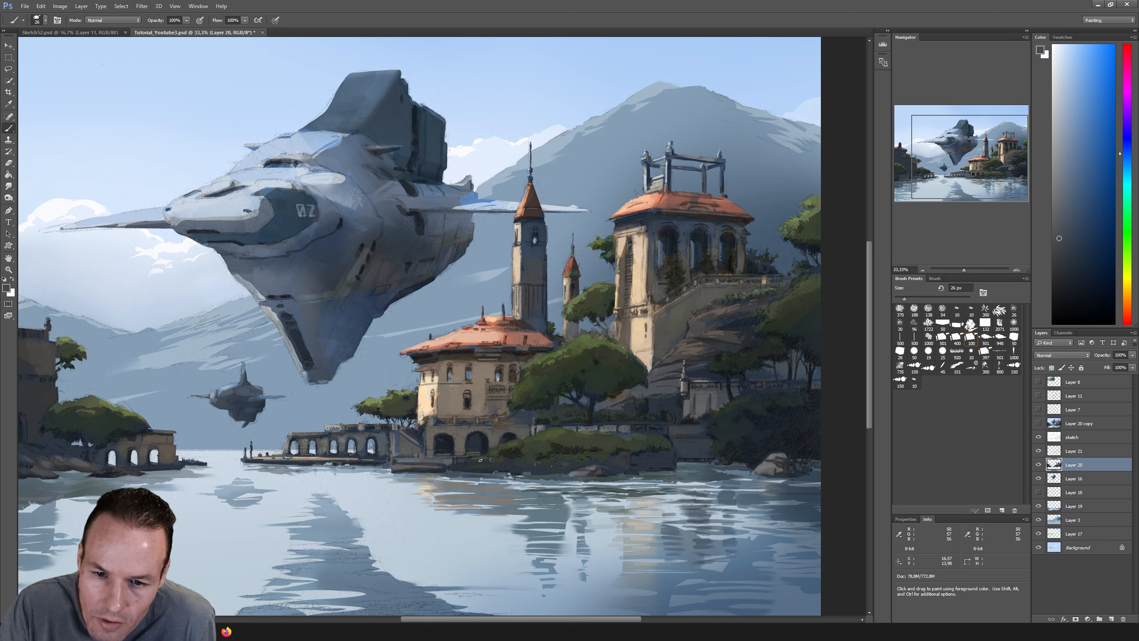
# Step: Sample warm grey from the lakeside house's base, slate blue and dark navy from the terrace edge, then neutral grey beside the shaded bushes
pyautogui.keyDown('alt'); pyautogui.click(468, 461); pyautogui.keyUp('alt')
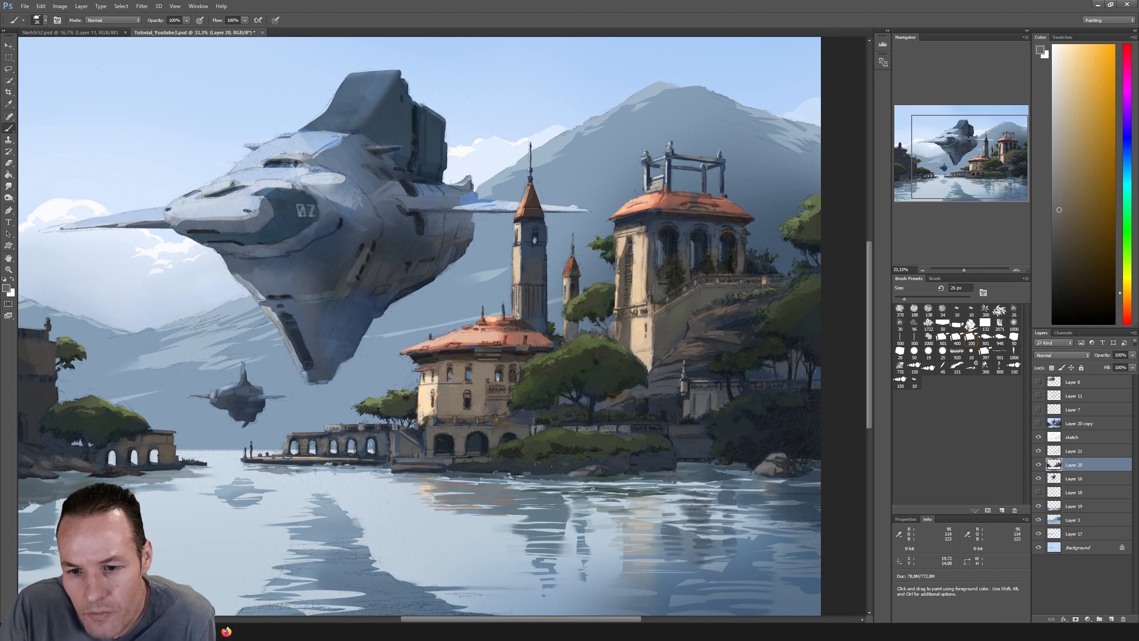
pyautogui.keyDown('alt'); pyautogui.click(582, 471); pyautogui.keyUp('alt')
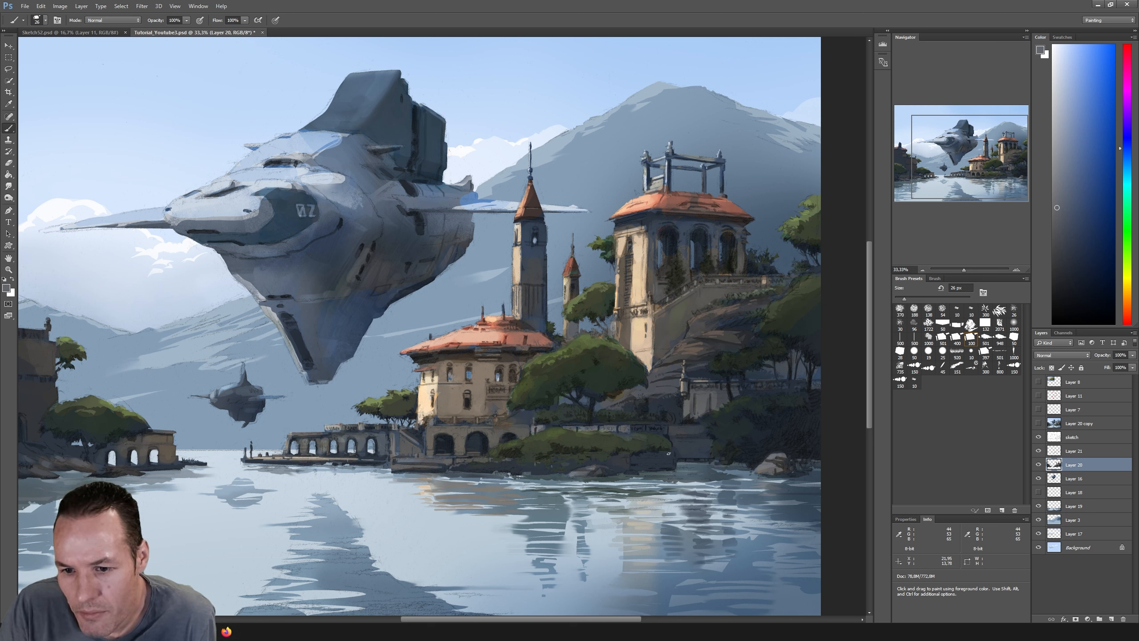
pyautogui.keyDown('alt'); pyautogui.click(670, 467); pyautogui.keyUp('alt')
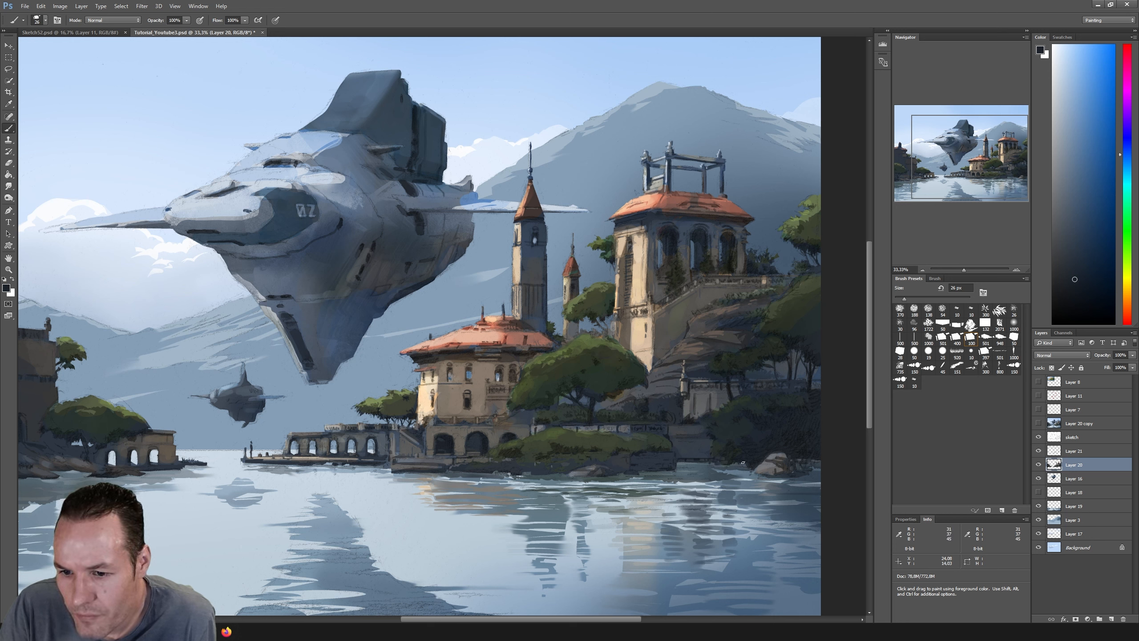
pyautogui.keyDown('alt'); pyautogui.click(689, 427); pyautogui.keyUp('alt')
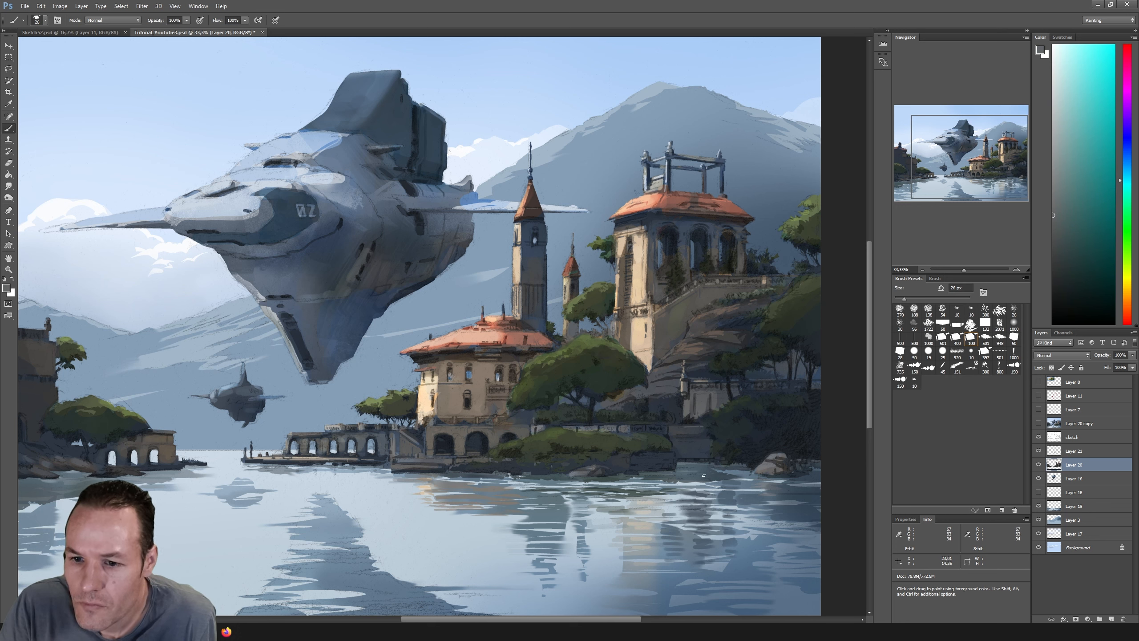
# Step: Sample muted red and dusky mauve from the roof of the shaded building across the lake, and dark blue-grey from its lower wall
pyautogui.moveTo(613, 621); pyautogui.dragTo(554, 612)
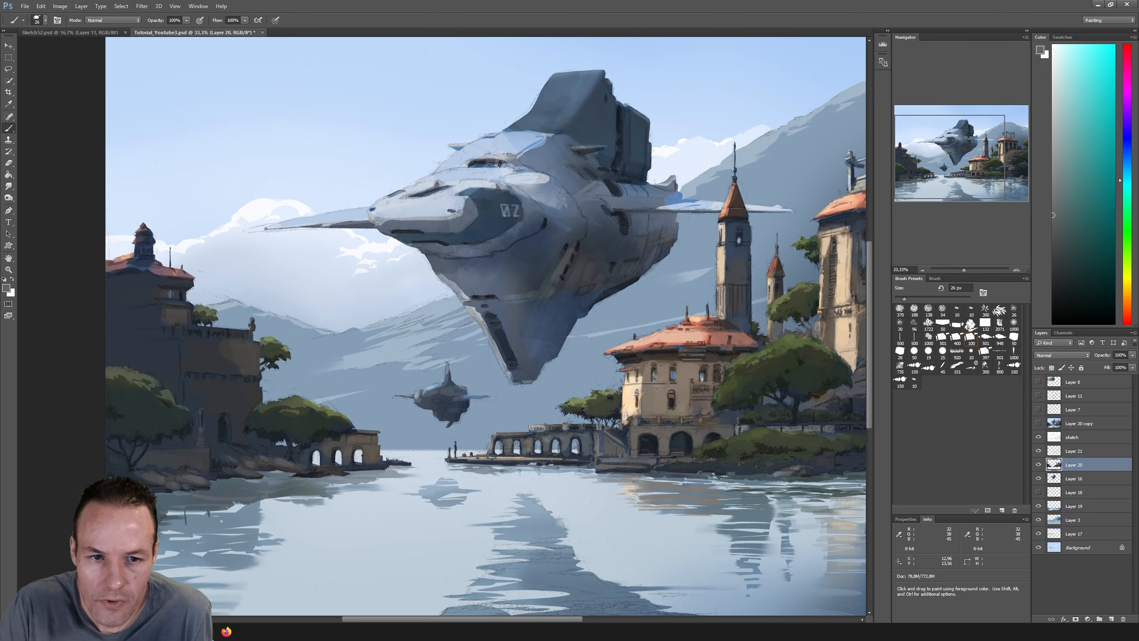
pyautogui.keyDown('alt'); pyautogui.click(180, 269); pyautogui.keyUp('alt')
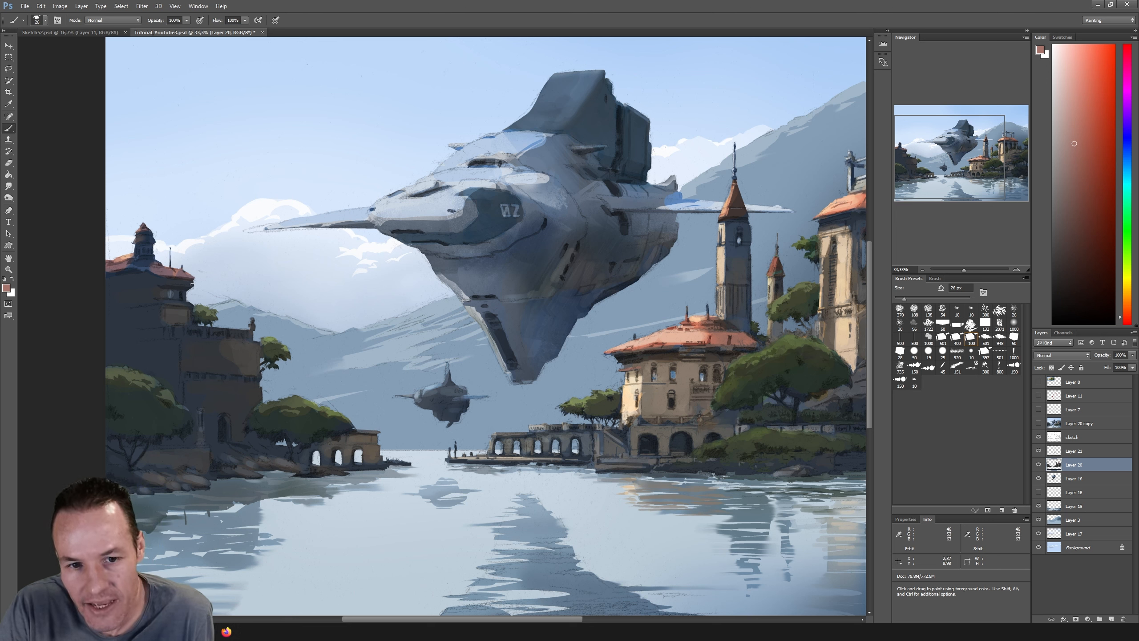
pyautogui.keyDown('alt'); pyautogui.click(242, 369); pyautogui.keyUp('alt')
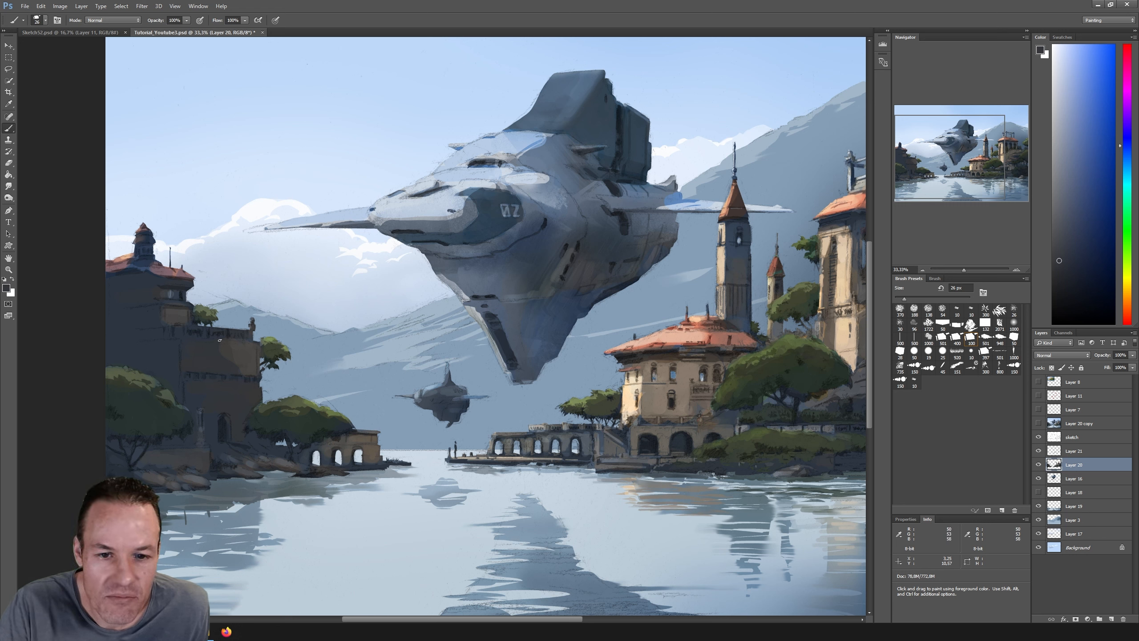
pyautogui.press('shift')
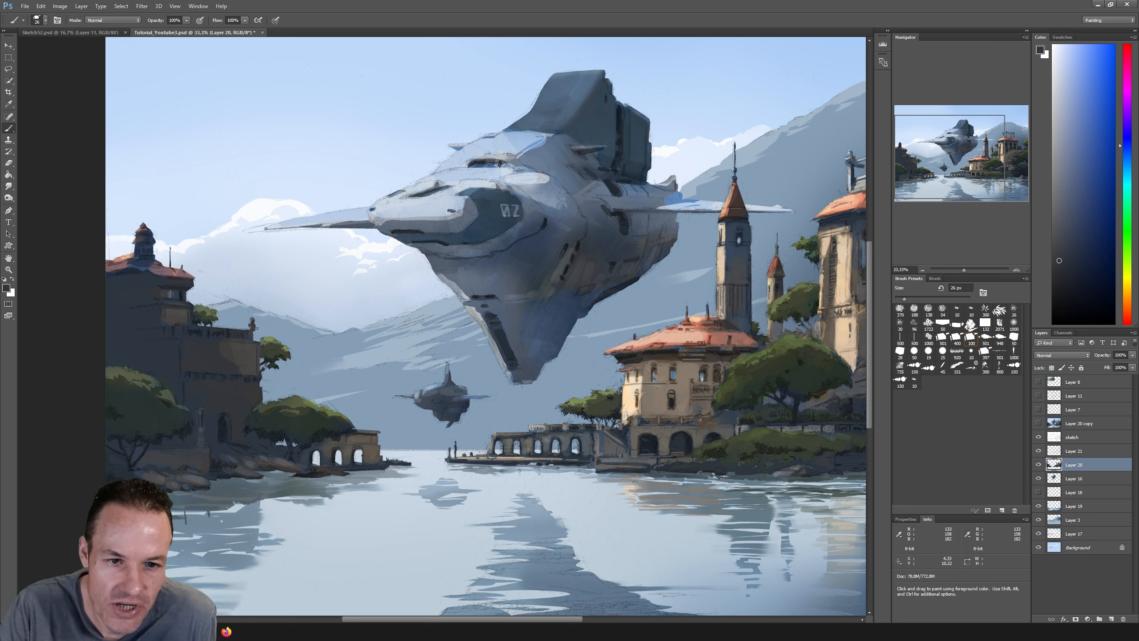
pyautogui.keyDown('alt'); pyautogui.click(131, 265); pyautogui.keyUp('alt')
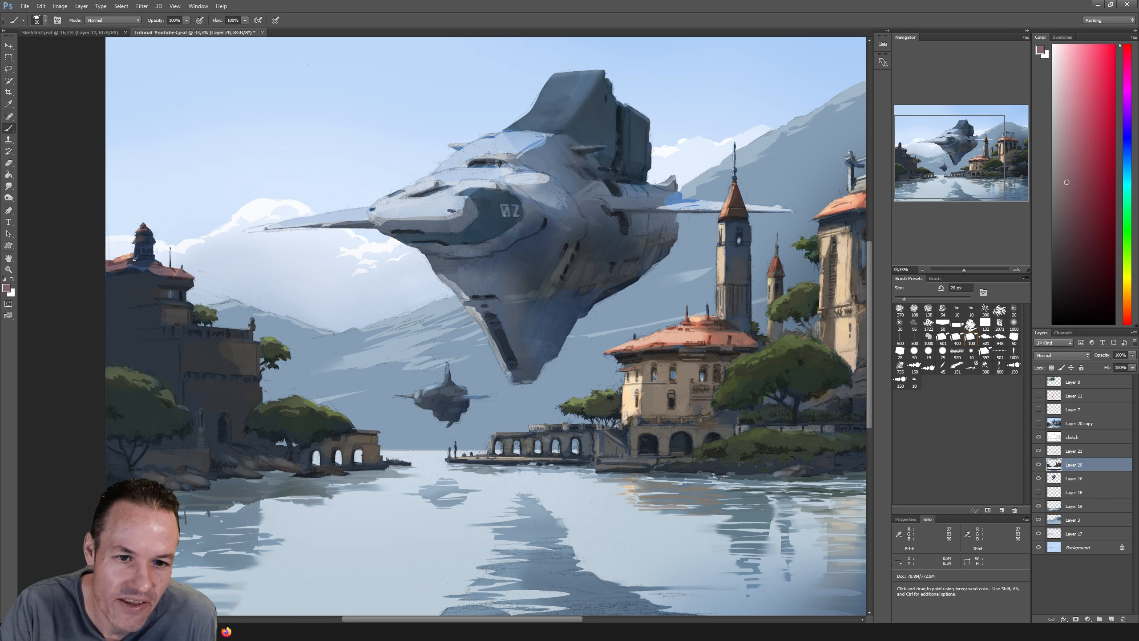
pyautogui.keyDown('alt'); pyautogui.click(173, 269); pyautogui.keyUp('alt')
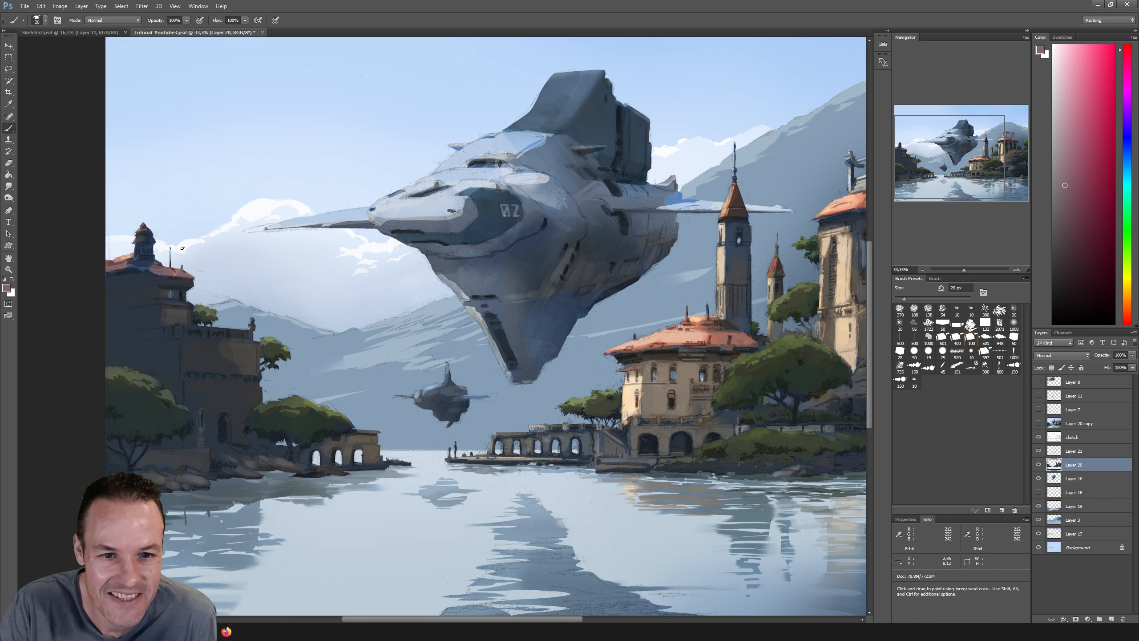
pyautogui.press('alt')
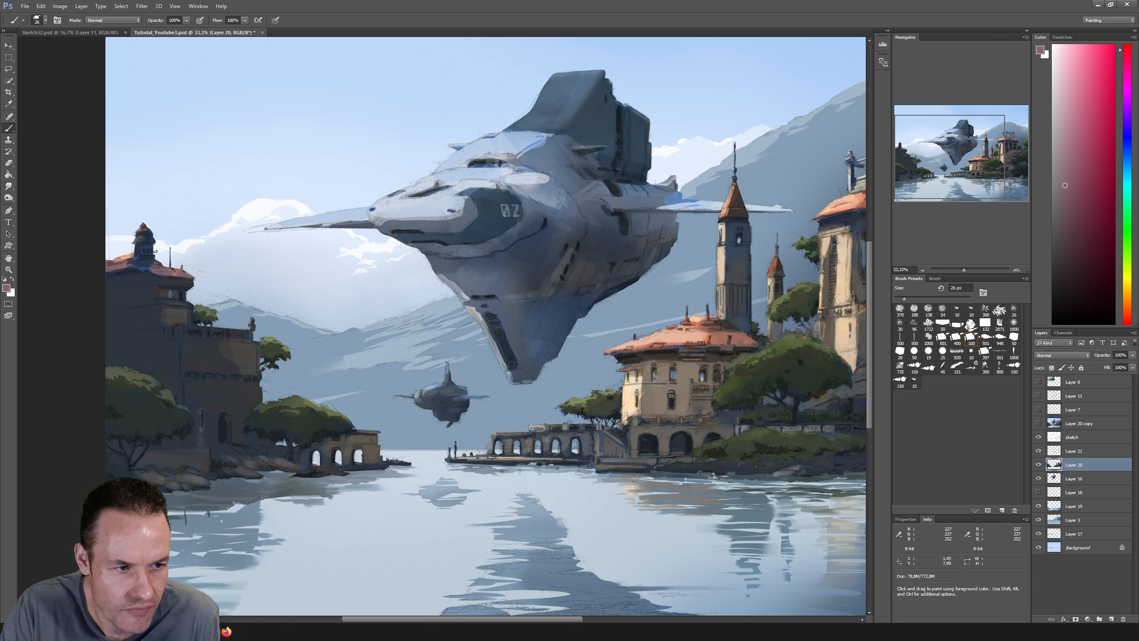
# Step: Sample dark blue-grey and dark navy from the shaded building's upper wall just below its roof for the brush
pyautogui.press('i')
pyautogui.click(166, 294)
pyautogui.press('b')
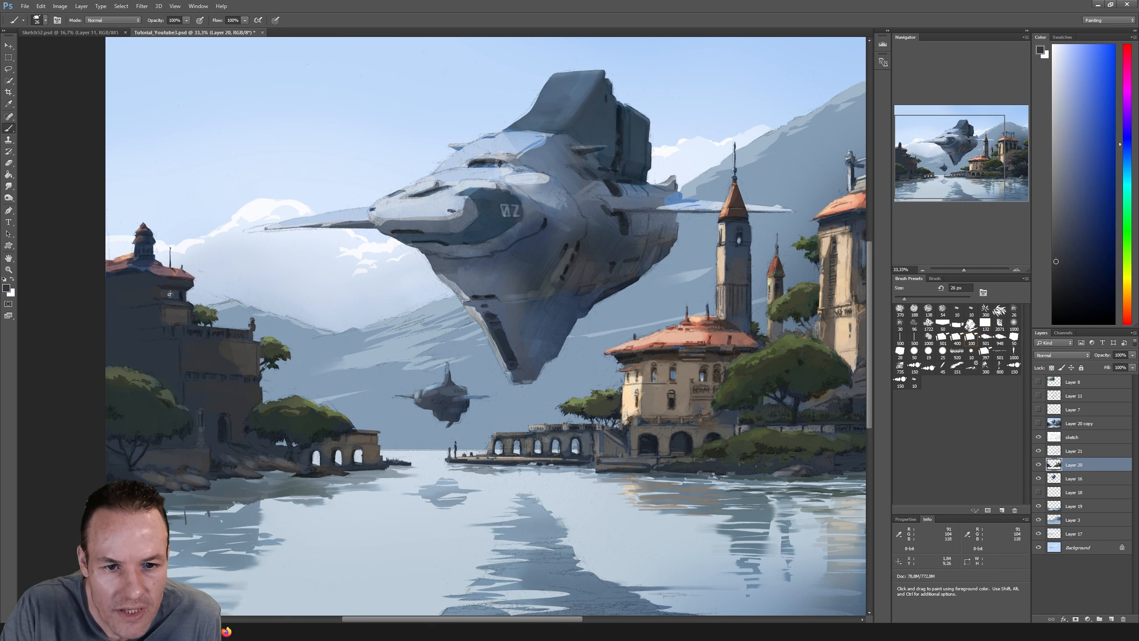
pyautogui.keyDown('alt'); pyautogui.click(180, 288); pyautogui.keyUp('alt')
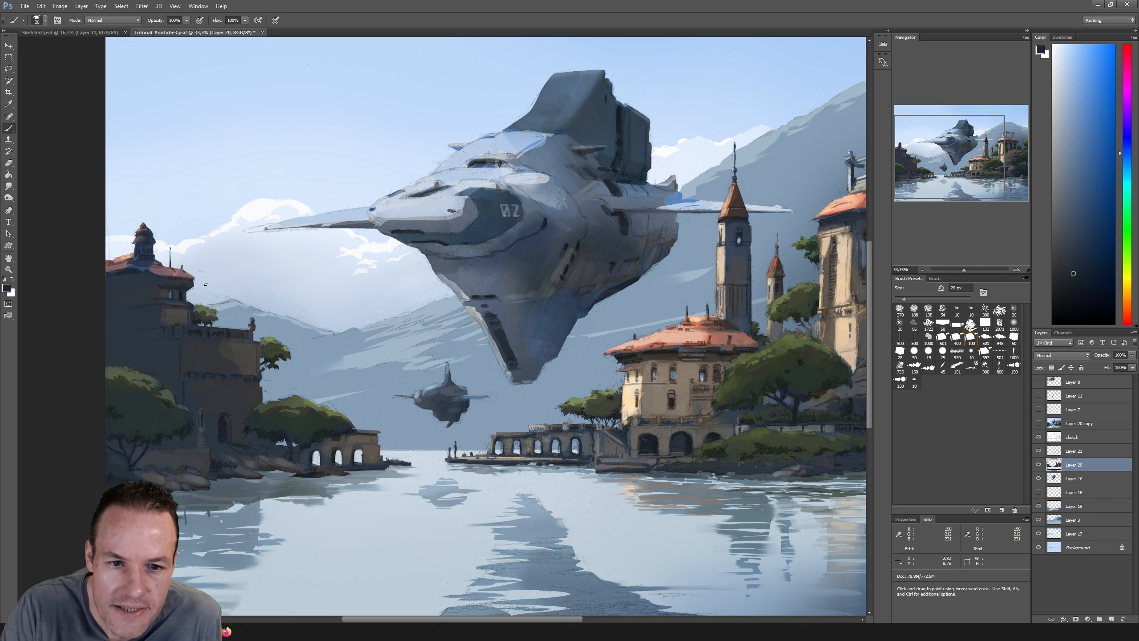
# Step: Sample dark teal from the small tree beside the shaded building, then dark warm grey and dark blue-grey from its lower wall
pyautogui.press('i')
pyautogui.click(198, 318)
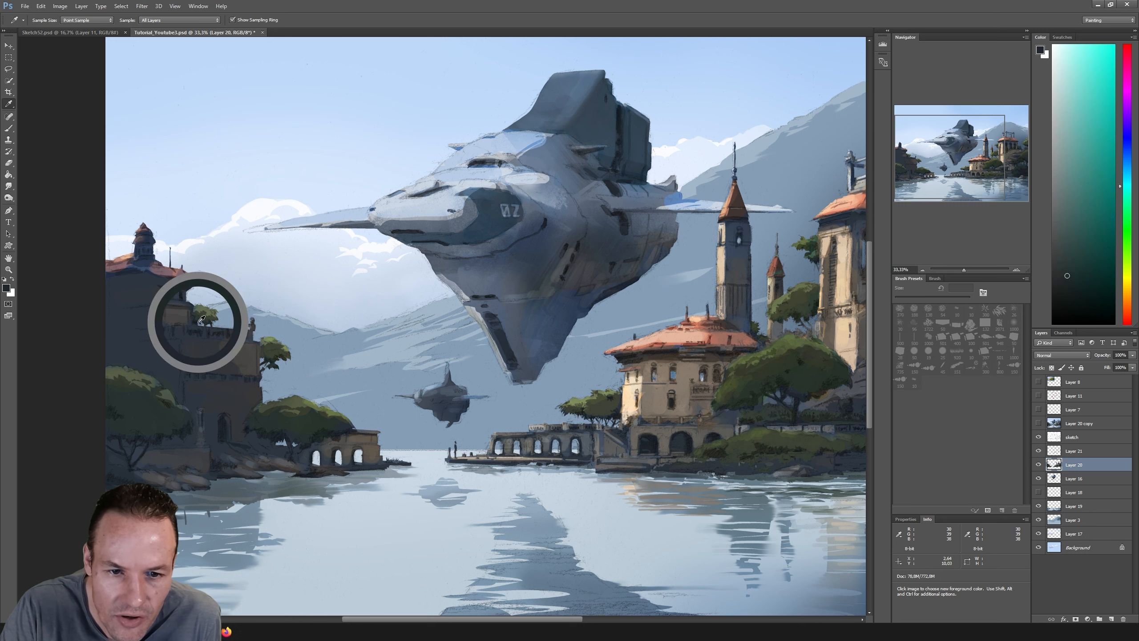
pyautogui.press('b')
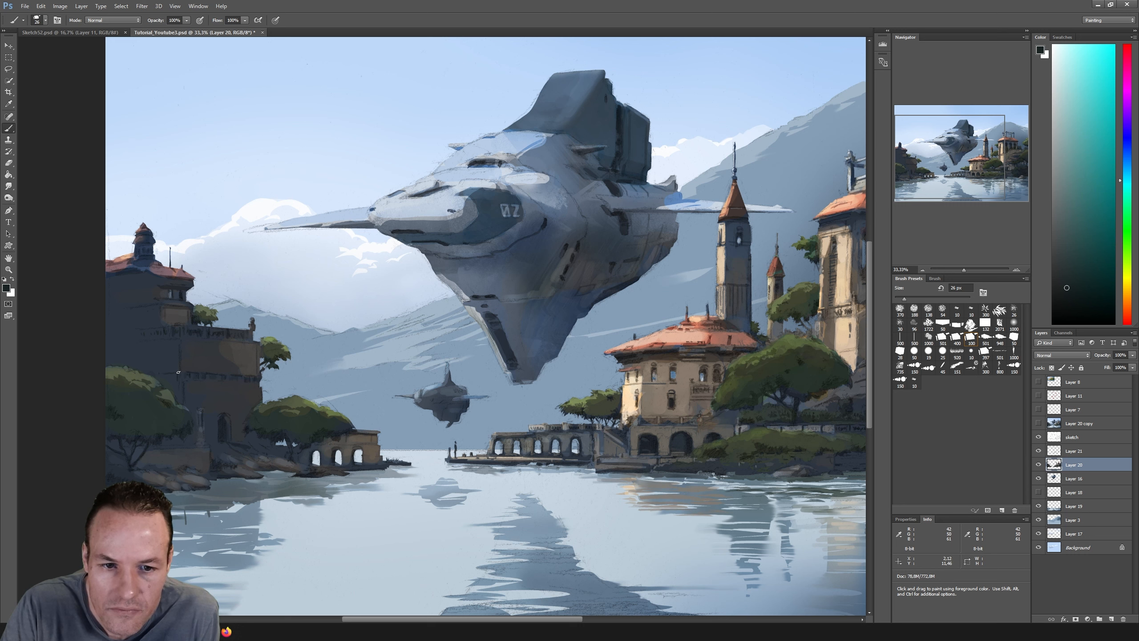
pyautogui.keyDown('alt'); pyautogui.click(220, 352); pyautogui.keyUp('alt')
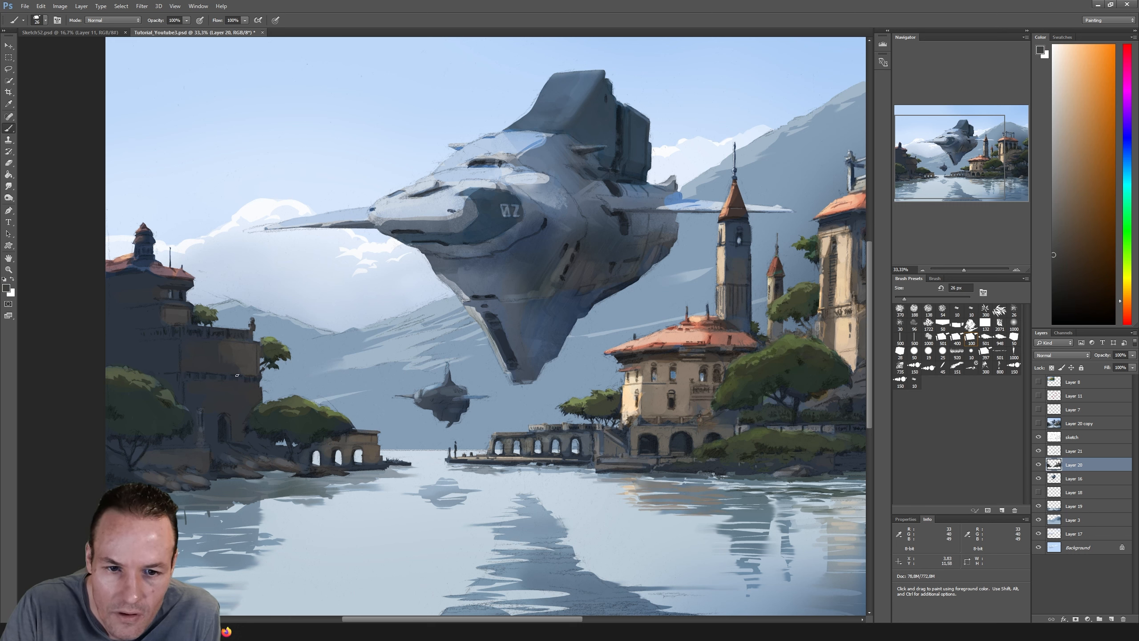
pyautogui.keyDown('alt'); pyautogui.click(250, 367); pyautogui.keyUp('alt')
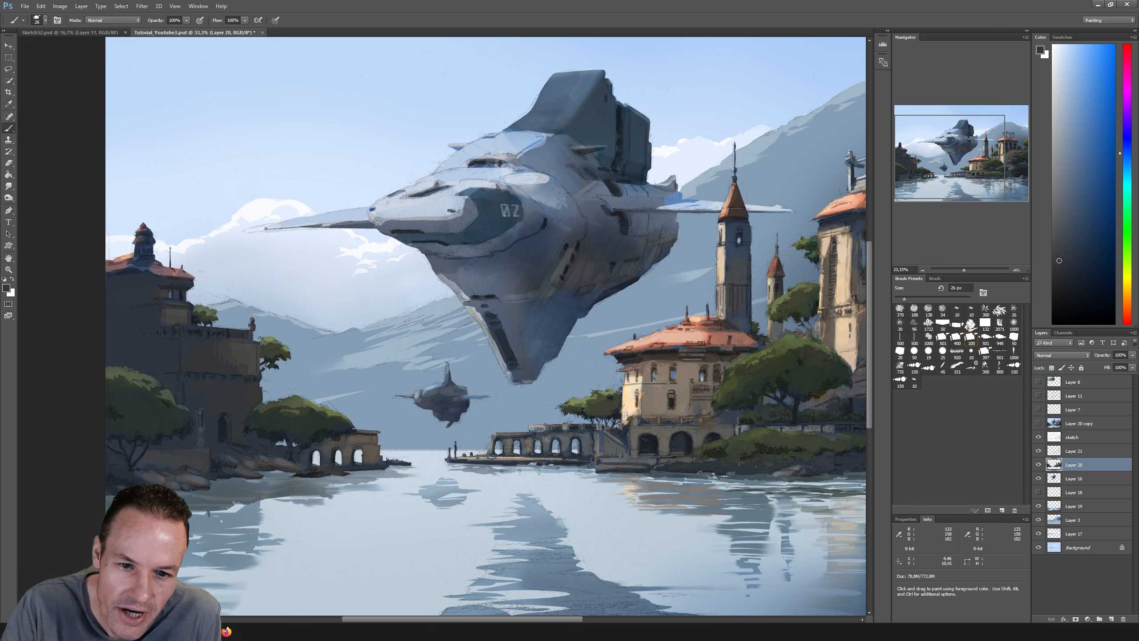
# Step: Touch up the shaded castle's upper wall with dark brown tones sampled from its stonework
pyautogui.keyDown('alt'); pyautogui.click(247, 357); pyautogui.keyUp('alt')
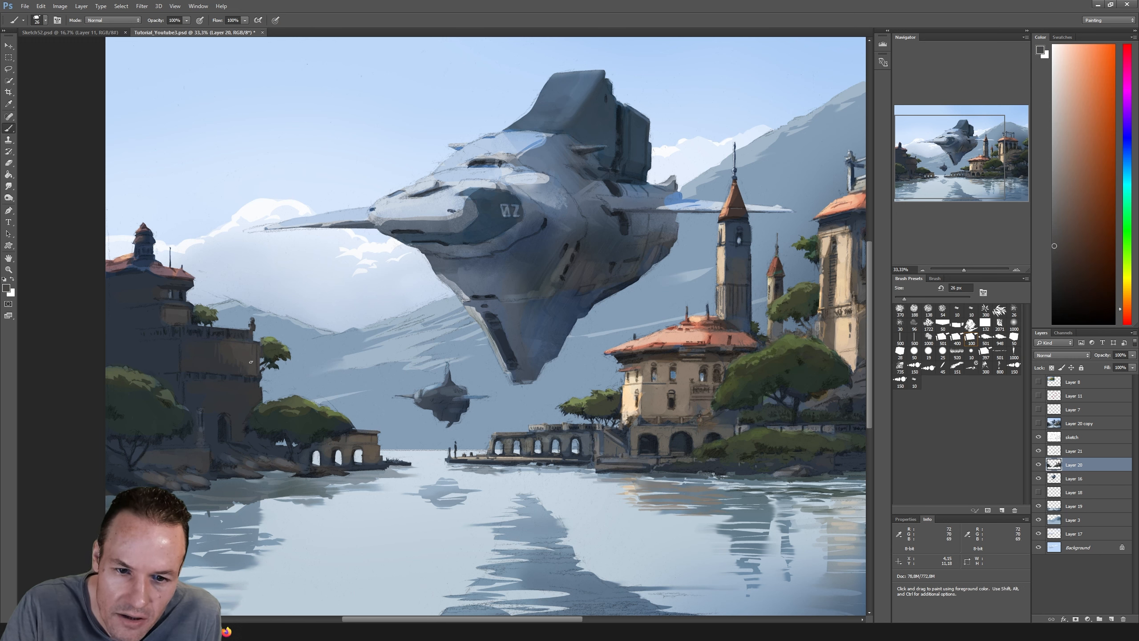
pyautogui.keyDown('alt'); pyautogui.click(229, 353); pyautogui.keyUp('alt')
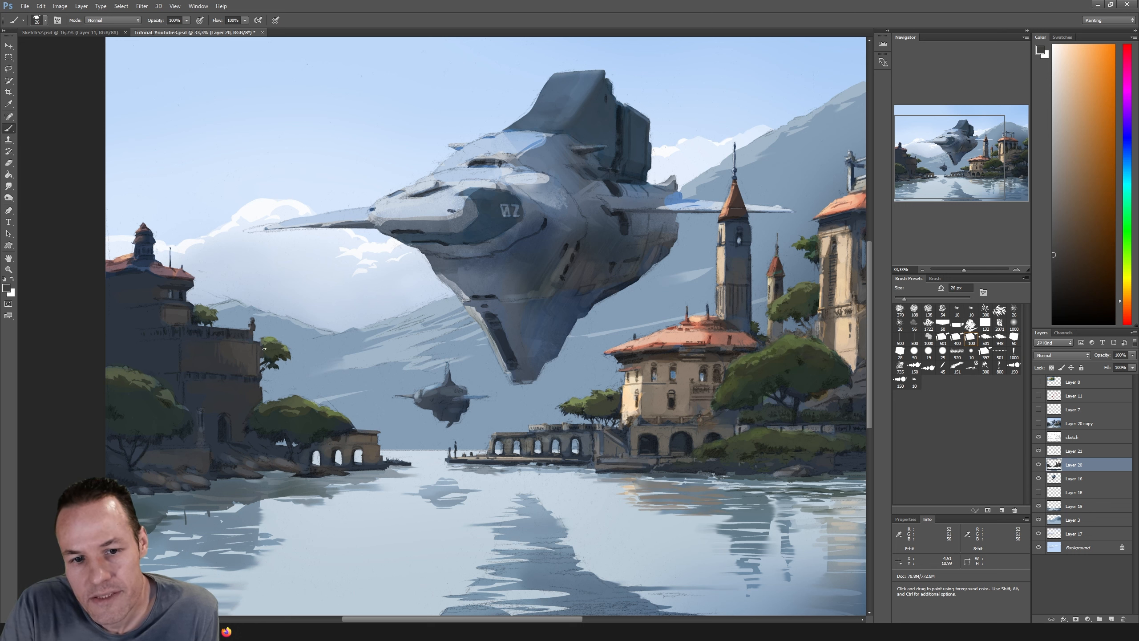
pyautogui.keyDown('alt'); pyautogui.click(227, 343); pyautogui.keyUp('alt')
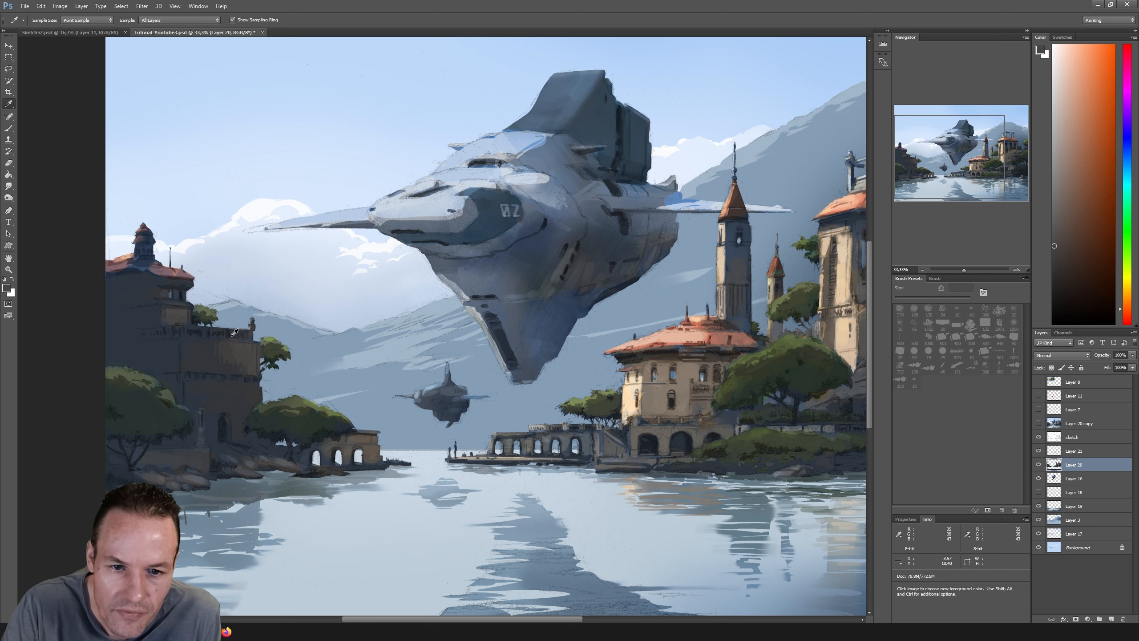
# Step: Refine the castle's arched doorway, lower wall and shoreline rocks with dark blue-grey tones sampled from them
pyautogui.keyDown('alt'); pyautogui.click(224, 425); pyautogui.keyUp('alt')
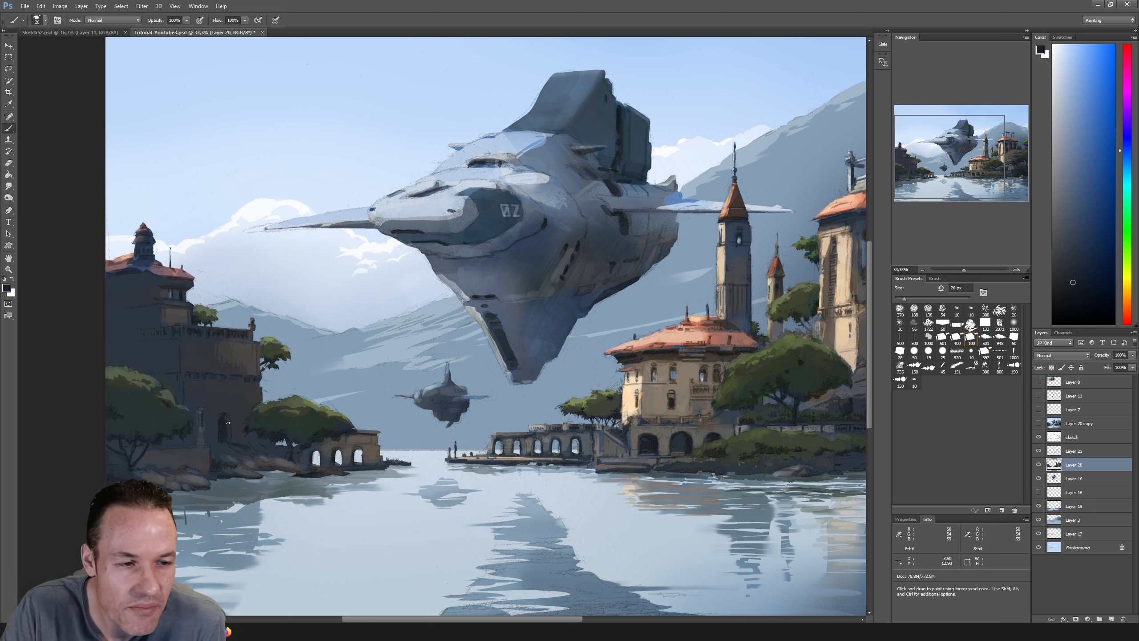
pyautogui.keyDown('alt'); pyautogui.click(200, 409); pyautogui.keyUp('alt')
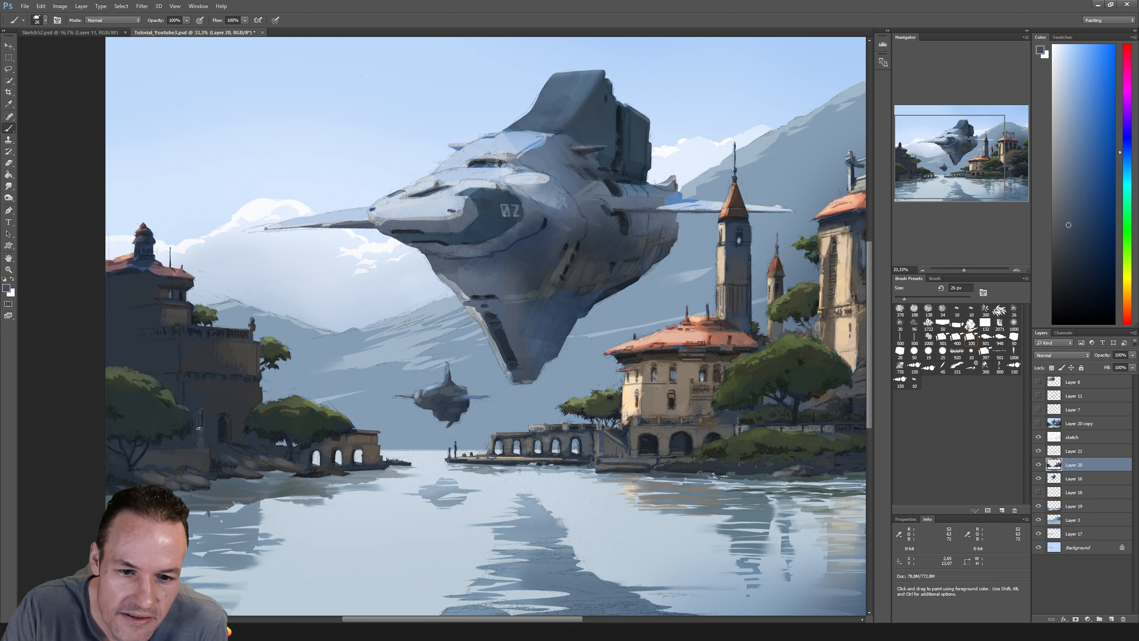
pyautogui.keyDown('alt'); pyautogui.click(203, 435); pyautogui.keyUp('alt')
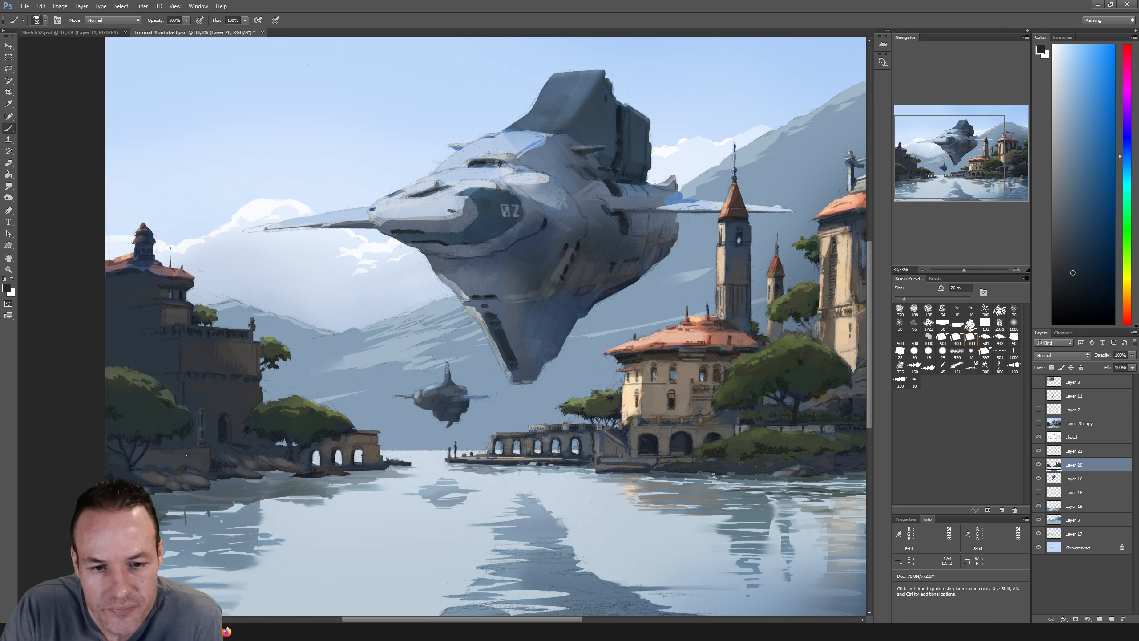
pyautogui.keyDown('alt'); pyautogui.click(208, 448); pyautogui.keyUp('alt')
pyautogui.keyDown('alt'); pyautogui.click(233, 458); pyautogui.keyUp('alt')
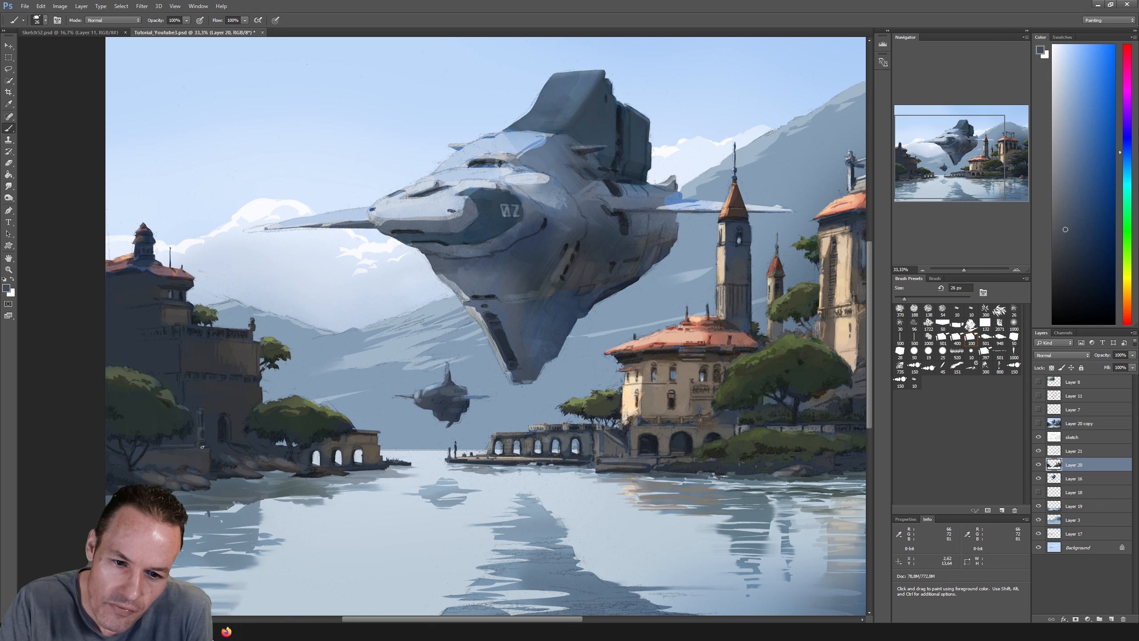
pyautogui.keyDown('alt'); pyautogui.click(189, 471); pyautogui.keyUp('alt')
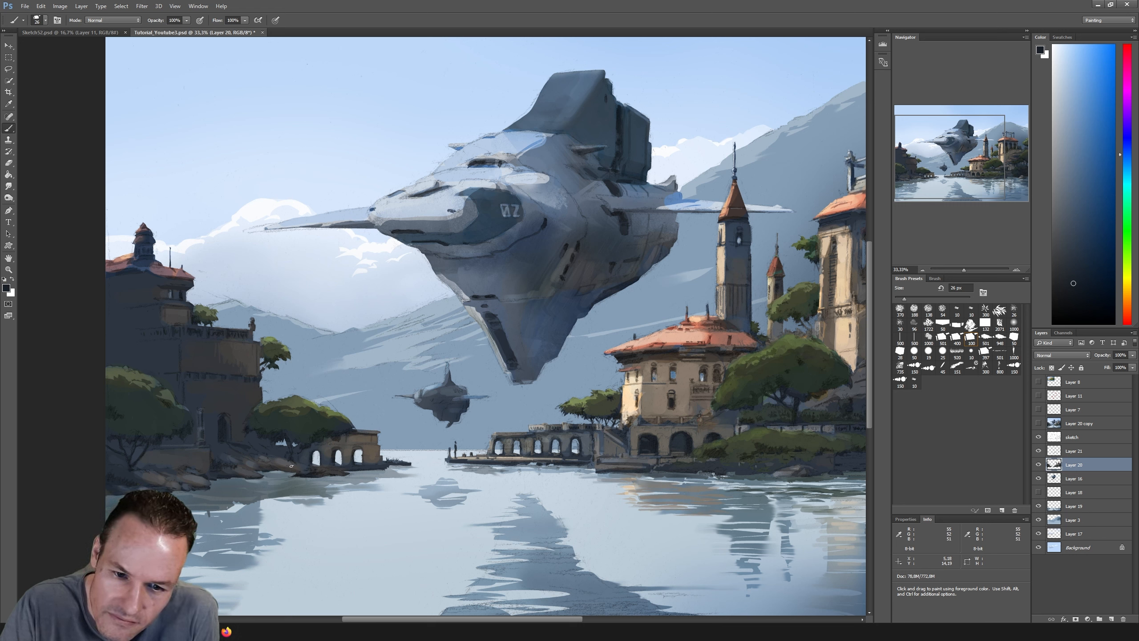
# Step: Touch up the round tree below the castle and the small tree beside its wall with sampled foliage greens
pyautogui.keyDown('alt'); pyautogui.click(306, 413); pyautogui.keyUp('alt')
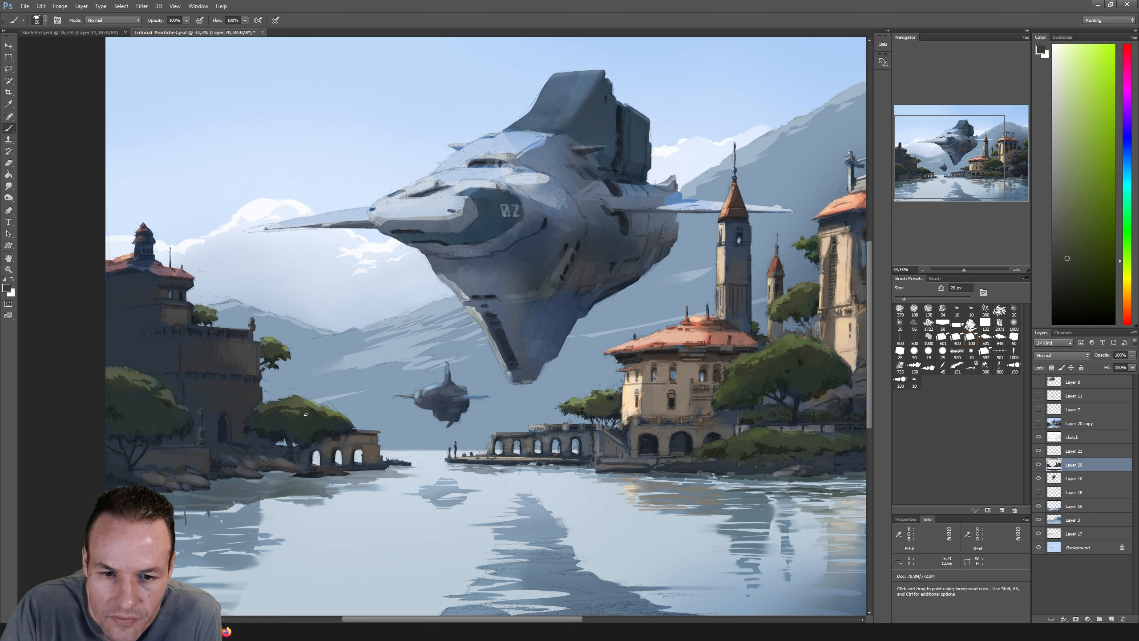
pyautogui.keyDown('alt'); pyautogui.click(293, 417); pyautogui.keyUp('alt')
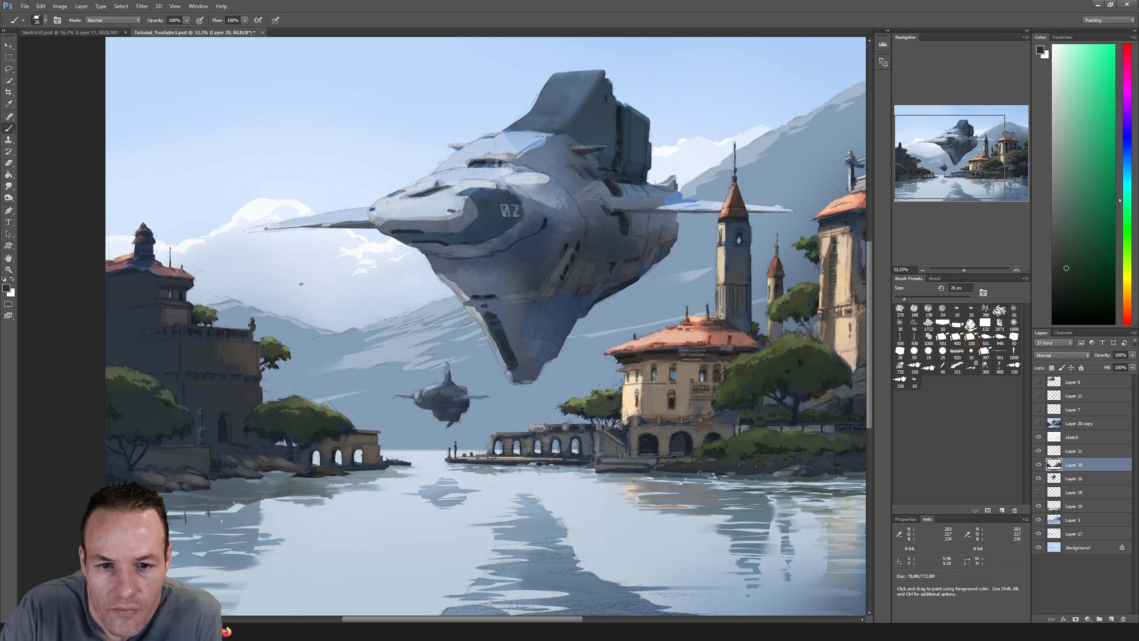
pyautogui.keyDown('alt'); pyautogui.click(276, 350); pyautogui.keyUp('alt')
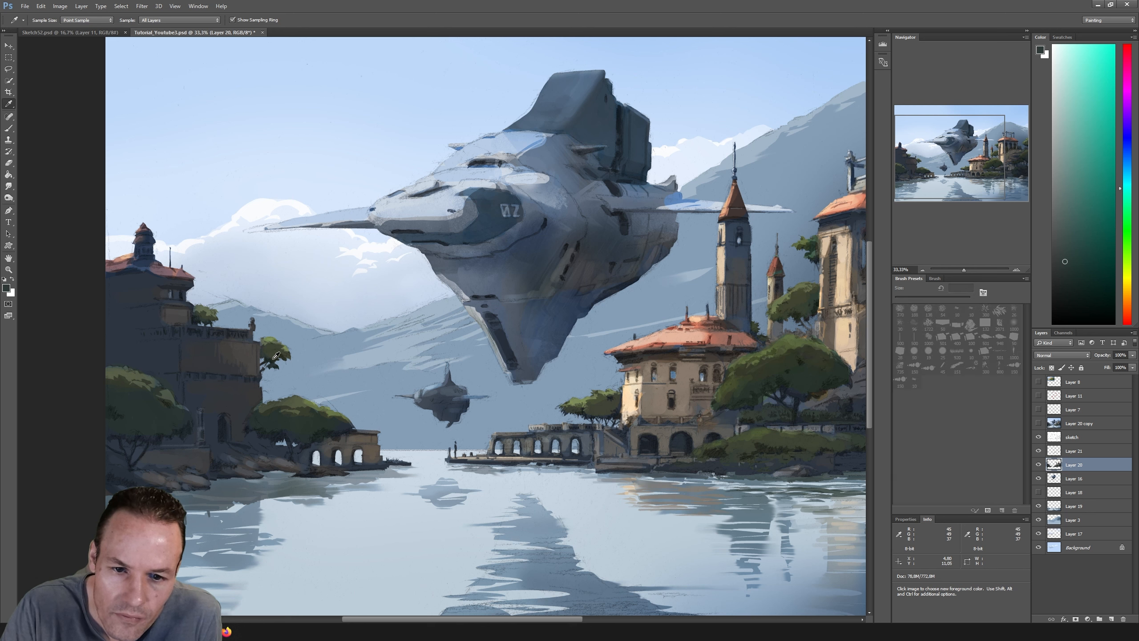
pyautogui.keyDown('alt'); pyautogui.click(267, 356); pyautogui.keyUp('alt')
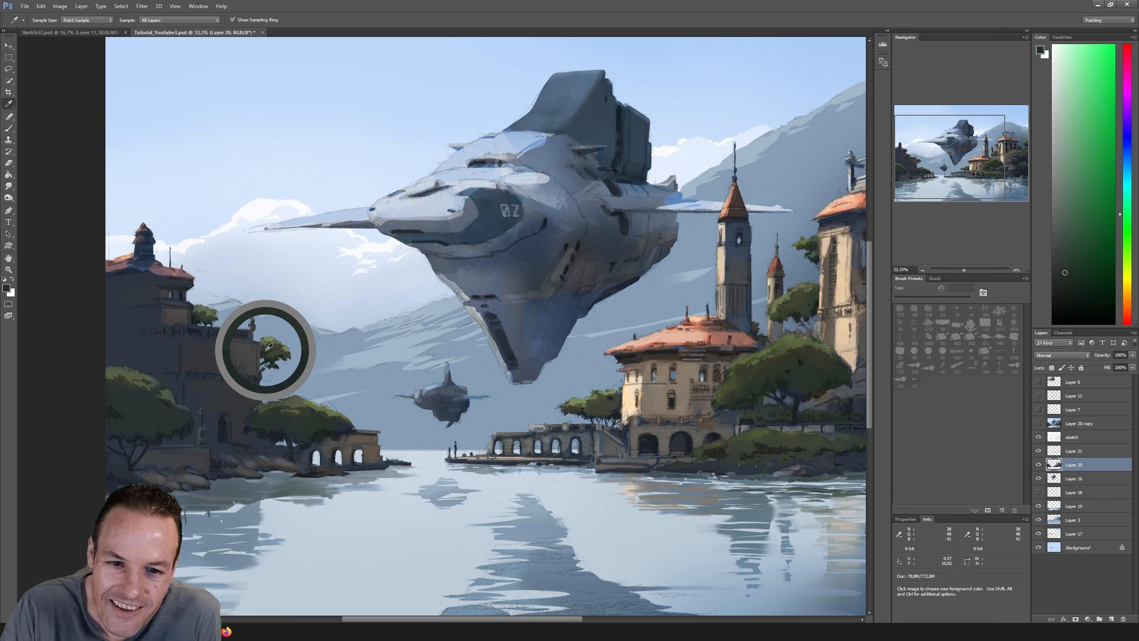
pyautogui.keyDown('alt'); pyautogui.click(273, 349); pyautogui.keyUp('alt')
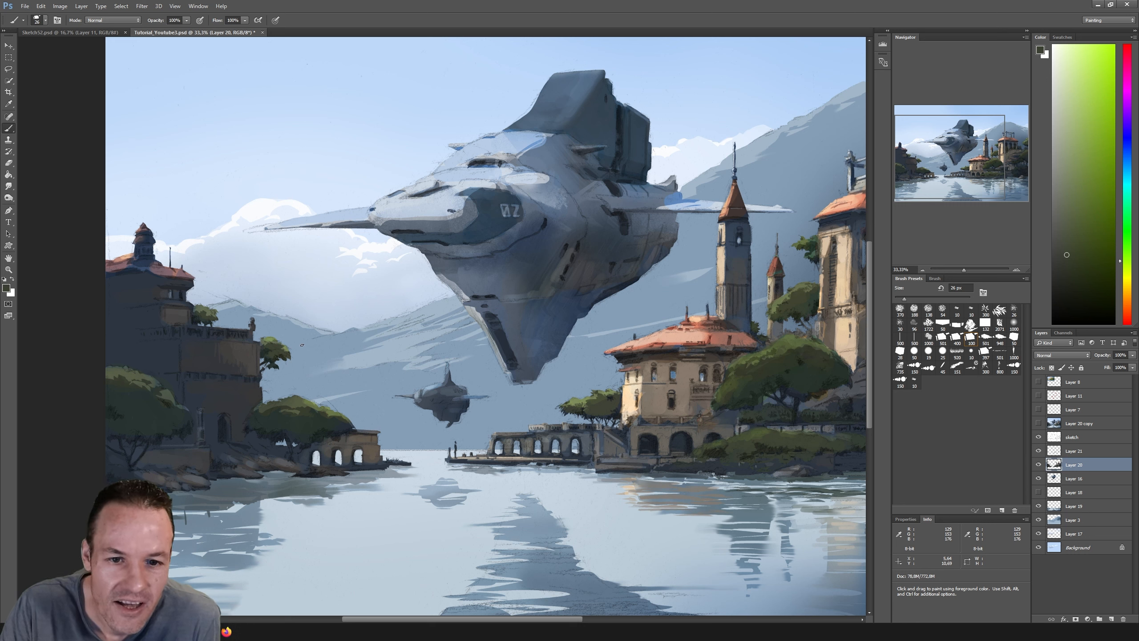
pyautogui.press('alt')
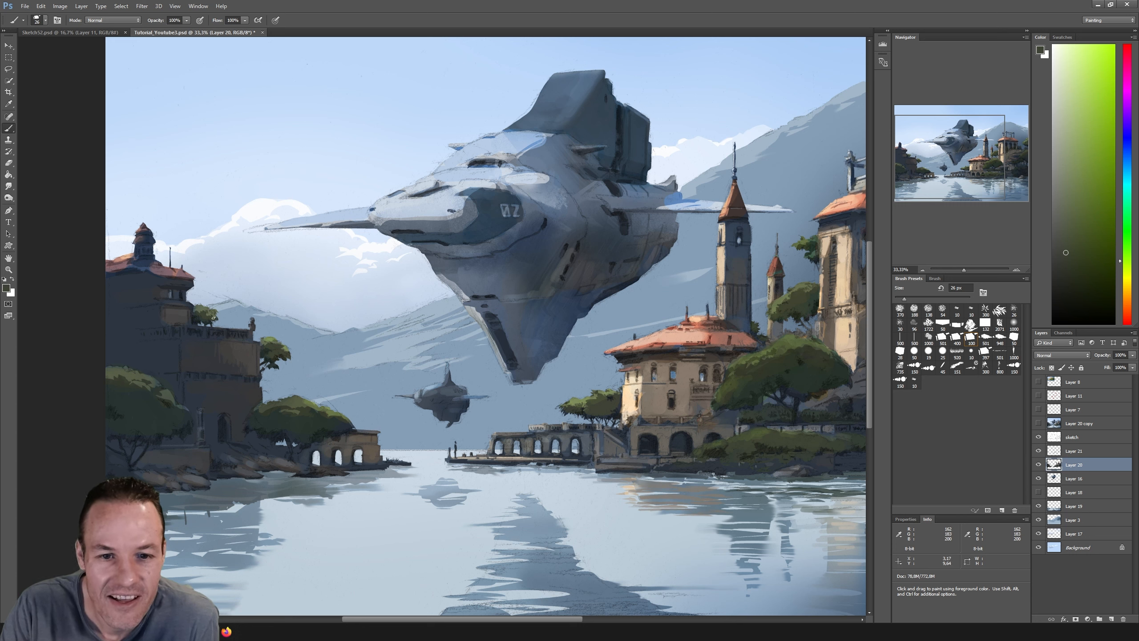
# Step: Refine the castle's red roof edge and the shaded wall beneath it with muted reddish tones sampled there
pyautogui.keyDown('alt'); pyautogui.click(181, 280); pyautogui.keyUp('alt')
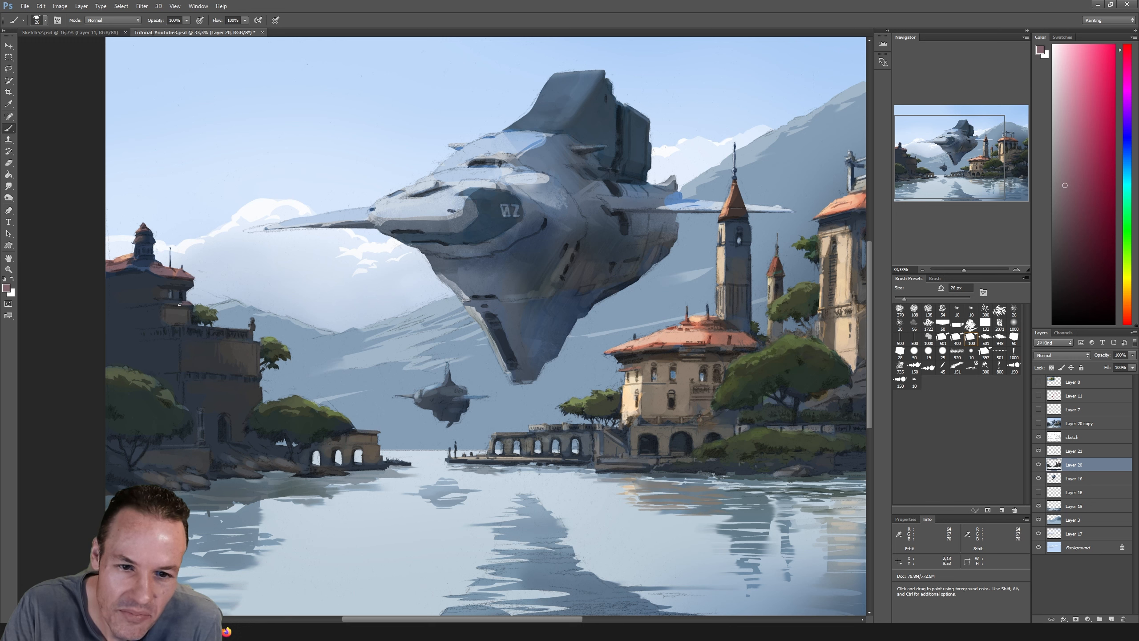
pyautogui.keyDown('alt'); pyautogui.click(175, 301); pyautogui.keyUp('alt')
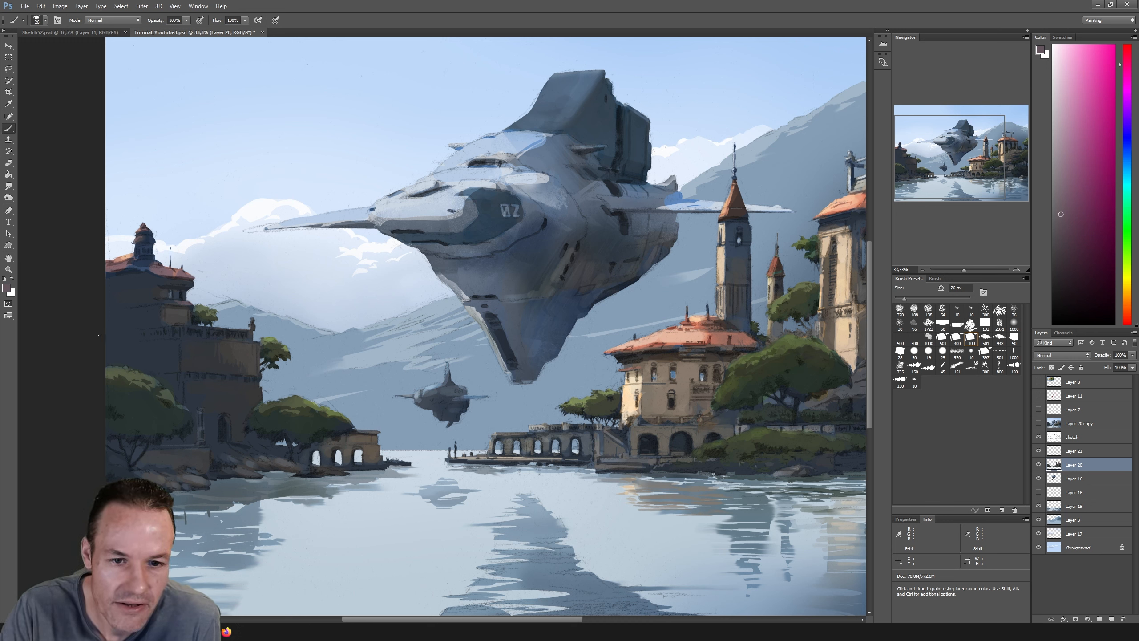
pyautogui.press('i')
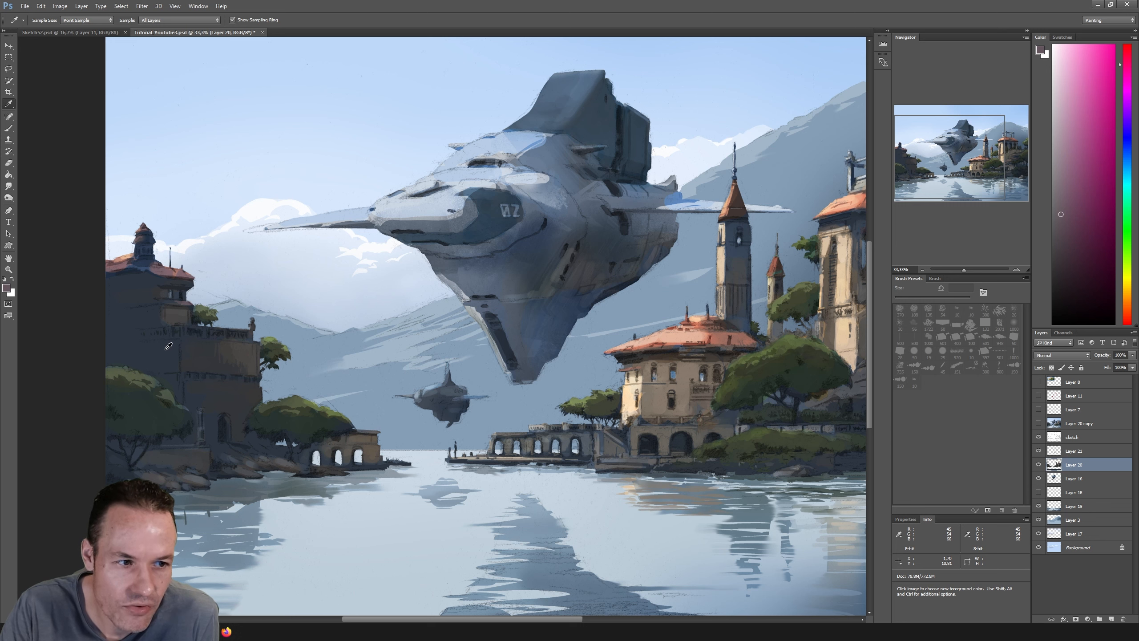
pyautogui.press('b')
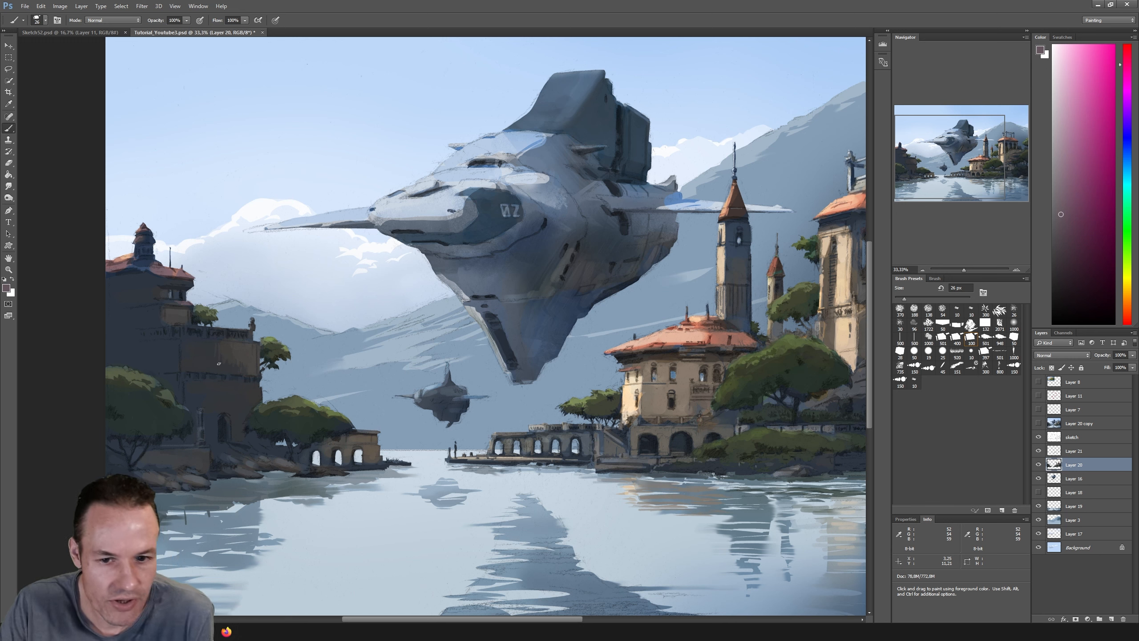
pyautogui.press('l')
pyautogui.moveTo(354, 314)
pyautogui.mouseDown()
pyautogui.moveTo(356, 357)
pyautogui.moveTo(336, 343)
pyautogui.mouseUp()
pyautogui.moveTo(409, 327); pyautogui.dragTo(410, 337)
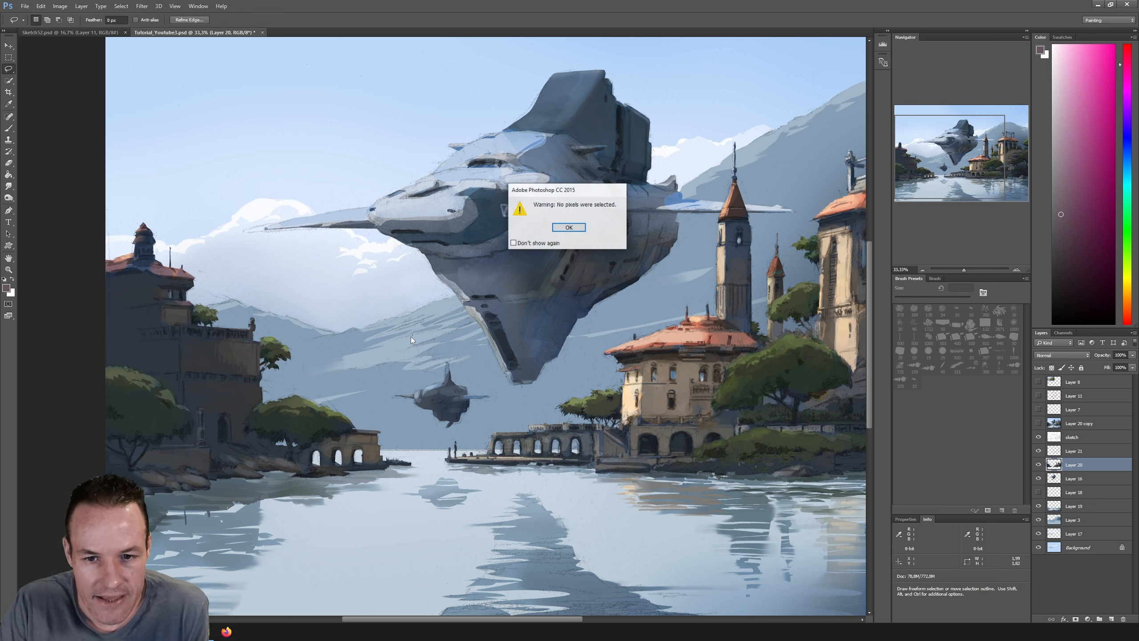
pyautogui.click(566, 230)
pyautogui.press('b')
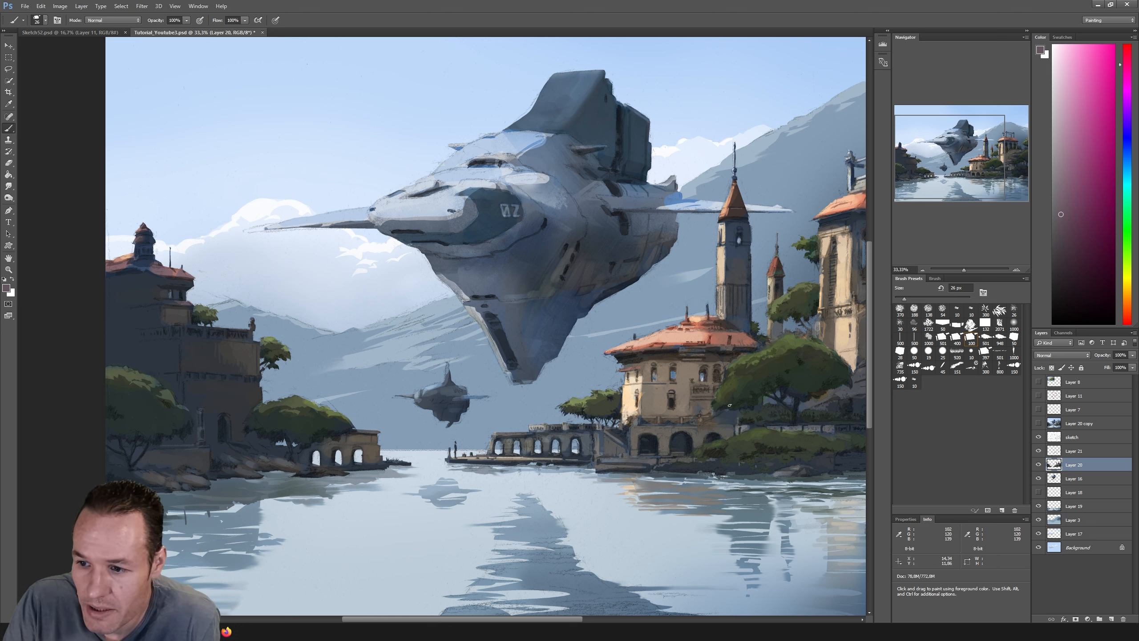
# Step: Set the brush size to 29 px and touch up the castle doorway and round tree with sampled dark tones
pyautogui.keyDown('alt'); pyautogui.click(221, 421); pyautogui.keyUp('alt')
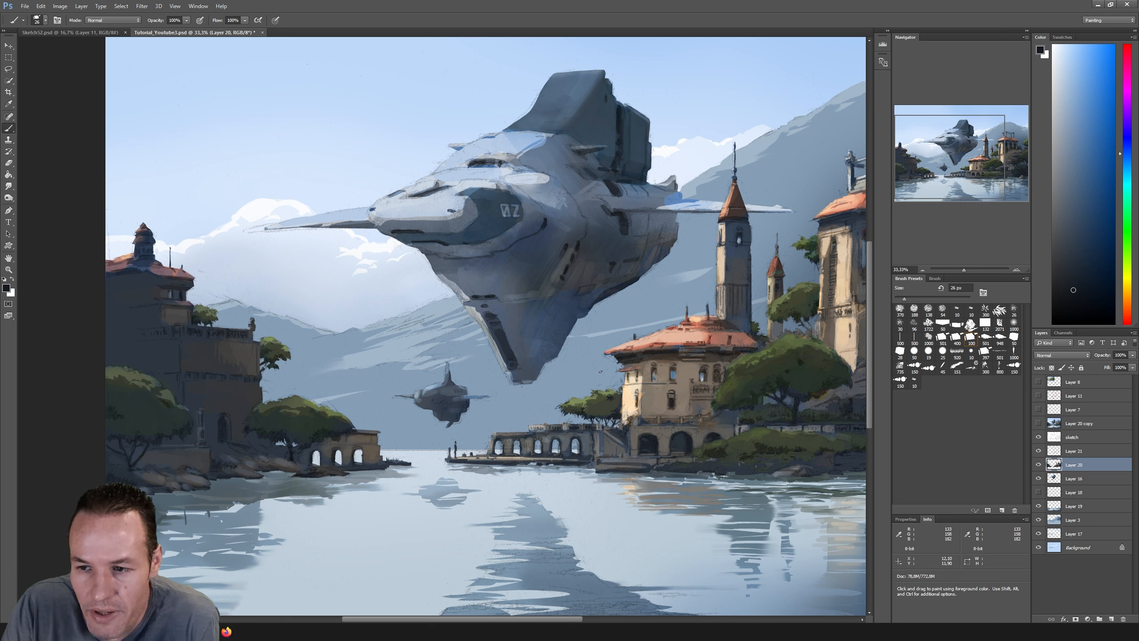
pyautogui.moveTo(904, 299); pyautogui.dragTo(900, 299)
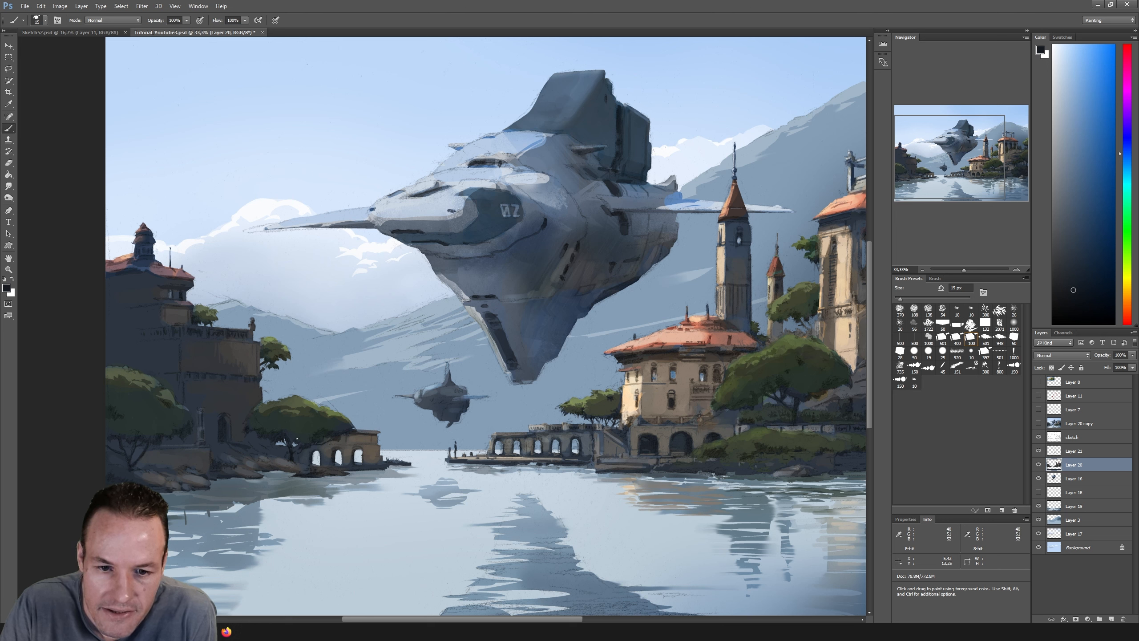
pyautogui.moveTo(912, 287); pyautogui.dragTo(918, 287)
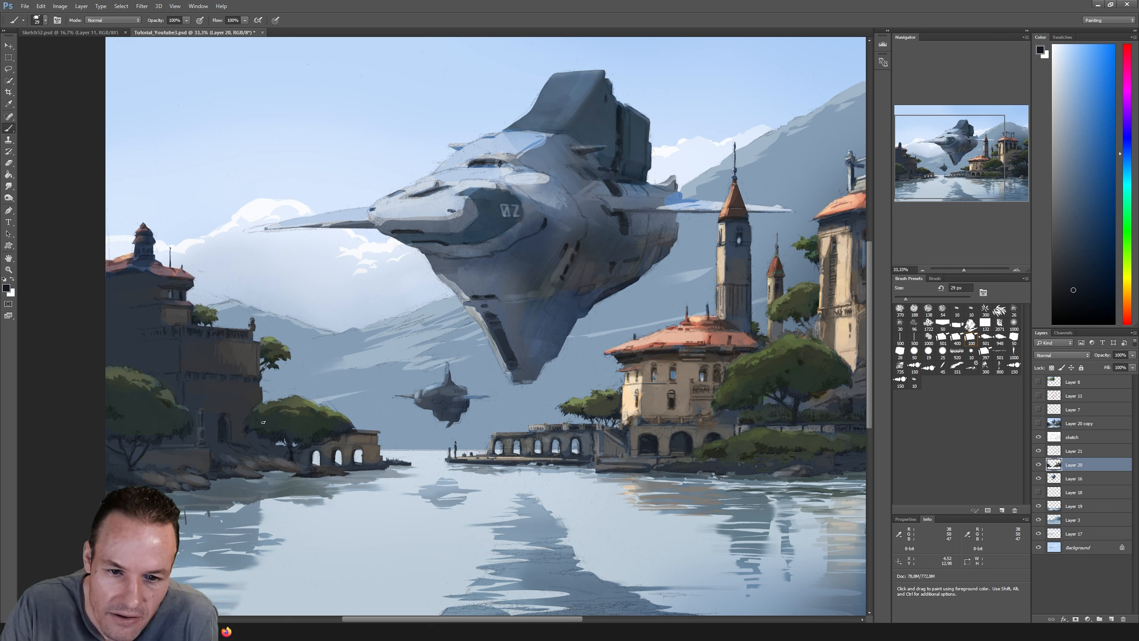
pyautogui.keyDown('alt'); pyautogui.click(320, 430); pyautogui.keyUp('alt')
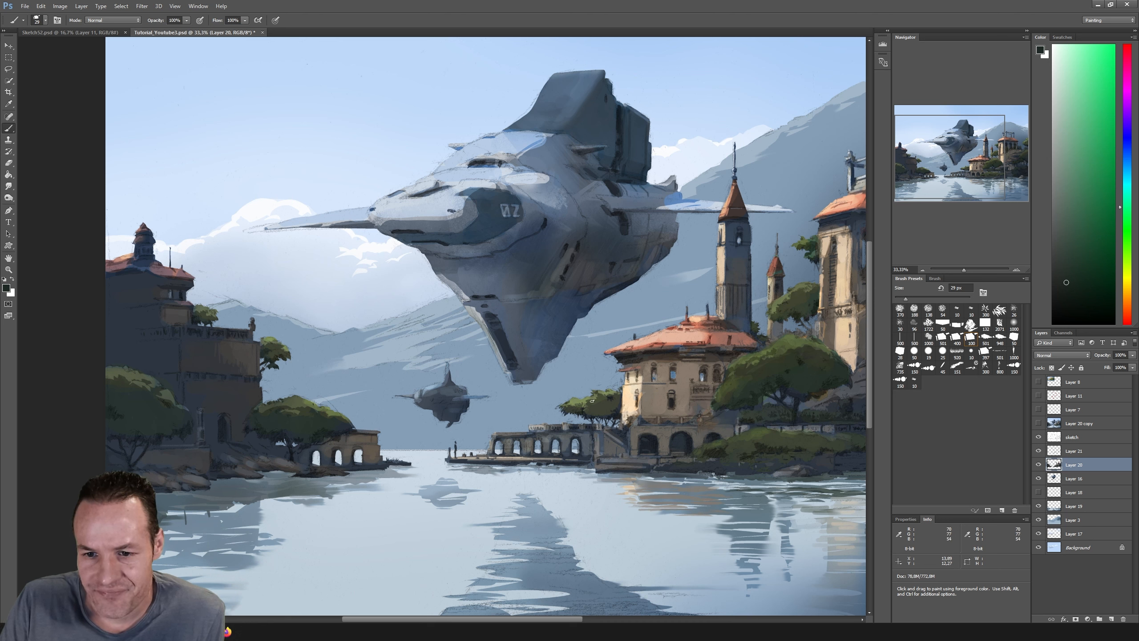
# Step: Refine the arcaded pier and the villa's stone base with light, blue-grey and dark tones sampled around them
pyautogui.press('i')
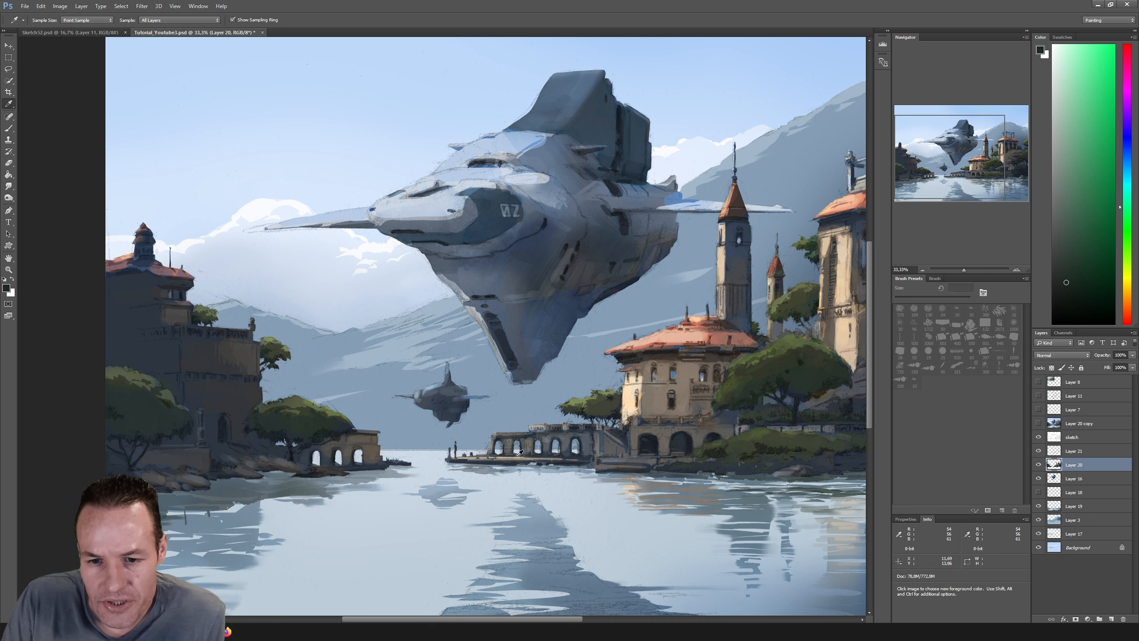
pyautogui.click(517, 454)
pyautogui.press('b')
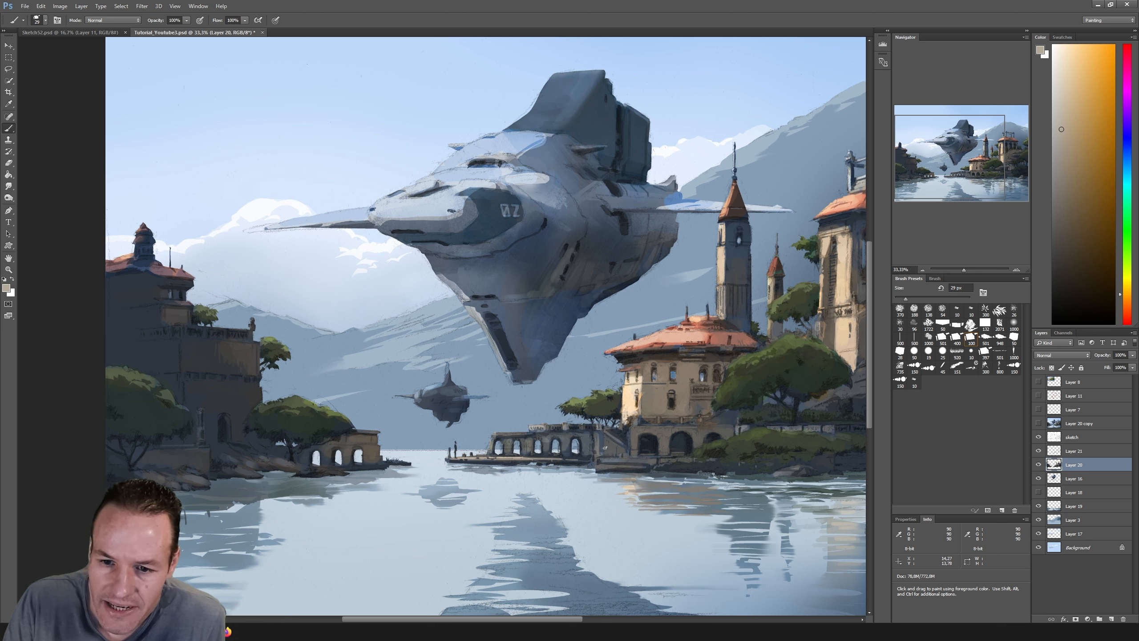
pyautogui.keyDown('alt'); pyautogui.click(576, 435); pyautogui.keyUp('alt')
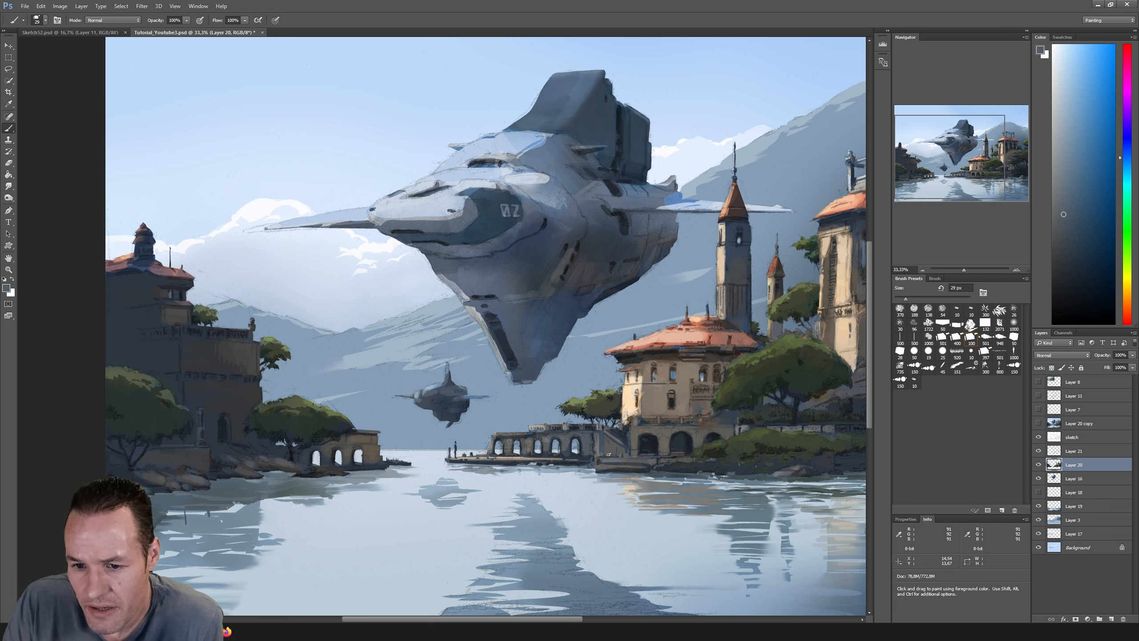
pyautogui.keyDown('alt'); pyautogui.click(600, 442); pyautogui.keyUp('alt')
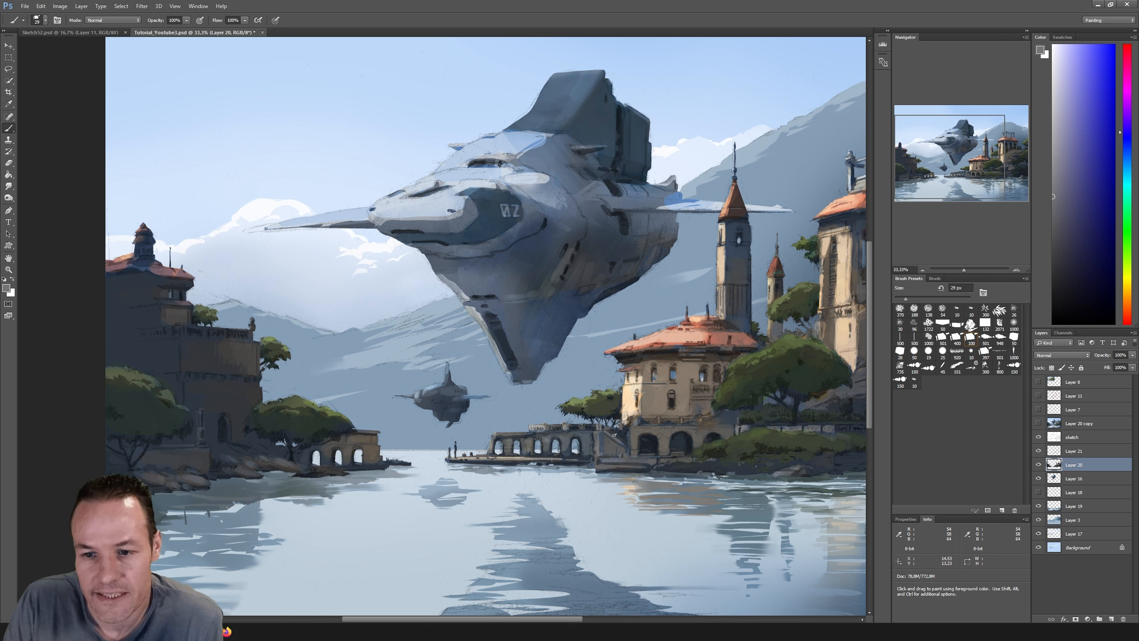
pyautogui.keyDown('alt'); pyautogui.click(661, 435); pyautogui.keyUp('alt')
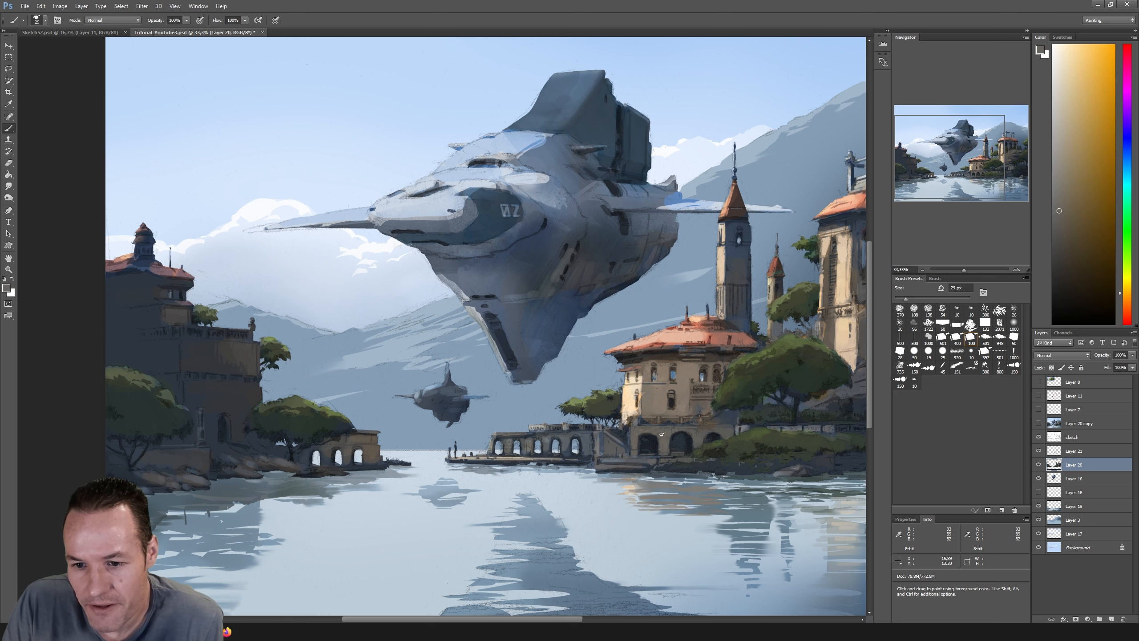
pyautogui.keyDown('alt'); pyautogui.click(663, 431); pyautogui.keyUp('alt')
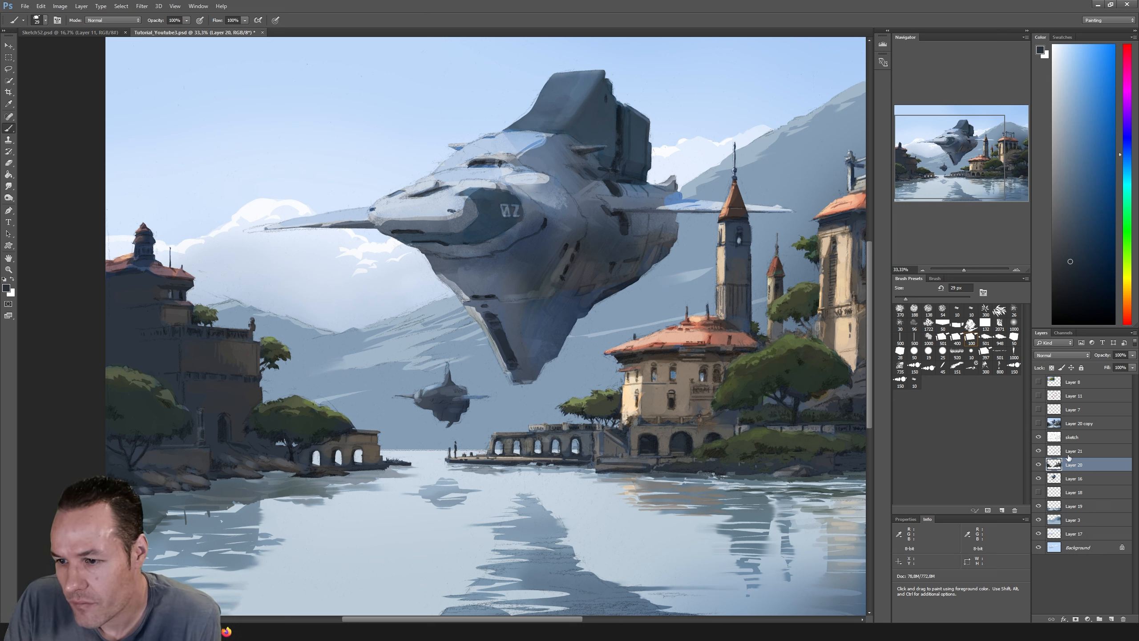
# Step: Make Layer 21 active, toggle its visibility to check its contents, and sample tones from the villa's arched base for painting
pyautogui.hotkey('alt', ']')
pyautogui.click(1039, 451)
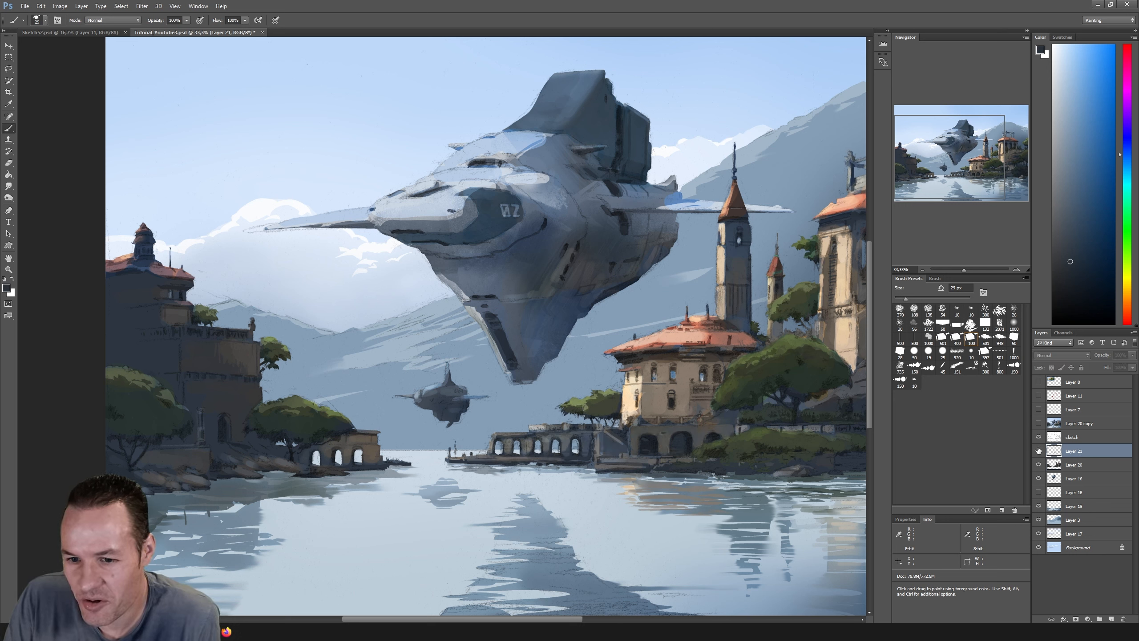
pyautogui.click(1039, 450)
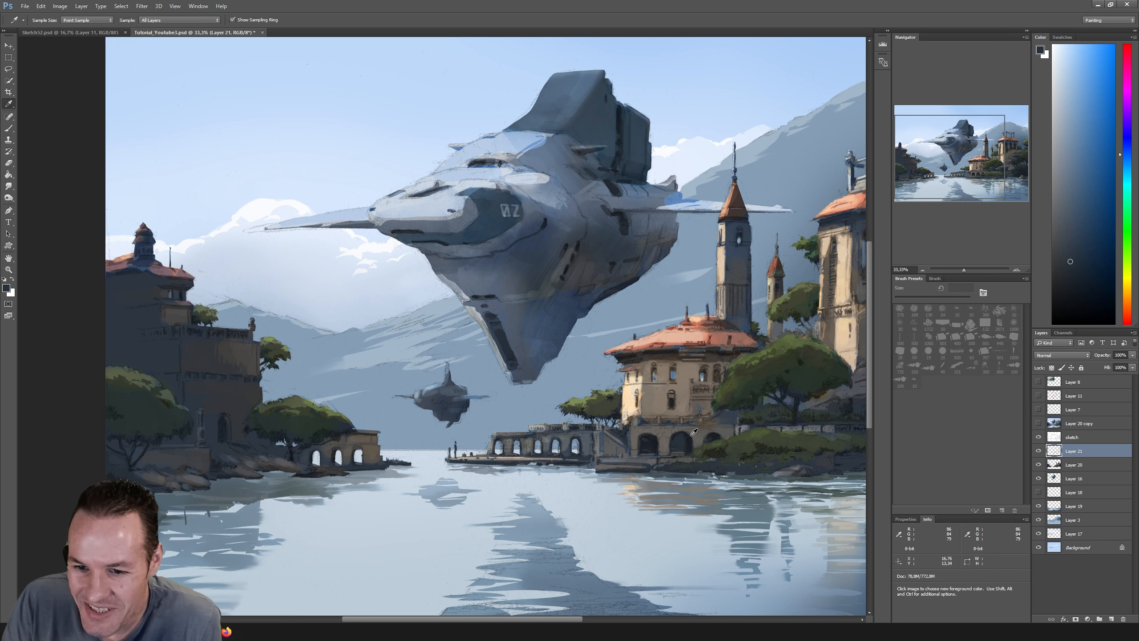
pyautogui.keyDown('alt'); pyautogui.click(665, 435); pyautogui.keyUp('alt')
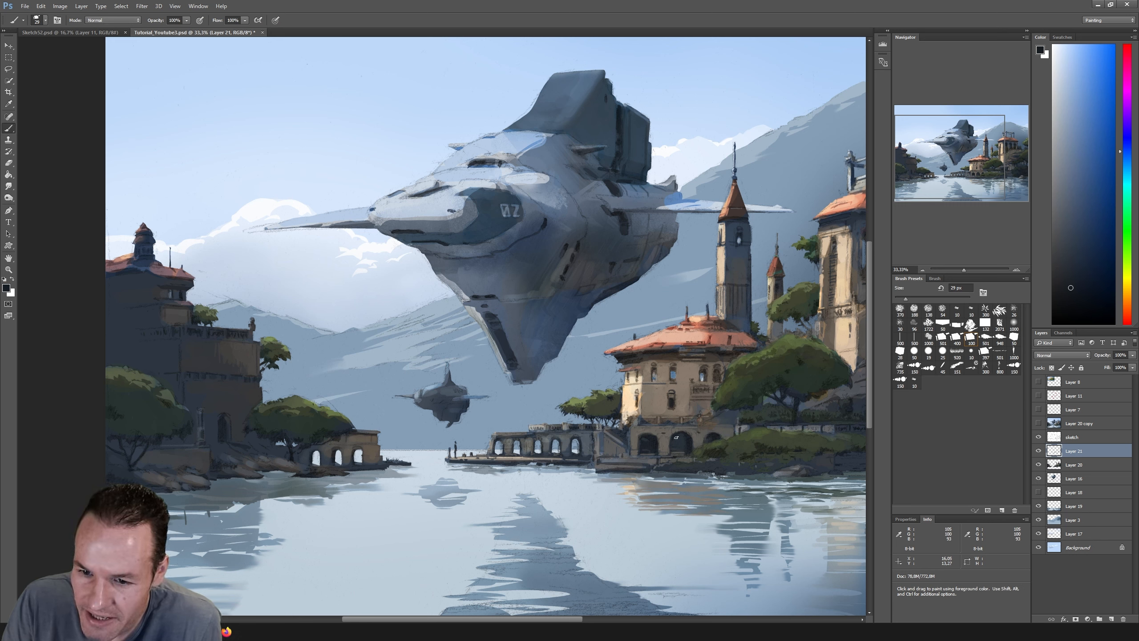
pyautogui.keyDown('alt'); pyautogui.click(668, 432); pyautogui.keyUp('alt')
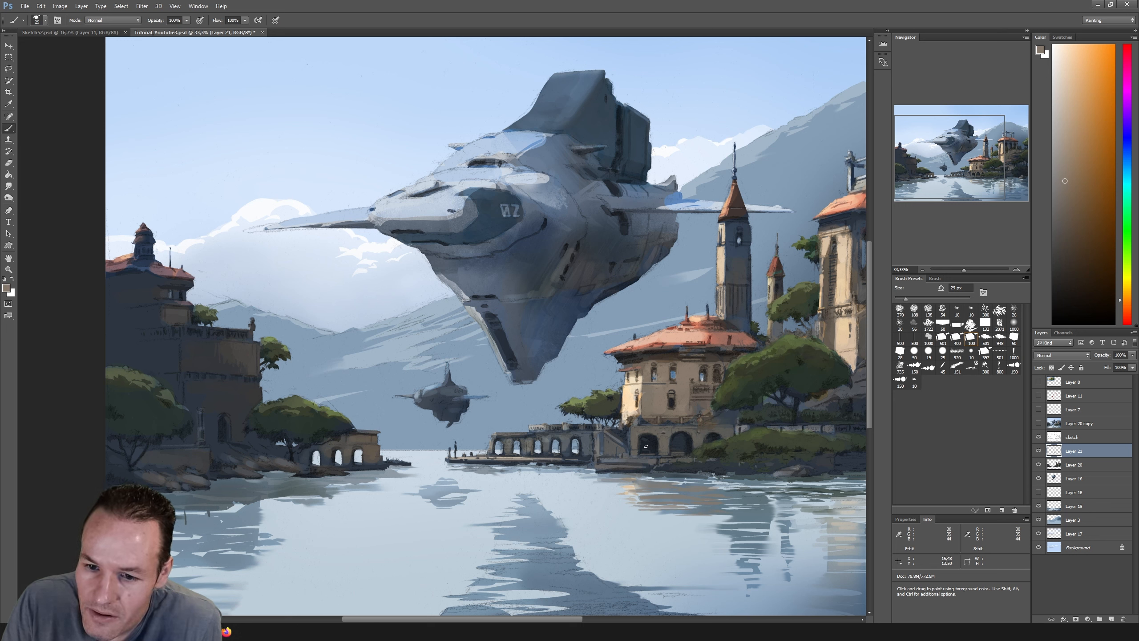
# Step: Sample a brown from the low arcaded wall beside the round tree and ready the brush to paint there
pyautogui.press('i')
pyautogui.click(370, 455)
pyautogui.press('b')
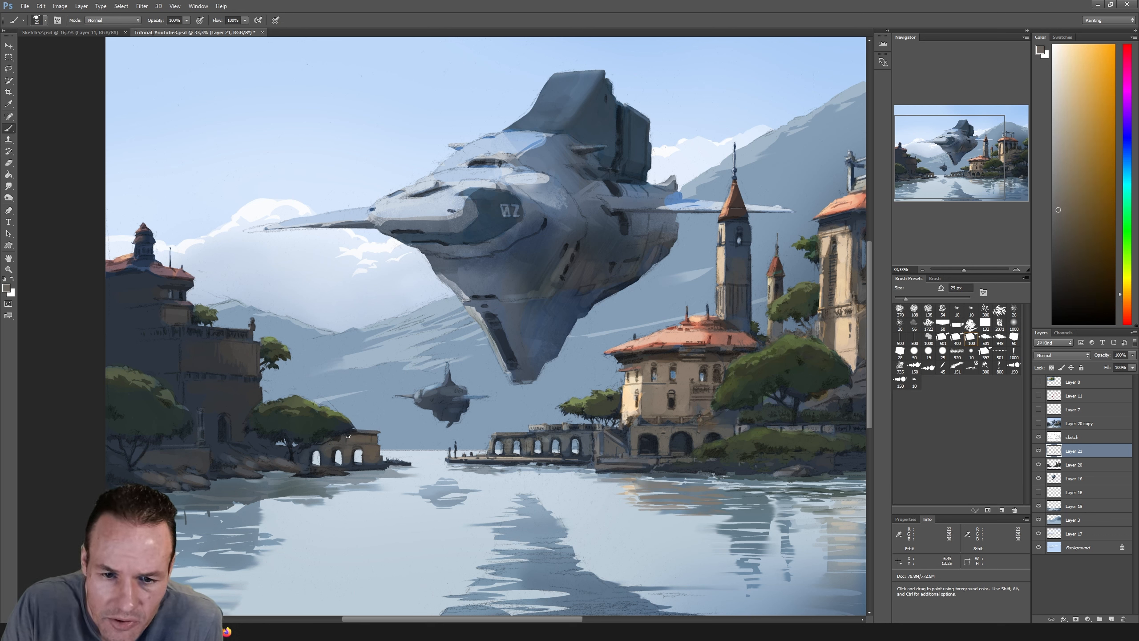
# Step: Sample a dark green from the round tree's foliage for brushwork beside the low arcaded wall
pyautogui.press('i')
pyautogui.click(299, 405)
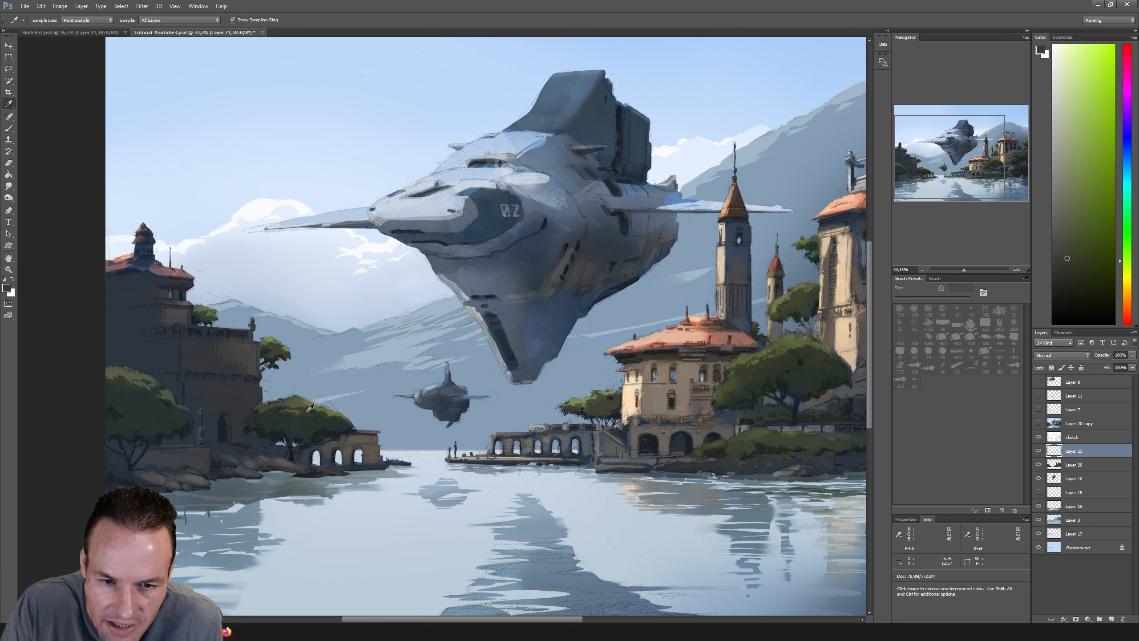
pyautogui.press('b')
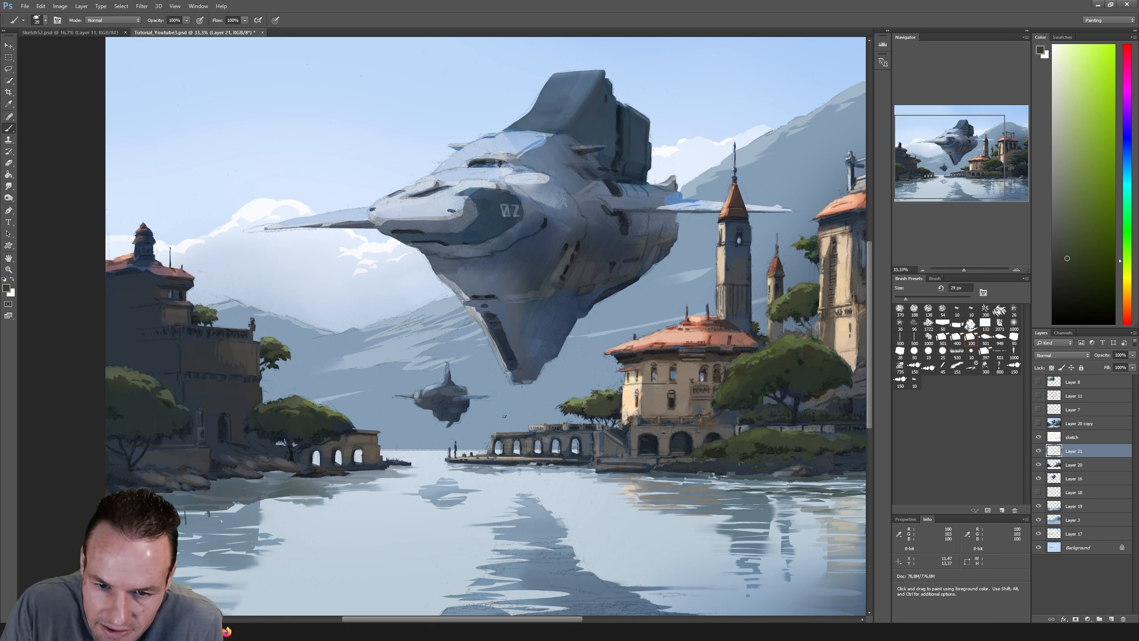
# Step: Refine the arches and base of the low arcaded wall with dark blue, blue-grey and neutral tones sampled around it
pyautogui.press('i')
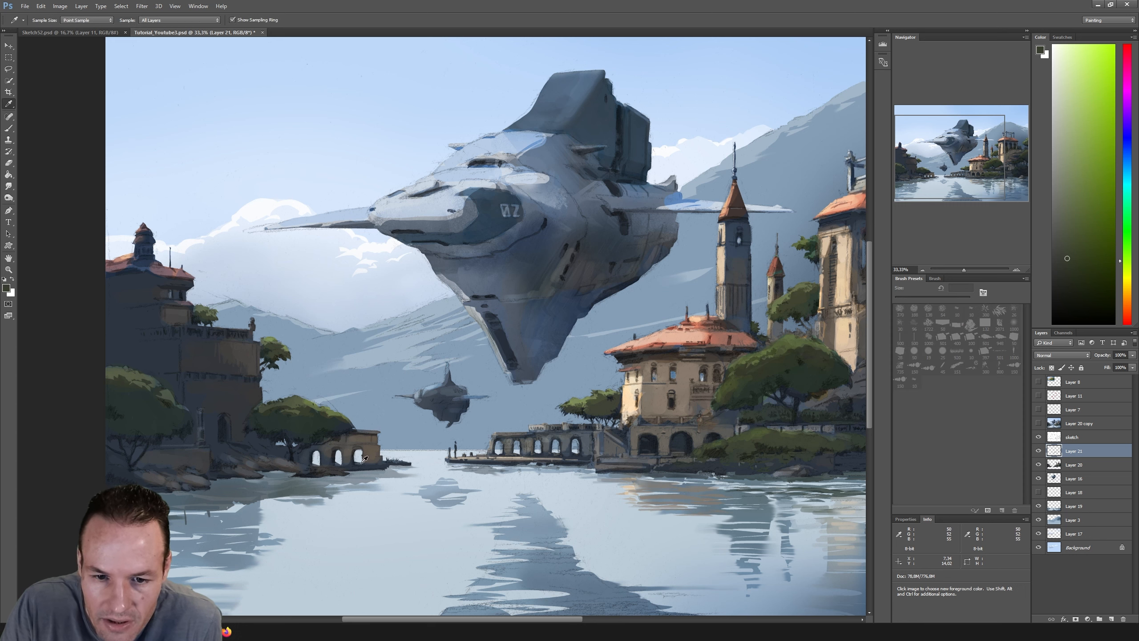
pyautogui.click(361, 458)
pyautogui.press('b')
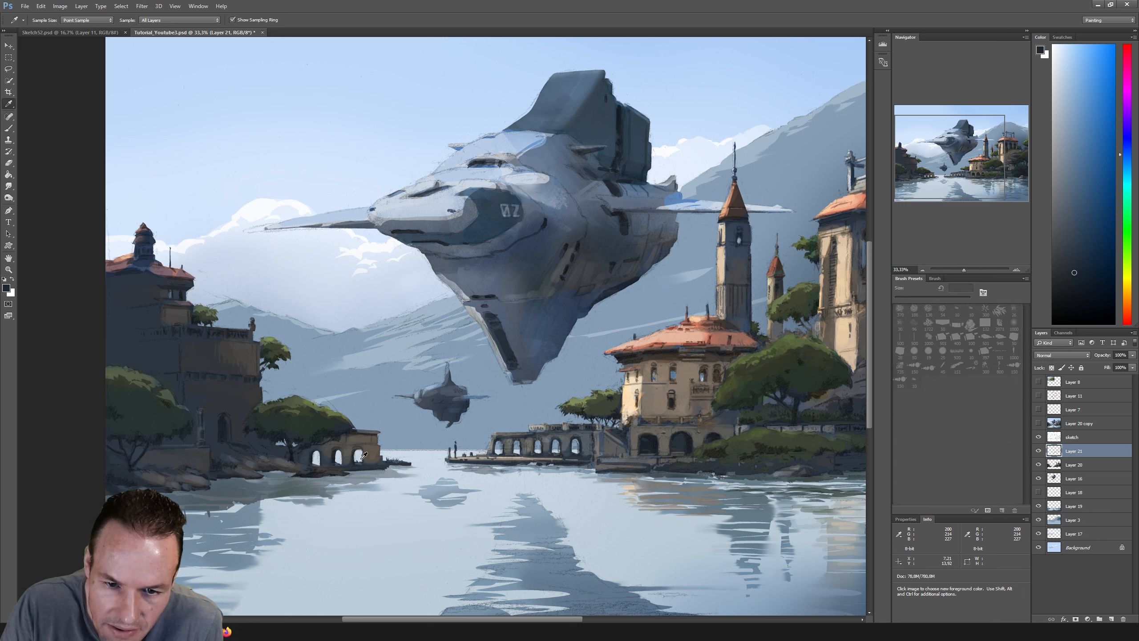
pyautogui.keyDown('alt'); pyautogui.click(376, 469); pyautogui.keyUp('alt')
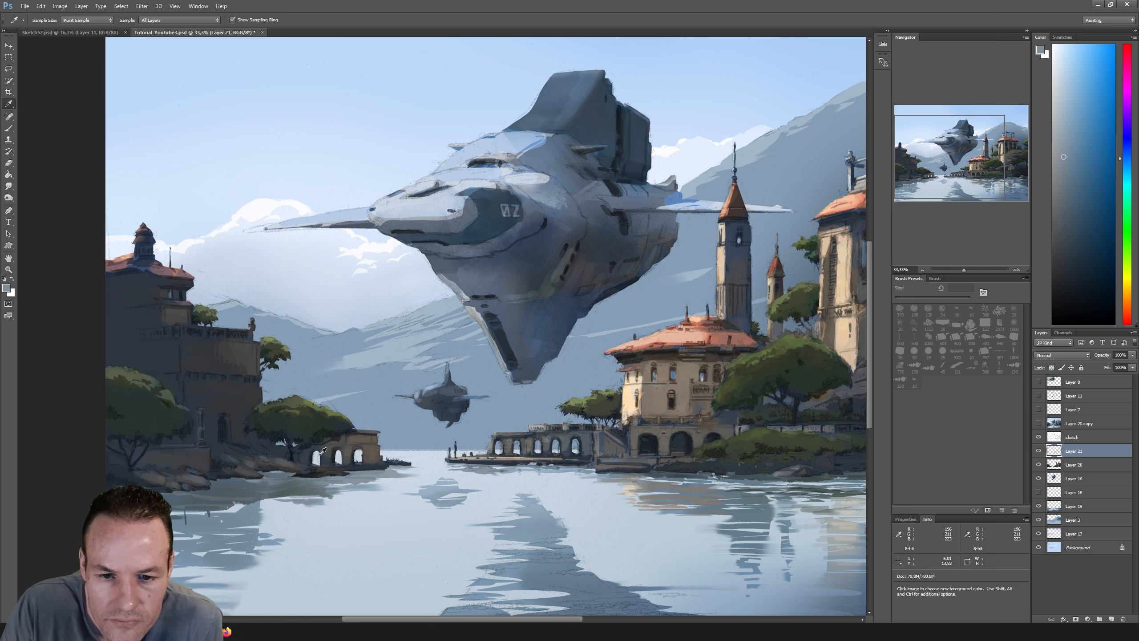
pyautogui.keyDown('alt'); pyautogui.click(338, 450); pyautogui.keyUp('alt')
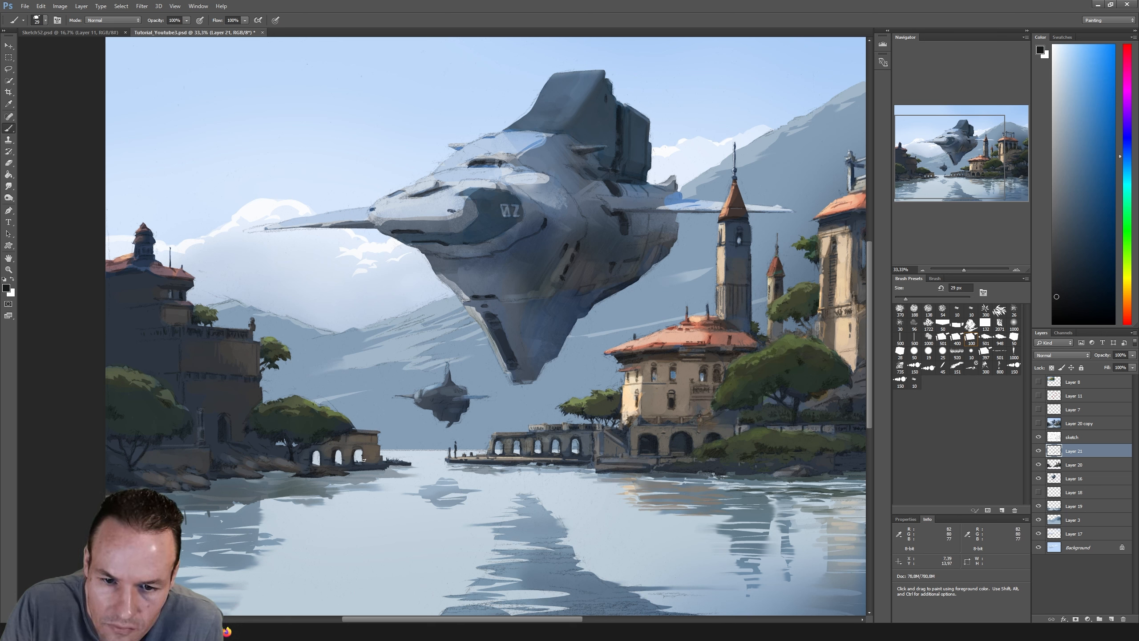
pyautogui.keyDown('alt'); pyautogui.click(347, 461); pyautogui.keyUp('alt')
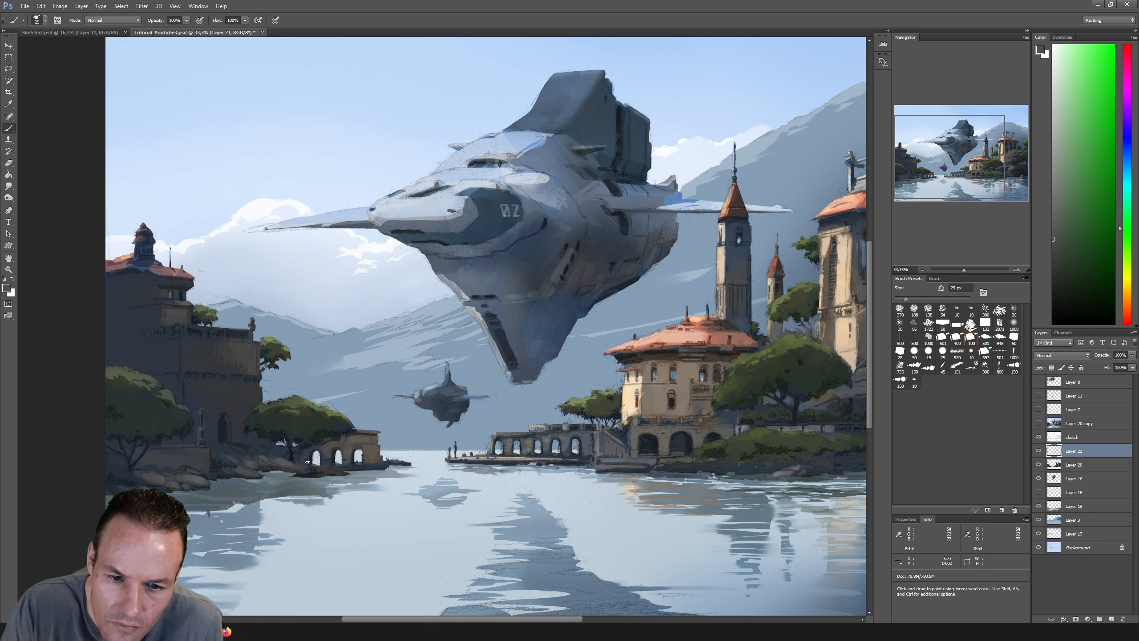
pyautogui.keyDown('alt'); pyautogui.click(381, 461); pyautogui.keyUp('alt')
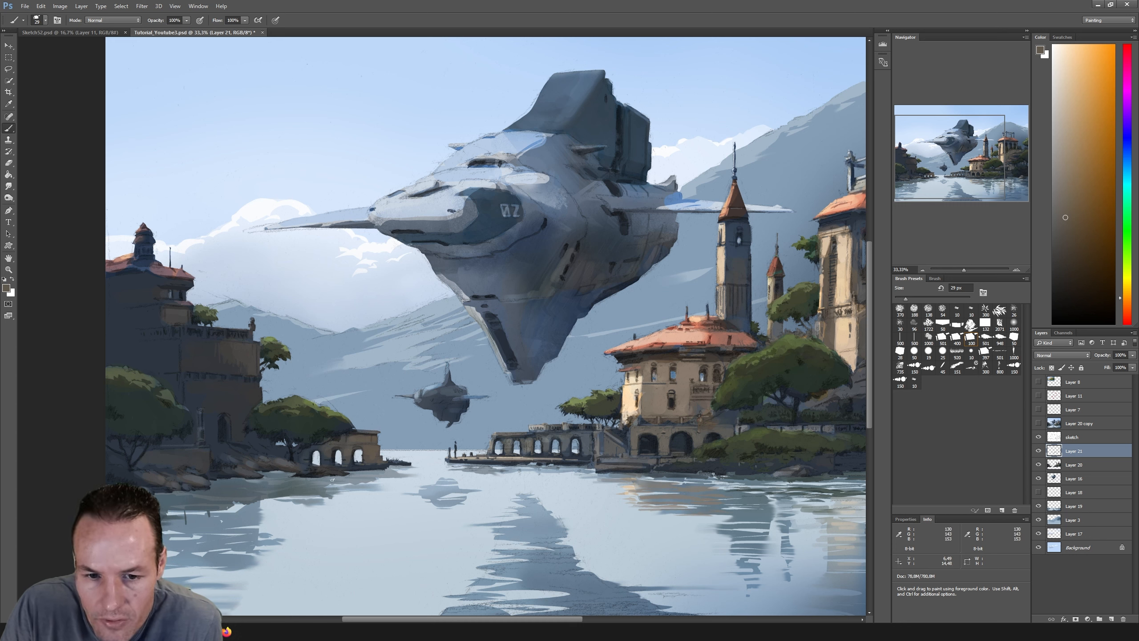
# Step: Paint the rocky shore and the small upright statue beside the castle doorway with sampled dark tones and a lighter muted blue
pyautogui.keyDown('alt'); pyautogui.click(310, 473); pyautogui.keyUp('alt')
pyautogui.press('alt')
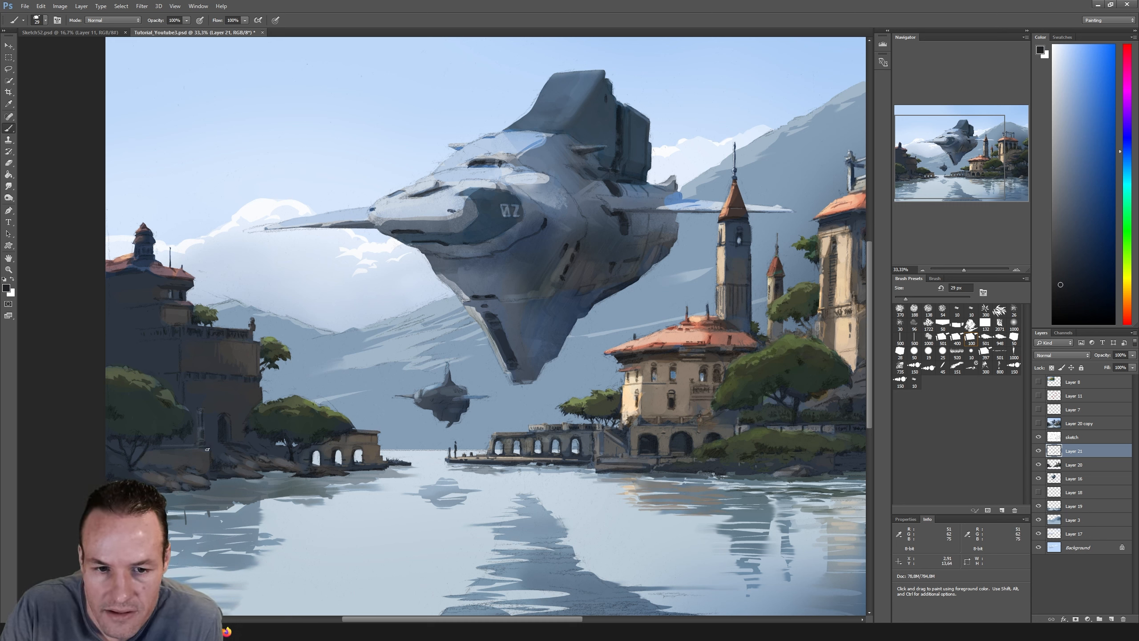
pyautogui.keyDown('alt'); pyautogui.click(206, 422); pyautogui.keyUp('alt')
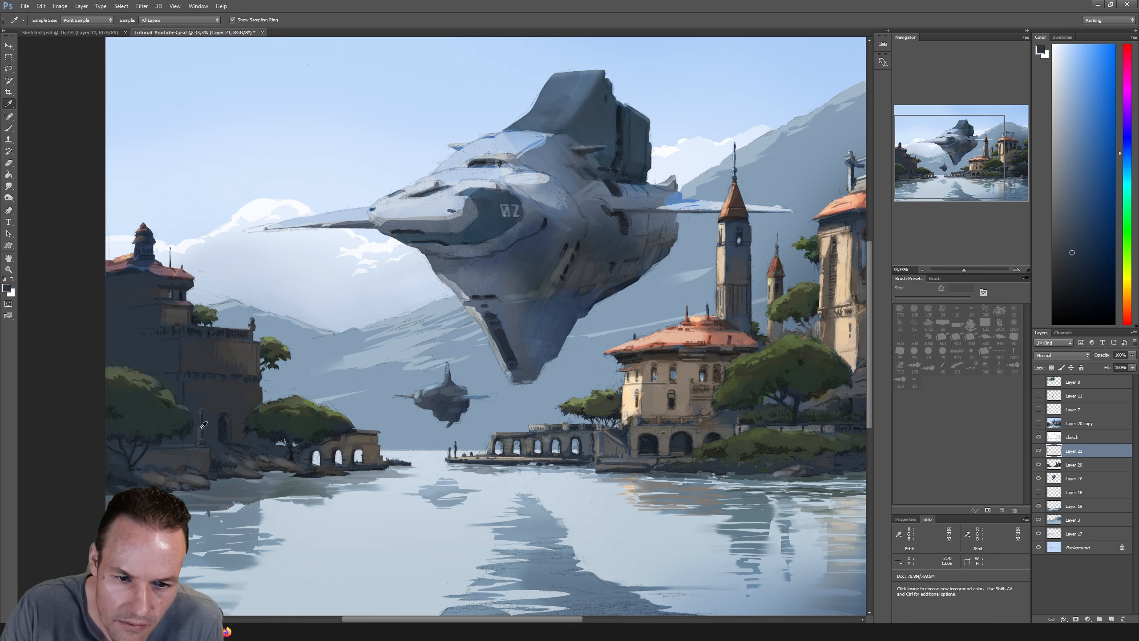
pyautogui.keyDown('alt'); pyautogui.click(200, 423); pyautogui.keyUp('alt')
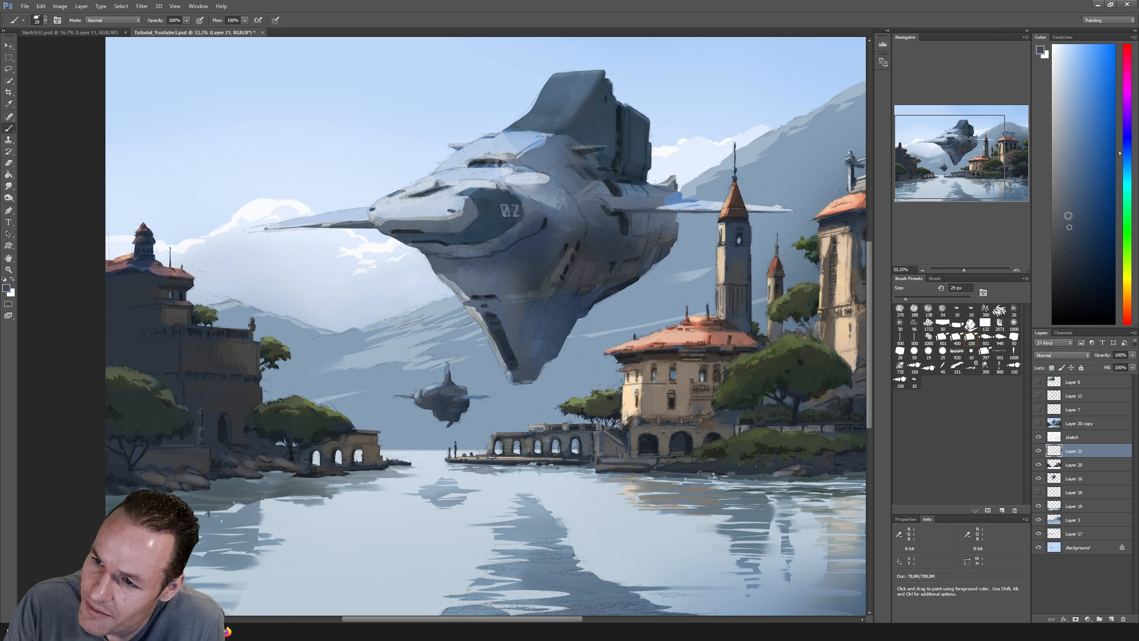
pyautogui.click(1068, 215)
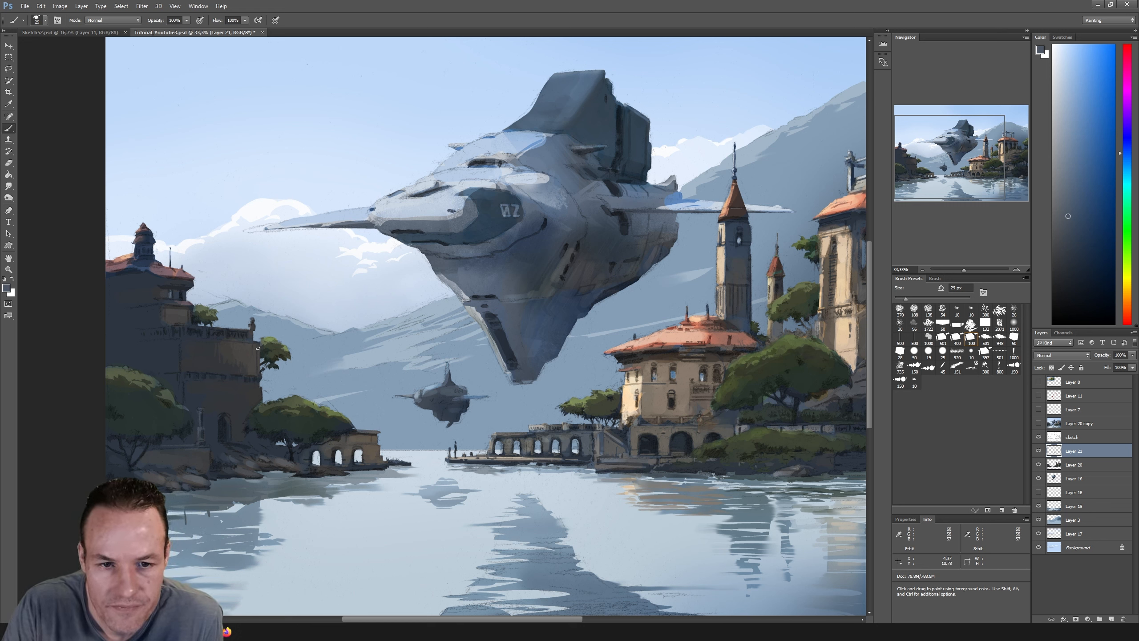
# Step: Touch up the castle wall using a brown sampled from its cornice corner and a dark blue from the doorway
pyautogui.keyDown('alt'); pyautogui.click(251, 342); pyautogui.keyUp('alt')
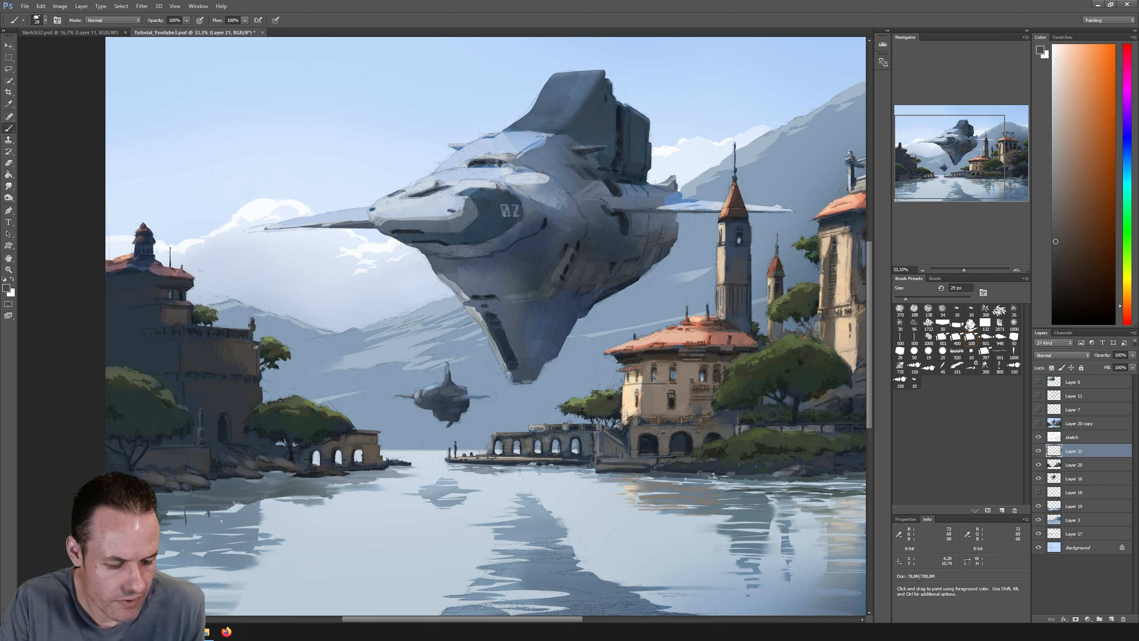
pyautogui.press('i')
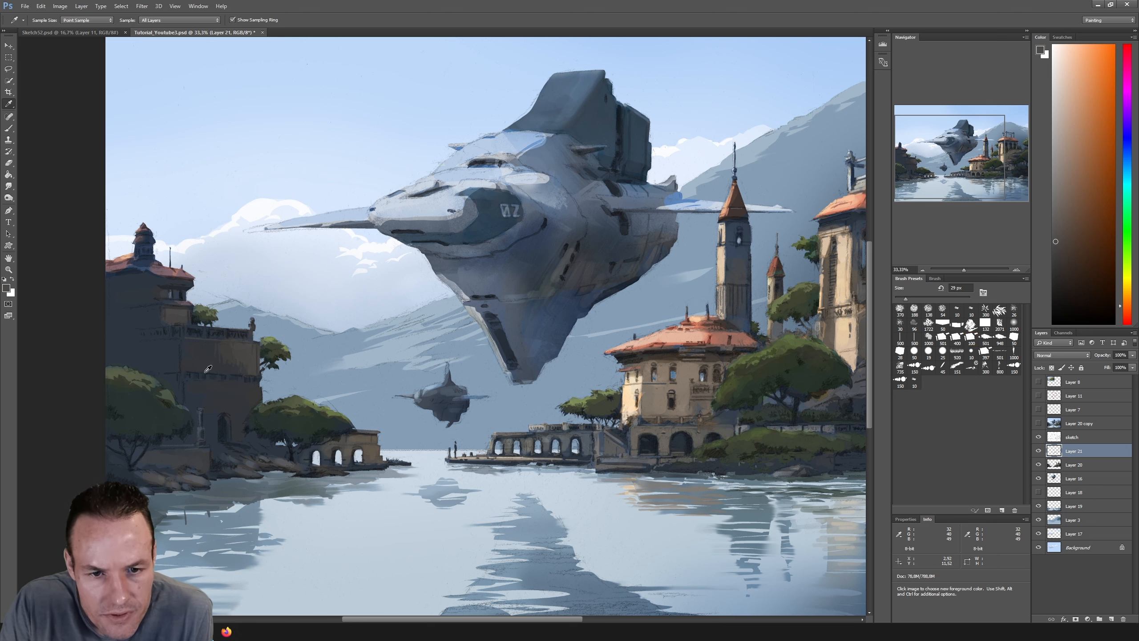
pyautogui.click(225, 421)
pyautogui.press('b')
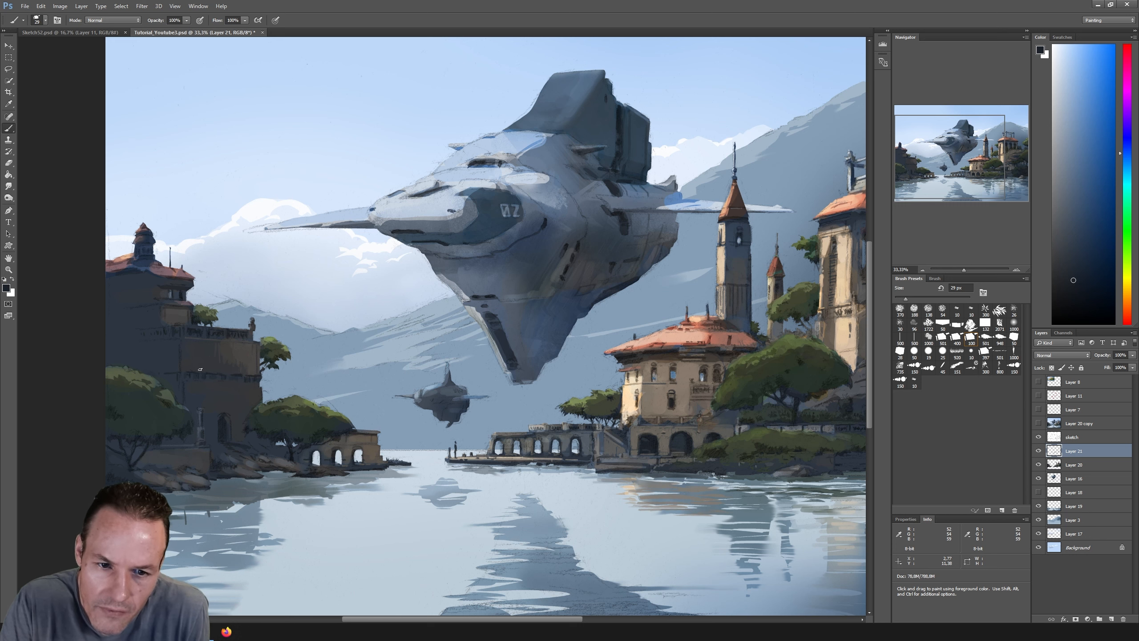
# Step: Shade the castle's walls and edge with tones sampled from the masonry and doorway, and sample green from the terrace bush
pyautogui.keyDown('alt'); pyautogui.click(190, 370); pyautogui.keyUp('alt')
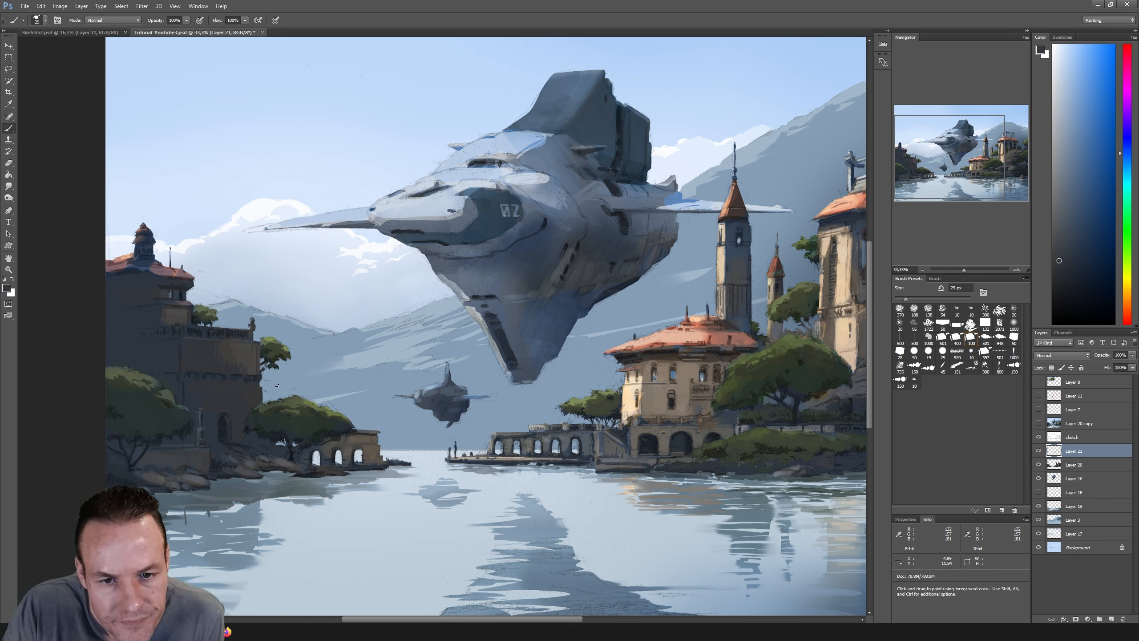
pyautogui.keyDown('alt'); pyautogui.click(260, 386); pyautogui.keyUp('alt')
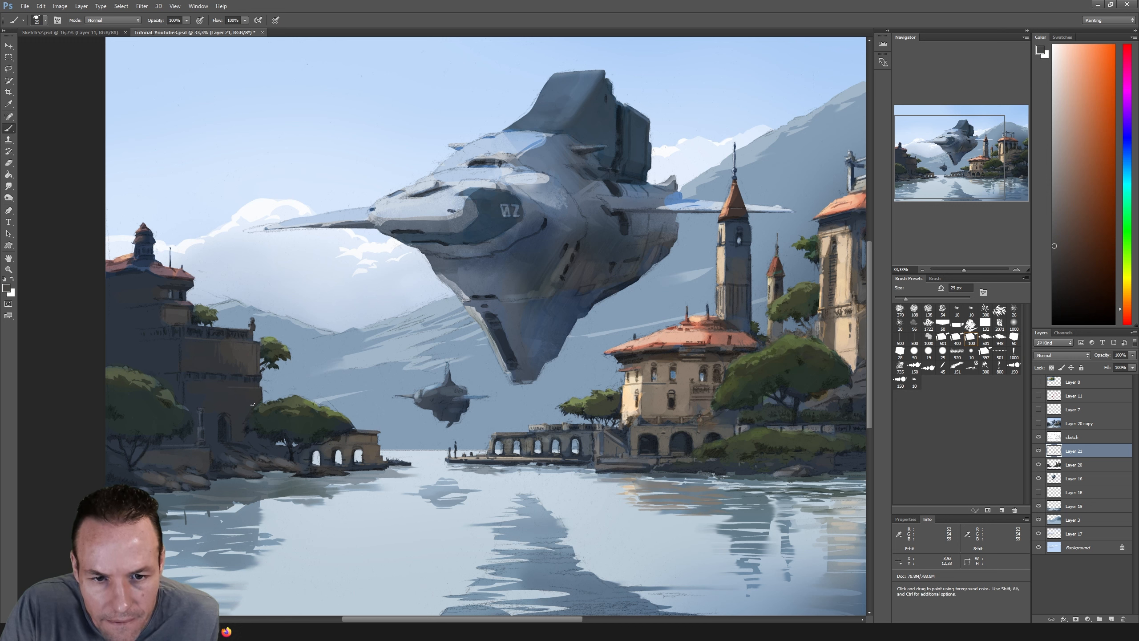
pyautogui.keyDown('alt'); pyautogui.click(232, 389); pyautogui.keyUp('alt')
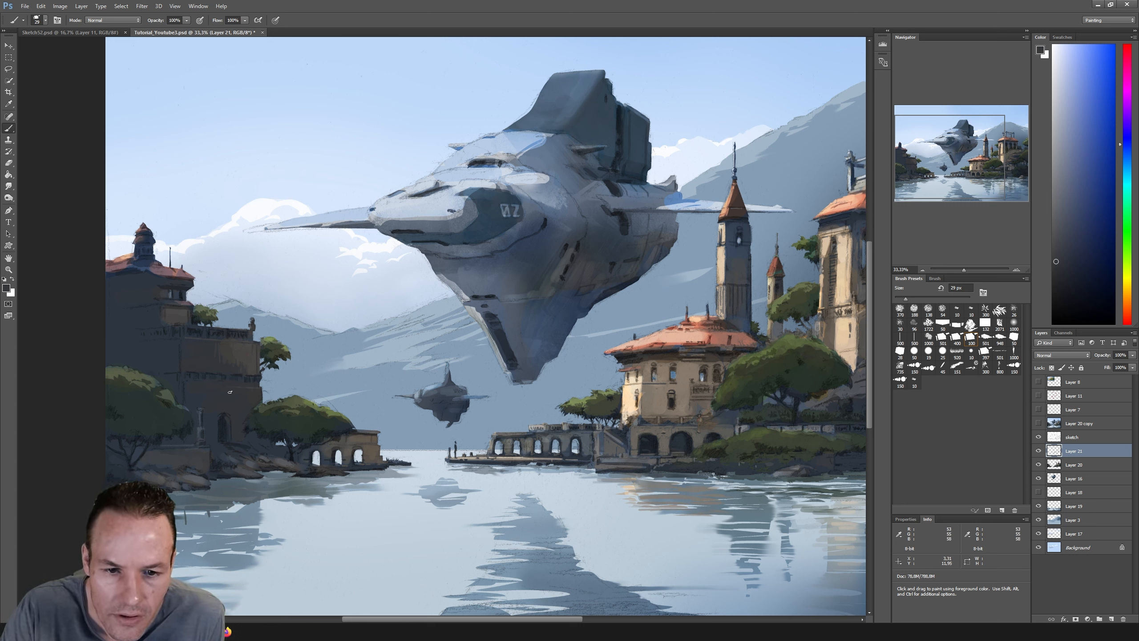
pyautogui.press('alt')
pyautogui.keyDown('alt'); pyautogui.click(228, 419); pyautogui.keyUp('alt')
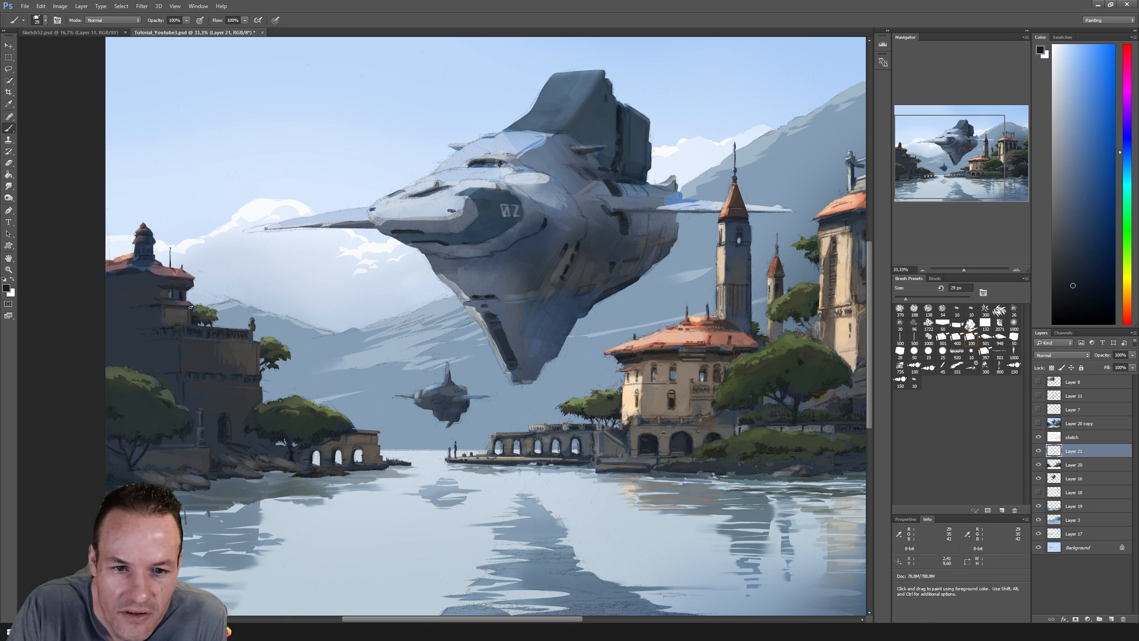
pyautogui.keyDown('alt'); pyautogui.click(198, 306); pyautogui.keyUp('alt')
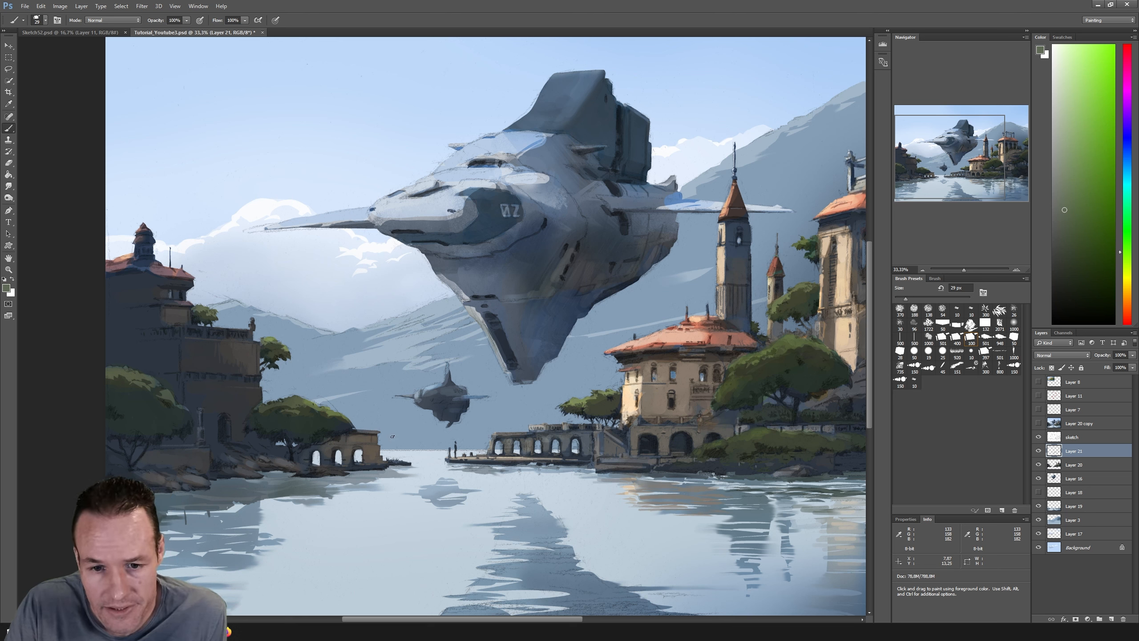
# Step: Sample light beige from the pier, set the brush size to 16 px, and paint a horizontal ledge and brown touch-ups on the arcaded wall
pyautogui.keyDown('alt'); pyautogui.click(512, 454); pyautogui.keyUp('alt')
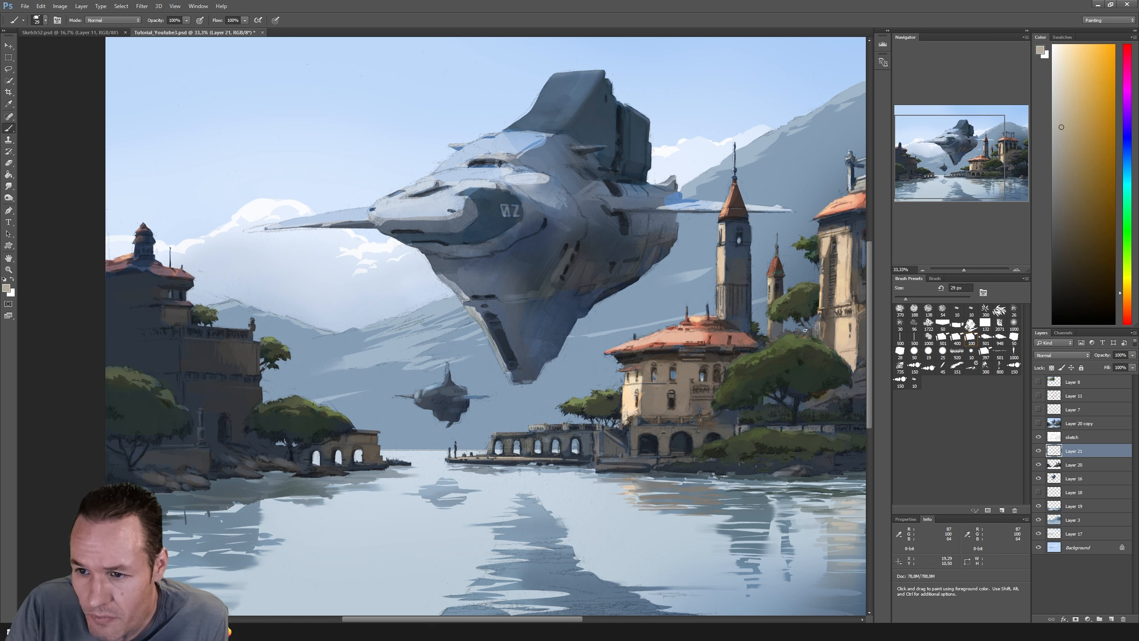
pyautogui.moveTo(902, 300); pyautogui.dragTo(900, 300)
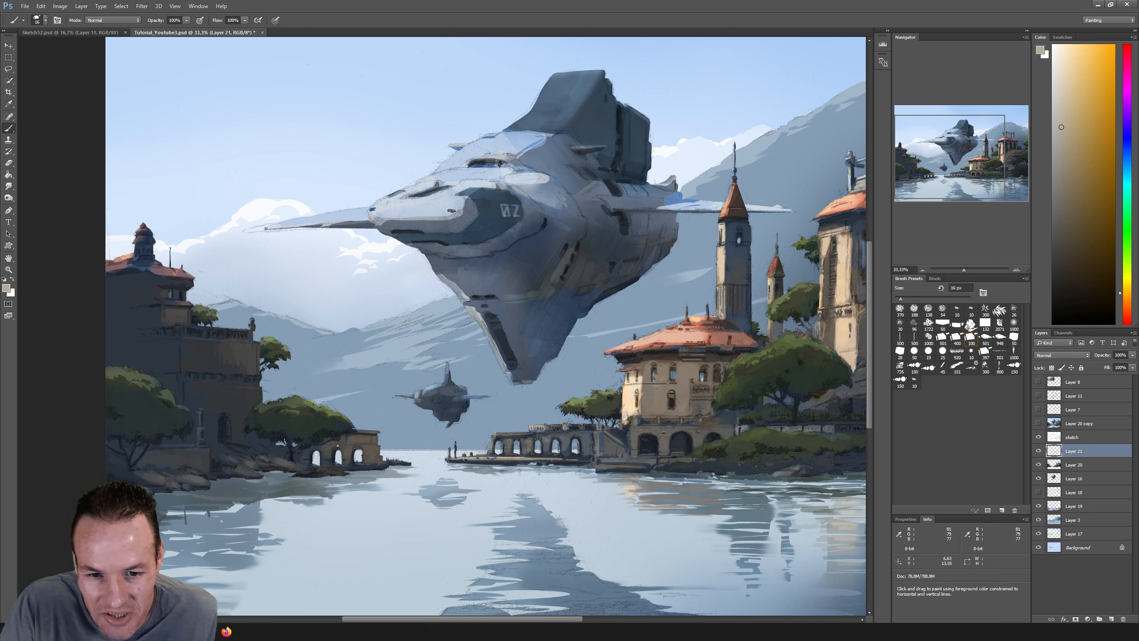
pyautogui.moveTo(339, 445); pyautogui.dragTo(378, 444)
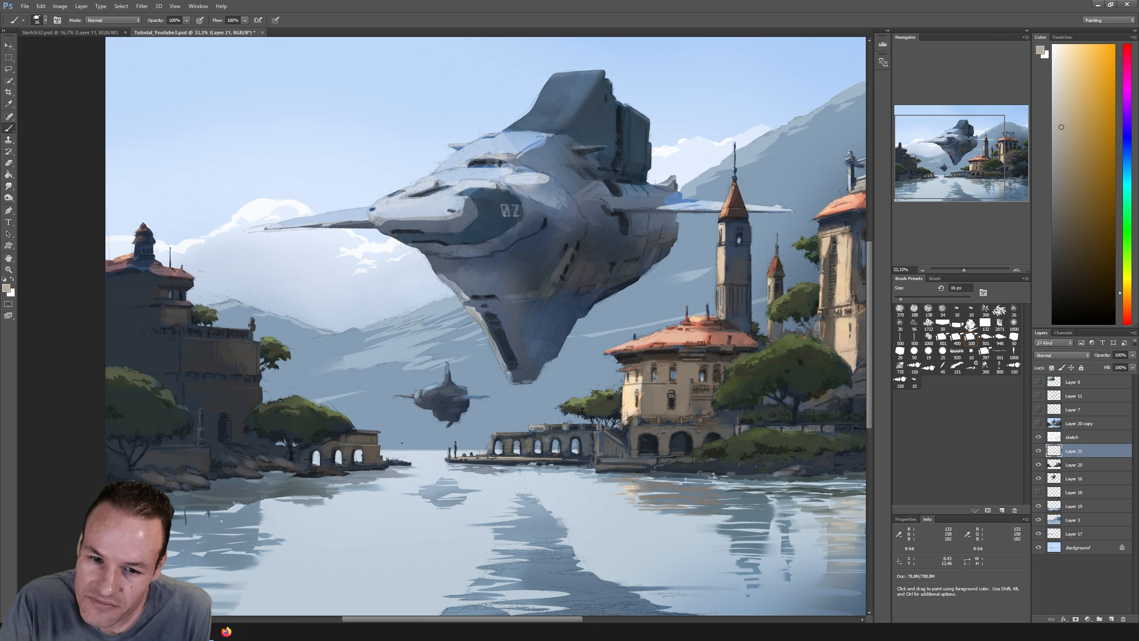
pyautogui.hotkey('ctrl', 'z')
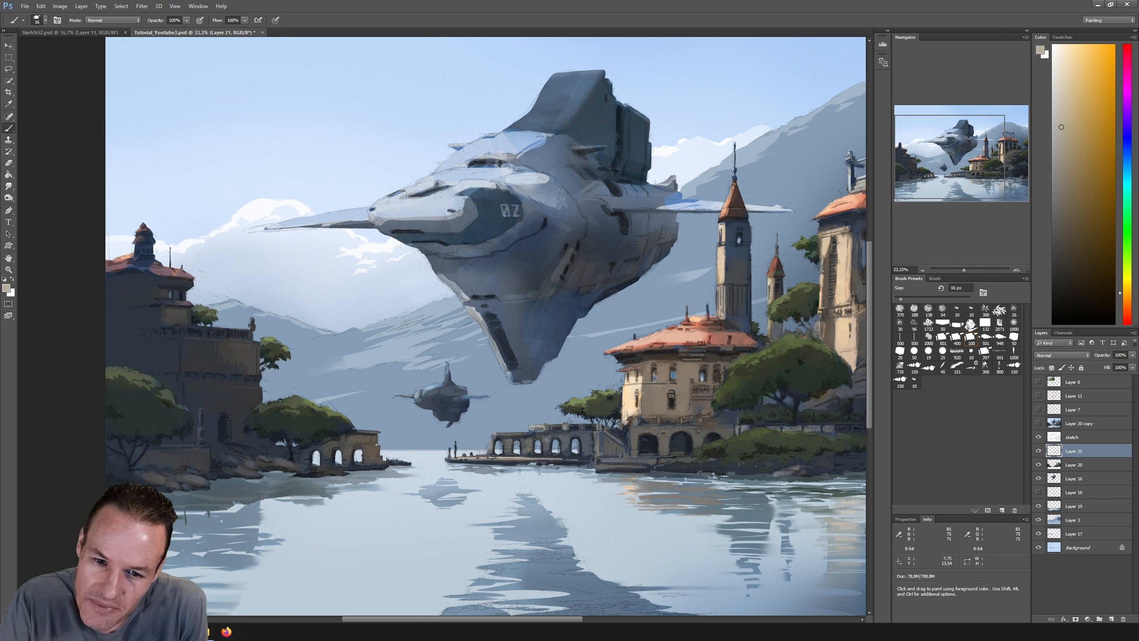
pyautogui.moveTo(341, 445); pyautogui.dragTo(378, 444)
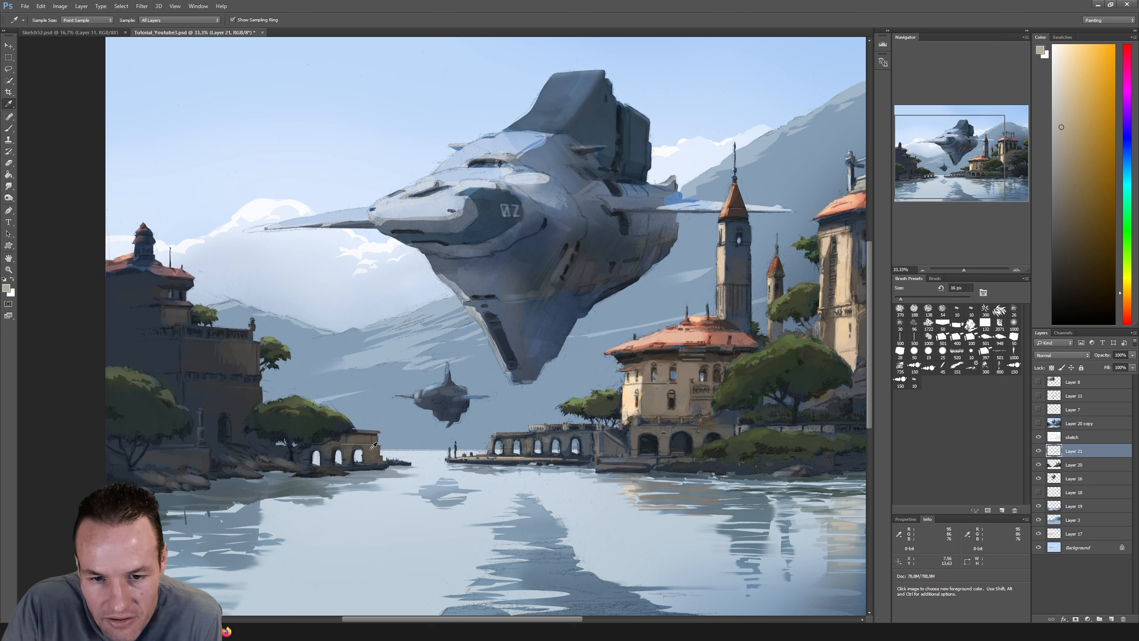
pyautogui.keyDown('alt'); pyautogui.click(343, 447); pyautogui.keyUp('alt')
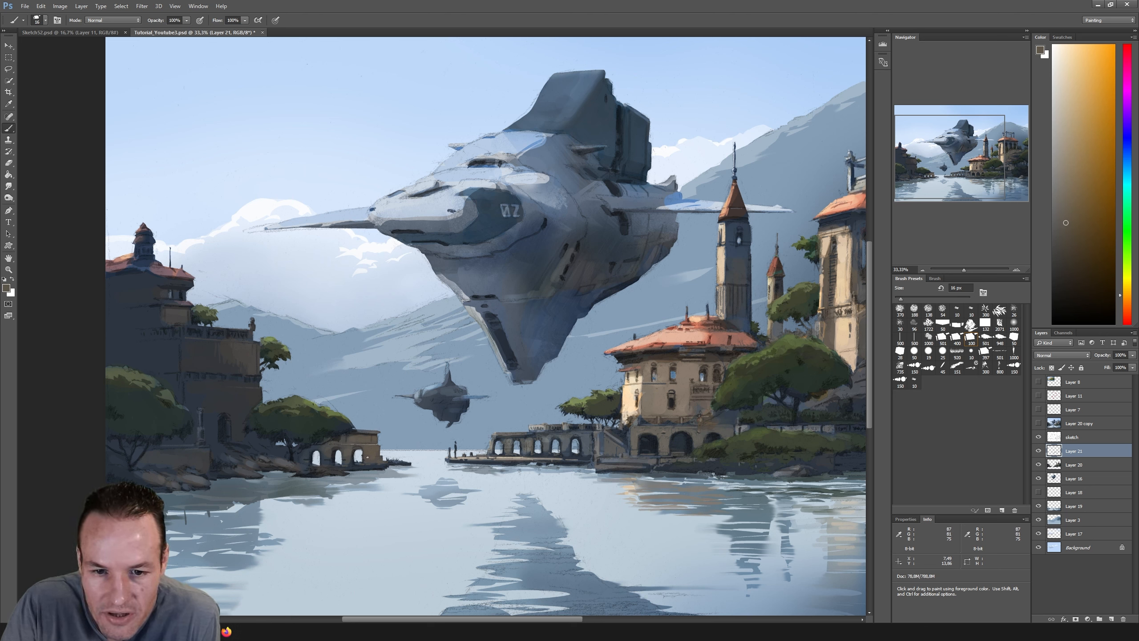
pyautogui.keyDown('alt'); pyautogui.click(376, 442); pyautogui.keyUp('alt')
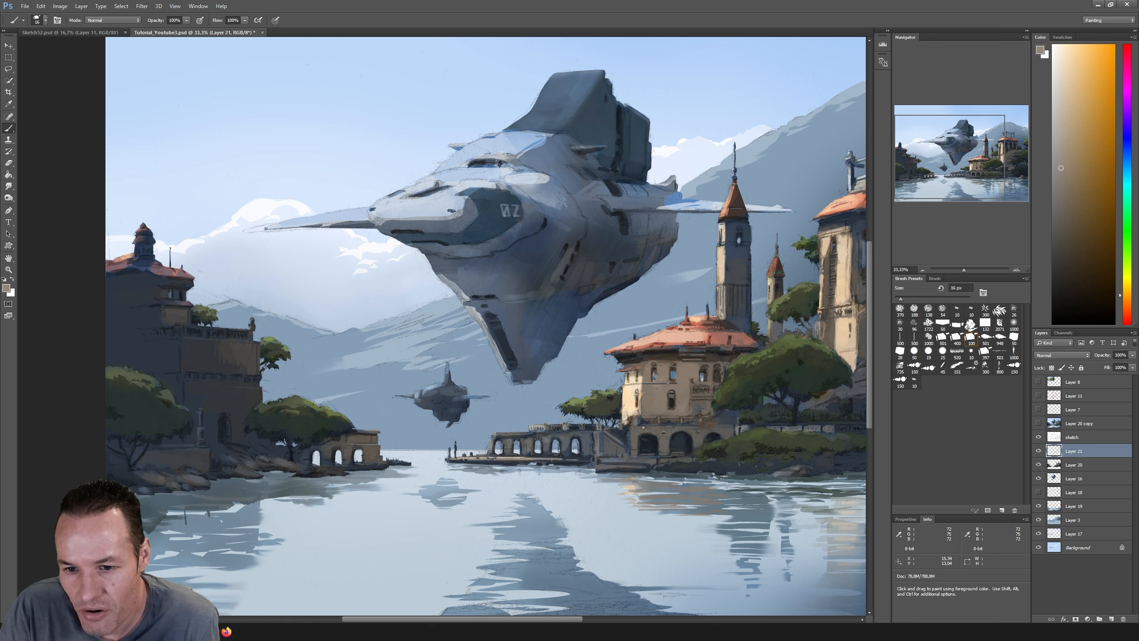
# Step: Sample light cream tones from the villa's sunlit wall and set the brush size to 20 px for painting its facade
pyautogui.press('i')
pyautogui.click(635, 400)
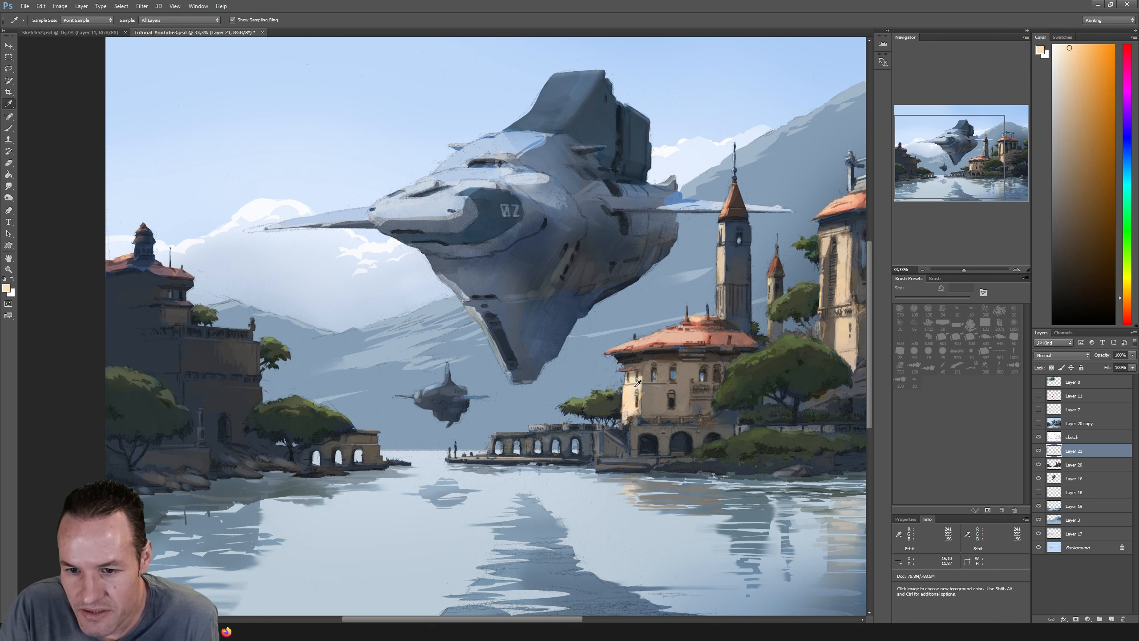
pyautogui.click(634, 387)
pyautogui.press('b')
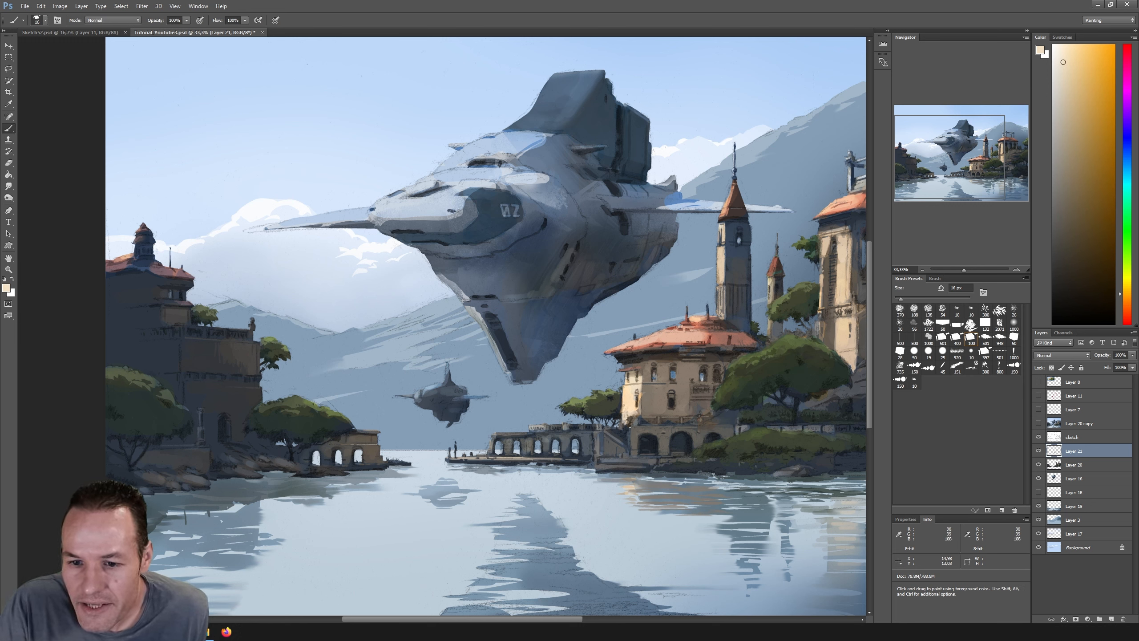
pyautogui.click(902, 299)
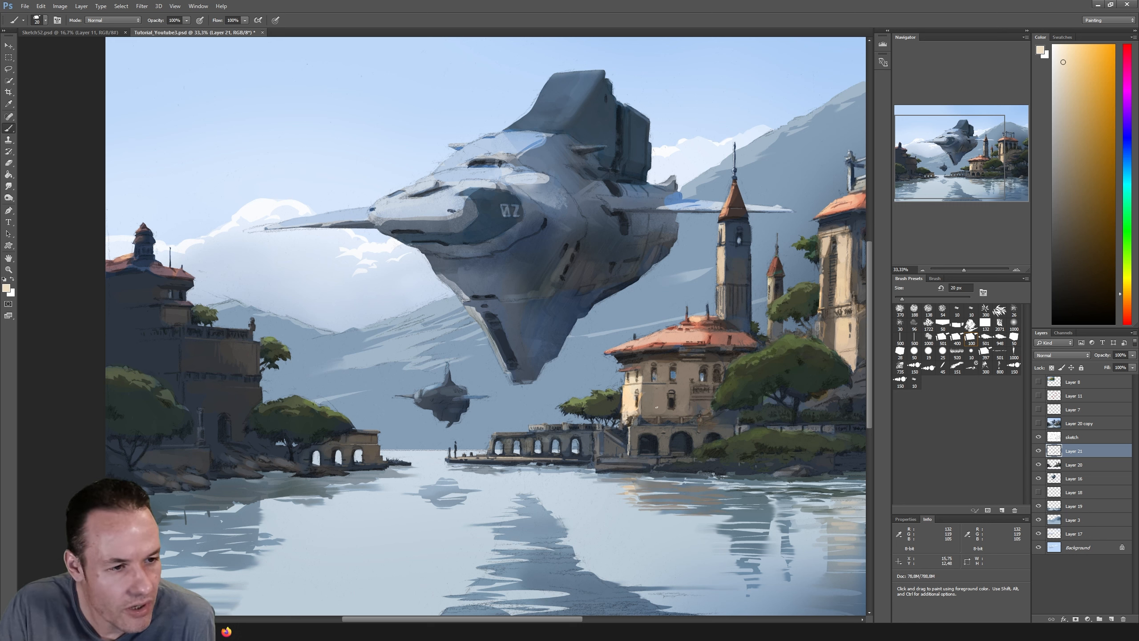
# Step: Refine the villa's arched stone base with a blue-grey and a warm grey sampled from its corner
pyautogui.press('i')
pyautogui.click(619, 437)
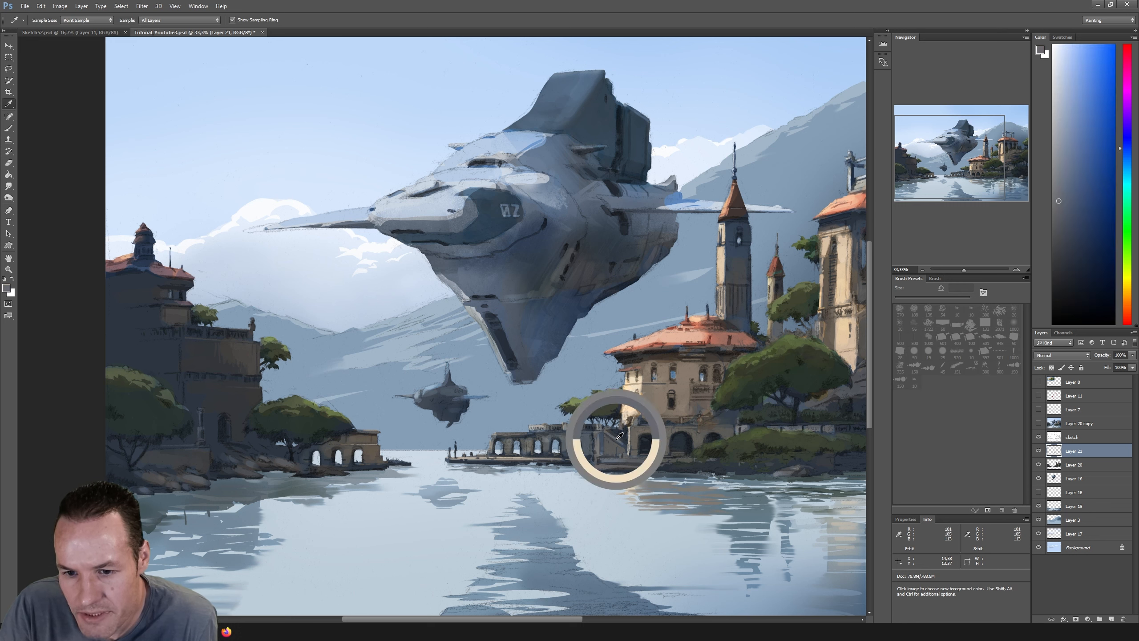
pyautogui.press('b')
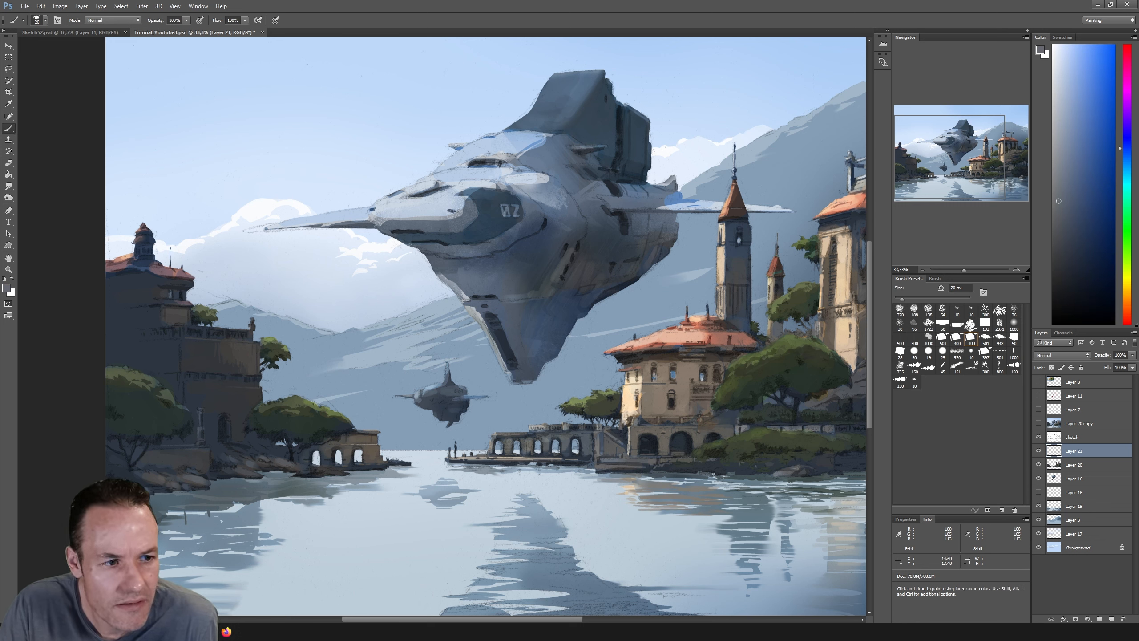
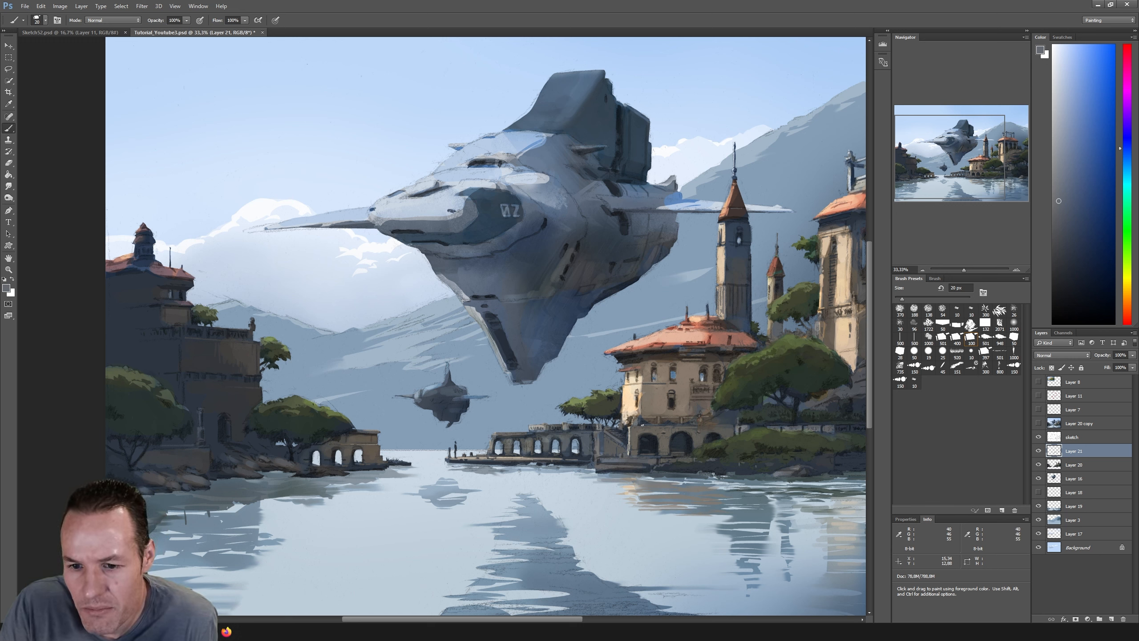
pyautogui.keyDown('alt'); pyautogui.click(629, 430); pyautogui.keyUp('alt')
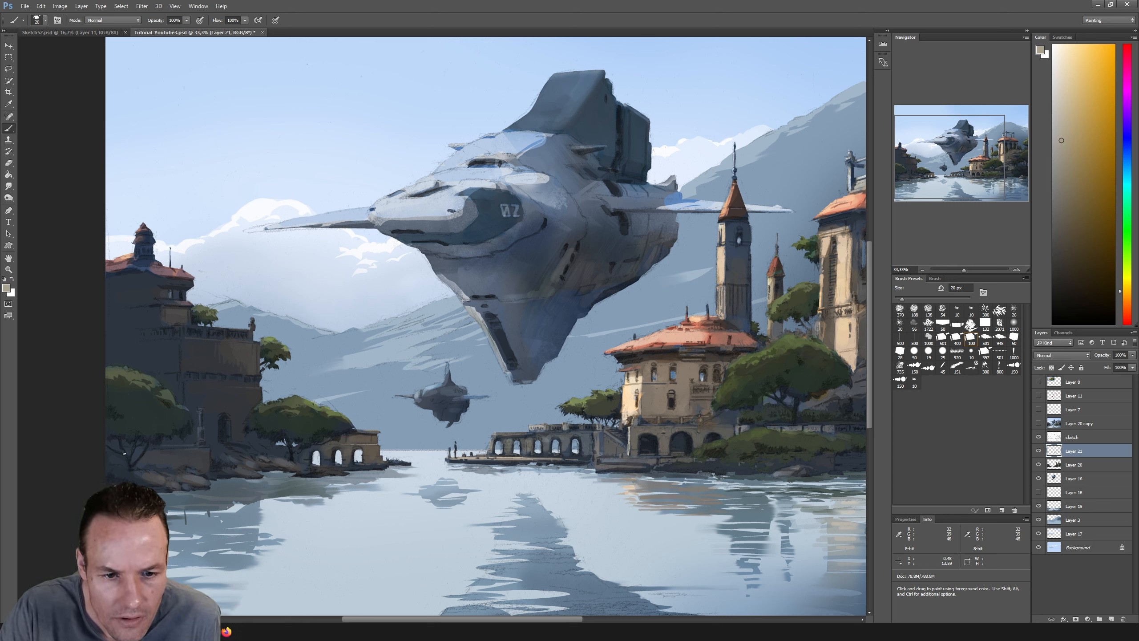
# Step: Sample a dark blue from beneath the tree at the castle's foot and ready the brush to paint the trunks and shore
pyautogui.press('i')
pyautogui.click(141, 435)
pyautogui.press('b')
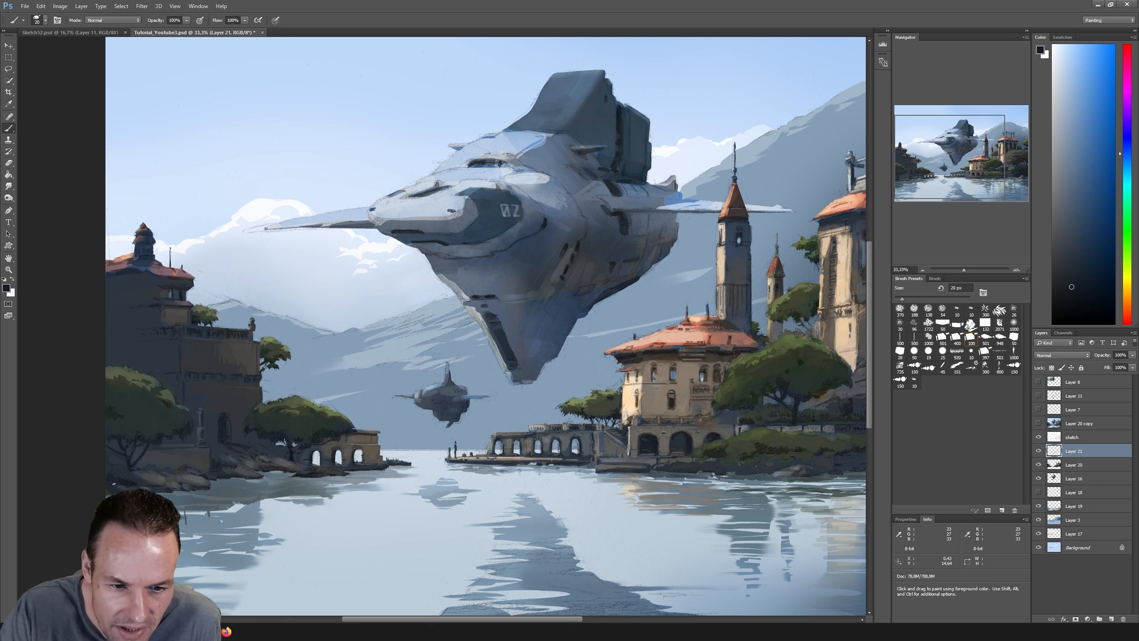
# Step: Compare the painting with and without the sketch layer by repeatedly toggling its visibility, leaving the layer shown
pyautogui.click(1039, 437)
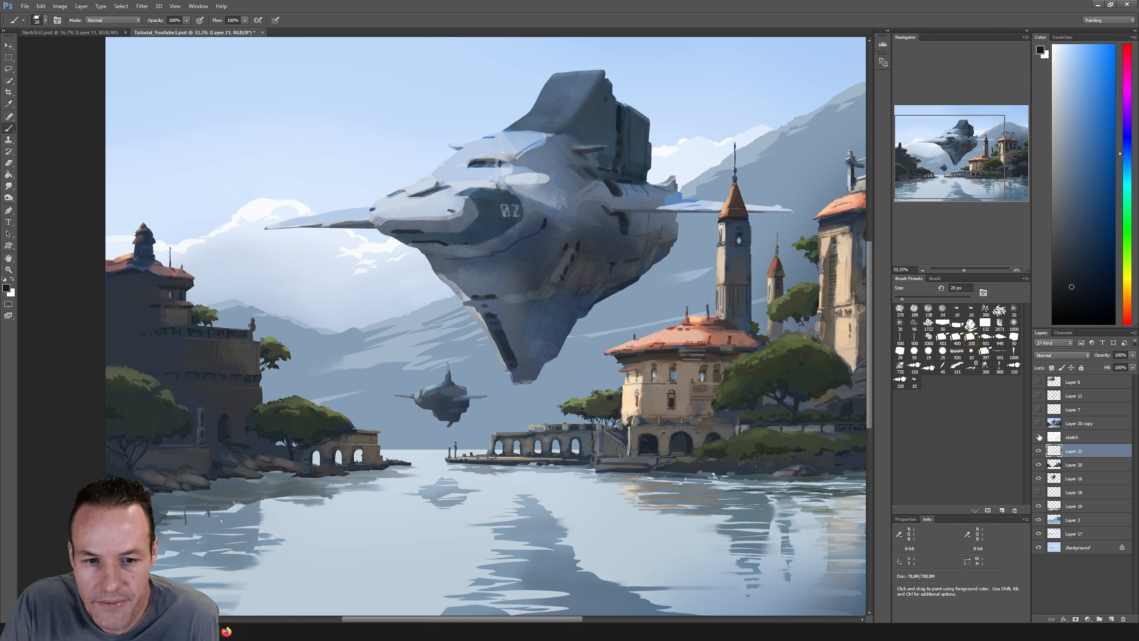
pyautogui.click(1039, 437)
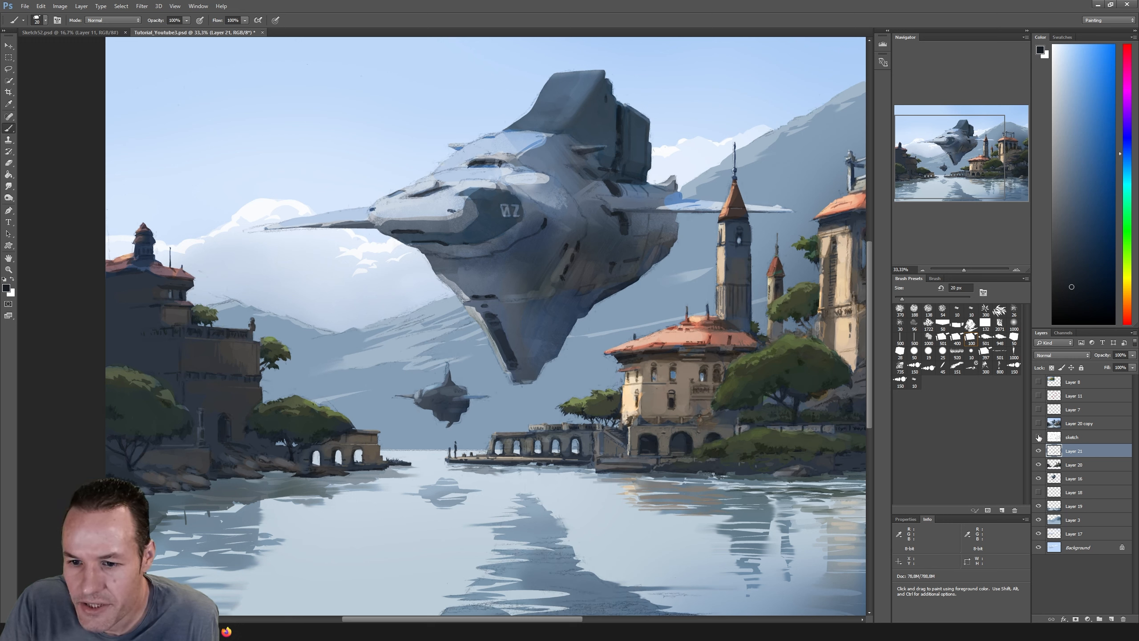
pyautogui.click(1039, 437)
pyautogui.click(1039, 437)
pyautogui.click(1039, 437)
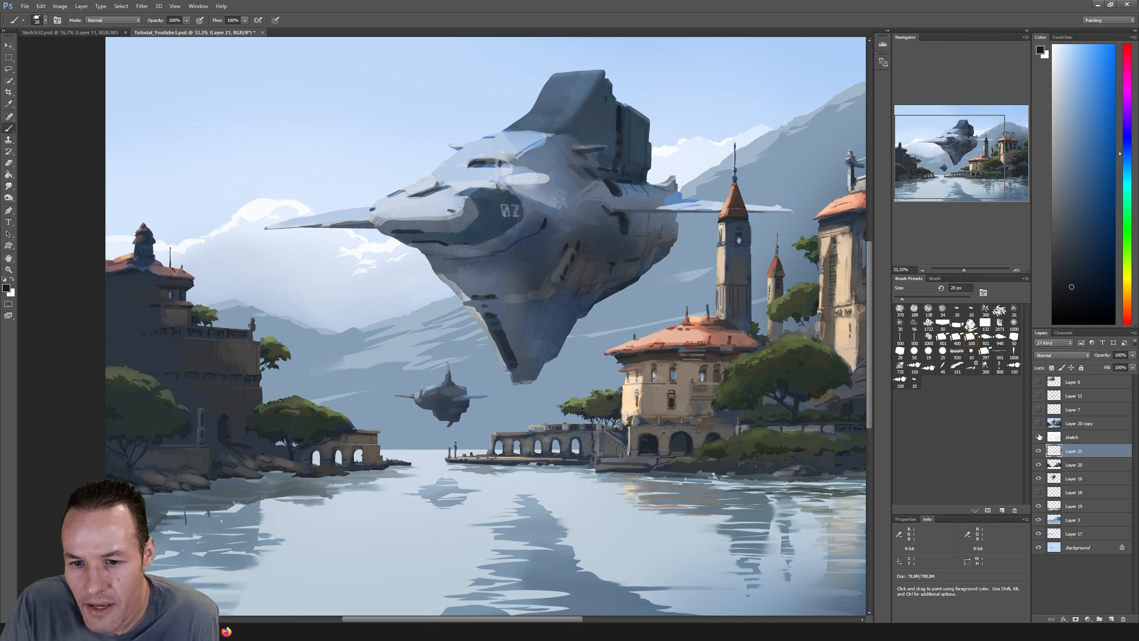
pyautogui.click(1039, 437)
pyautogui.click(1039, 437)
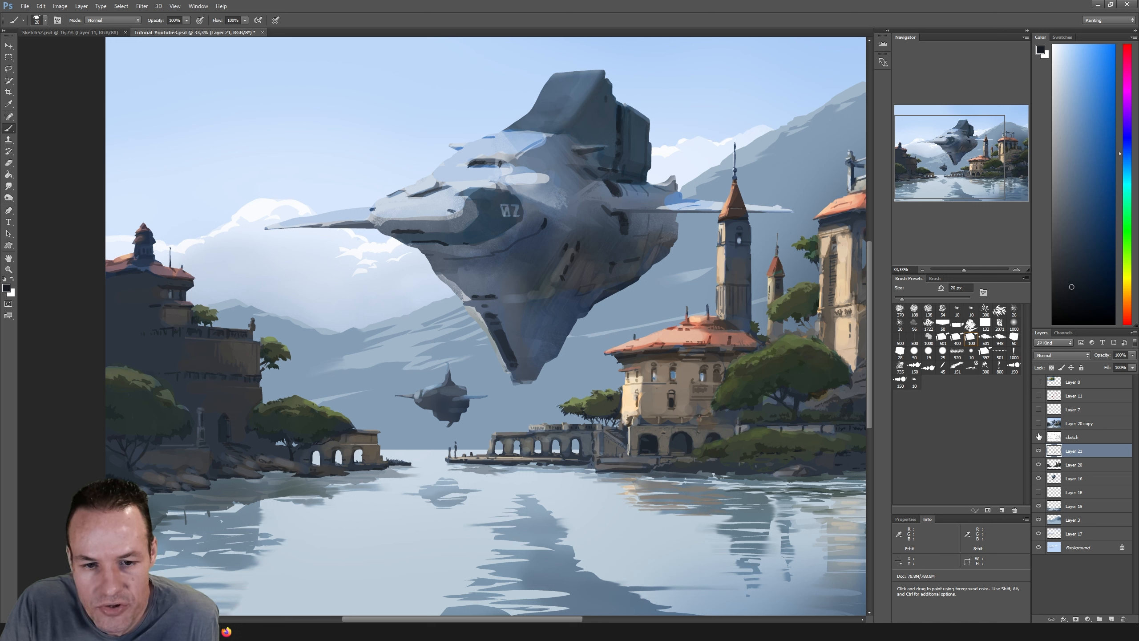
pyautogui.click(1039, 437)
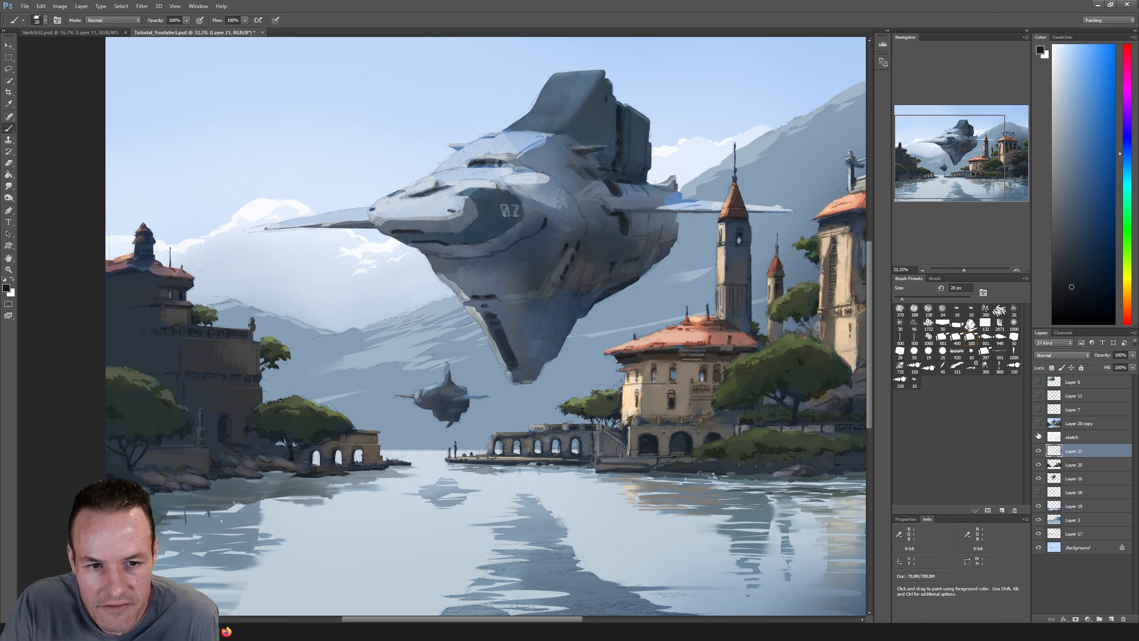
pyautogui.click(1039, 437)
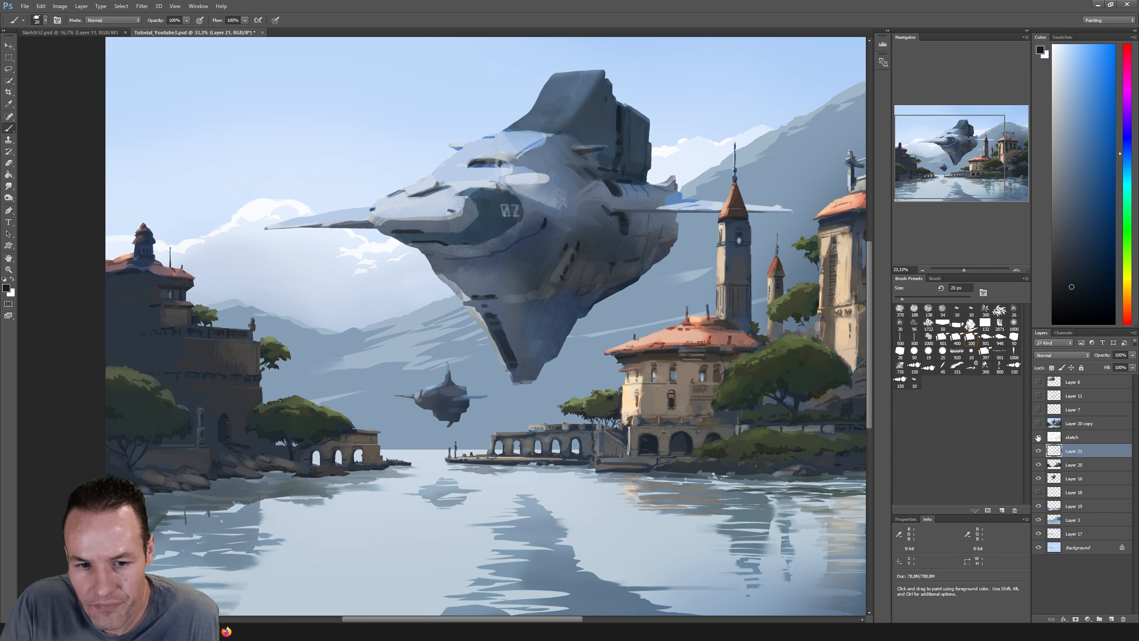
pyautogui.click(1039, 437)
pyautogui.click(1039, 437)
pyautogui.click(1039, 437)
pyautogui.click(1039, 437)
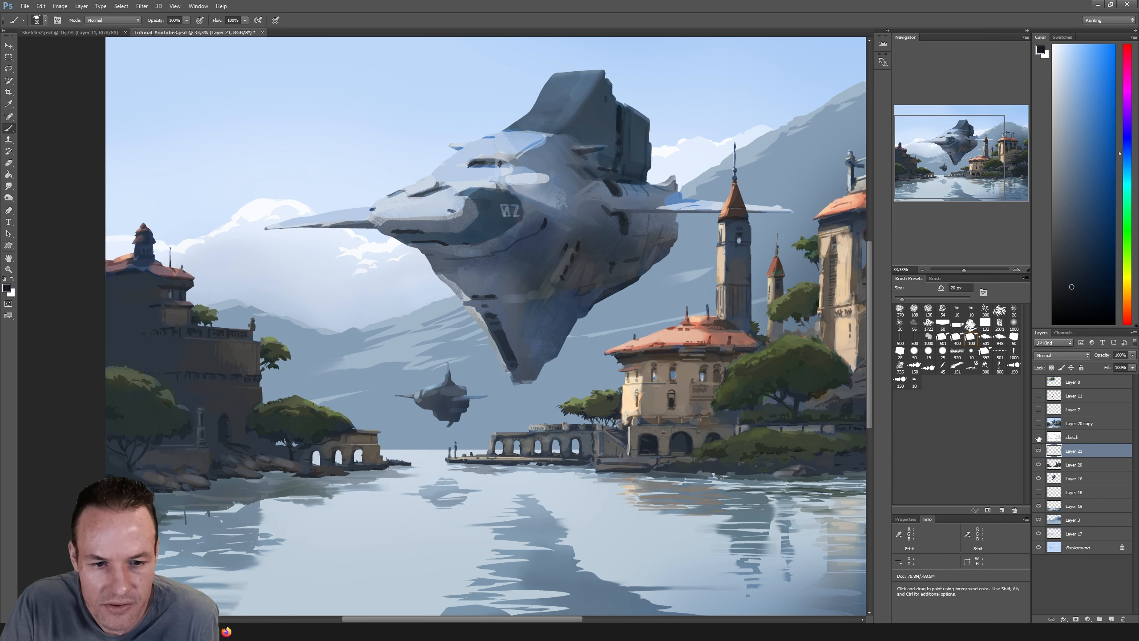
pyautogui.click(1039, 437)
pyautogui.click(1039, 437)
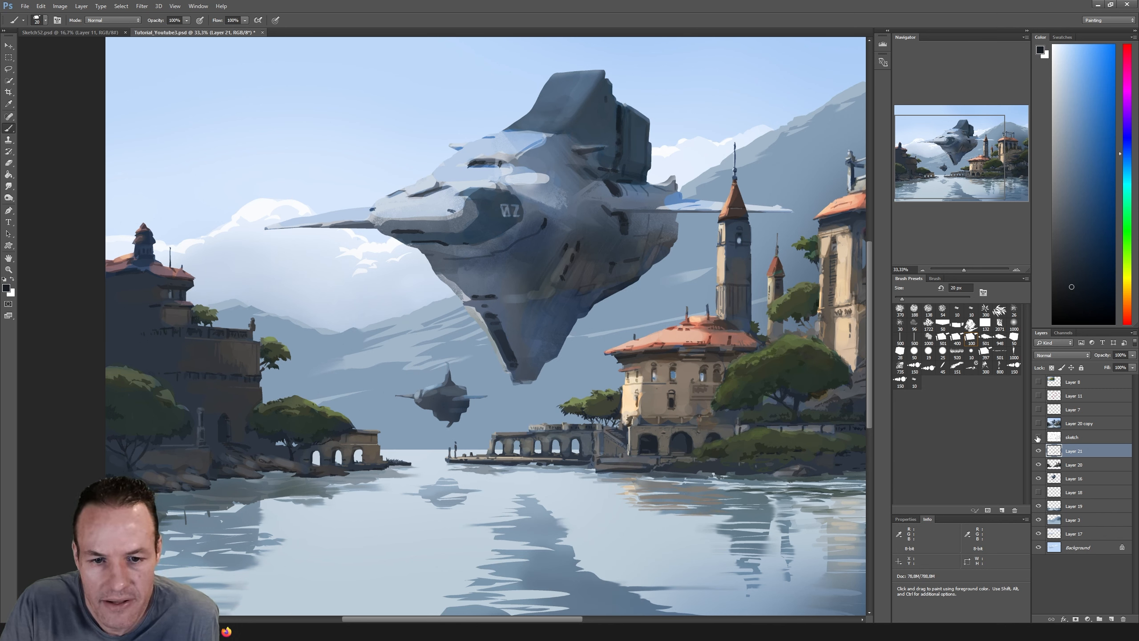
pyautogui.click(1039, 437)
pyautogui.click(1038, 437)
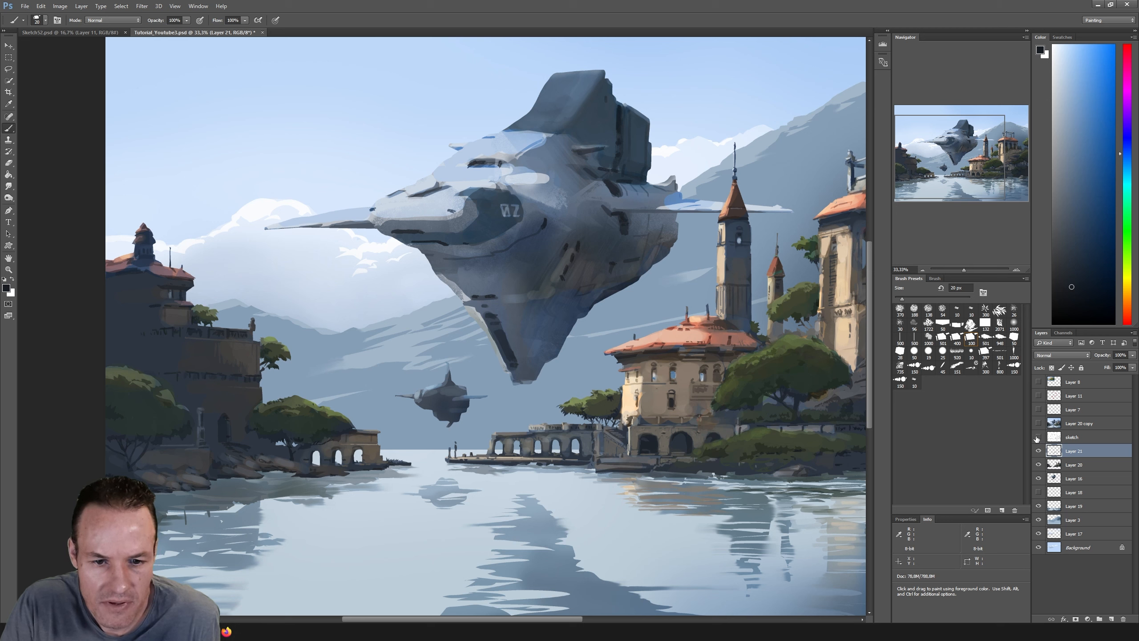
pyautogui.click(1039, 437)
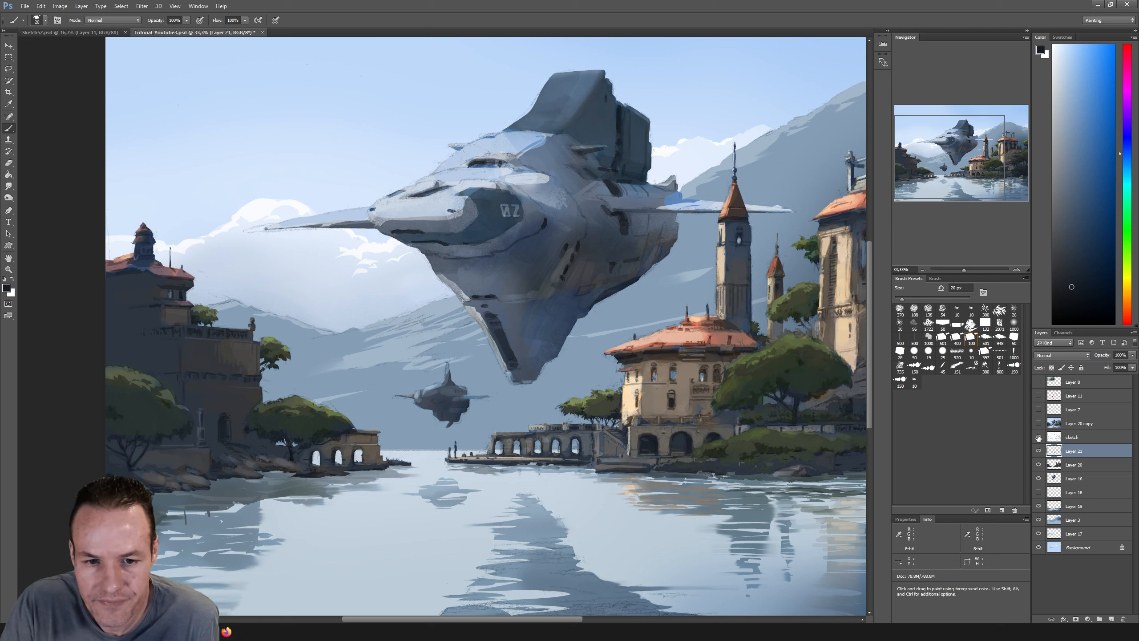
pyautogui.click(1038, 437)
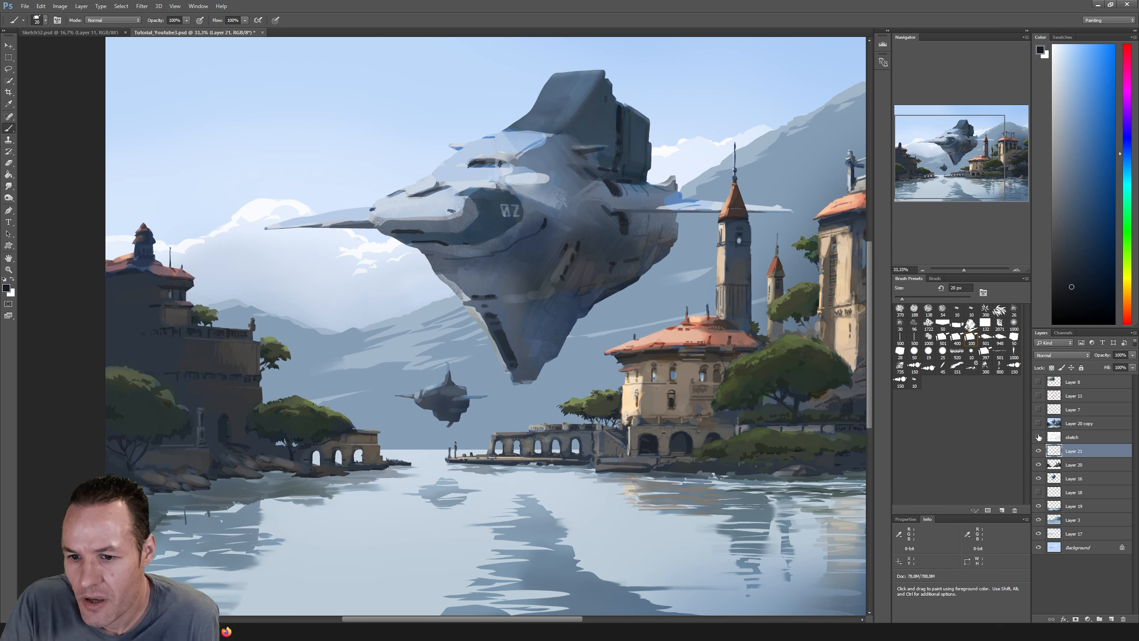
pyautogui.click(1039, 437)
pyautogui.click(1039, 437)
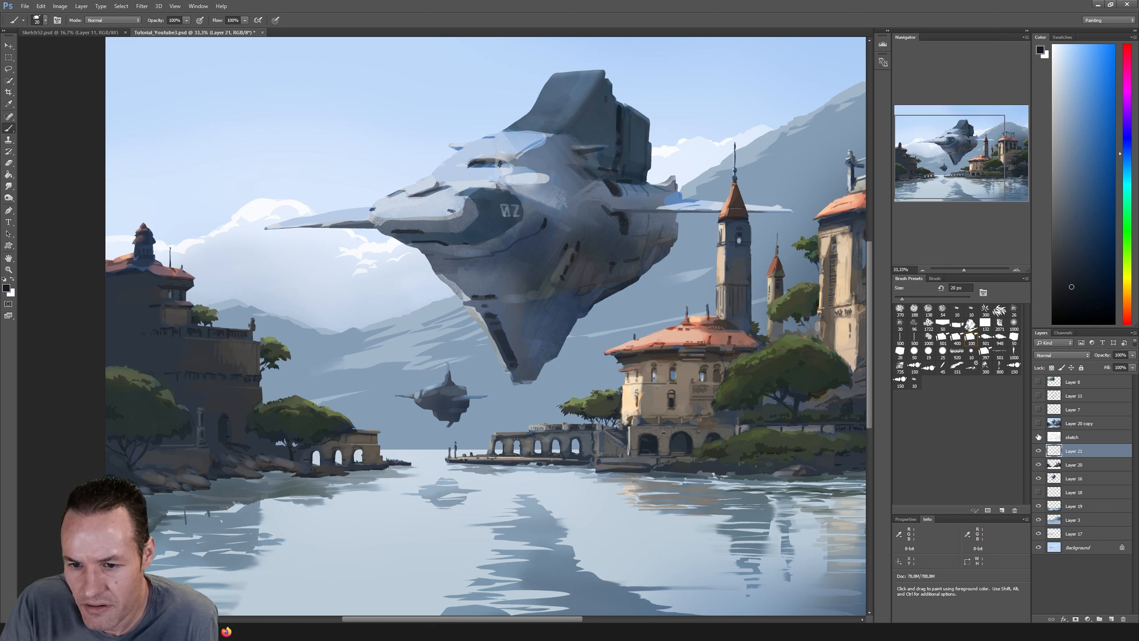
pyautogui.click(1039, 437)
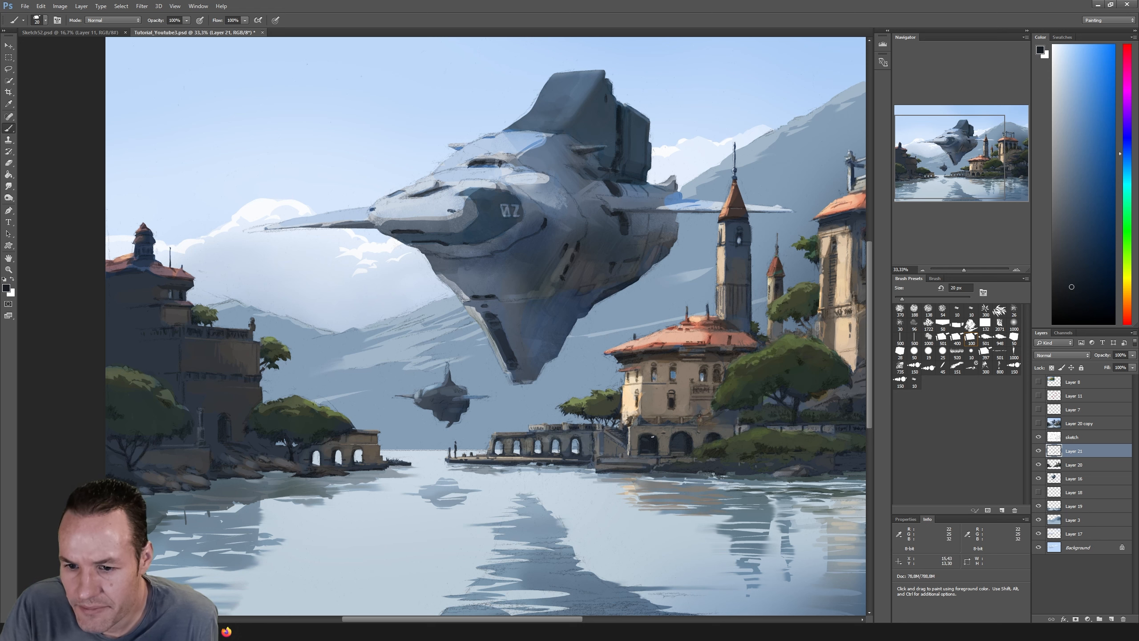
# Step: Touch up the villa's arched stone base with a dark blue and a warm brown-grey sampled from its shadowed ledge
pyautogui.keyDown('alt'); pyautogui.click(655, 424); pyautogui.keyUp('alt')
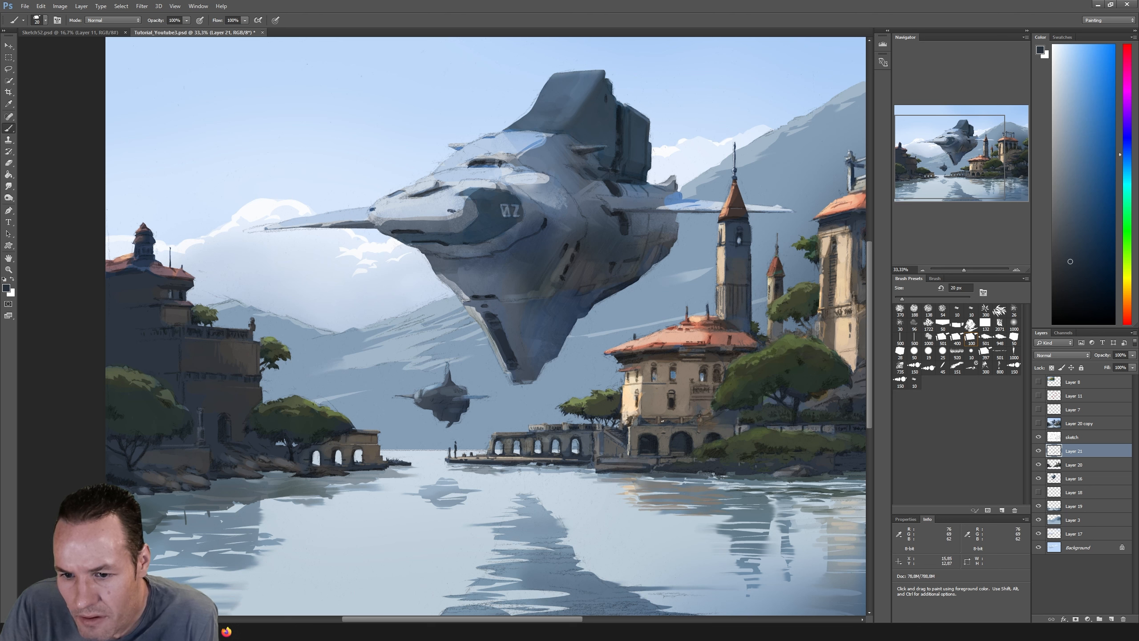
pyautogui.press('i')
pyautogui.click(646, 419)
pyautogui.press('b')
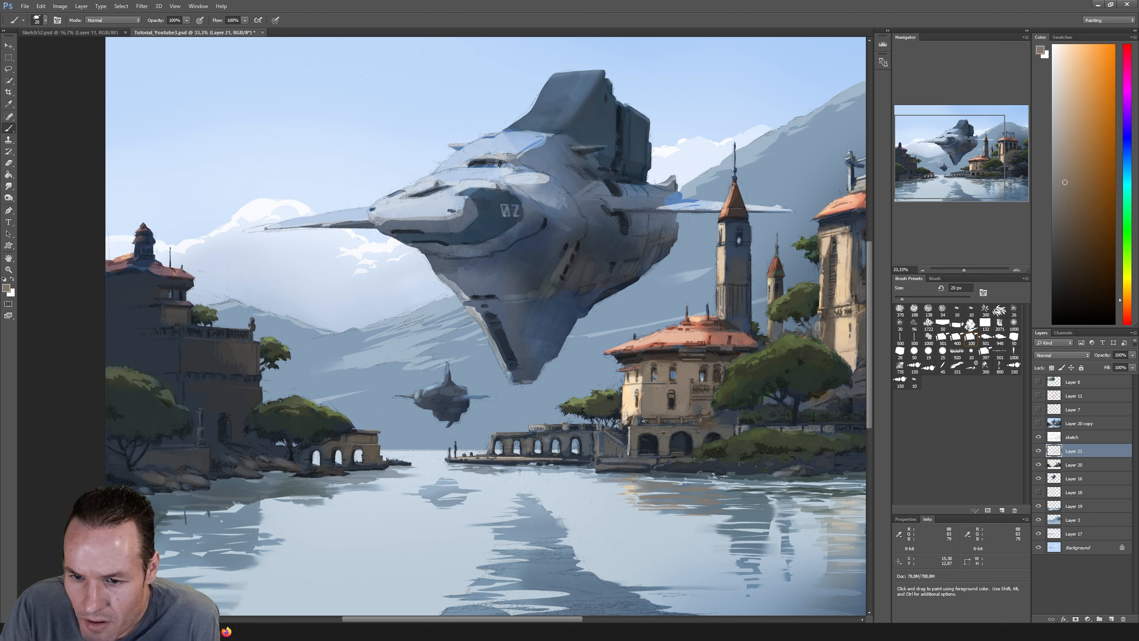
pyautogui.press('i')
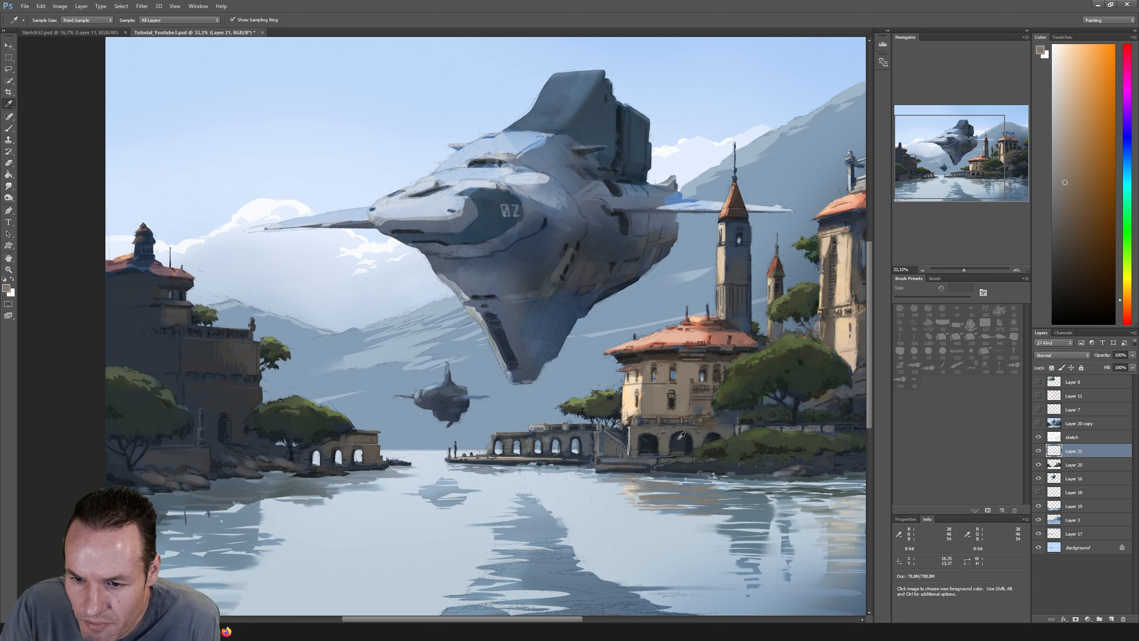
pyautogui.click(651, 427)
pyautogui.press('b')
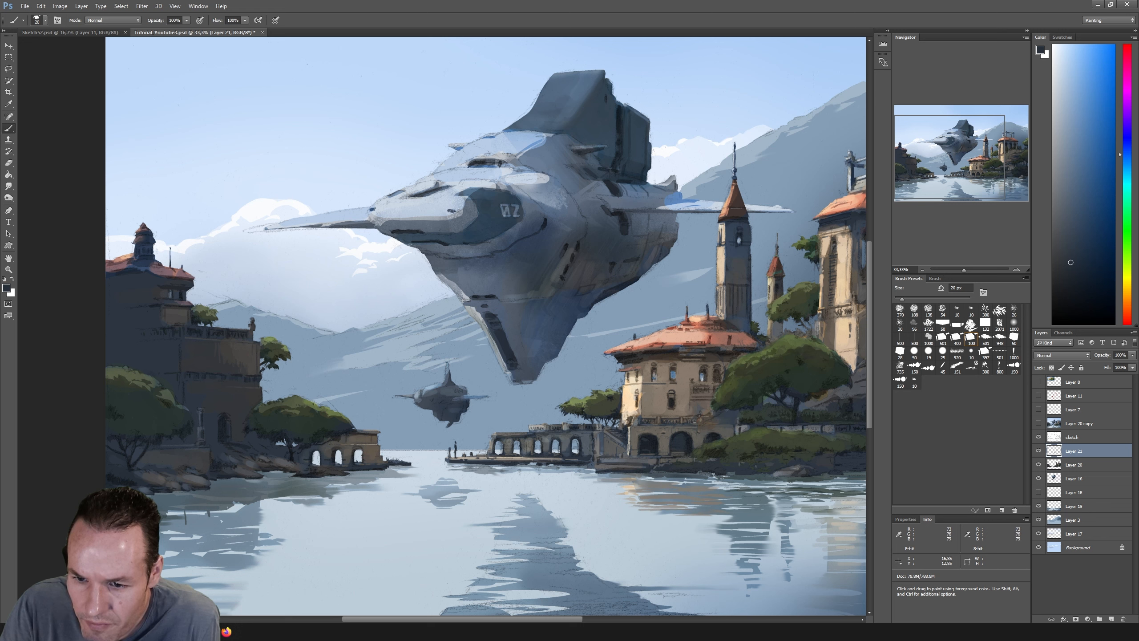
# Step: Hide the sketch layer and refine the villa's base arches with dark blue and warm grey sampled from the stonework
pyautogui.click(1038, 436)
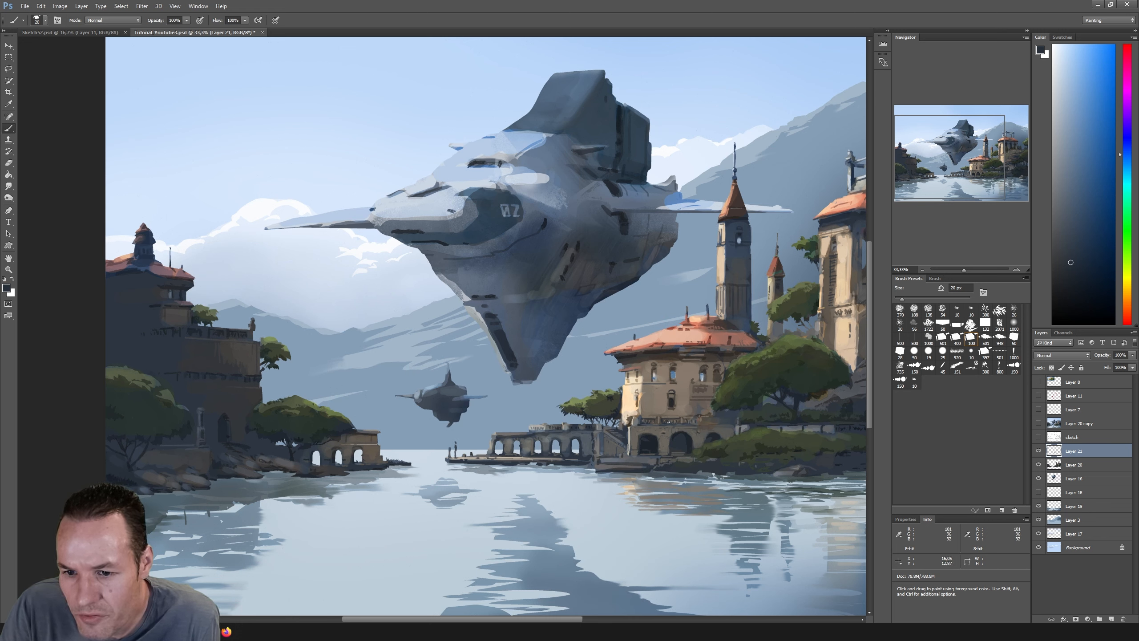
pyautogui.keyDown('alt'); pyautogui.click(691, 433); pyautogui.keyUp('alt')
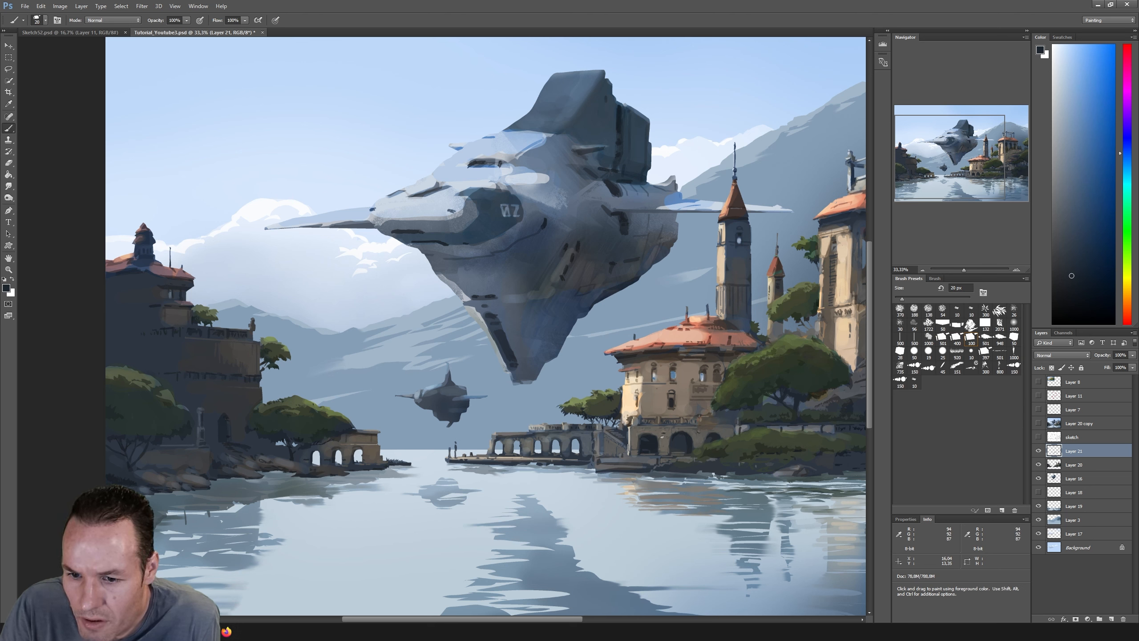
pyautogui.keyDown('alt'); pyautogui.click(641, 434); pyautogui.keyUp('alt')
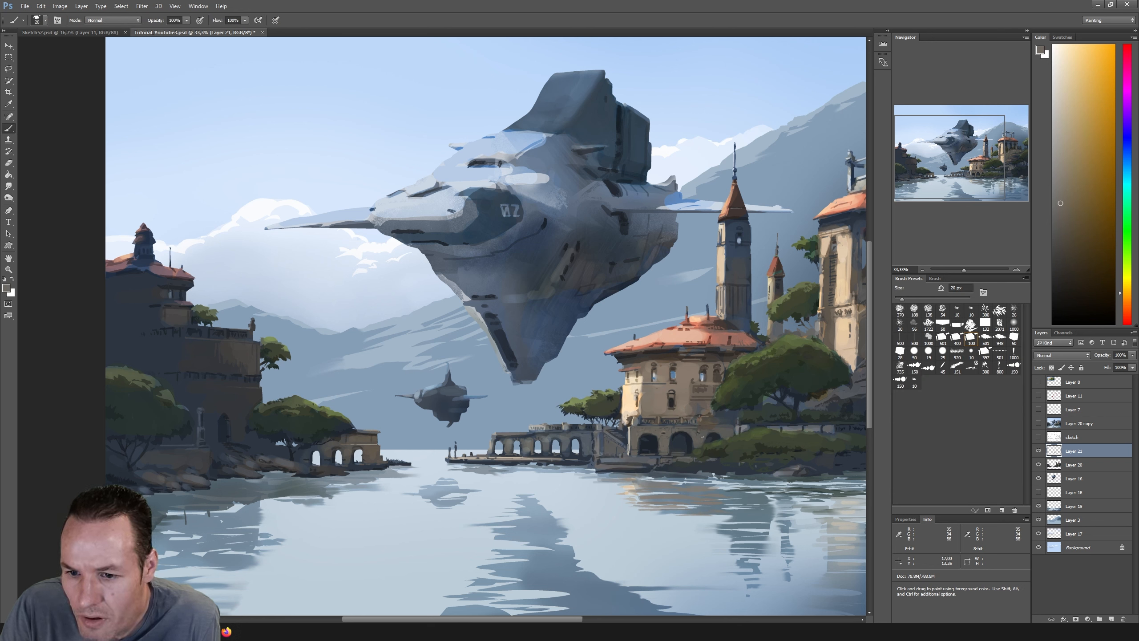
pyautogui.keyDown('alt'); pyautogui.click(689, 440); pyautogui.keyUp('alt')
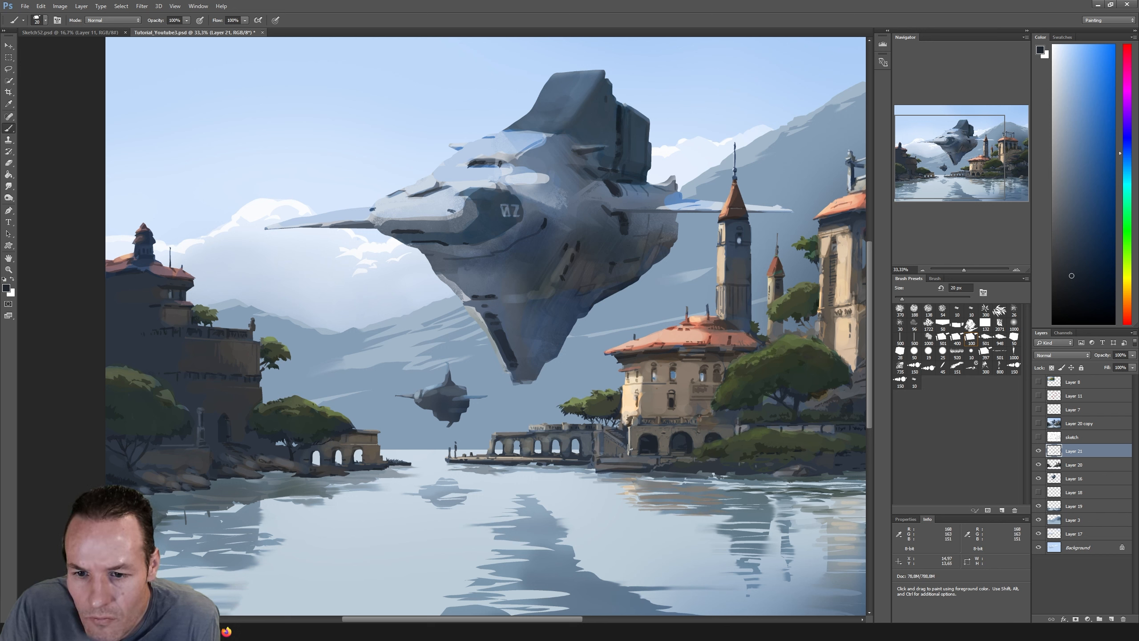
# Step: Sample neutral and warm greys from the arcaded wall beside the villa and set the brush size to 33 px for touching it up
pyautogui.keyDown('alt'); pyautogui.click(595, 441); pyautogui.keyUp('alt')
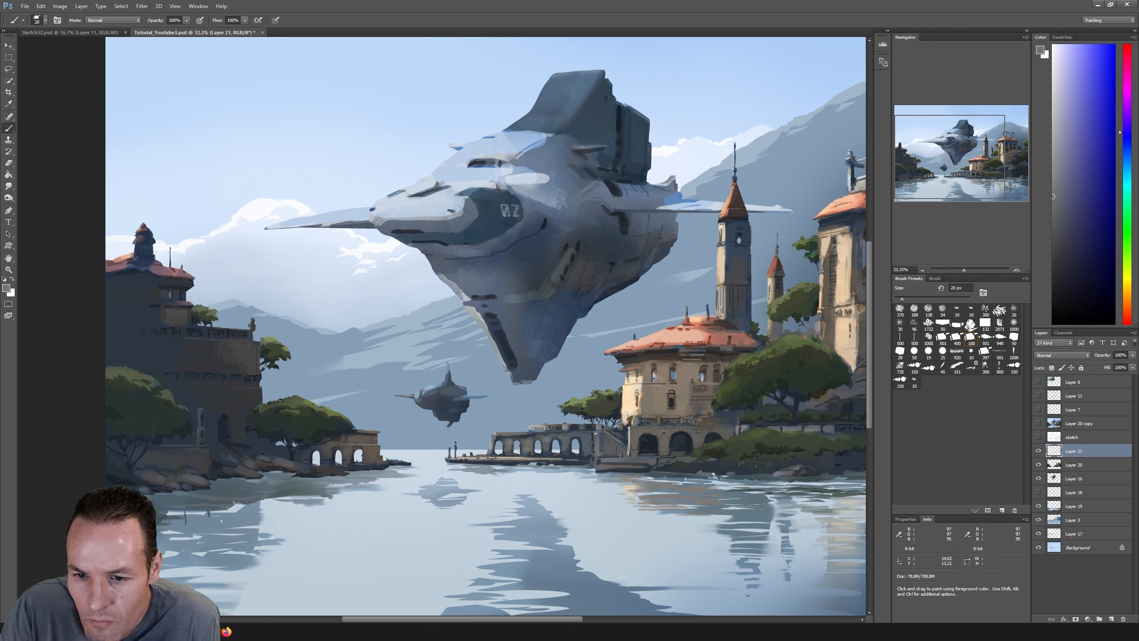
pyautogui.keyDown('alt'); pyautogui.click(538, 425); pyautogui.keyUp('alt')
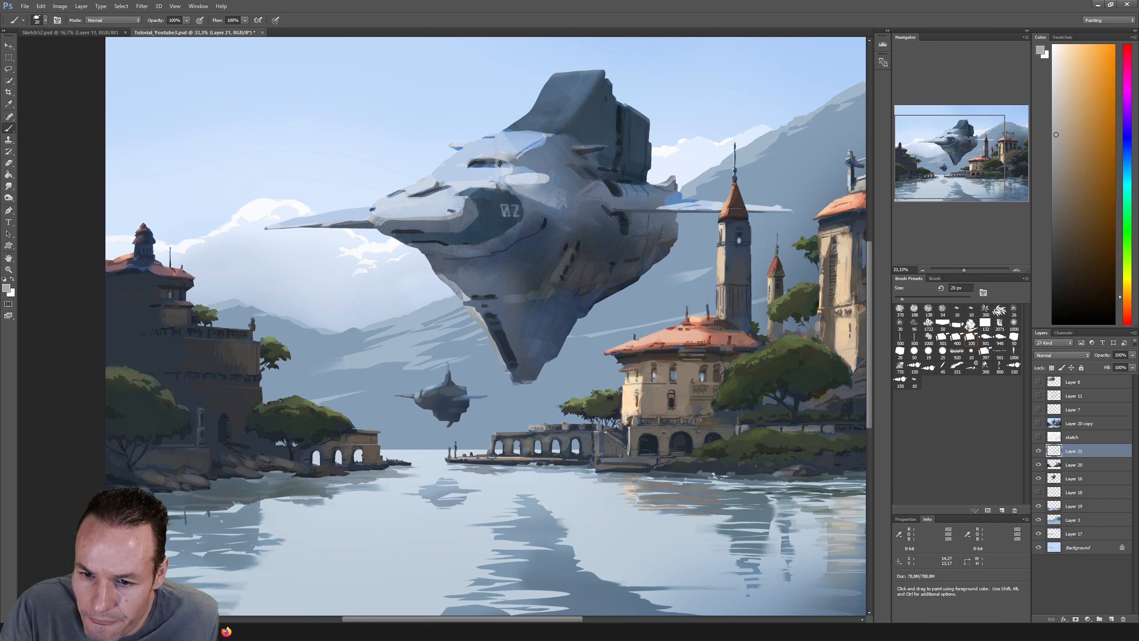
pyautogui.press('shift')
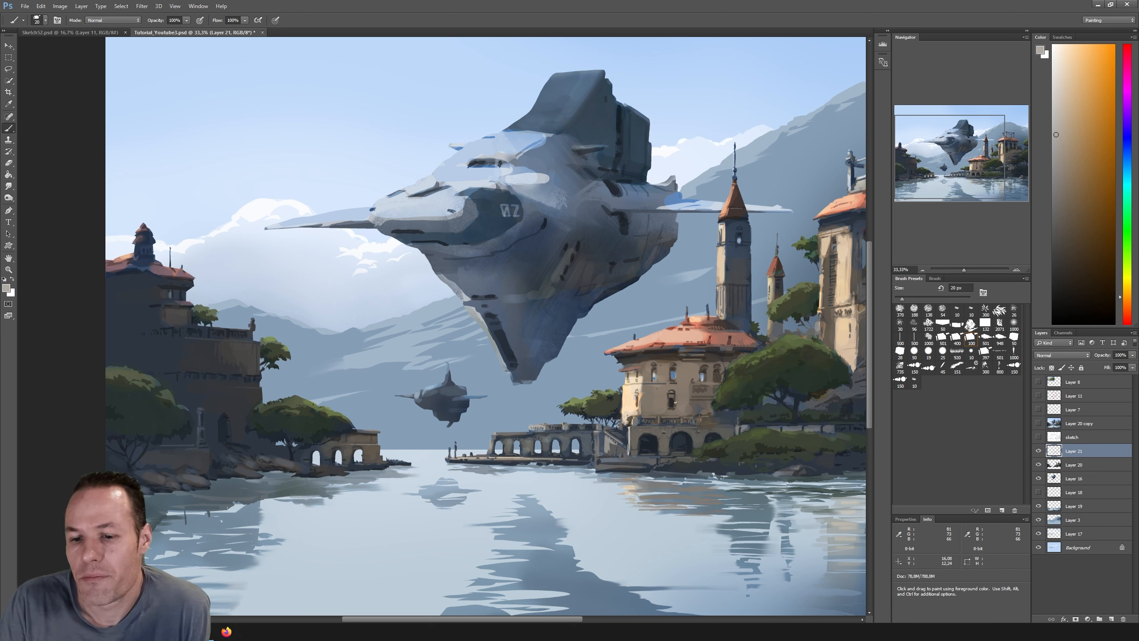
pyautogui.keyDown('alt'); pyautogui.click(612, 441); pyautogui.keyUp('alt')
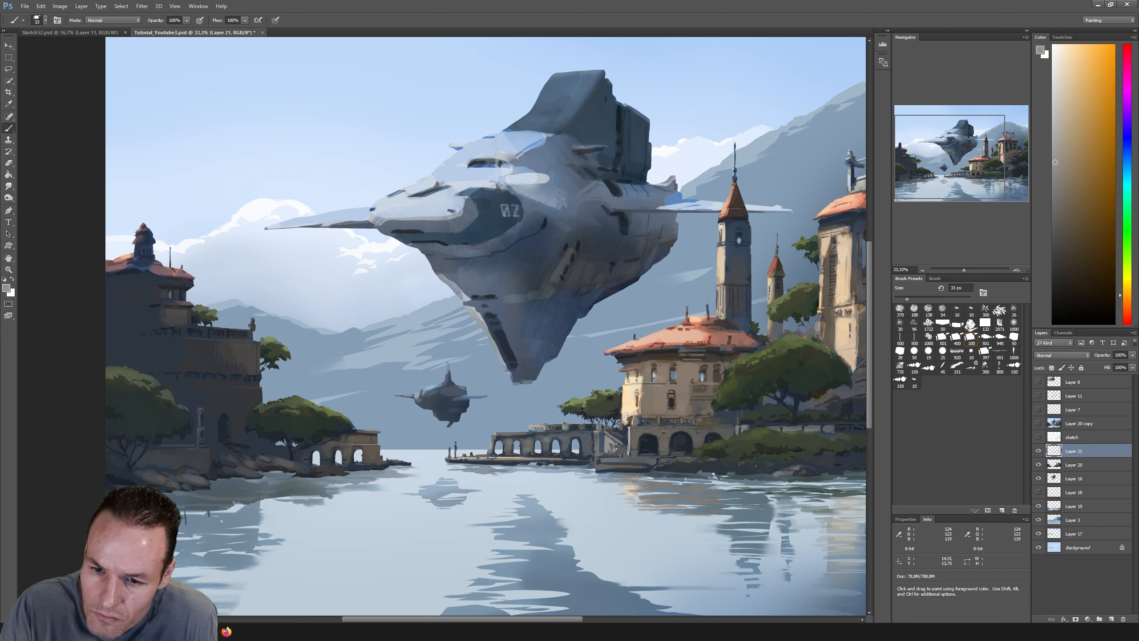
pyautogui.keyDown('alt'); pyautogui.click(612, 444); pyautogui.keyUp('alt')
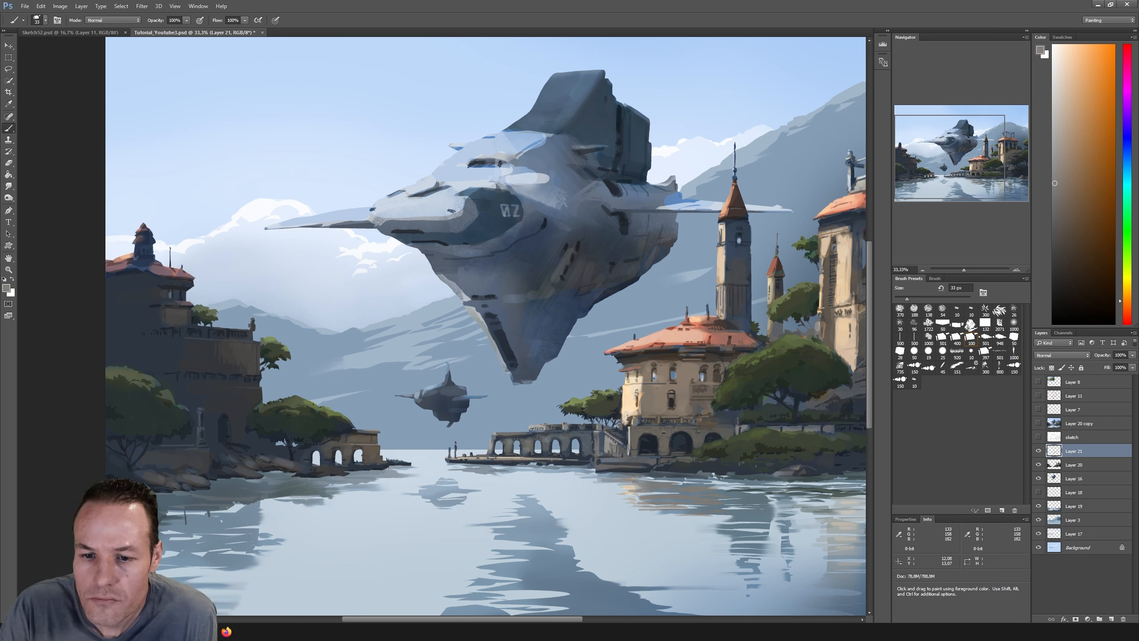
# Step: Set the brush size to 19 px and sample a light warm grey from the wall's upper edge beside the villa
pyautogui.press('[')
pyautogui.press('[')
pyautogui.press('[')
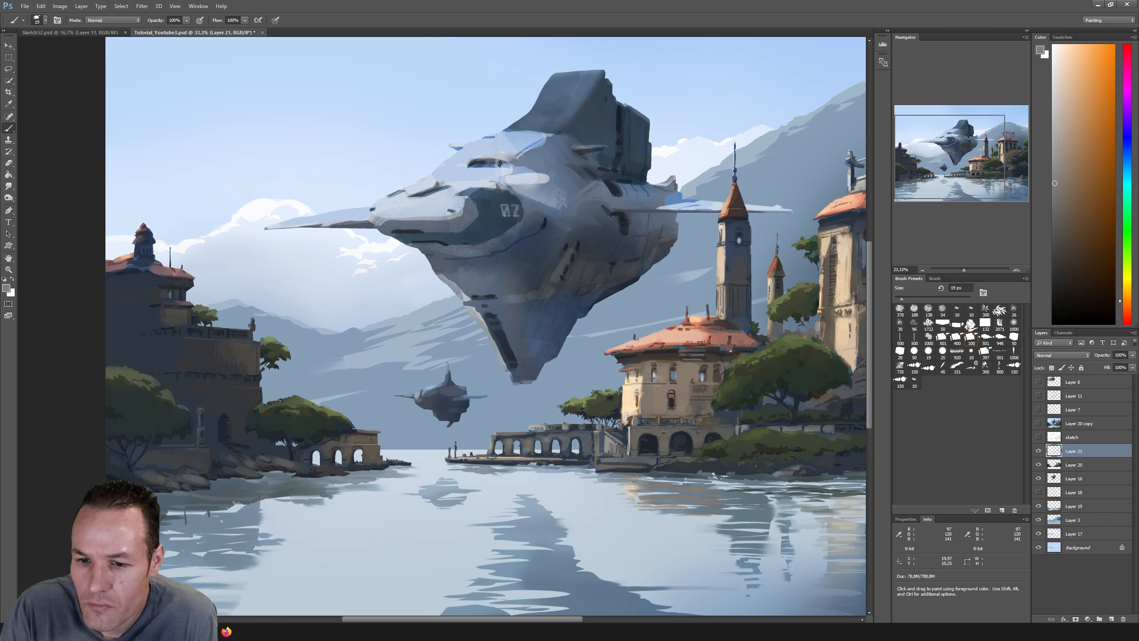
pyautogui.press('i')
pyautogui.click(599, 424)
pyautogui.press('b')
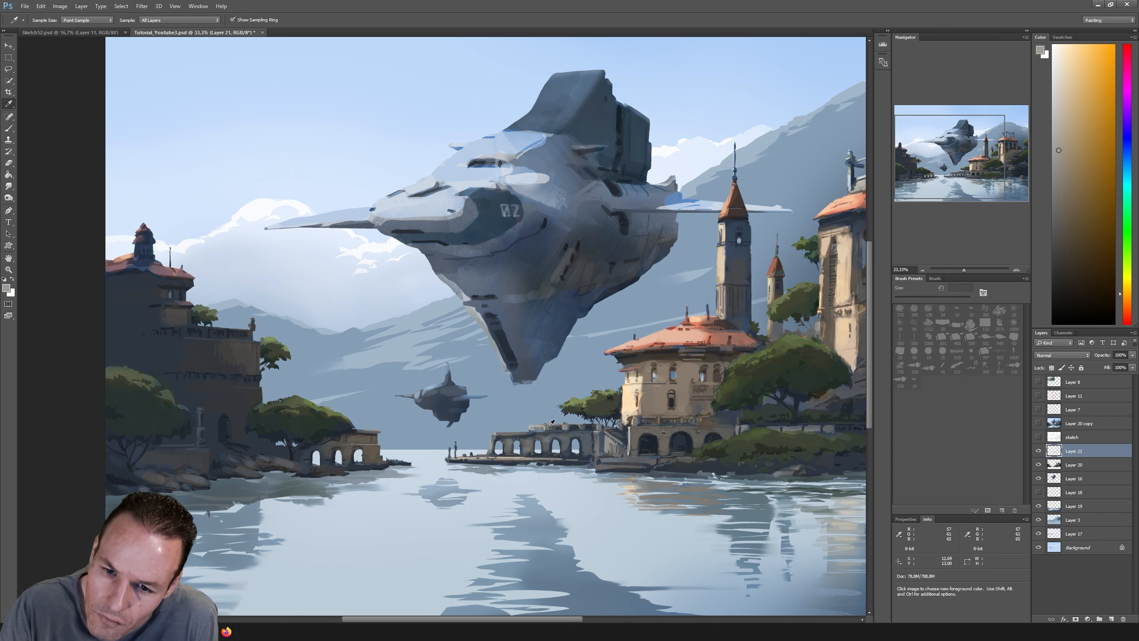
# Step: Refine the parapet on top of the arcaded wall with alternating light beige-grey and mid grey sampled from it
pyautogui.keyDown('alt'); pyautogui.click(547, 427); pyautogui.keyUp('alt')
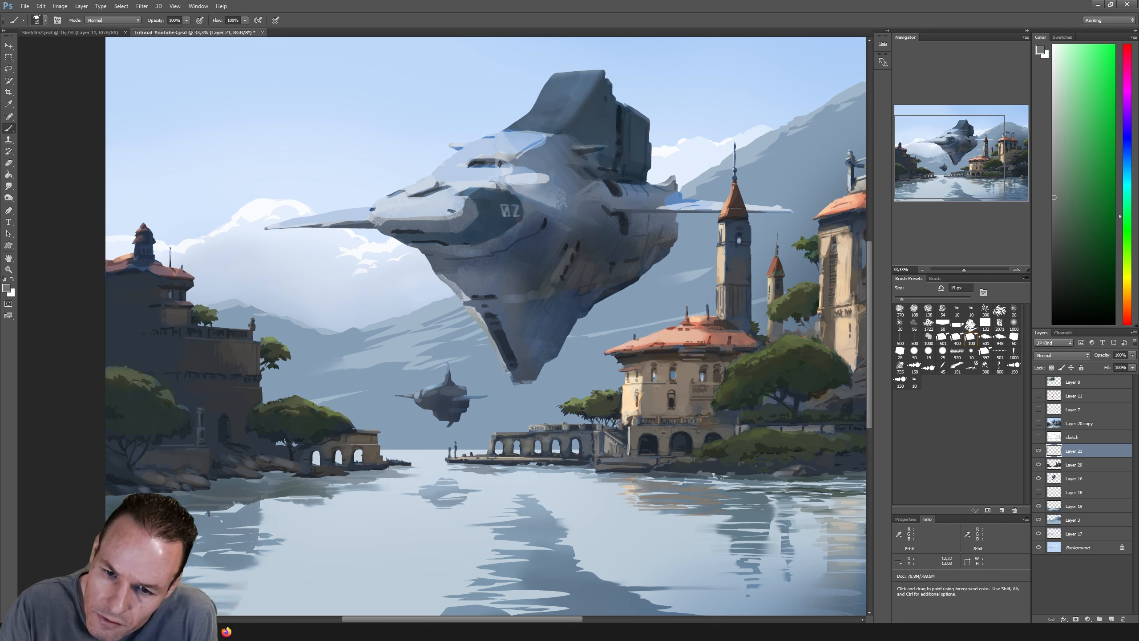
pyautogui.keyDown('alt'); pyautogui.click(534, 426); pyautogui.keyUp('alt')
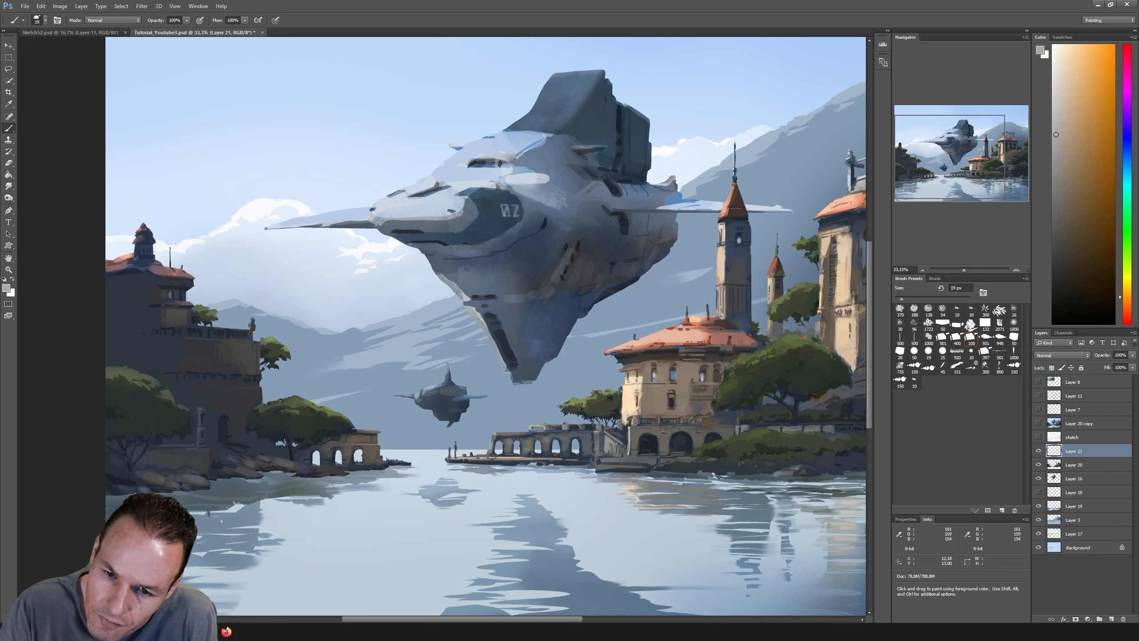
pyautogui.keyDown('alt'); pyautogui.click(533, 425); pyautogui.keyUp('alt')
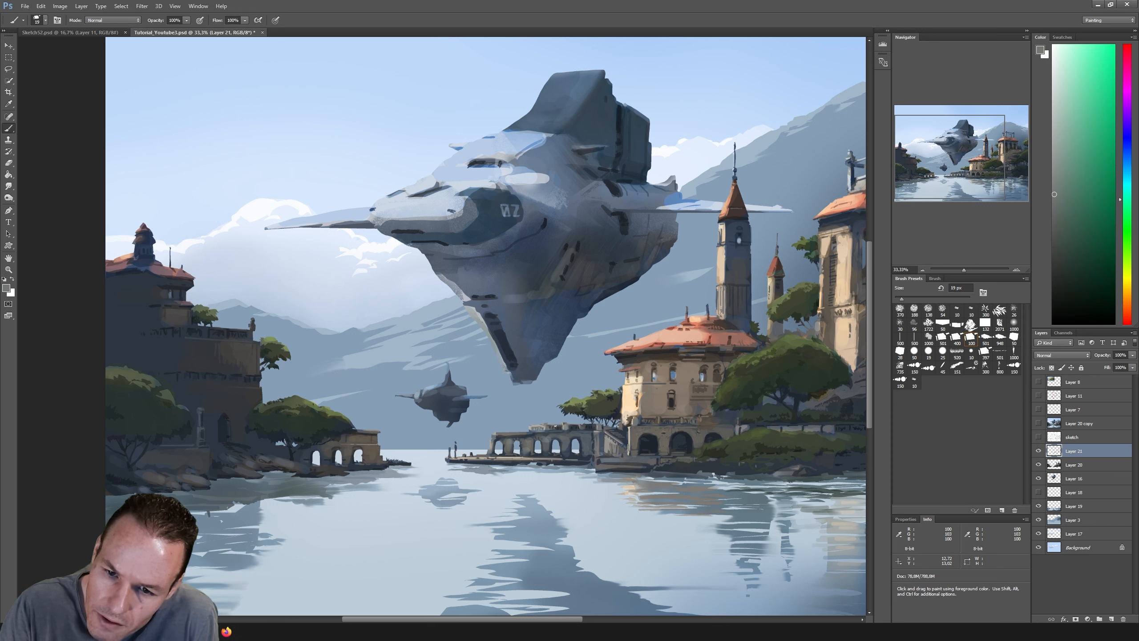
# Step: Detail the arcaded wall's outer end with sampled dark blue, blue-grey and light beige, and sample a dark slate blue from the pier
pyautogui.keyDown('alt'); pyautogui.click(495, 431); pyautogui.keyUp('alt')
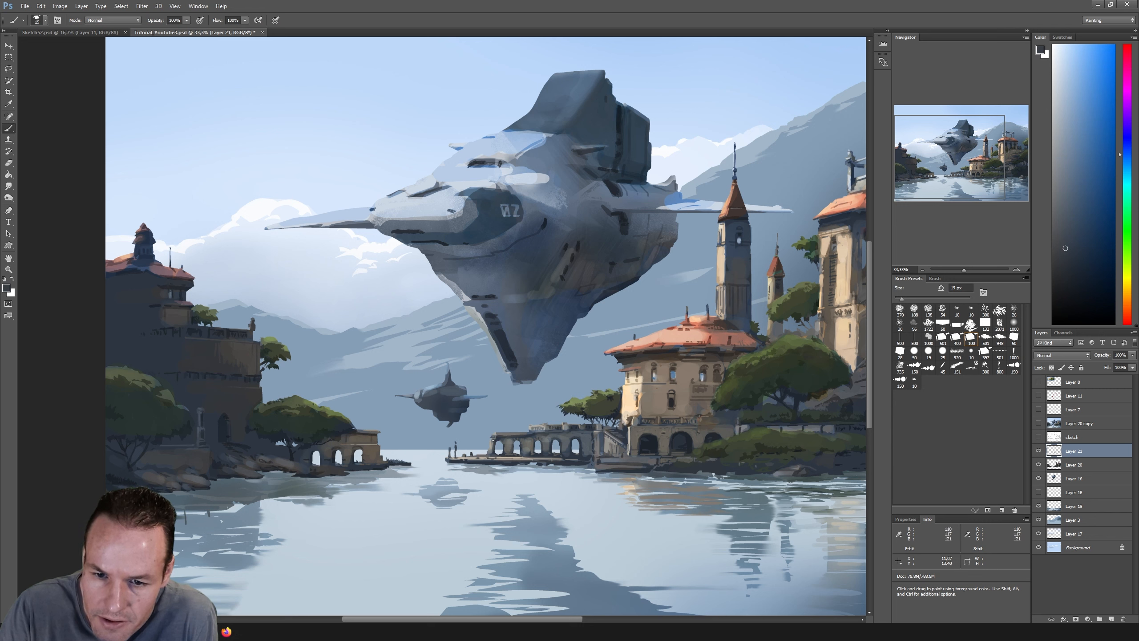
pyautogui.keyDown('alt'); pyautogui.click(492, 444); pyautogui.keyUp('alt')
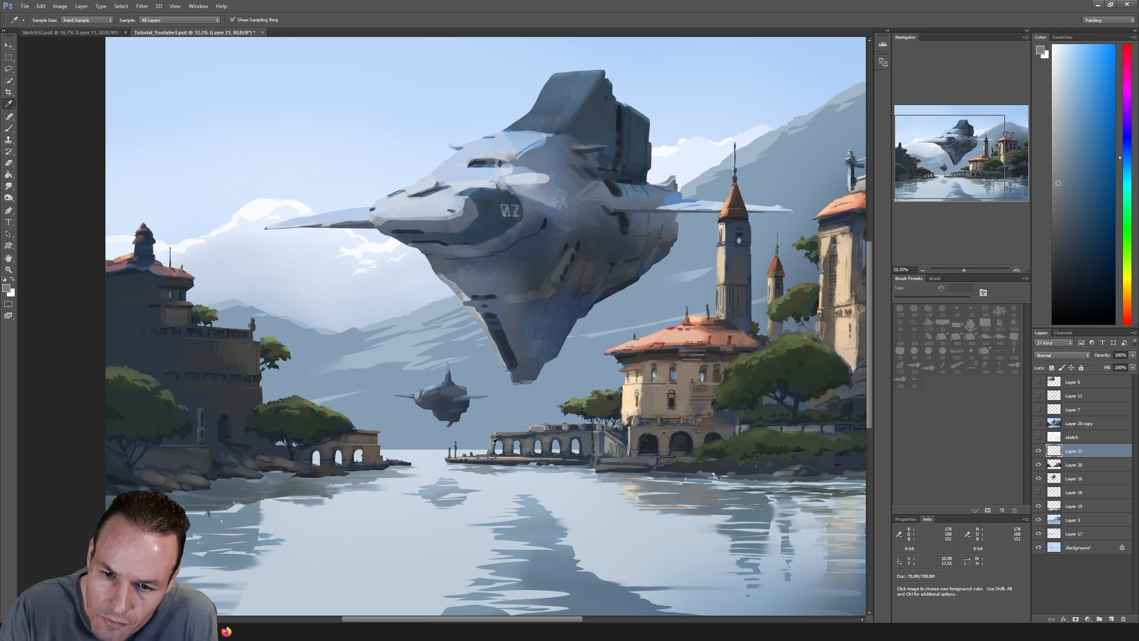
pyautogui.keyDown('alt'); pyautogui.click(495, 441); pyautogui.keyUp('alt')
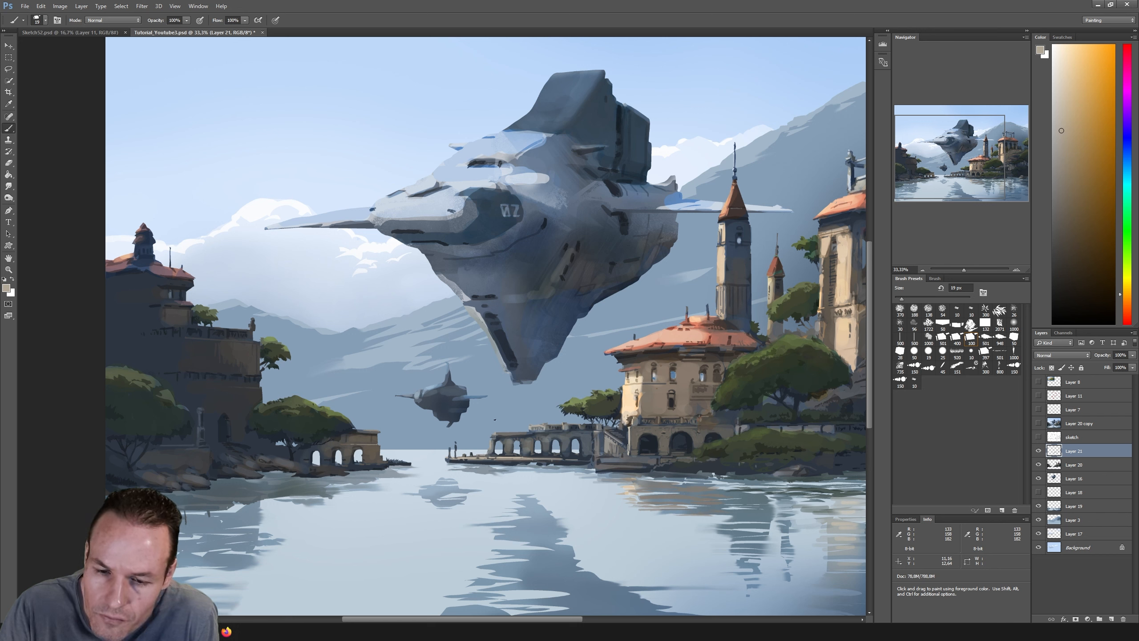
pyautogui.keyDown('alt'); pyautogui.click(460, 451); pyautogui.keyUp('alt')
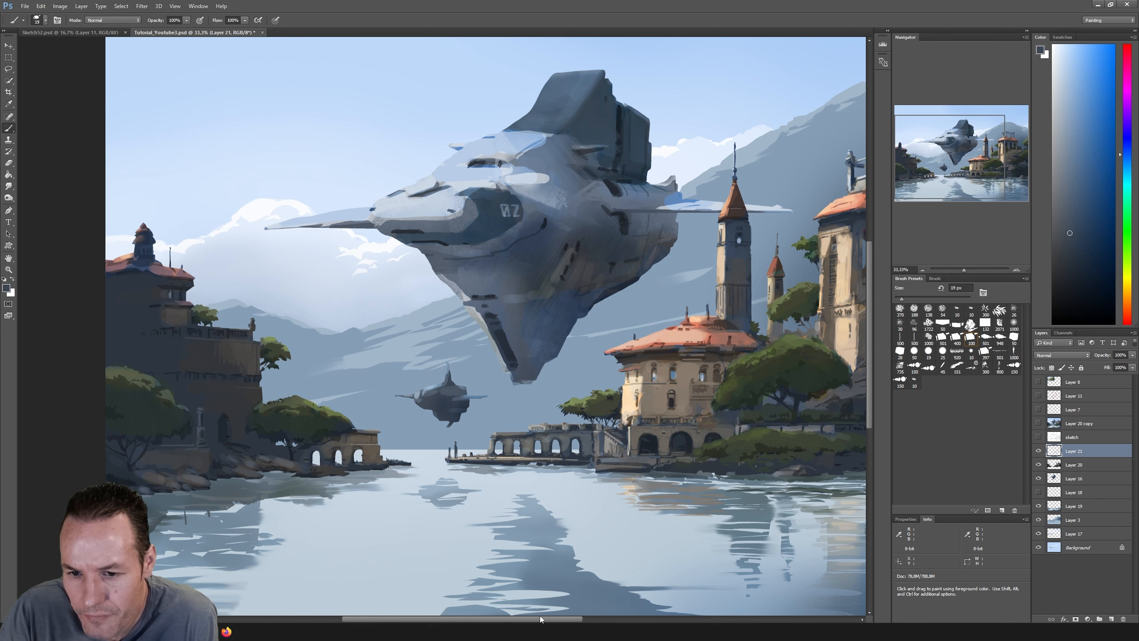
# Step: Refine the lower facade of the villa beside the lake with sampled brown-grey, light beige, cream and mid warm grey
pyautogui.moveTo(539, 619); pyautogui.dragTo(557, 618)
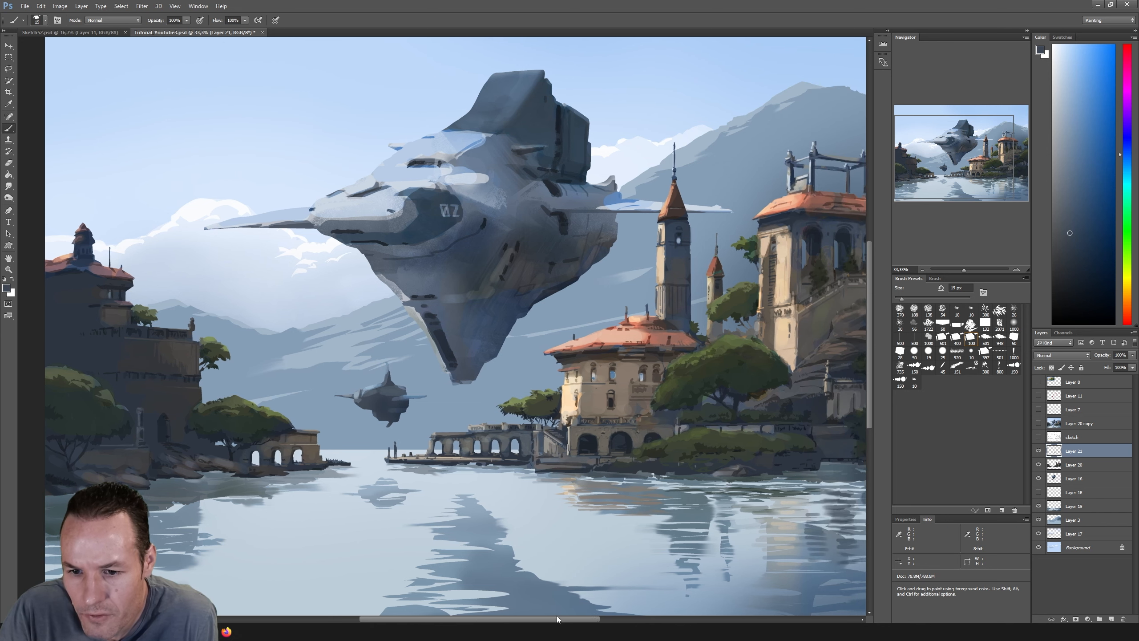
pyautogui.keyDown('alt'); pyautogui.click(616, 421); pyautogui.keyUp('alt')
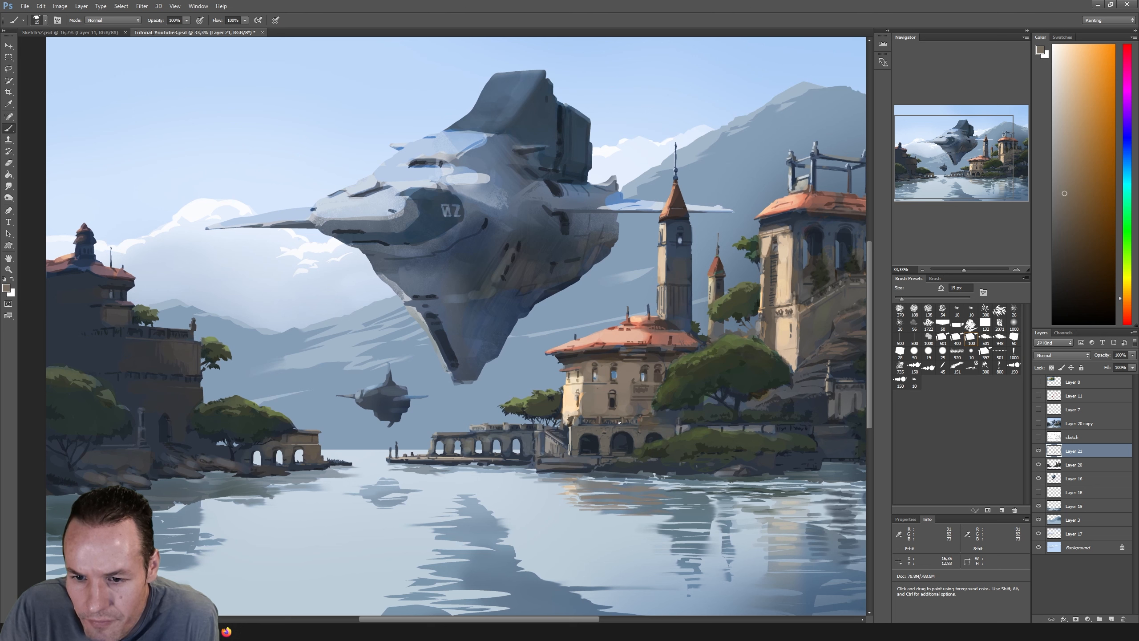
pyautogui.keyDown('alt'); pyautogui.click(574, 421); pyautogui.keyUp('alt')
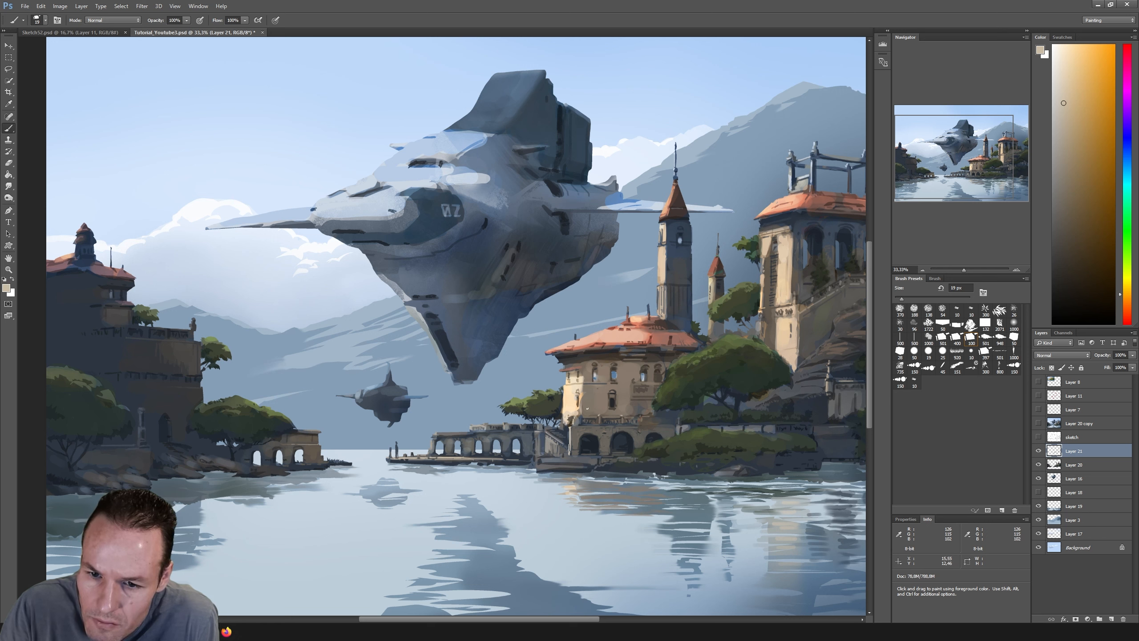
pyautogui.keyDown('alt'); pyautogui.click(588, 390); pyautogui.keyUp('alt')
pyautogui.keyDown('alt'); pyautogui.click(581, 391); pyautogui.keyUp('alt')
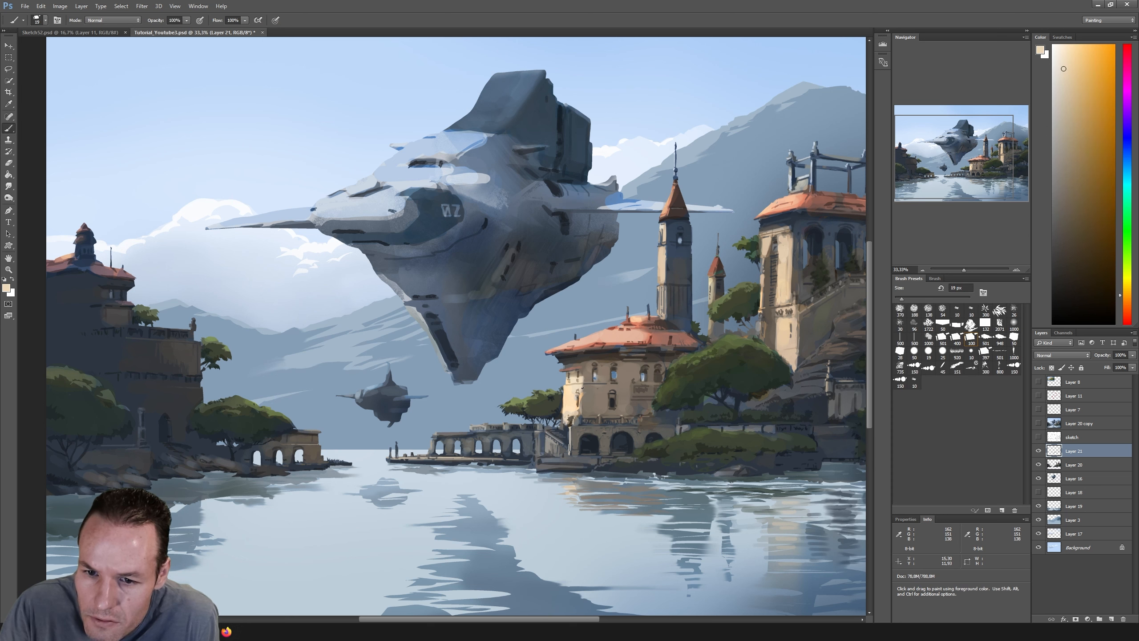
pyautogui.moveTo(582, 386); pyautogui.dragTo(582, 409)
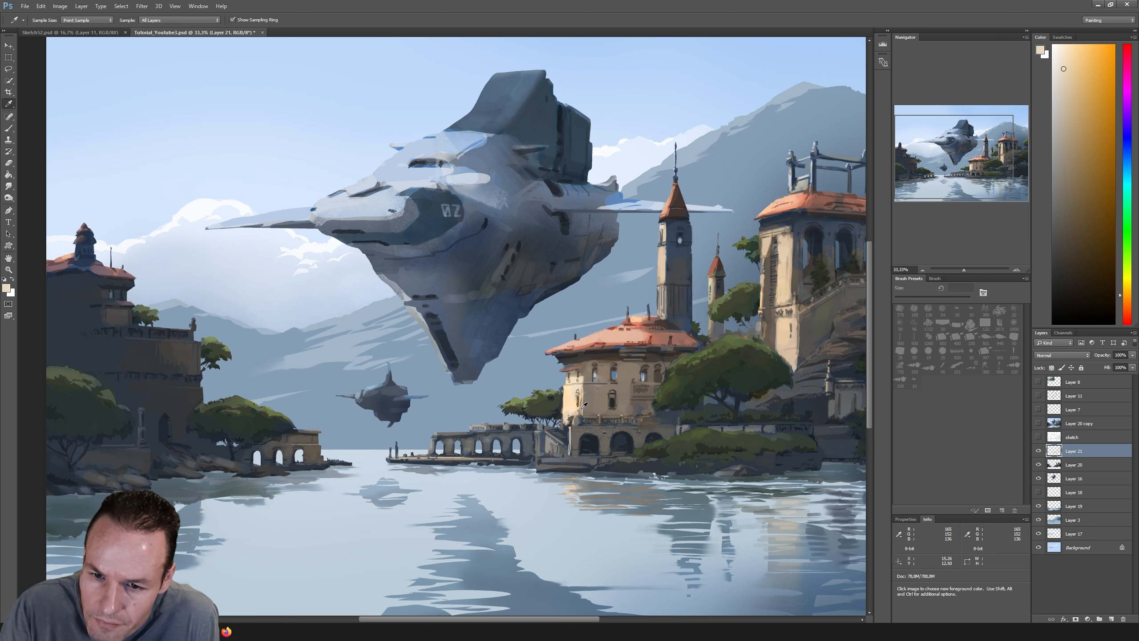
pyautogui.keyDown('alt'); pyautogui.click(582, 415); pyautogui.keyUp('alt')
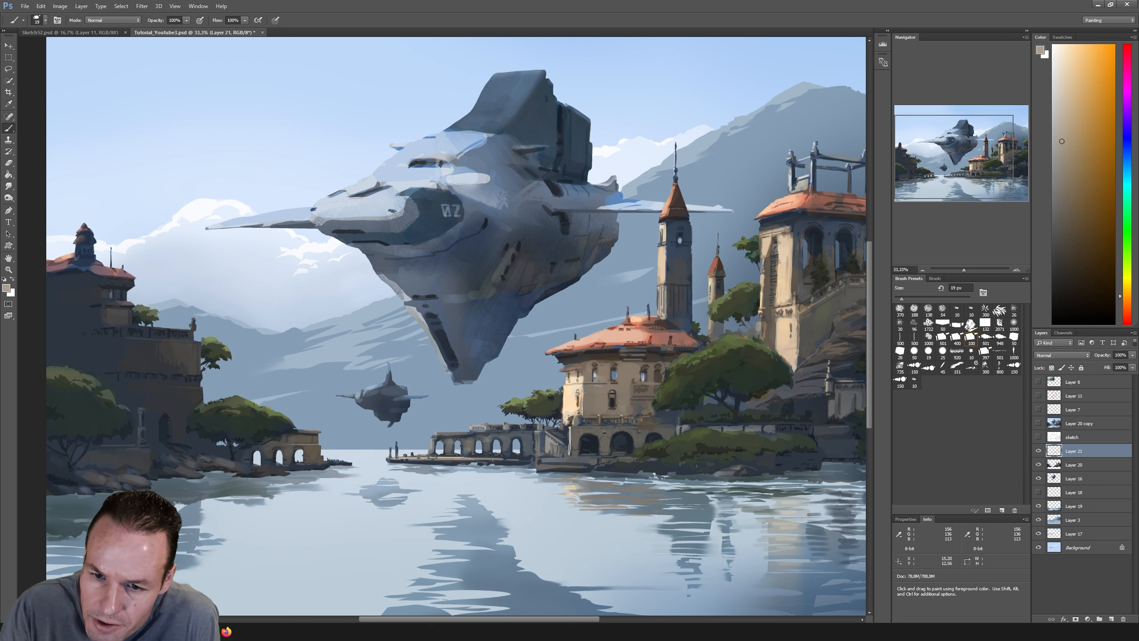
# Step: Detail the villa's window surrounds and upper facade with sampled warm greys, light beige and light orange, and sample near-black blue from a window
pyautogui.keyDown('alt'); pyautogui.click(584, 390); pyautogui.keyUp('alt')
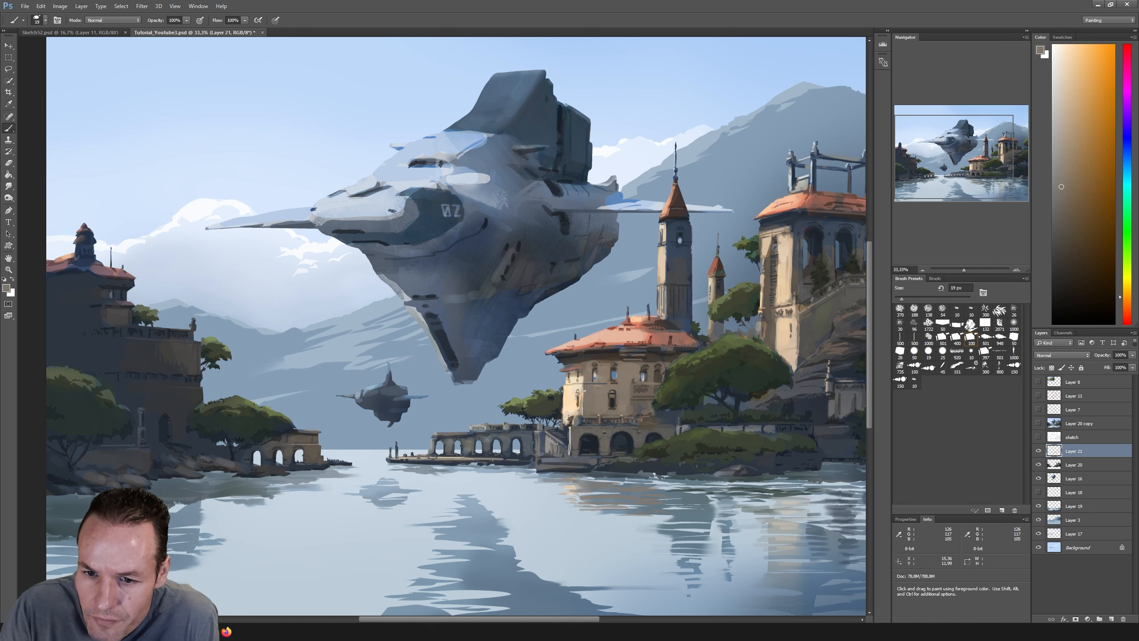
pyautogui.keyDown('alt'); pyautogui.click(583, 370); pyautogui.keyUp('alt')
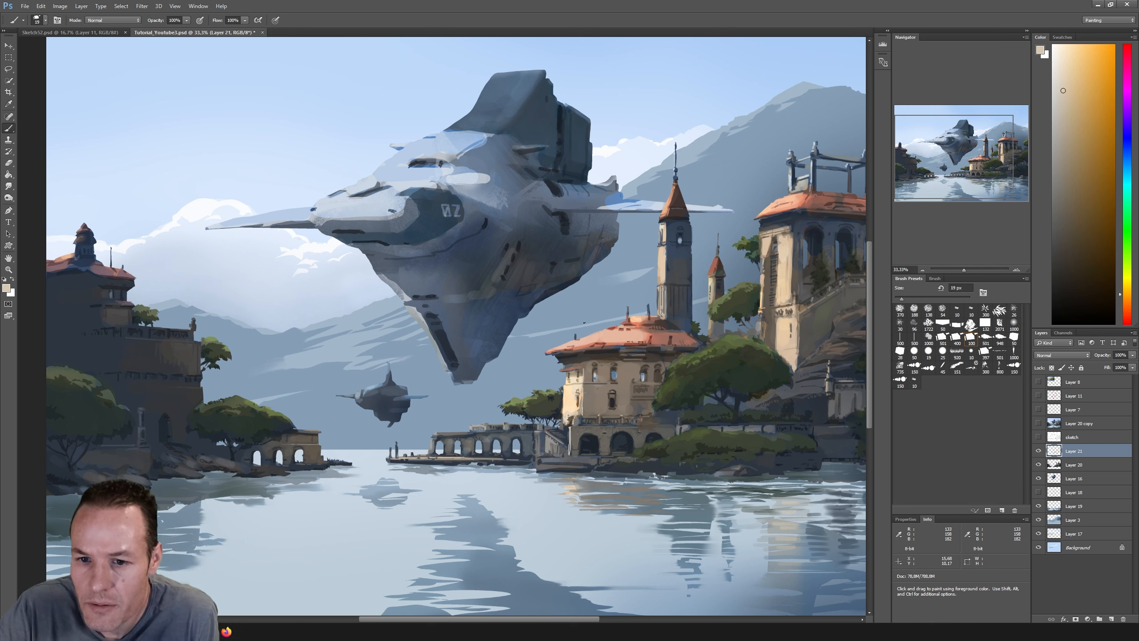
pyautogui.press('alt')
pyautogui.keyDown('alt'); pyautogui.click(583, 371); pyautogui.keyUp('alt')
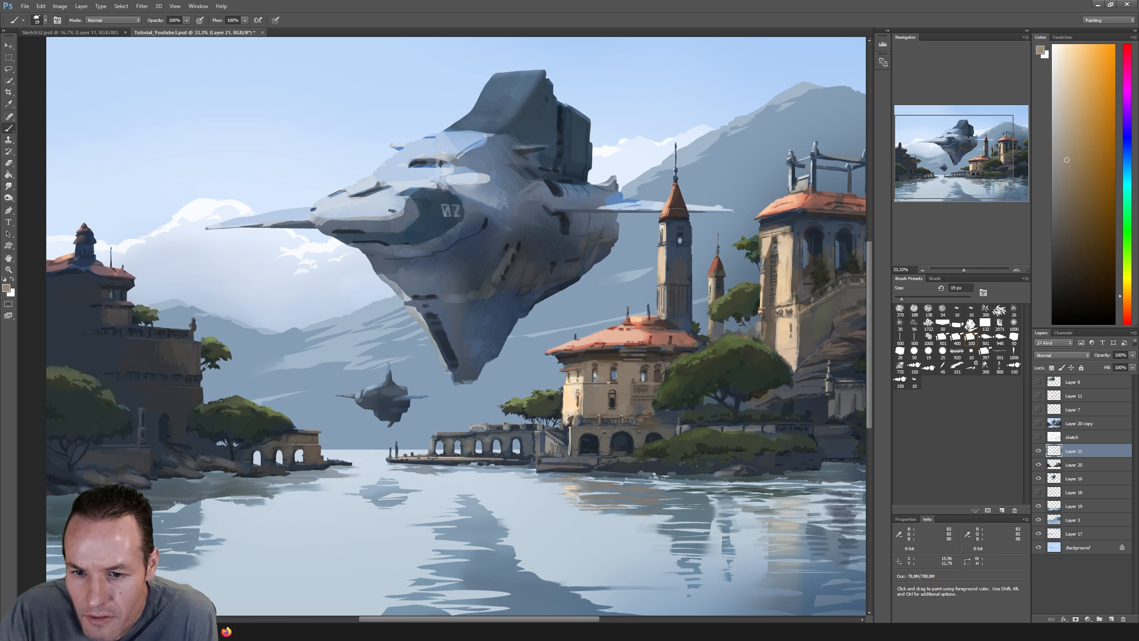
pyautogui.press('alt')
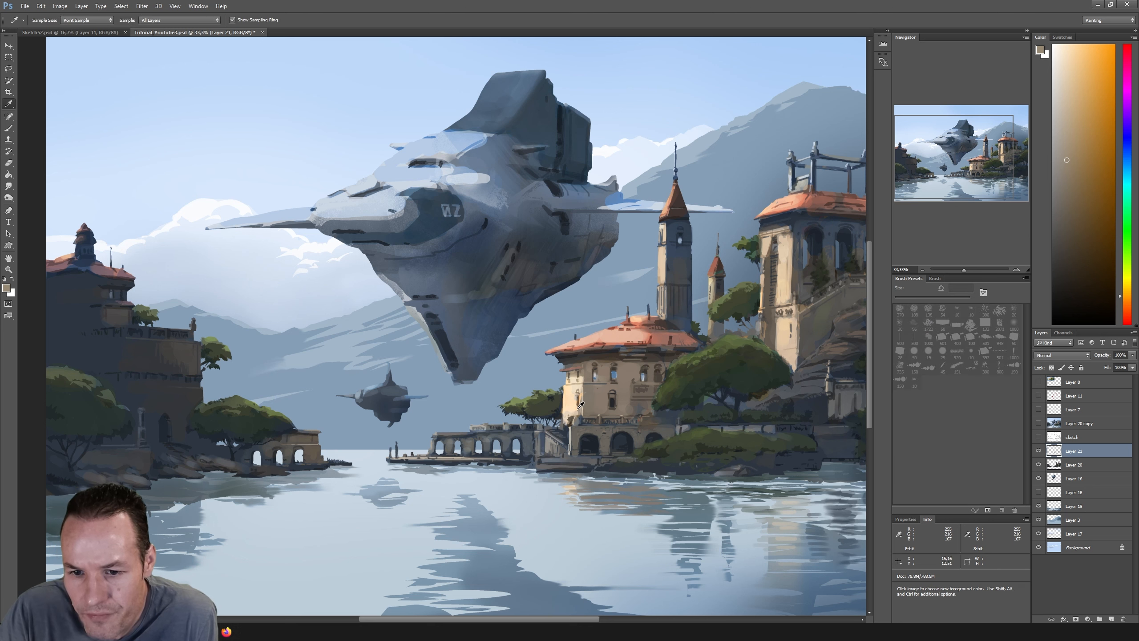
pyautogui.keyDown('alt'); pyautogui.click(580, 406); pyautogui.keyUp('alt')
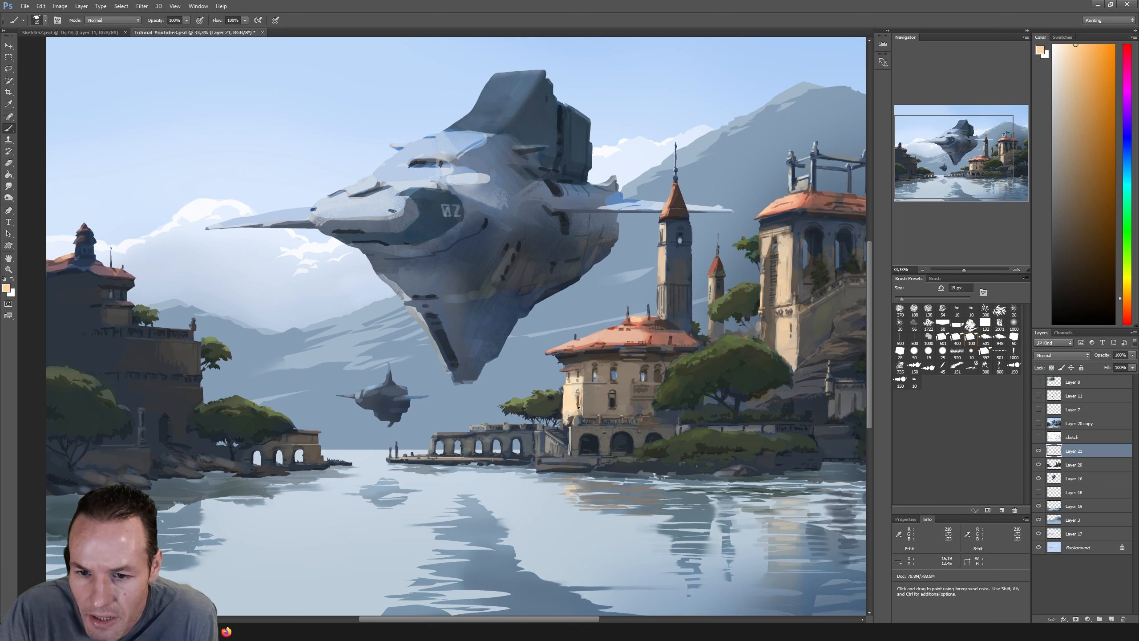
pyautogui.keyDown('alt'); pyautogui.click(615, 399); pyautogui.keyUp('alt')
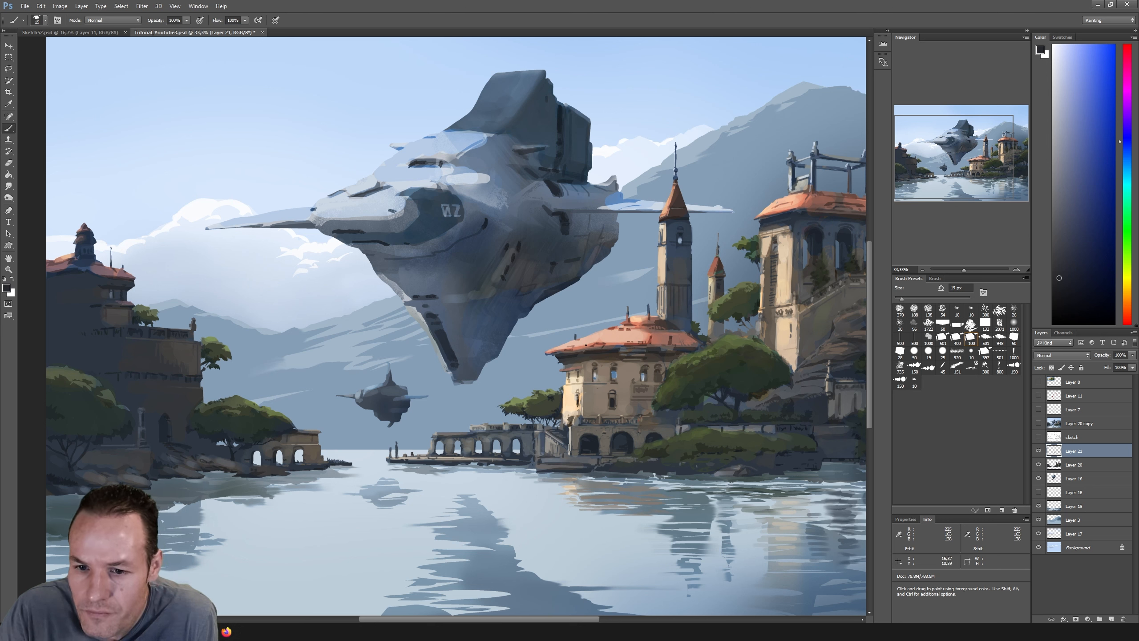
# Step: Clean up the villa's outer edge beside the small tree with sampled dark slate blue, warm grey, dark olive and near-black teal
pyautogui.keyDown('alt'); pyautogui.click(562, 414); pyautogui.keyUp('alt')
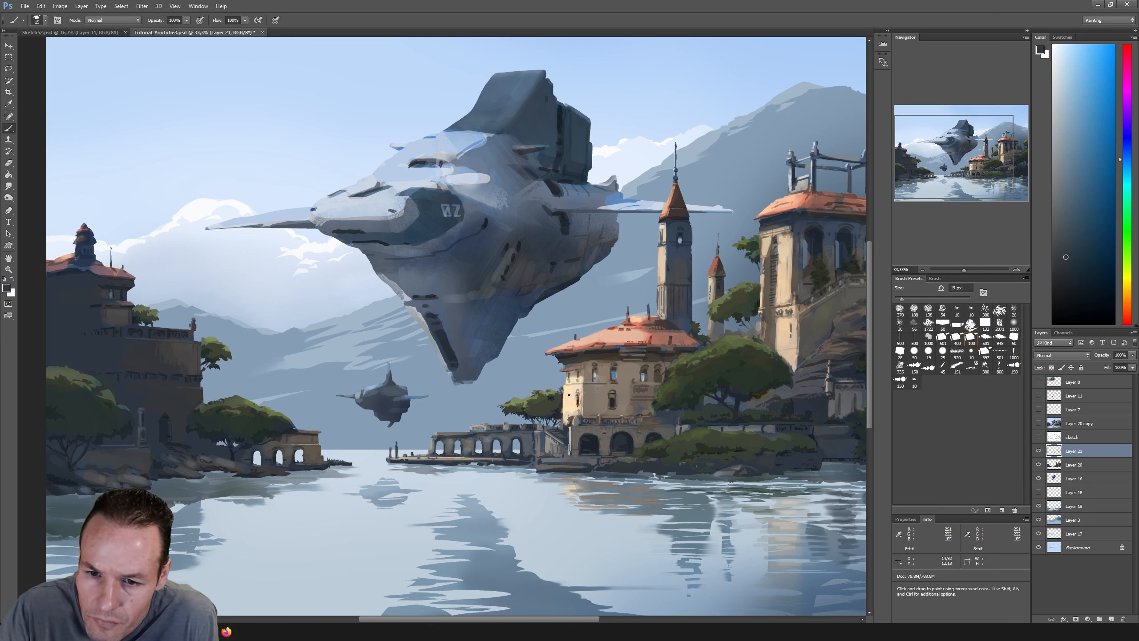
pyautogui.keyDown('alt'); pyautogui.click(567, 390); pyautogui.keyUp('alt')
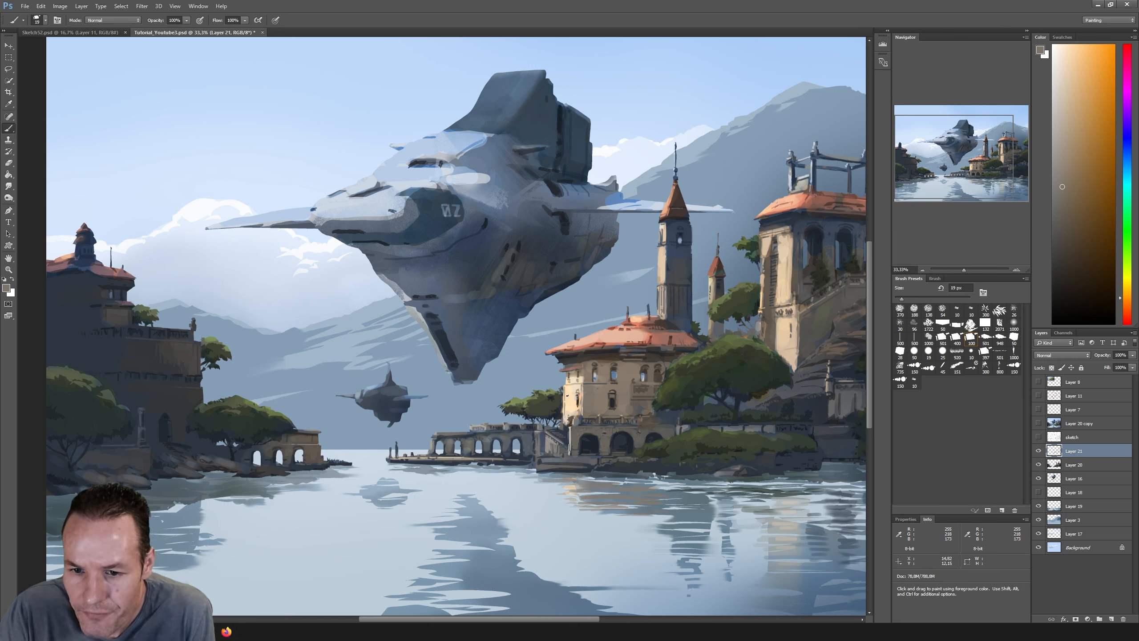
pyautogui.keyDown('alt'); pyautogui.click(562, 396); pyautogui.keyUp('alt')
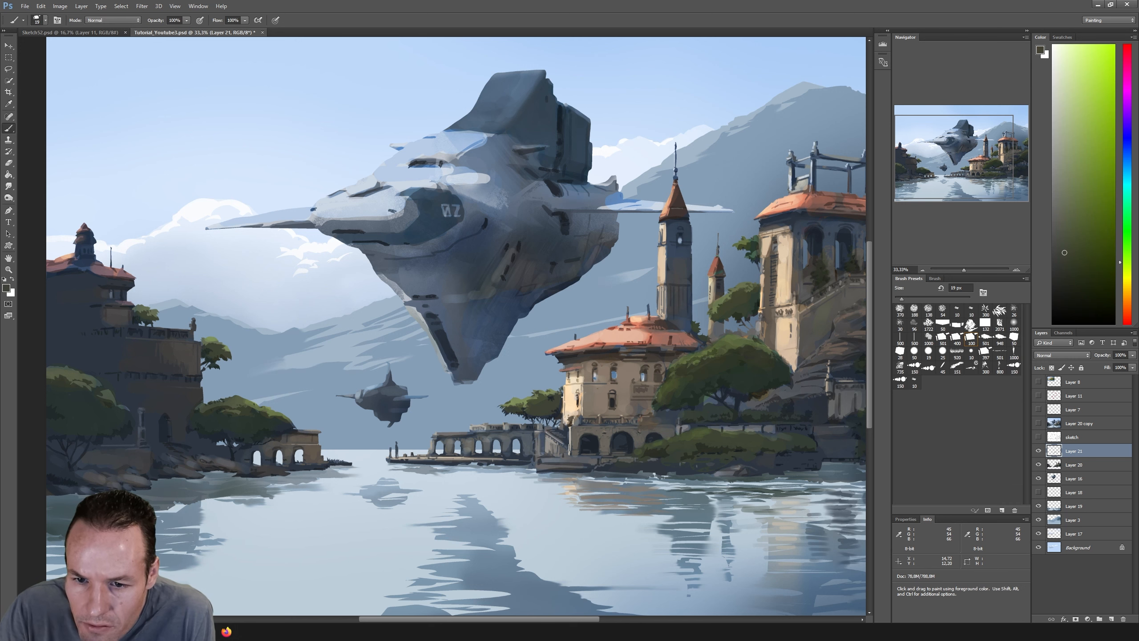
pyautogui.keyDown('alt'); pyautogui.click(552, 397); pyautogui.keyUp('alt')
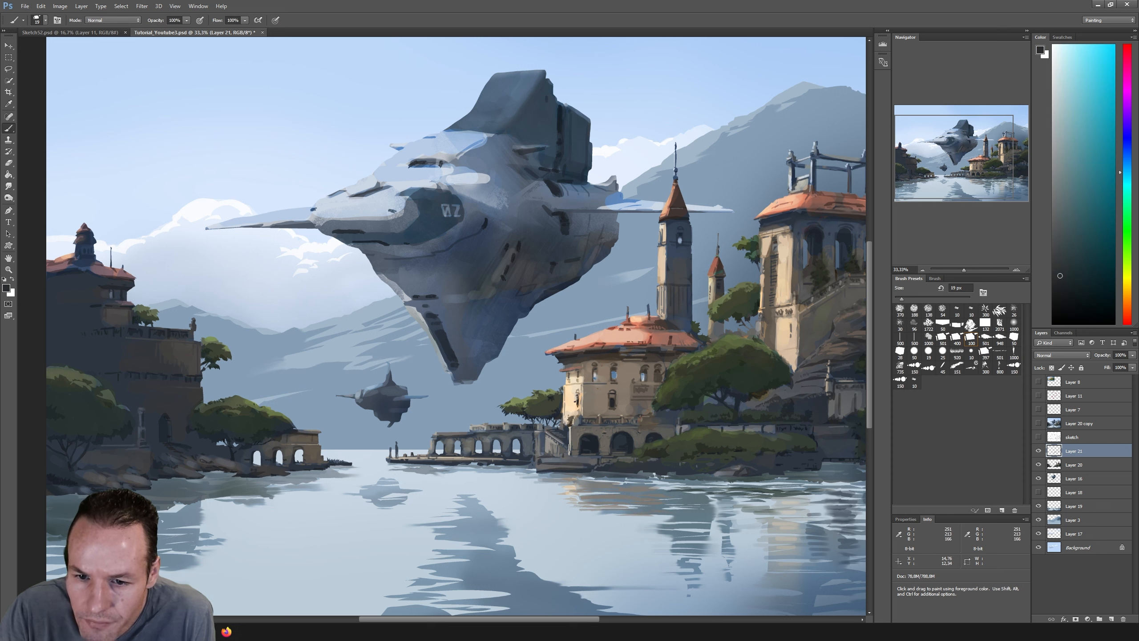
# Step: Touch up the arcaded wall where it runs out from the villa with sampled dark blue, mid grey and light grey
pyautogui.keyDown('alt'); pyautogui.click(546, 427); pyautogui.keyUp('alt')
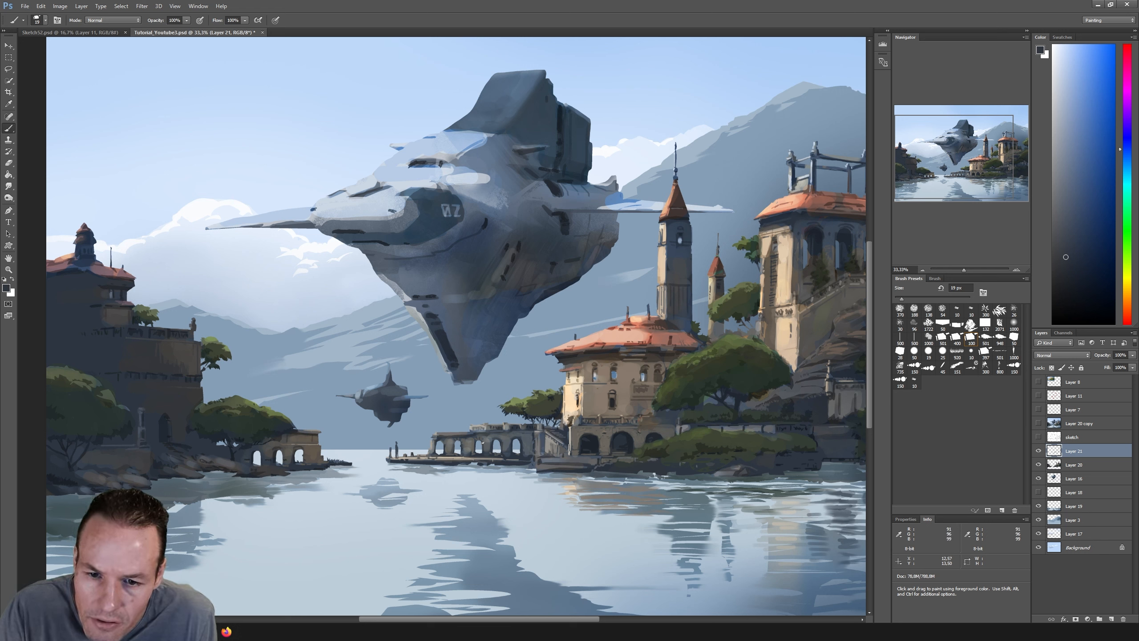
pyautogui.keyDown('alt'); pyautogui.click(469, 438); pyautogui.keyUp('alt')
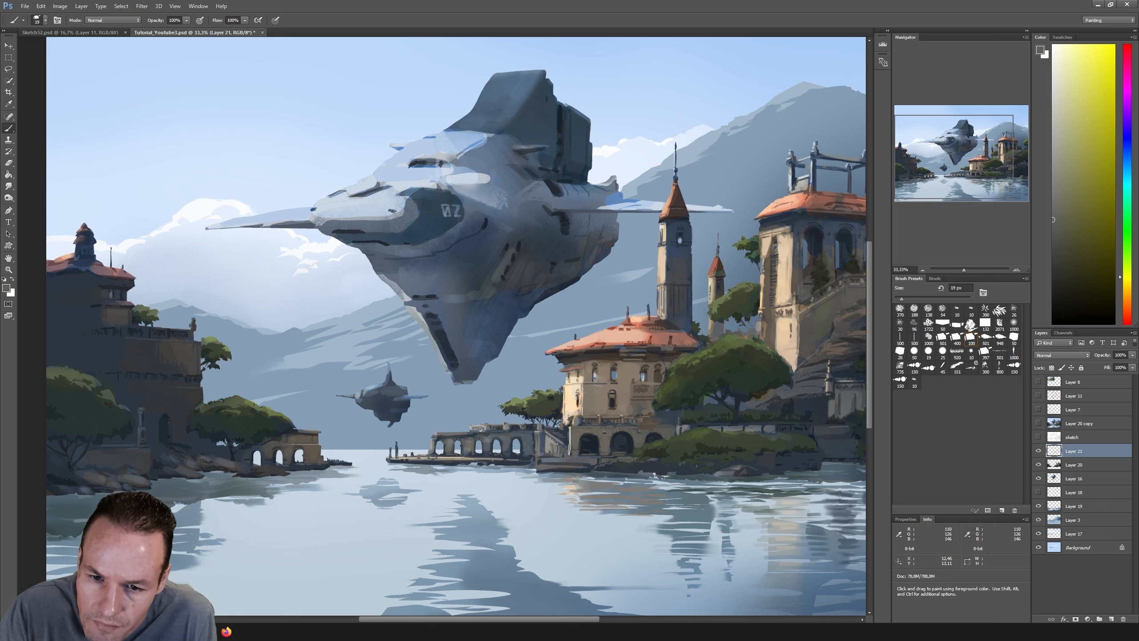
pyautogui.keyDown('alt'); pyautogui.click(466, 430); pyautogui.keyUp('alt')
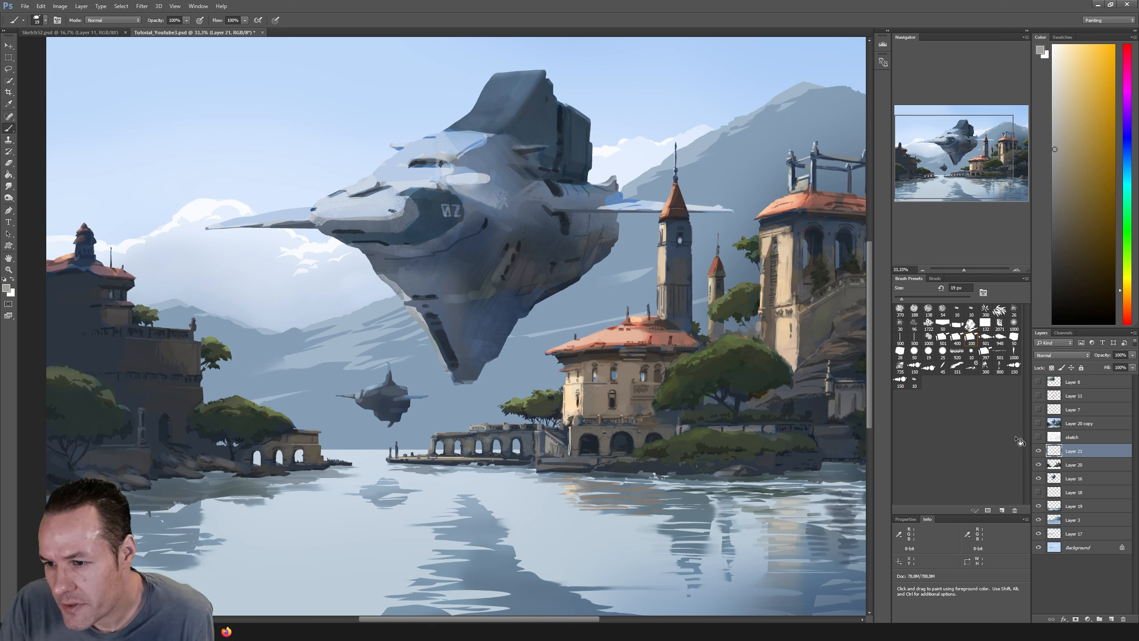
# Step: Compare the painting with the sketch layer and Layer 21 alternately shown and hidden, ending with only the sketch layer hidden
pyautogui.click(1038, 436)
pyautogui.click(1038, 437)
pyautogui.click(1038, 436)
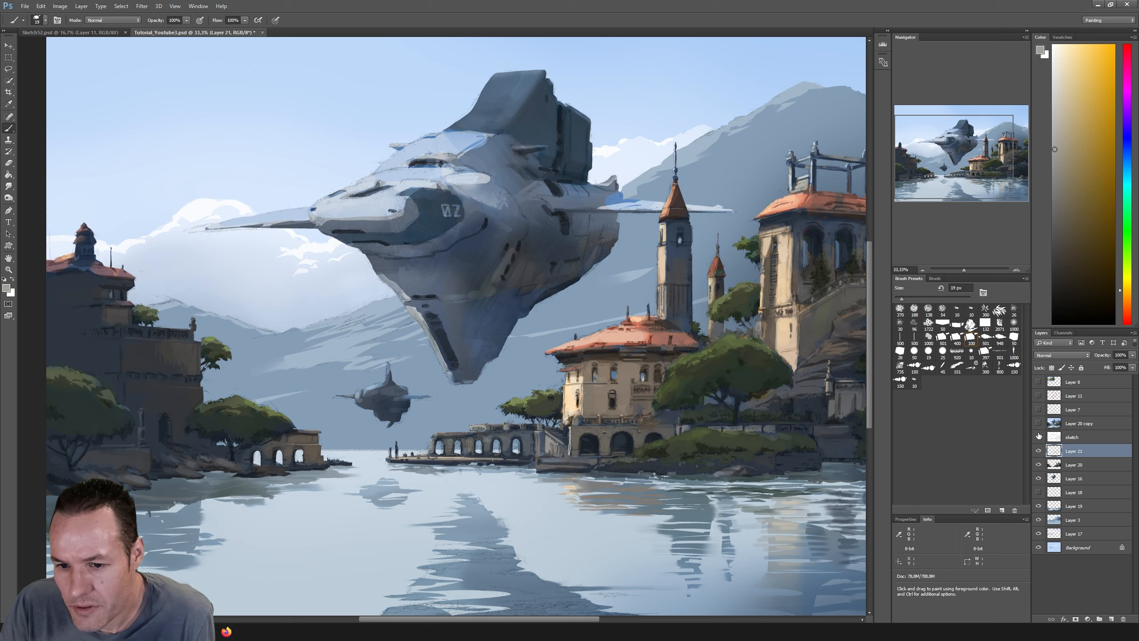
pyautogui.click(1039, 436)
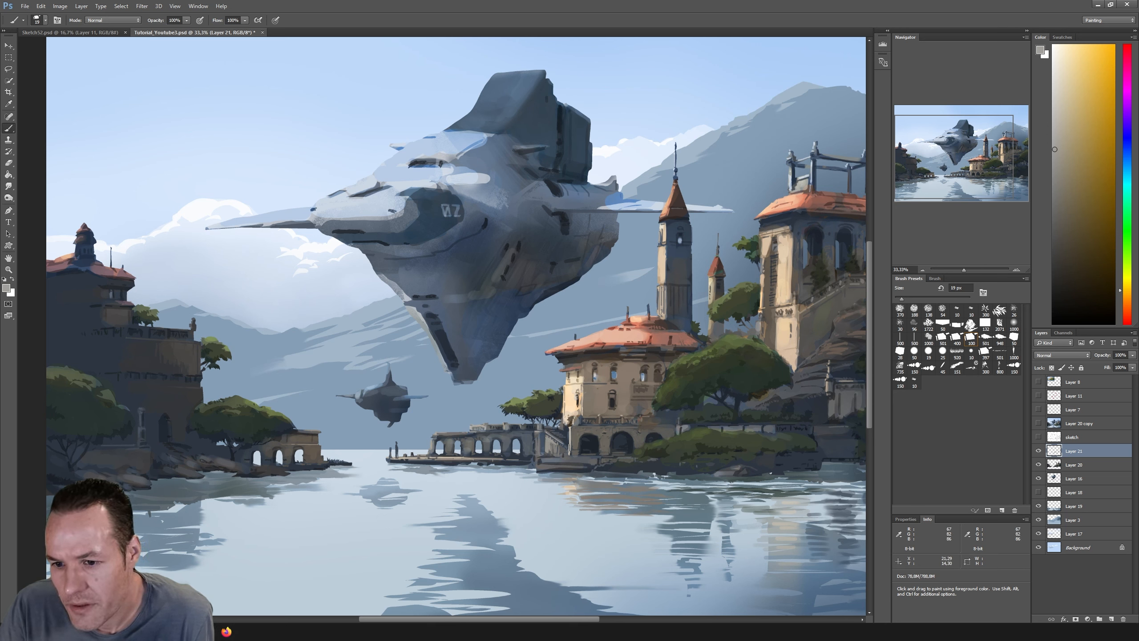
pyautogui.click(1038, 450)
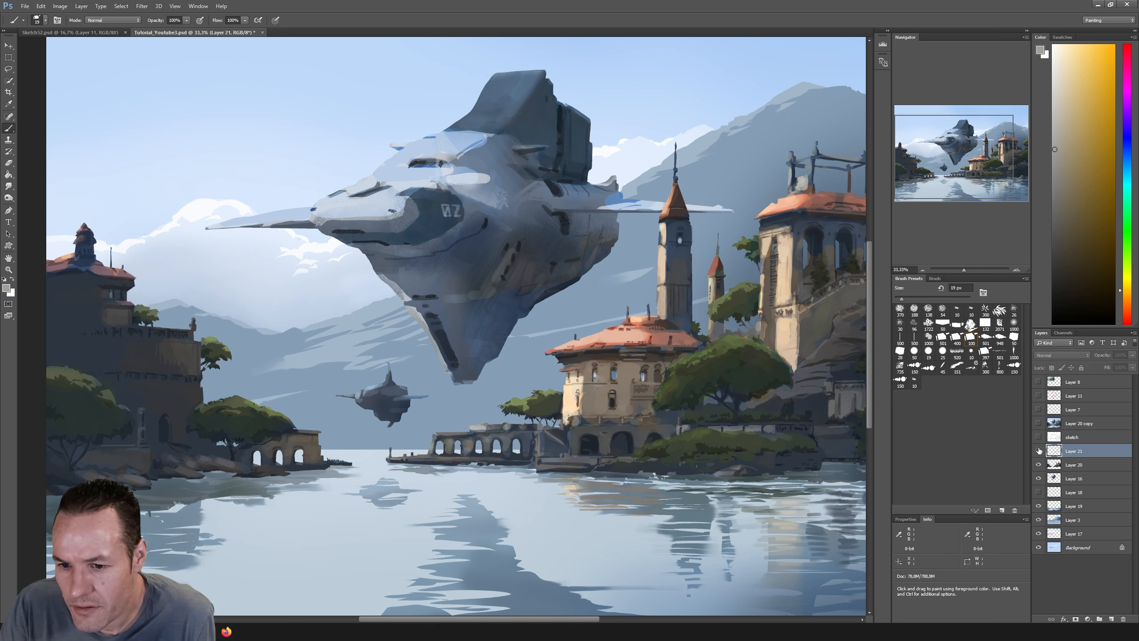
pyautogui.click(1039, 451)
pyautogui.click(1039, 437)
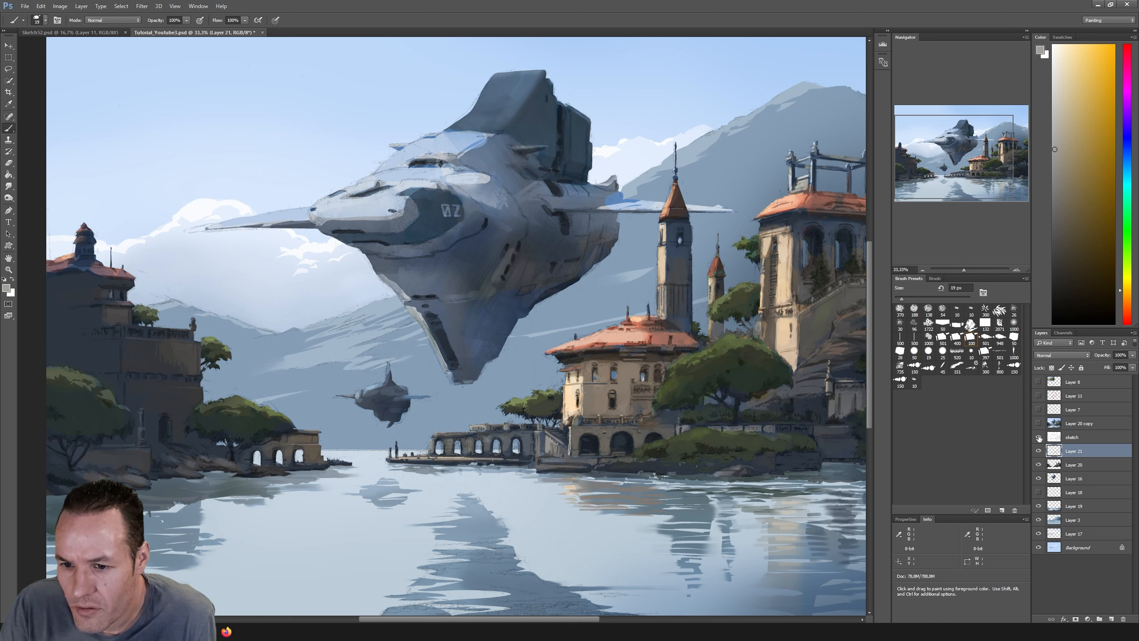
pyautogui.click(1038, 437)
pyautogui.click(1038, 437)
pyautogui.click(1039, 437)
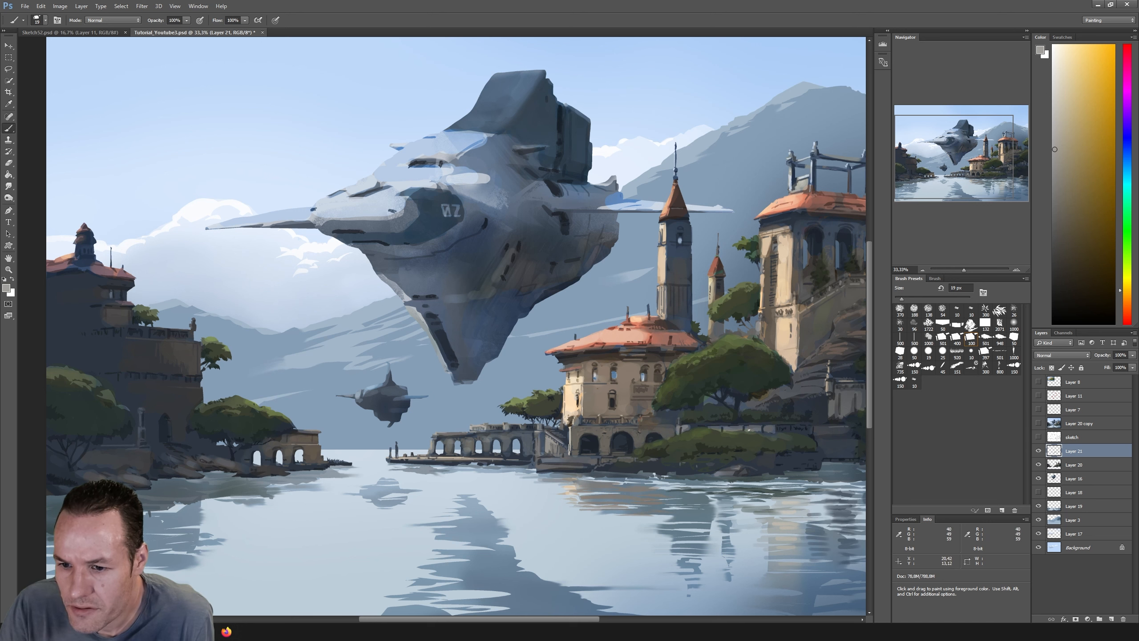
# Step: Set the brush size to 23 px and paint a balustrade behind the bushes beside the villa with sampled dark blue, dark green and blue-grey
pyautogui.keyDown('alt'); pyautogui.click(757, 426); pyautogui.keyUp('alt')
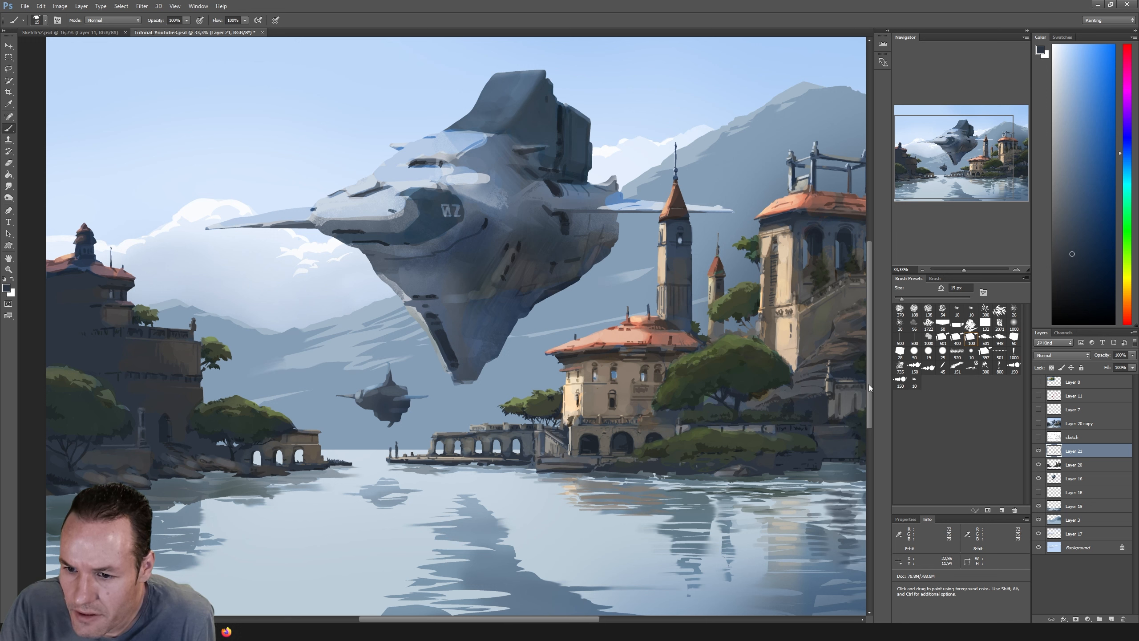
pyautogui.moveTo(902, 299); pyautogui.dragTo(903, 300)
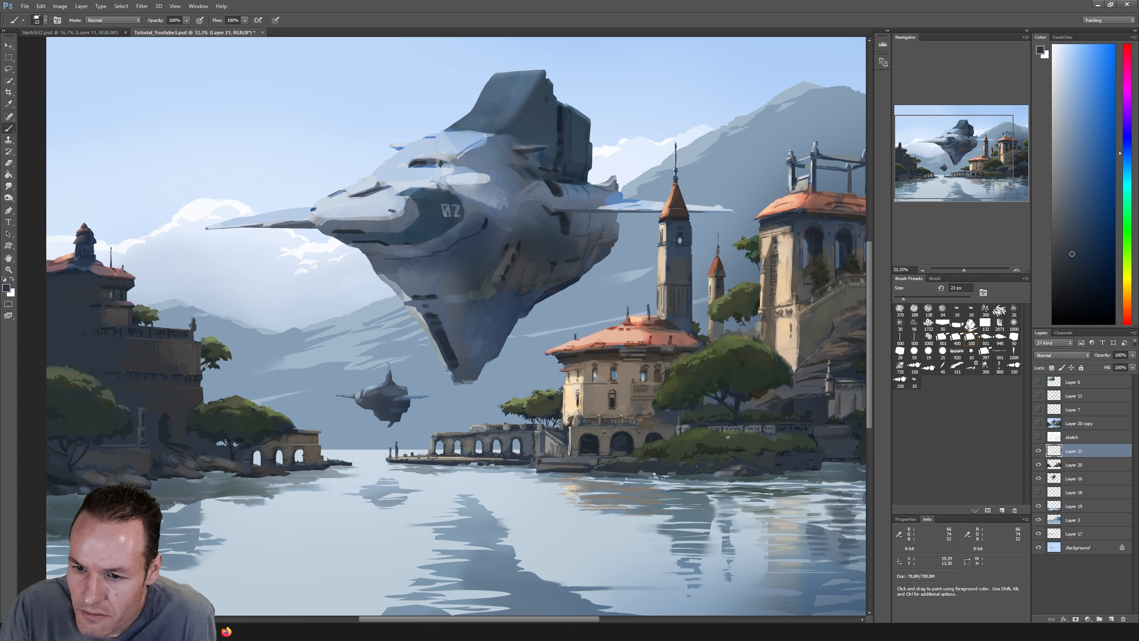
pyautogui.keyDown('alt'); pyautogui.click(801, 428); pyautogui.keyUp('alt')
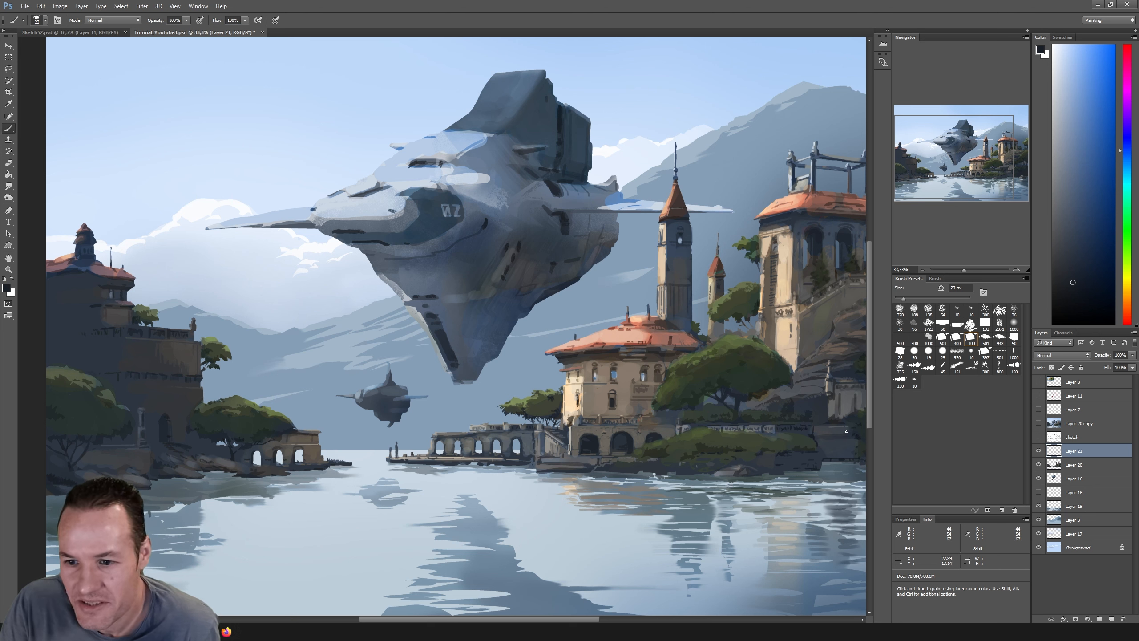
pyautogui.keyDown('alt'); pyautogui.click(813, 432); pyautogui.keyUp('alt')
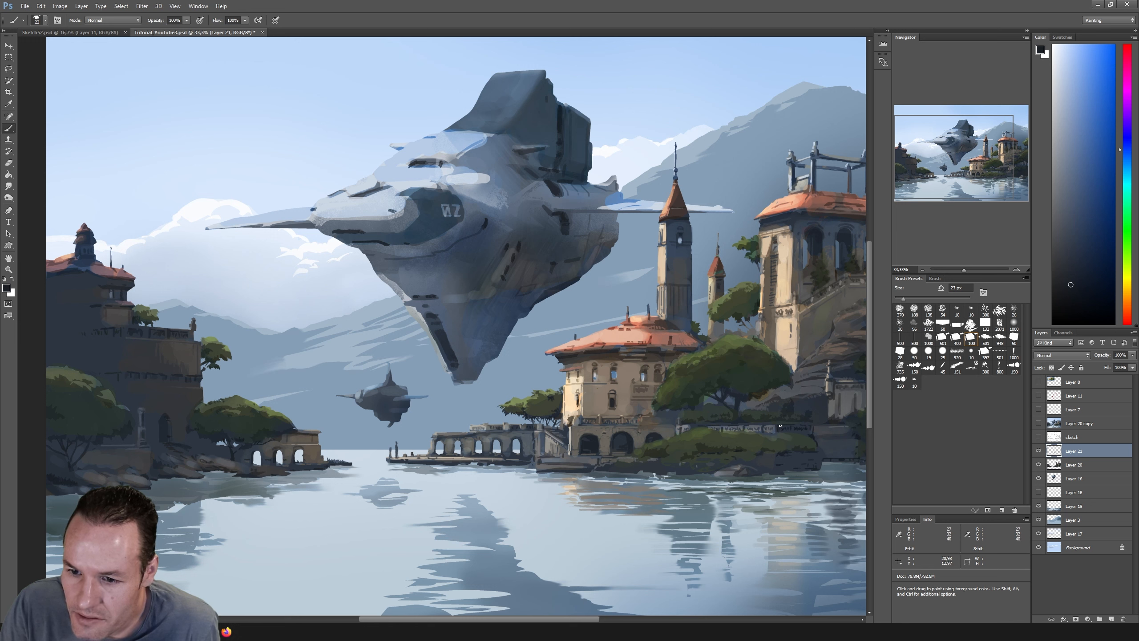
pyautogui.keyDown('alt'); pyautogui.click(754, 421); pyautogui.keyUp('alt')
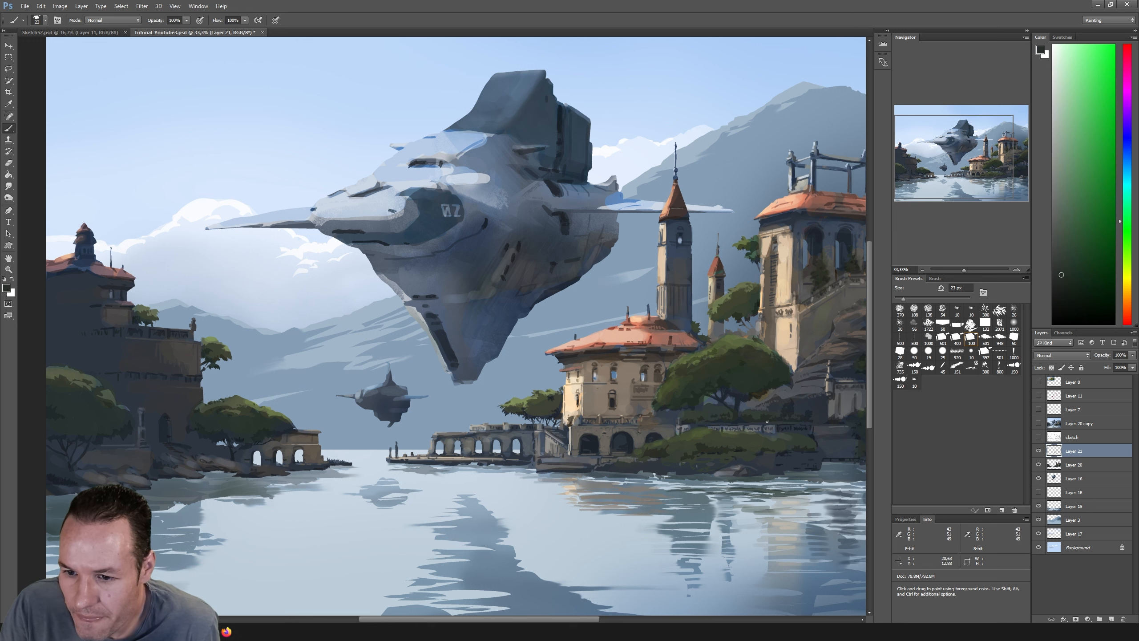
pyautogui.keyDown('alt'); pyautogui.click(685, 425); pyautogui.keyUp('alt')
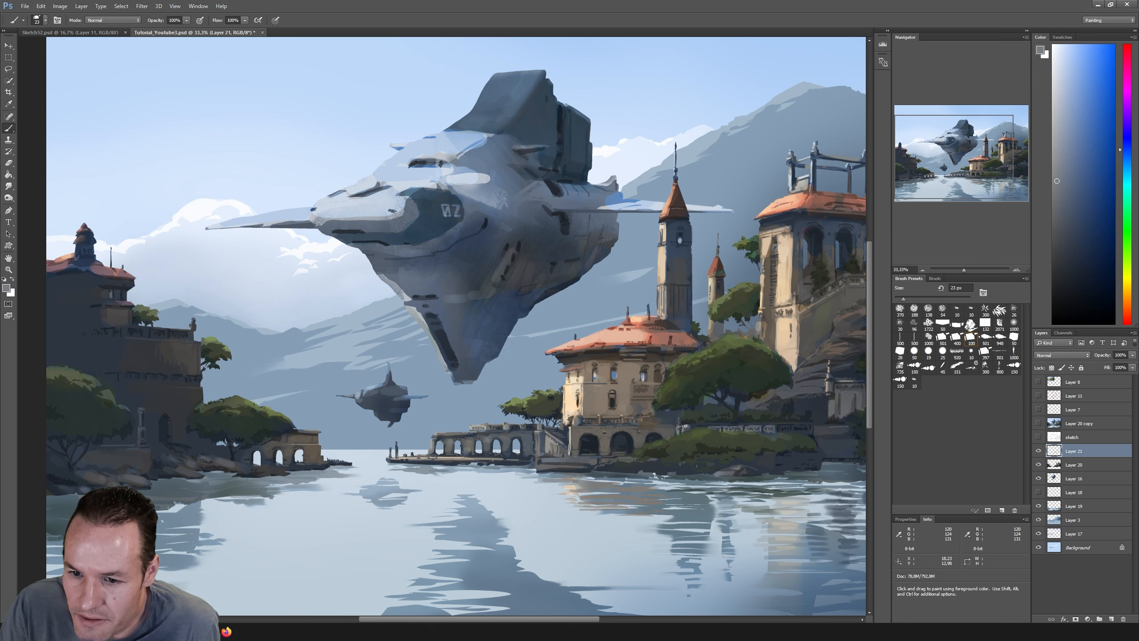
pyautogui.keyDown('alt'); pyautogui.click(741, 428); pyautogui.keyUp('alt')
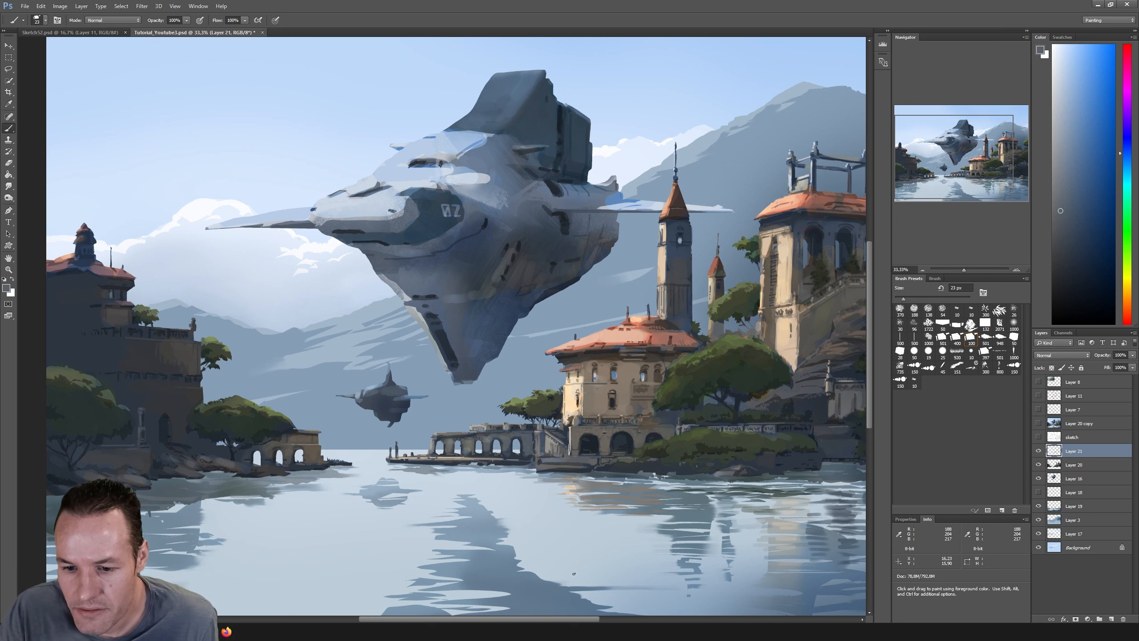
# Step: Detail the shaded terrace wall on the hillside beyond the large tree with sampled near-black blue, mid grey and dark slate blue
pyautogui.moveTo(576, 620); pyautogui.dragTo(607, 620)
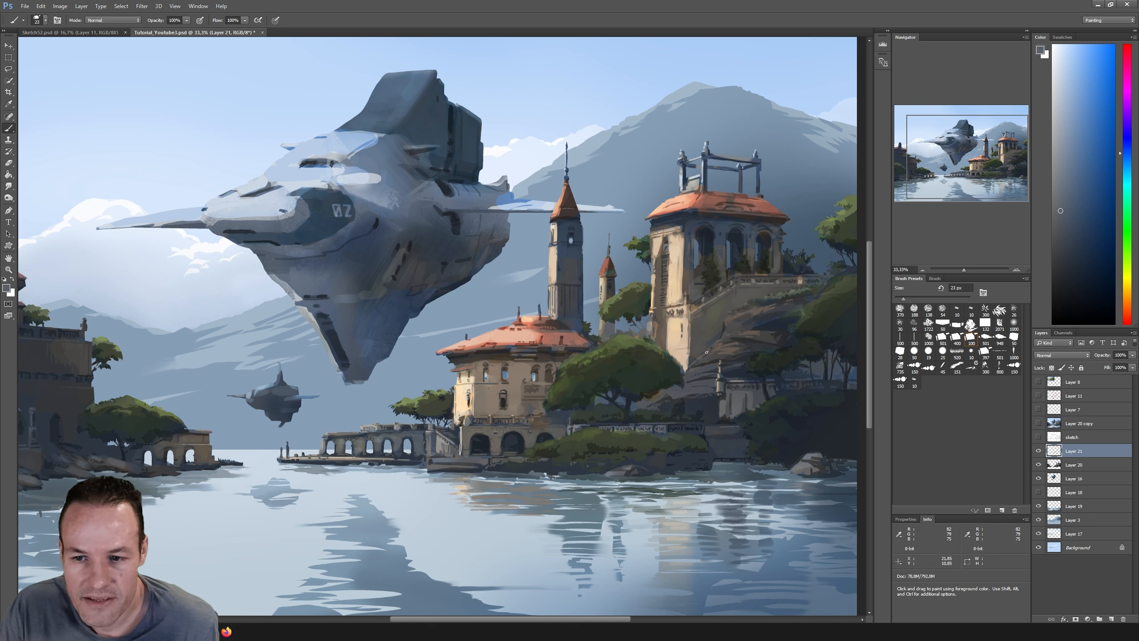
pyautogui.press('i')
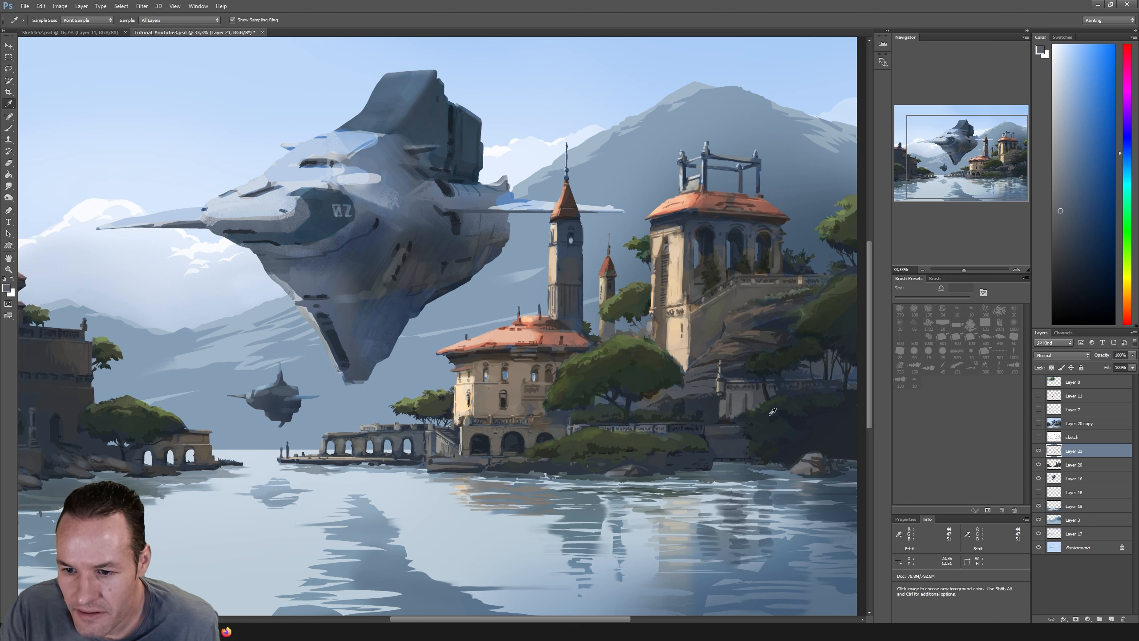
pyautogui.click(725, 417)
pyautogui.press('b')
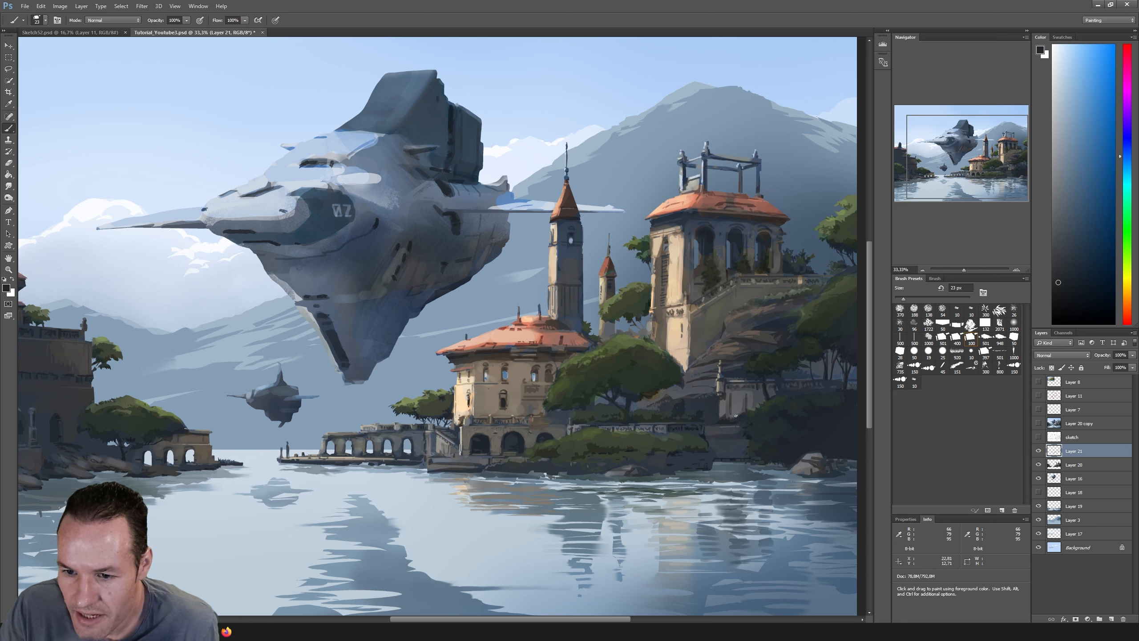
pyautogui.keyDown('alt'); pyautogui.click(737, 390); pyautogui.keyUp('alt')
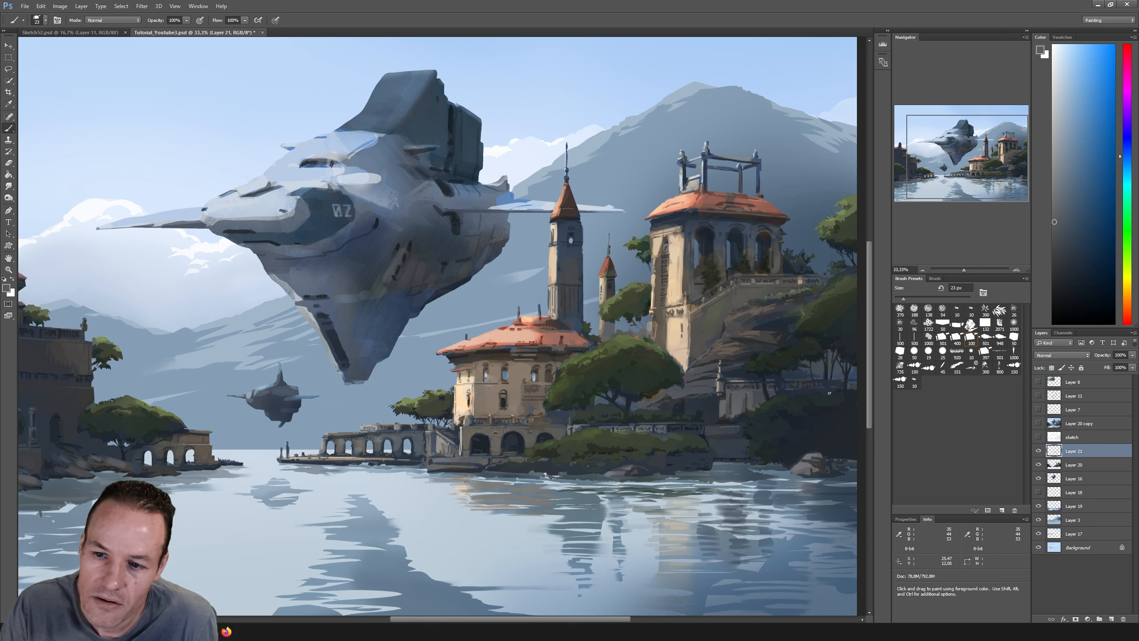
pyautogui.keyDown('alt'); pyautogui.click(763, 396); pyautogui.keyUp('alt')
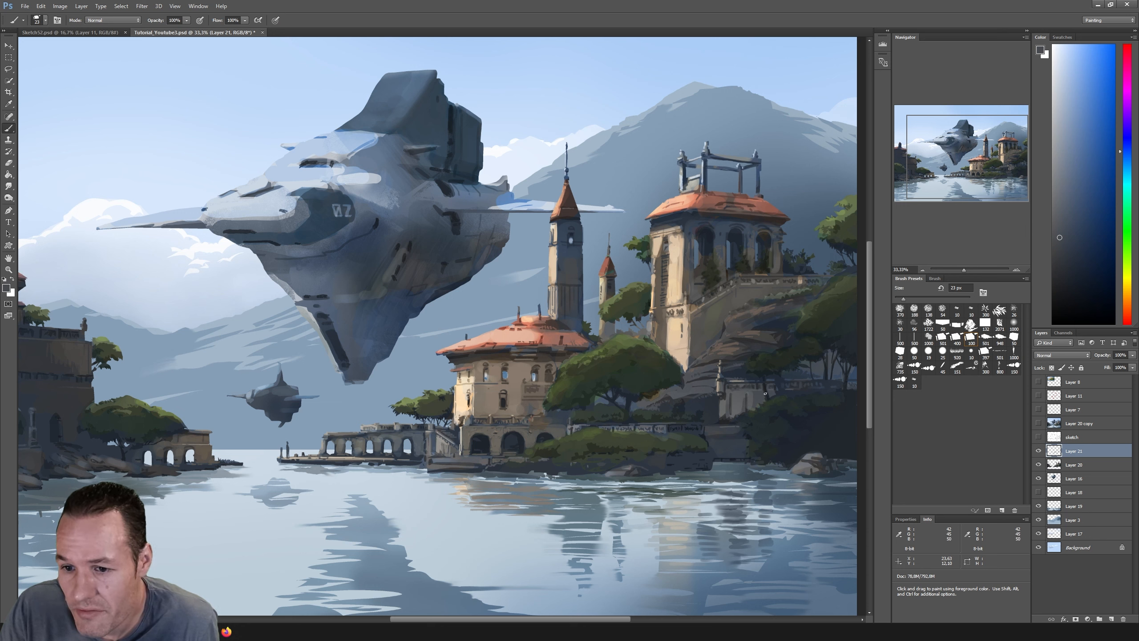
pyautogui.keyDown('alt'); pyautogui.click(768, 388); pyautogui.keyUp('alt')
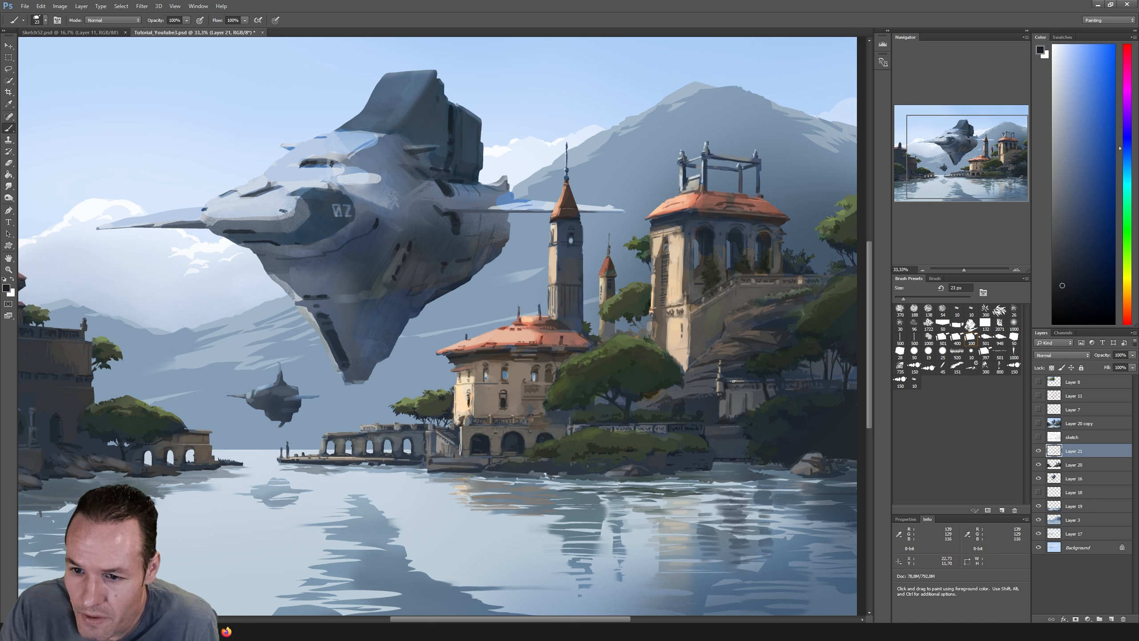
pyautogui.keyDown('alt'); pyautogui.click(722, 382); pyautogui.keyUp('alt')
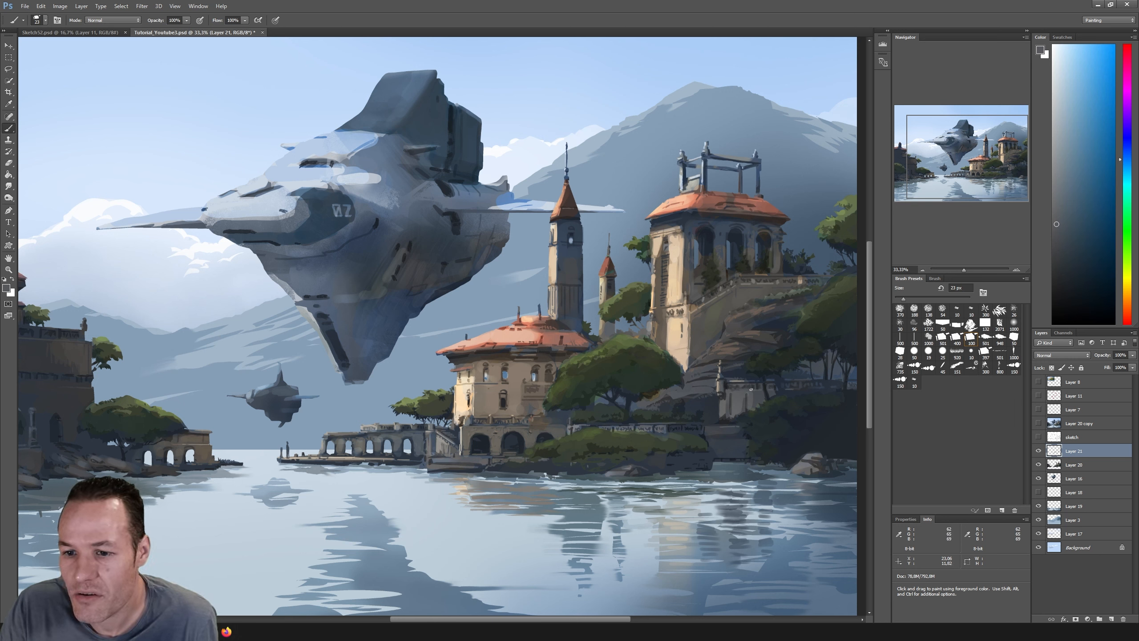
pyautogui.keyDown('alt'); pyautogui.click(726, 386); pyautogui.keyUp('alt')
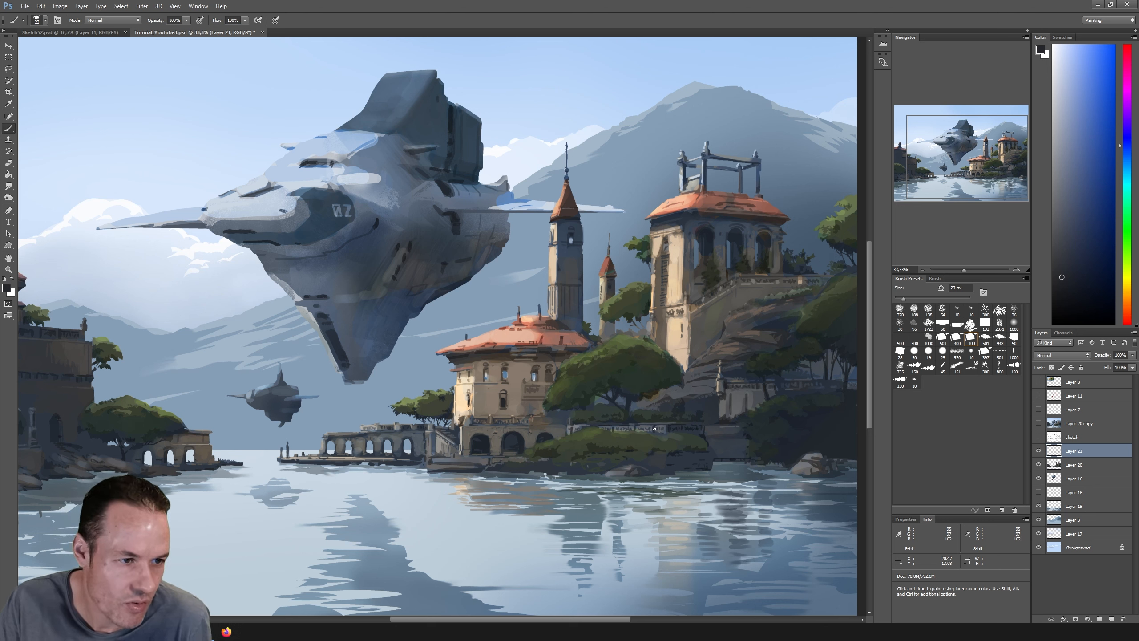
# Step: Darken the shaded area around the large tree beside the villa with a deepened blue-black sample, and set the brush size to 52 px
pyautogui.press('i')
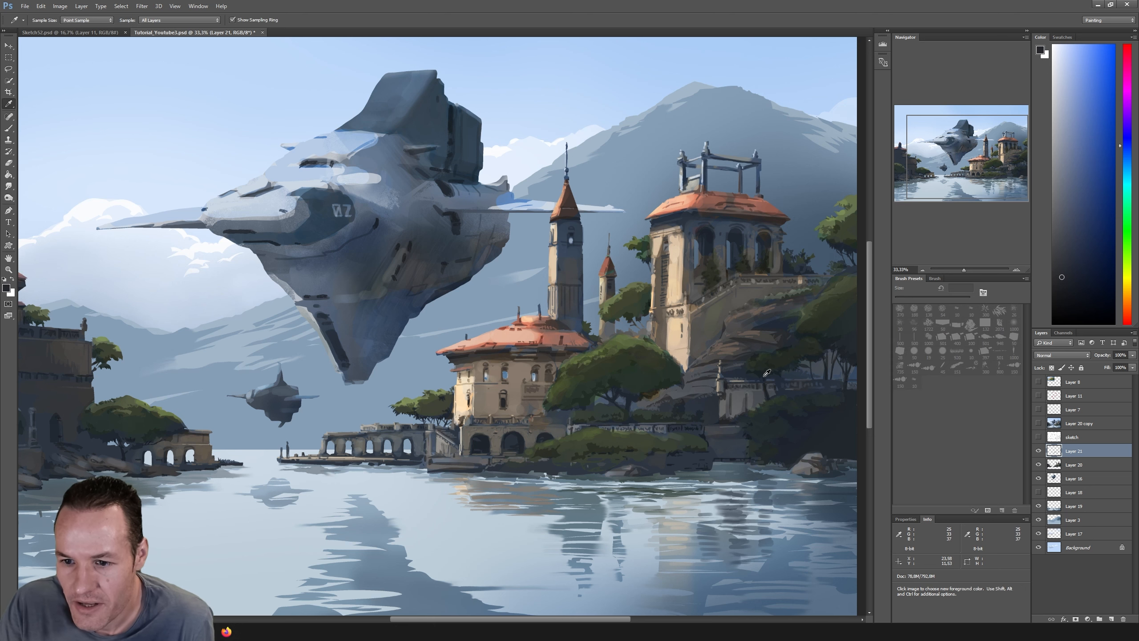
pyautogui.click(520, 444)
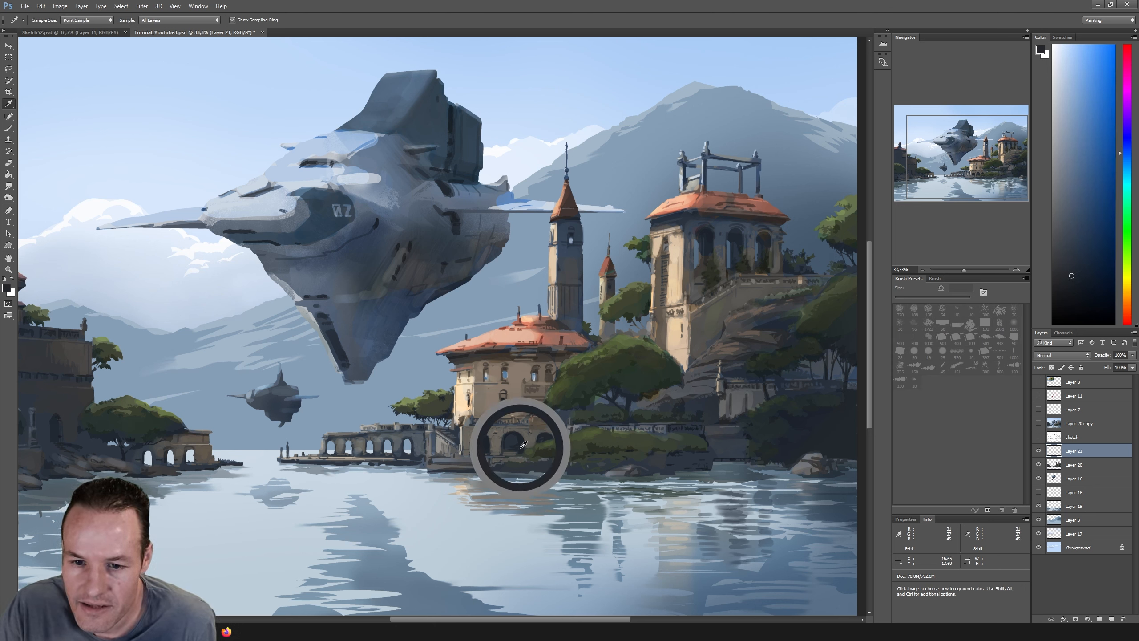
pyautogui.press('b')
pyautogui.click(1072, 289)
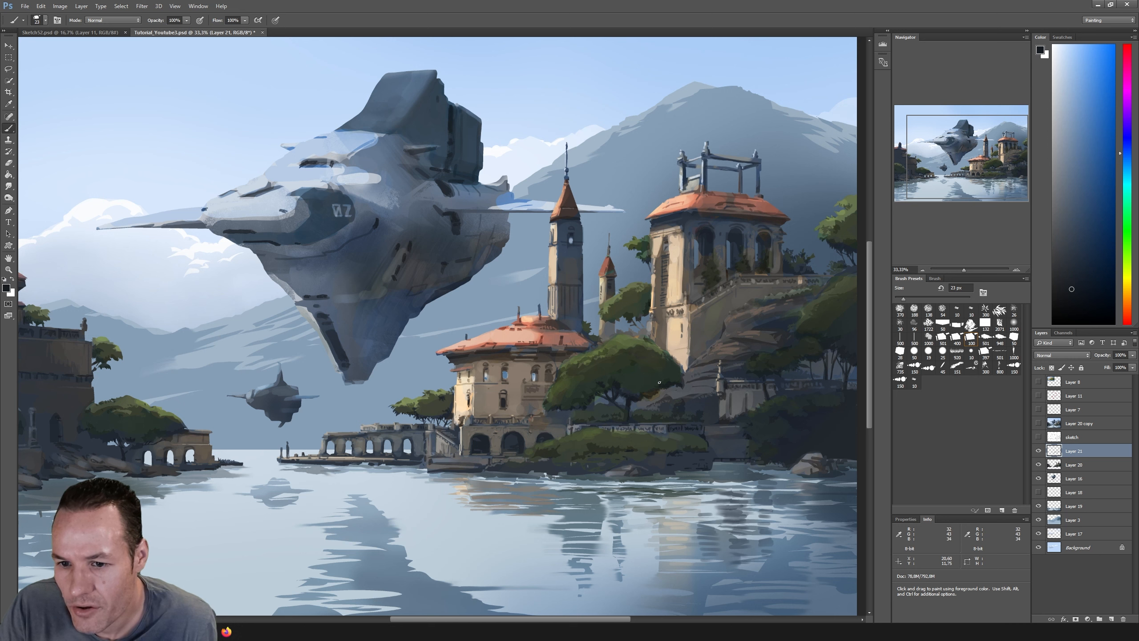
pyautogui.press('l')
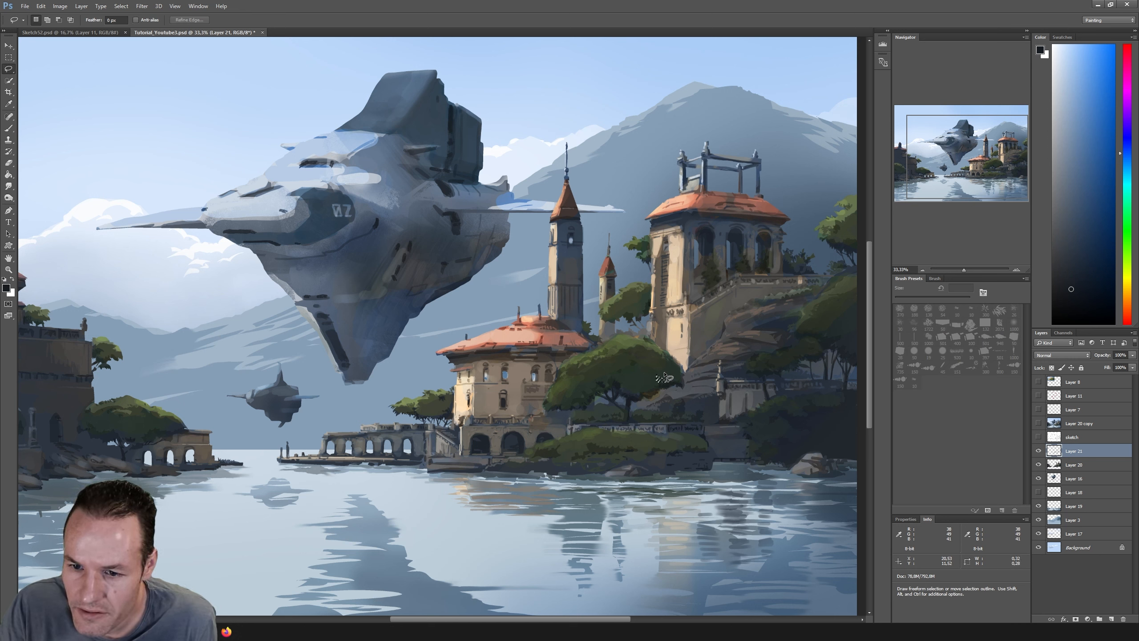
pyautogui.press('b')
pyautogui.click(914, 299)
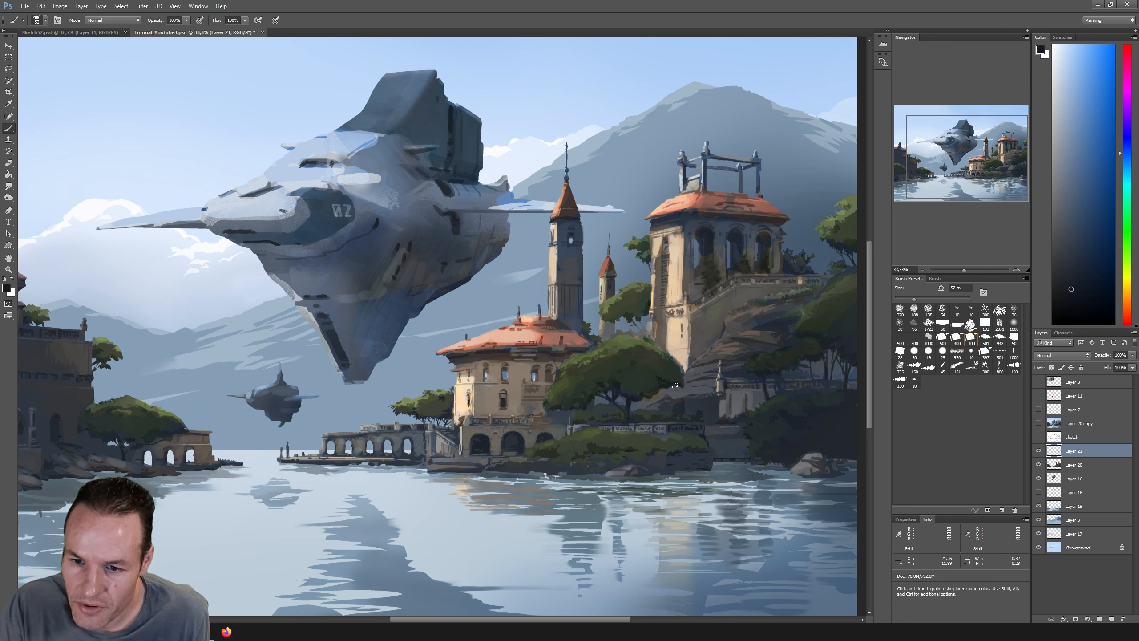
# Step: Set the brush size to 32 px and refine the trees along the hillside with sampled dark olive green and dark navy blue
pyautogui.press('l')
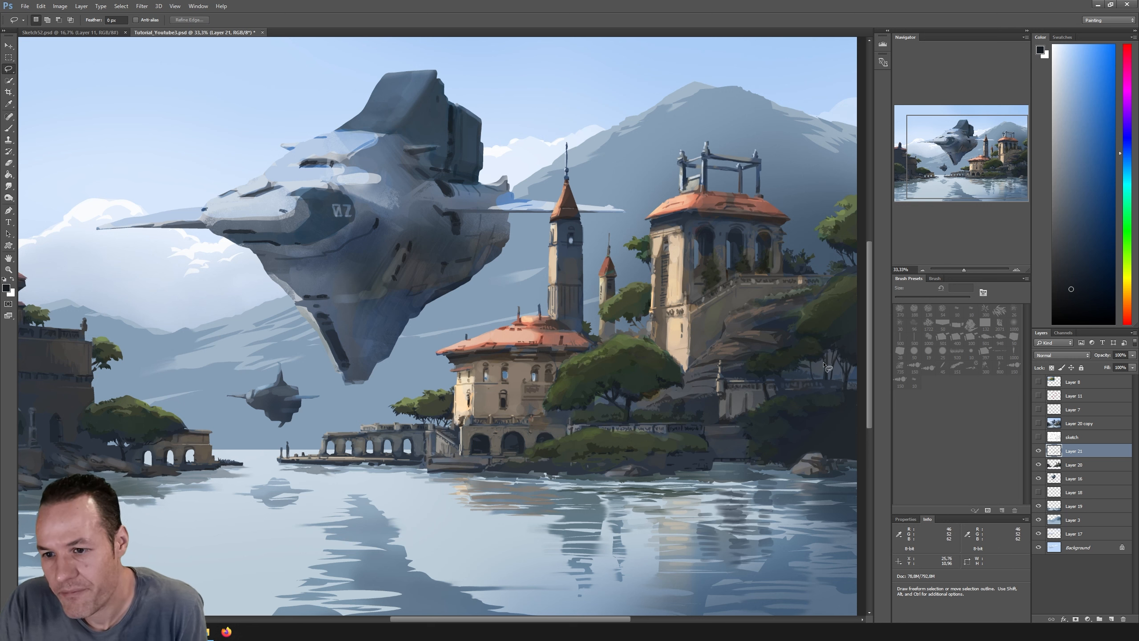
pyautogui.press('b')
pyautogui.moveTo(915, 300); pyautogui.dragTo(906, 299)
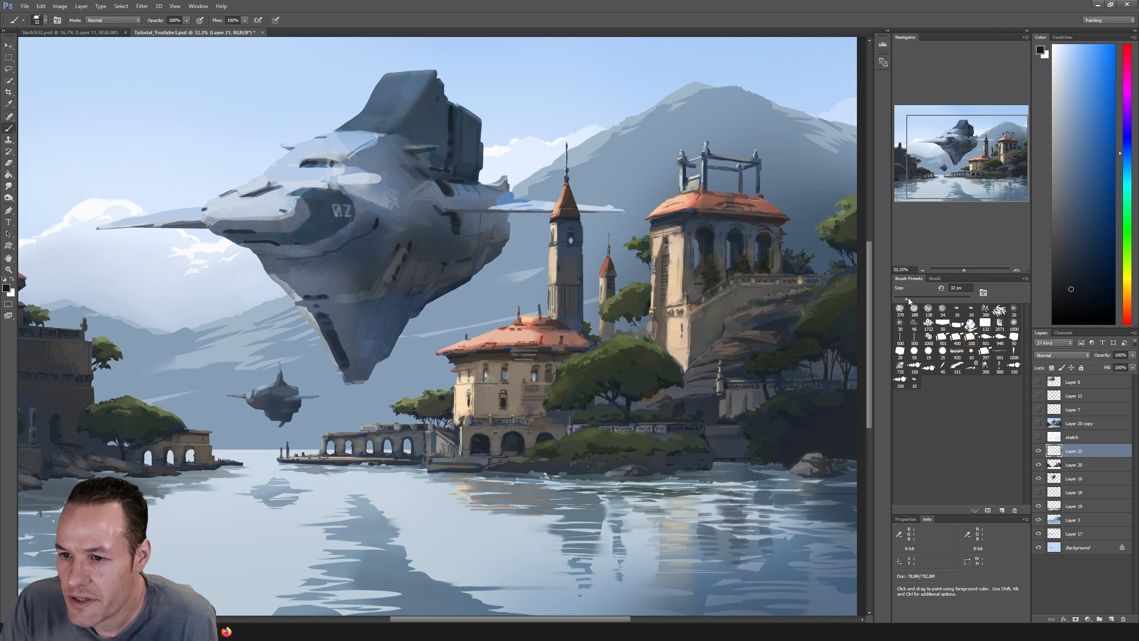
pyautogui.moveTo(591, 620); pyautogui.dragTo(604, 621)
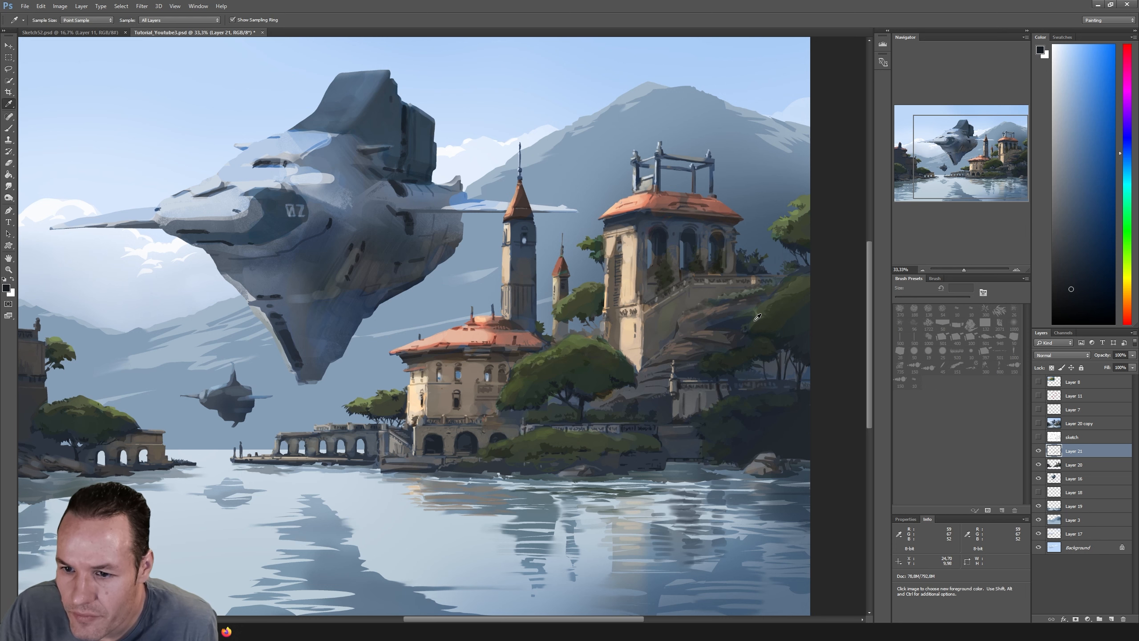
pyautogui.keyDown('alt'); pyautogui.click(752, 328); pyautogui.keyUp('alt')
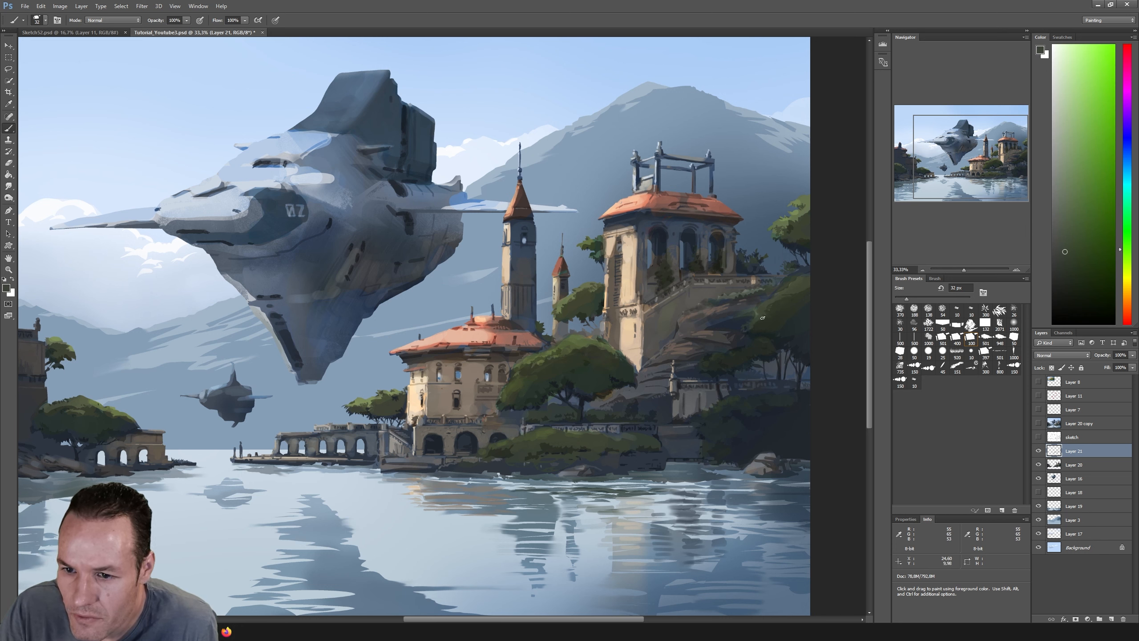
pyautogui.keyDown('alt'); pyautogui.click(786, 339); pyautogui.keyUp('alt')
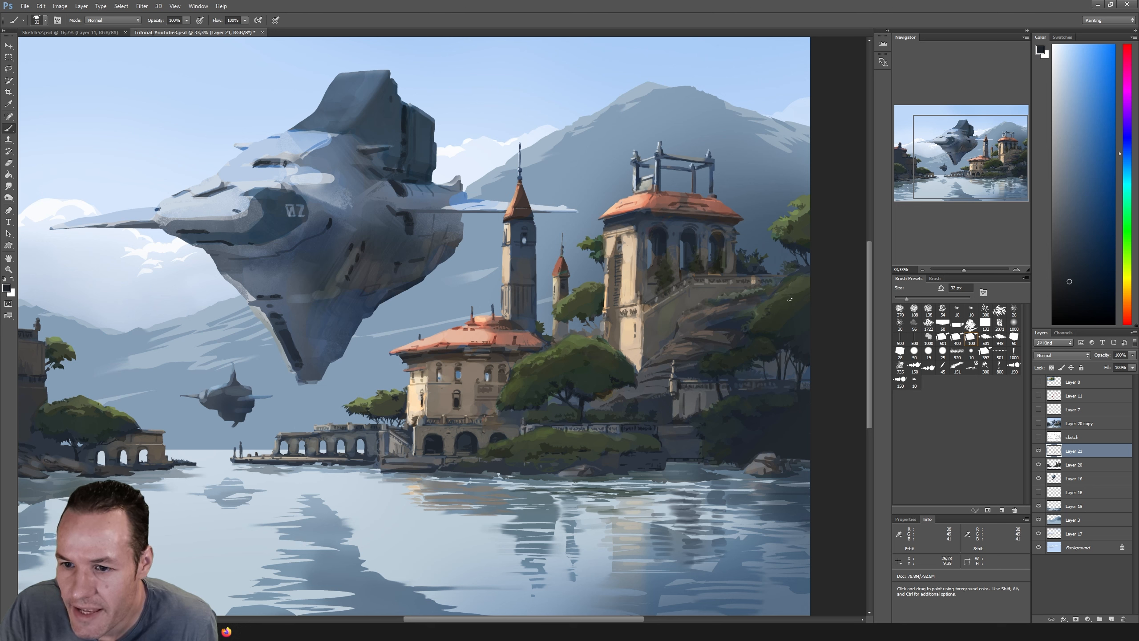
pyautogui.keyDown('alt'); pyautogui.click(788, 286); pyautogui.keyUp('alt')
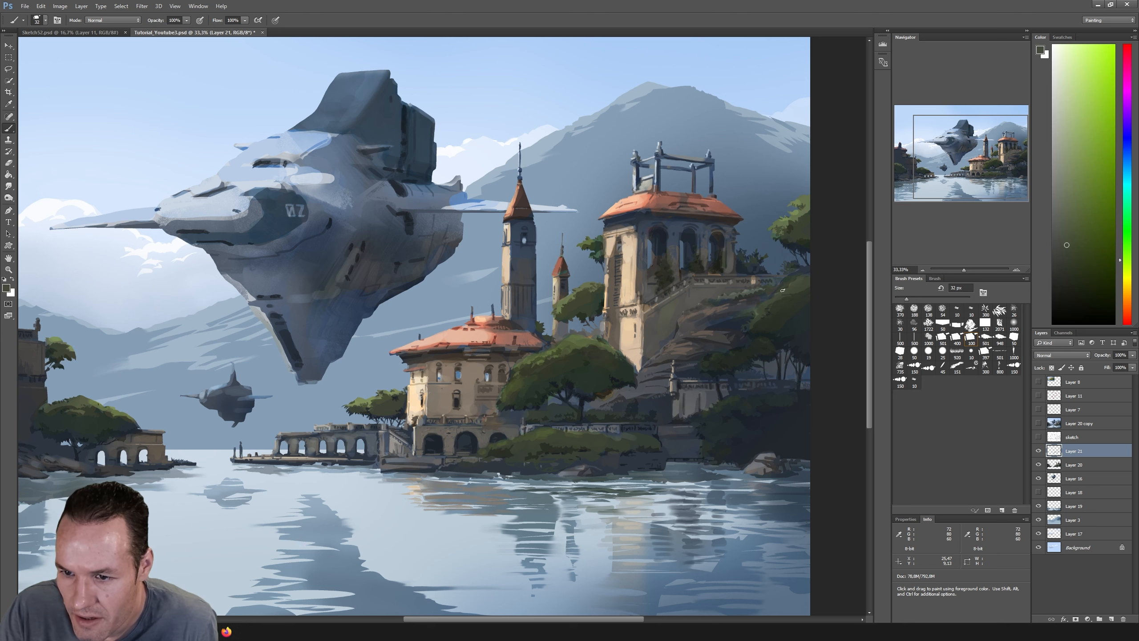
pyautogui.press('i')
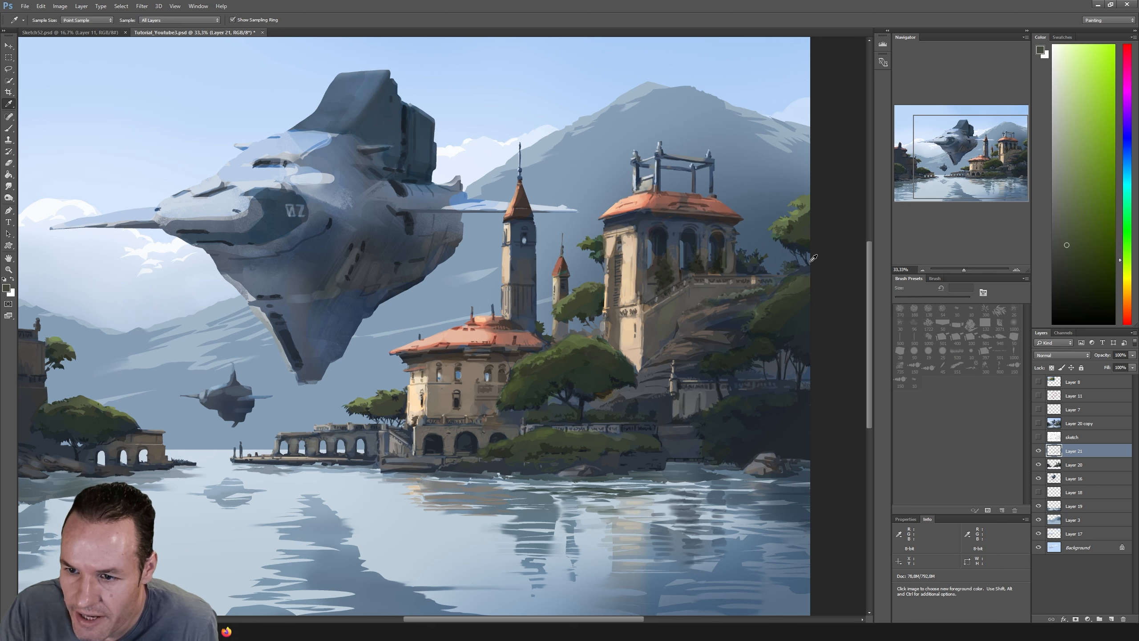
pyautogui.click(810, 250)
pyautogui.press('b')
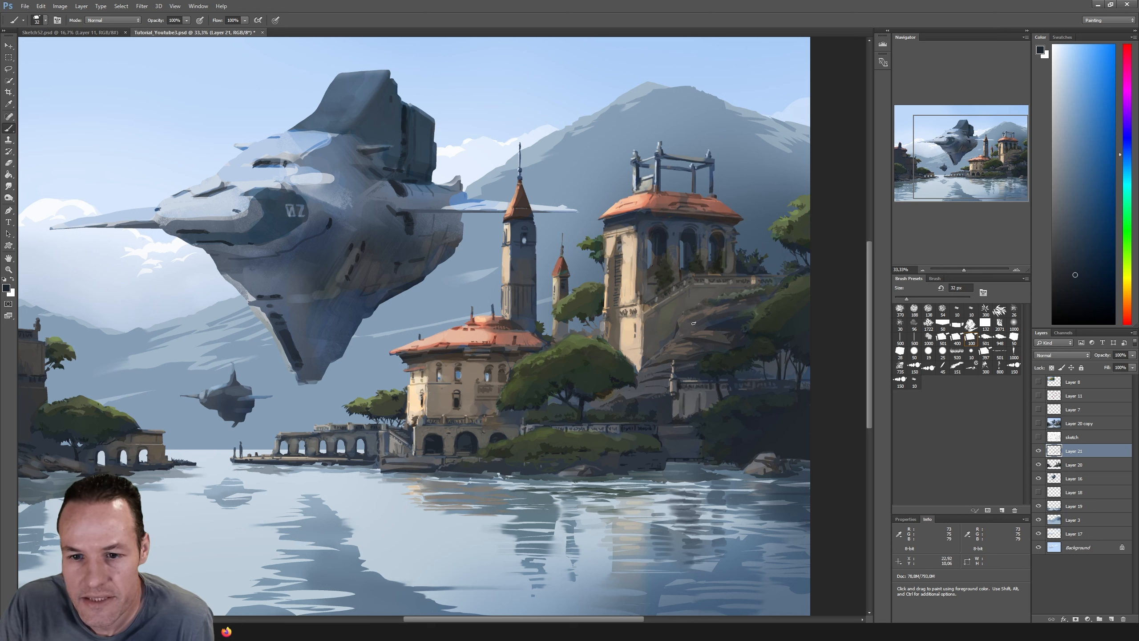
# Step: Refine the canopy of the large tree beside the villa with sampled dark green, dark olive, mid green and dark brown
pyautogui.keyDown('alt'); pyautogui.click(581, 366); pyautogui.keyUp('alt')
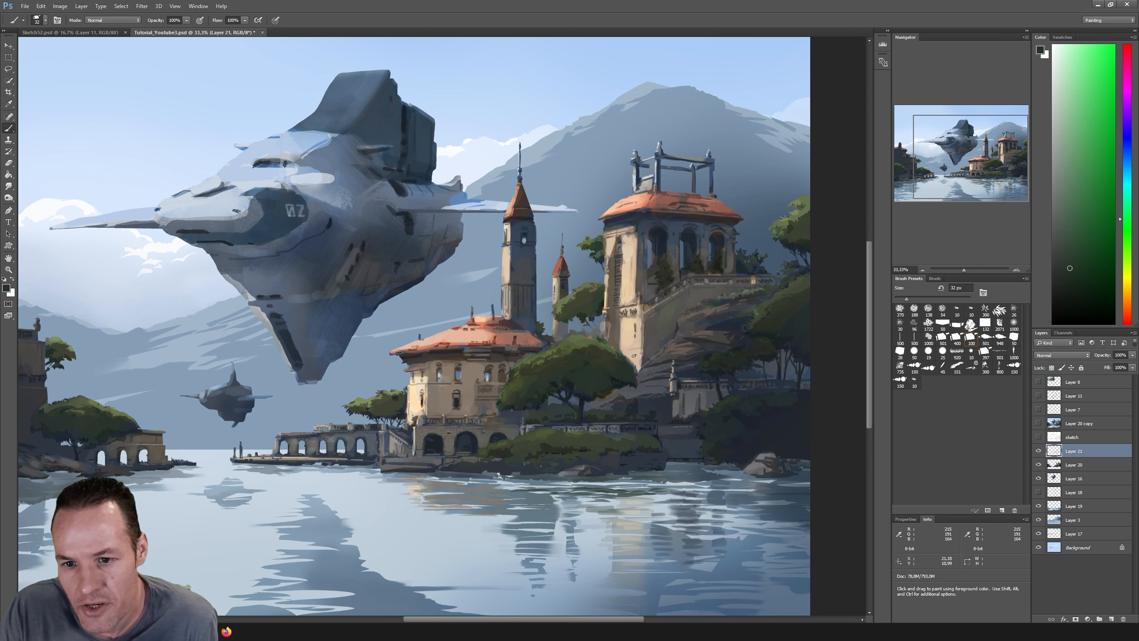
pyautogui.keyDown('alt'); pyautogui.click(596, 344); pyautogui.keyUp('alt')
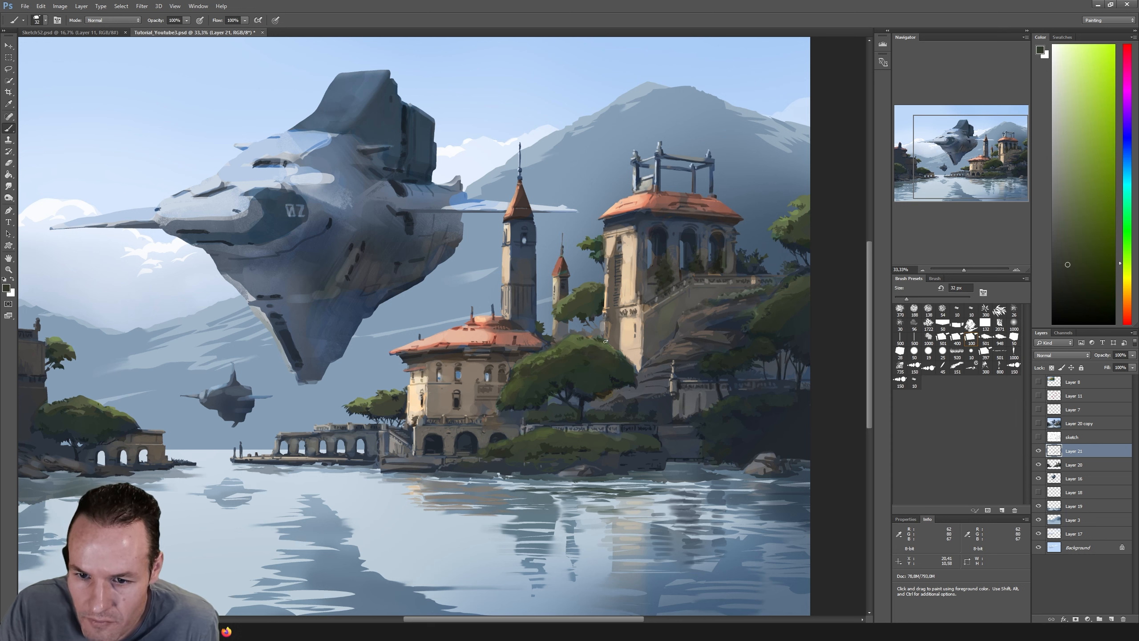
pyautogui.keyDown('alt'); pyautogui.click(577, 352); pyautogui.keyUp('alt')
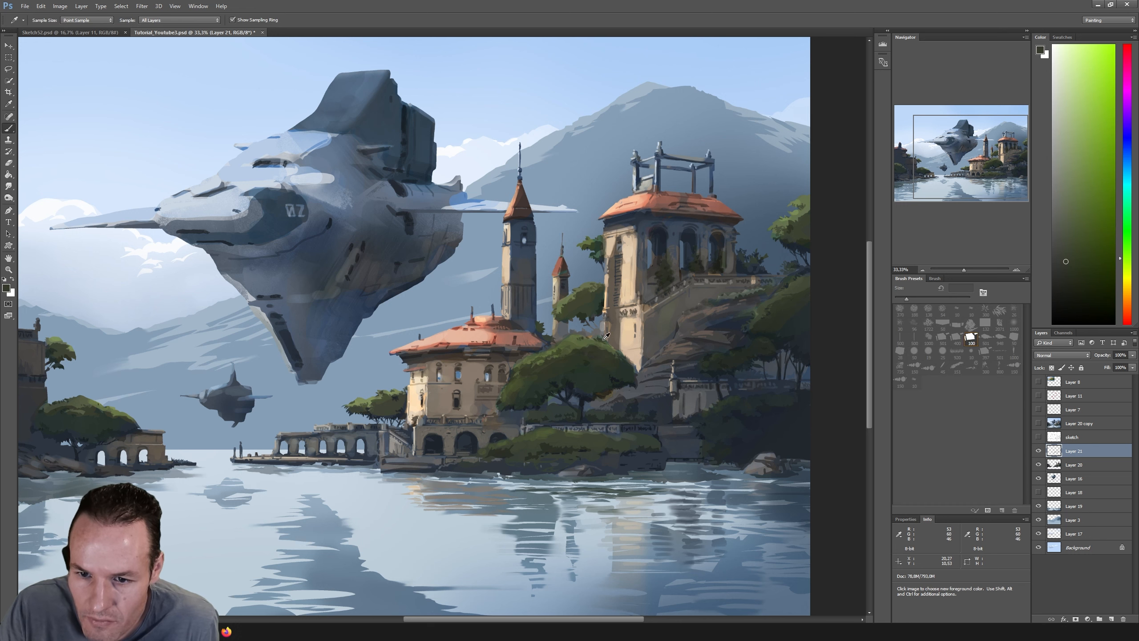
pyautogui.keyDown('alt'); pyautogui.click(552, 348); pyautogui.keyUp('alt')
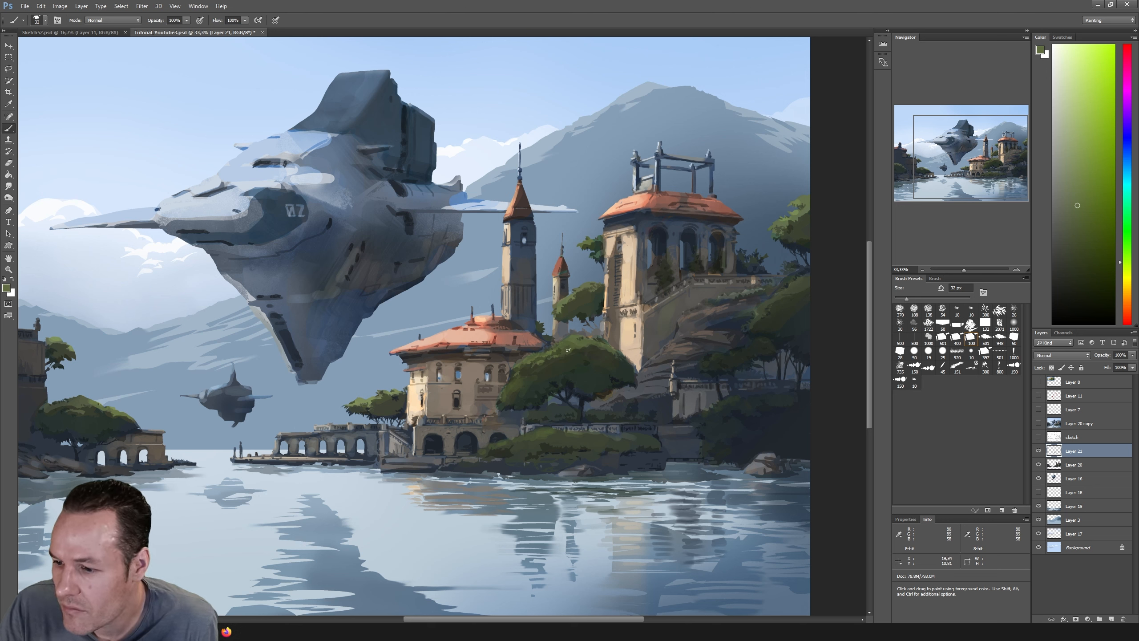
pyautogui.keyDown('alt'); pyautogui.click(524, 354); pyautogui.keyUp('alt')
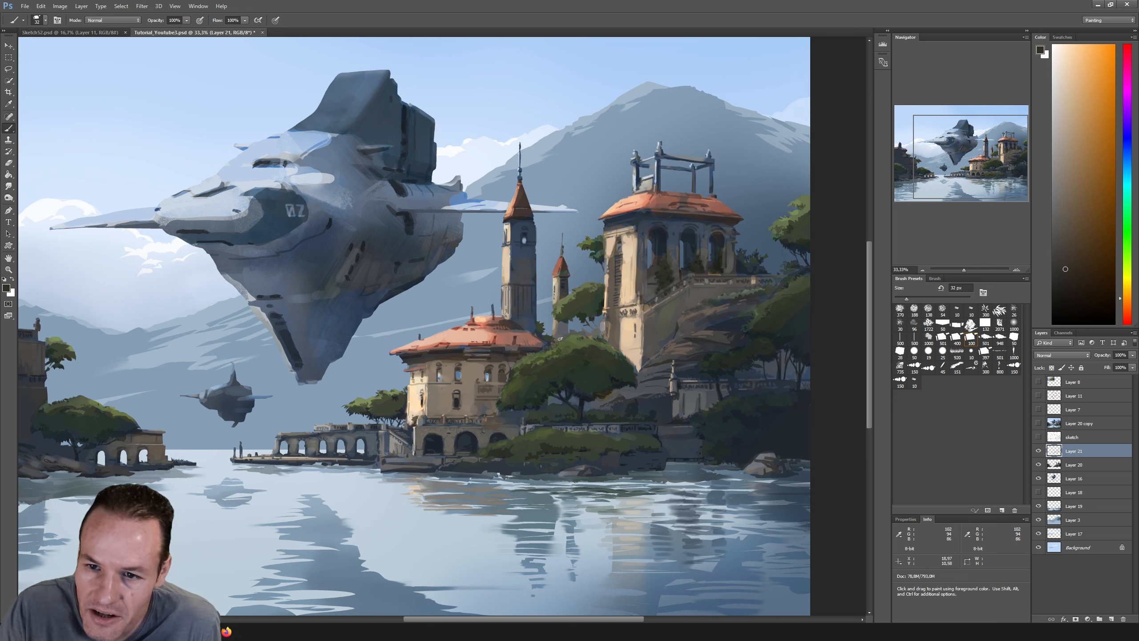
# Step: Detail the arched openings and stonework of the hillside villa with sampled pale beige, warm grey and dark blue, reducing the brush to 19 px
pyautogui.press('i')
pyautogui.click(637, 243)
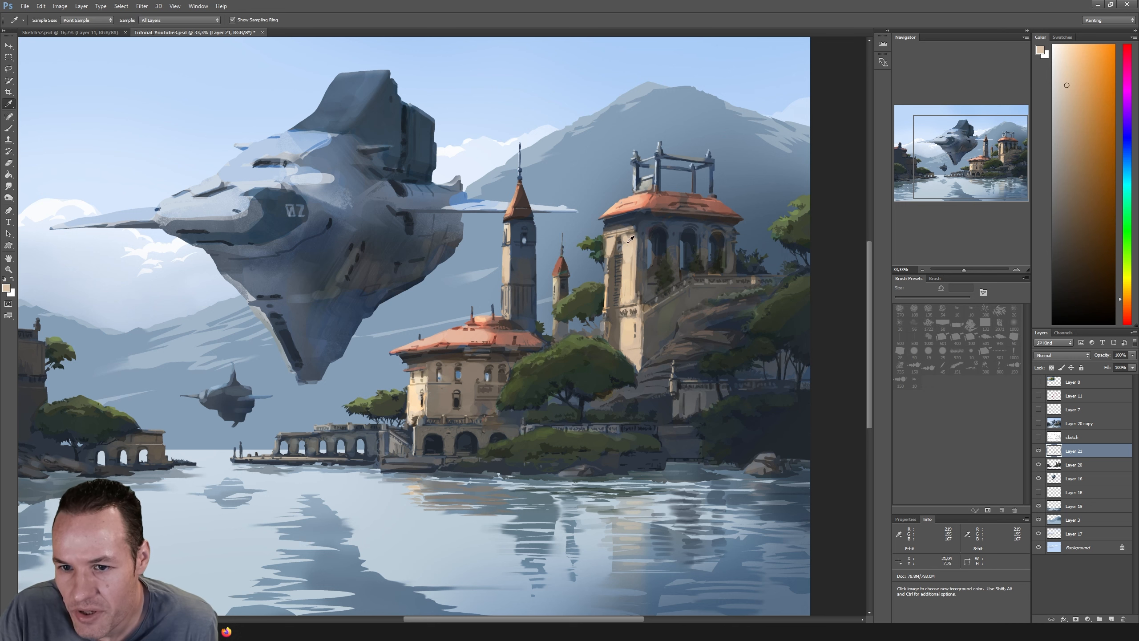
pyautogui.press('b')
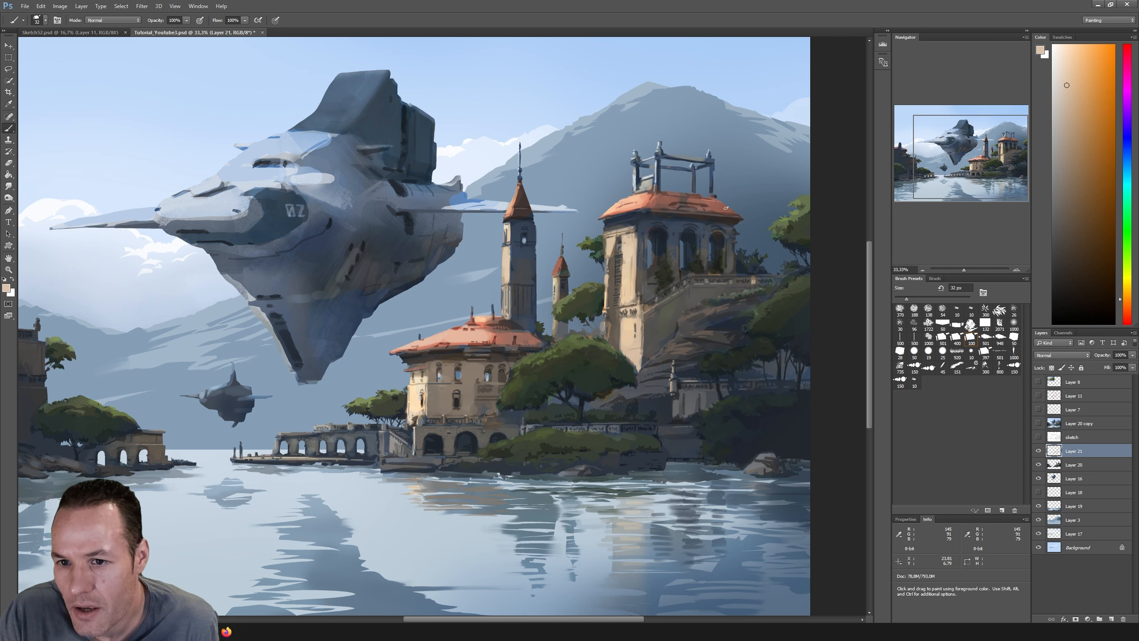
pyautogui.keyDown('alt'); pyautogui.click(656, 226); pyautogui.keyUp('alt')
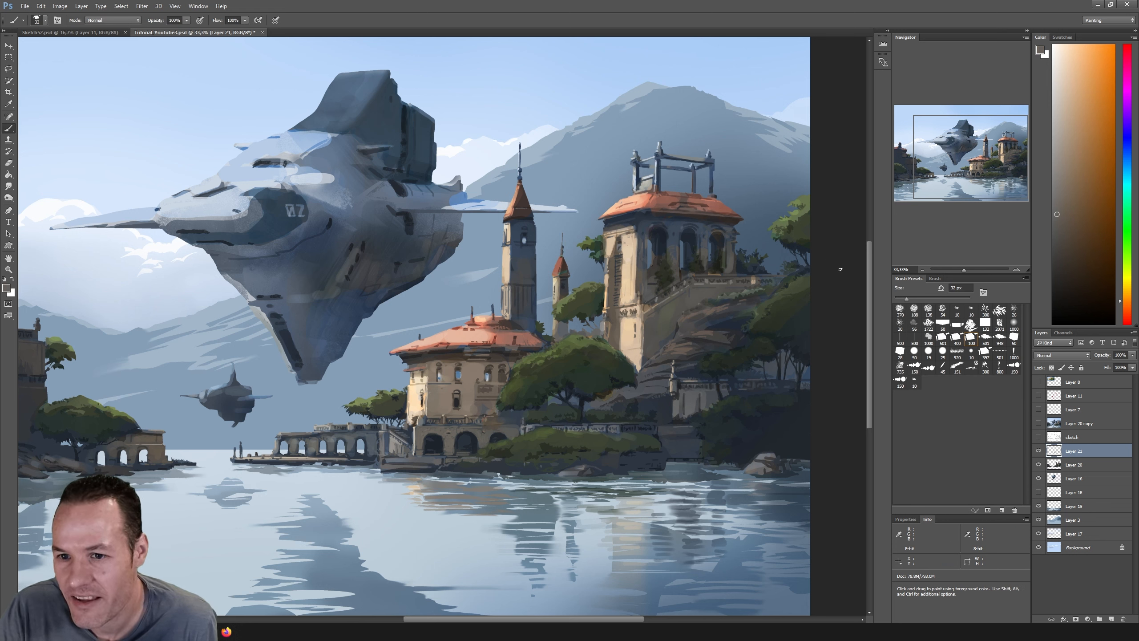
pyautogui.press('[')
pyautogui.press('[')
pyautogui.press('[')
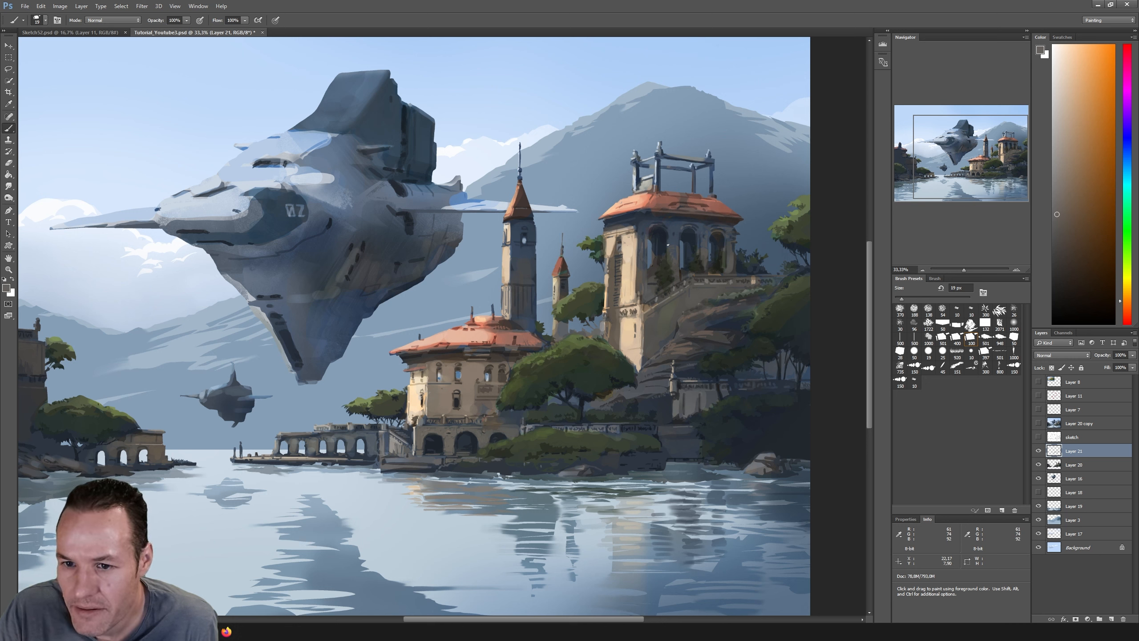
pyautogui.keyDown('alt'); pyautogui.click(667, 243); pyautogui.keyUp('alt')
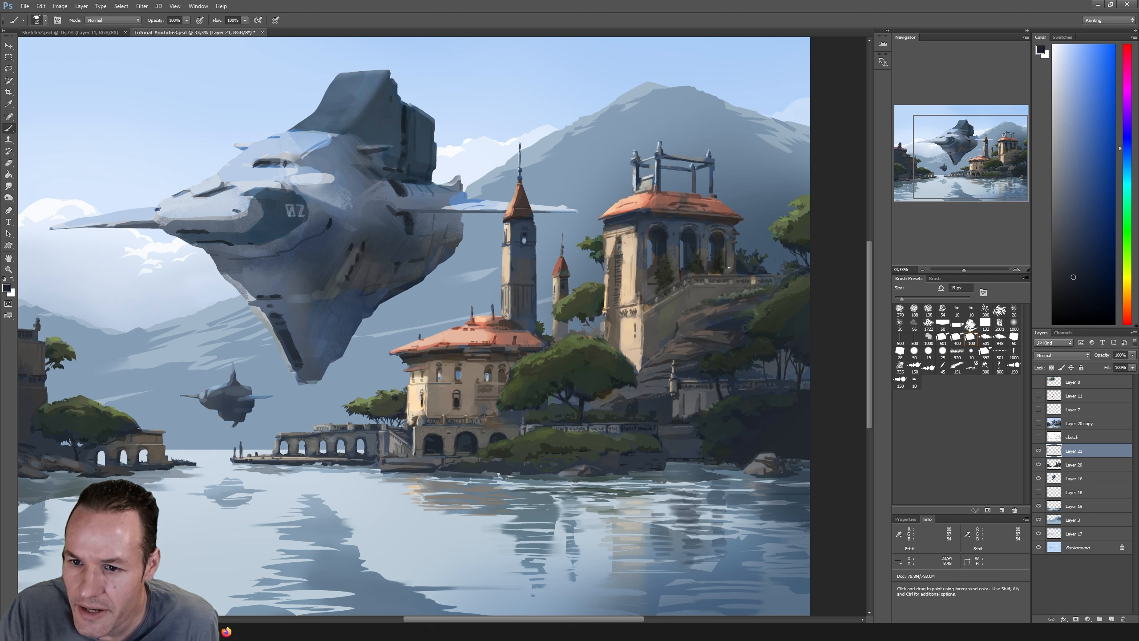
pyautogui.keyDown('alt'); pyautogui.click(733, 267); pyautogui.keyUp('alt')
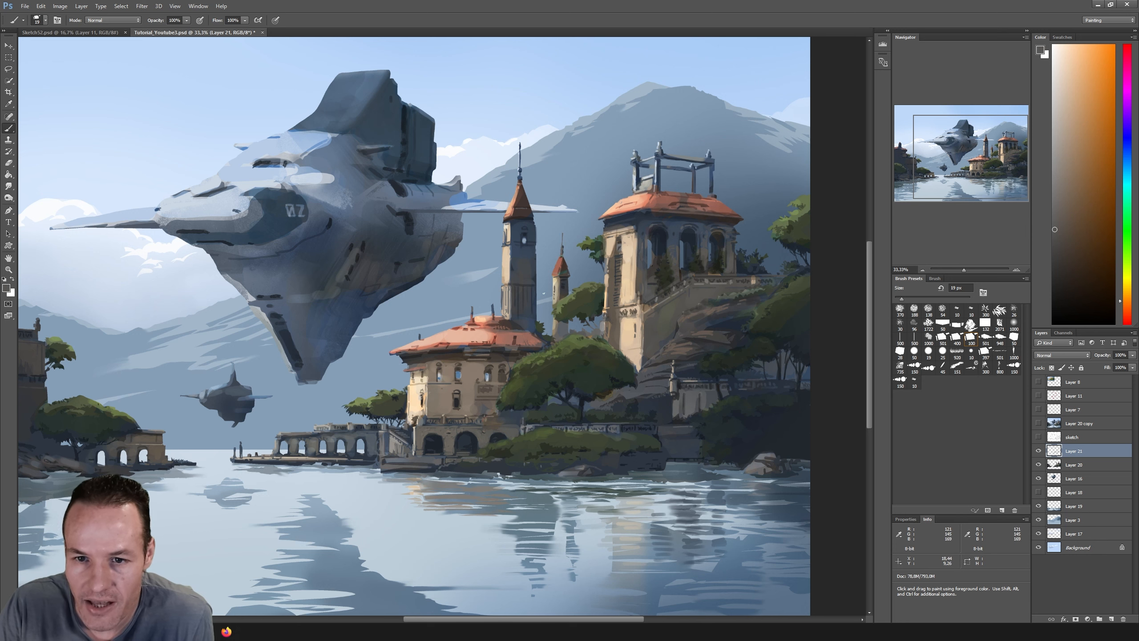
# Step: Refine the window opening of the tall bell tower with sampled light blue, dark blue and pale grey-blue
pyautogui.keyDown('alt'); pyautogui.click(524, 240); pyautogui.keyUp('alt')
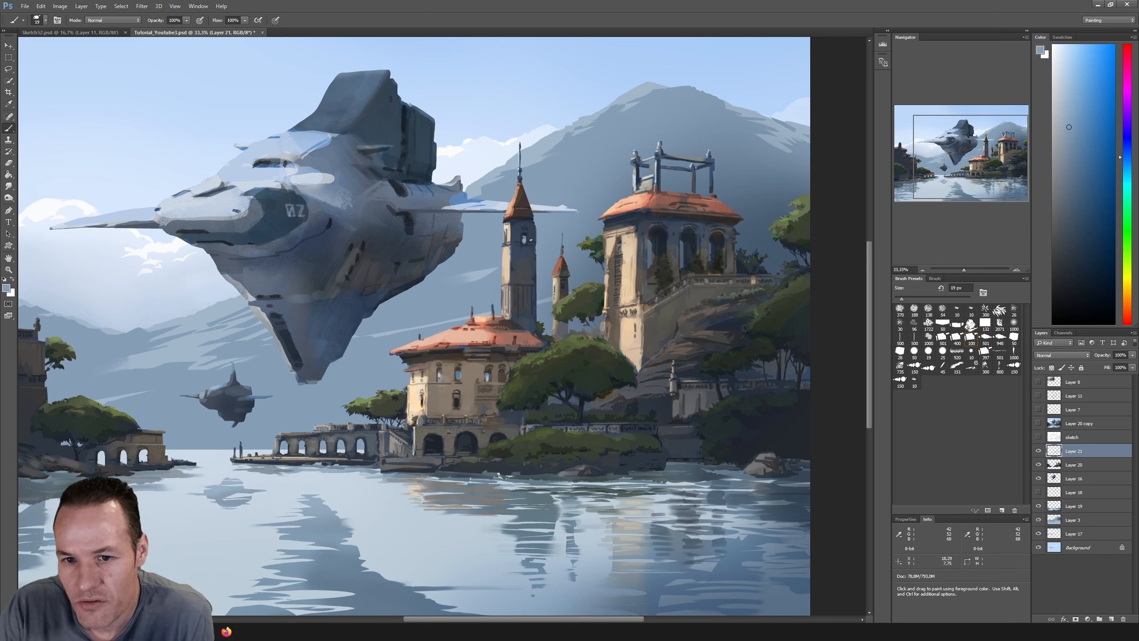
pyautogui.keyDown('alt'); pyautogui.click(526, 229); pyautogui.keyUp('alt')
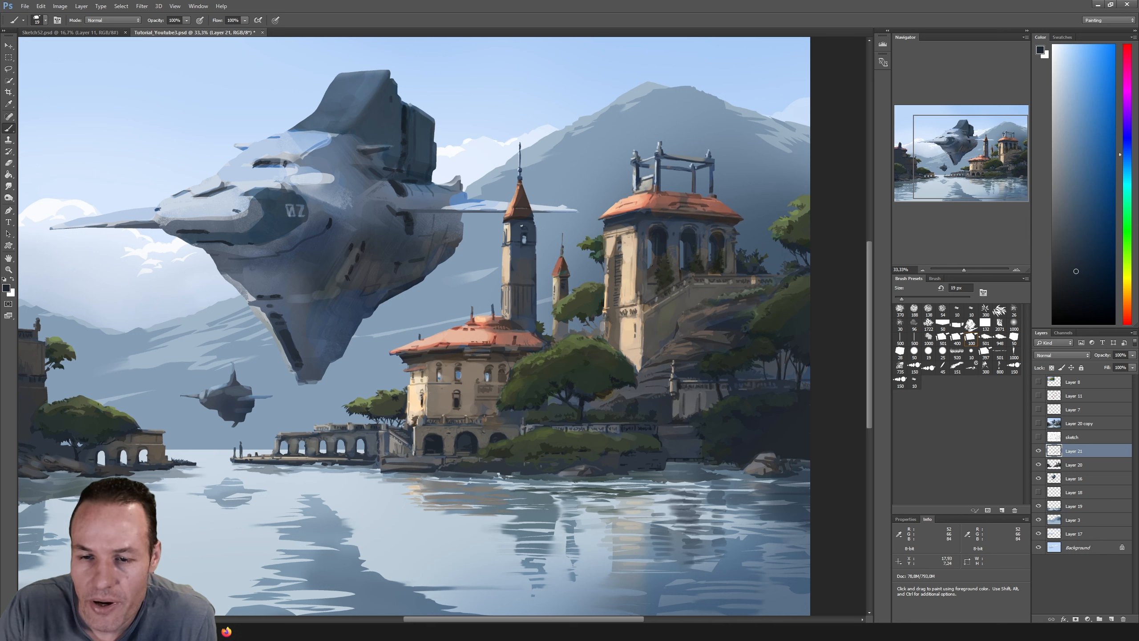
pyautogui.keyDown('alt'); pyautogui.click(527, 236); pyautogui.keyUp('alt')
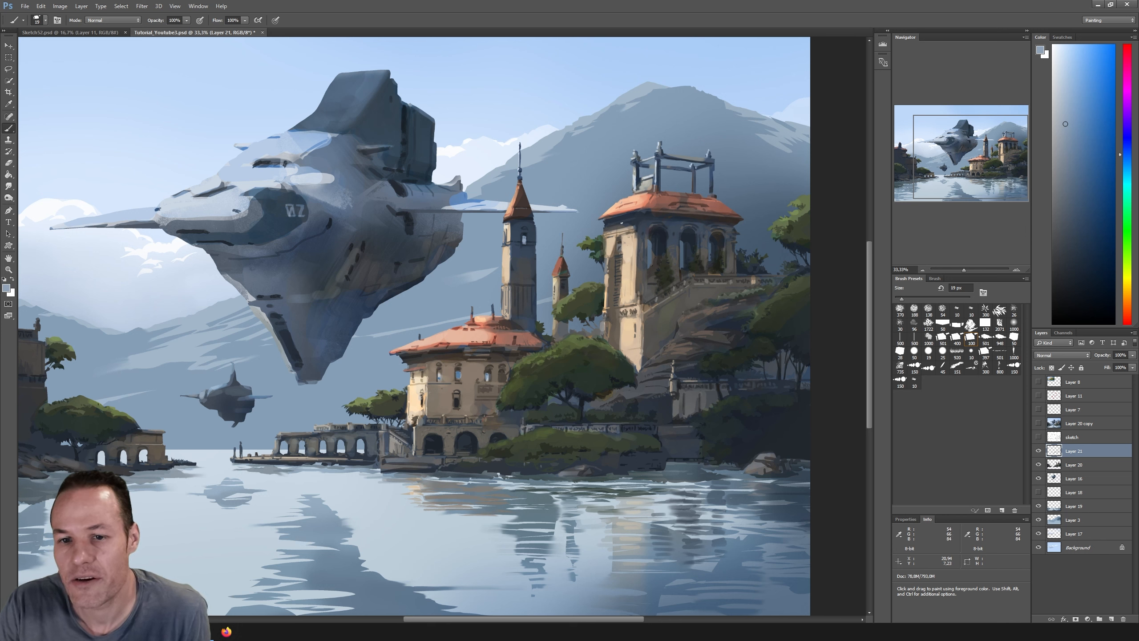
# Step: Refine the lakeside villa's wall and the adjoining tree canopy with sampled dark grey, grey-brown and olive green
pyautogui.keyDown('alt'); pyautogui.click(456, 402); pyautogui.keyUp('alt')
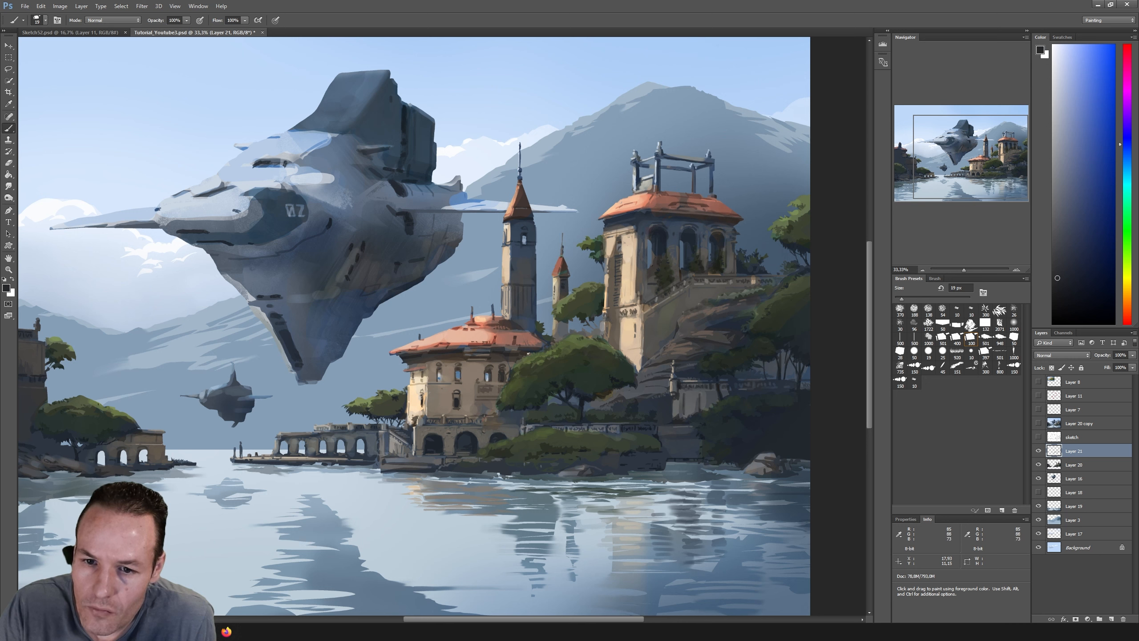
pyautogui.keyDown('alt'); pyautogui.click(502, 367); pyautogui.keyUp('alt')
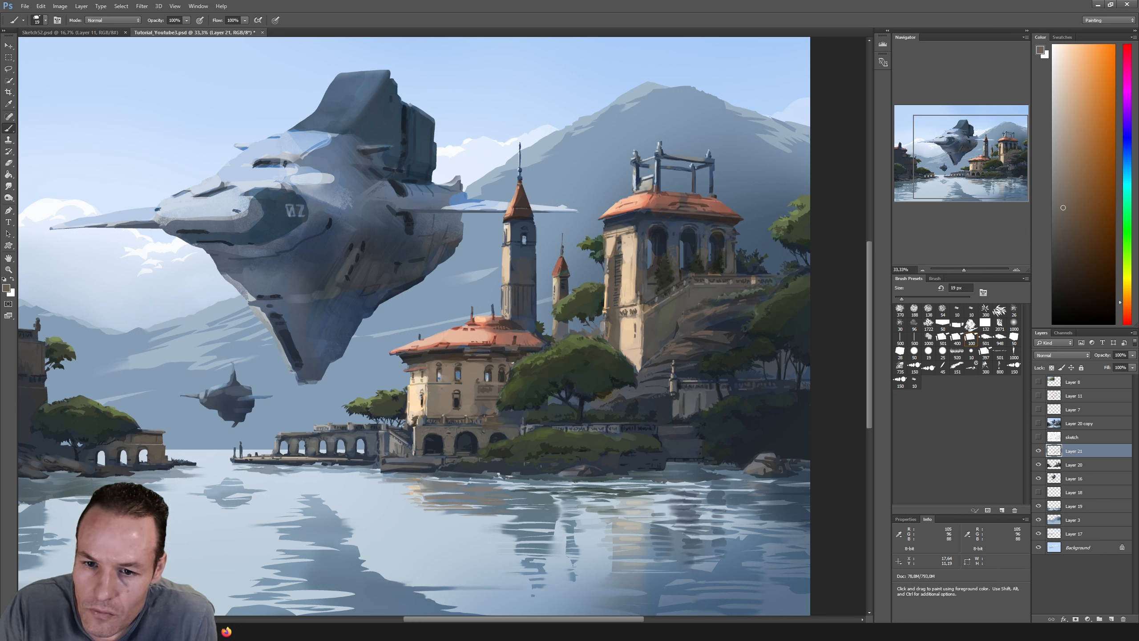
pyautogui.keyDown('alt'); pyautogui.click(518, 369); pyautogui.keyUp('alt')
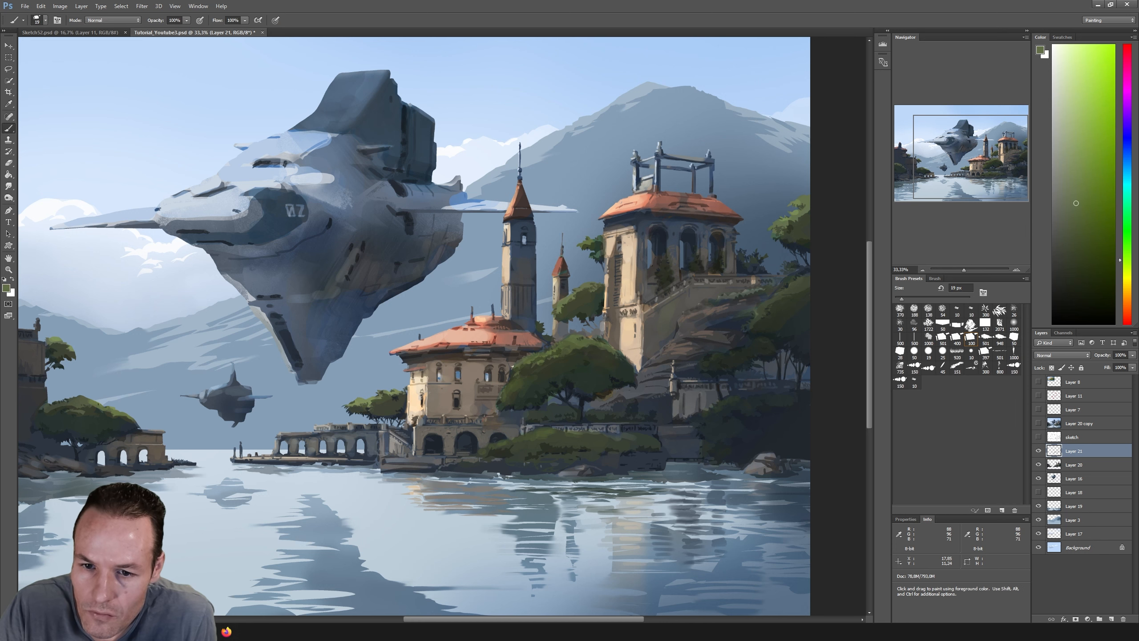
pyautogui.keyDown('alt'); pyautogui.click(572, 341); pyautogui.keyUp('alt')
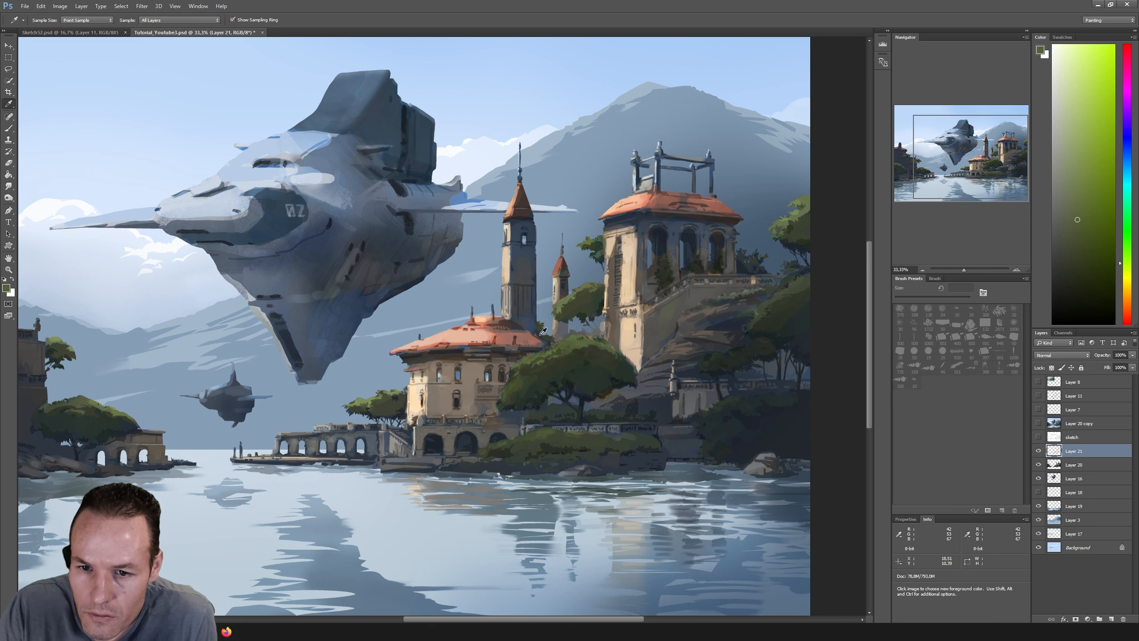
# Step: Detail the lakeside villa's roof edge and rooftop ornaments with sampled dark blue, dark grey, mid blue and dark reddish brown
pyautogui.keyDown('alt'); pyautogui.click(540, 331); pyautogui.keyUp('alt')
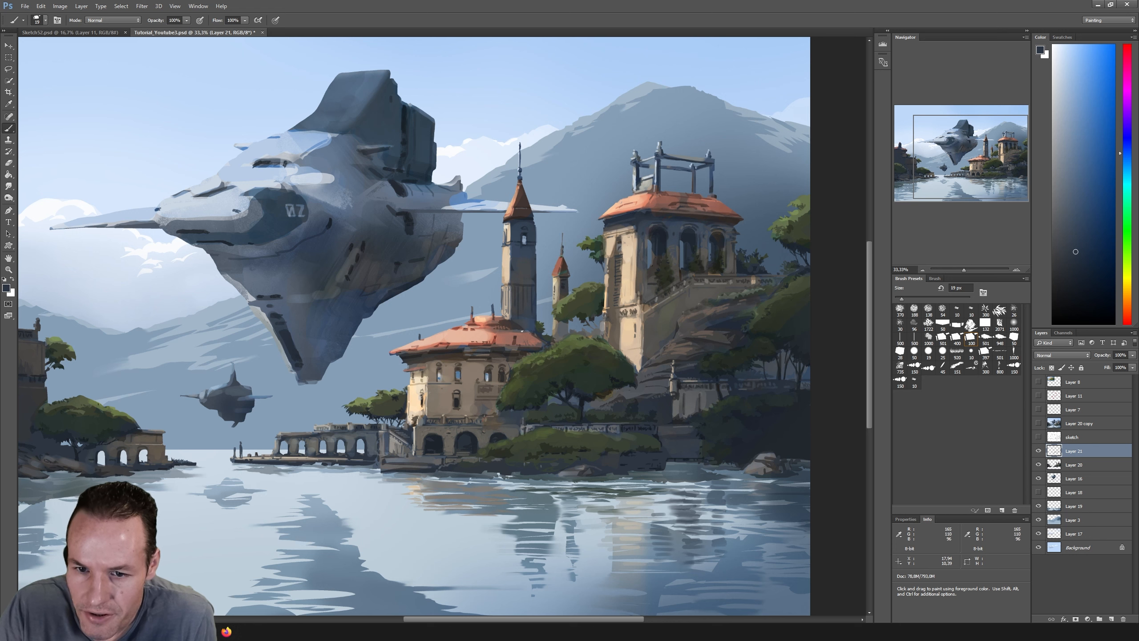
pyautogui.keyDown('alt'); pyautogui.click(518, 330); pyautogui.keyUp('alt')
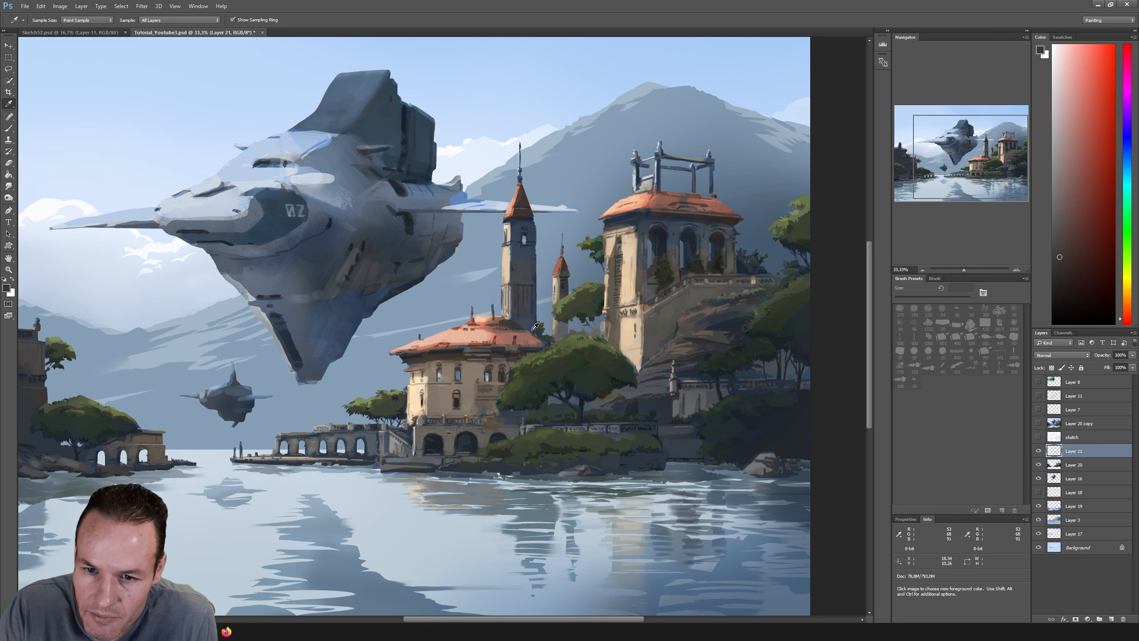
pyautogui.keyDown('alt'); pyautogui.click(519, 330); pyautogui.keyUp('alt')
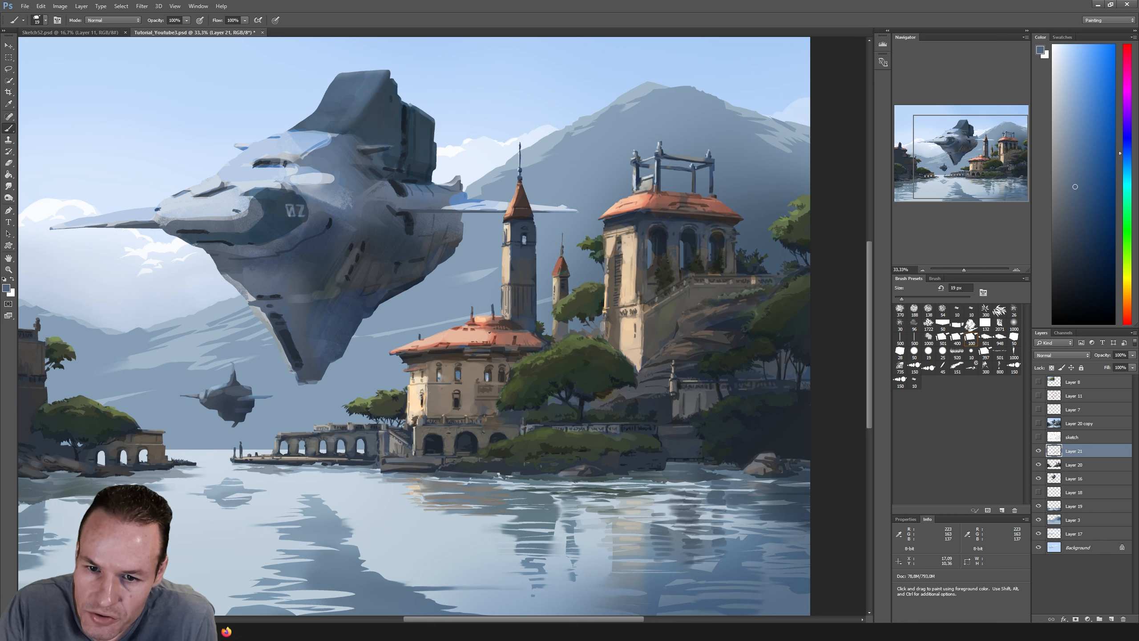
pyautogui.keyDown('alt'); pyautogui.click(501, 322); pyautogui.keyUp('alt')
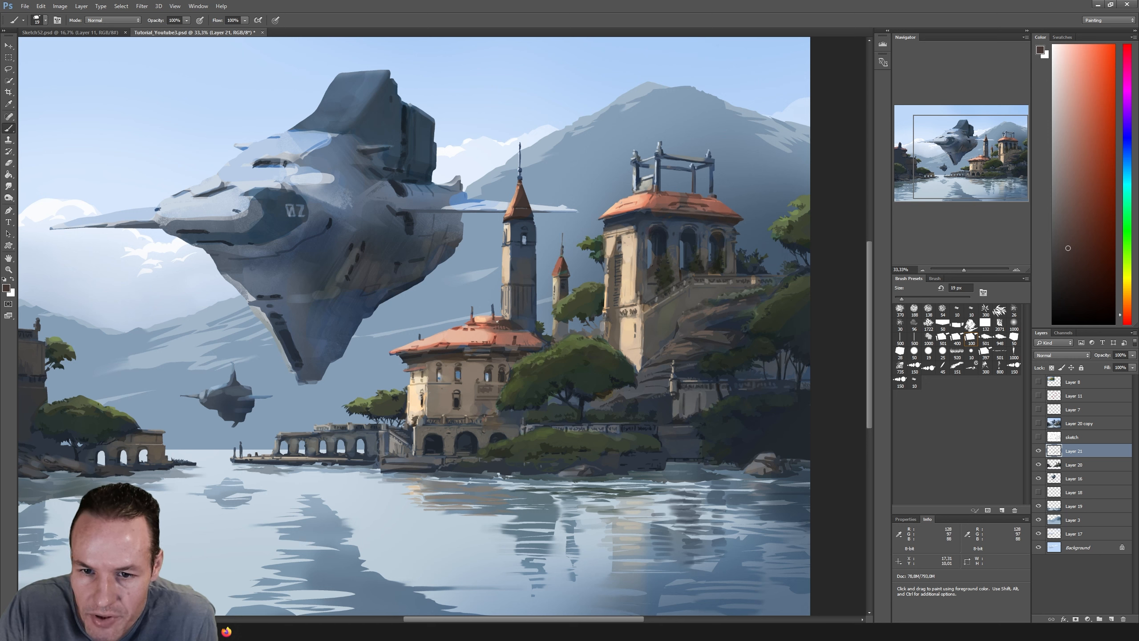
pyautogui.keyDown('alt'); pyautogui.click(492, 309); pyautogui.keyUp('alt')
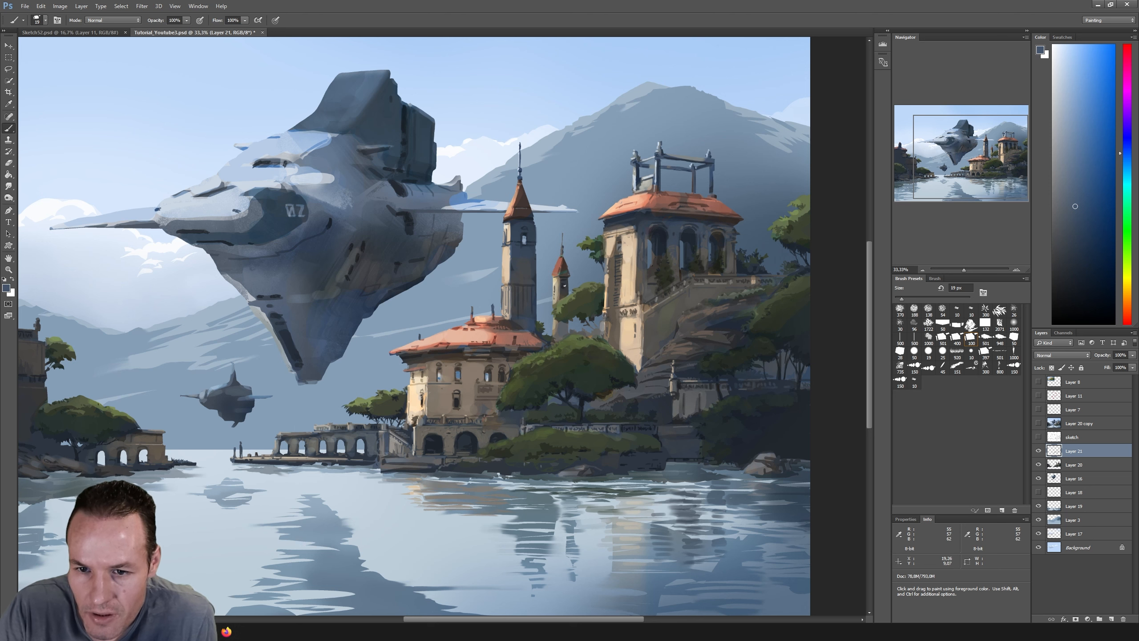
# Step: Refine the lakeside villa's roof tiles with sampled terracotta, brick red, dark brown, muted reddish brown and light peach
pyautogui.press('i')
pyautogui.click(473, 324)
pyautogui.press('b')
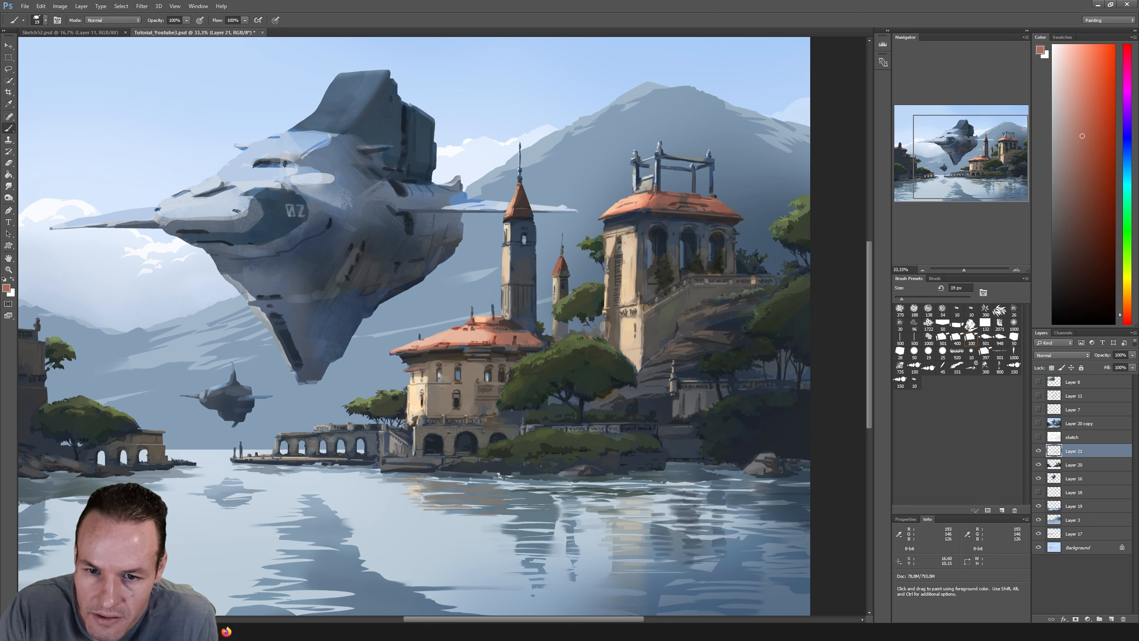
pyautogui.keyDown('alt'); pyautogui.click(456, 328); pyautogui.keyUp('alt')
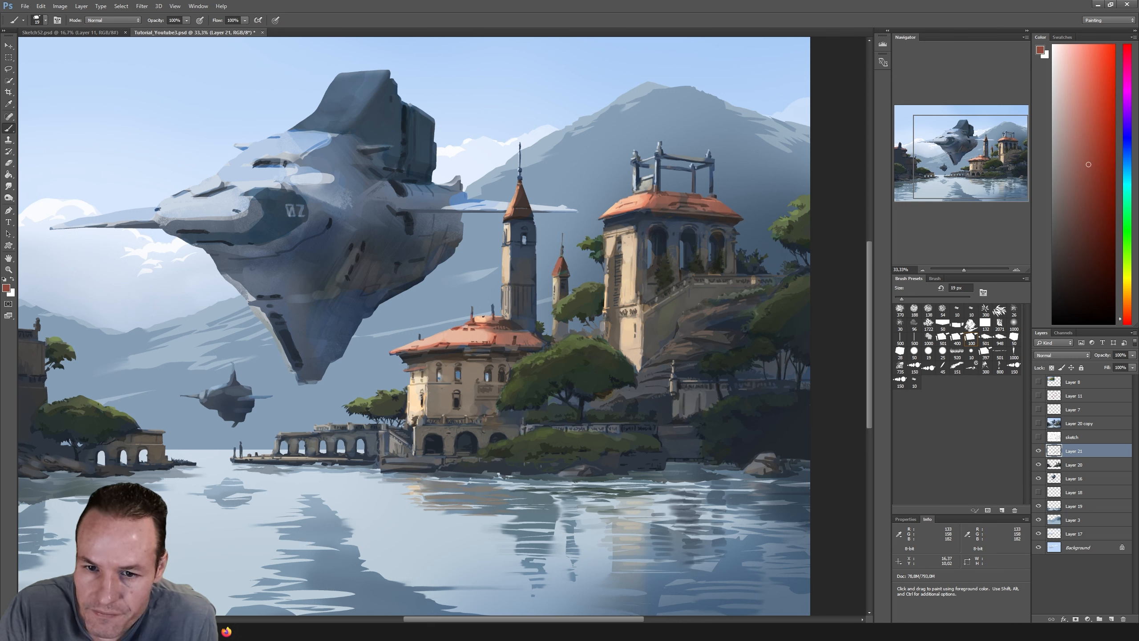
pyautogui.keyDown('alt'); pyautogui.click(496, 317); pyautogui.keyUp('alt')
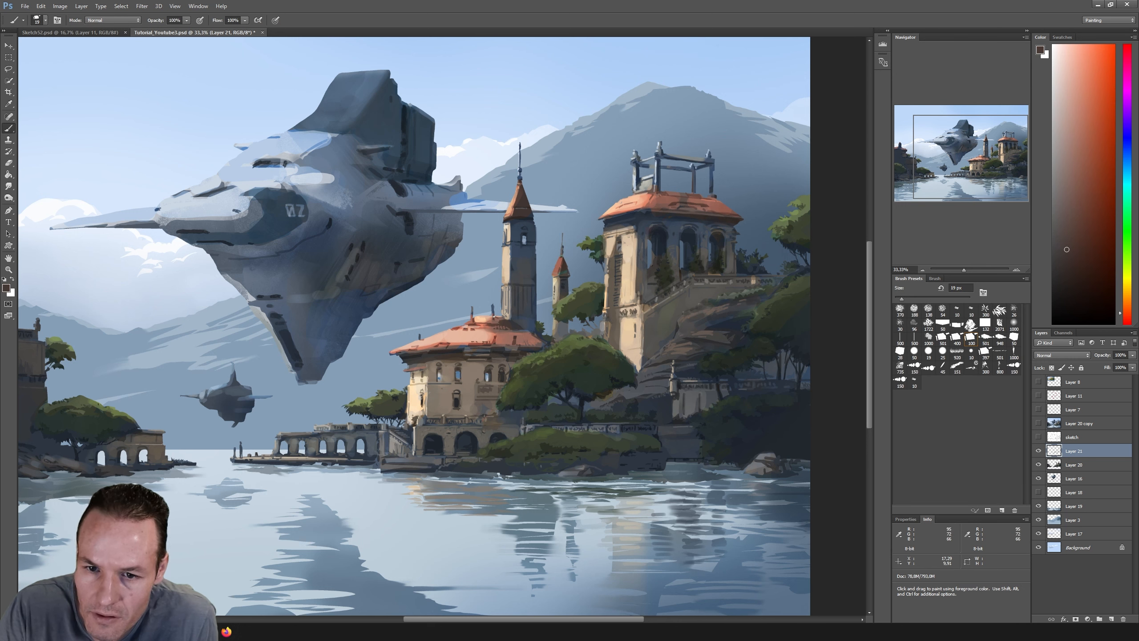
pyautogui.keyDown('alt'); pyautogui.click(494, 318); pyautogui.keyUp('alt')
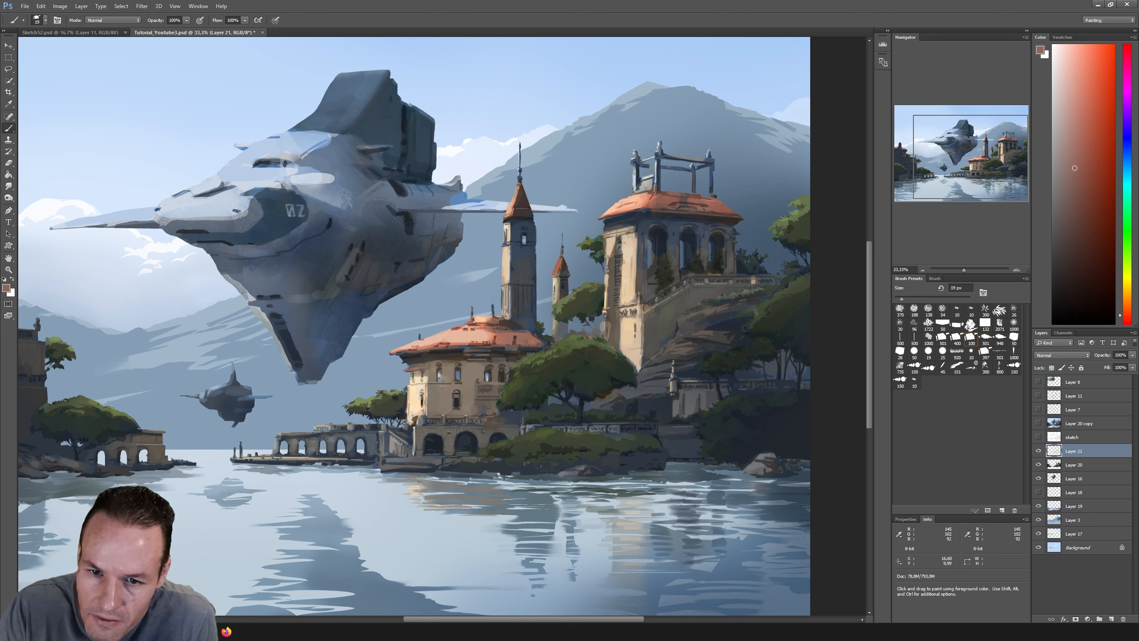
pyautogui.keyDown('alt'); pyautogui.click(474, 316); pyautogui.keyUp('alt')
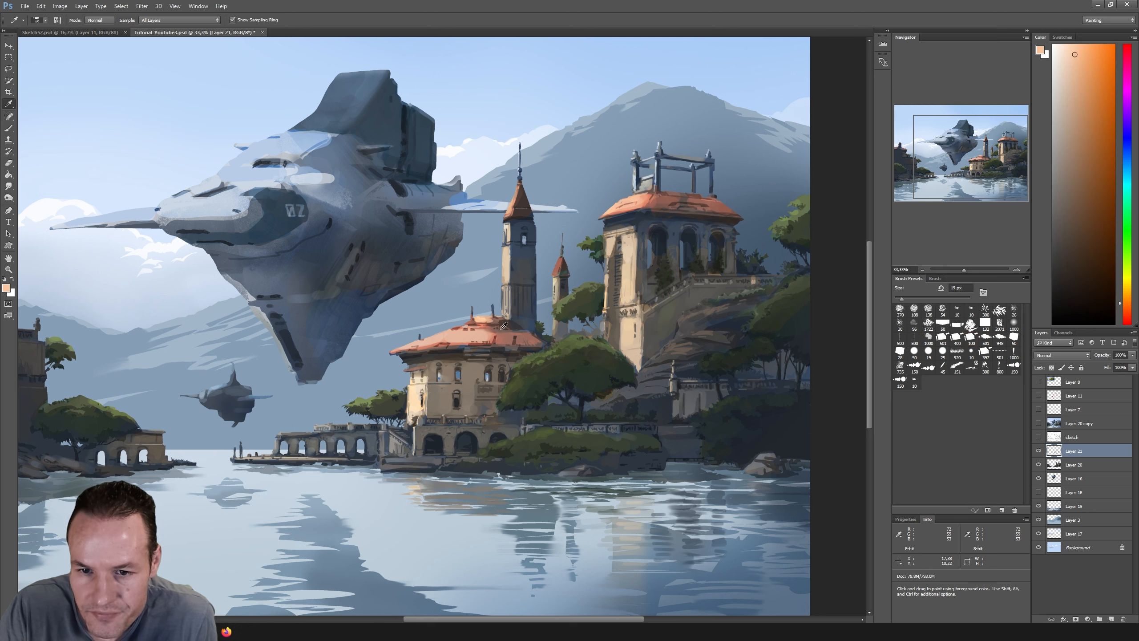
pyautogui.keyDown('alt'); pyautogui.click(501, 326); pyautogui.keyUp('alt')
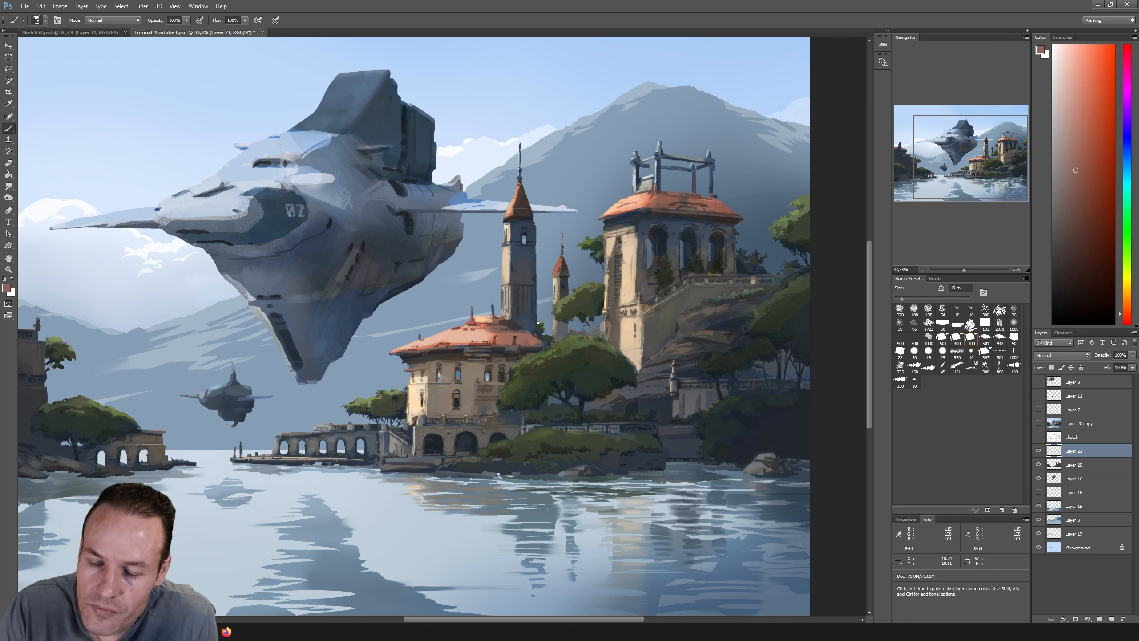
# Step: Enlarge the brush and refine the small tower and the tree beside it with sampled beige, grey-brown and dark green
pyautogui.moveTo(903, 297); pyautogui.dragTo(906, 297)
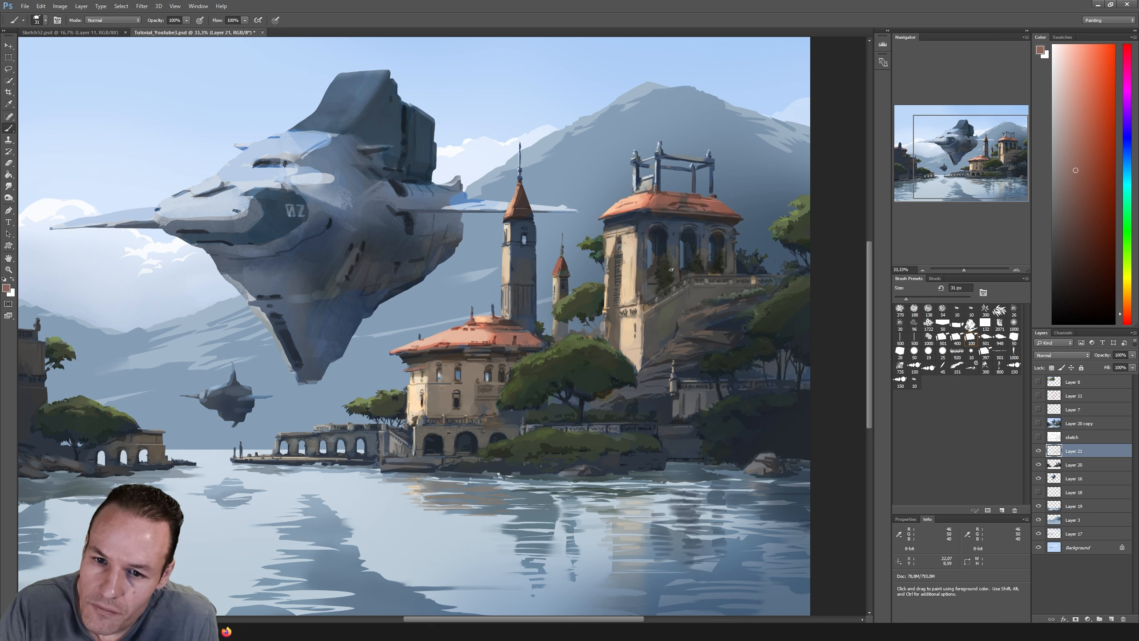
pyautogui.keyDown('alt'); pyautogui.click(558, 279); pyautogui.keyUp('alt')
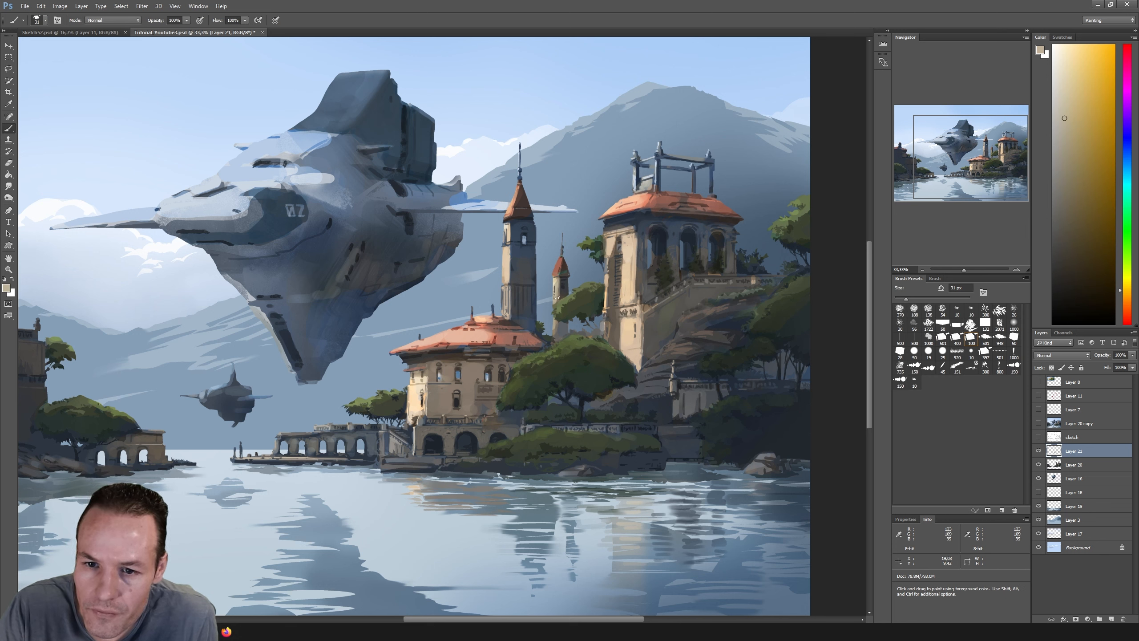
pyautogui.keyDown('alt'); pyautogui.click(554, 322); pyautogui.keyUp('alt')
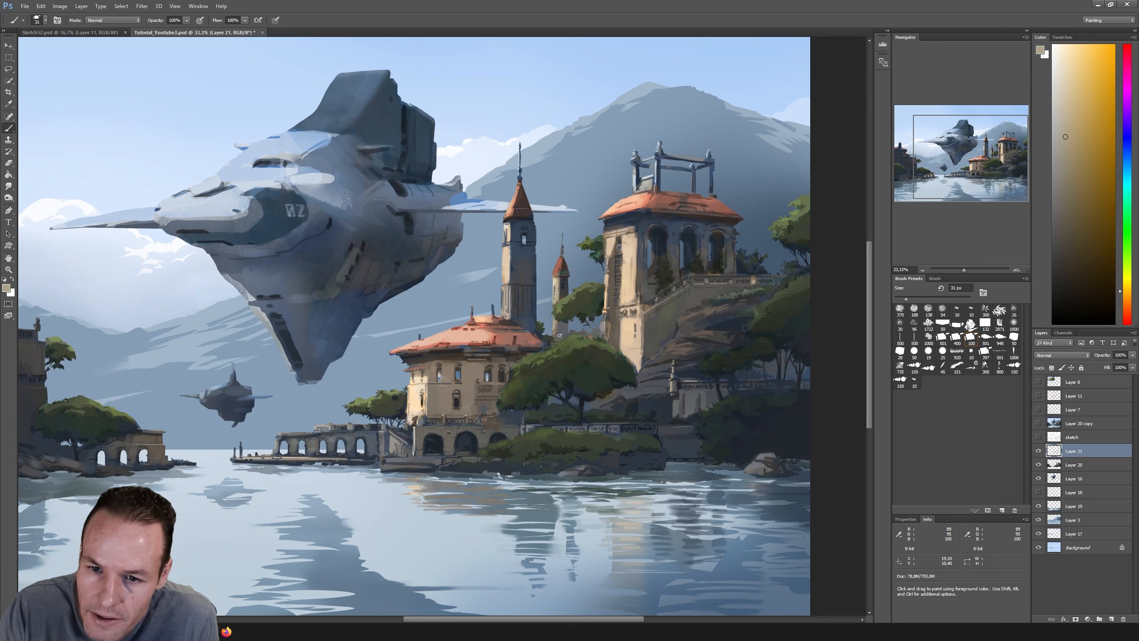
pyautogui.keyDown('alt'); pyautogui.click(557, 331); pyautogui.keyUp('alt')
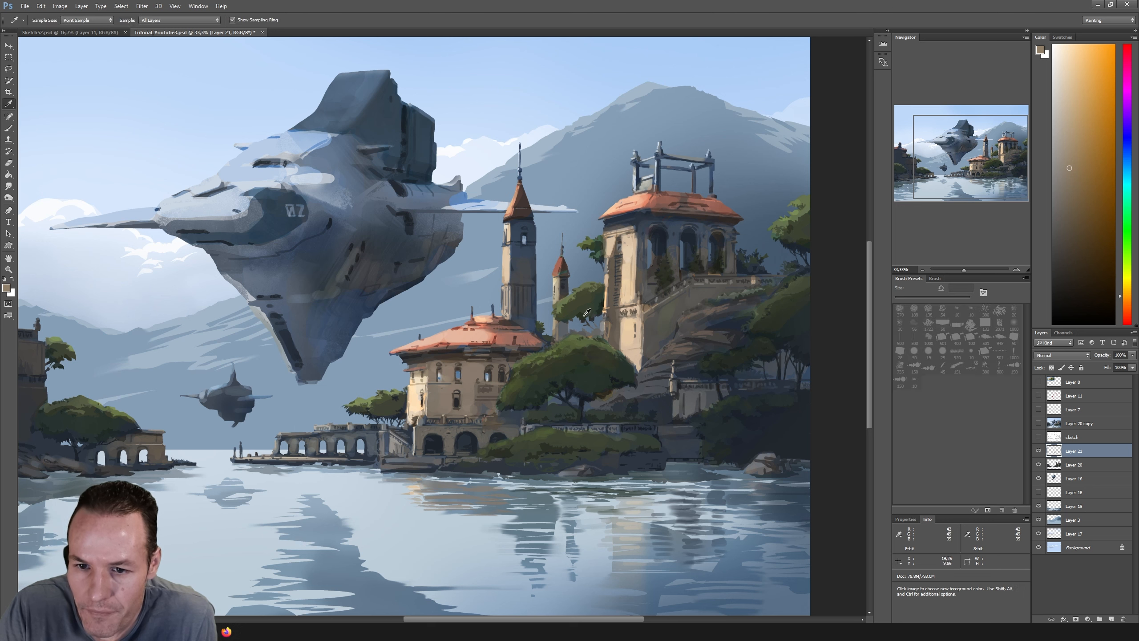
pyautogui.keyDown('alt'); pyautogui.click(568, 323); pyautogui.keyUp('alt')
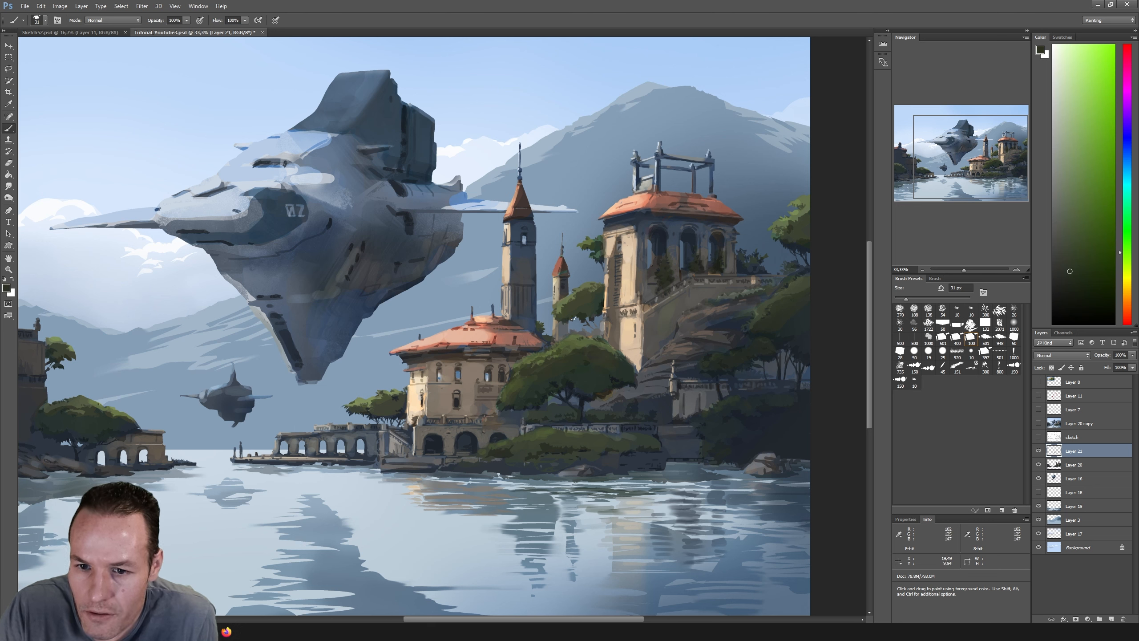
# Step: Darken the arched openings of the hillside villa with sampled dark navy blue
pyautogui.keyDown('alt'); pyautogui.click(660, 269); pyautogui.keyUp('alt')
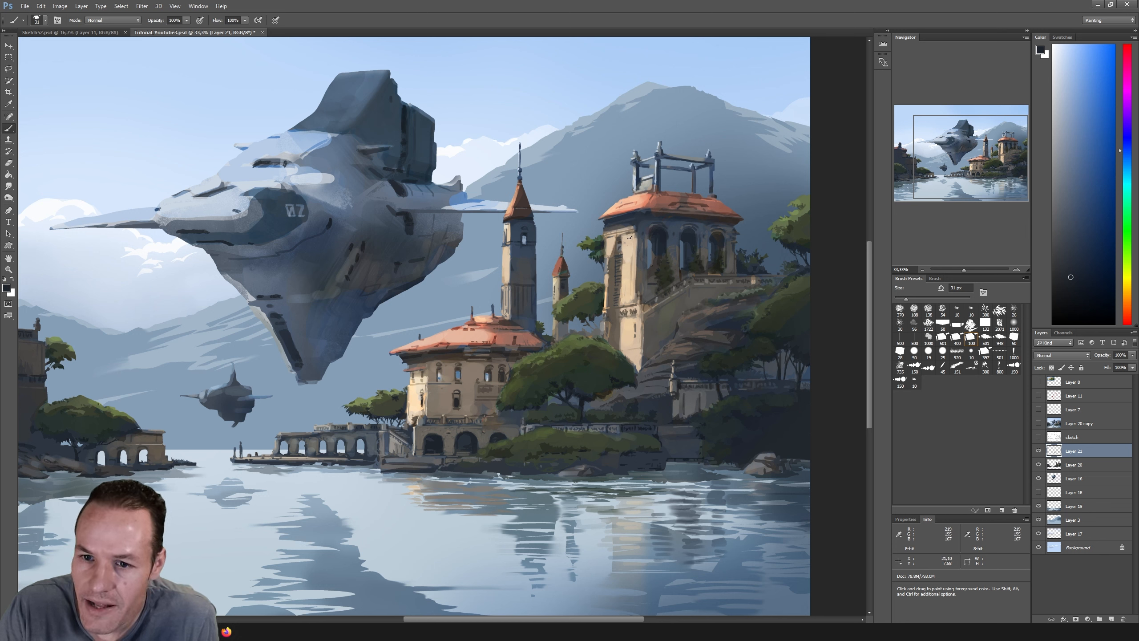
pyautogui.press('ctrl')
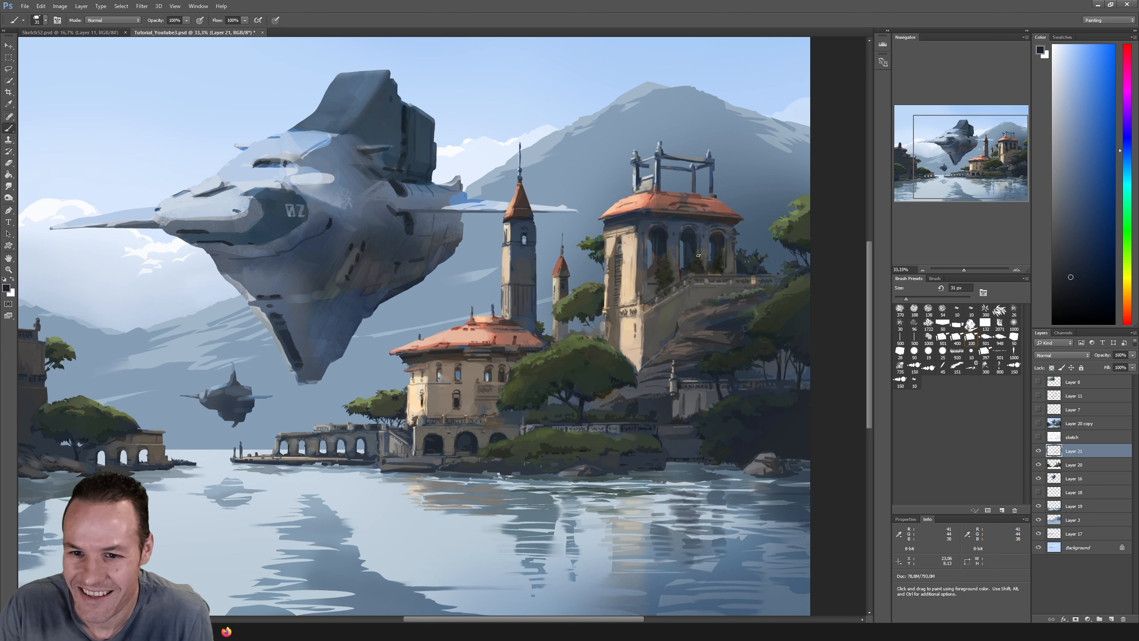
pyautogui.press('alt')
pyautogui.keyDown('alt'); pyautogui.click(688, 235); pyautogui.keyUp('alt')
pyautogui.keyDown('alt'); pyautogui.click(662, 233); pyautogui.keyUp('alt')
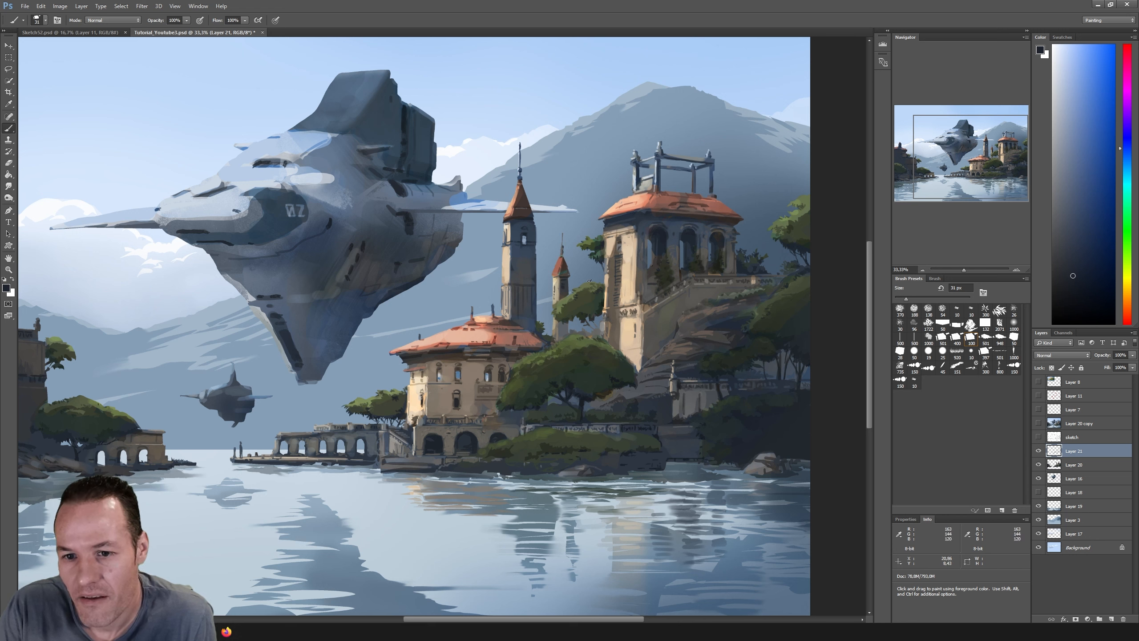
# Step: Touch up the tree beside the small tower with sampled dark green and the lakeside villa's roof with muted reddish brown
pyautogui.keyDown('alt'); pyautogui.click(591, 312); pyautogui.keyUp('alt')
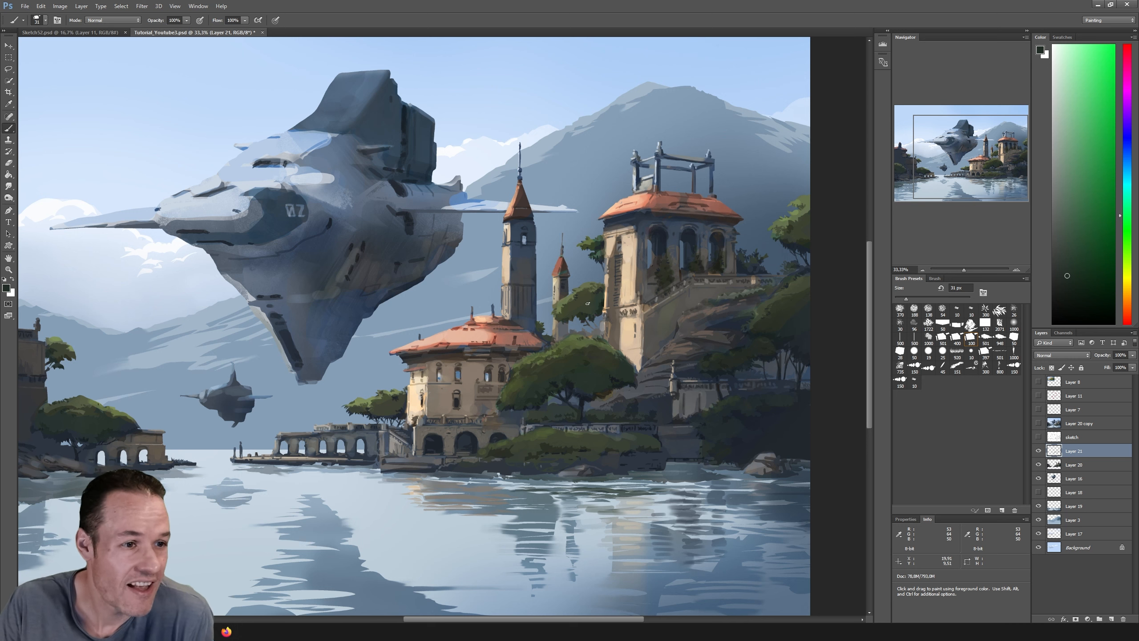
pyautogui.keyDown('alt'); pyautogui.click(510, 323); pyautogui.keyUp('alt')
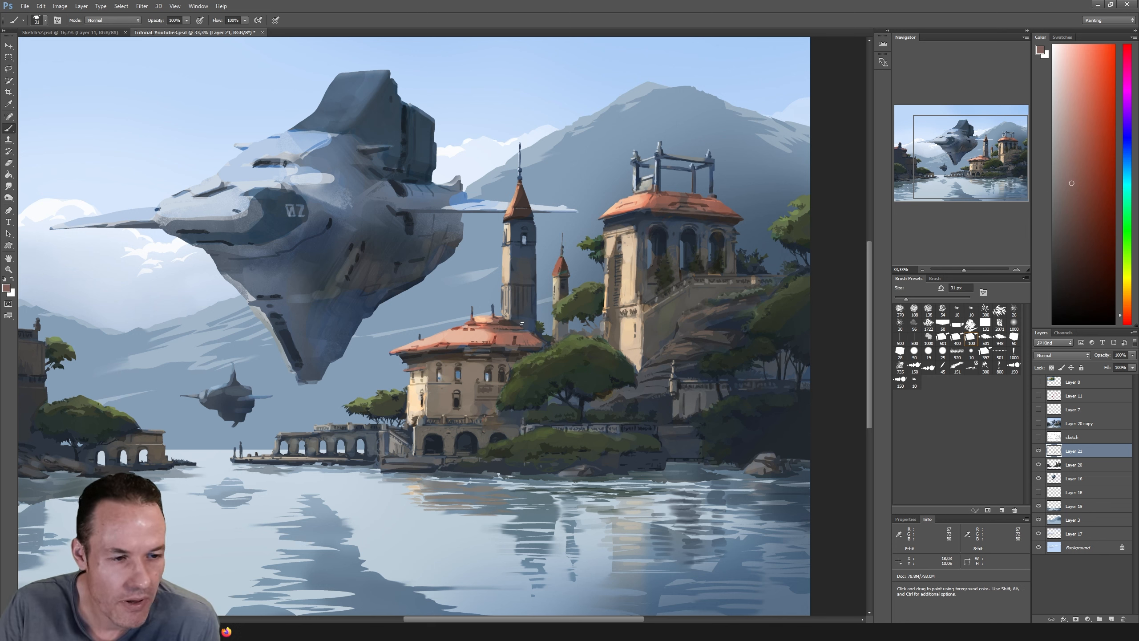
# Step: Refine the hillside villa's arches with sampled dark navy, slate blue and dark grey, and its roof with muted red
pyautogui.press('i')
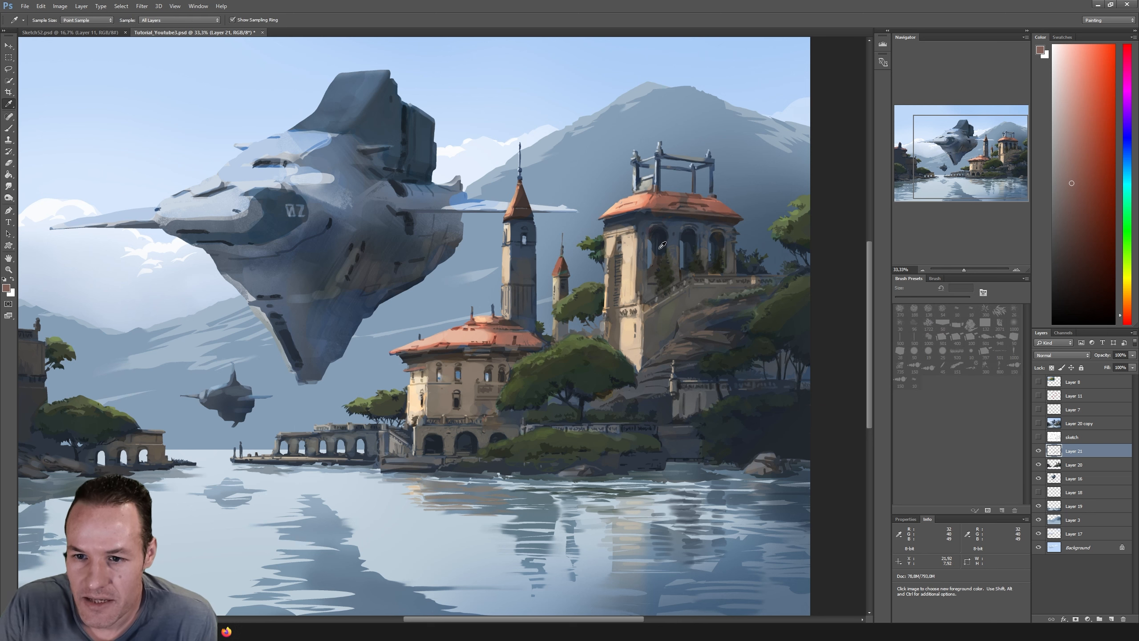
pyautogui.keyDown('alt'); pyautogui.click(662, 246); pyautogui.keyUp('alt')
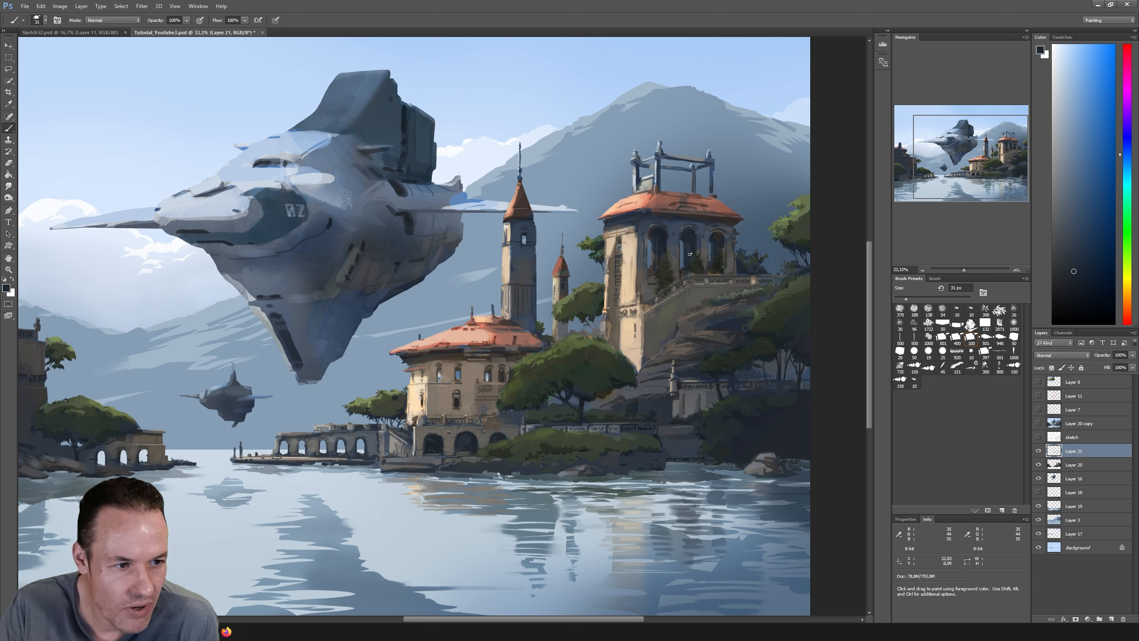
pyautogui.press('alt')
pyautogui.keyDown('alt'); pyautogui.click(659, 246); pyautogui.keyUp('alt')
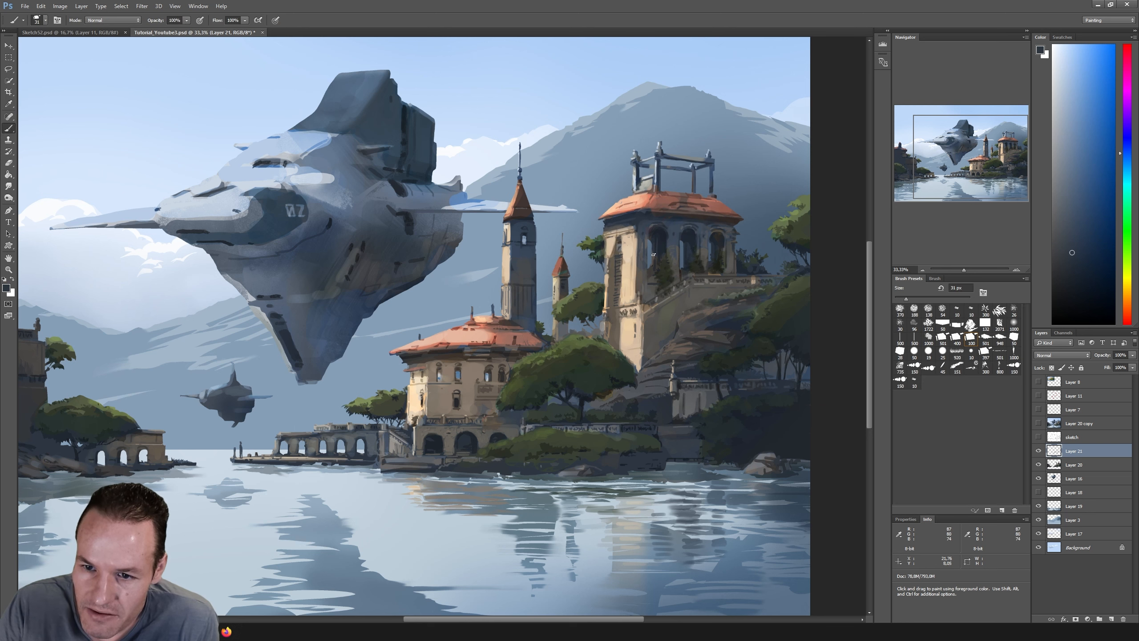
pyautogui.keyDown('alt'); pyautogui.click(654, 252); pyautogui.keyUp('alt')
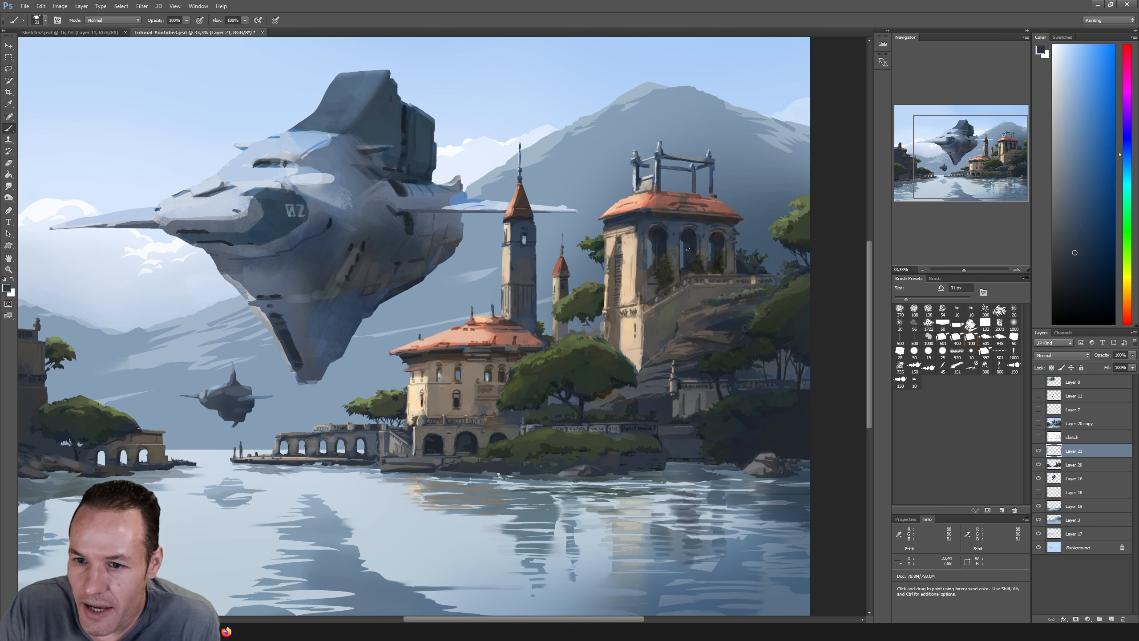
pyautogui.keyDown('alt'); pyautogui.click(702, 250); pyautogui.keyUp('alt')
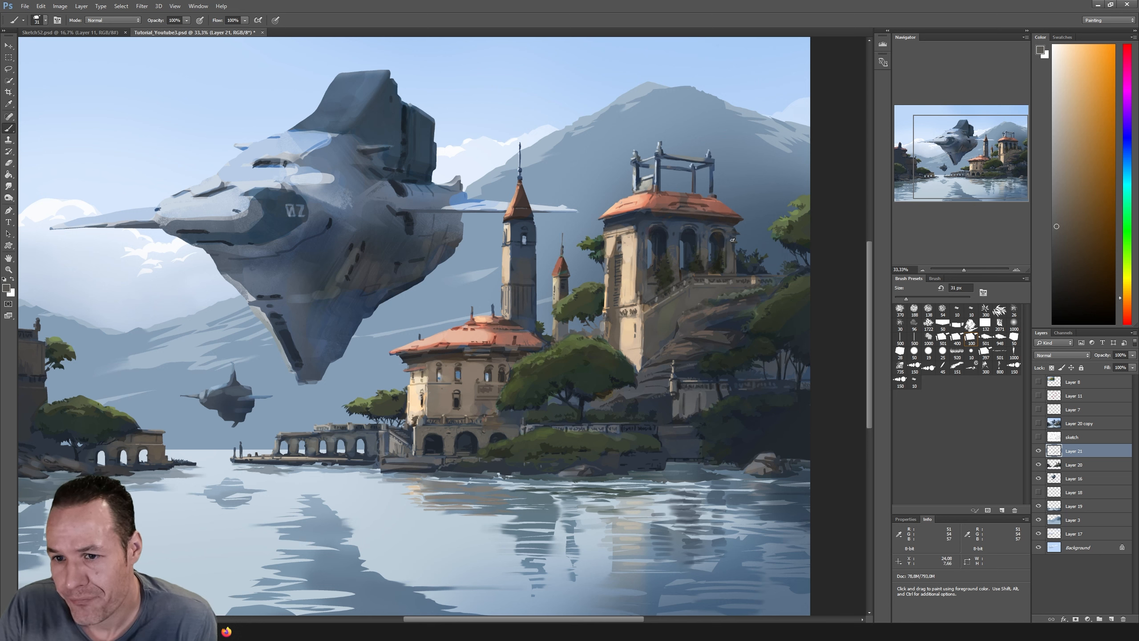
pyautogui.keyDown('alt'); pyautogui.click(684, 198); pyautogui.keyUp('alt')
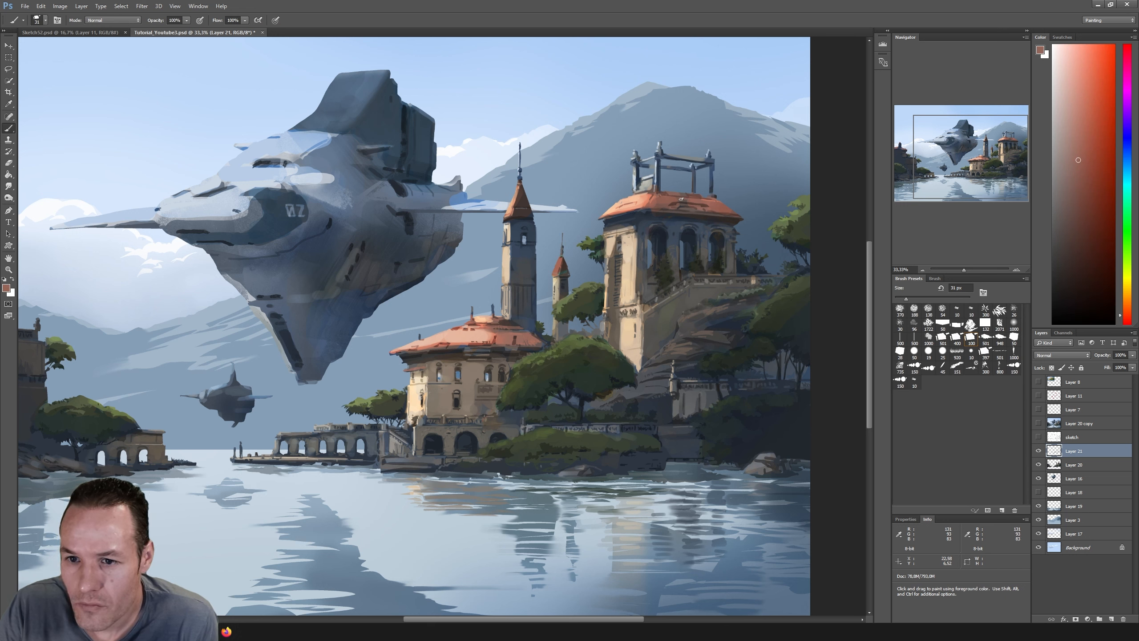
# Step: Refine the shaded ground beneath the large tree with sampled dark grey and very dark navy
pyautogui.press('i')
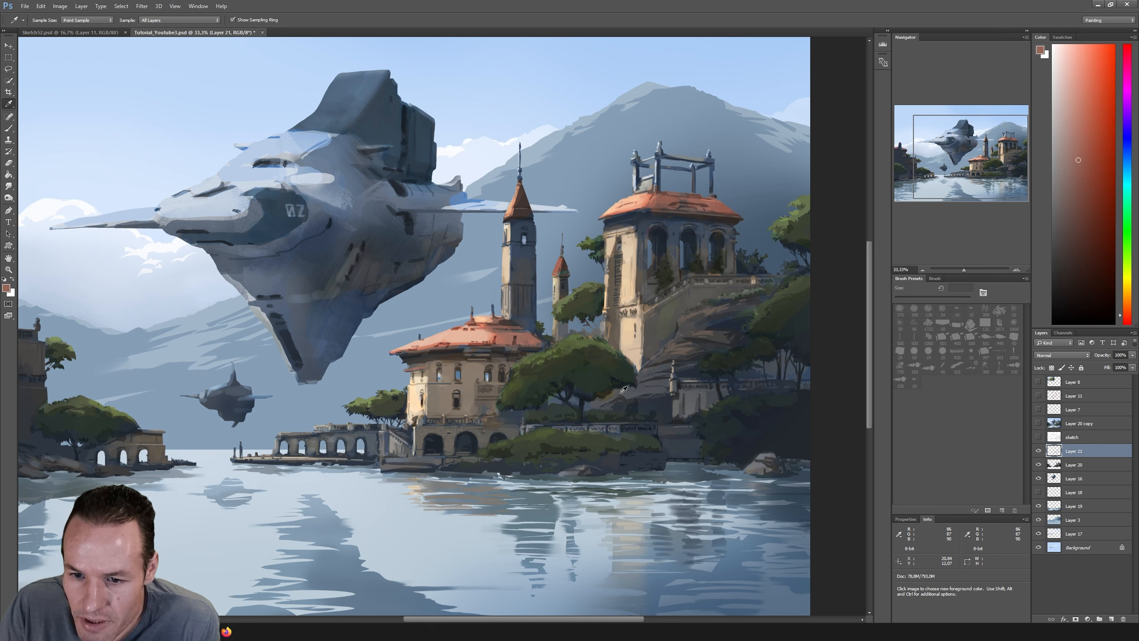
pyautogui.click(621, 389)
pyautogui.press('b')
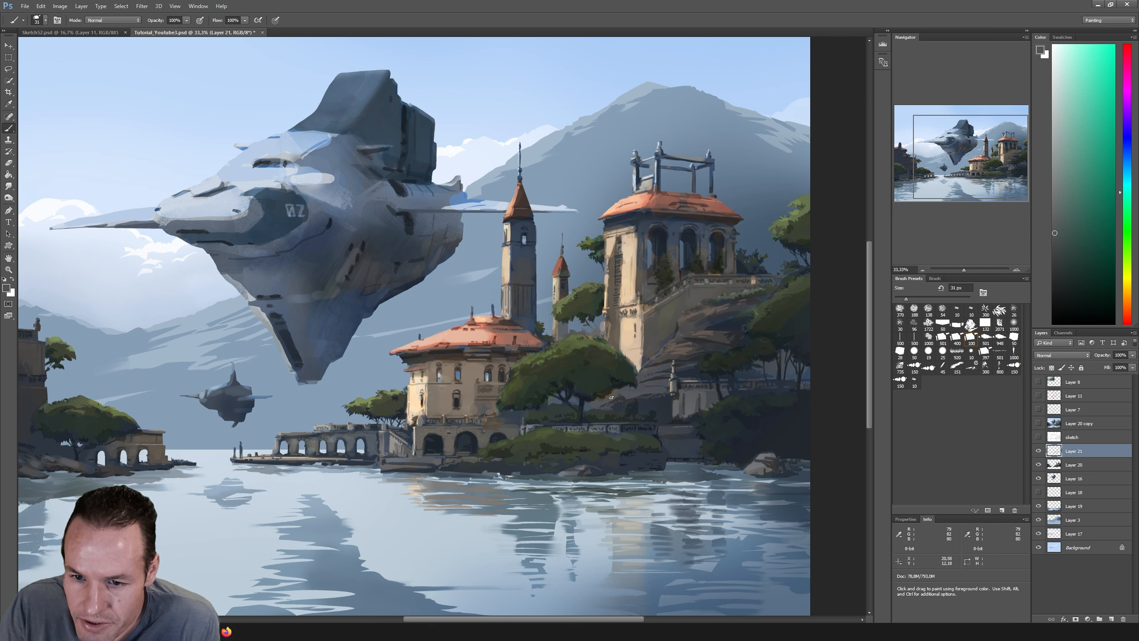
pyautogui.press('i')
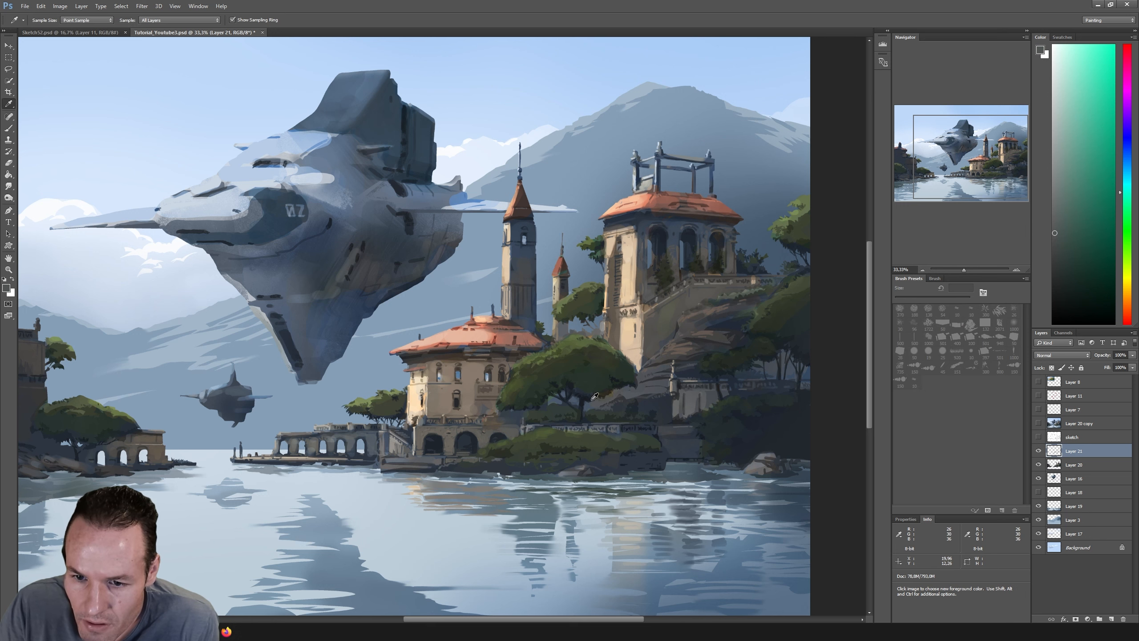
pyautogui.click(592, 397)
pyautogui.click(591, 397)
pyautogui.press('b')
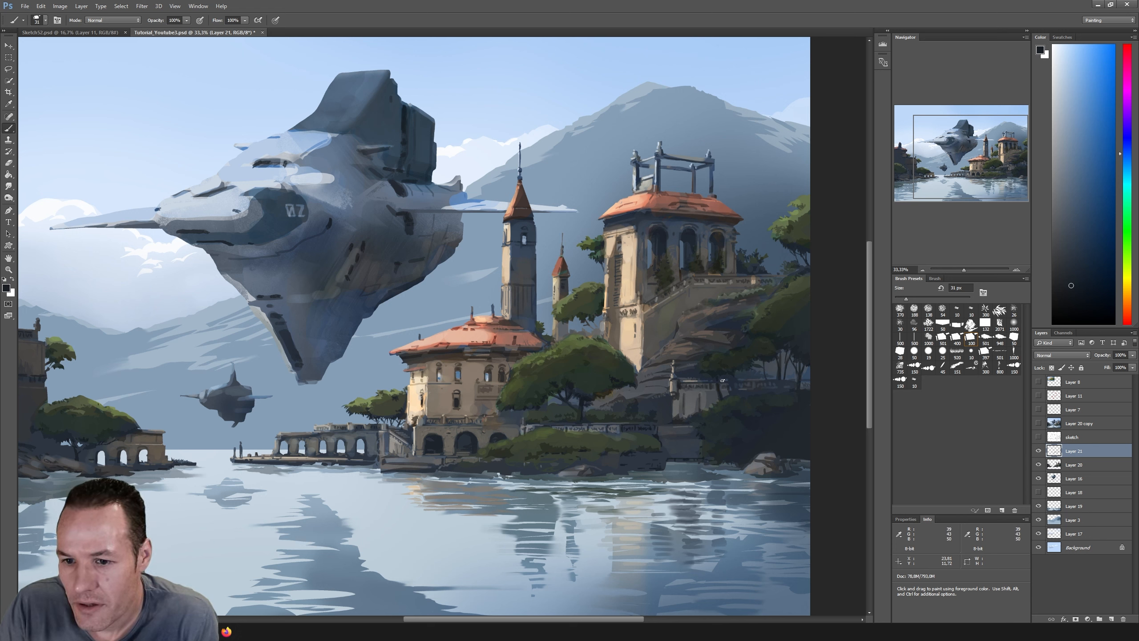
# Step: Refine the shaded trees on the hillside beyond the villa with sampled dark slate blue, dark navy and dark teal
pyautogui.keyDown('alt'); pyautogui.click(787, 385); pyautogui.keyUp('alt')
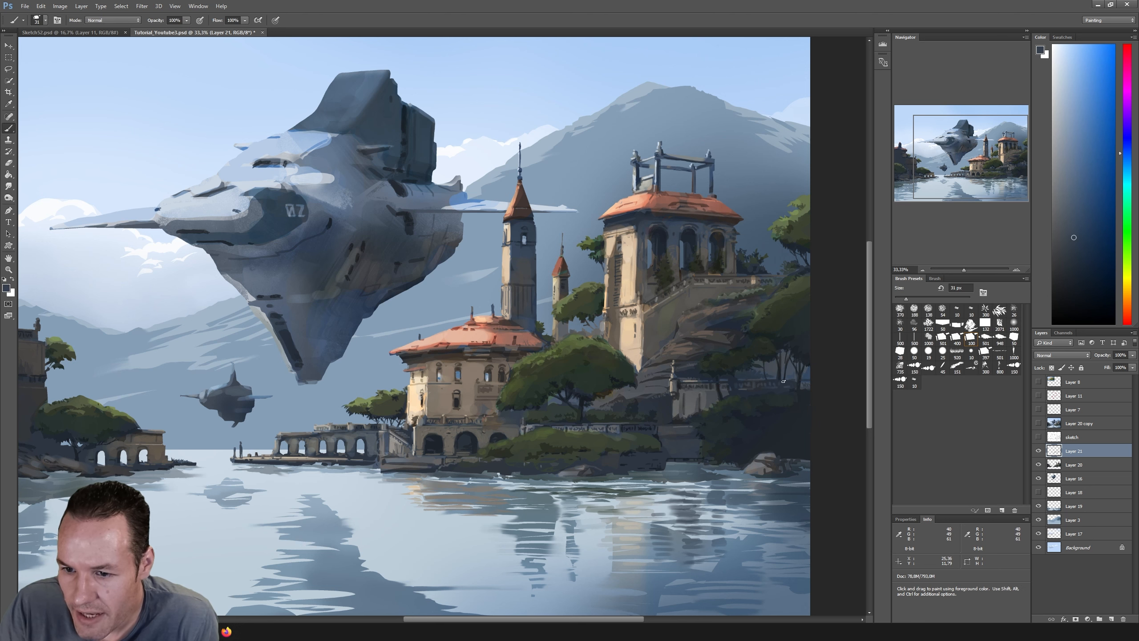
pyautogui.keyDown('alt'); pyautogui.click(805, 385); pyautogui.keyUp('alt')
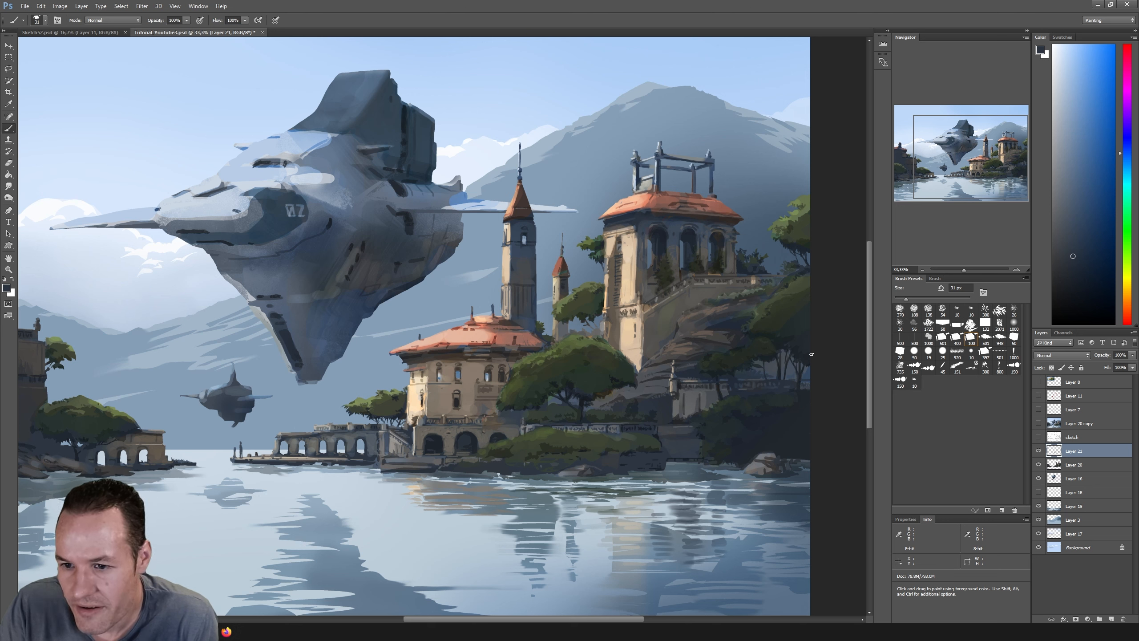
pyautogui.keyDown('alt'); pyautogui.click(789, 325); pyautogui.keyUp('alt')
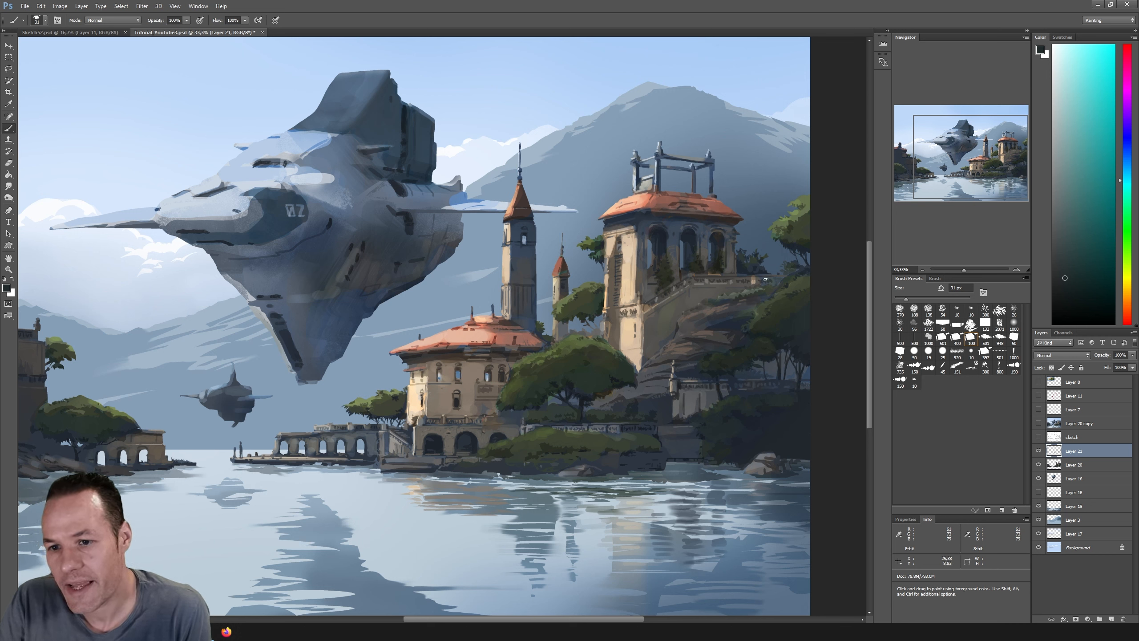
# Step: Touch up the terrace edge and foliage beside the hillside villa with sampled grey-green, dark green-grey and light tan
pyautogui.keyDown('alt'); pyautogui.click(743, 292); pyautogui.keyUp('alt')
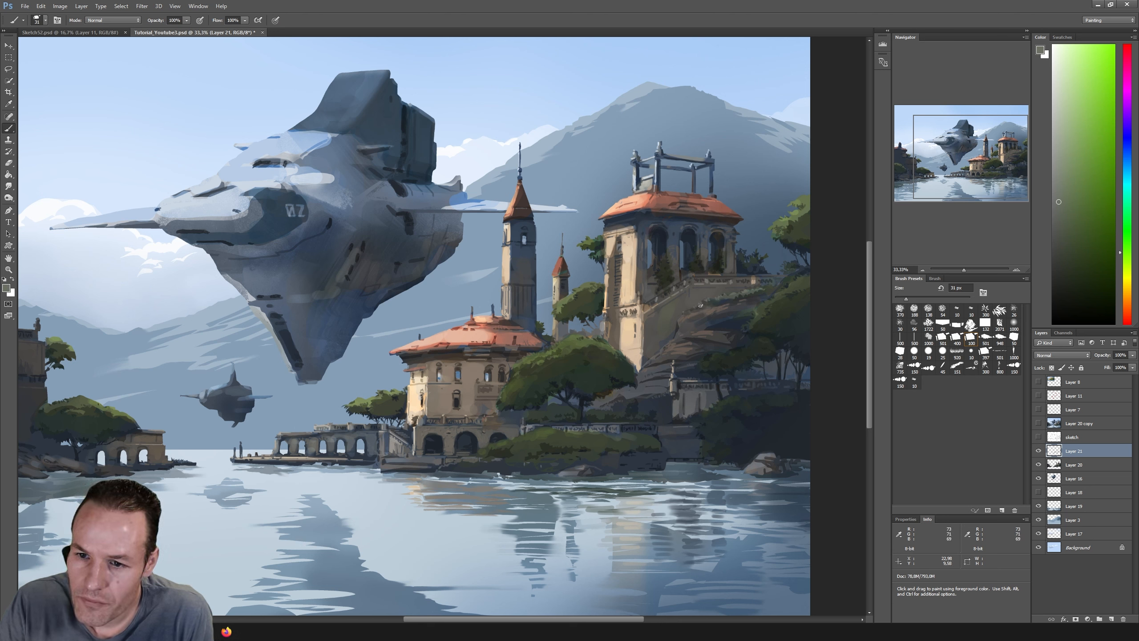
pyautogui.keyDown('alt'); pyautogui.click(736, 298); pyautogui.keyUp('alt')
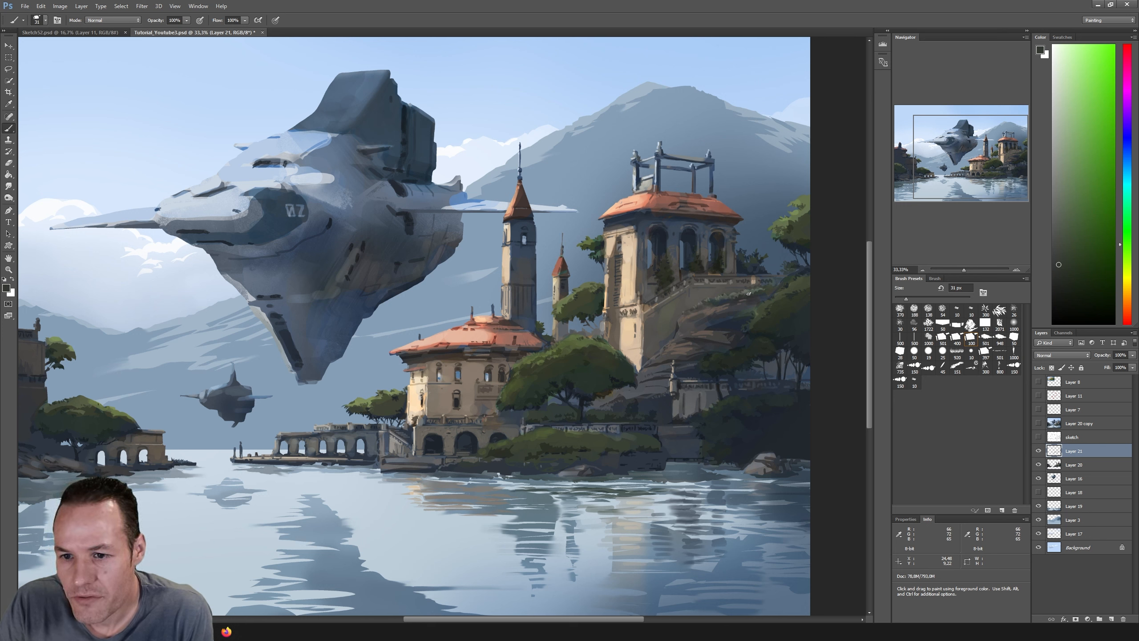
pyautogui.keyDown('alt'); pyautogui.click(771, 290); pyautogui.keyUp('alt')
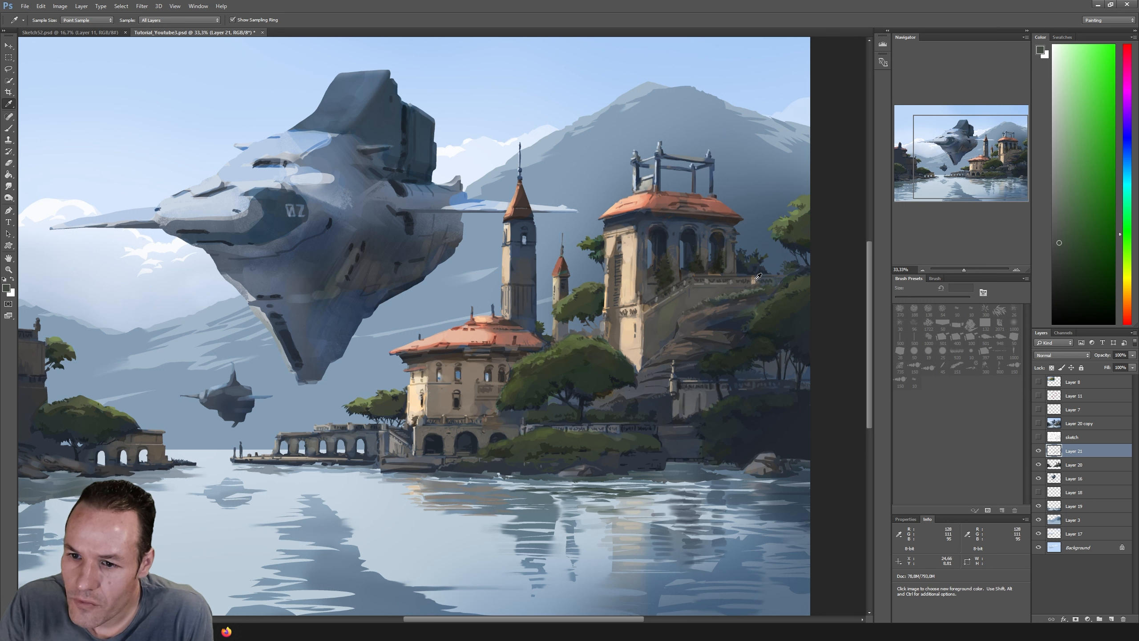
pyautogui.keyDown('alt'); pyautogui.click(754, 281); pyautogui.keyUp('alt')
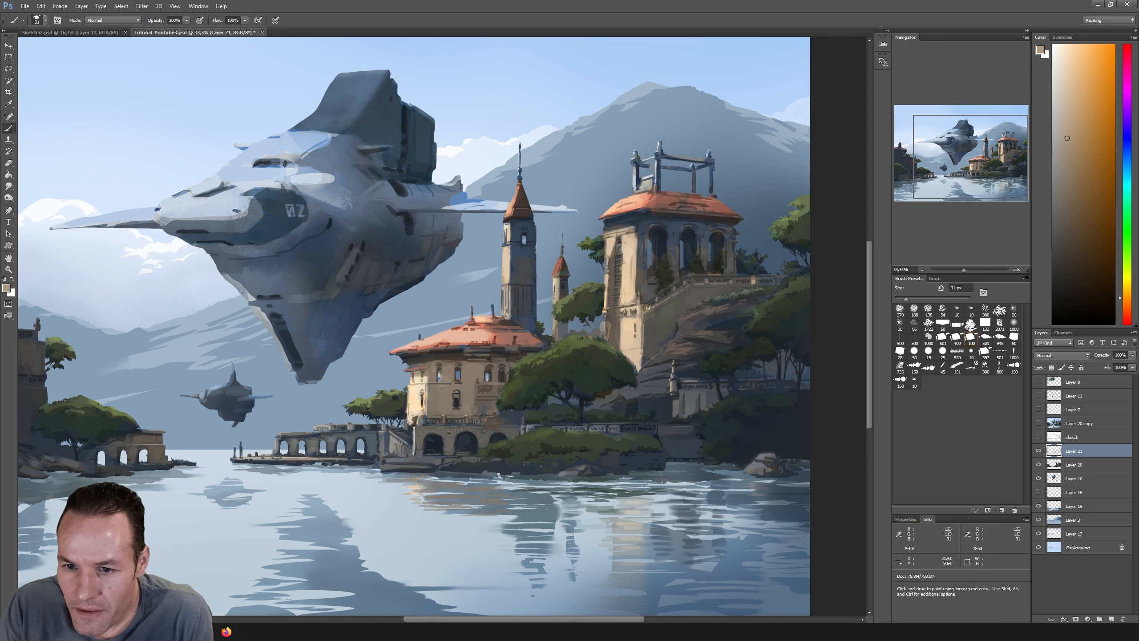
# Step: Detail the hillside villa's sloping balustrade using a 19 px brush with sampled brown, dark navy and dark teal
pyautogui.keyDown('alt'); pyautogui.click(659, 298); pyautogui.keyUp('alt')
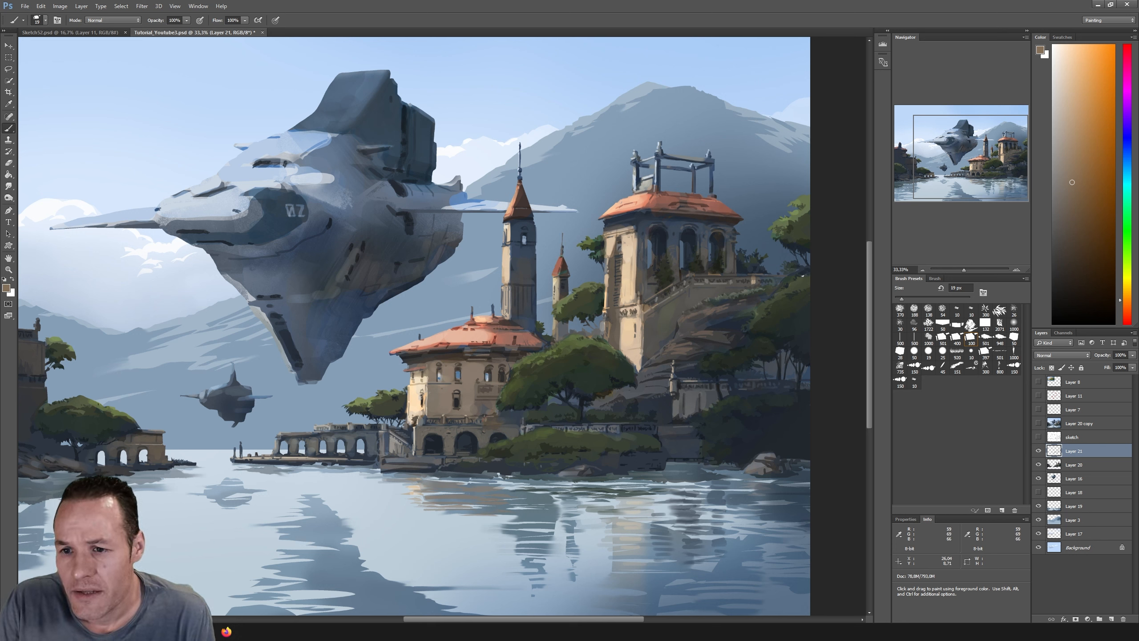
pyautogui.keyDown('alt'); pyautogui.click(787, 250); pyautogui.keyUp('alt')
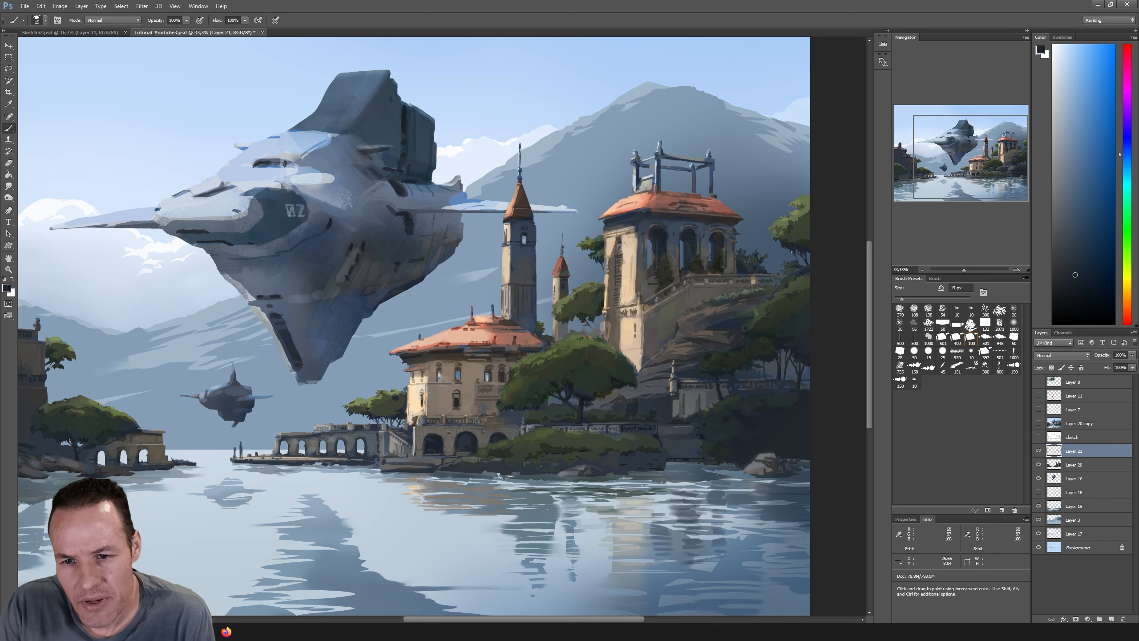
pyautogui.press('i')
pyautogui.click(667, 293)
pyautogui.press('b')
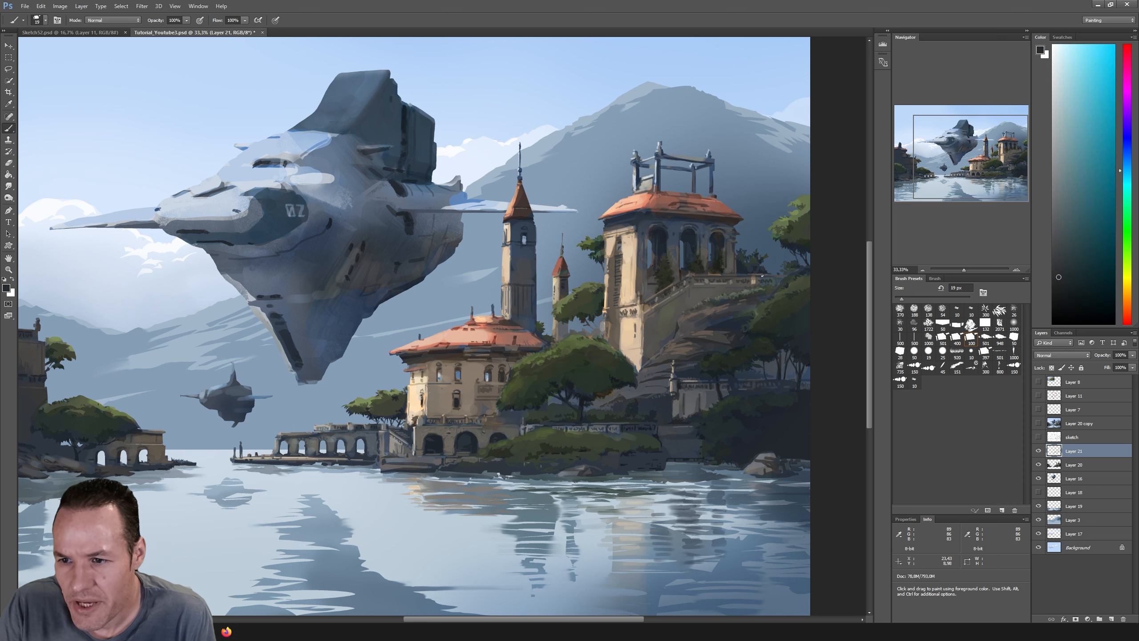
# Step: Set the brush to 27 px and refine the balustrade and wall beneath the villa's arches with sampled navy and grey-brown
pyautogui.moveTo(905, 298); pyautogui.dragTo(904, 297)
pyautogui.keyDown('alt'); pyautogui.click(733, 323); pyautogui.keyUp('alt')
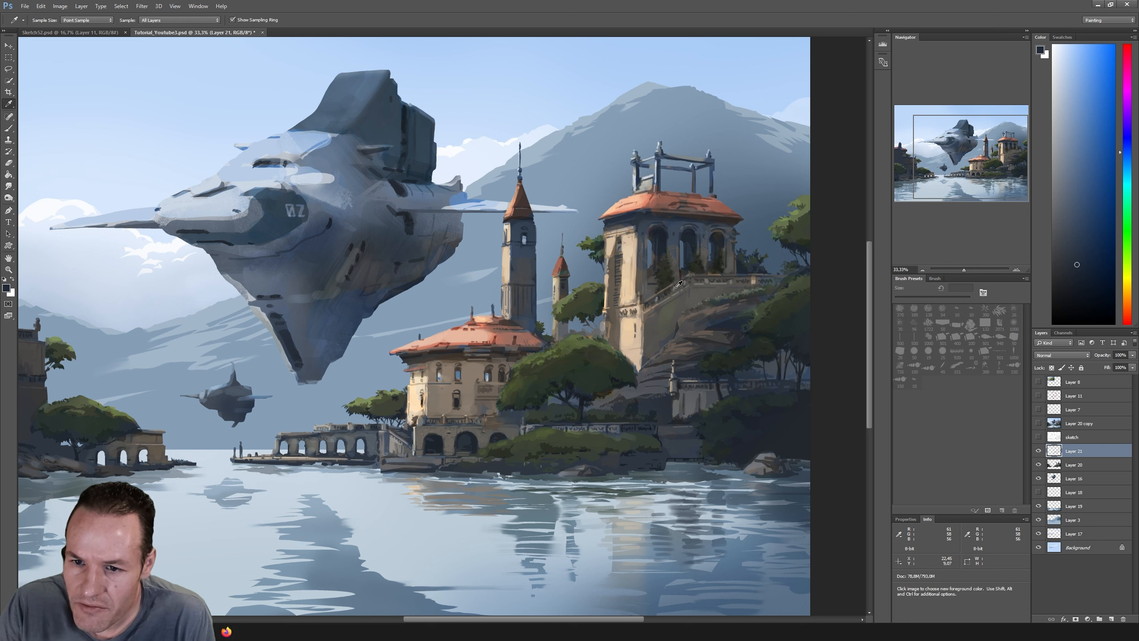
pyautogui.keyDown('alt'); pyautogui.click(672, 291); pyautogui.keyUp('alt')
pyautogui.press('i')
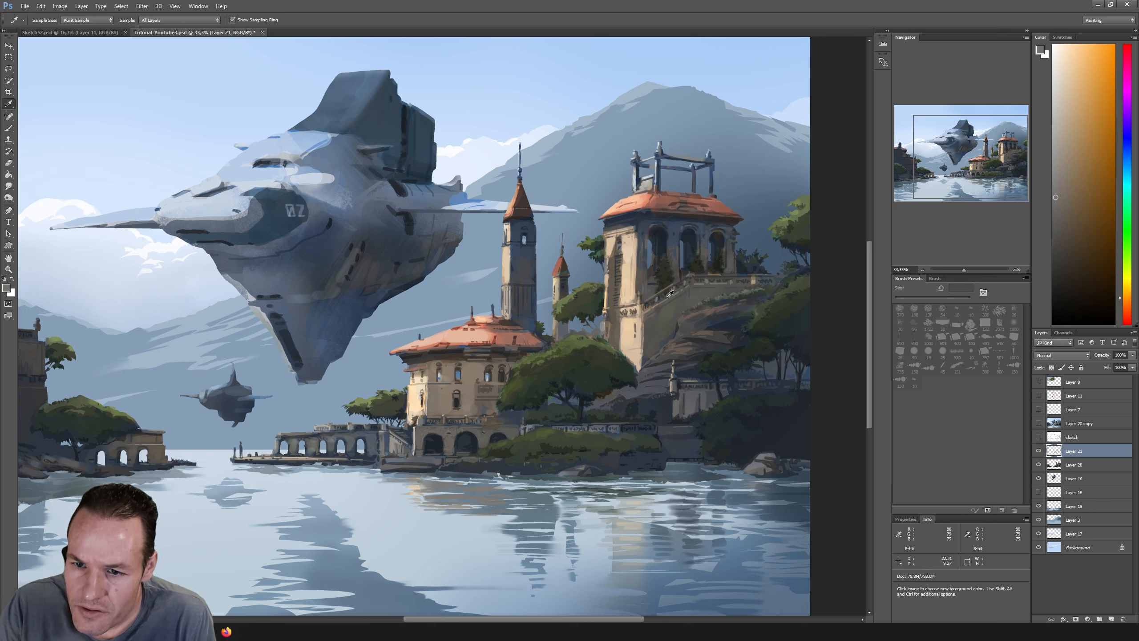
pyautogui.click(665, 249)
pyautogui.press('b')
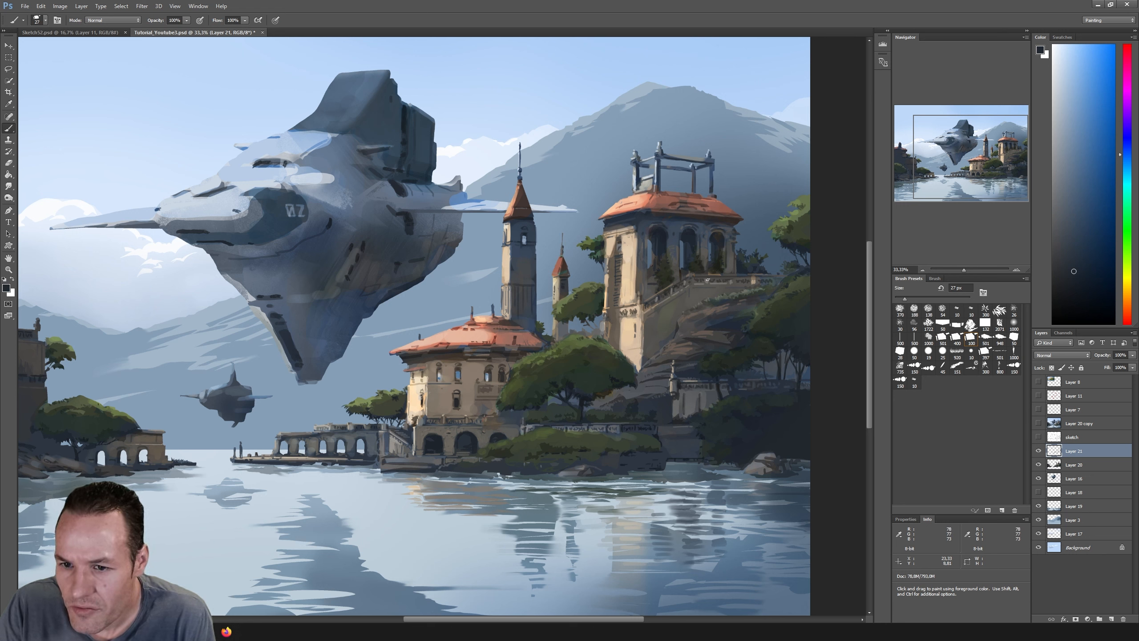
# Step: Refine the hillside villa's base and adjoining terrace with sampled dark reddish grey, dark navy, grey-brown and tan
pyautogui.press('i')
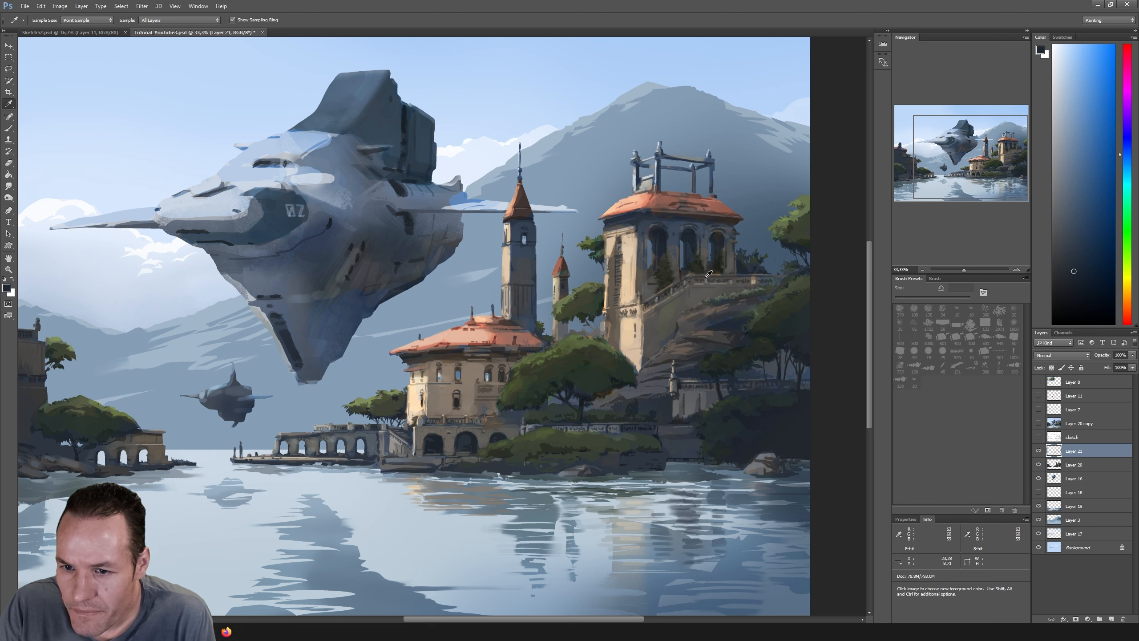
pyautogui.click(704, 279)
pyautogui.press('b')
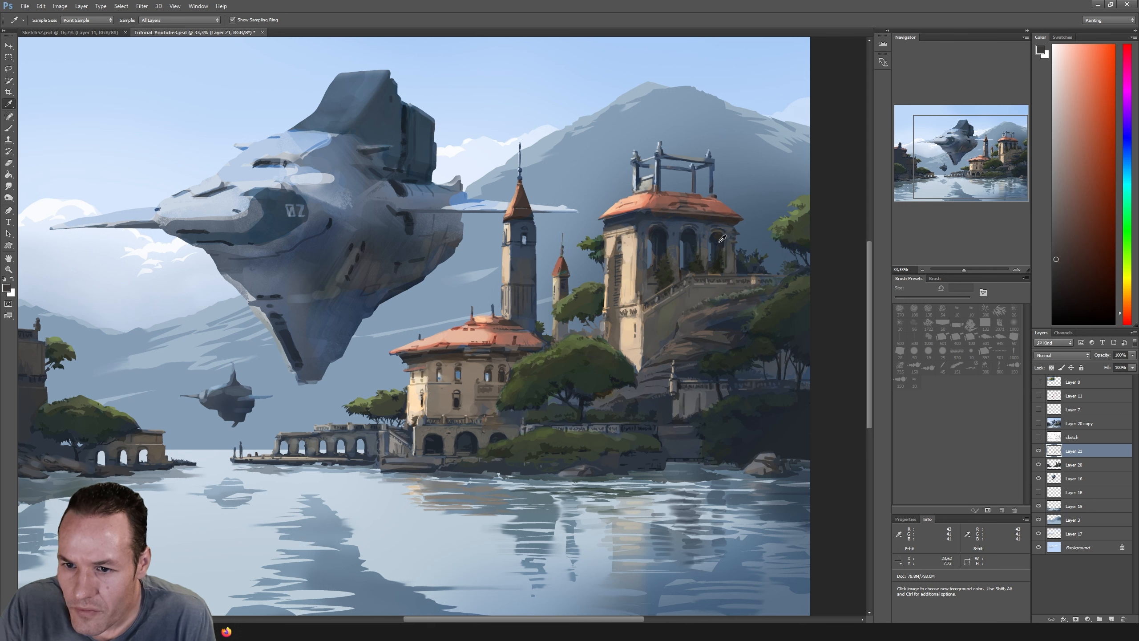
pyautogui.keyDown('alt'); pyautogui.click(736, 285); pyautogui.keyUp('alt')
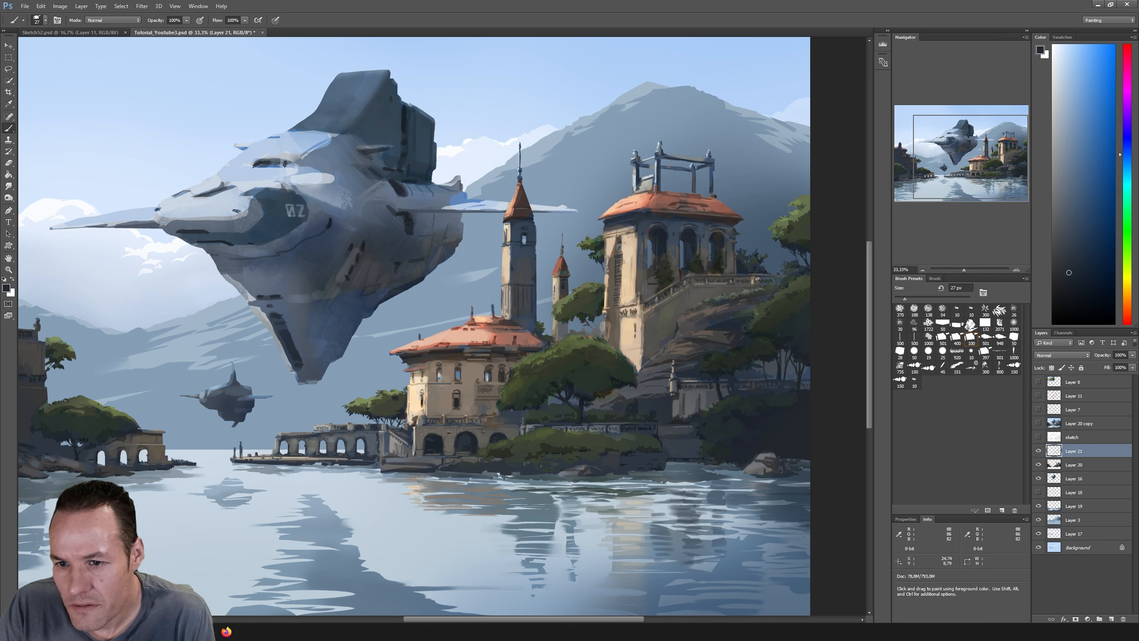
pyautogui.keyDown('alt'); pyautogui.click(756, 285); pyautogui.keyUp('alt')
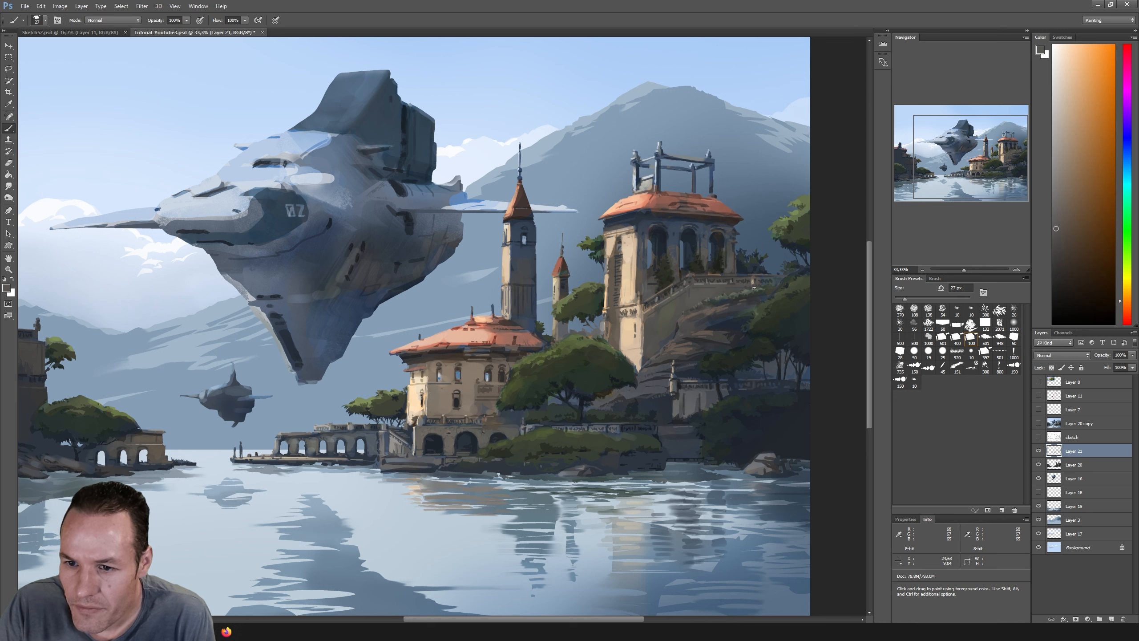
pyautogui.keyDown('alt'); pyautogui.click(752, 281); pyautogui.keyUp('alt')
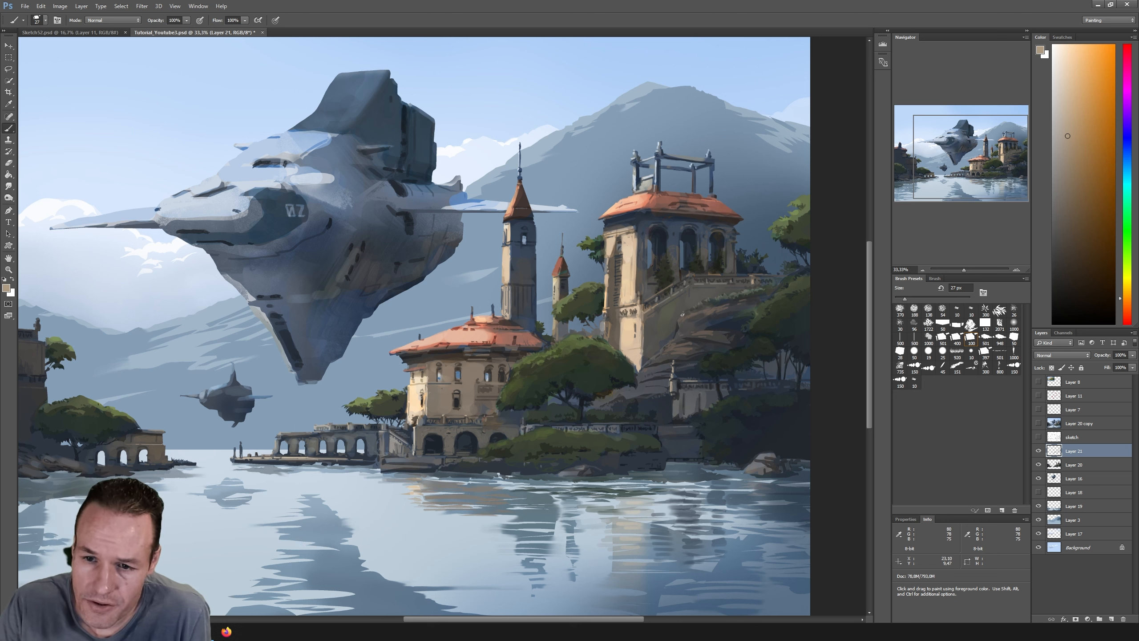
# Step: Add rock detail to the slope beneath the hillside villa with sampled light beige, dark grey-brown and muted brown
pyautogui.keyDown('alt'); pyautogui.click(639, 367); pyautogui.keyUp('alt')
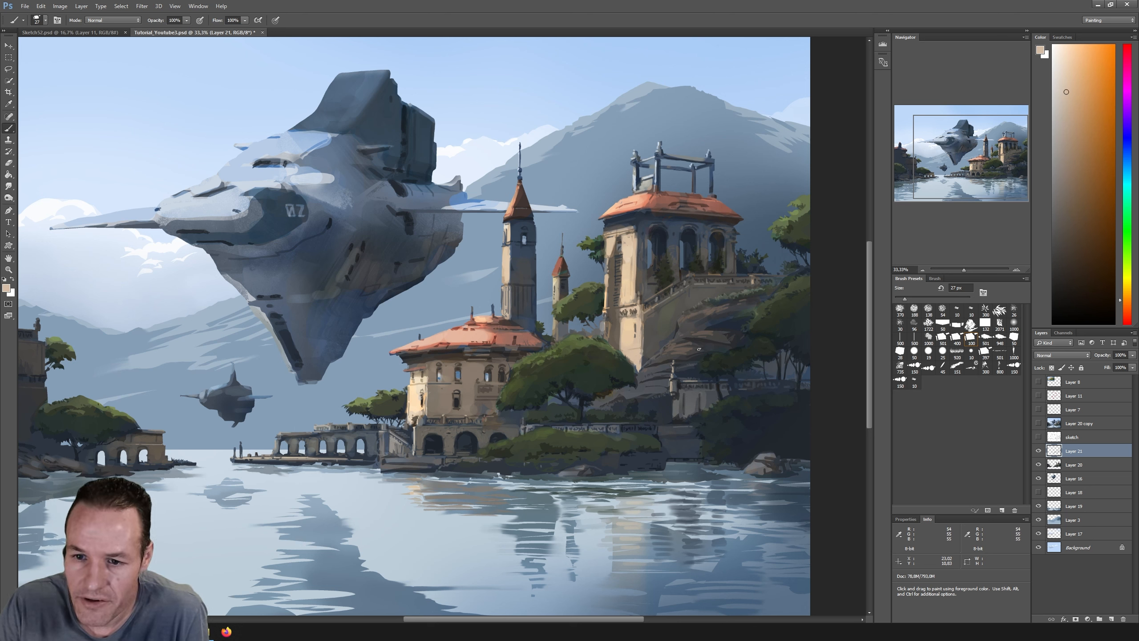
pyautogui.keyDown('alt'); pyautogui.click(675, 353); pyautogui.keyUp('alt')
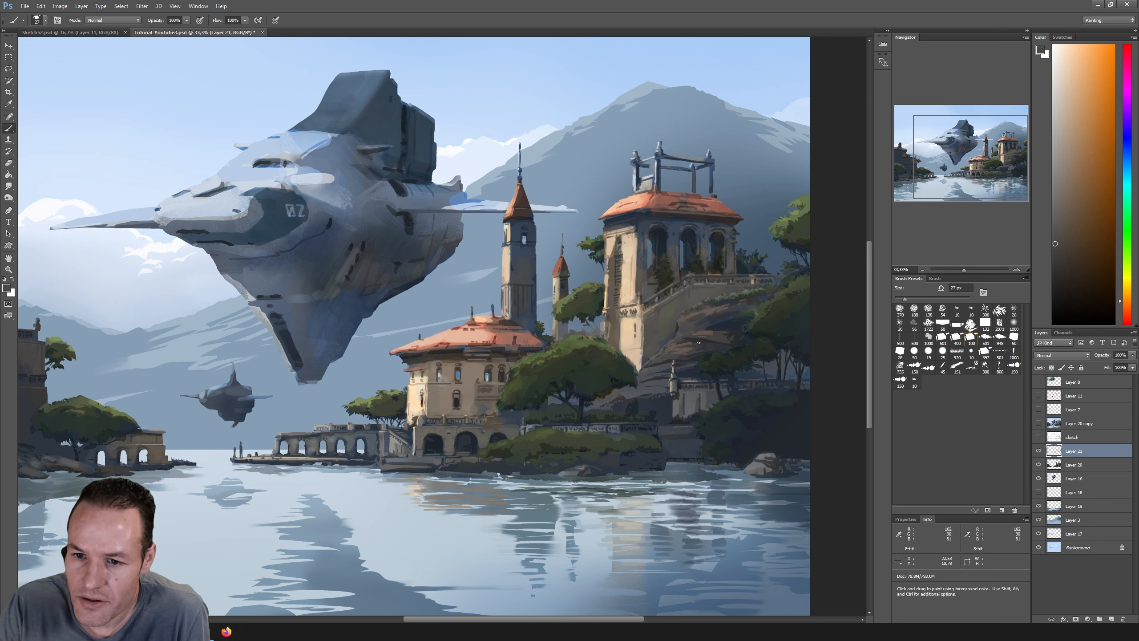
pyautogui.keyDown('alt'); pyautogui.click(705, 328); pyautogui.keyUp('alt')
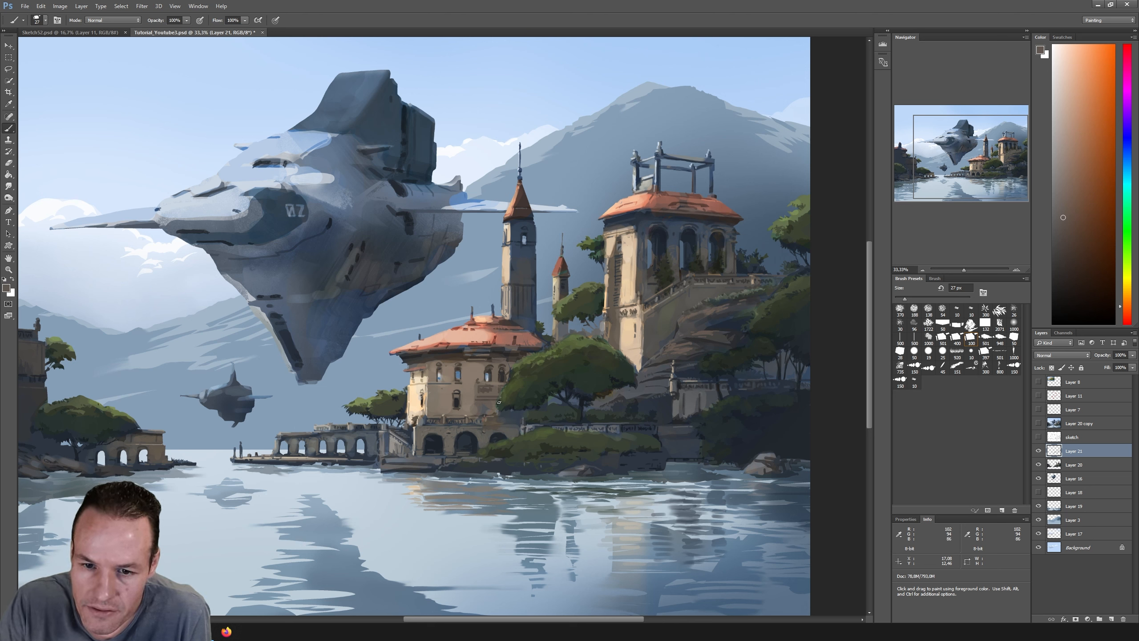
# Step: Paint detail on the lakeside villa's facade beside its windows with sampled cream, beige and muted brown
pyautogui.press('i')
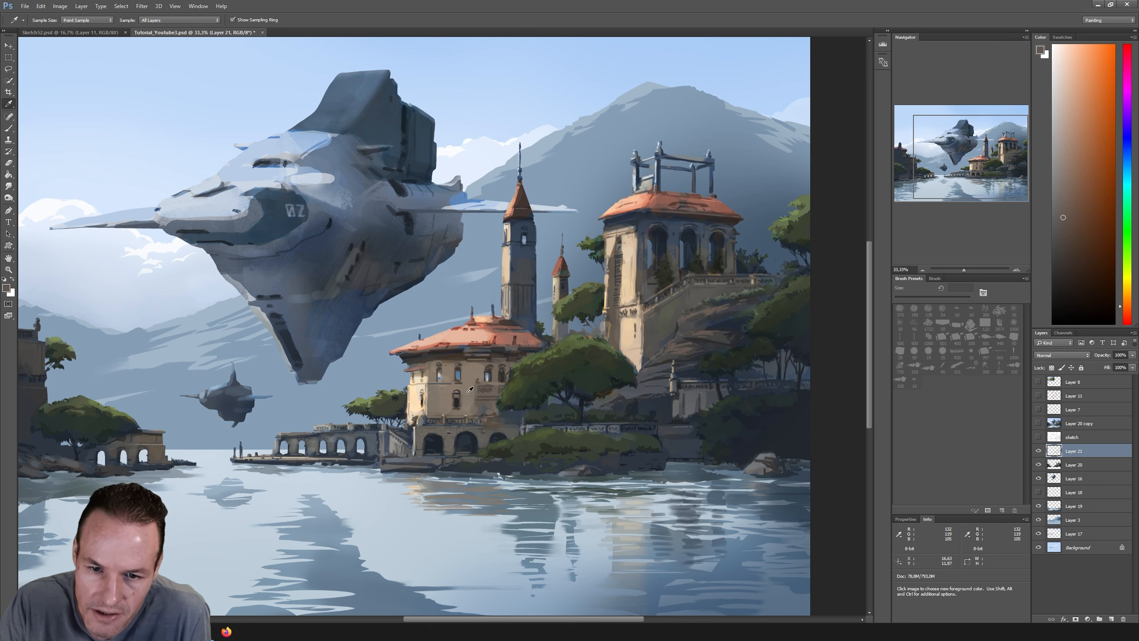
pyautogui.click(422, 385)
pyautogui.press('b')
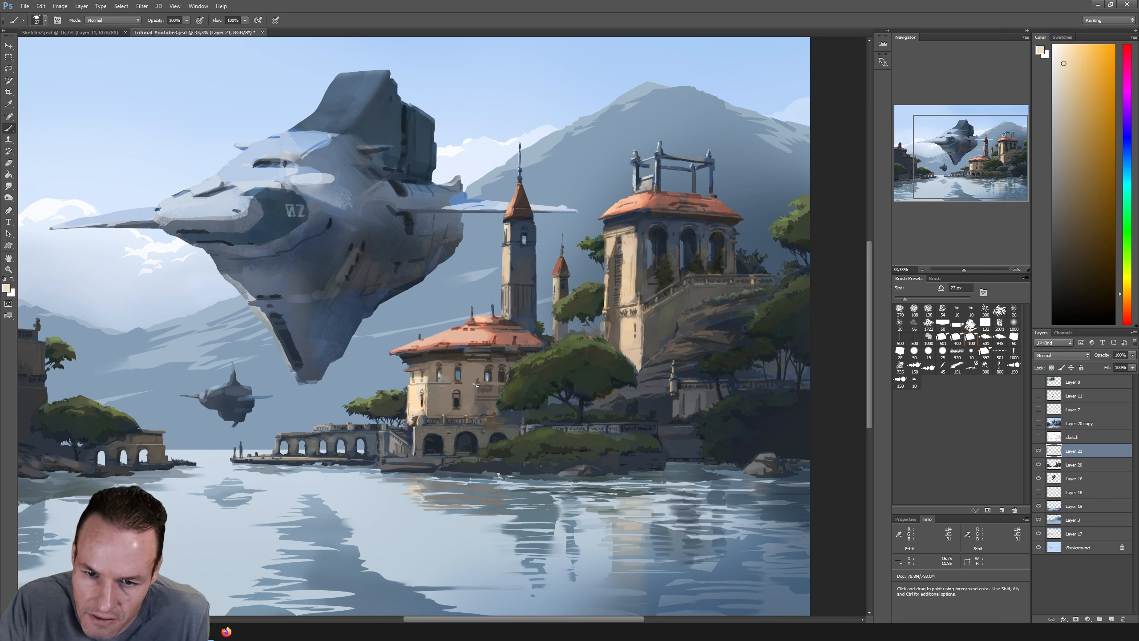
pyautogui.moveTo(473, 385); pyautogui.dragTo(473, 415)
pyautogui.press('alt')
pyautogui.keyDown('alt'); pyautogui.click(477, 393); pyautogui.keyUp('alt')
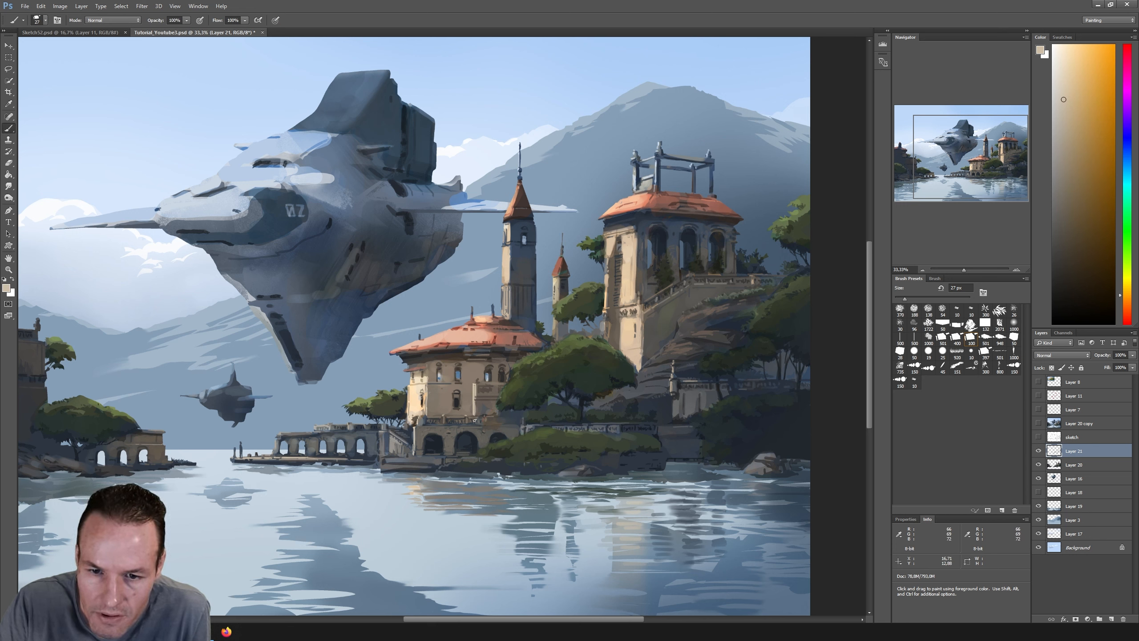
pyautogui.keyDown('alt'); pyautogui.click(475, 384); pyautogui.keyUp('alt')
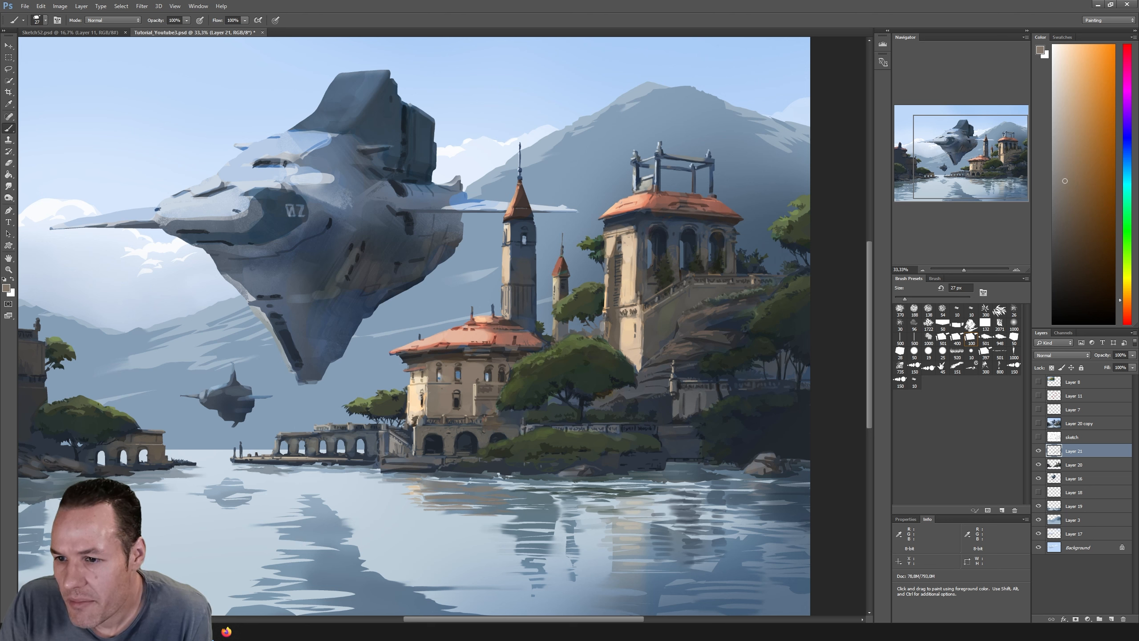
# Step: Shade the lakeside villa's wall near the large tree with sampled muted brown, using a 48 px round brush
pyautogui.click(943, 352)
pyautogui.click(912, 299)
pyautogui.press('alt')
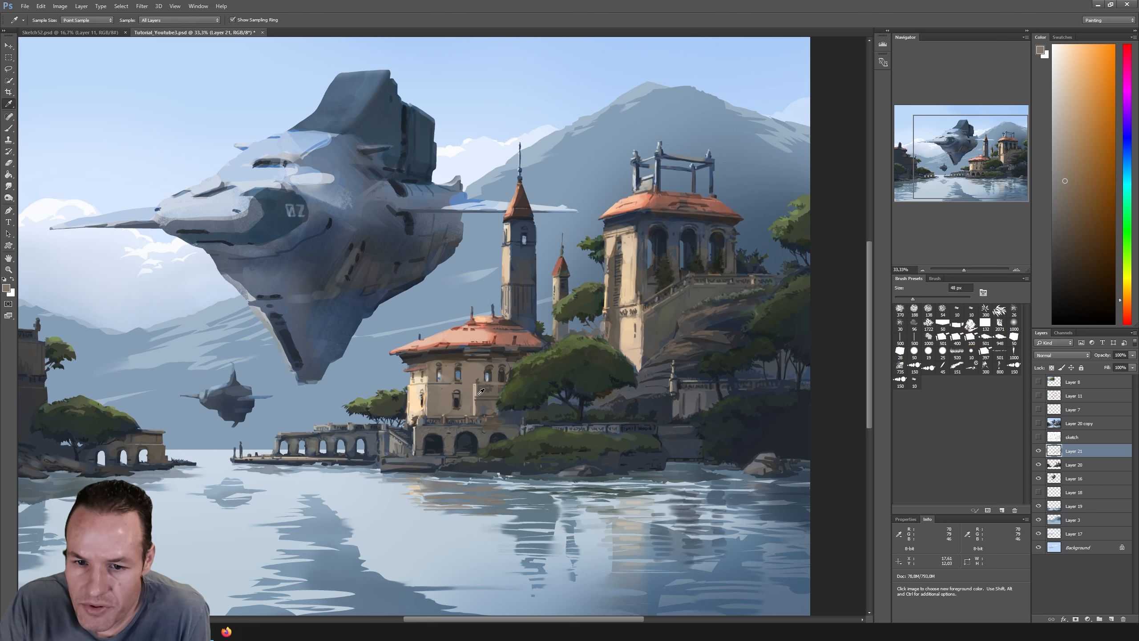
pyautogui.keyDown('alt'); pyautogui.click(479, 393); pyautogui.keyUp('alt')
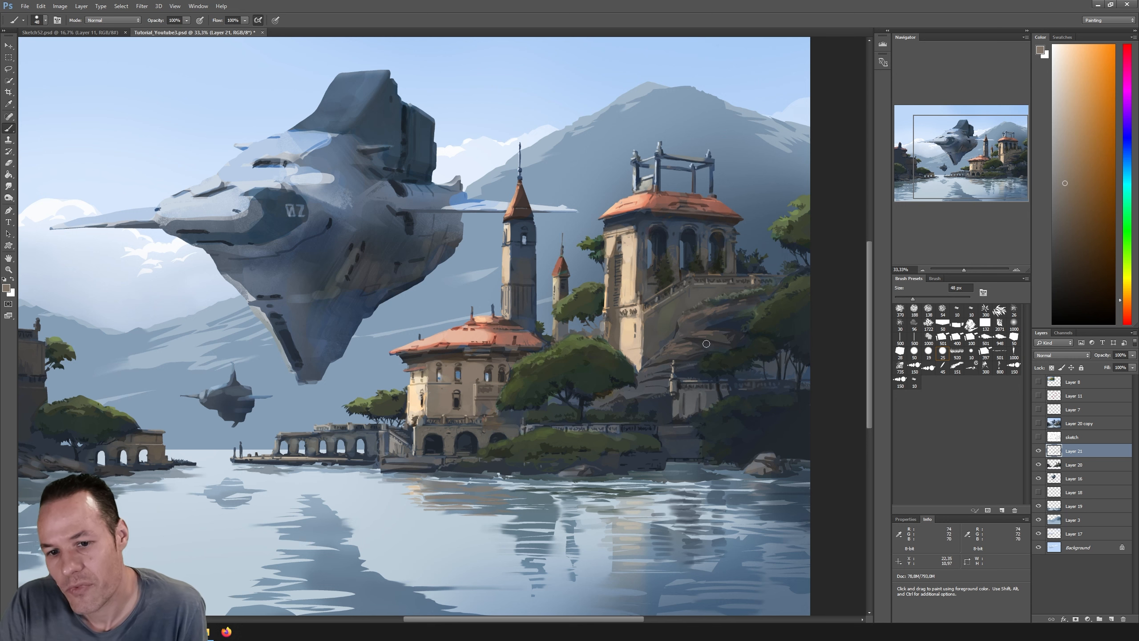
# Step: Switch to a textured brush and touch up the large tree beside the lakeside villa with sampled dark olive green
pyautogui.click(970, 337)
pyautogui.click(912, 299)
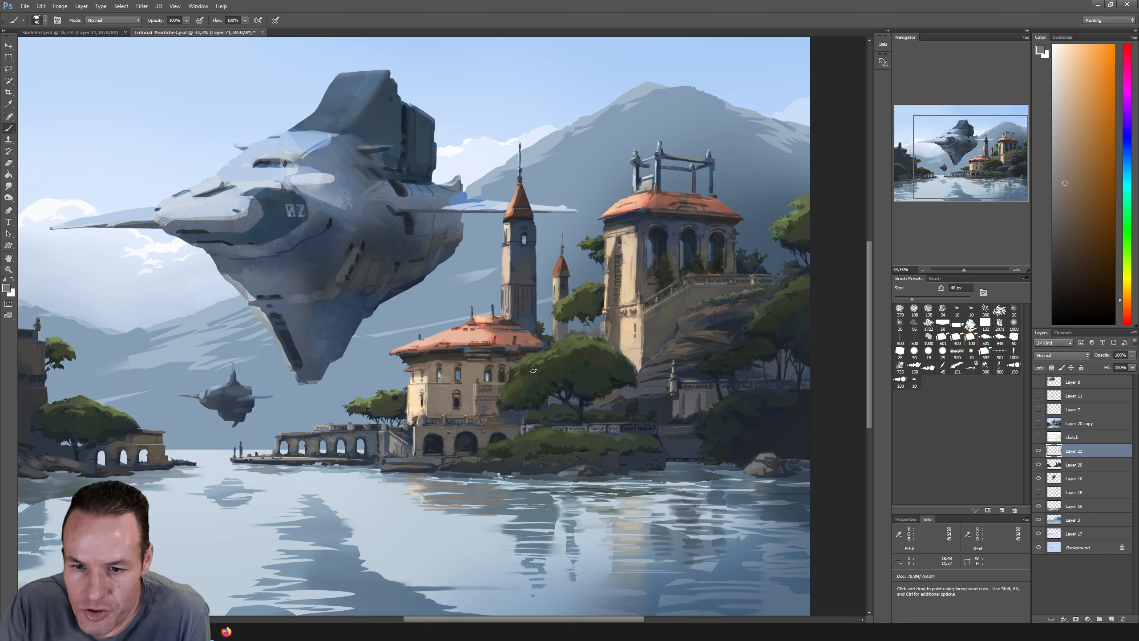
pyautogui.keyDown('alt'); pyautogui.click(551, 359); pyautogui.keyUp('alt')
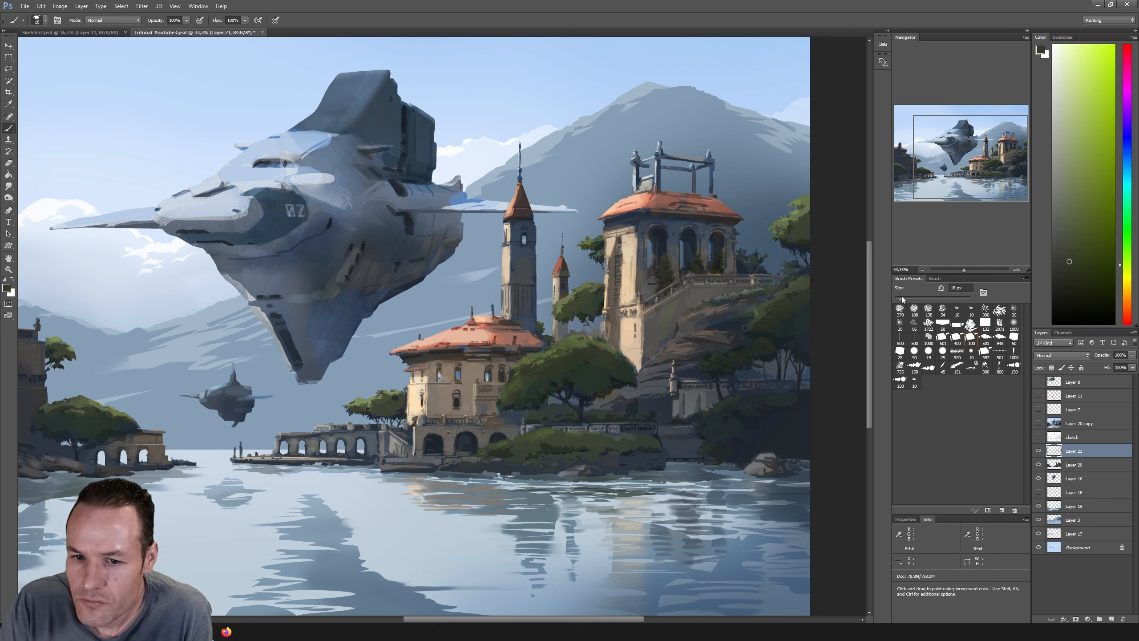
# Step: Refine the lakeside villa's roof tiles with sampled salmon, muted red, light peach and orange-pink
pyautogui.press('i')
pyautogui.click(493, 336)
pyautogui.press('b')
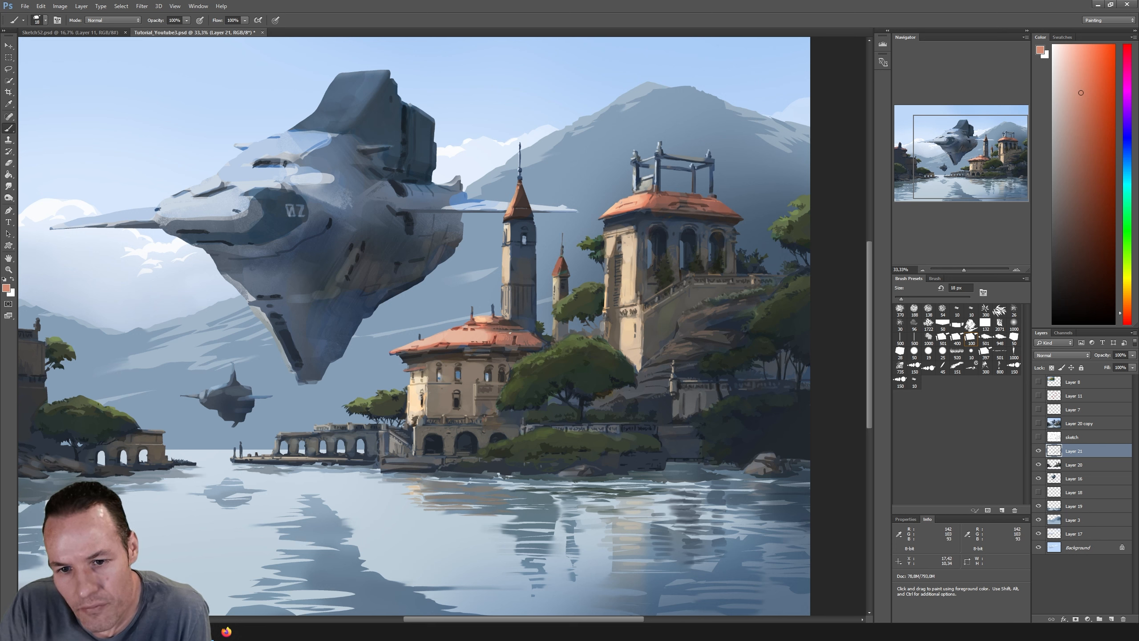
pyautogui.keyDown('alt'); pyautogui.click(534, 337); pyautogui.keyUp('alt')
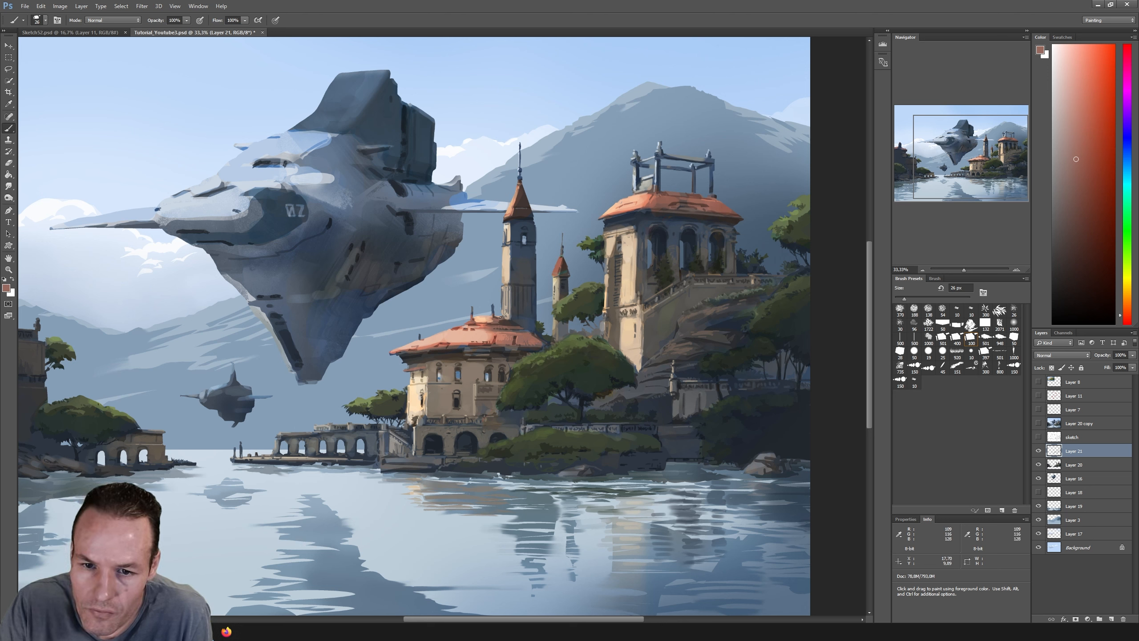
pyautogui.keyDown('alt'); pyautogui.click(489, 338); pyautogui.keyUp('alt')
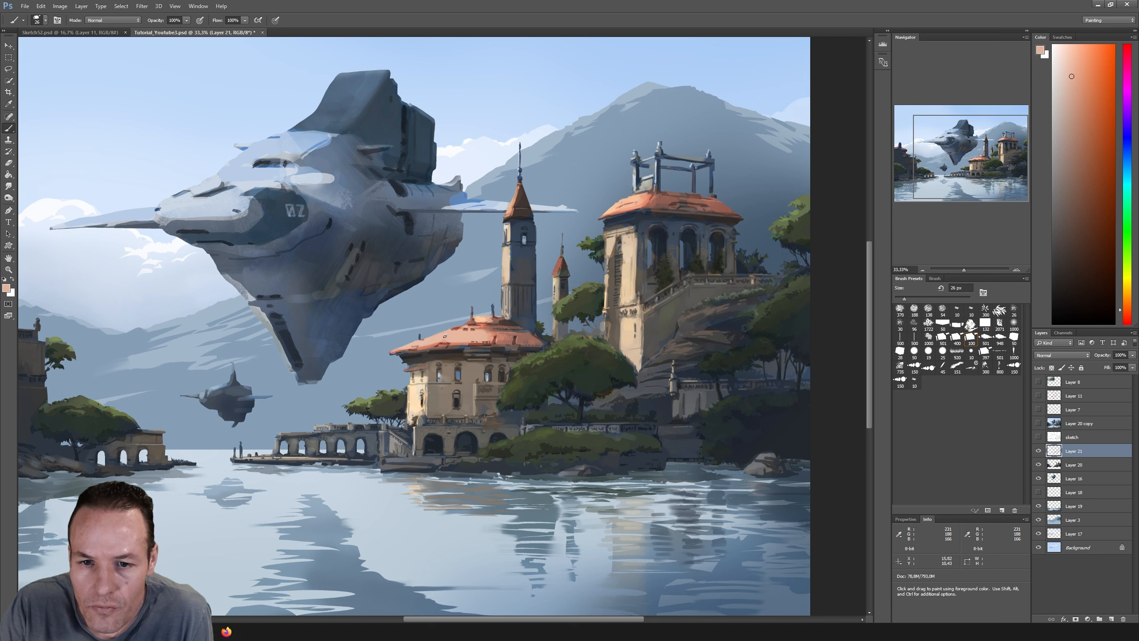
pyautogui.keyDown('alt'); pyautogui.click(494, 332); pyautogui.keyUp('alt')
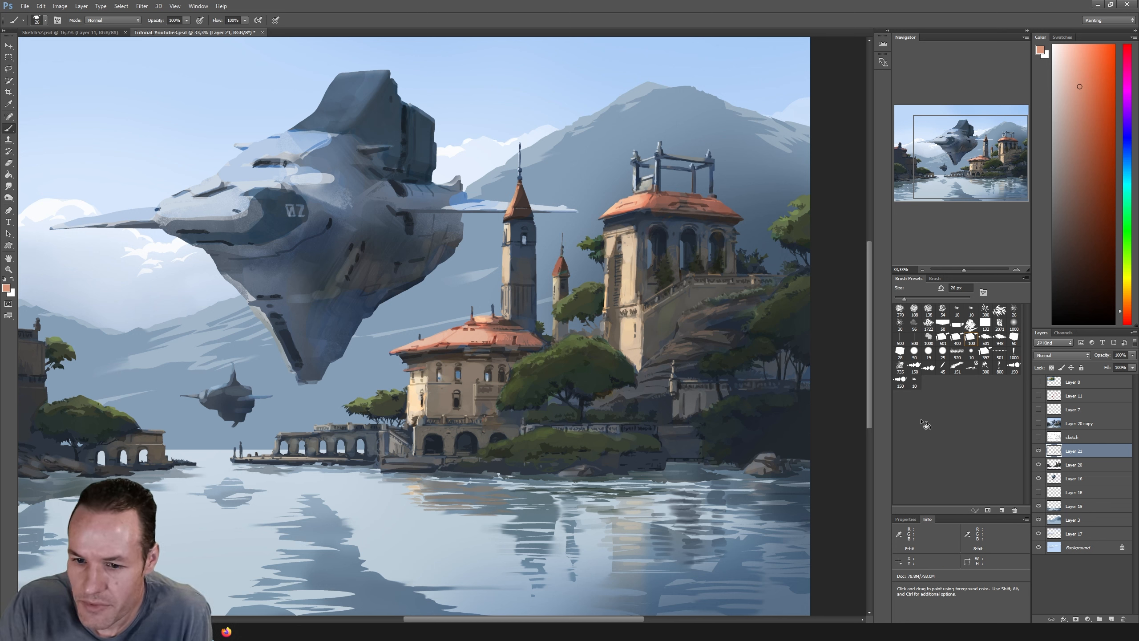
# Step: Darken the shaded shoreline wall beside the hedge with dark navy sampled from beneath the large tree
pyautogui.press('i')
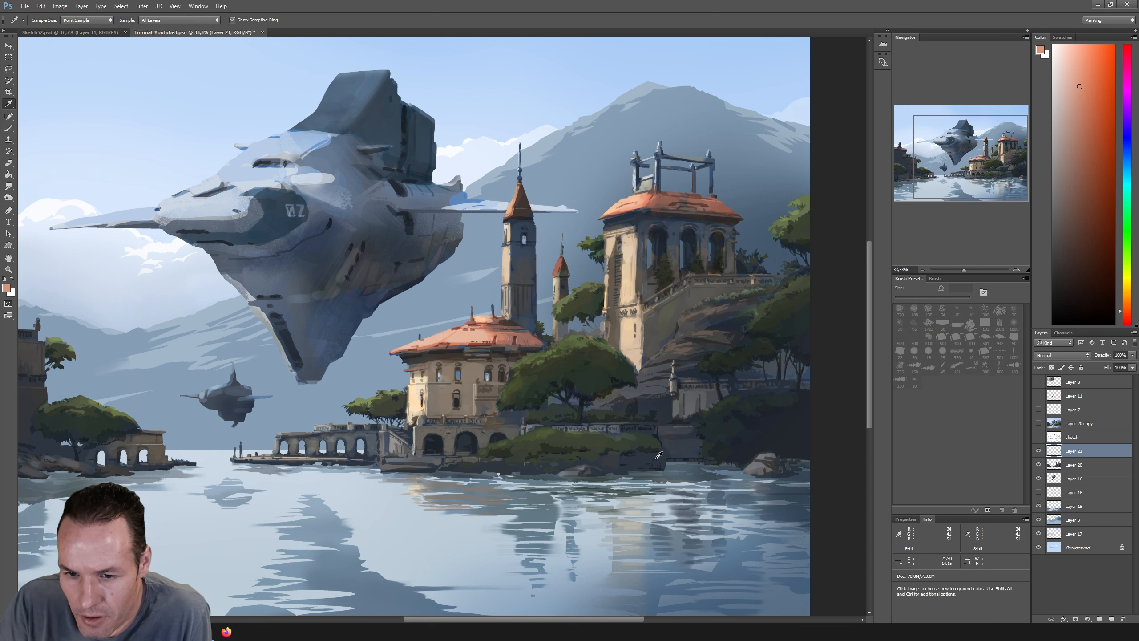
pyautogui.click(569, 397)
pyautogui.press('b')
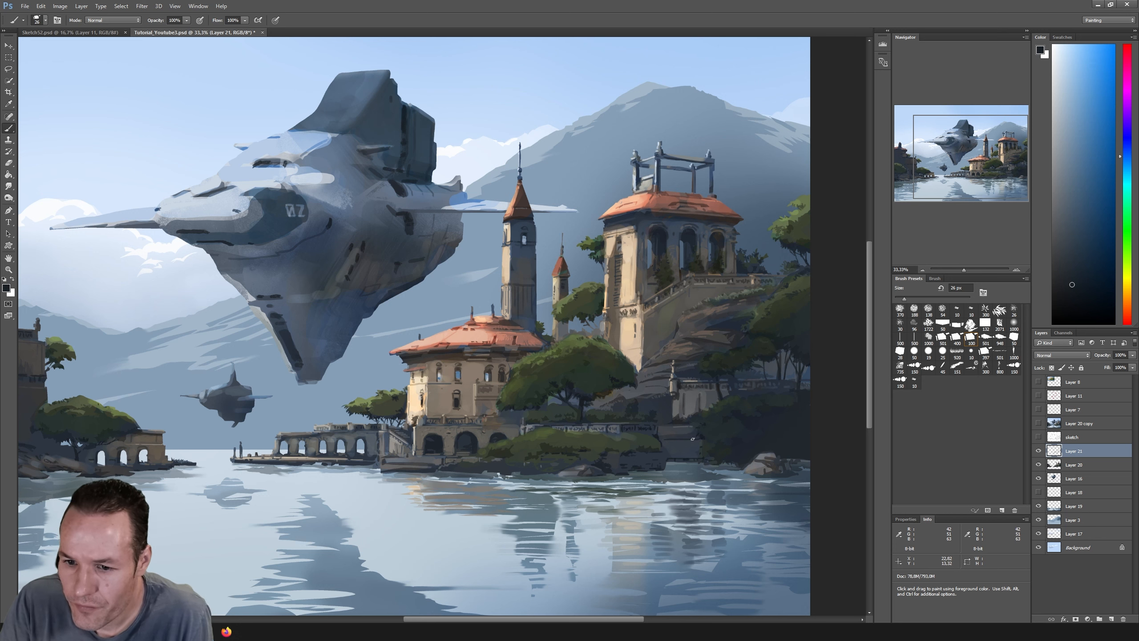
# Step: Darken the shaded shoreline wall and bank between the hedge and the rock with sampled dark navy and slate blue
pyautogui.keyDown('alt'); pyautogui.click(671, 442); pyautogui.keyUp('alt')
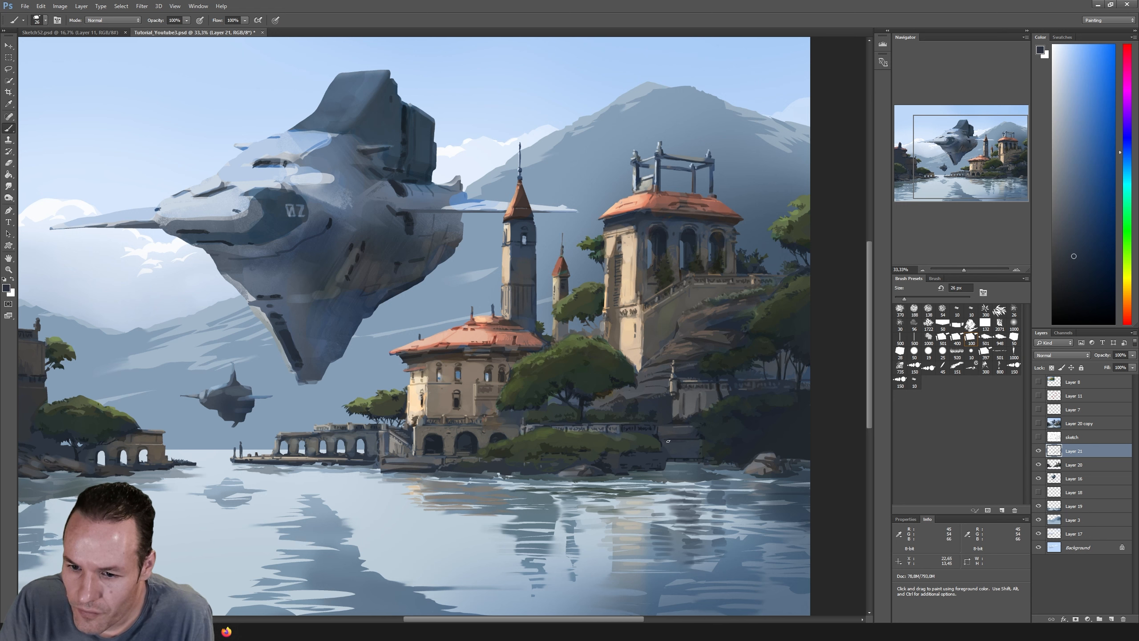
pyautogui.keyDown('alt'); pyautogui.click(681, 433); pyautogui.keyUp('alt')
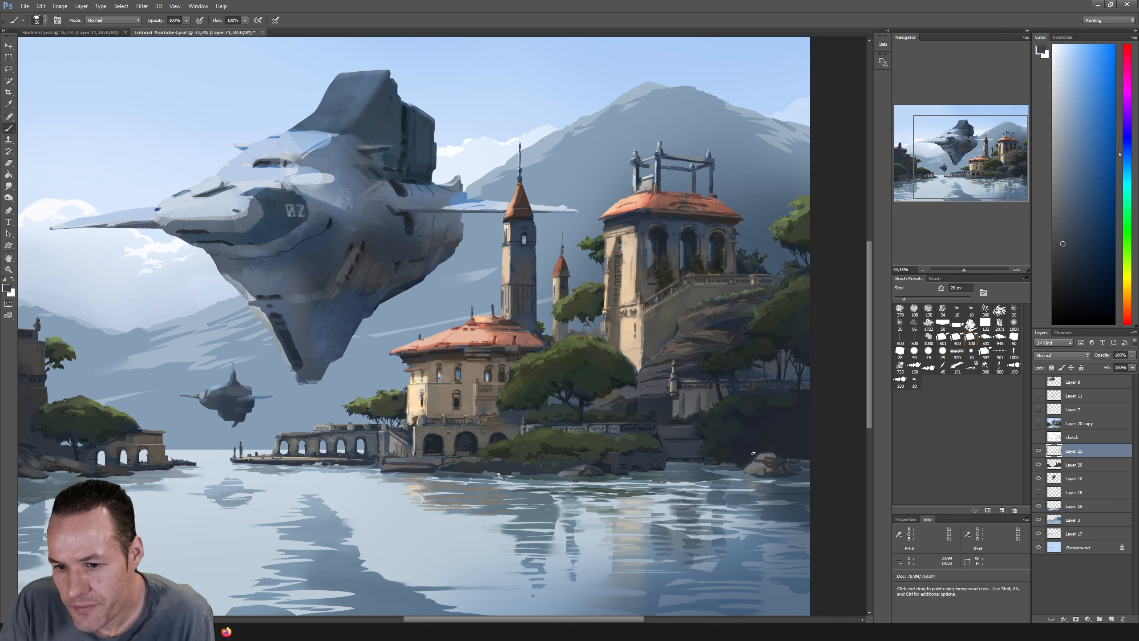
pyautogui.keyDown('alt'); pyautogui.click(718, 453); pyautogui.keyUp('alt')
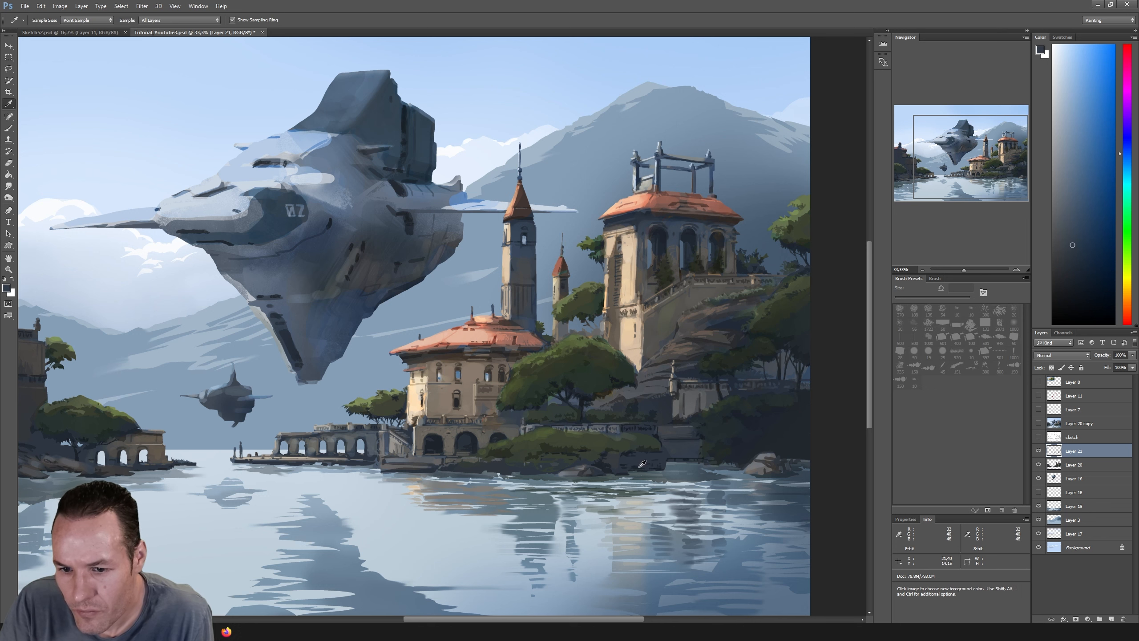
pyautogui.keyDown('alt'); pyautogui.click(744, 475); pyautogui.keyUp('alt')
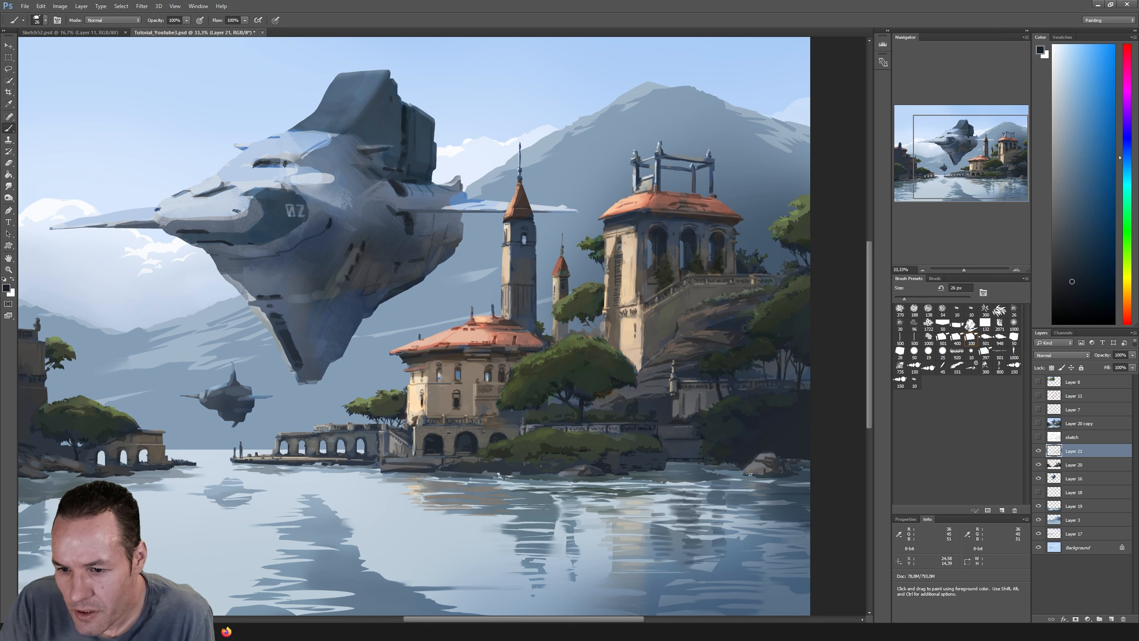
# Step: Refine the large shoreline rock's lit and shaded faces with sampled slate, neutral and warm greys
pyautogui.keyDown('alt'); pyautogui.click(758, 462); pyautogui.keyUp('alt')
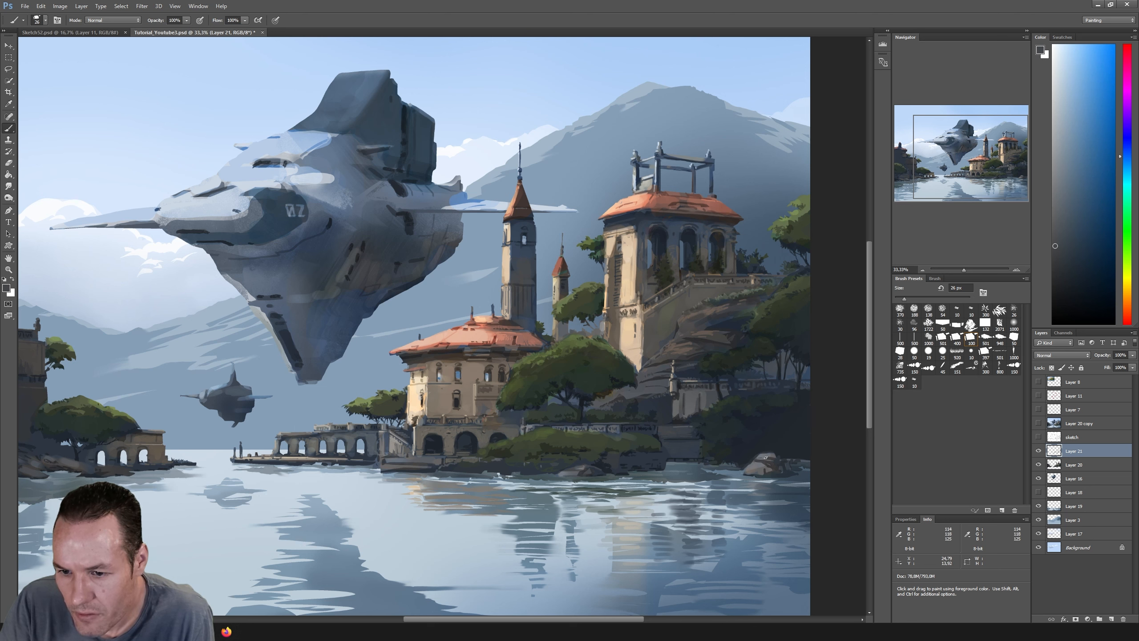
pyautogui.keyDown('alt'); pyautogui.click(760, 460); pyautogui.keyUp('alt')
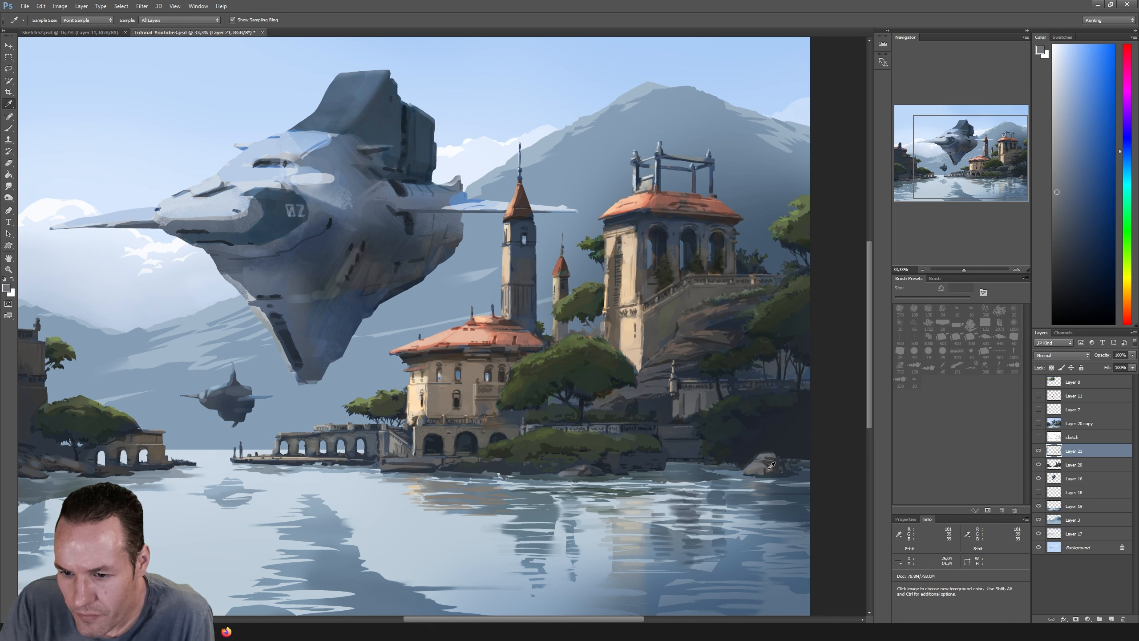
pyautogui.keyDown('alt'); pyautogui.click(764, 466); pyautogui.keyUp('alt')
pyautogui.keyDown('alt'); pyautogui.click(767, 466); pyautogui.keyUp('alt')
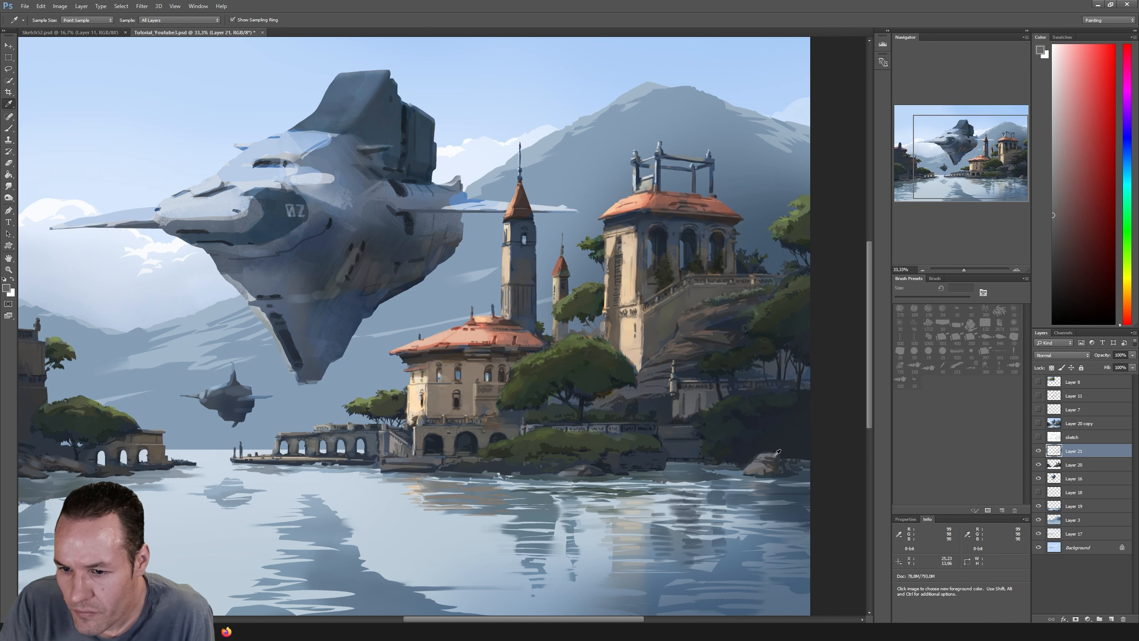
pyautogui.keyDown('alt'); pyautogui.click(781, 458); pyautogui.keyUp('alt')
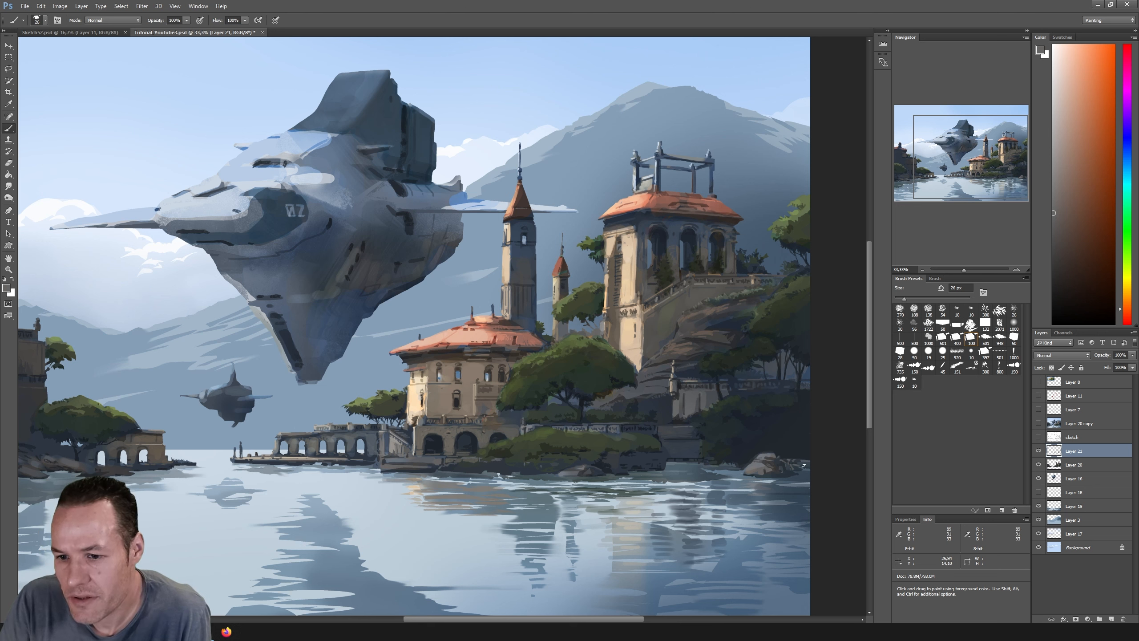
pyautogui.keyDown('alt'); pyautogui.click(762, 451); pyautogui.keyUp('alt')
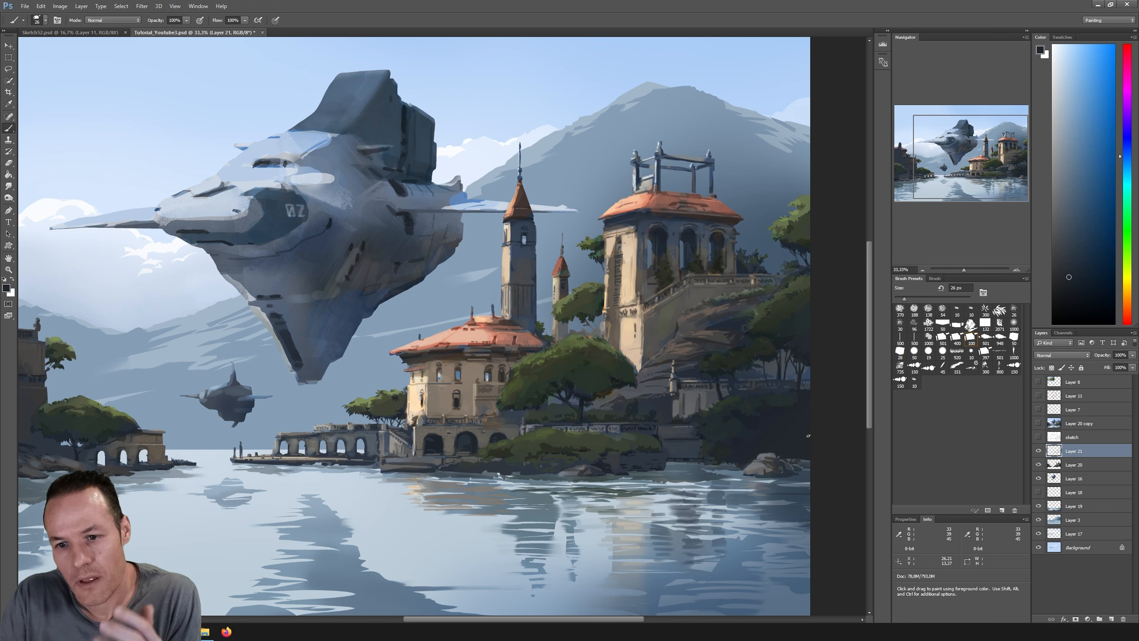
# Step: Add detail to the rocky hillside below the balustrade with sampled olive grey, blue-grey and muted brown
pyautogui.keyDown('alt'); pyautogui.click(673, 336); pyautogui.keyUp('alt')
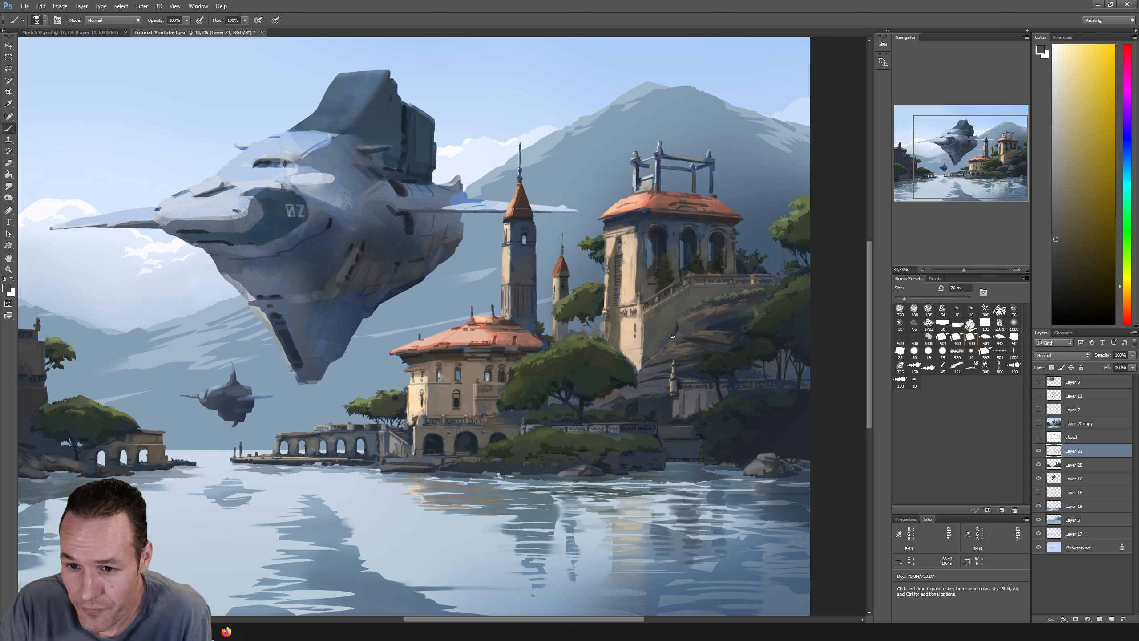
pyautogui.keyDown('alt'); pyautogui.click(673, 335); pyautogui.keyUp('alt')
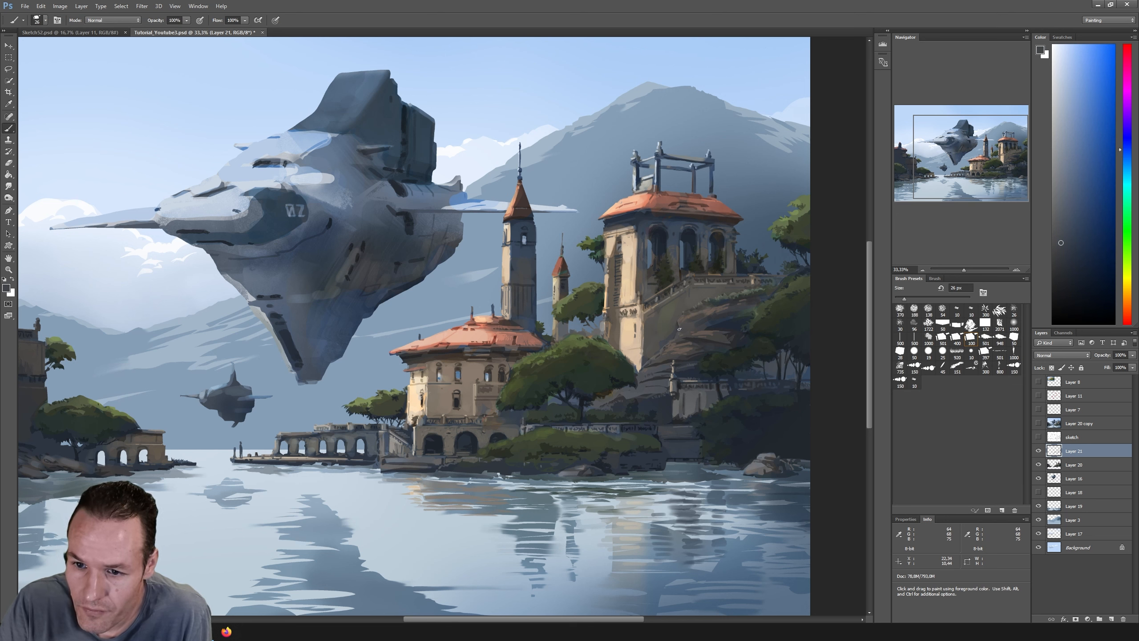
pyautogui.keyDown('alt'); pyautogui.click(702, 332); pyautogui.keyUp('alt')
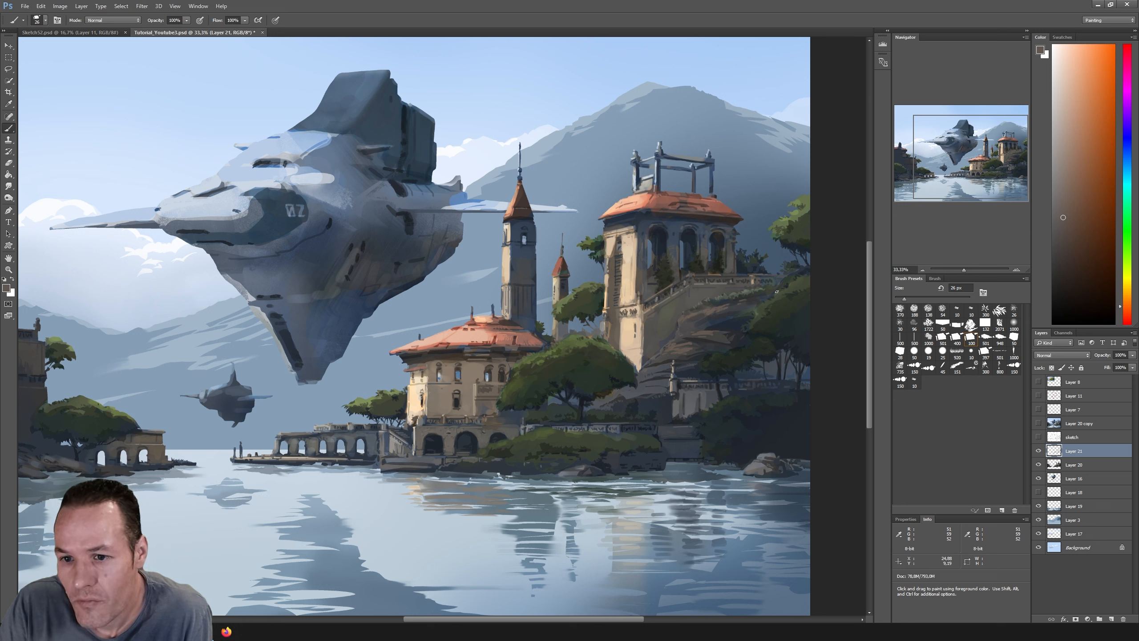
pyautogui.keyDown('alt'); pyautogui.click(666, 335); pyautogui.keyUp('alt')
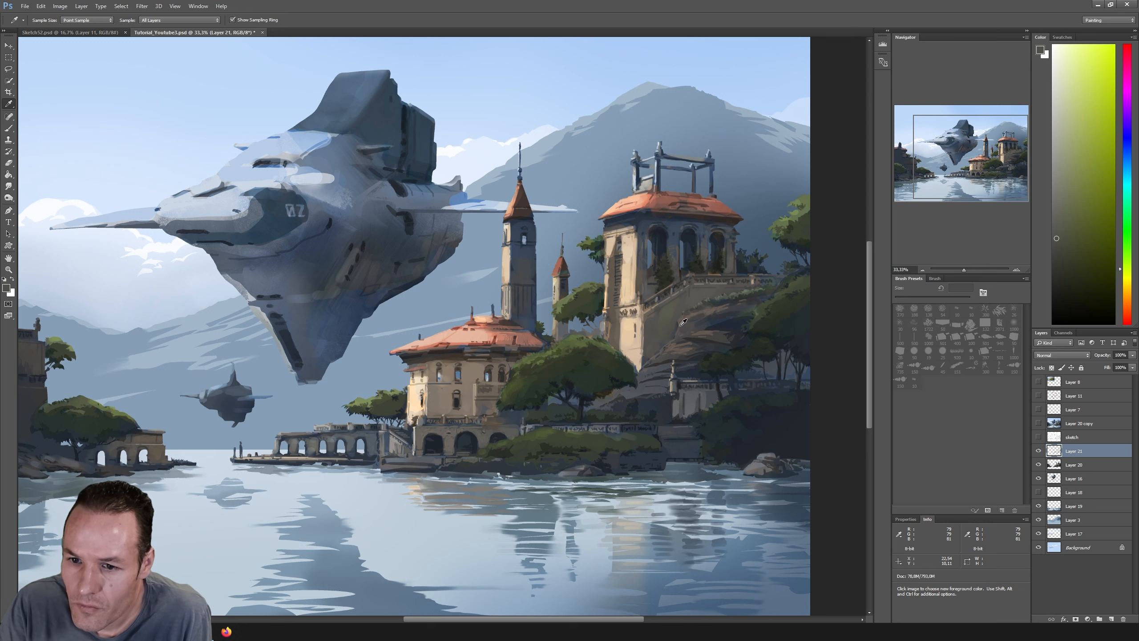
pyautogui.keyDown('alt'); pyautogui.click(727, 320); pyautogui.keyUp('alt')
# Step: Refine the upper villa's base where it meets the hillside with sampled olive grey, light peach and muted brown, using 13 and 18 px brush sizes
pyautogui.moveTo(902, 299); pyautogui.dragTo(900, 299)
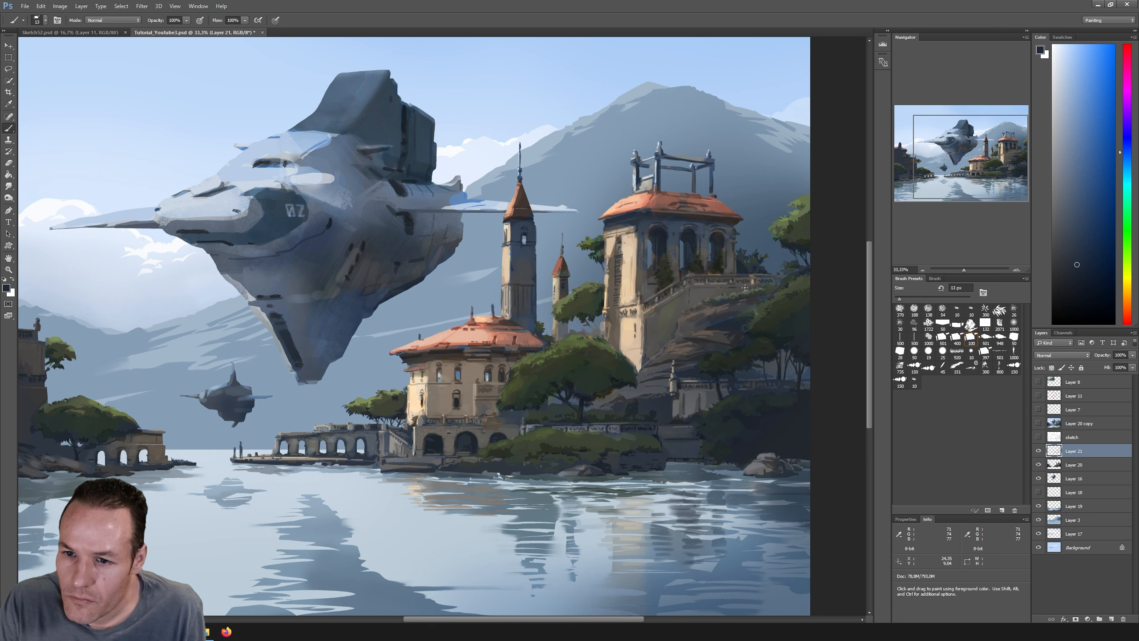
pyautogui.keyDown('alt'); pyautogui.click(644, 325); pyautogui.keyUp('alt')
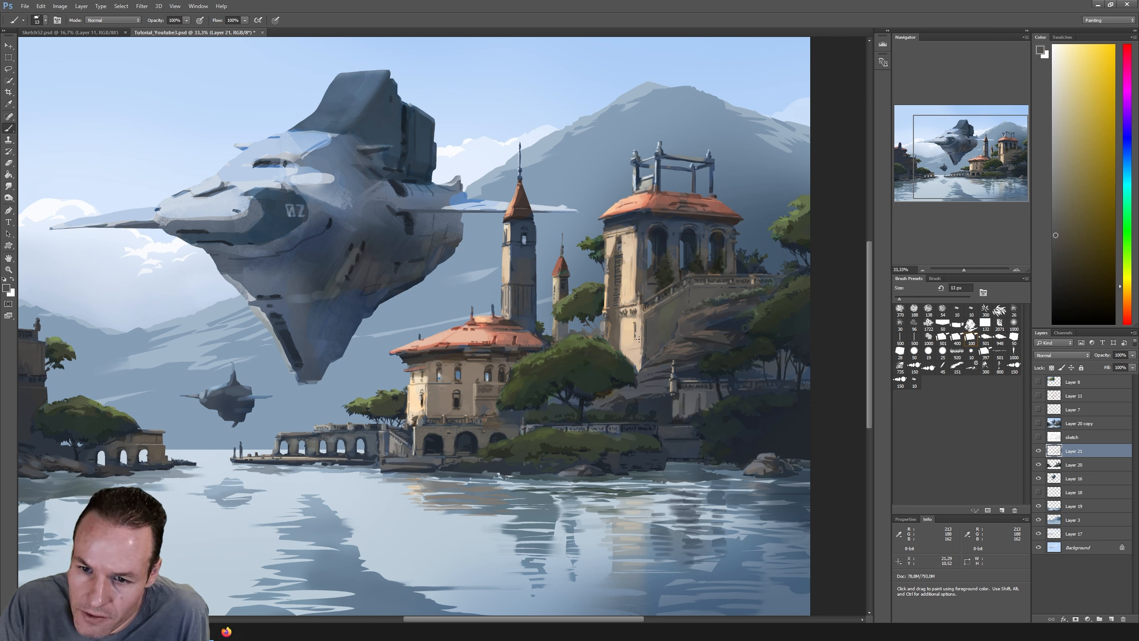
pyautogui.keyDown('alt'); pyautogui.click(624, 313); pyautogui.keyUp('alt')
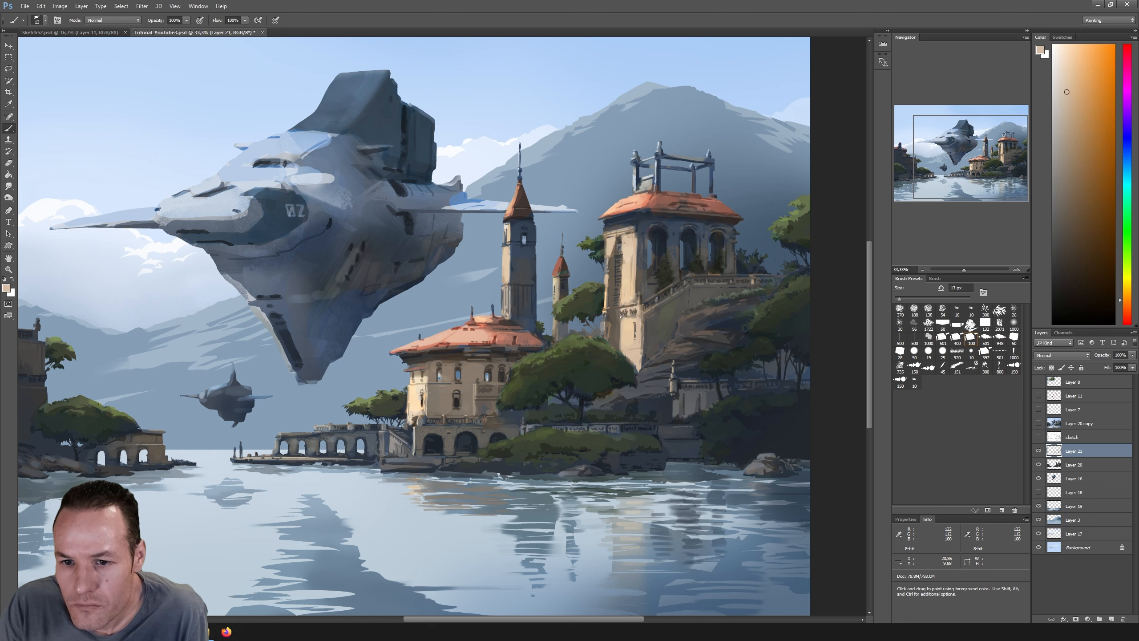
pyautogui.press(']')
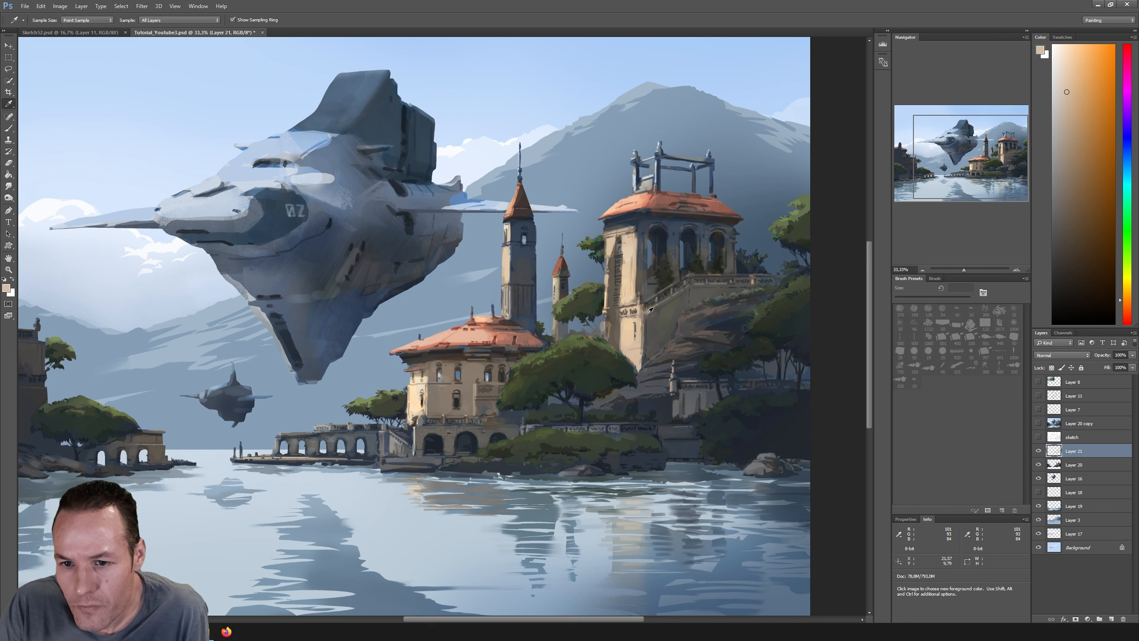
pyautogui.keyDown('alt'); pyautogui.click(622, 317); pyautogui.keyUp('alt')
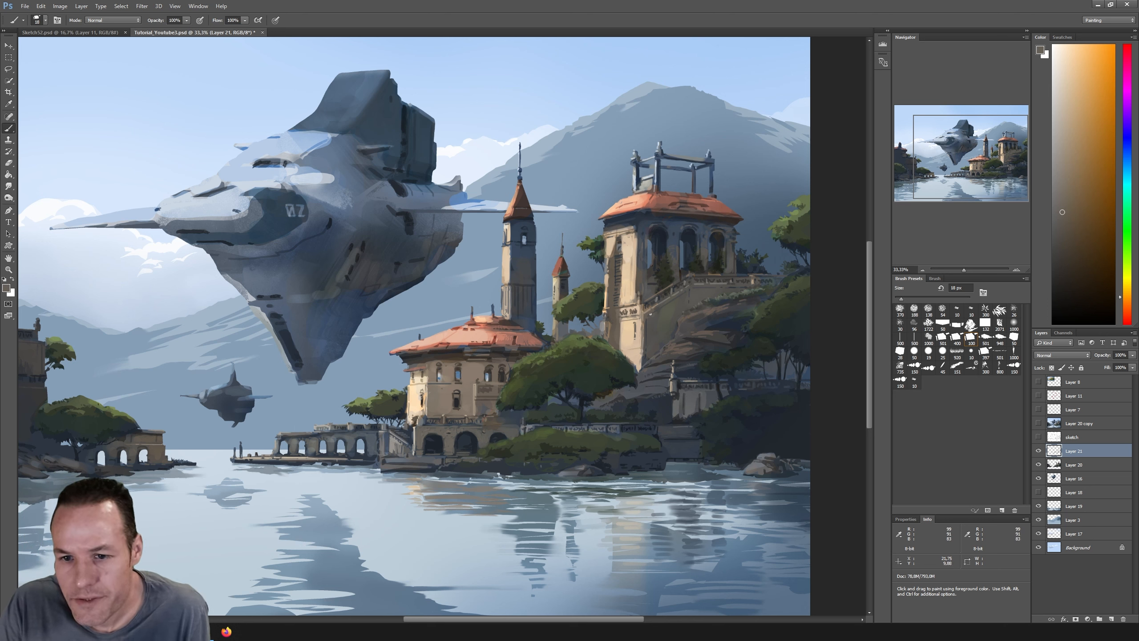
pyautogui.keyDown('alt'); pyautogui.click(611, 328); pyautogui.keyUp('alt')
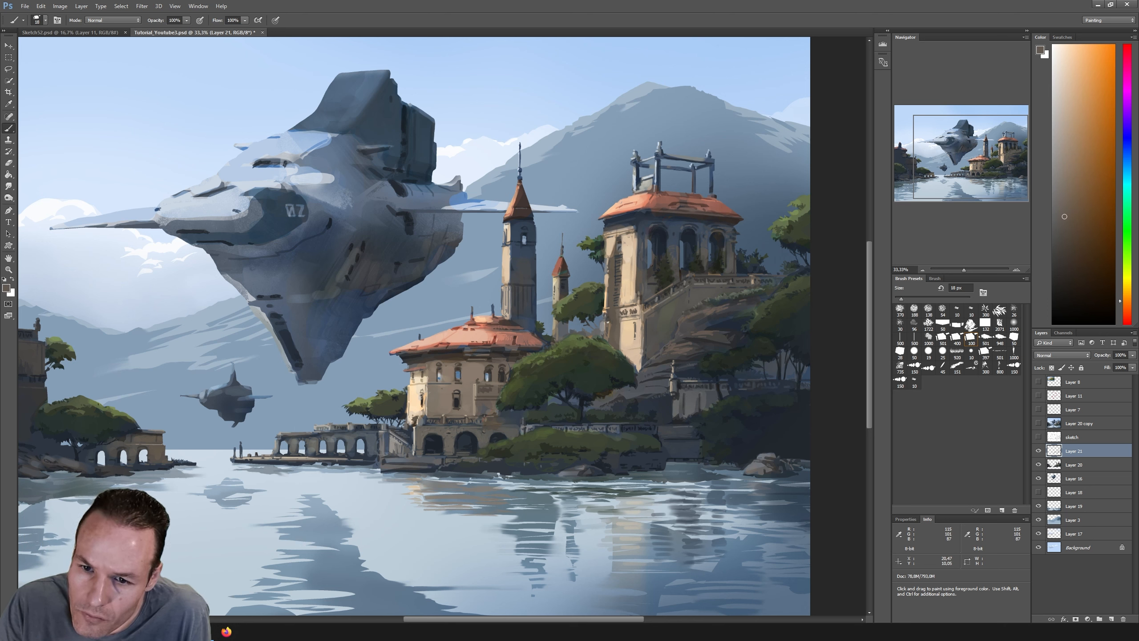
# Step: Touch up the upper villa's lower wall with dark navy, light peach and muted brown, and clean its edge with the Eraser
pyautogui.keyDown('alt'); pyautogui.click(666, 245); pyautogui.keyUp('alt')
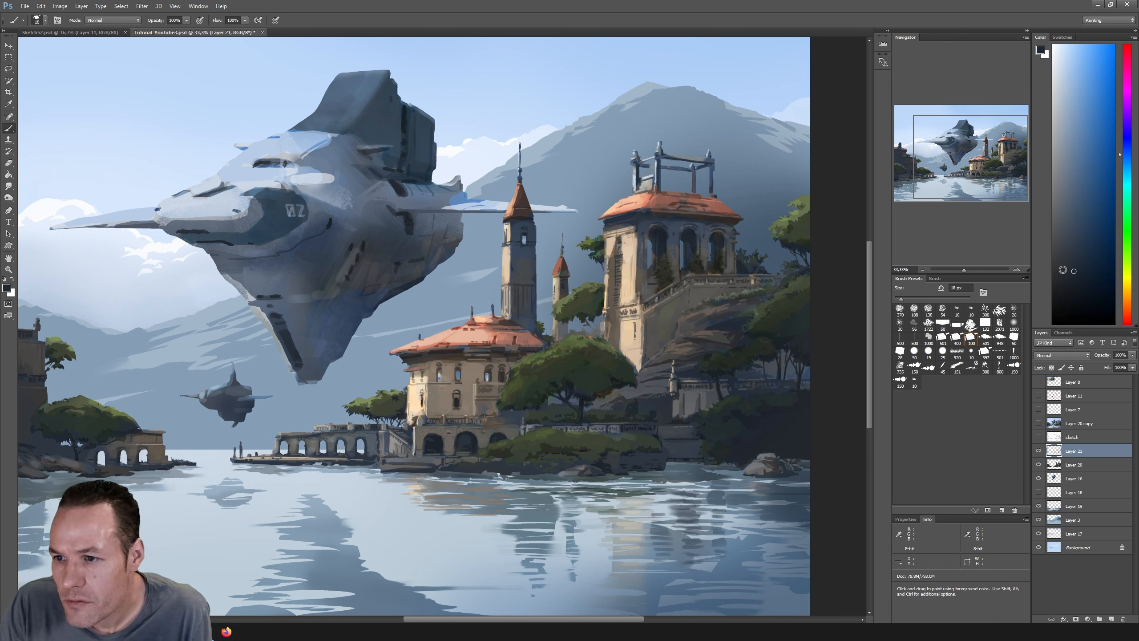
pyautogui.click(1070, 264)
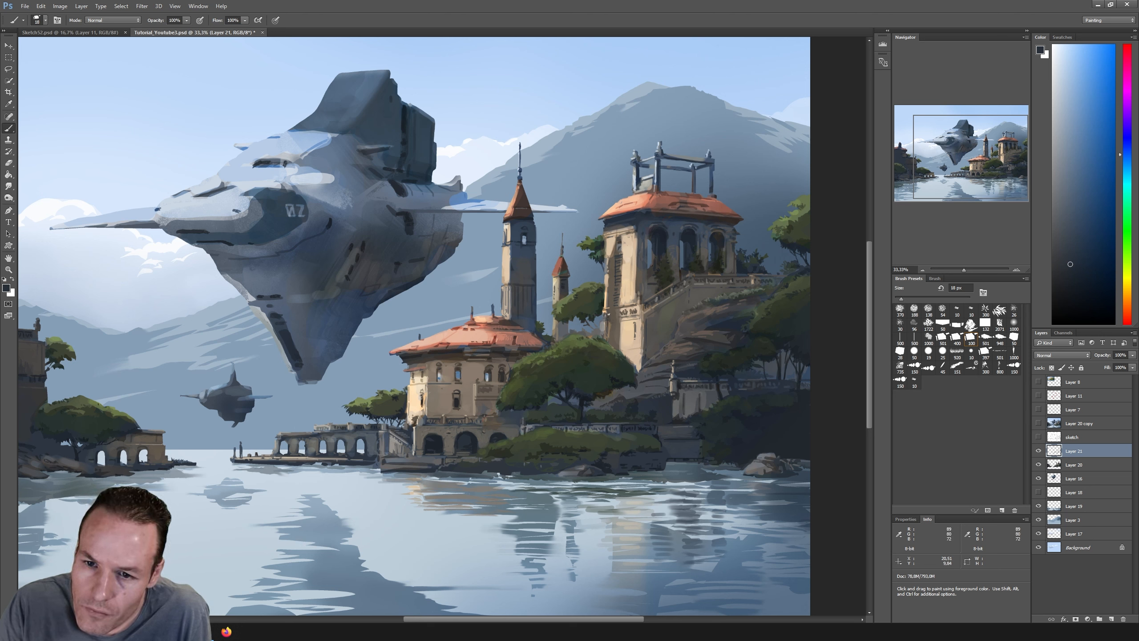
pyautogui.keyDown('alt'); pyautogui.click(628, 308); pyautogui.keyUp('alt')
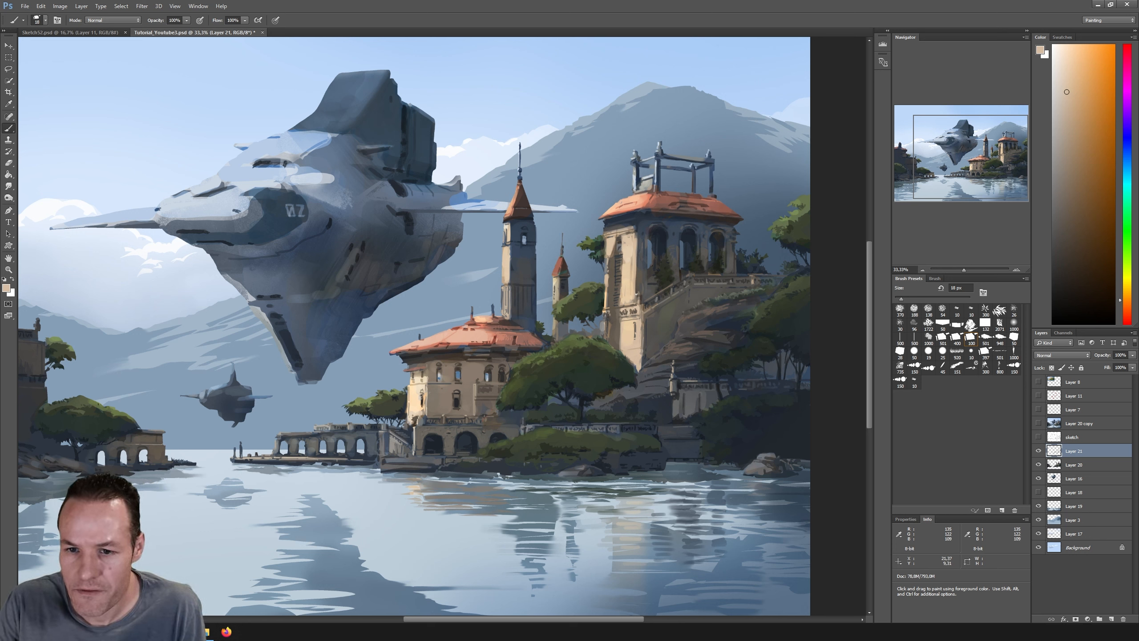
pyautogui.keyDown('alt'); pyautogui.click(620, 313); pyautogui.keyUp('alt')
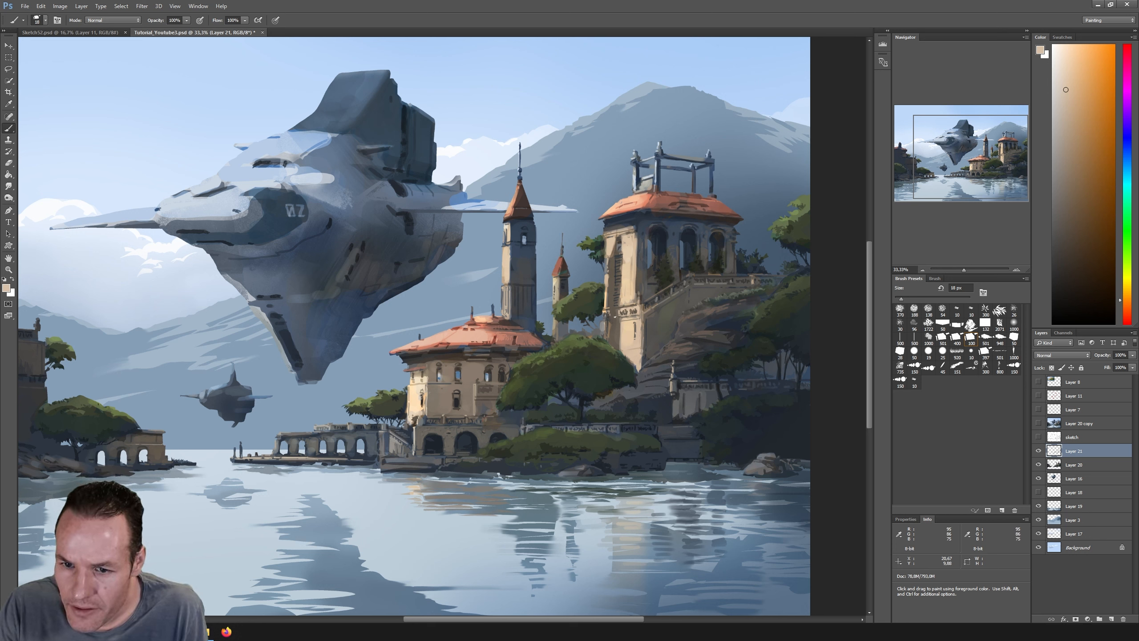
pyautogui.press('e')
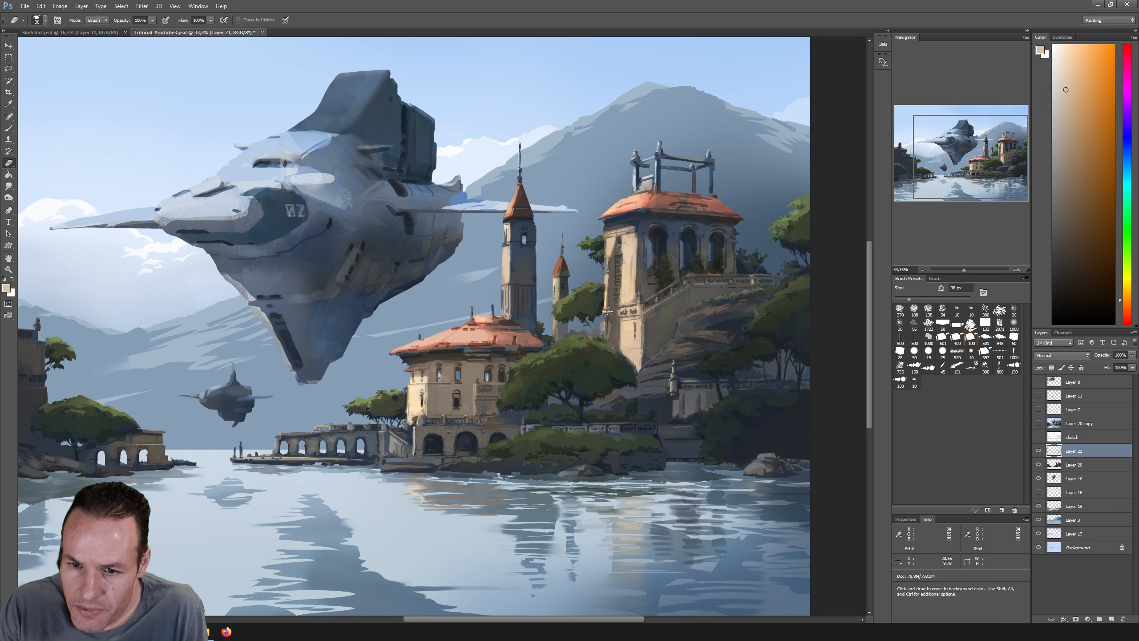
pyautogui.press('b')
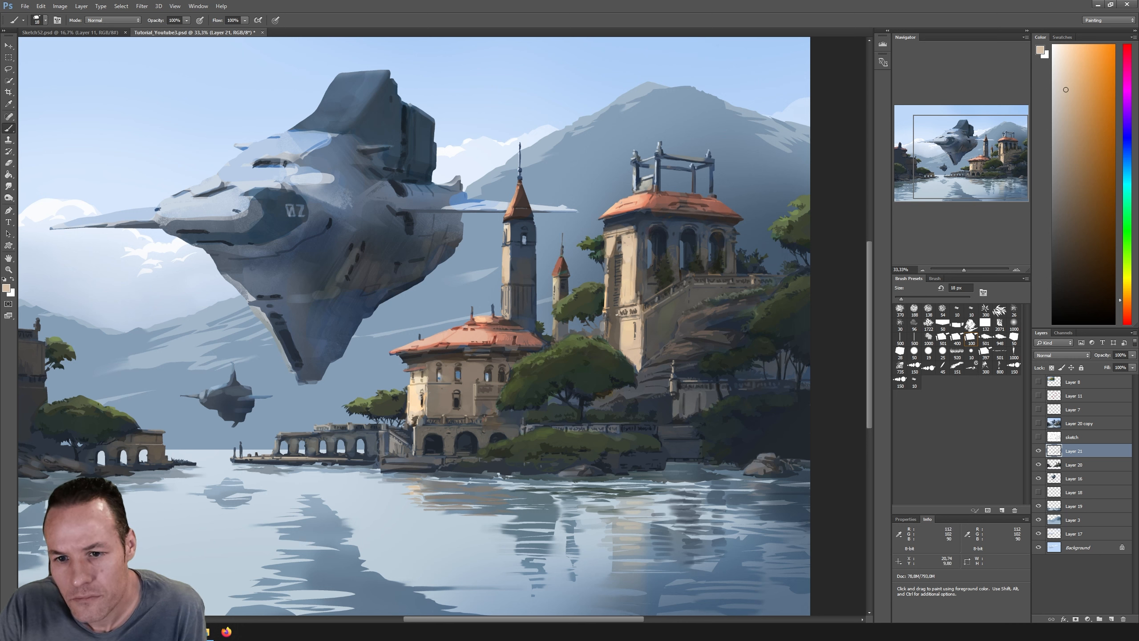
pyautogui.keyDown('alt'); pyautogui.click(610, 310); pyautogui.keyUp('alt')
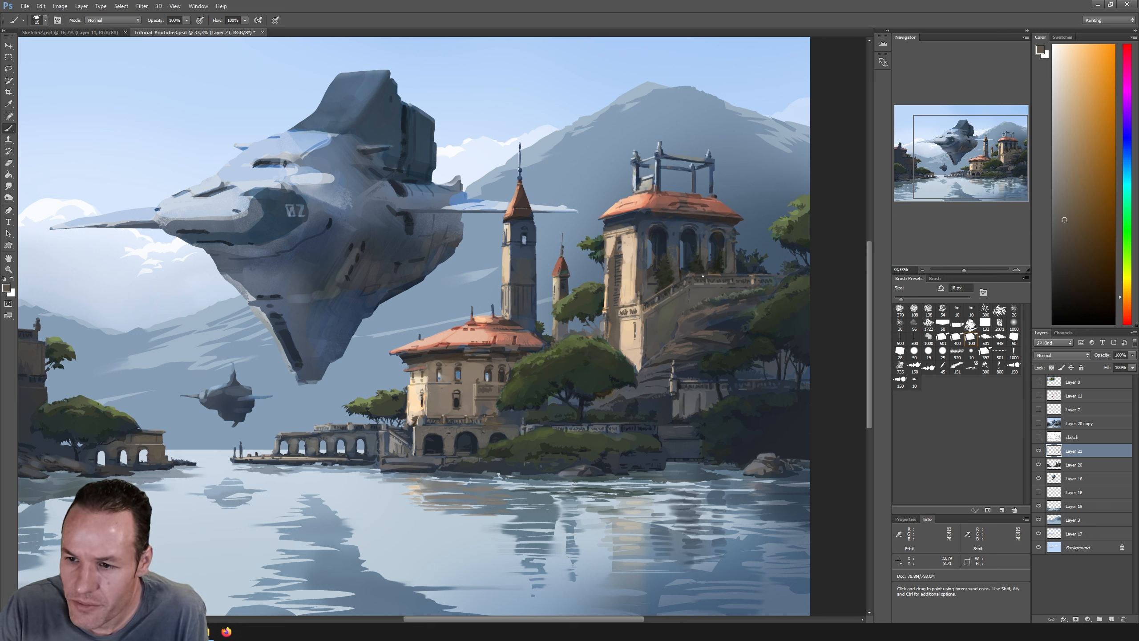
# Step: Touch up the upper villa's arched facade with sampled muted brown and dark navy, using the textured brush at 42 px
pyautogui.click(943, 351)
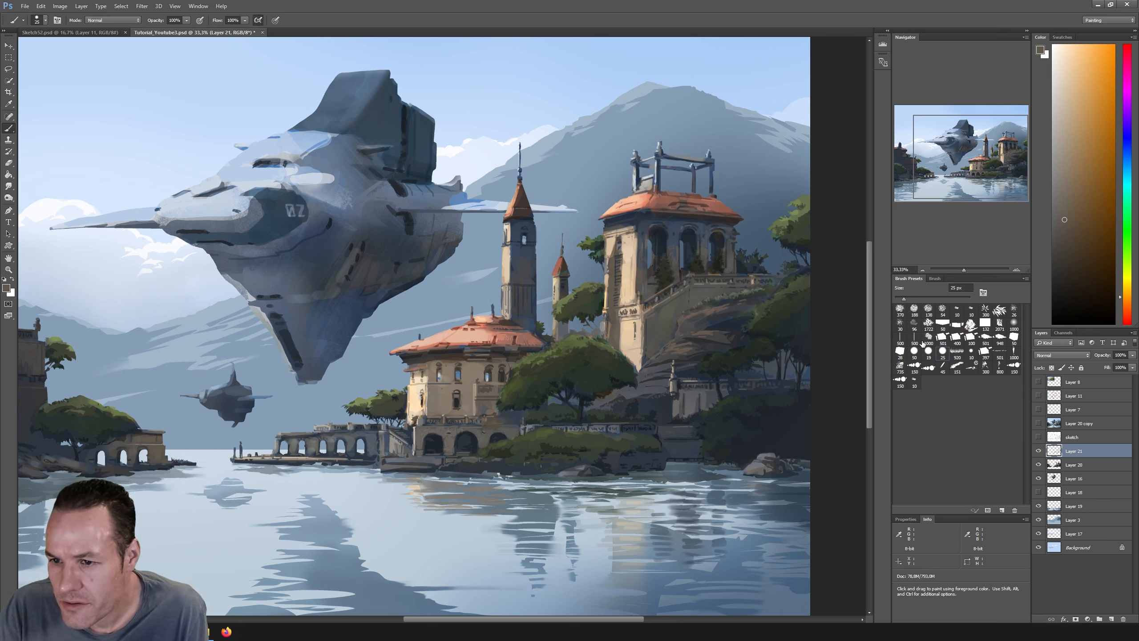
pyautogui.keyDown('alt'); pyautogui.click(612, 260); pyautogui.keyUp('alt')
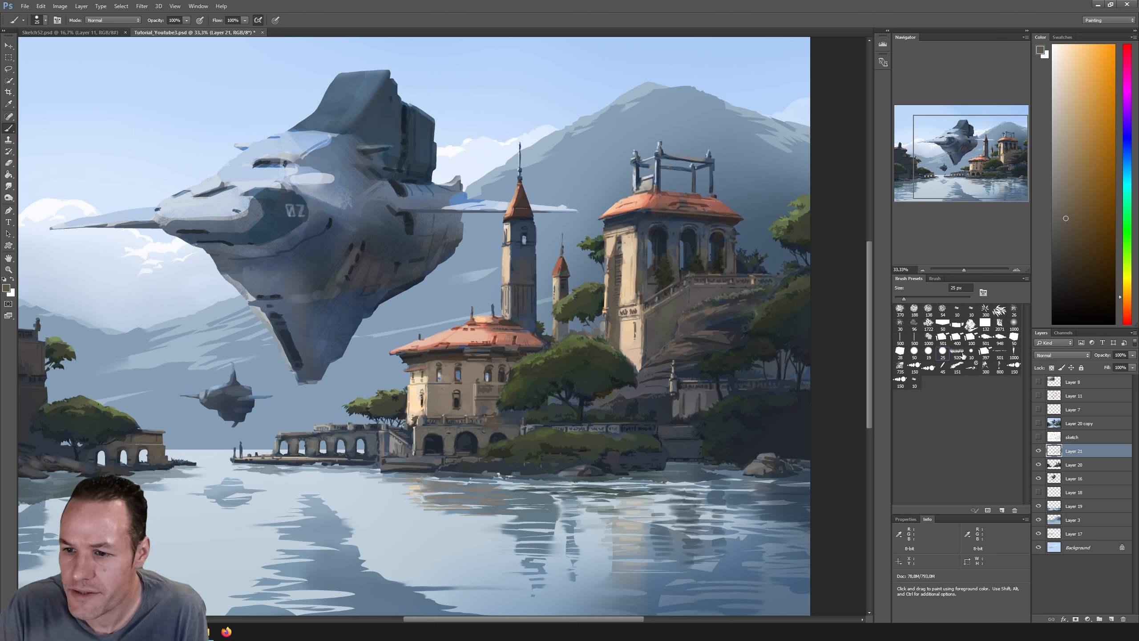
pyautogui.click(970, 340)
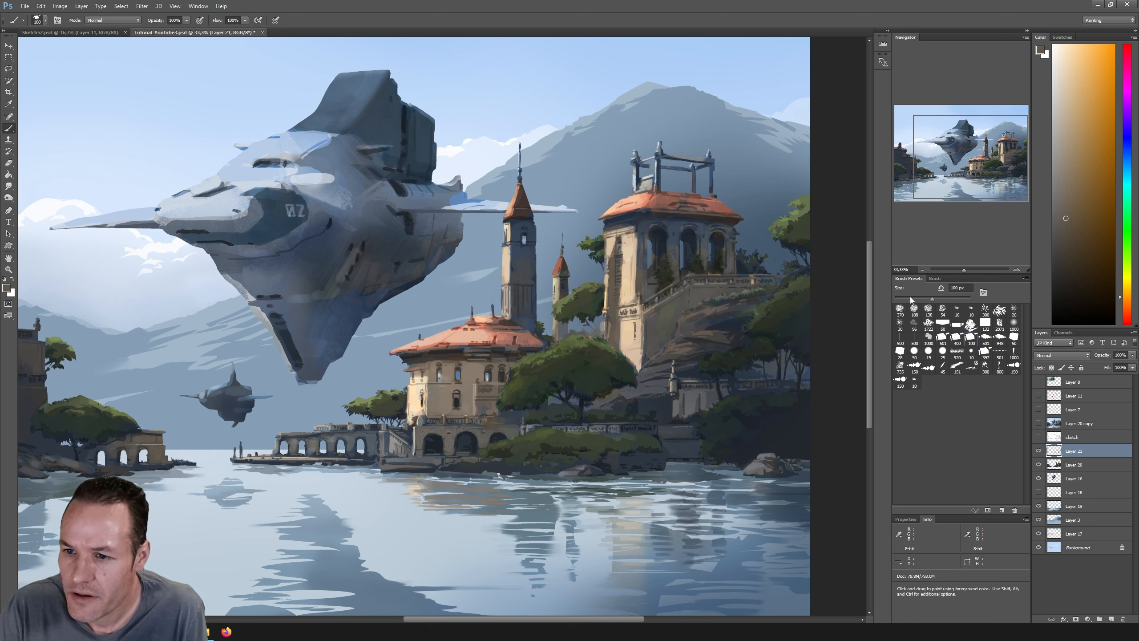
pyautogui.moveTo(649, 268); pyautogui.dragTo(640, 267)
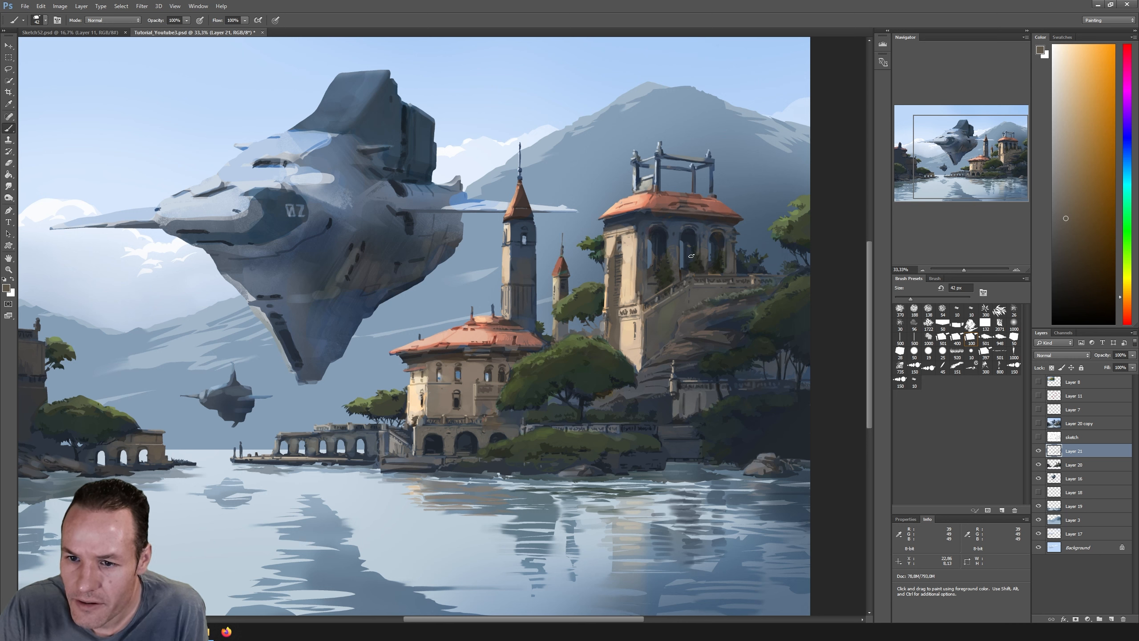
pyautogui.keyDown('alt'); pyautogui.click(693, 238); pyautogui.keyUp('alt')
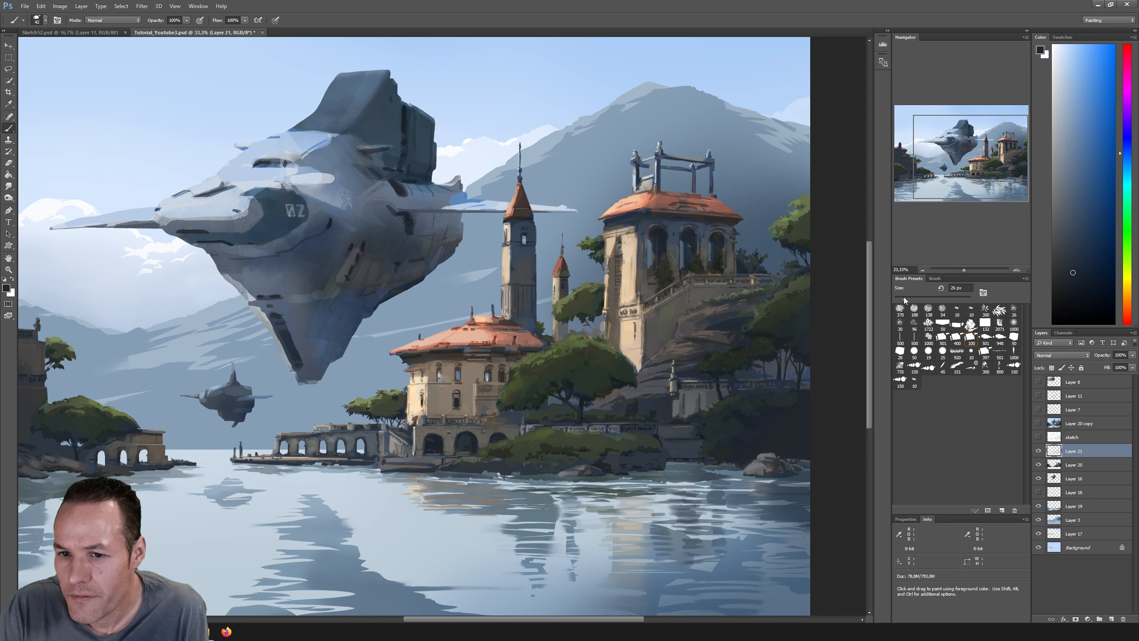
# Step: Refine the upper villa's left wall with sampled muted brown and light peach at 23 px, and touch up the shoreline with sampled dark navy
pyautogui.moveTo(904, 298); pyautogui.dragTo(903, 298)
pyautogui.keyDown('alt'); pyautogui.click(612, 254); pyautogui.keyUp('alt')
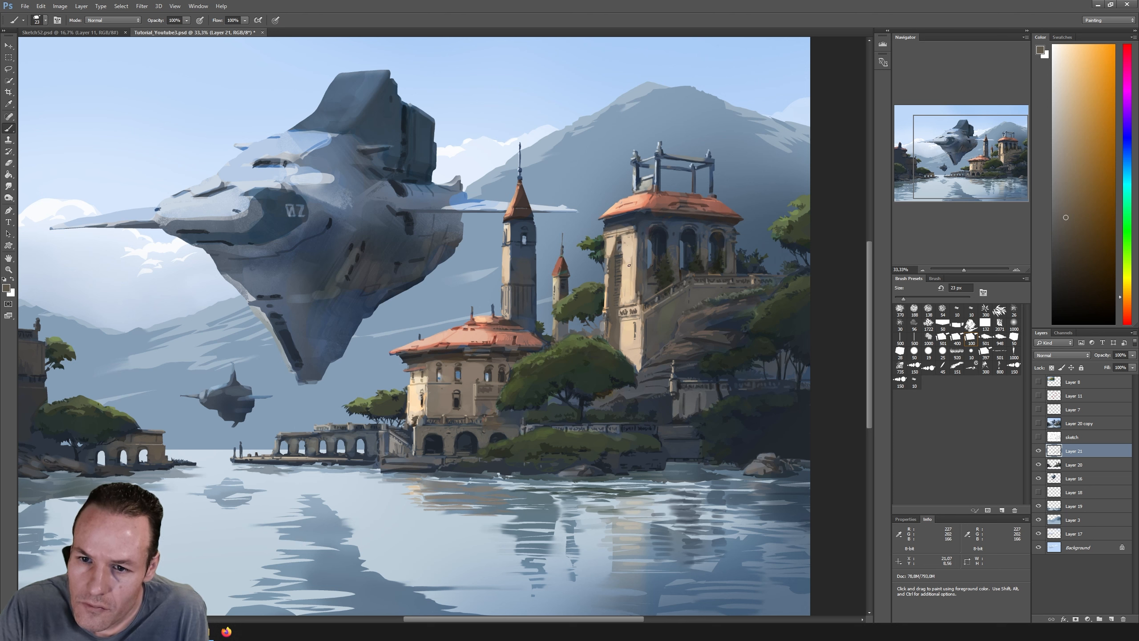
pyautogui.keyDown('alt'); pyautogui.click(624, 239); pyautogui.keyUp('alt')
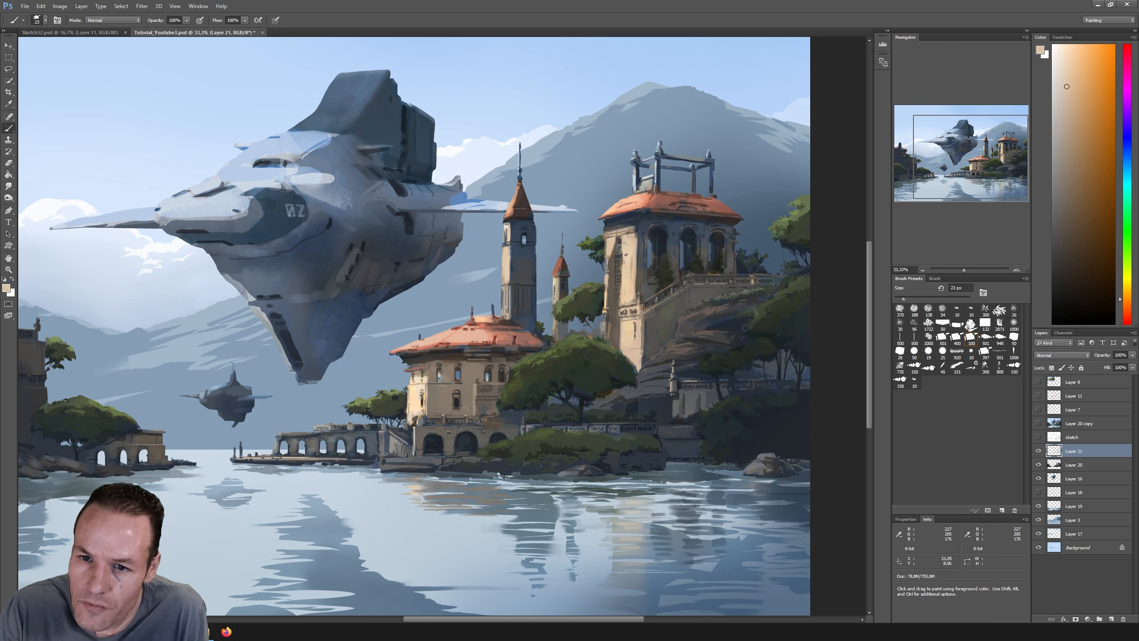
pyautogui.keyDown('alt'); pyautogui.click(614, 255); pyautogui.keyUp('alt')
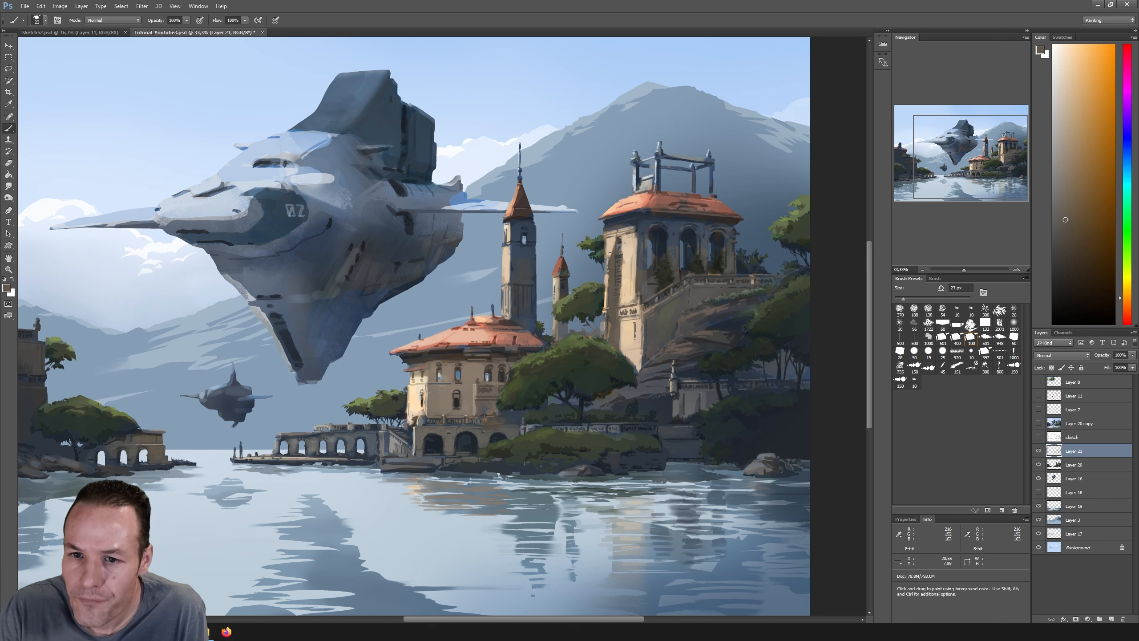
pyautogui.keyDown('alt'); pyautogui.click(607, 264); pyautogui.keyUp('alt')
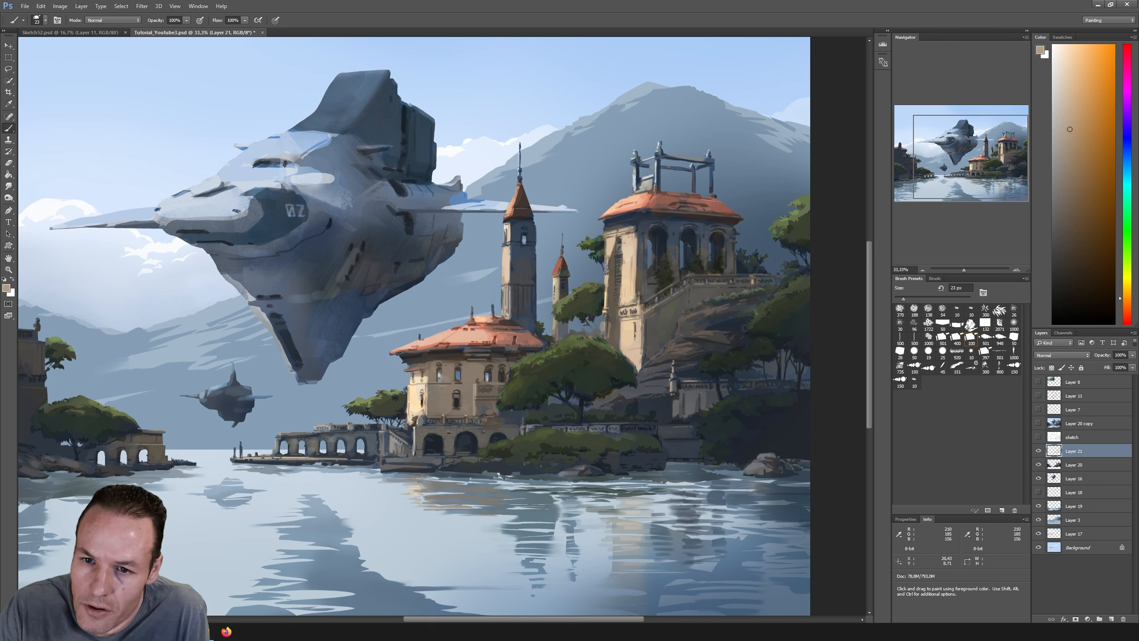
pyautogui.keyDown('alt'); pyautogui.click(605, 272); pyautogui.keyUp('alt')
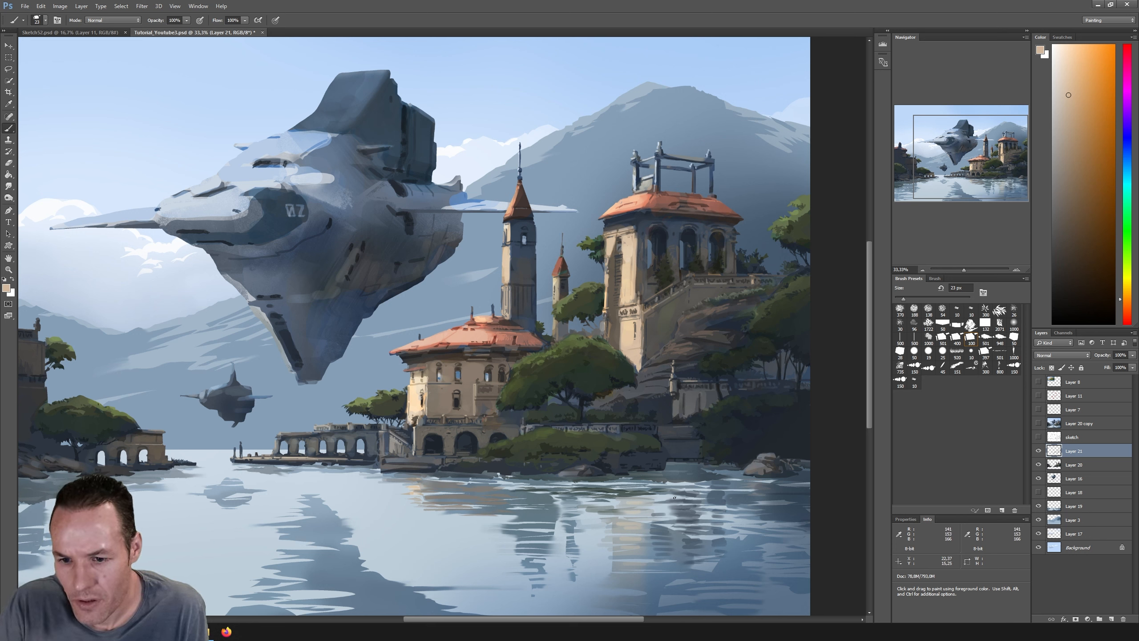
pyautogui.keyDown('alt'); pyautogui.click(664, 460); pyautogui.keyUp('alt')
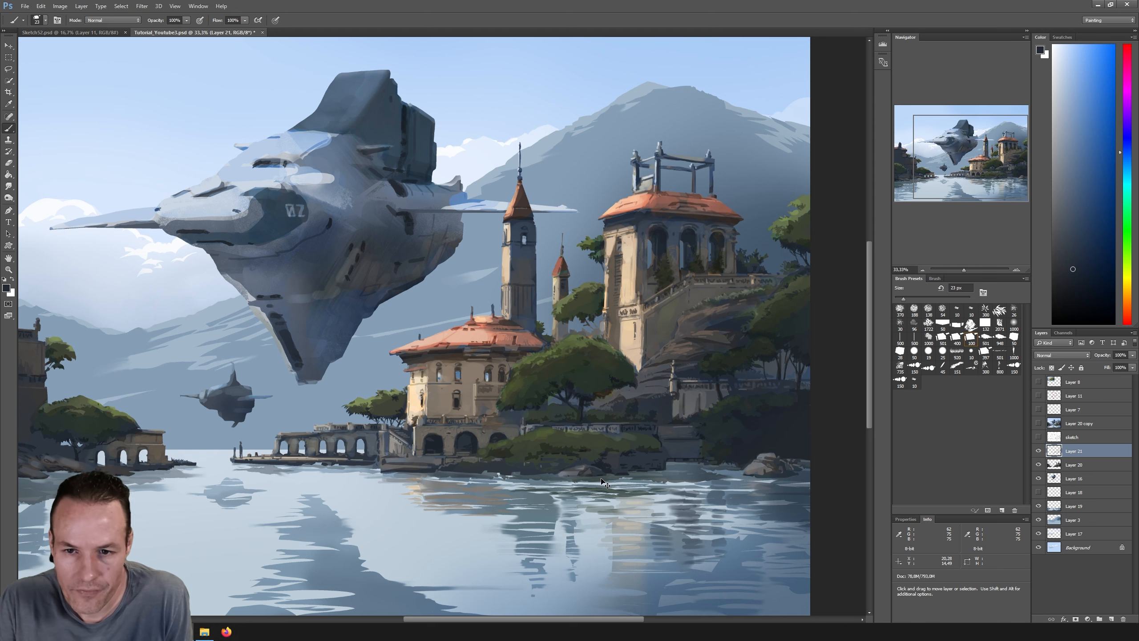
# Step: Compare the whole painting with the earlier version by switching Layer 20 copy's visibility on and off
pyautogui.hotkey('ctrl', '-')
pyautogui.press('space')
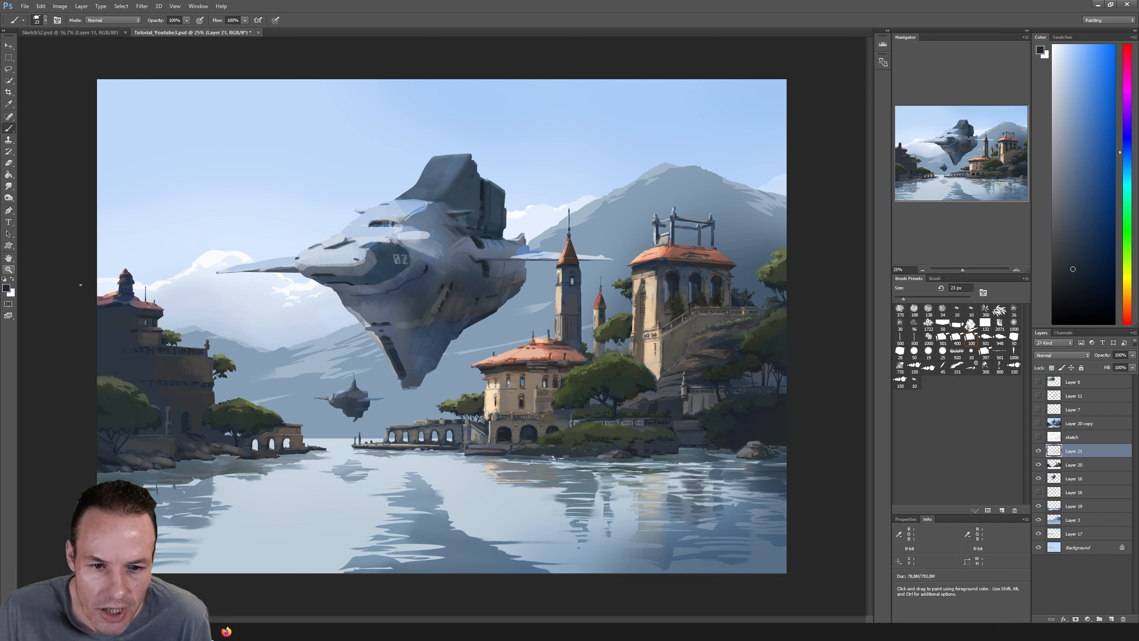
pyautogui.click(1038, 423)
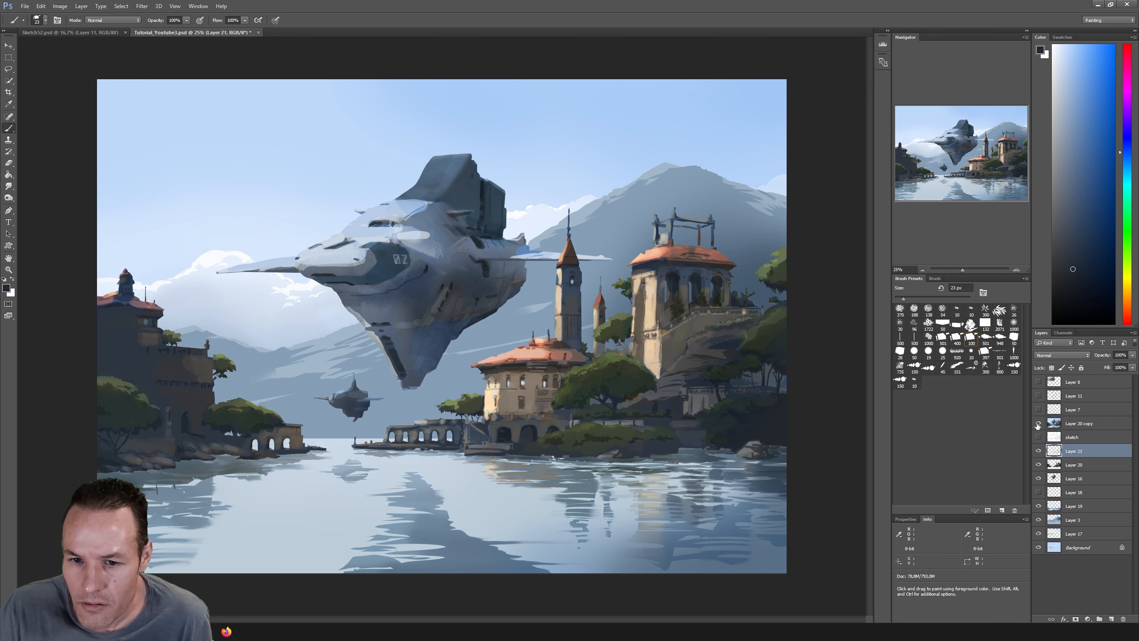
pyautogui.click(1038, 424)
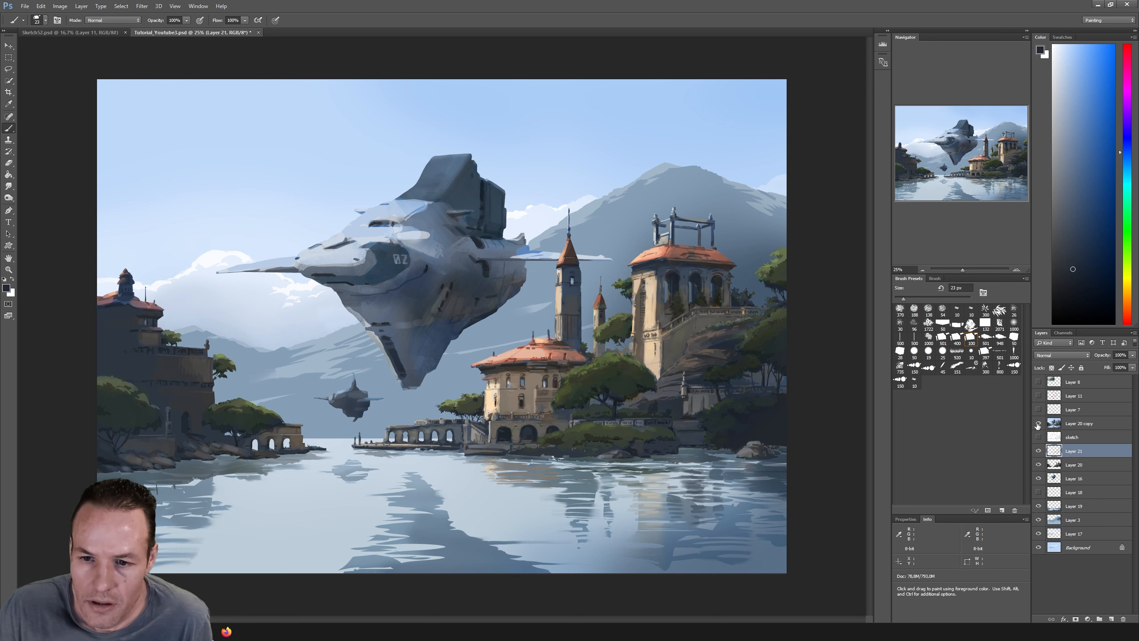
pyautogui.click(1039, 423)
pyautogui.click(1038, 424)
pyautogui.click(1038, 424)
pyautogui.click(1039, 424)
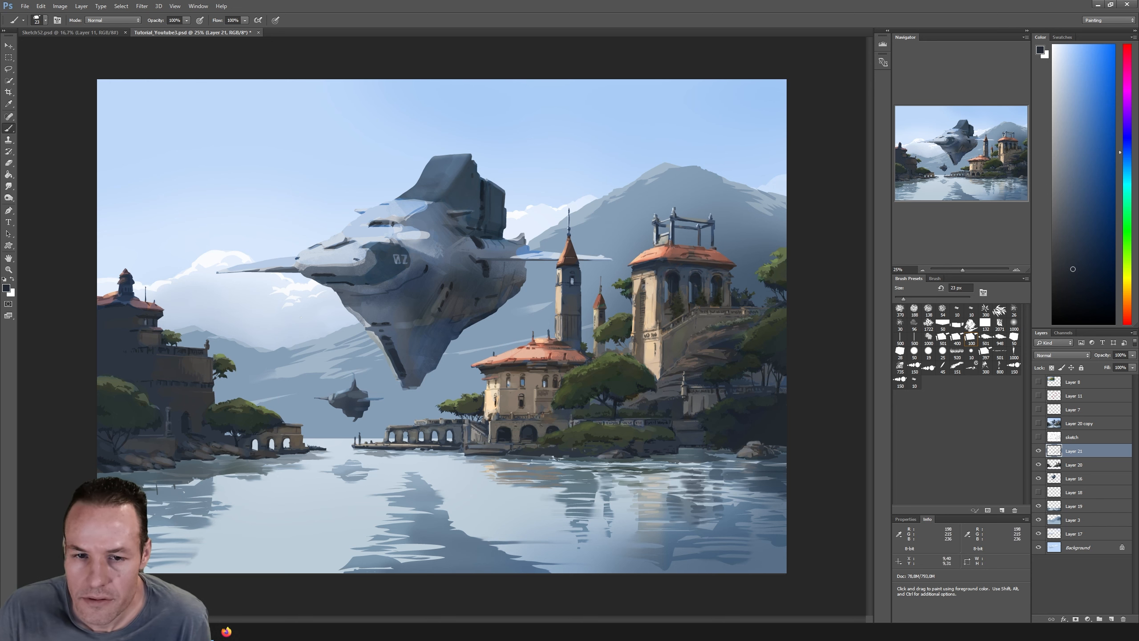
# Step: Hide and show Layer 21 to examine its added detail on the villas and shoreline at 33.33% zoom
pyautogui.press('z')
pyautogui.click(456, 380)
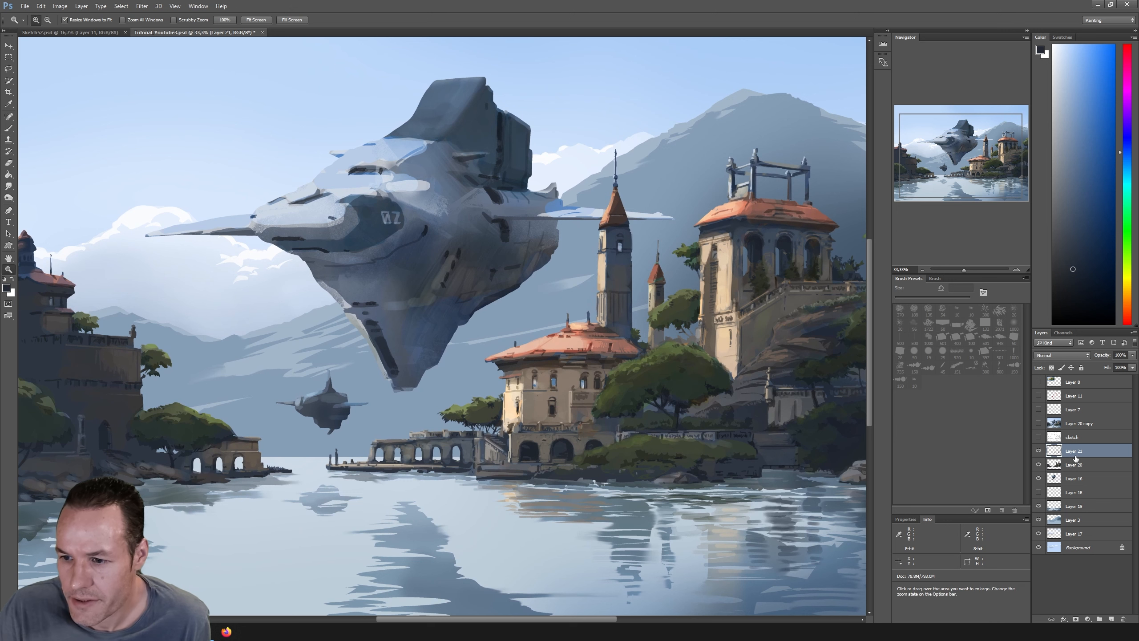
pyautogui.click(1038, 450)
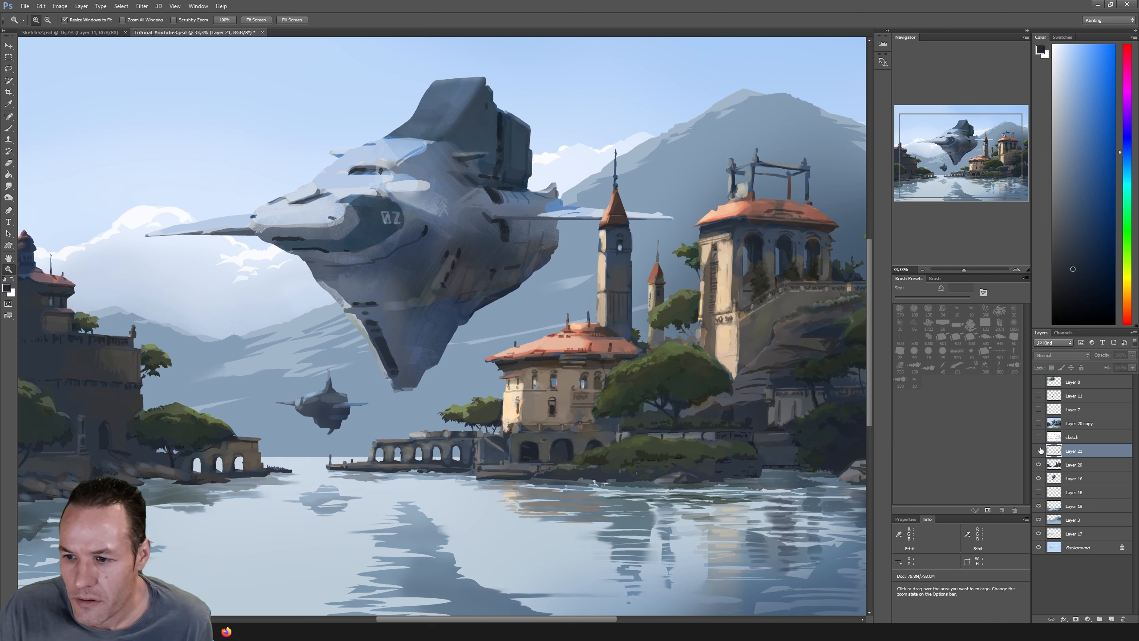
pyautogui.click(1039, 450)
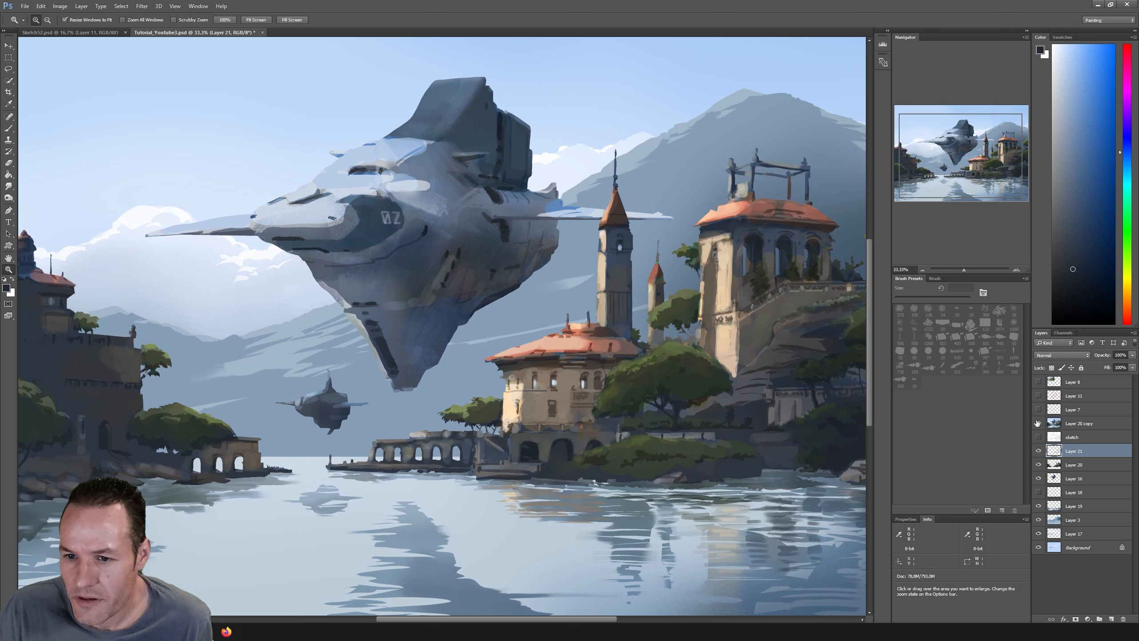
# Step: Switch Layer 20 copy's visibility repeatedly to compare the villas, trees and hillside with their earlier version, leaving it hidden
pyautogui.click(1038, 423)
pyautogui.click(1037, 424)
pyautogui.click(1037, 423)
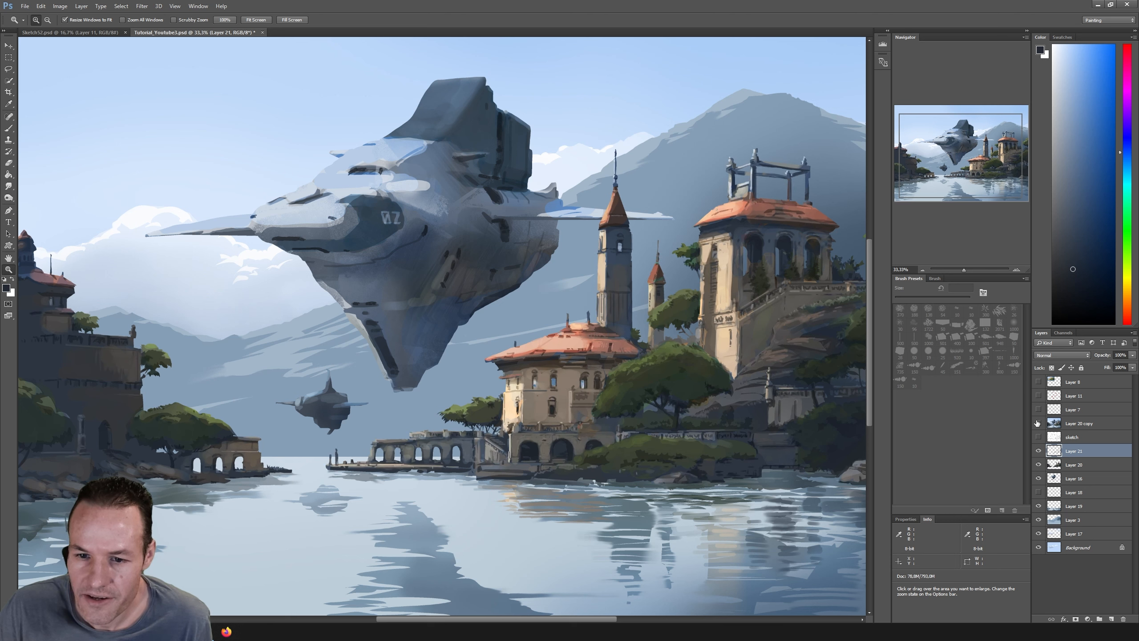
pyautogui.click(1037, 423)
pyautogui.click(1037, 423)
pyautogui.click(1037, 423)
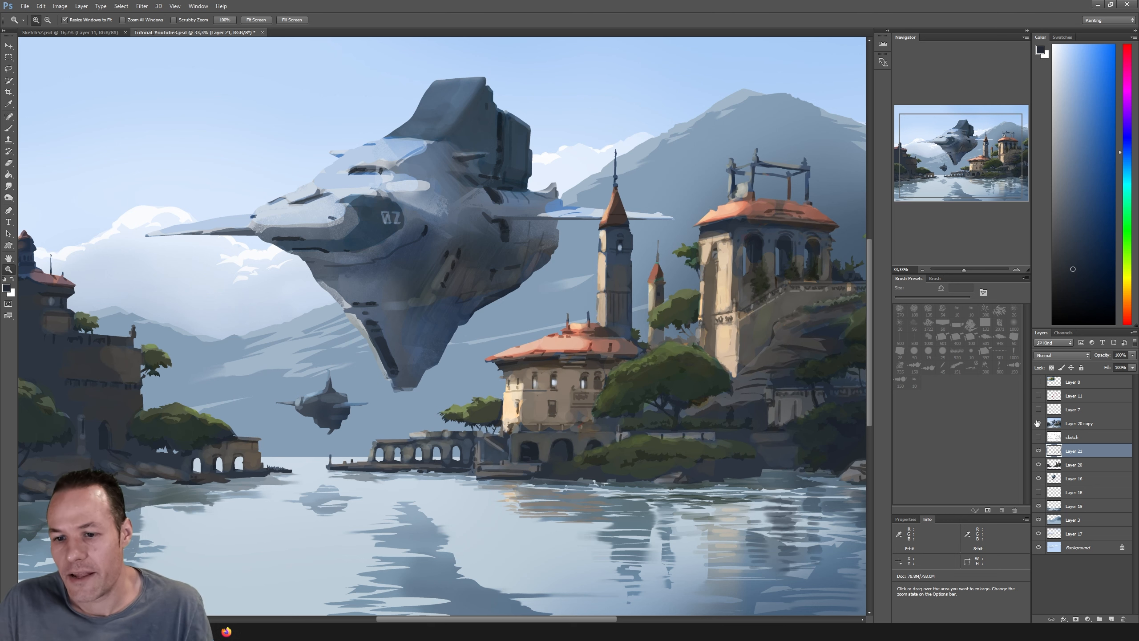
pyautogui.click(1037, 424)
pyautogui.click(1037, 424)
pyautogui.click(1037, 423)
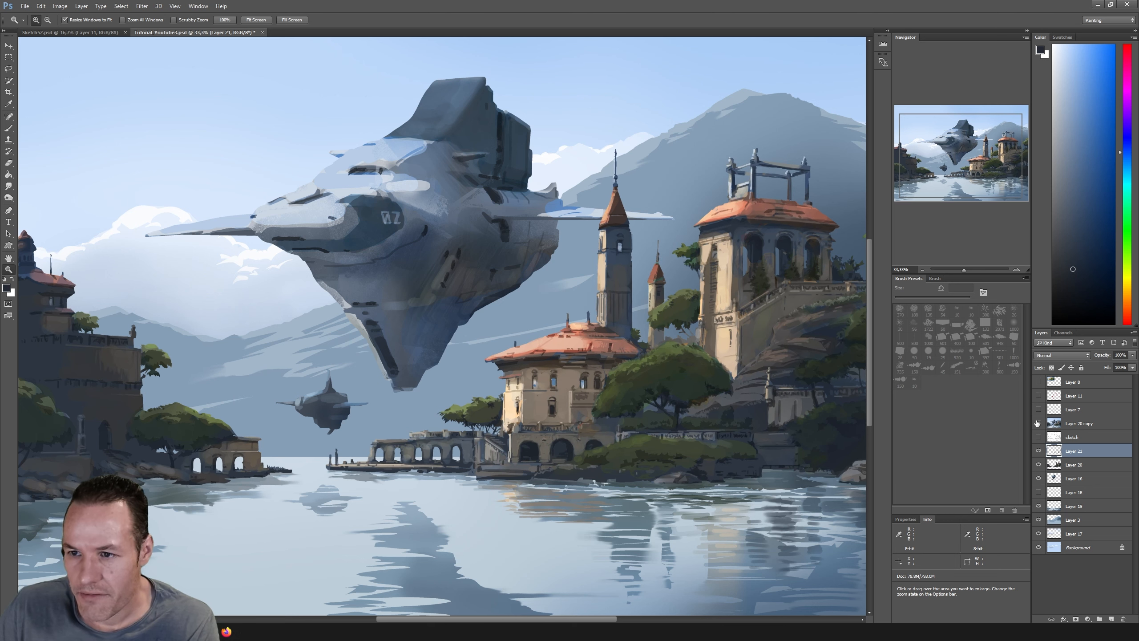
pyautogui.click(1037, 423)
pyautogui.click(1037, 423)
pyautogui.click(1038, 423)
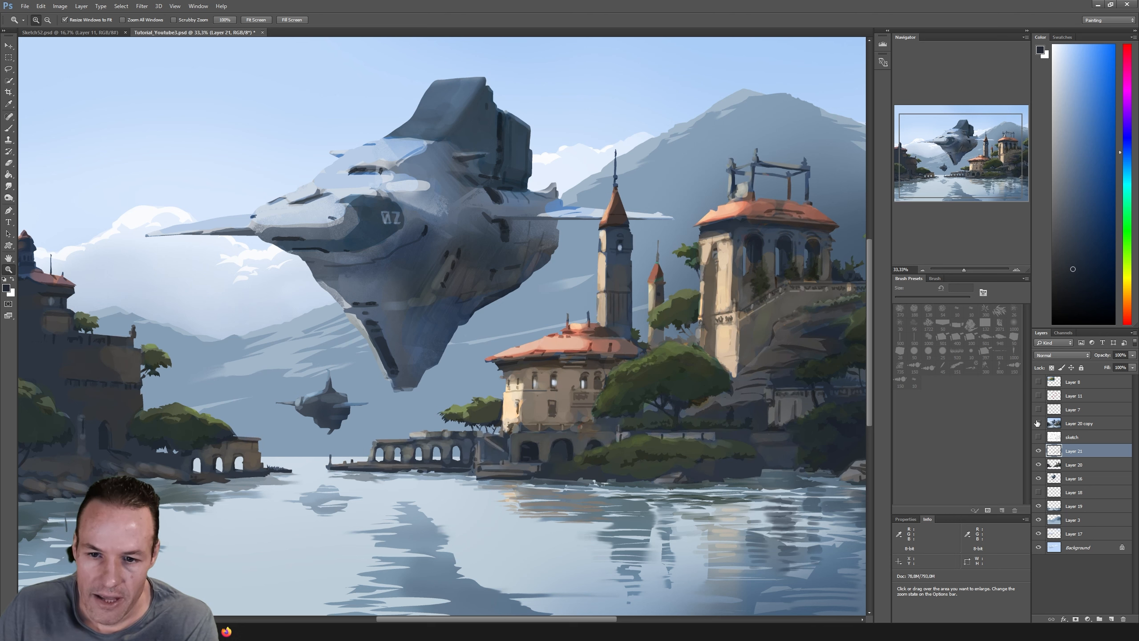
pyautogui.click(1037, 423)
pyautogui.click(1037, 423)
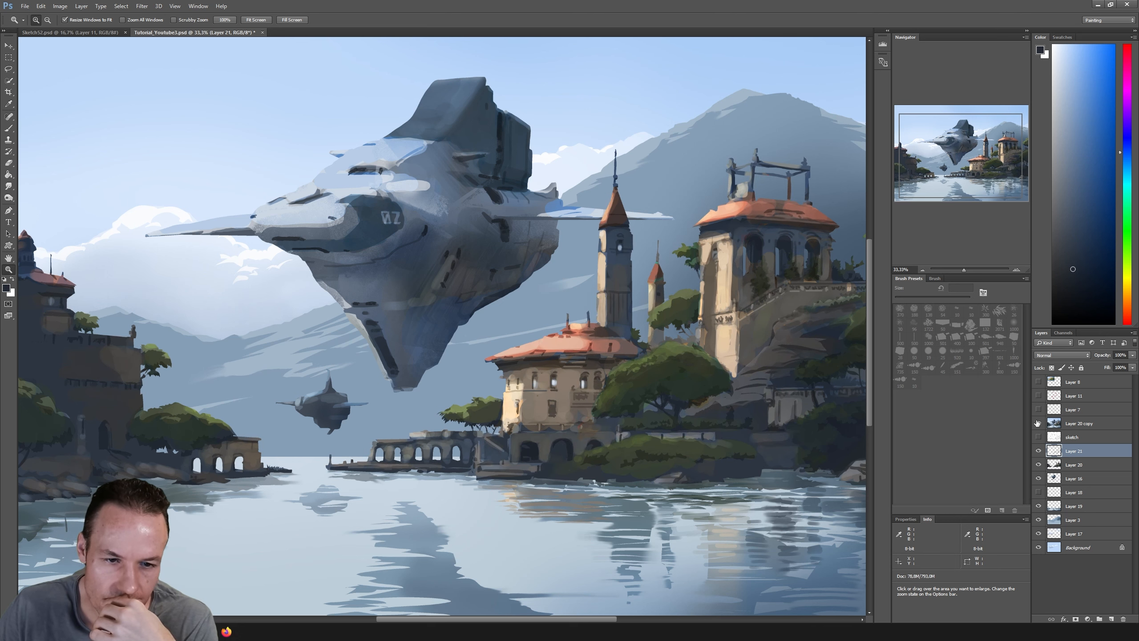
pyautogui.click(1037, 423)
pyautogui.click(1037, 423)
pyautogui.click(1037, 423)
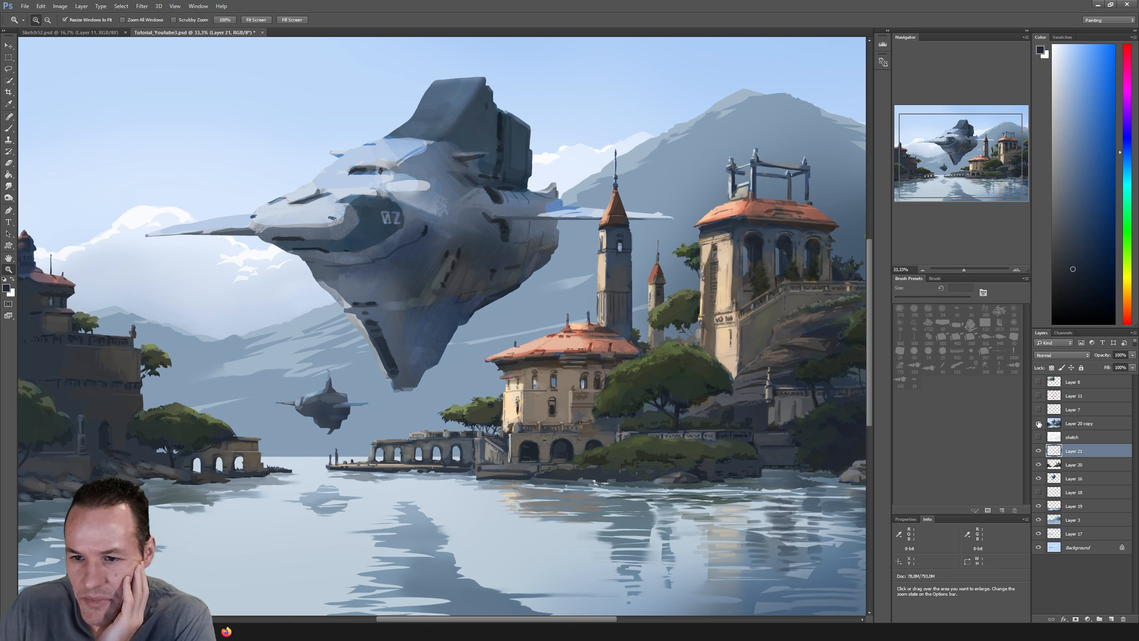
pyautogui.click(1038, 423)
pyautogui.click(1038, 424)
pyautogui.click(1038, 423)
pyautogui.click(1039, 424)
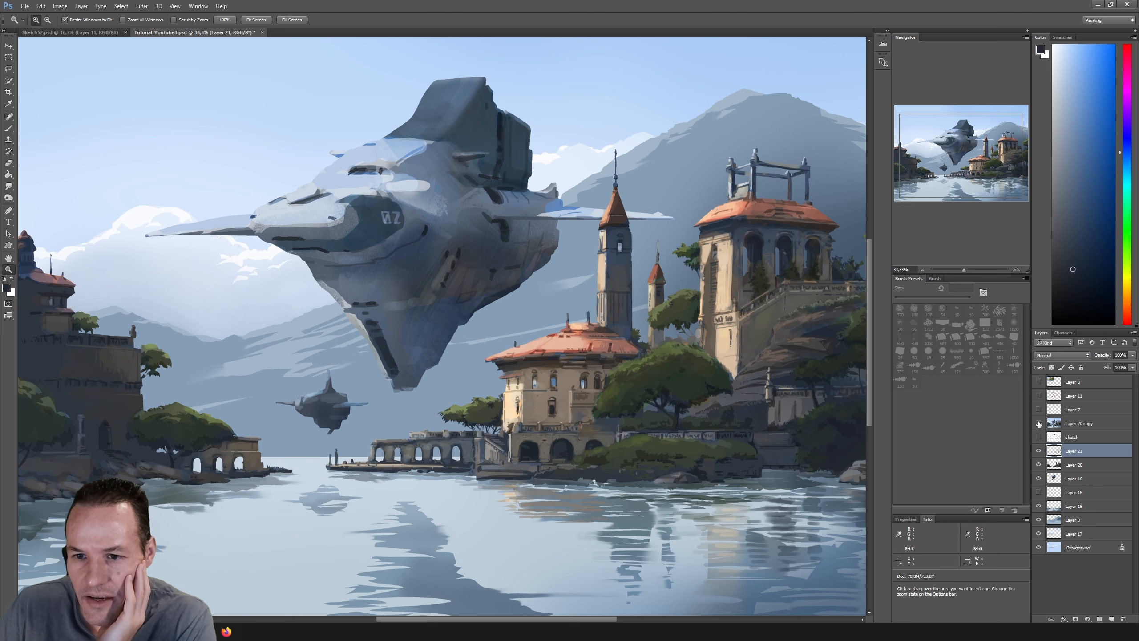
pyautogui.click(1039, 424)
pyautogui.click(1039, 423)
pyautogui.click(1039, 423)
pyautogui.click(1039, 424)
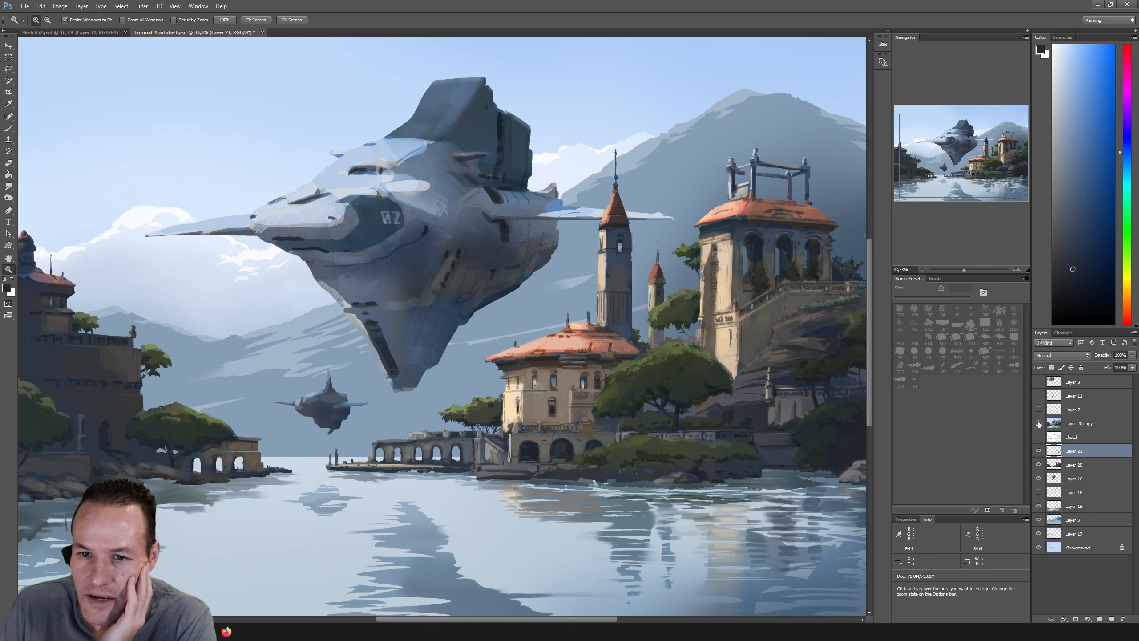
pyautogui.click(1039, 424)
pyautogui.click(1038, 423)
pyautogui.click(1039, 423)
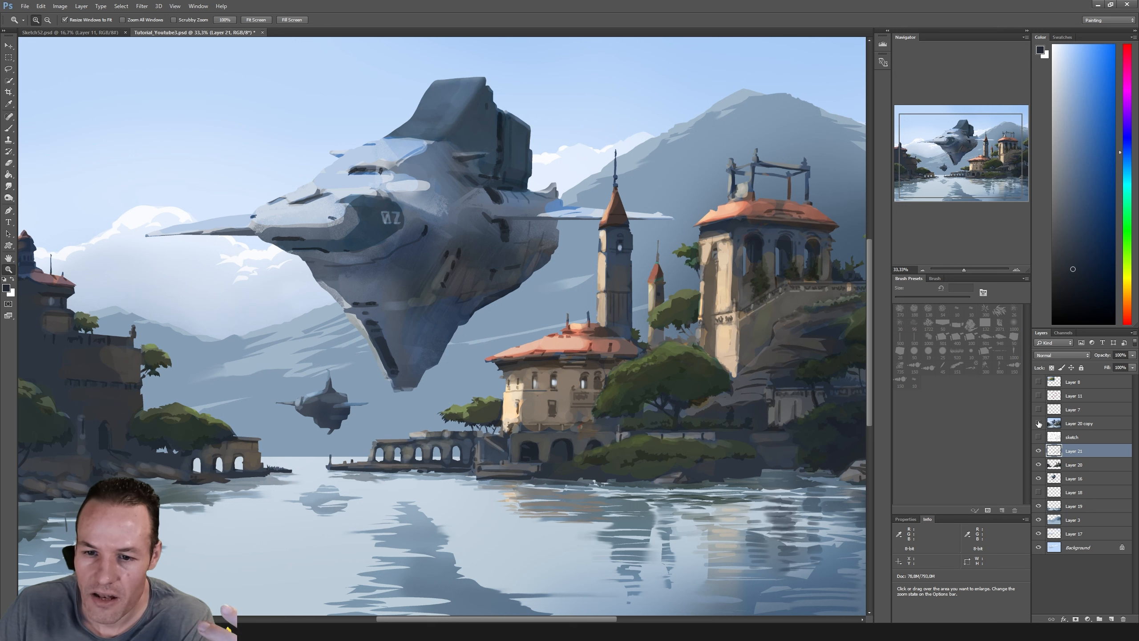
pyautogui.click(1039, 424)
pyautogui.click(1038, 424)
pyautogui.click(1038, 424)
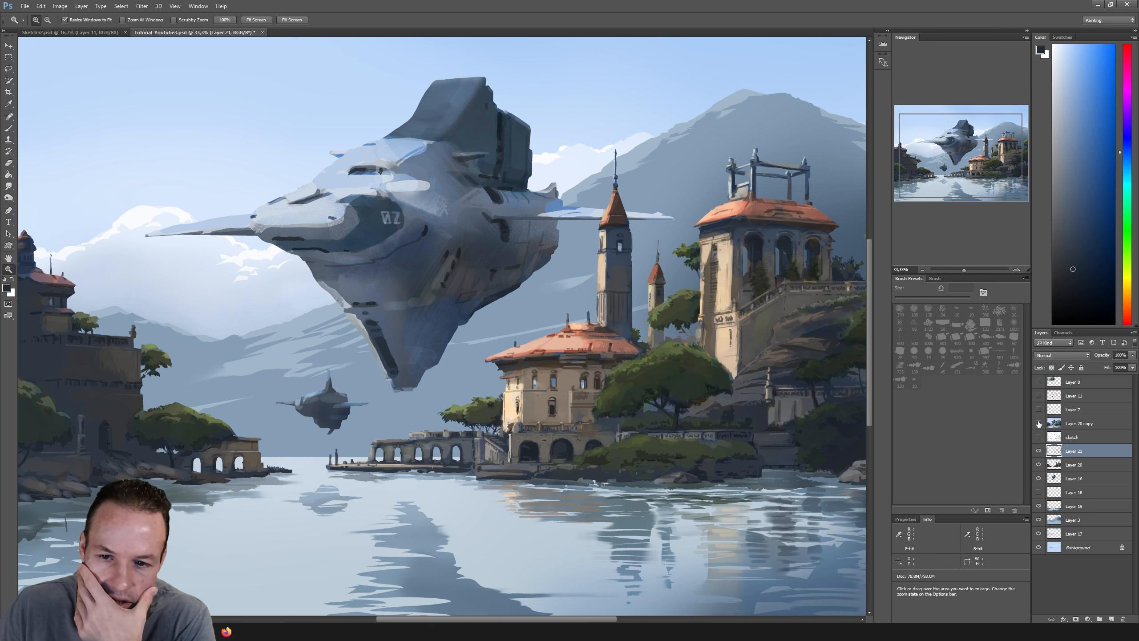
pyautogui.click(1039, 424)
pyautogui.click(1039, 424)
pyautogui.click(1038, 424)
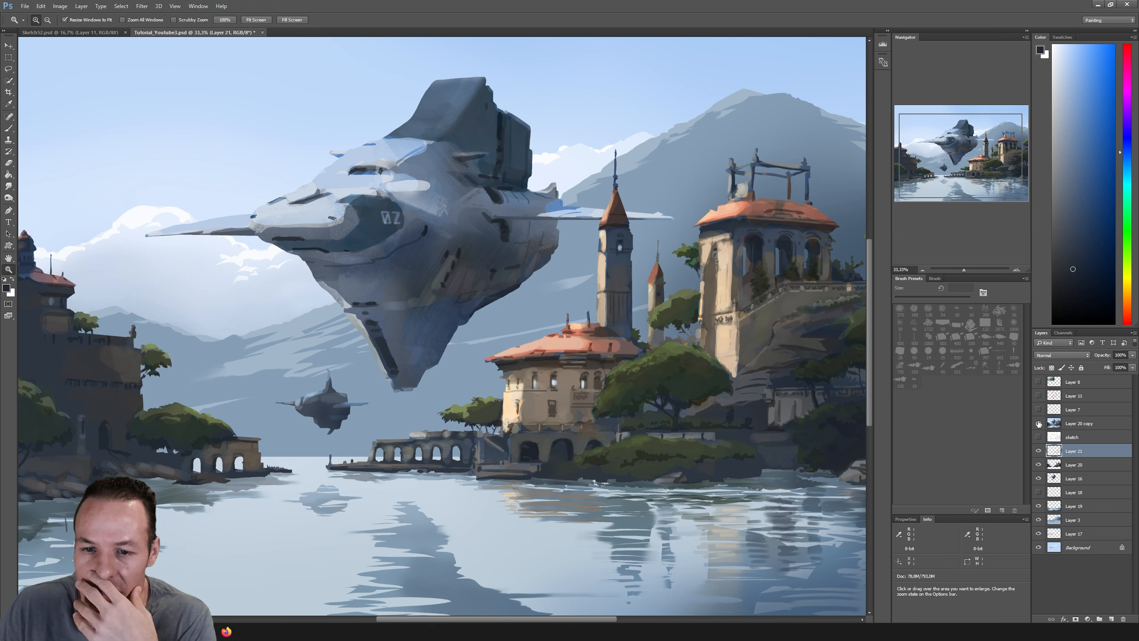
pyautogui.click(1038, 424)
pyautogui.click(1039, 424)
pyautogui.click(1039, 423)
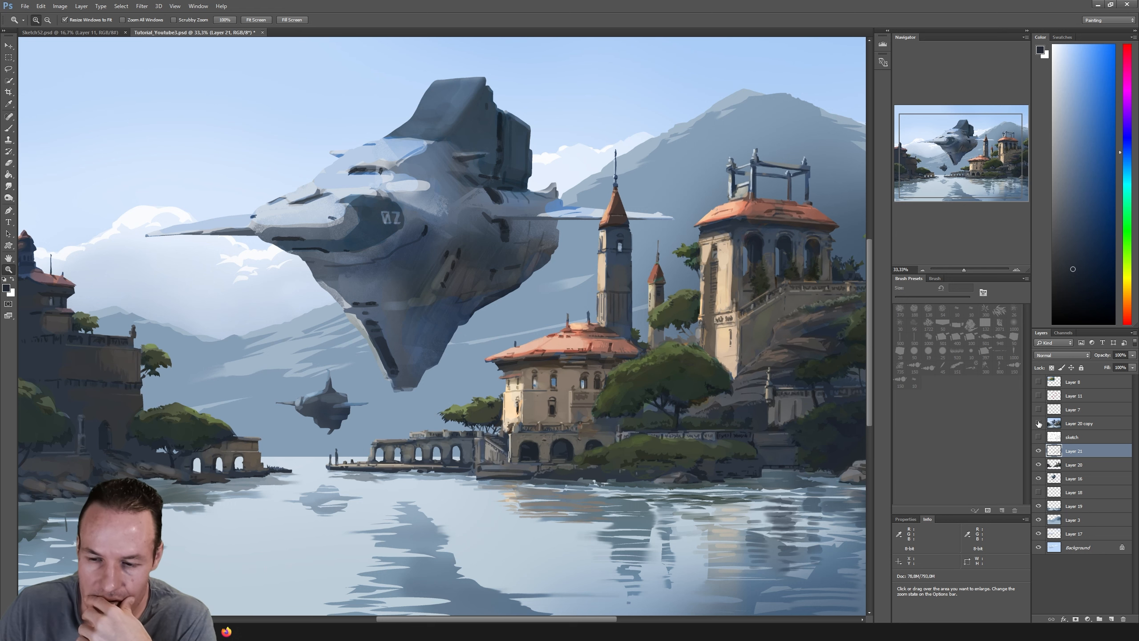
pyautogui.click(1039, 424)
pyautogui.click(1039, 424)
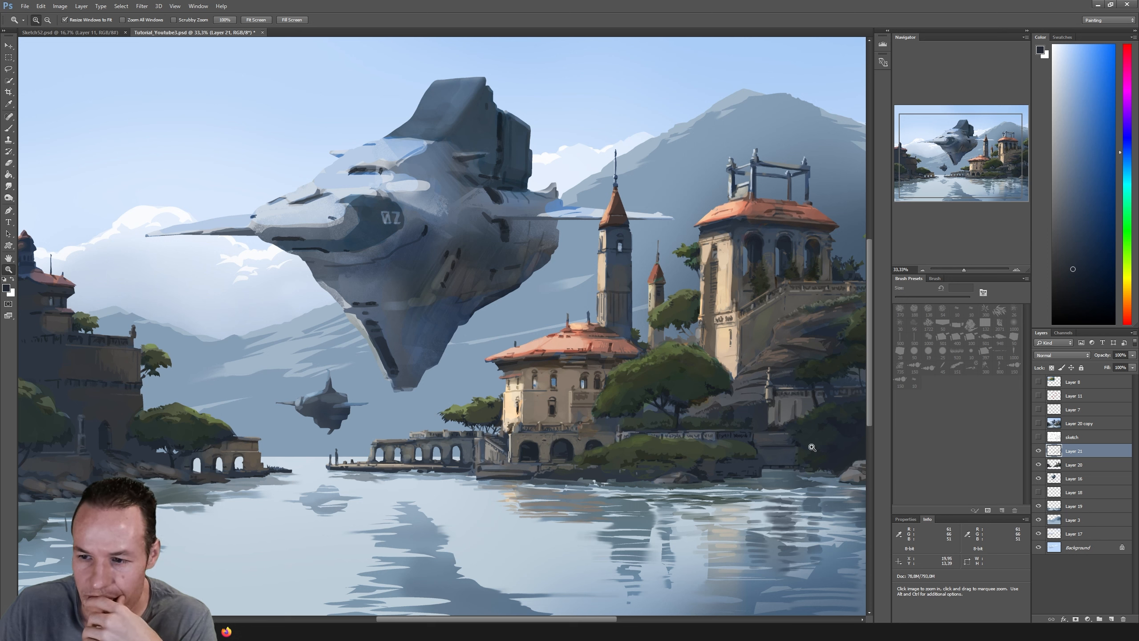
# Step: Compare the painting with and without Layer 21 once more, leave it visible, and review the full composition
pyautogui.click(1039, 451)
pyautogui.click(1038, 451)
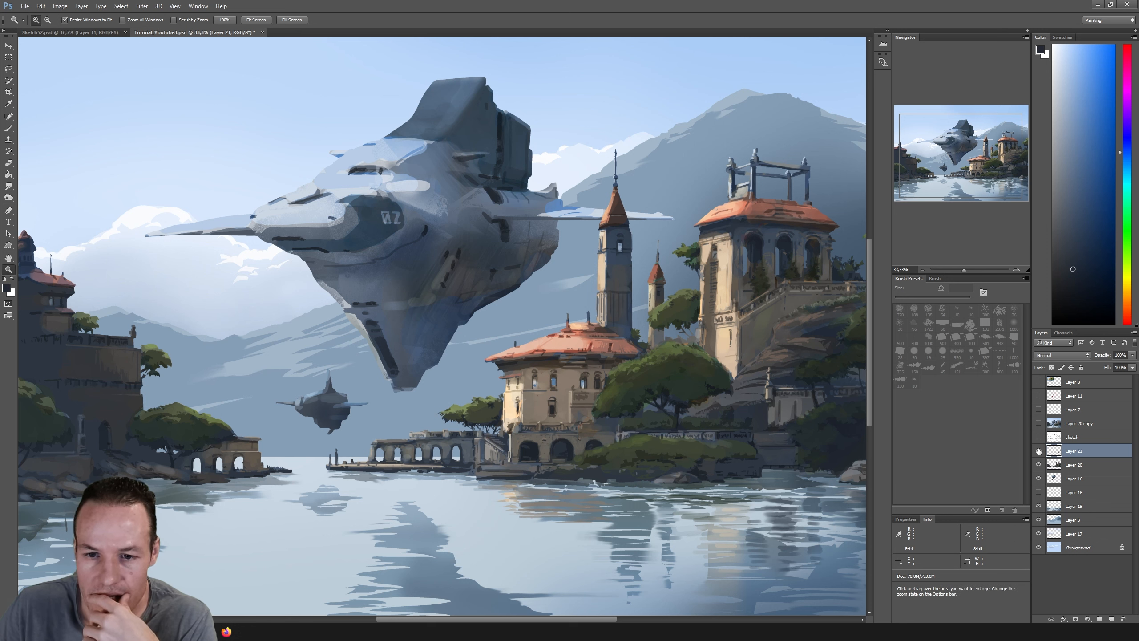
pyautogui.click(1038, 451)
pyautogui.click(1039, 450)
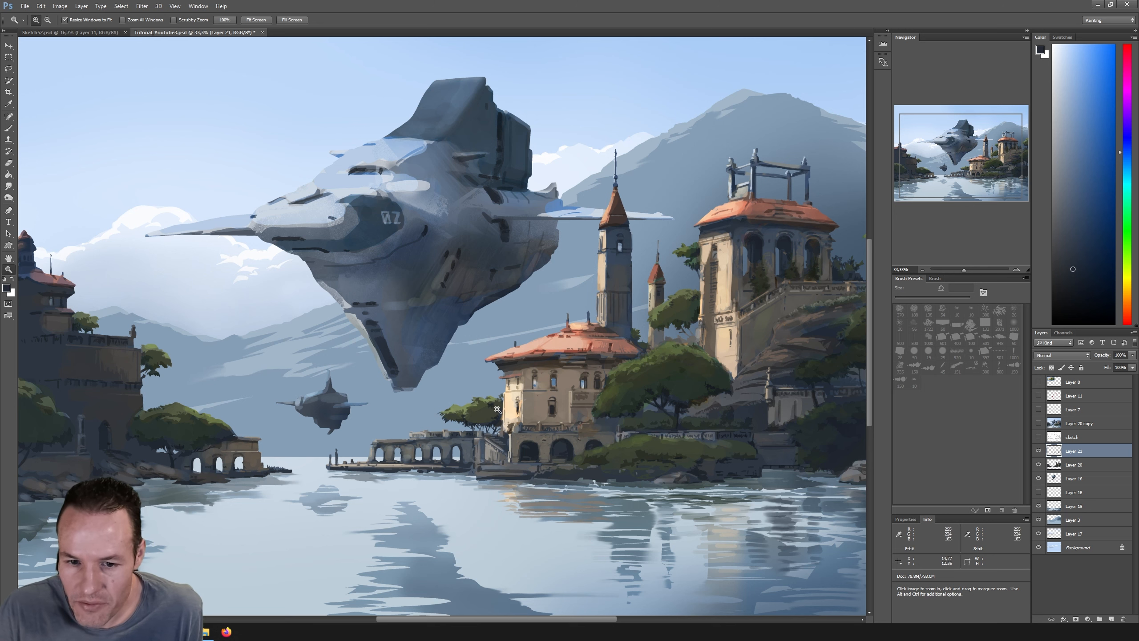
pyautogui.hotkey('ctrl', '-')
pyautogui.hotkey('ctrl', '-')
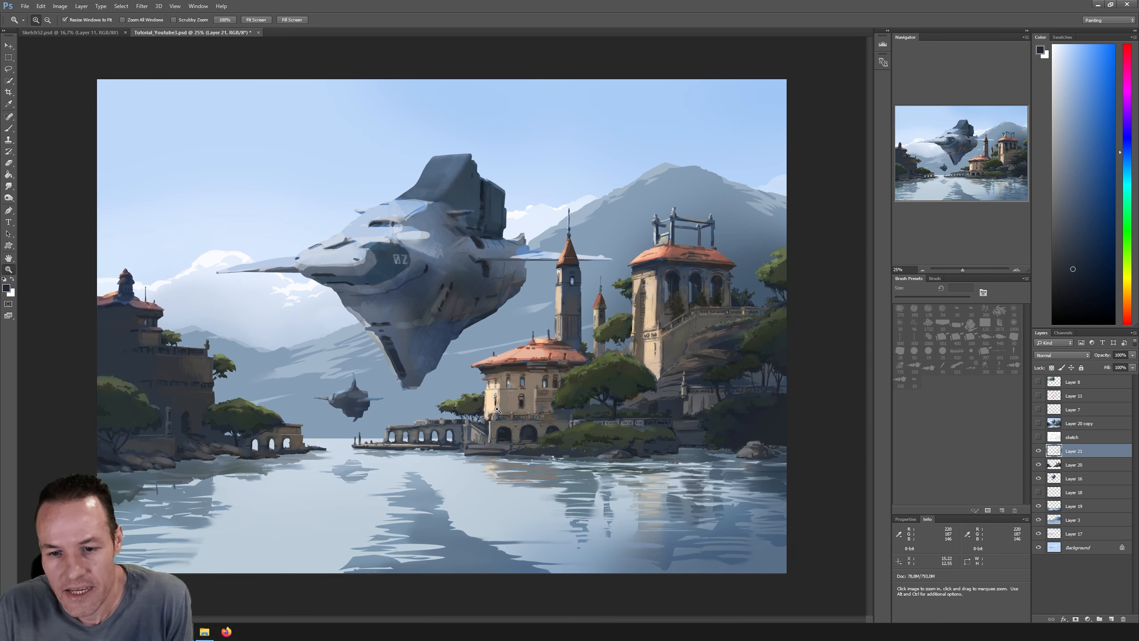